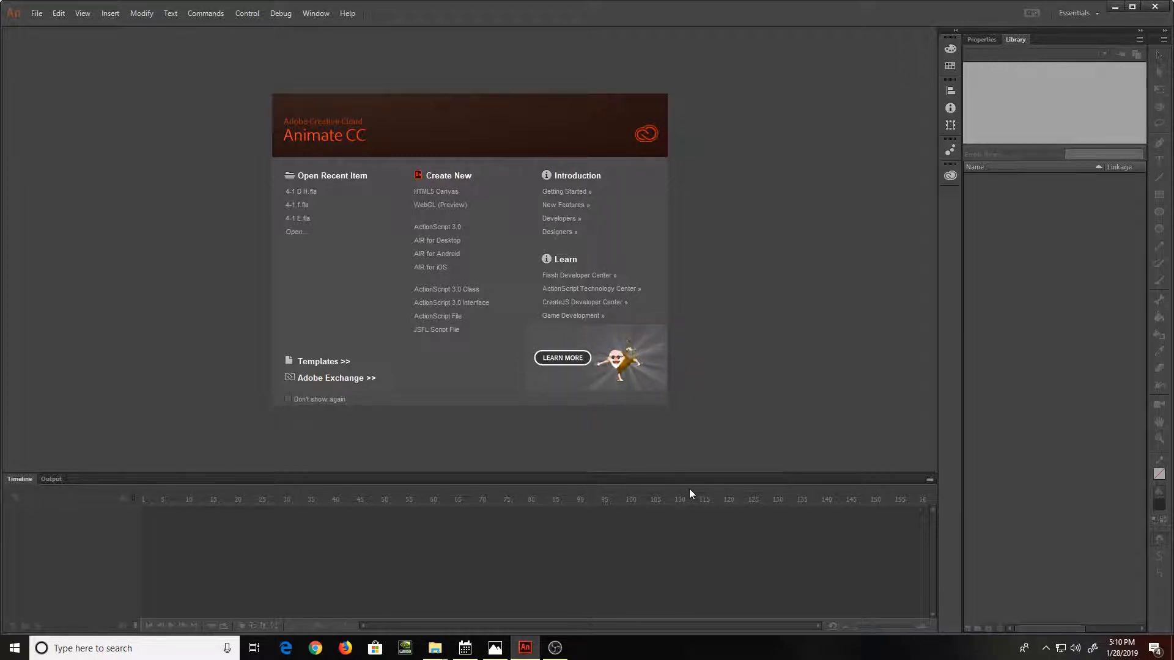
Step: Open the recent file 4-1 D H.fla and play its animation through the item shop scene
{"action": "left_click", "coordinate": [340, 193]}
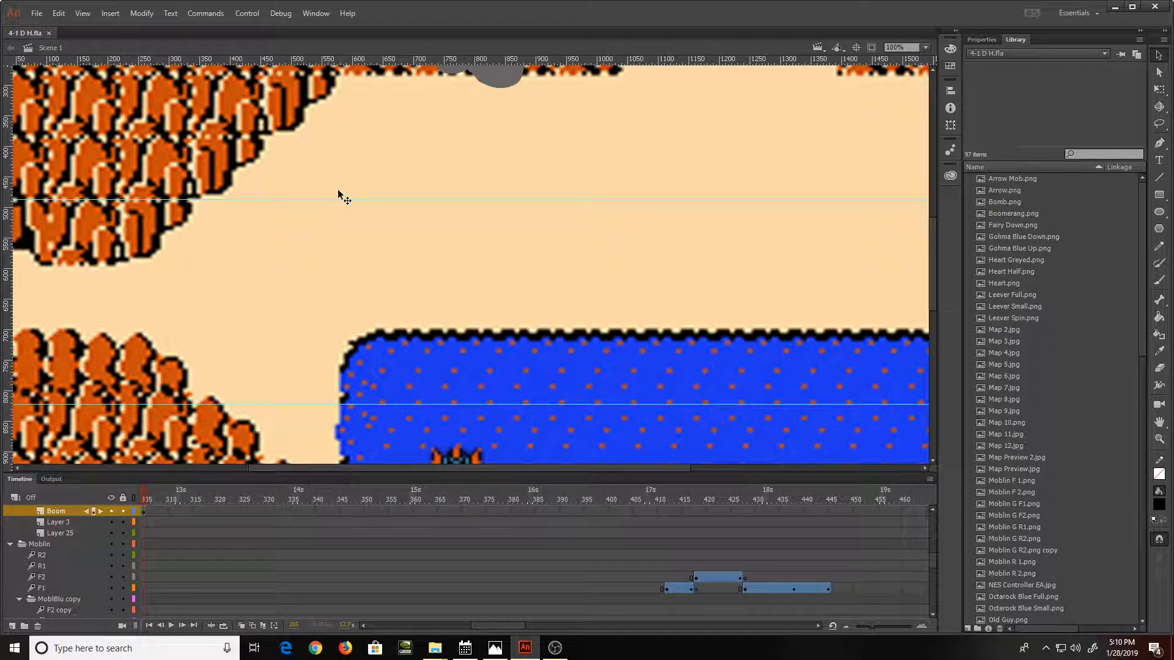
{"action": "key", "text": "ctrl+minus"}
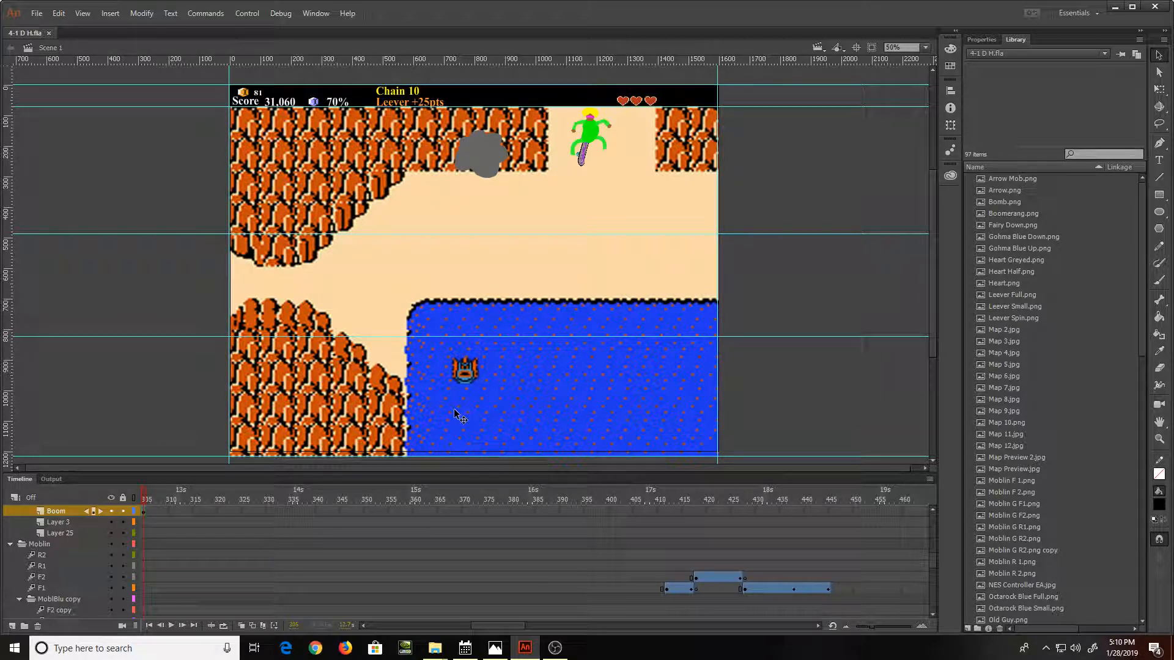
{"action": "key", "text": "Return"}
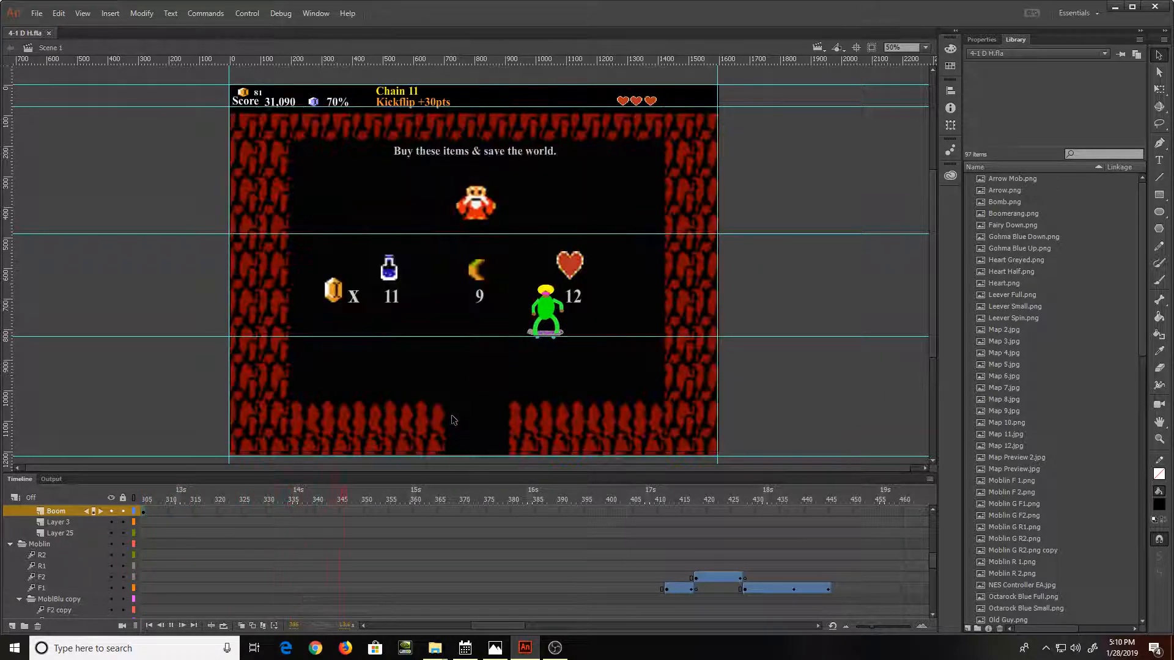
{"action": "key", "text": "Return"}
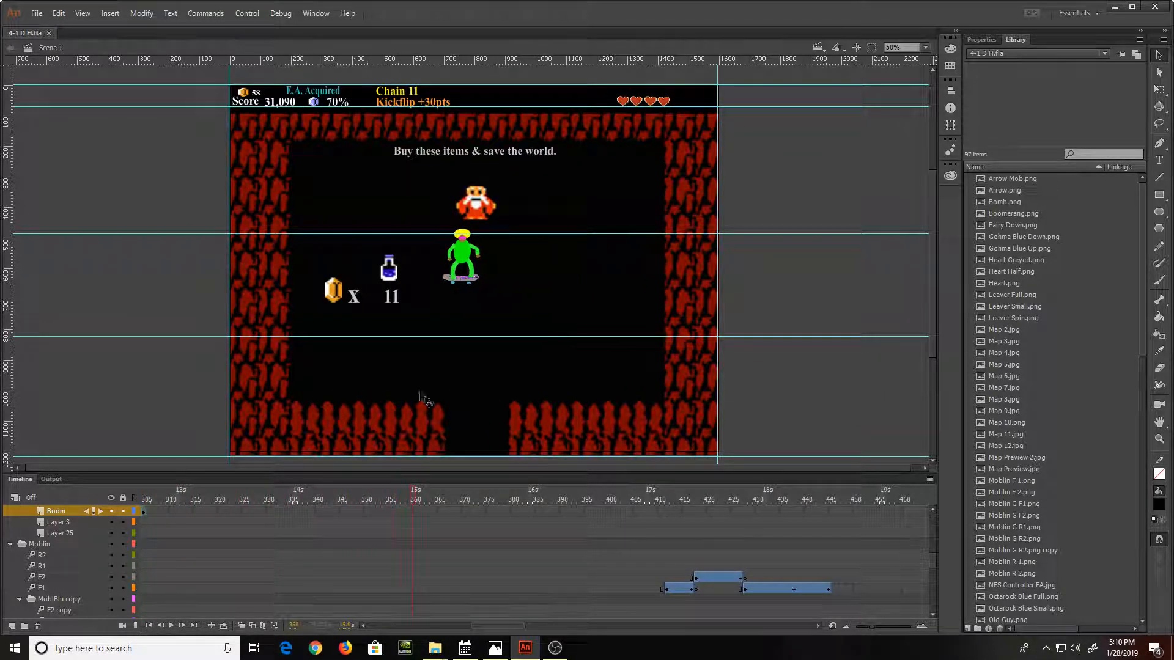
Step: Close 4-1 D H.fla and open the recent file 4-1 f.fla
{"action": "left_click", "coordinate": [48, 33]}
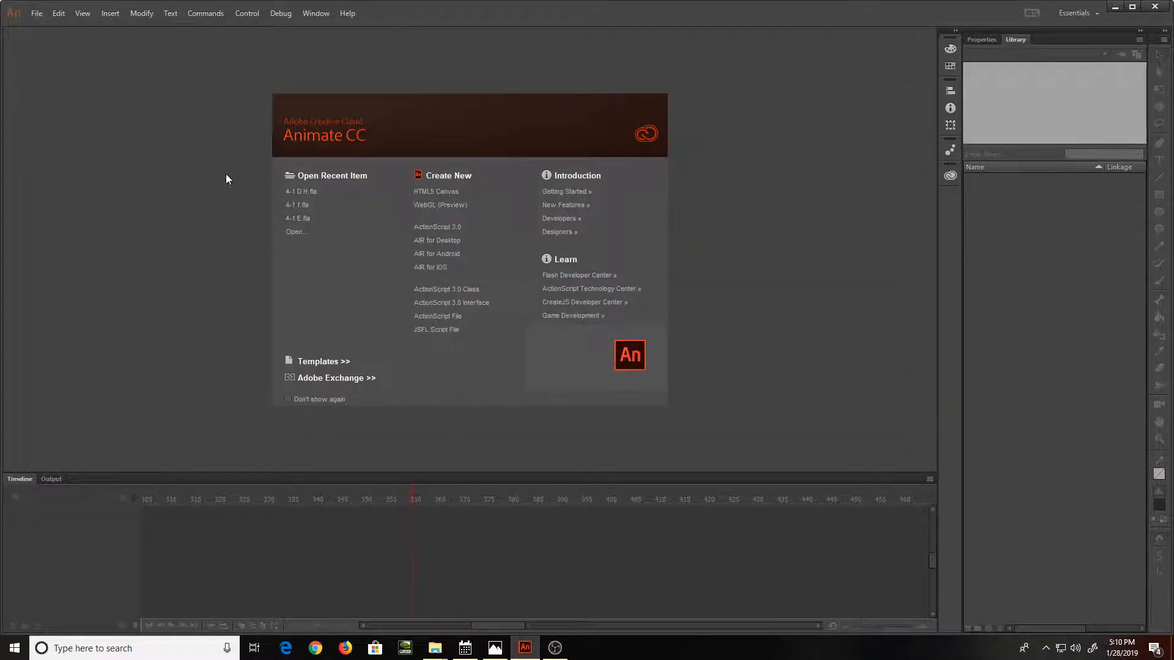
{"action": "left_click", "coordinate": [316, 208]}
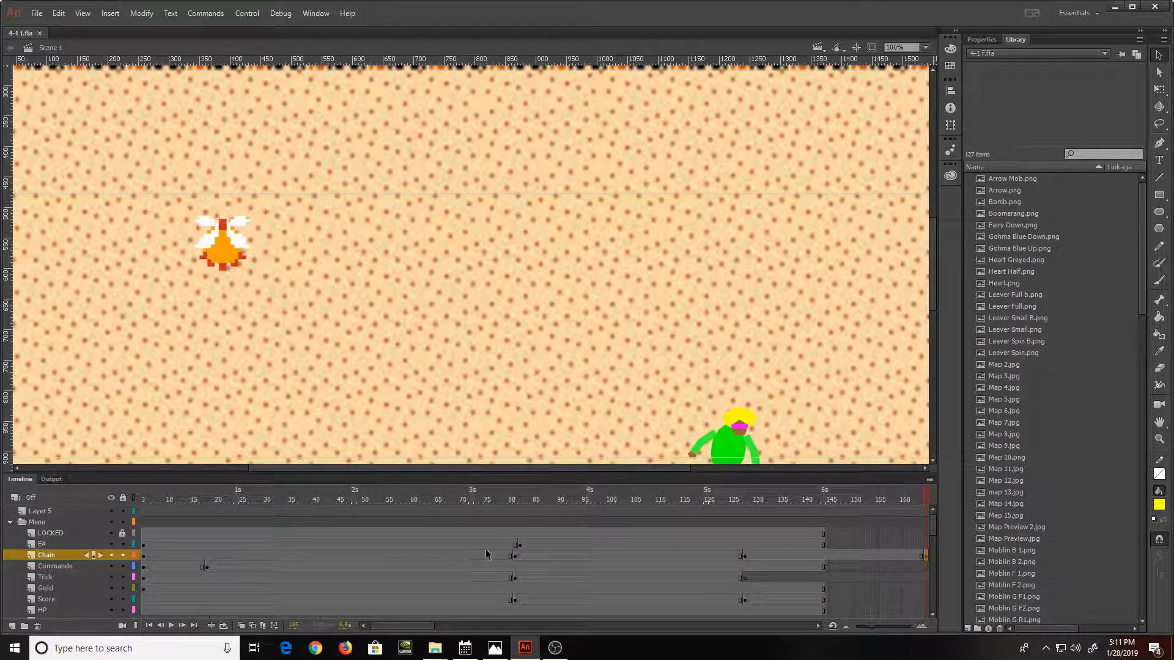
Step: Switch to the DWI Audio folder in File Explorer and play the ten tracks from 1 Malkuth to 10 Kether
{"action": "mouse_move", "coordinate": [435, 648]}
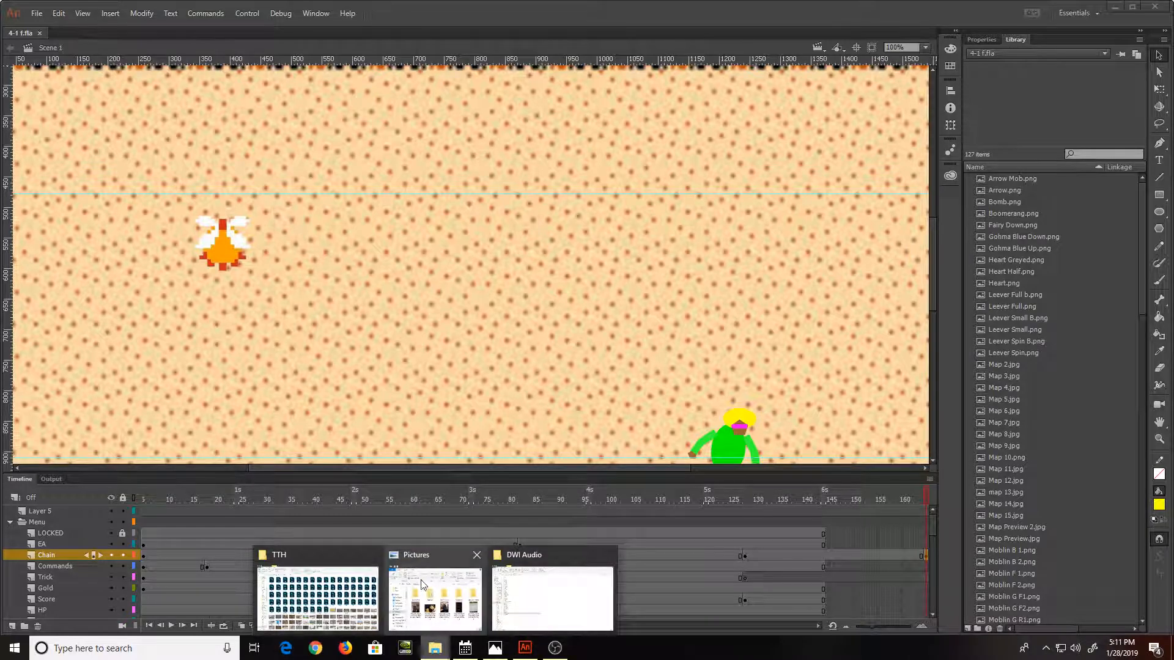
{"action": "left_click", "coordinate": [527, 591]}
{"action": "left_click_drag", "start_coordinate": [159, 451], "coordinate": [147, 360]}
{"action": "right_click", "coordinate": [148, 362]}
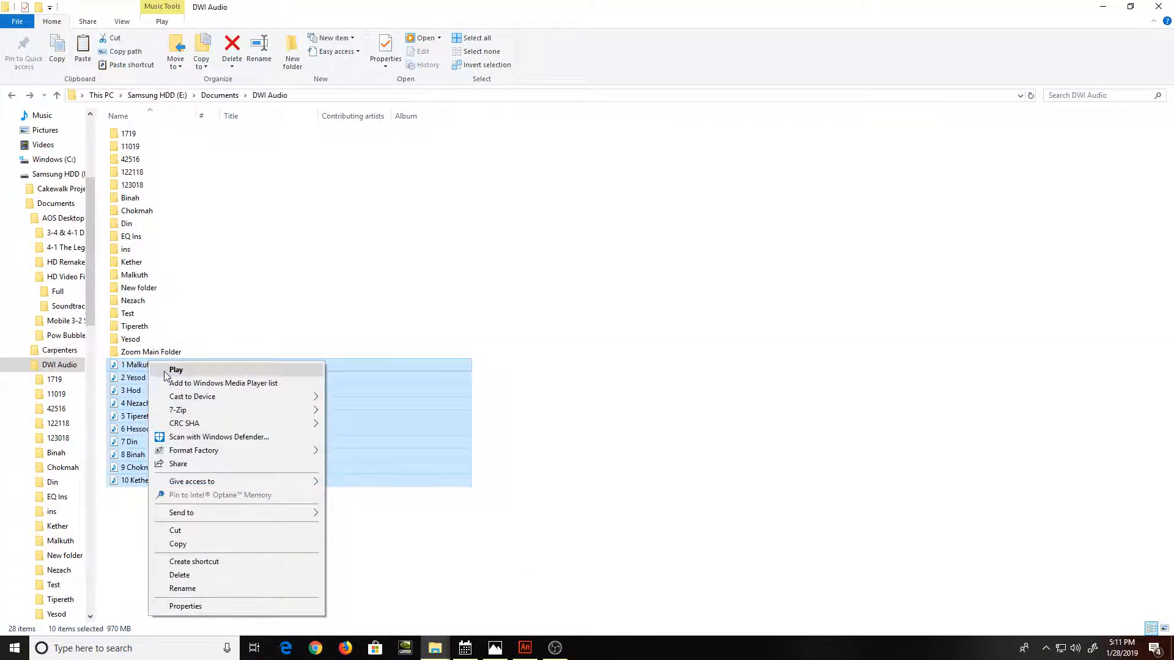
{"action": "left_click", "coordinate": [163, 371]}
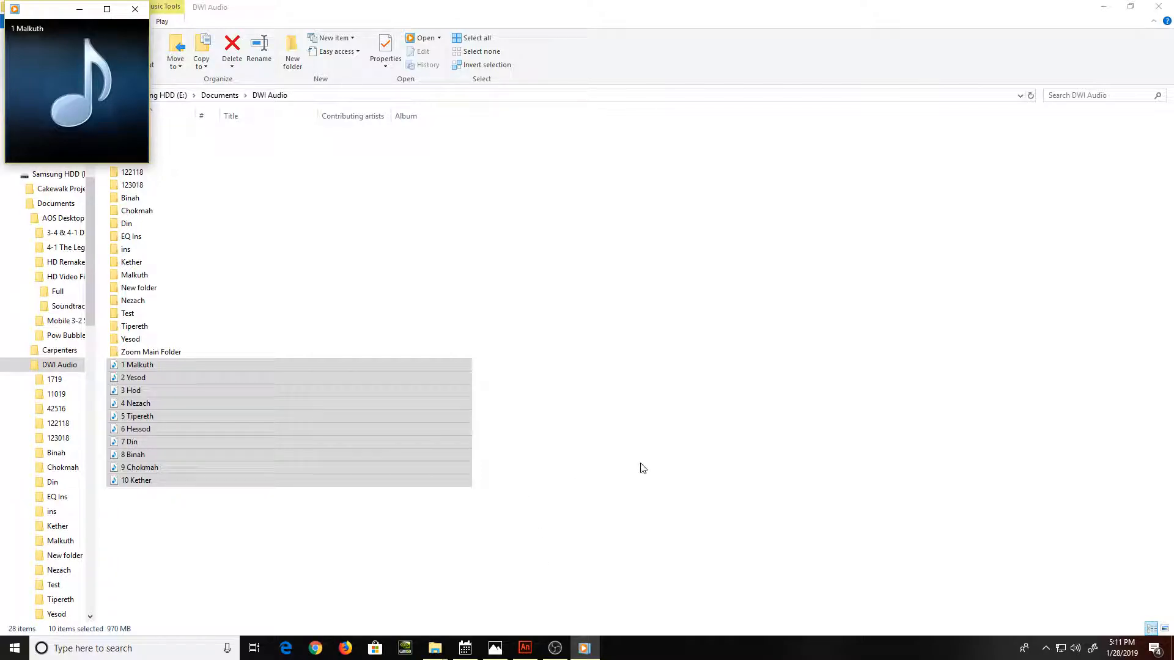
Step: Switch back to Animate and play the 4-1 f.fla animation from about frame 128 with the whole stage in view
{"action": "left_click", "coordinate": [525, 650]}
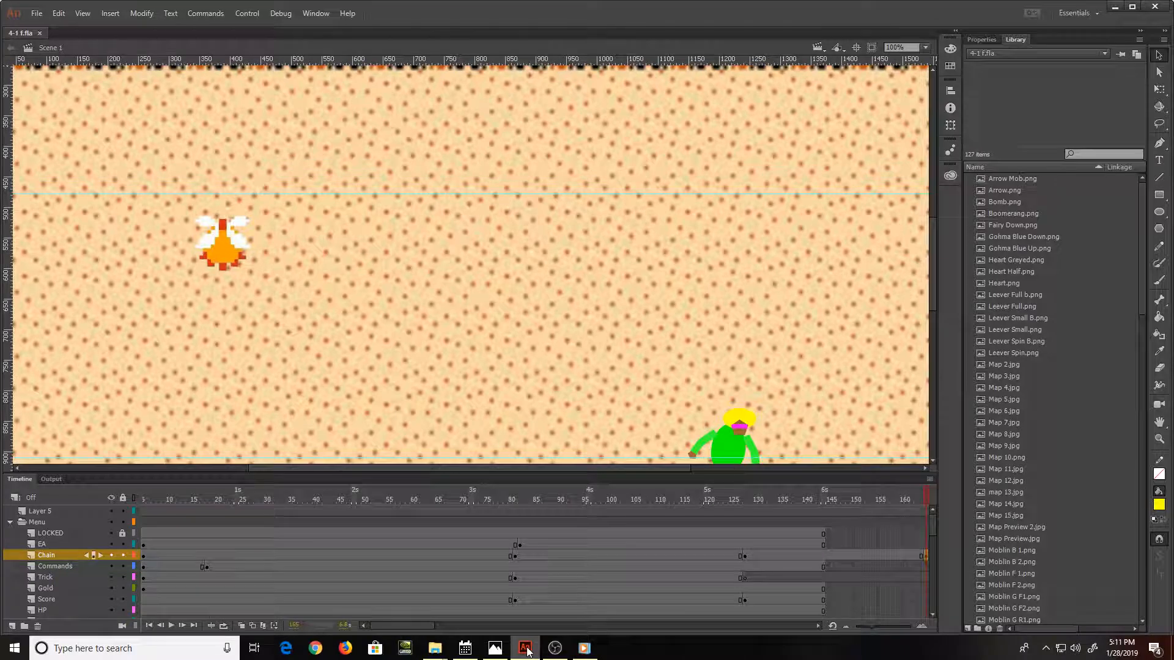
{"action": "key", "text": "ctrl+minus"}
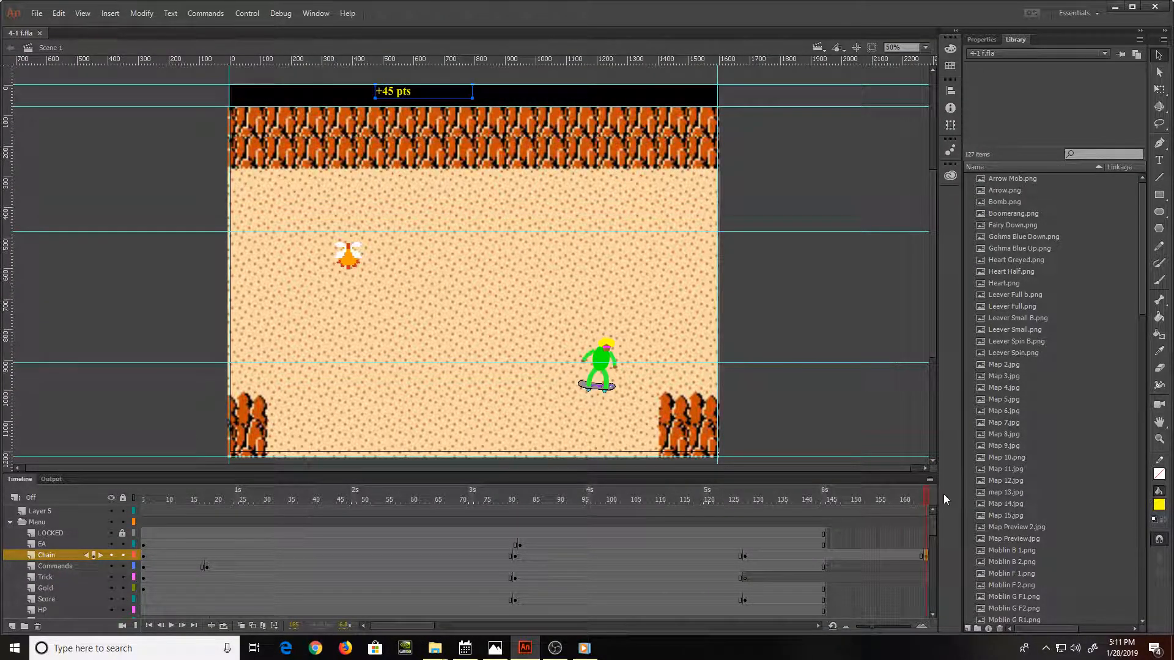
{"action": "left_click_drag", "start_coordinate": [927, 498], "coordinate": [745, 497]}
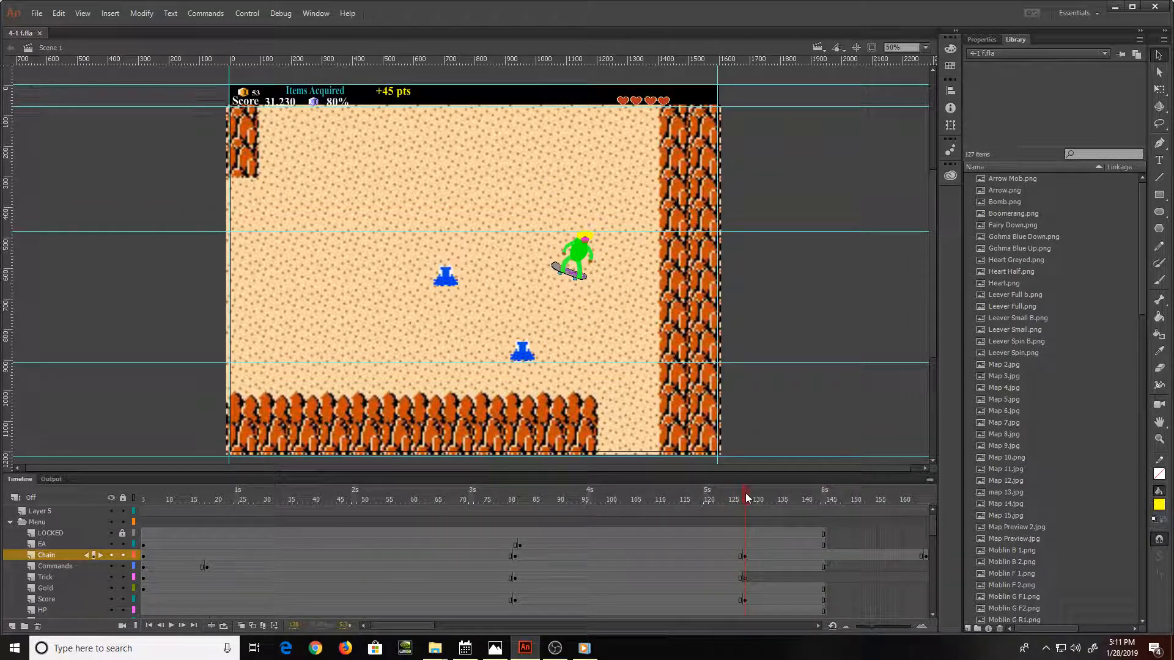
{"action": "key", "text": "Return"}
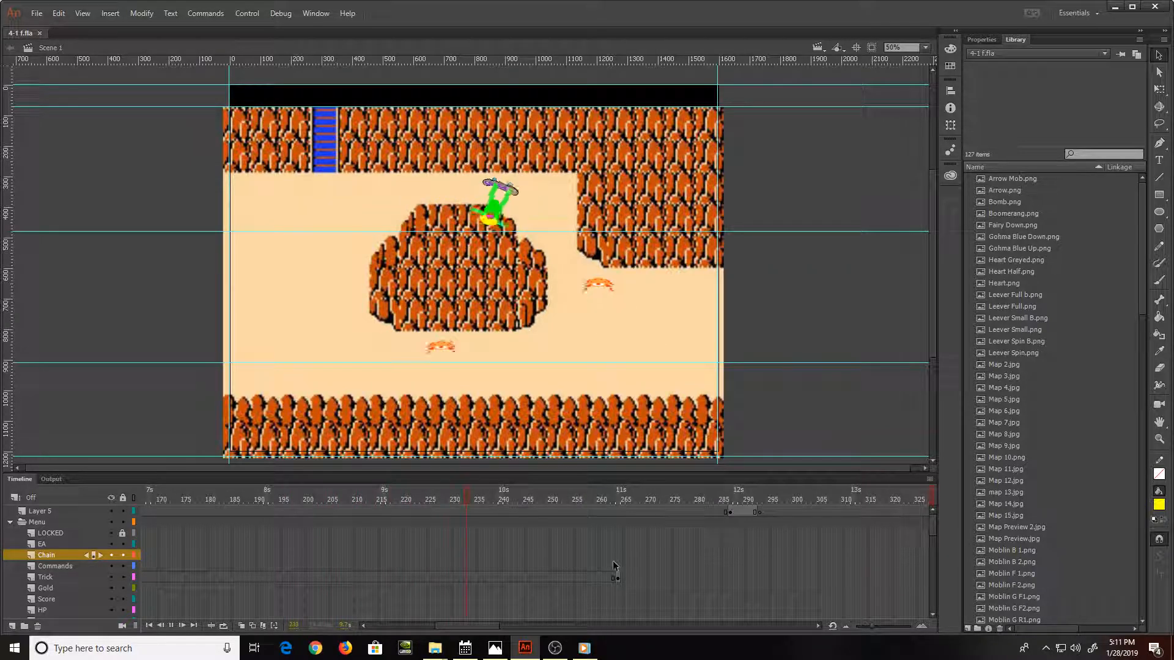
Step: Extend the EA, Chain and Commands layers through frame 265
{"action": "left_click_drag", "start_coordinate": [621, 541], "coordinate": [619, 566]}
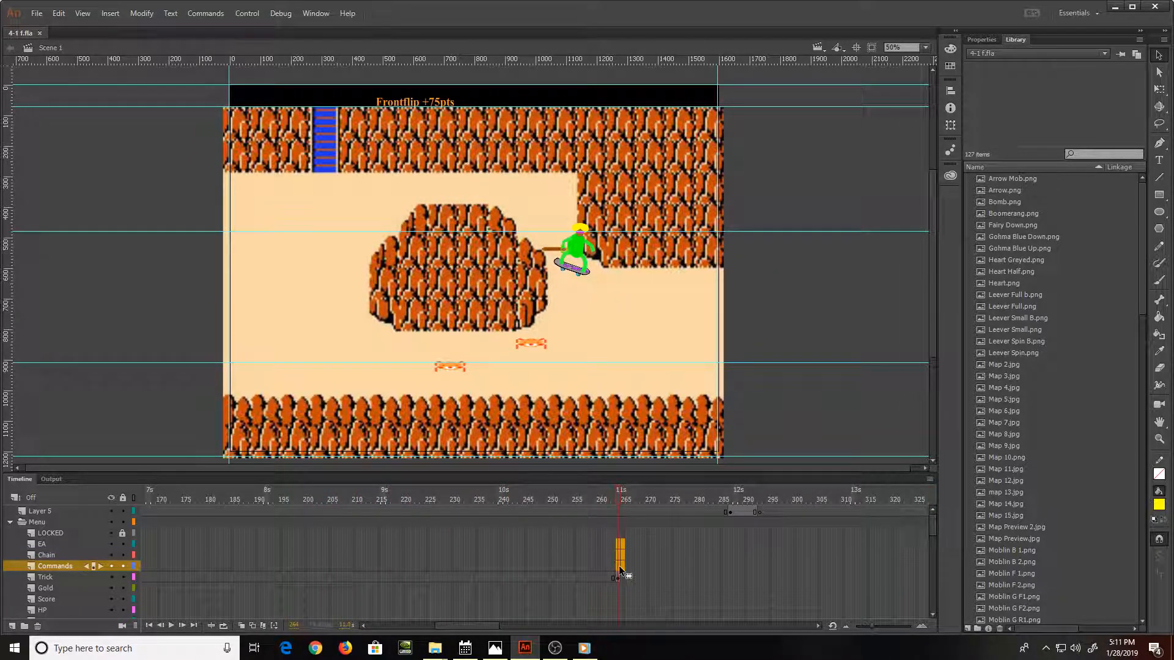
{"action": "key", "text": "F5"}
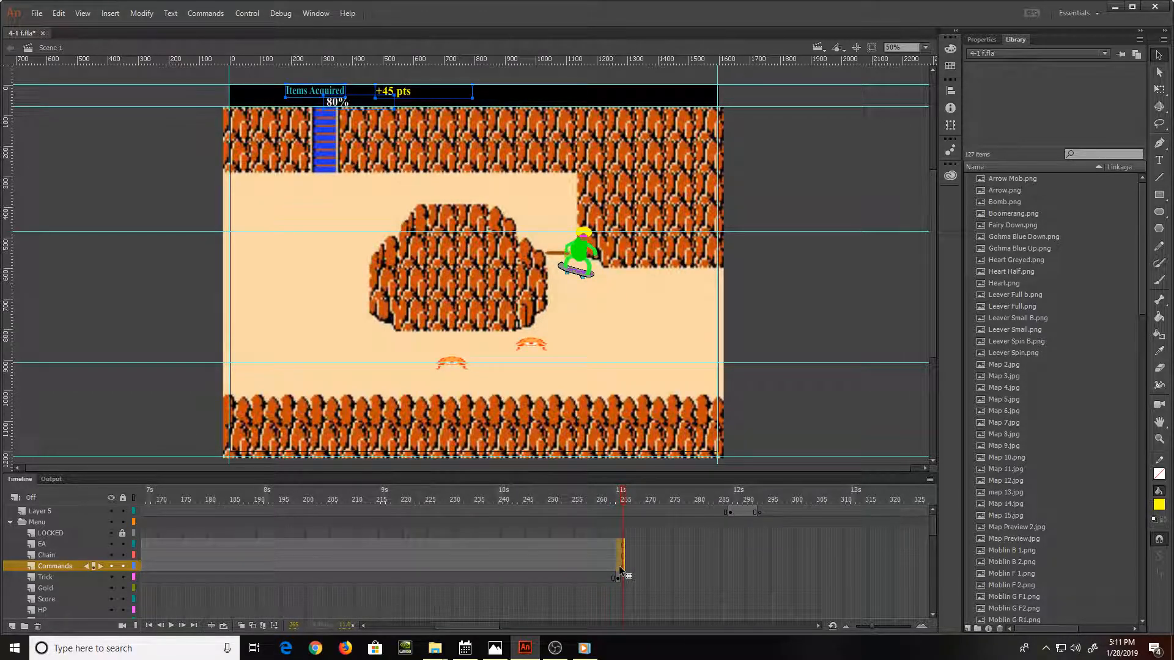
{"action": "scroll", "coordinate": [619, 566], "scroll_direction": "down", "scroll_amount": 1}
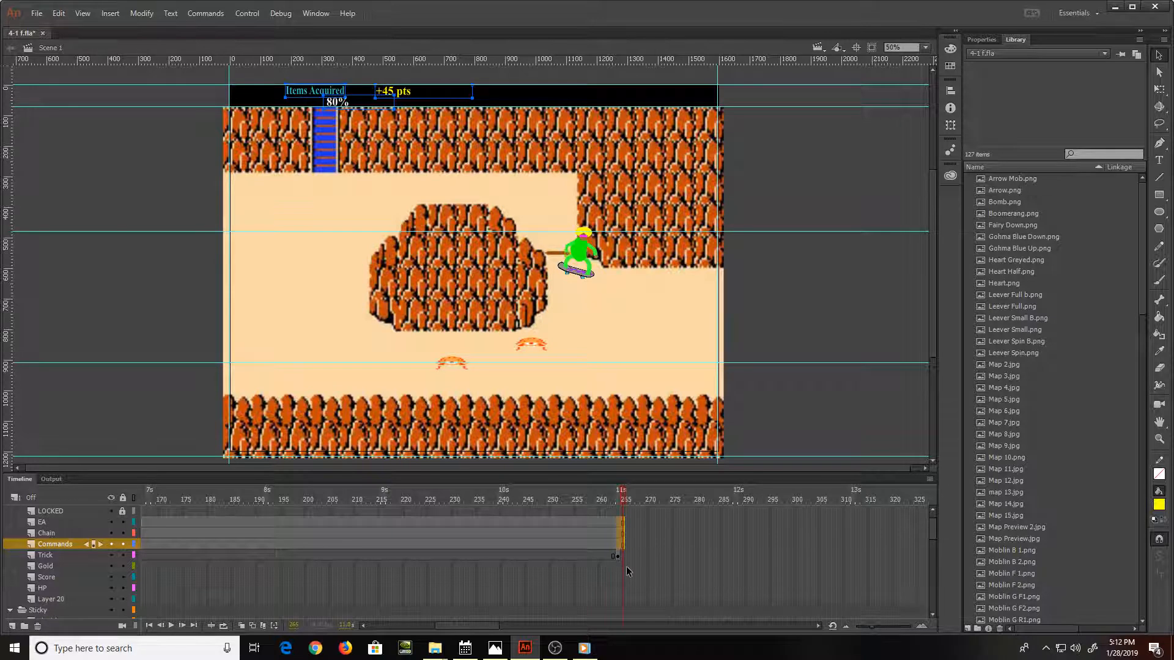
{"action": "key", "text": "ctrl+z"}
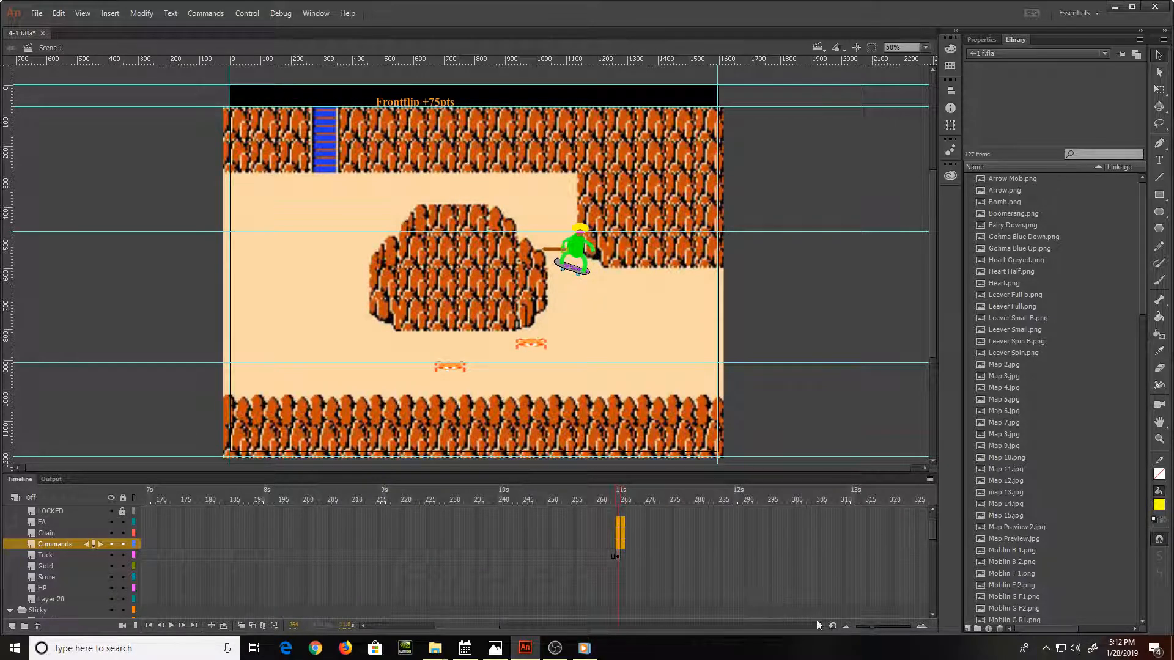
{"action": "mouse_move", "coordinate": [488, 626]}
{"action": "left_mouse_down"}
{"action": "mouse_move", "coordinate": [447, 628]}
{"action": "mouse_move", "coordinate": [476, 625]}
{"action": "left_mouse_up"}
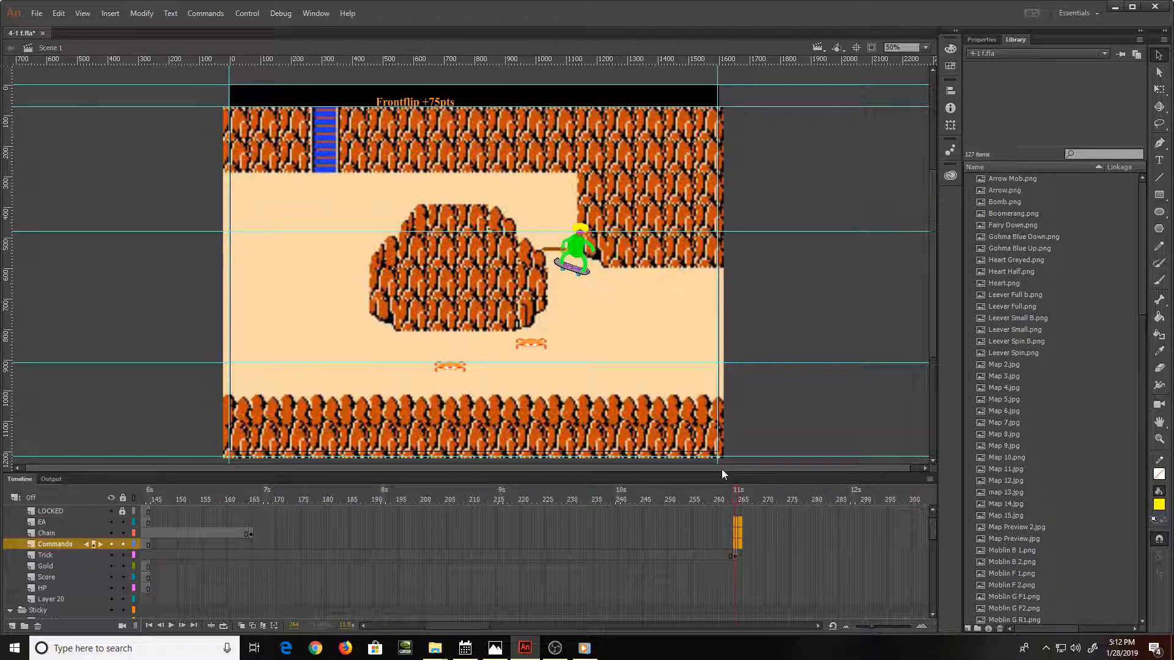
{"action": "key", "text": "F5"}
Step: Extend the Score, HP, Gold and Layer 20 layers to frame 264 and save the file
{"action": "left_click", "coordinate": [736, 575]}
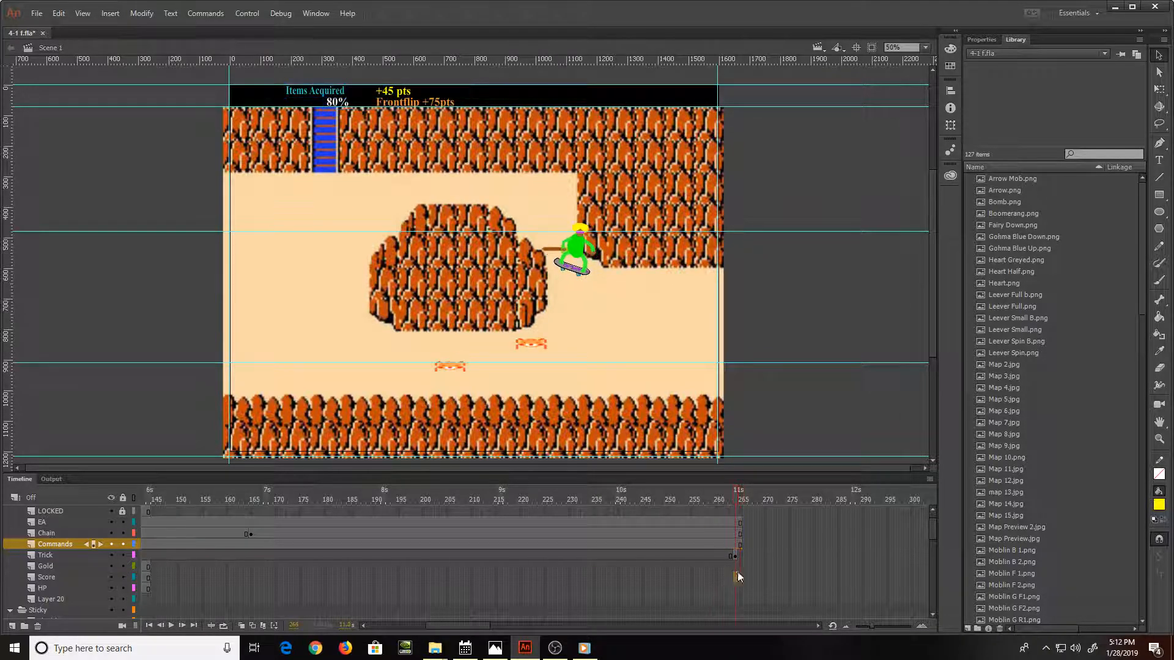
{"action": "mouse_move", "coordinate": [486, 621]}
{"action": "left_mouse_down"}
{"action": "mouse_move", "coordinate": [454, 628]}
{"action": "mouse_move", "coordinate": [503, 621]}
{"action": "left_mouse_up"}
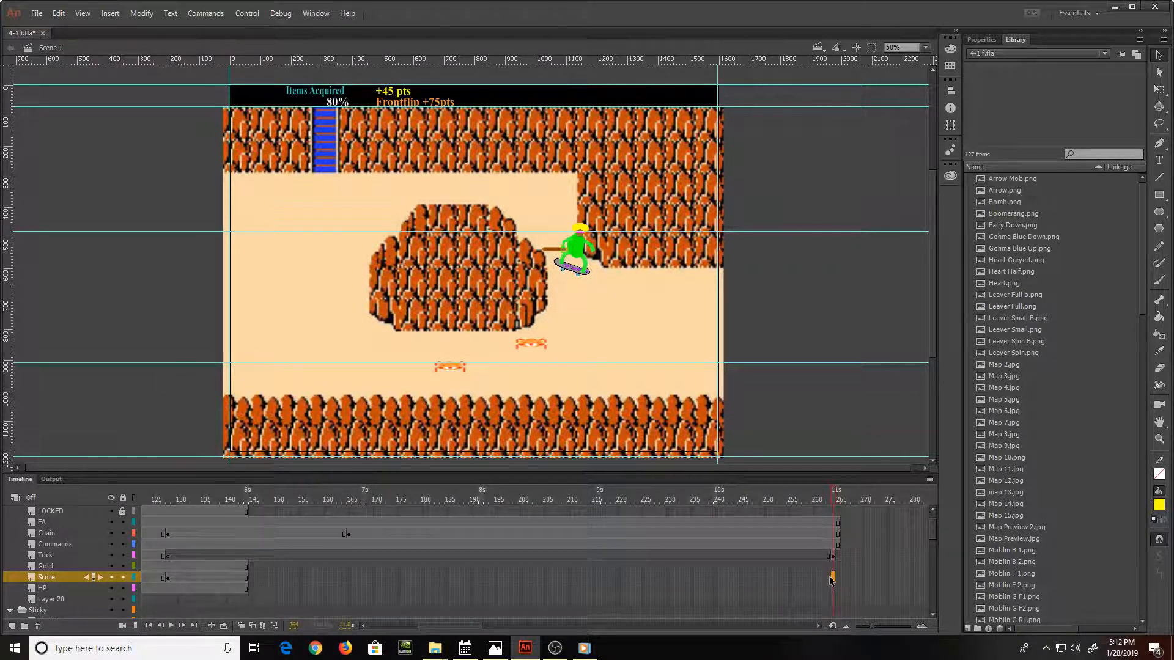
{"action": "key", "text": "F6"}
{"action": "left_click", "coordinate": [828, 598]}
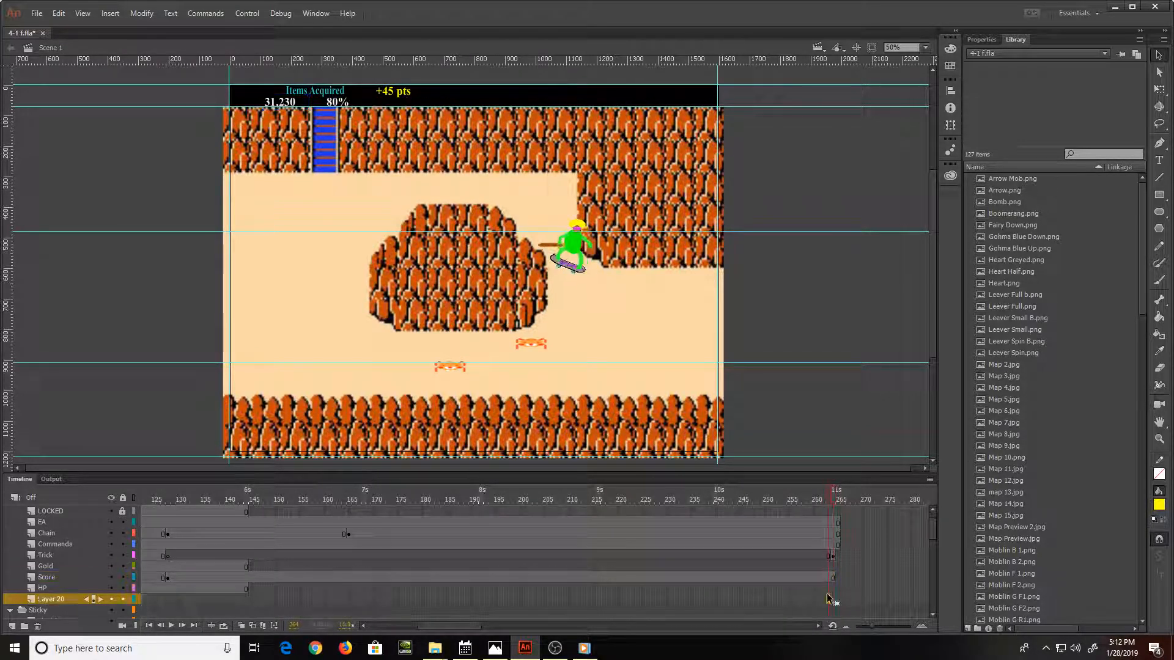
{"action": "left_click", "coordinate": [832, 598]}
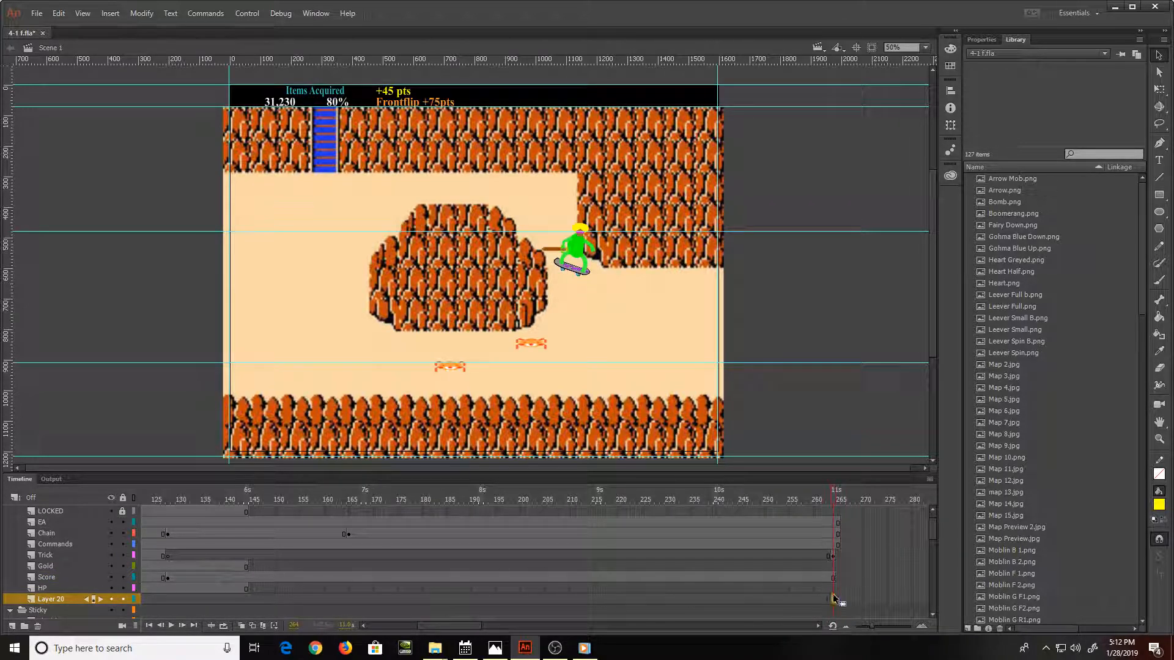
{"action": "left_click", "coordinate": [831, 586]}
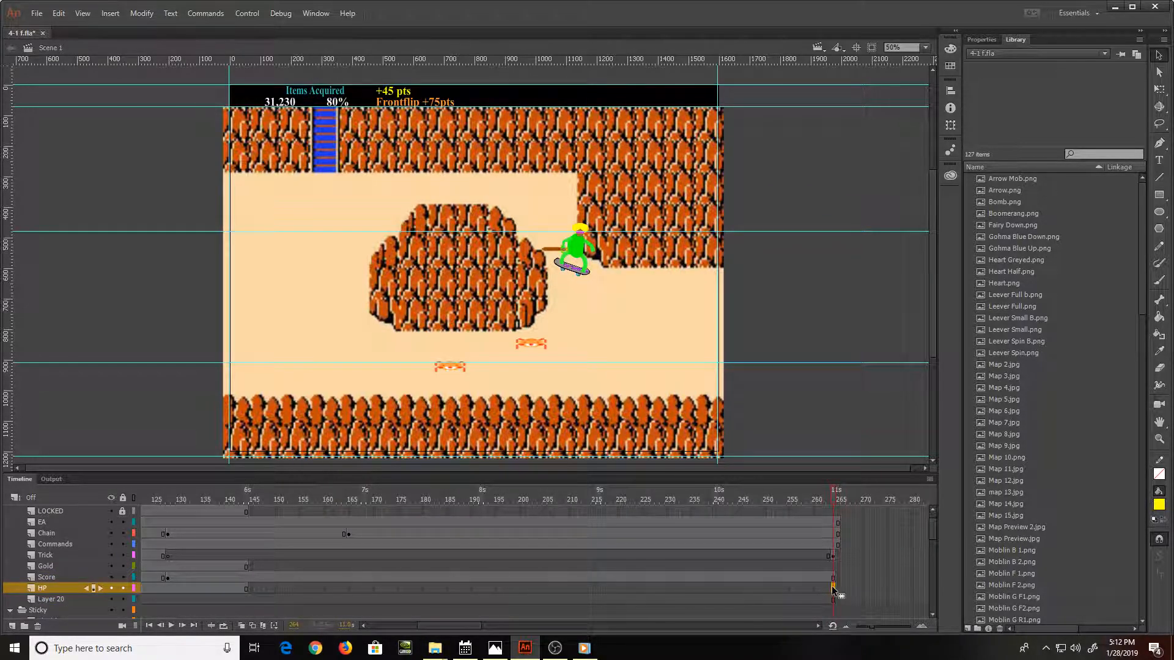
{"action": "key", "text": "F6"}
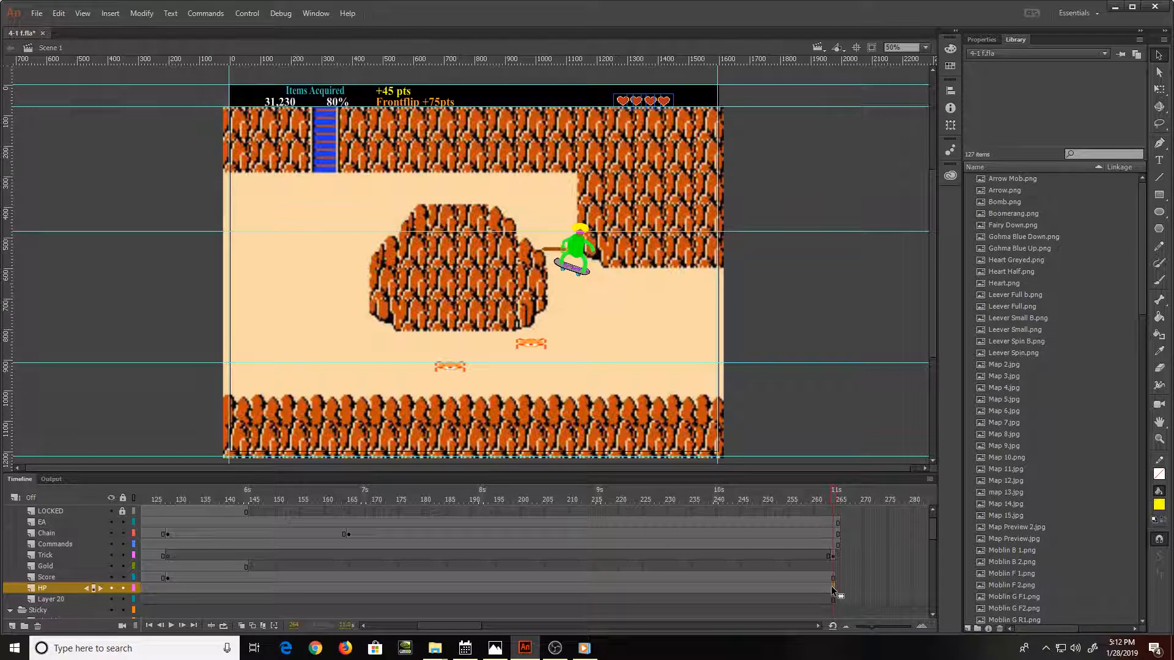
{"action": "left_click", "coordinate": [832, 567]}
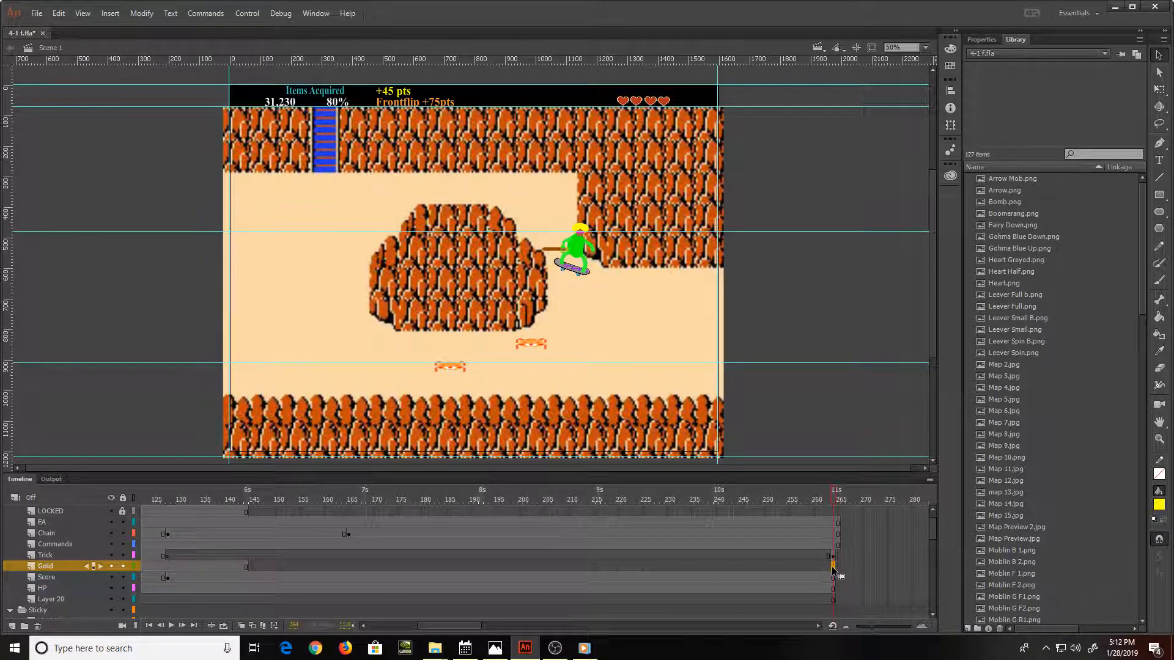
{"action": "key", "text": "F6"}
{"action": "key", "text": "ctrl+s"}
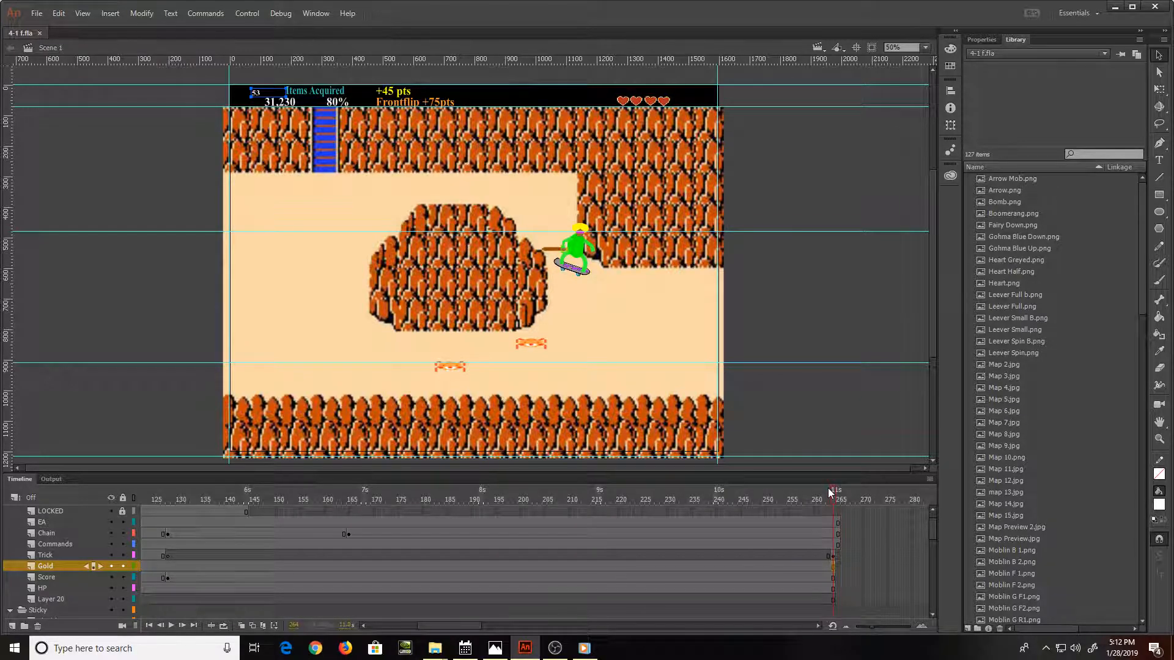
Step: Play on past frame 264, and add a keyframe to the Trick layer at frame 287, where the enemy is hit
{"action": "key", "text": "Return"}
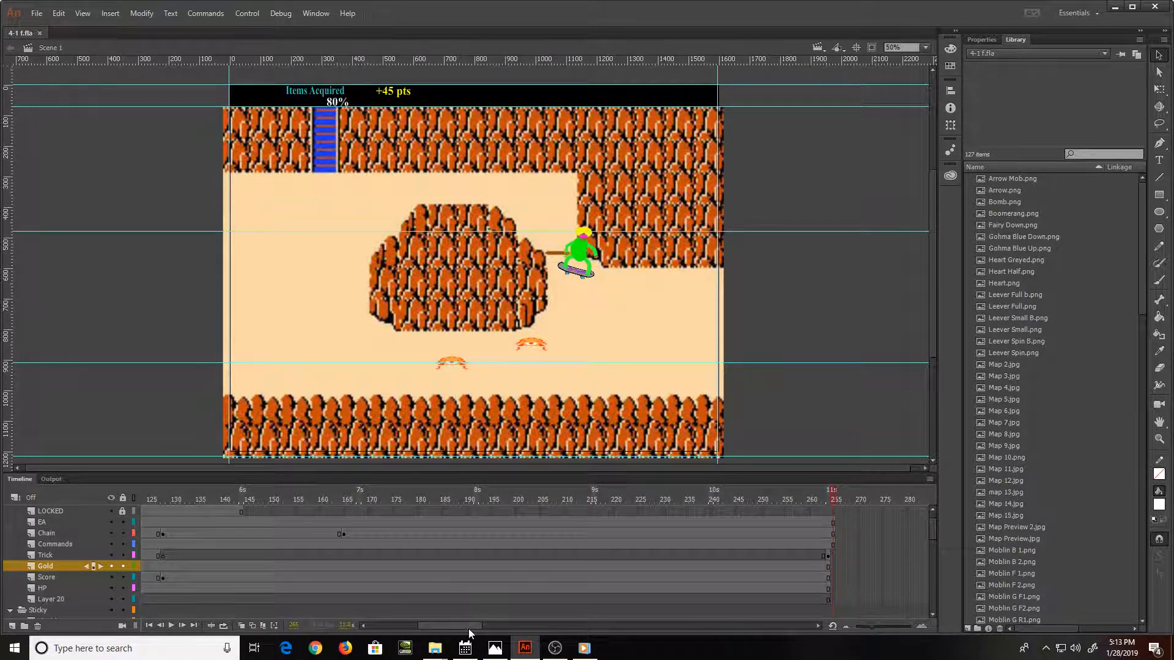
{"action": "left_click_drag", "start_coordinate": [467, 625], "coordinate": [498, 623]}
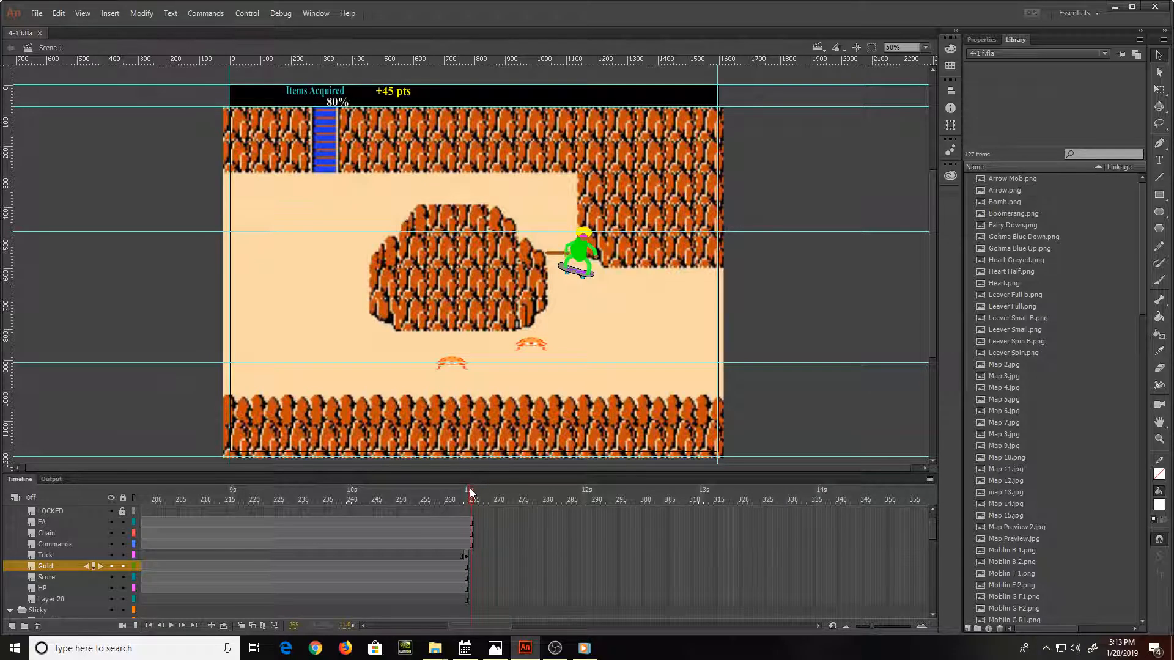
{"action": "left_click_drag", "start_coordinate": [470, 491], "coordinate": [581, 496]}
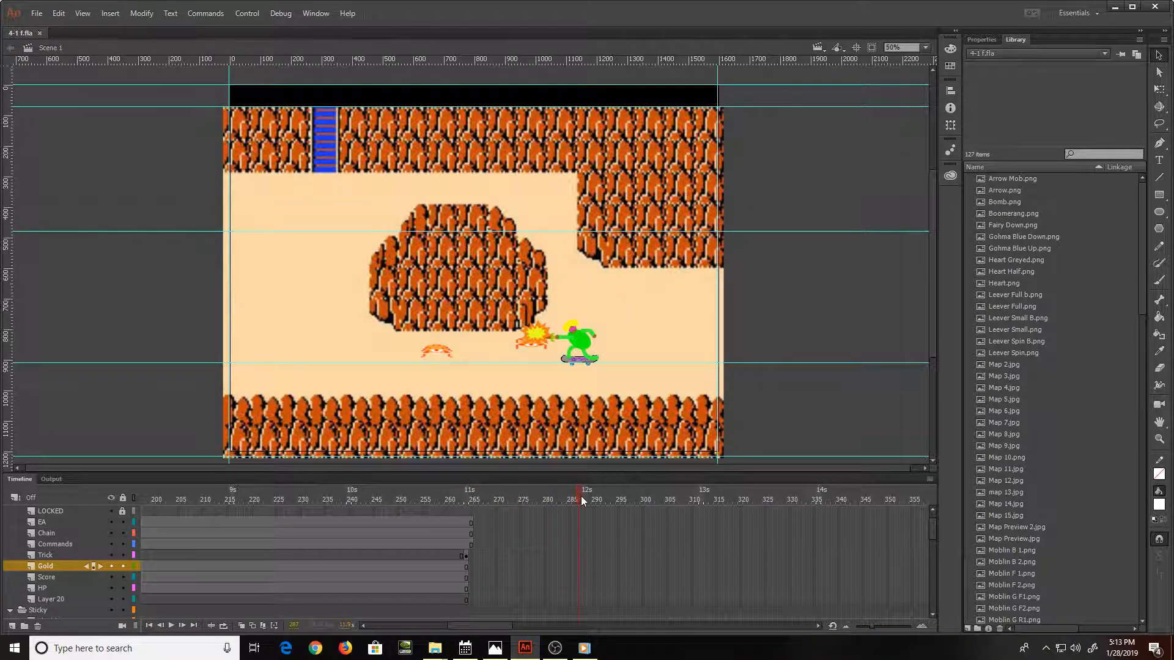
{"action": "left_click", "coordinate": [577, 555]}
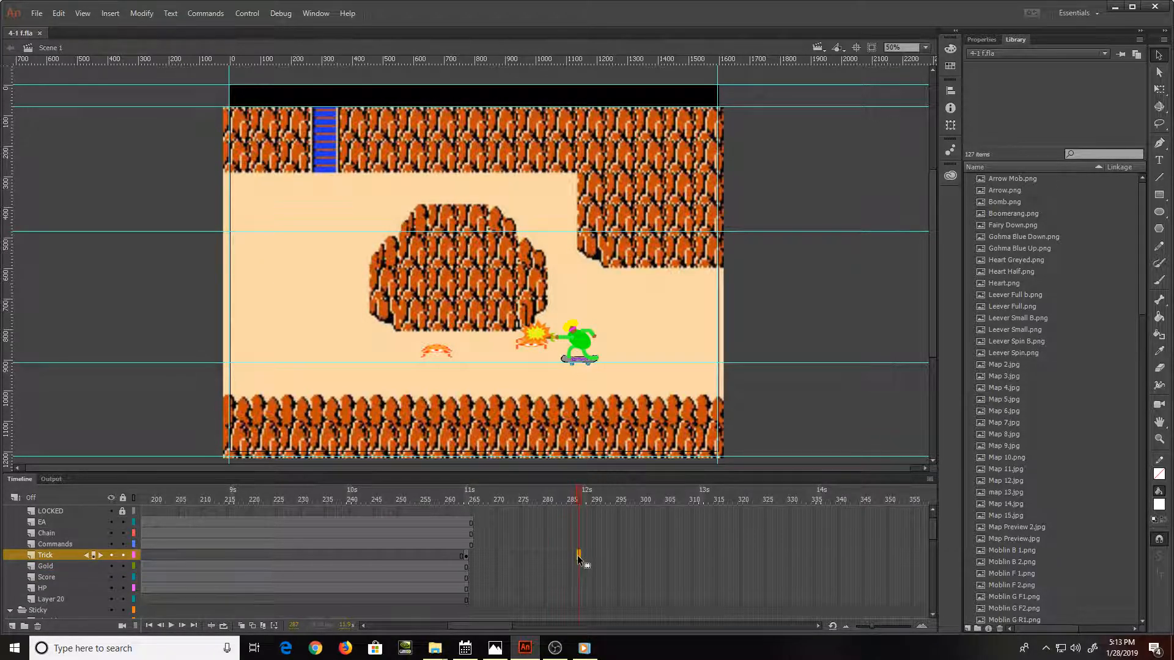
{"action": "key", "text": "F6"}
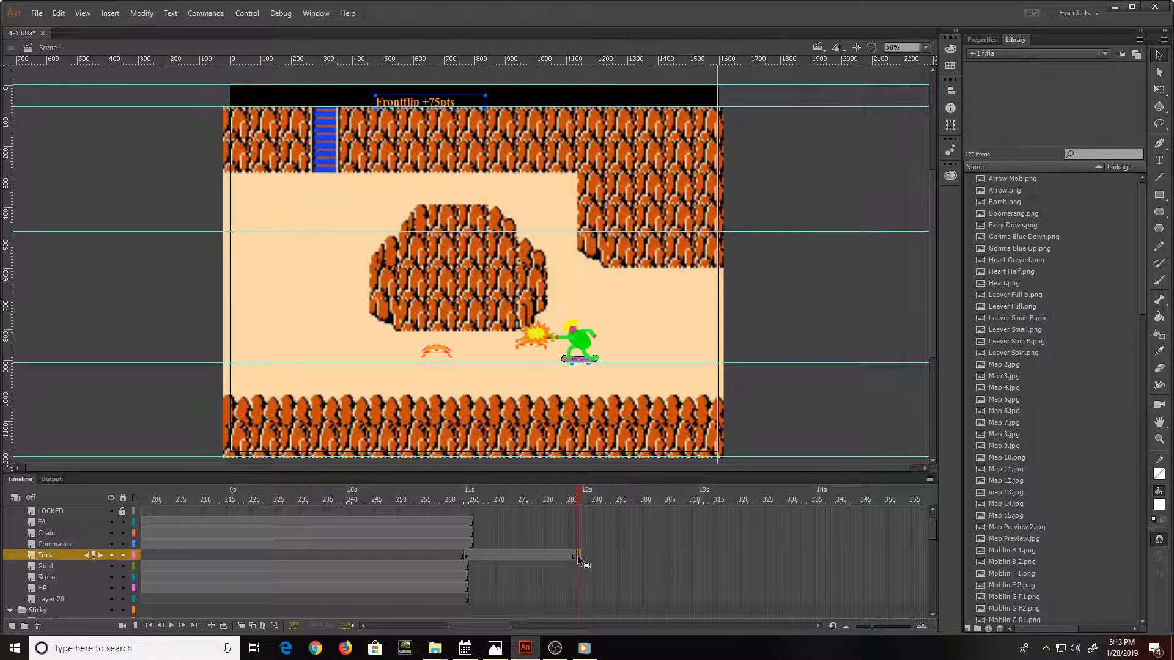
Step: Replace the word "Frontflip" with "Stab" in the trick caption at frame 287
{"action": "key", "text": "t"}
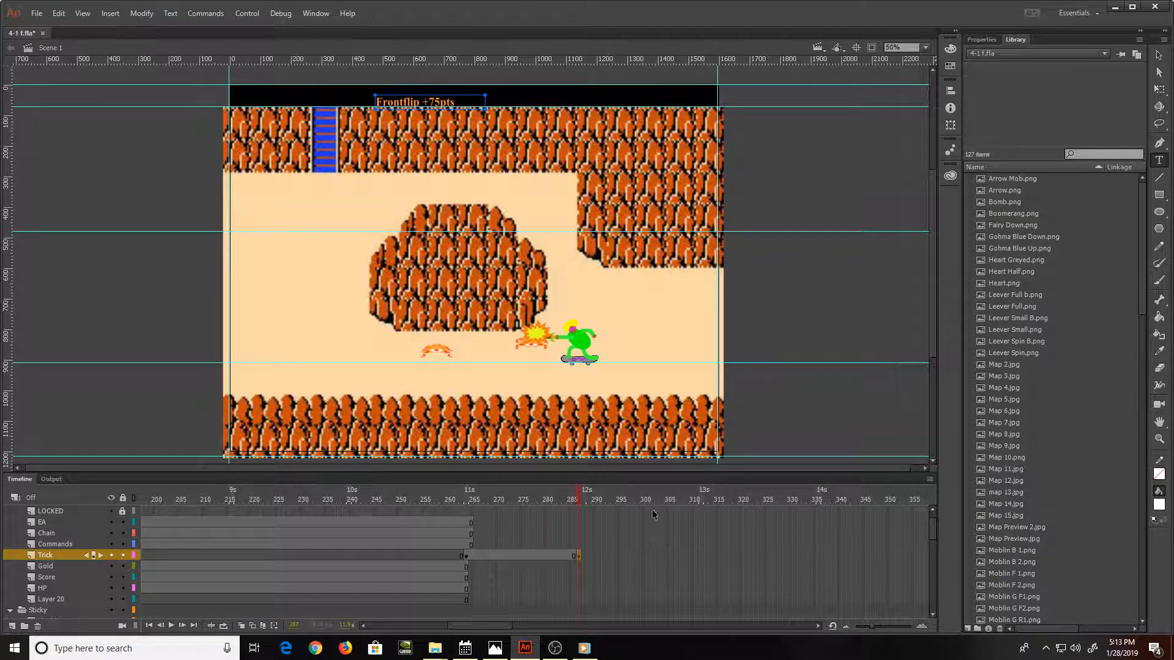
{"action": "key", "text": "ctrl+equal"}
{"action": "key", "text": "ctrl+equal"}
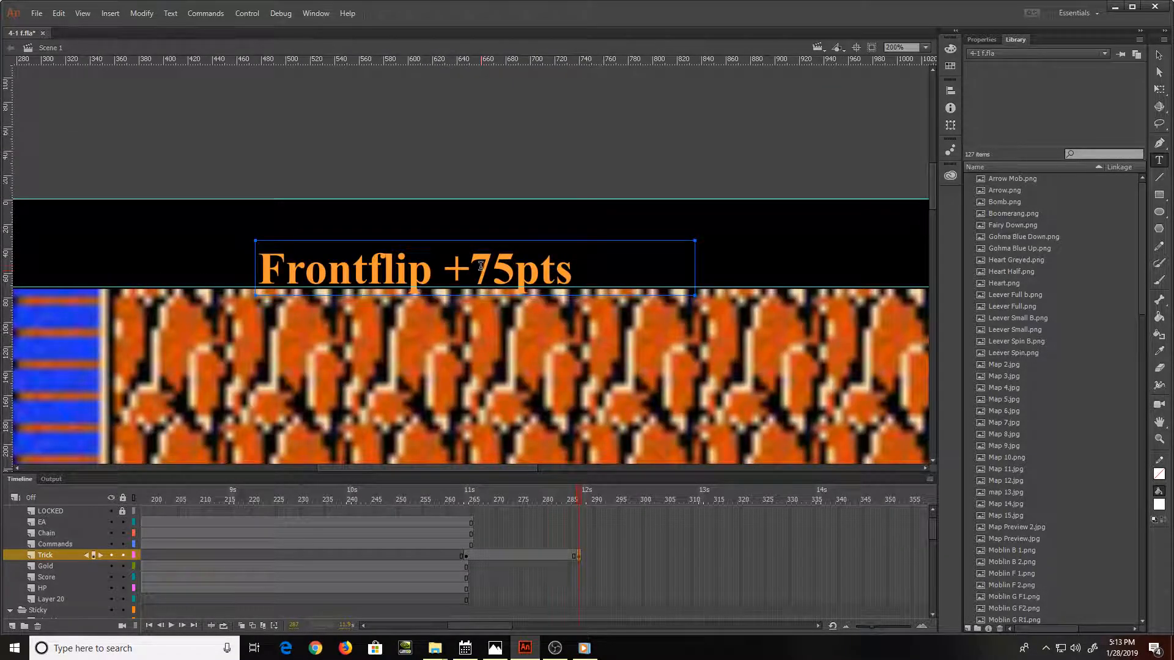
{"action": "left_click", "coordinate": [435, 267]}
{"action": "left_click_drag", "start_coordinate": [435, 268], "coordinate": [140, 270]}
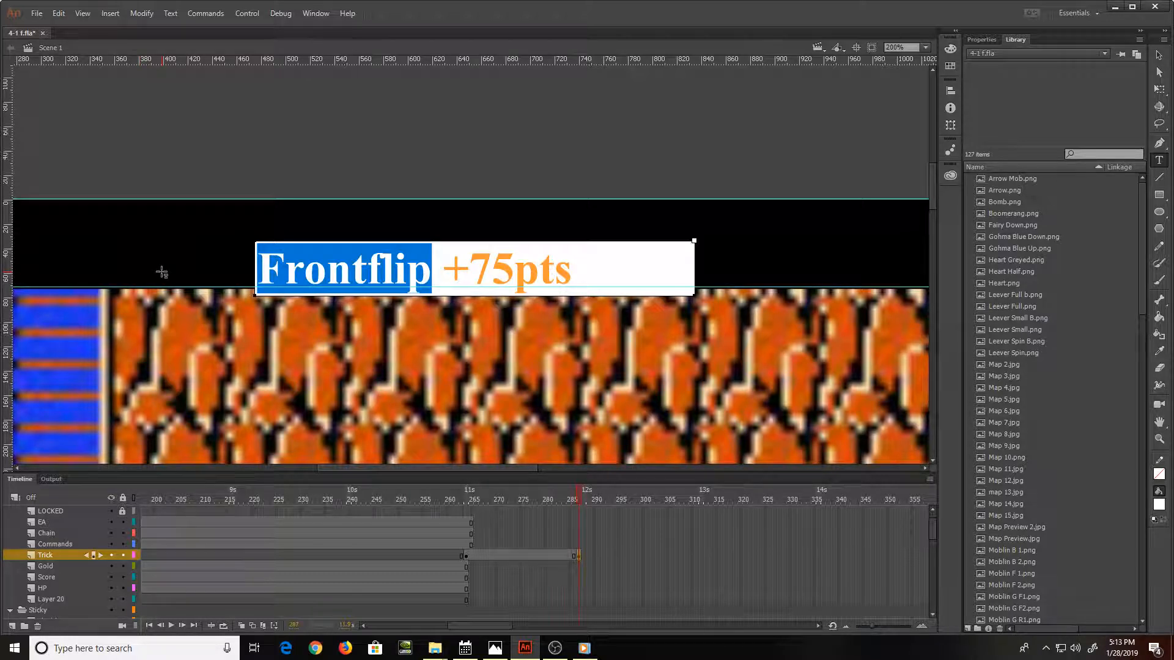
{"action": "type", "text": "Stab"}
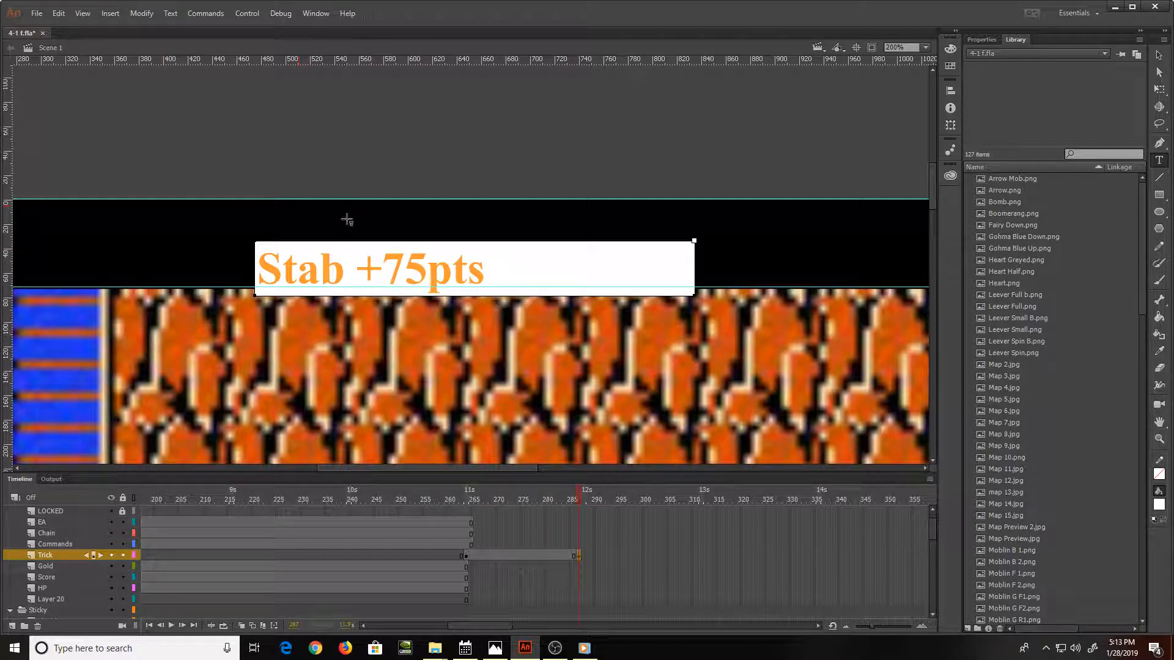
Step: Change the points in the Stab caption at frame 287 to "25pts" and finish editing the text
{"action": "left_click_drag", "start_coordinate": [483, 269], "coordinate": [387, 270]}
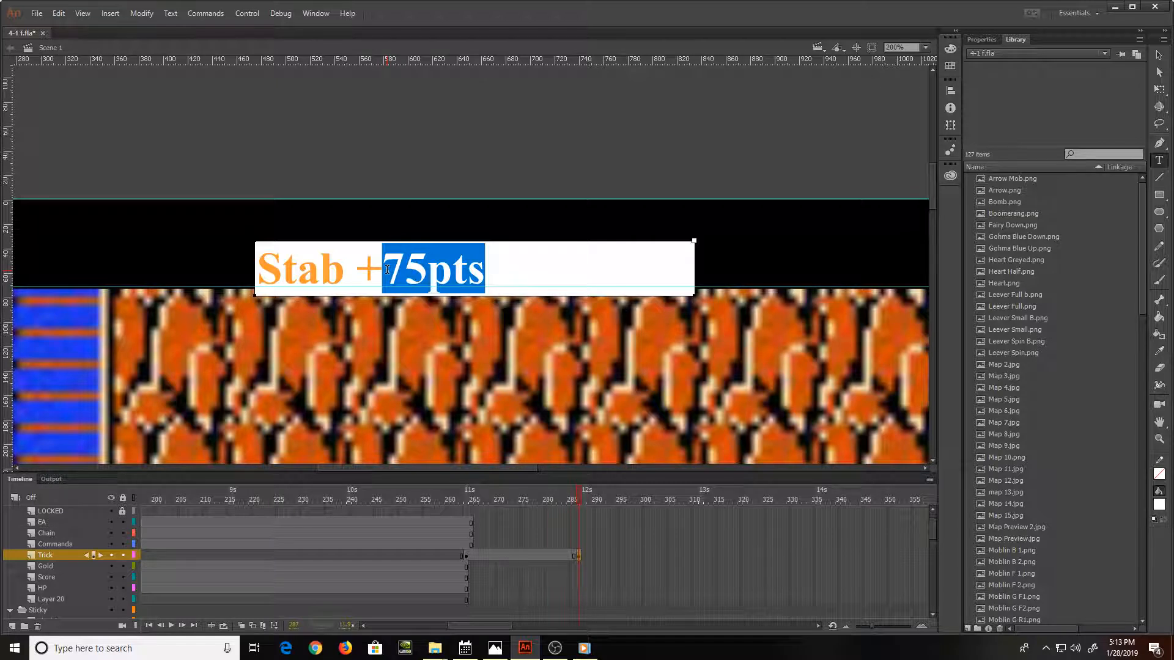
{"action": "type", "text": "10"}
{"action": "key", "text": "BackSpace"}
{"action": "key", "text": "BackSpace"}
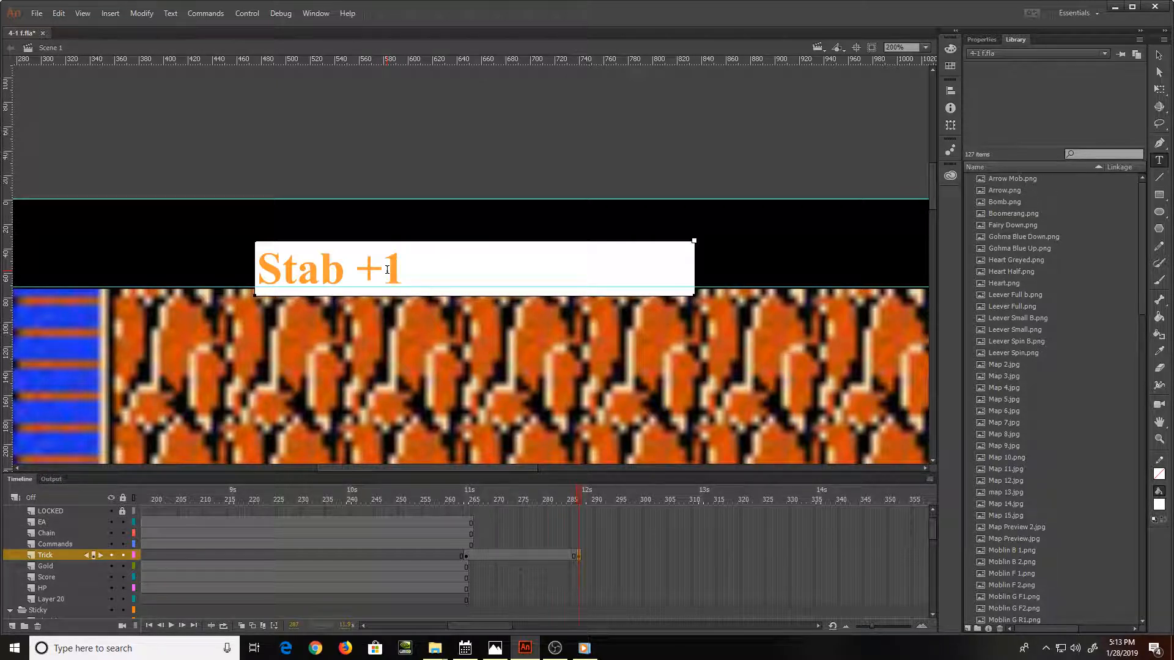
{"action": "type", "text": "25pts"}
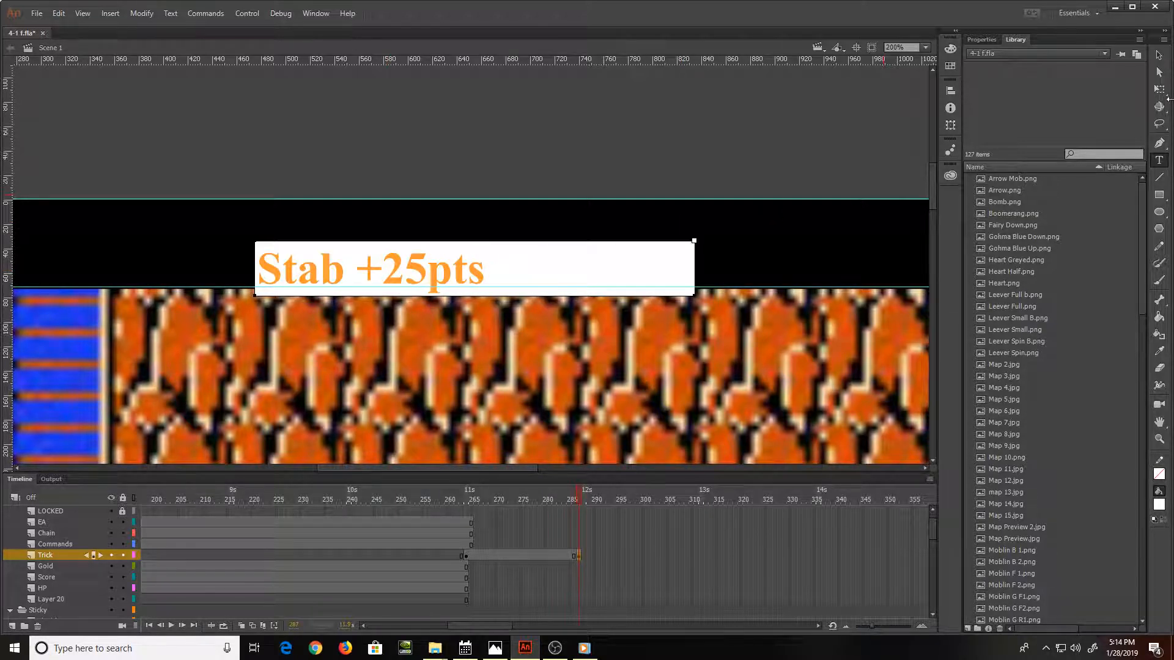
{"action": "left_click", "coordinate": [1165, 93]}
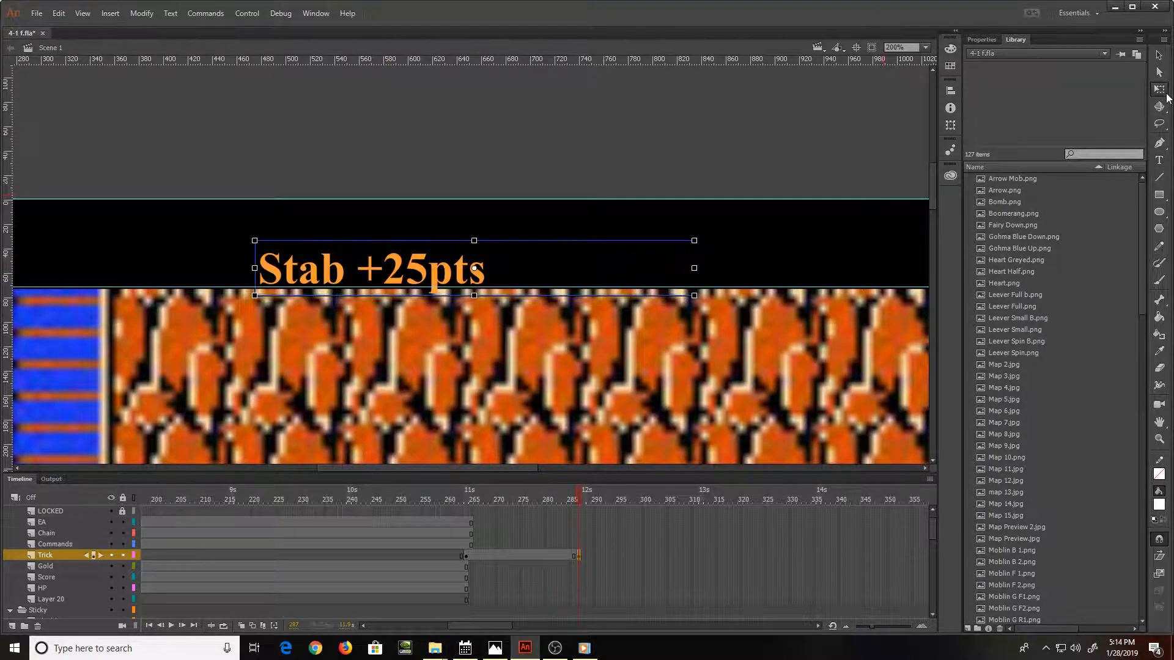
{"action": "left_click", "coordinate": [904, 106]}
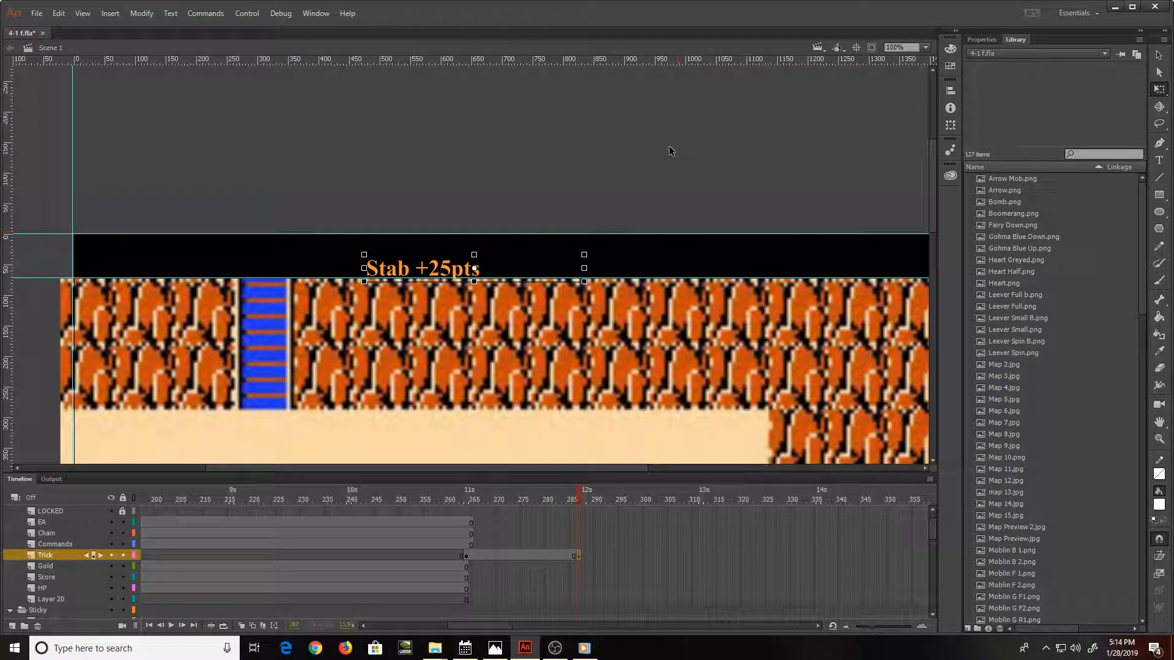
Step: Add a keyframe to the Score layer at frame 287
{"action": "scroll", "coordinate": [672, 152], "scroll_direction": "down", "scroll_amount": 2}
{"action": "scroll", "coordinate": [670, 151], "scroll_direction": "down", "scroll_amount": 2}
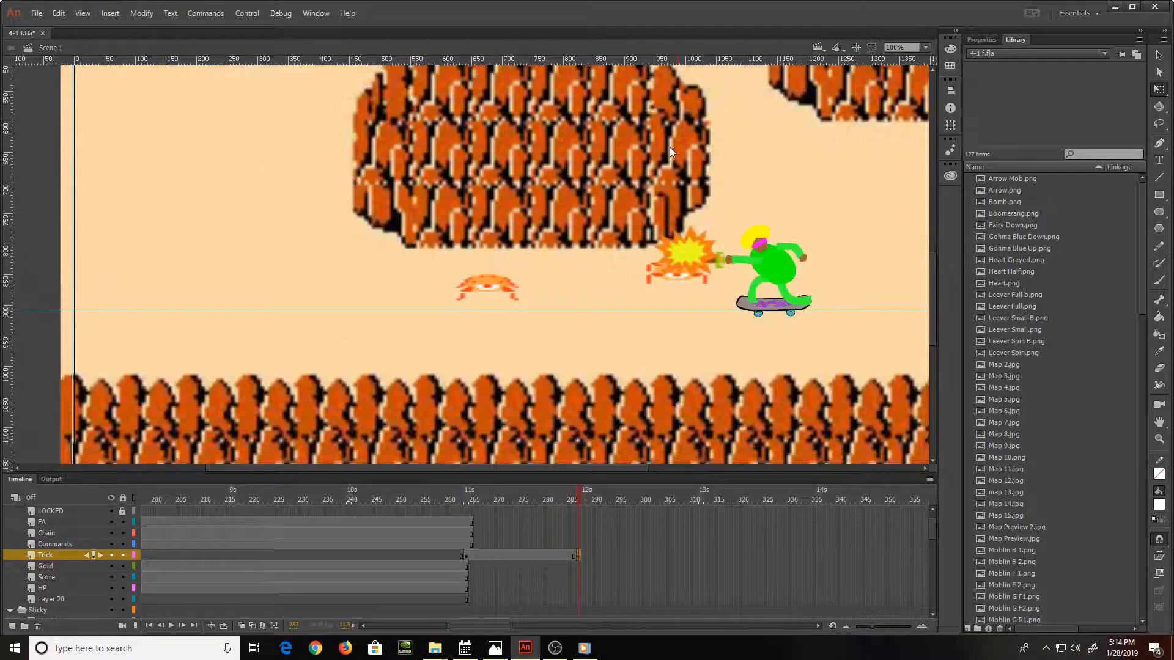
{"action": "scroll", "coordinate": [669, 146], "scroll_direction": "down", "scroll_amount": 4}
{"action": "left_click", "coordinate": [578, 577]}
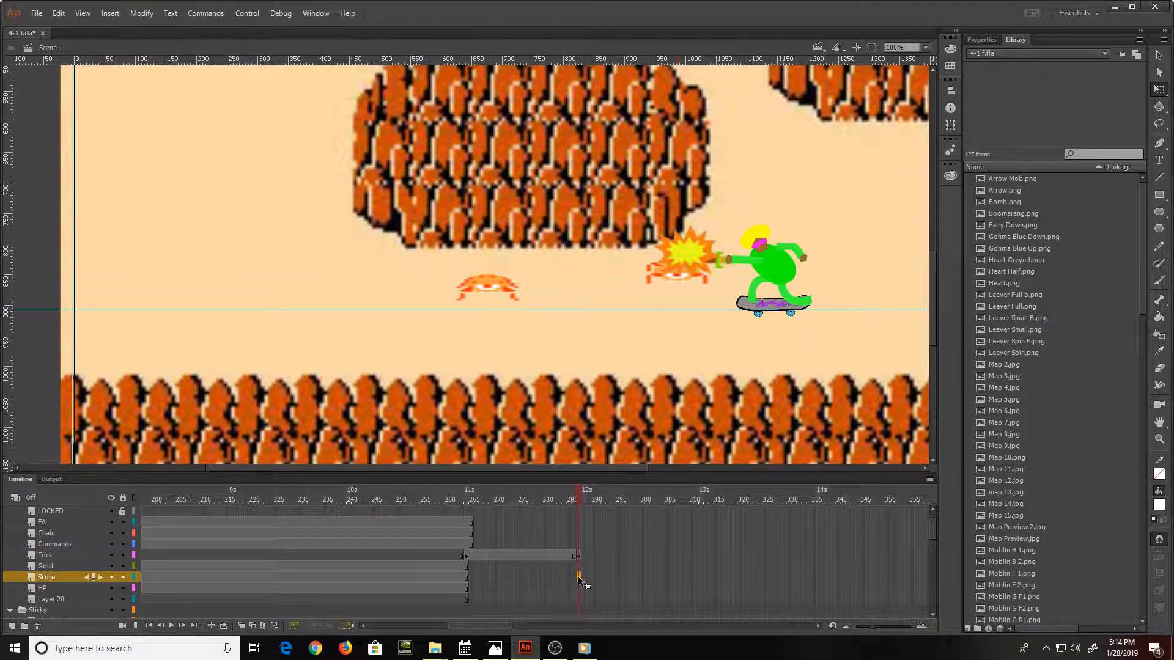
{"action": "key", "text": "F5"}
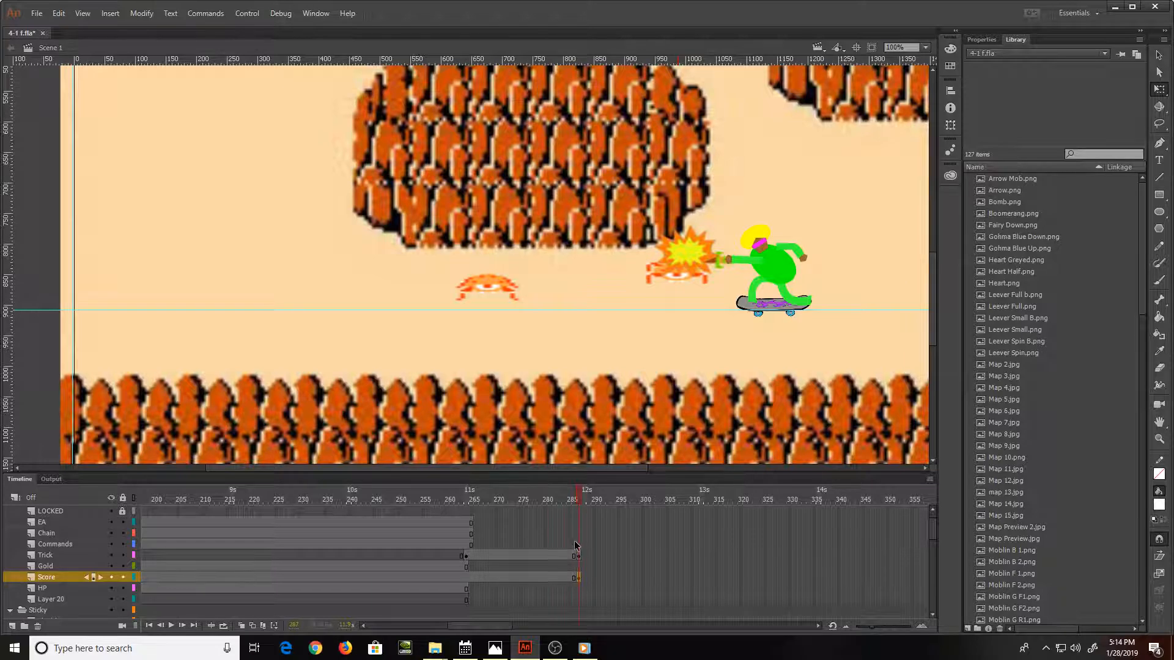
Step: Advance through the frames after 287 and play the animation to review the bomb and explosion action
{"action": "scroll", "coordinate": [576, 532], "scroll_direction": "down", "scroll_amount": 1}
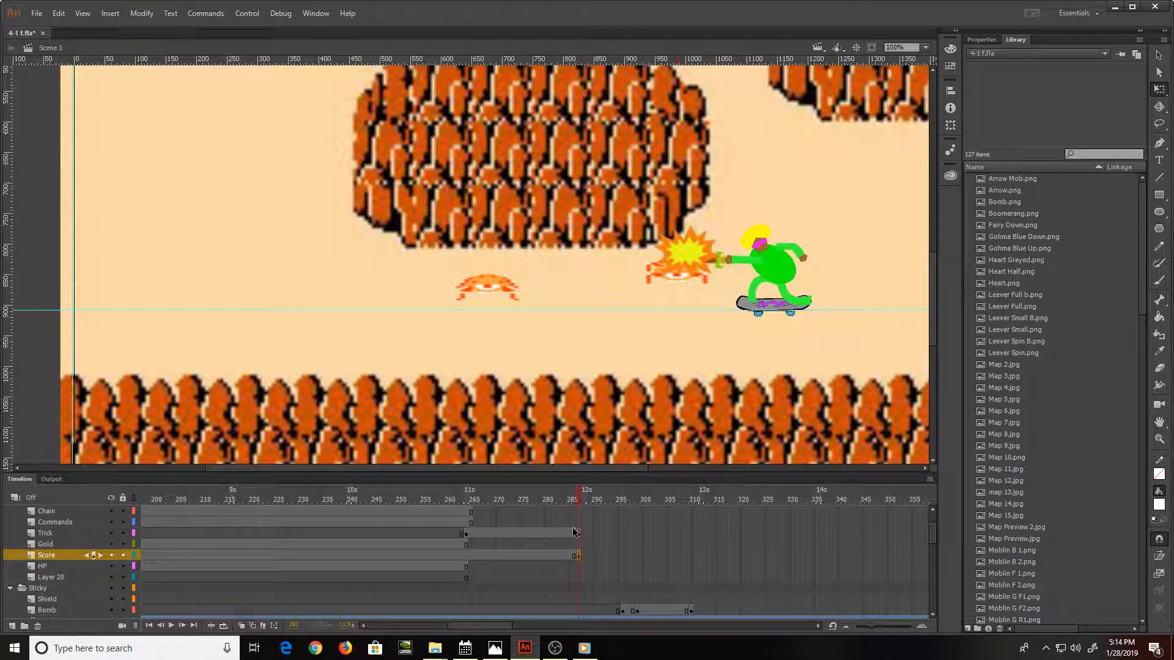
{"action": "scroll", "coordinate": [576, 530], "scroll_direction": "up", "scroll_amount": 2}
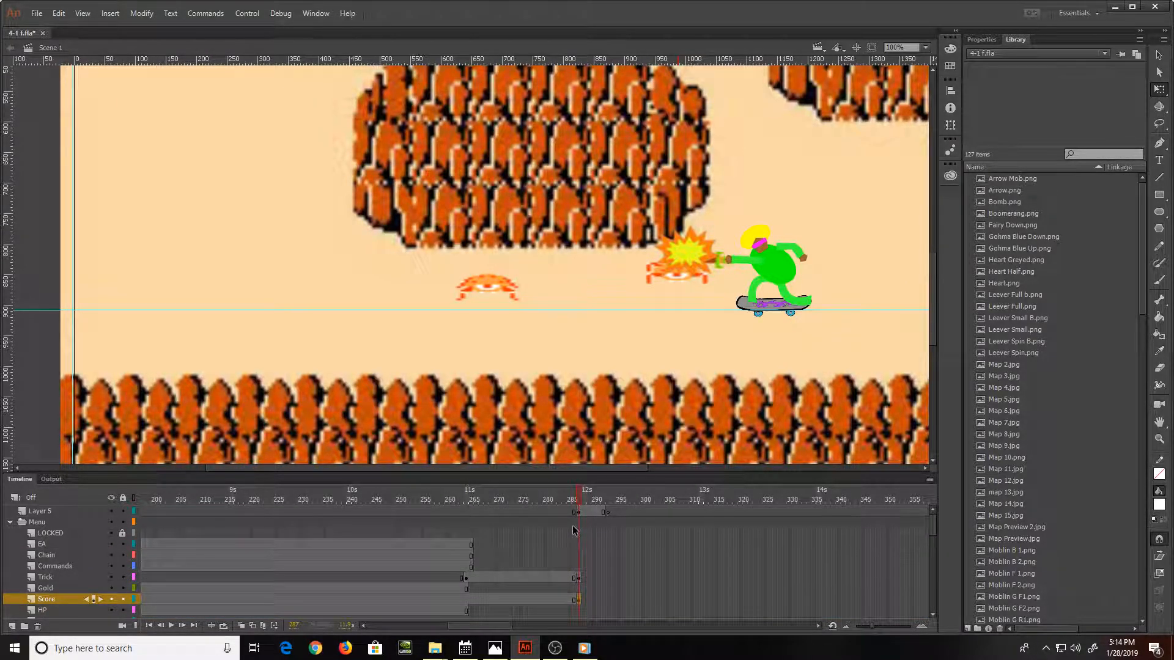
{"action": "key", "text": "comma"}
{"action": "key", "text": "period"}
{"action": "key", "text": "ctrl+minus"}
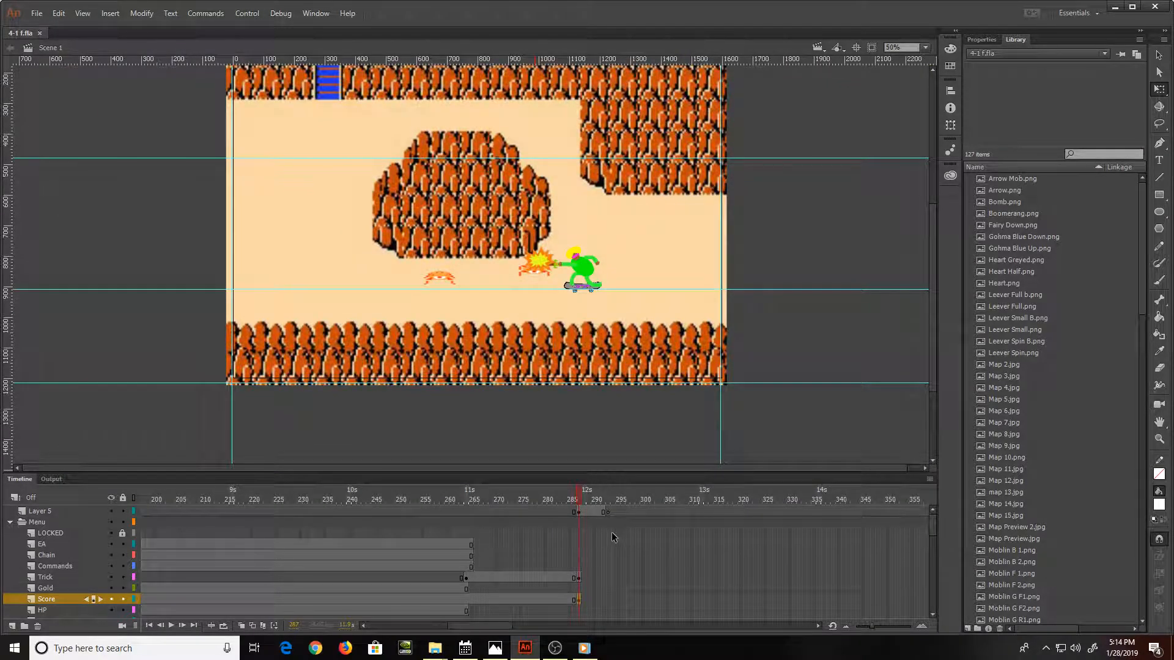
{"action": "key", "text": "period"}
{"action": "key", "text": "period"}
{"action": "key", "text": "period"}
{"action": "key", "text": "period"}
{"action": "key", "text": "period"}
{"action": "key", "text": "period"}
{"action": "key", "text": "period"}
{"action": "key", "text": "period"}
{"action": "key", "text": "period"}
{"action": "key", "text": "period"}
{"action": "key", "text": "period"}
{"action": "key", "text": "period"}
{"action": "key", "text": "period"}
{"action": "key", "text": "period"}
{"action": "key", "text": "period"}
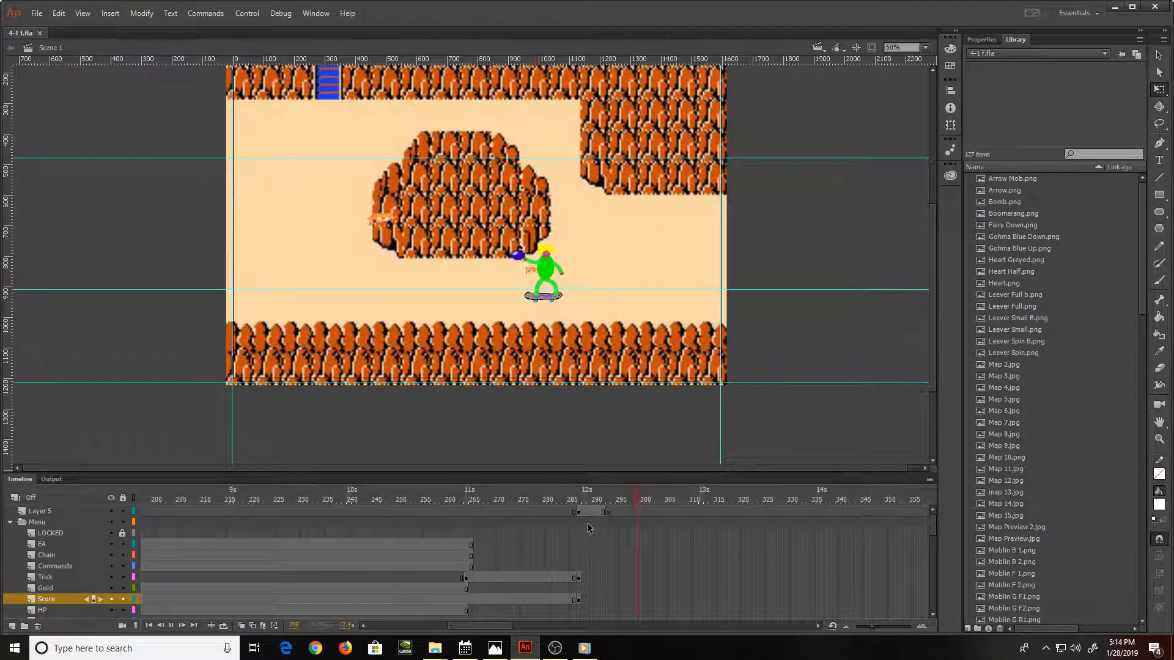
{"action": "key", "text": "Return"}
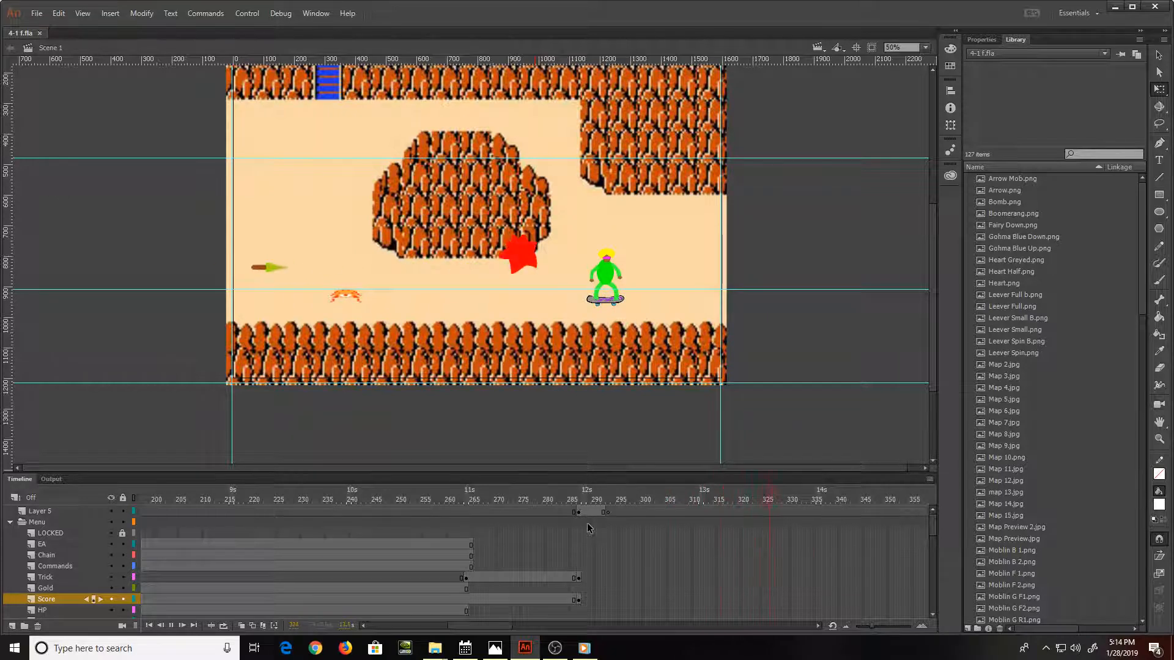
Step: Return to the enemy hit at frame 287 and add a keyframe to the Chain layer there
{"action": "left_click", "coordinate": [569, 562]}
{"action": "left_click", "coordinate": [570, 565]}
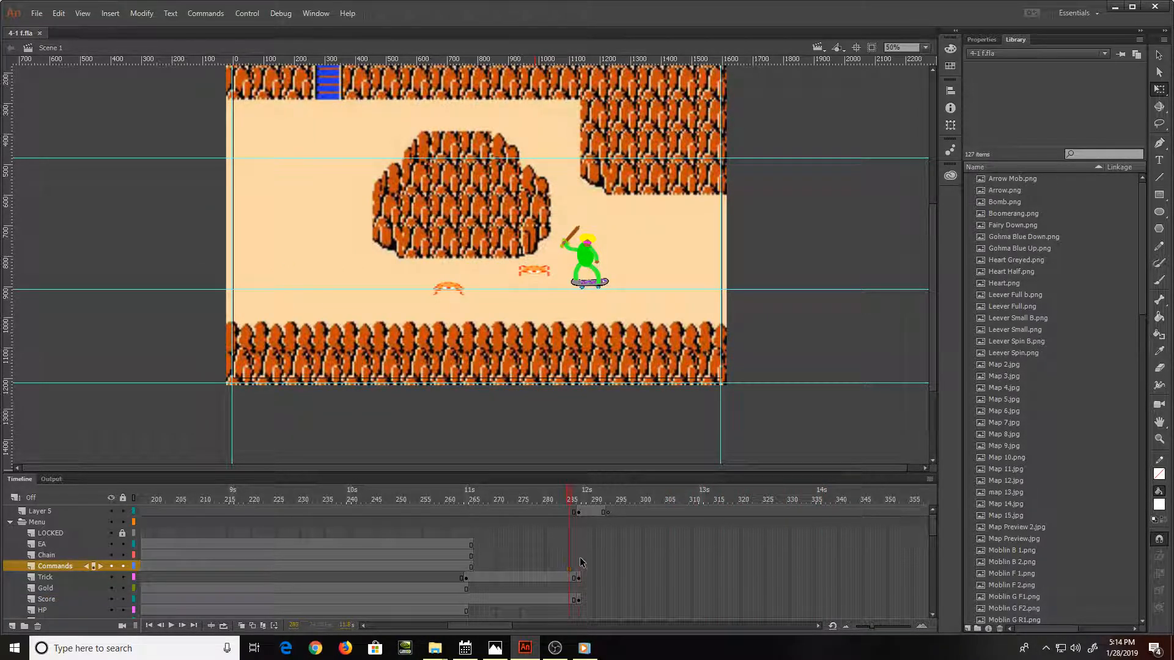
{"action": "left_click", "coordinate": [578, 556]}
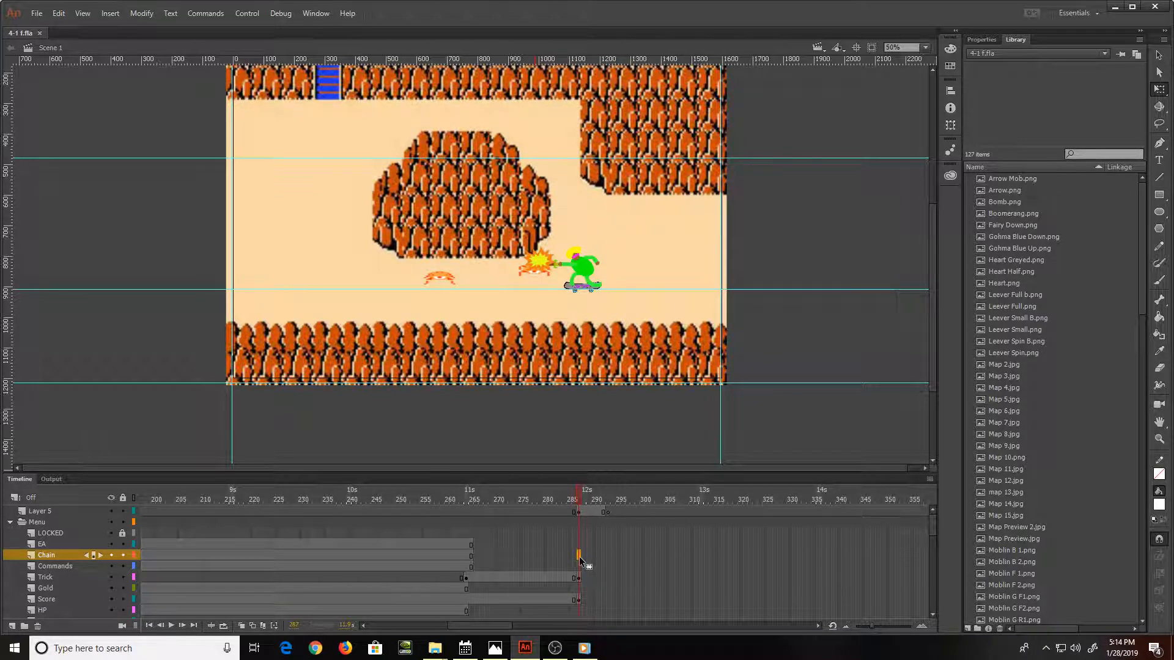
{"action": "key", "text": "F6"}
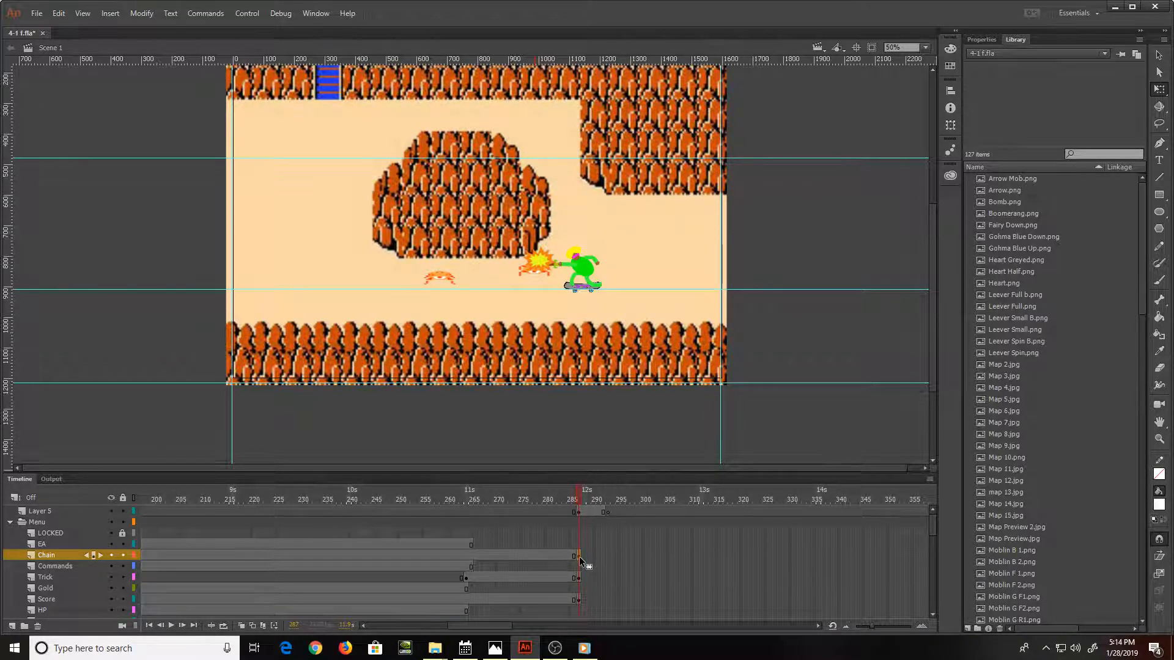
Step: Replace the chain caption at frame 287 with "Chain 2" and save the file
{"action": "key", "text": "ctrl+equal"}
{"action": "key", "text": "ctrl+equal"}
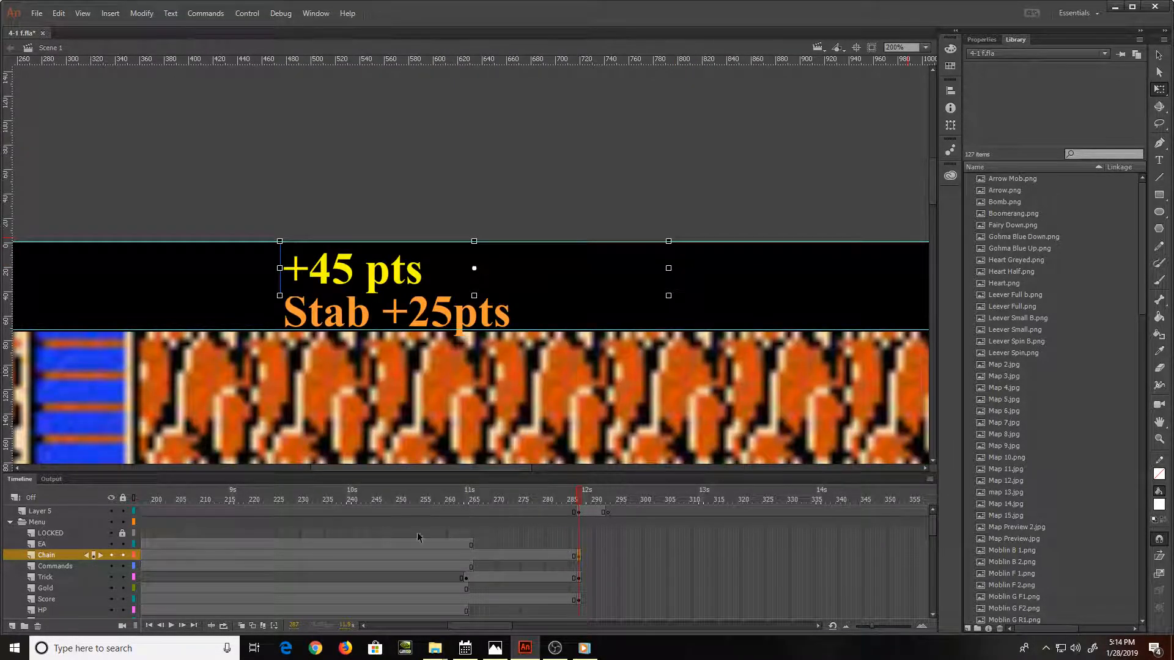
{"action": "key", "text": "t"}
{"action": "left_click", "coordinate": [389, 267]}
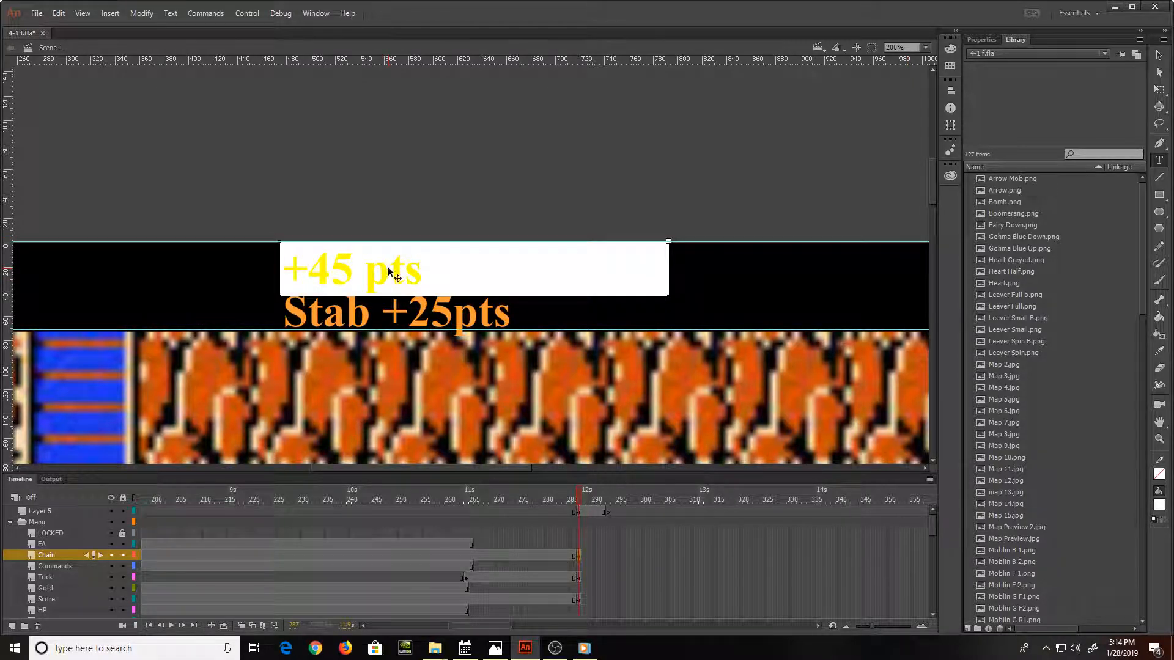
{"action": "key", "text": "ctrl+a"}
{"action": "type", "text": "Chain 2"}
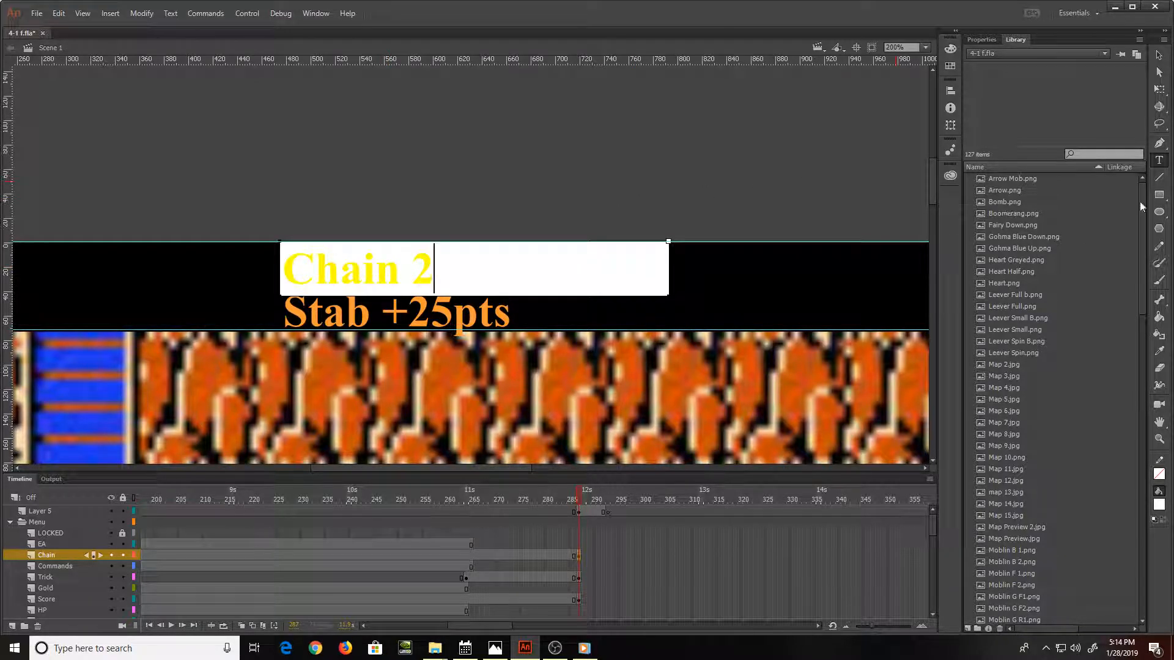
{"action": "left_click", "coordinate": [1160, 90]}
{"action": "left_click", "coordinate": [831, 120]}
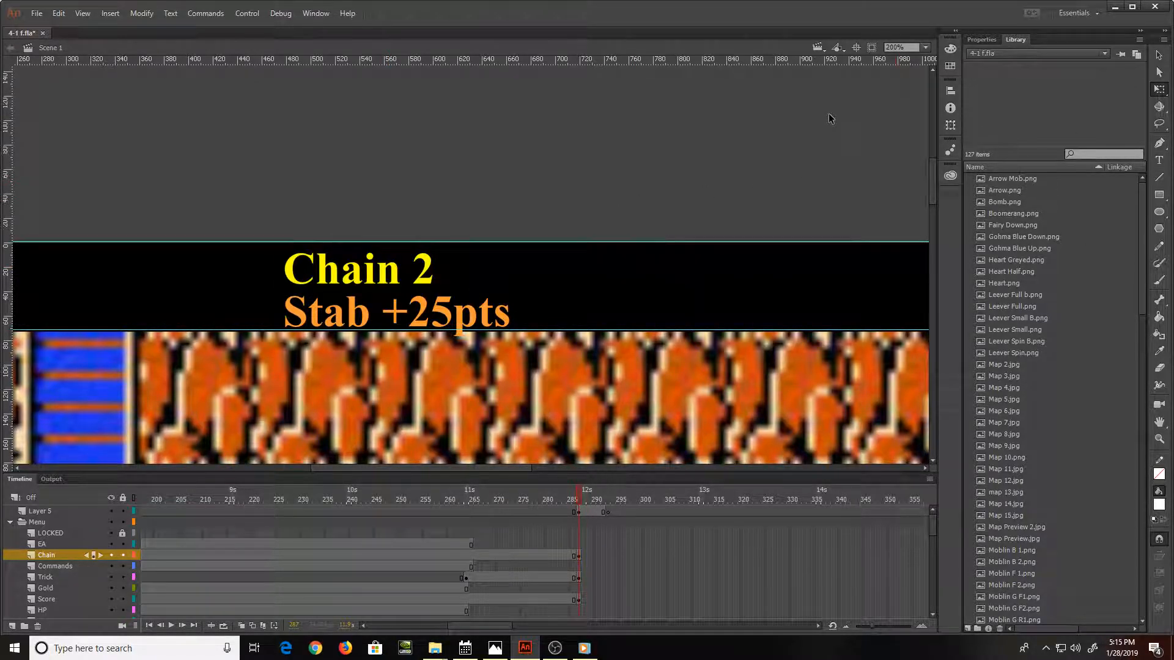
{"action": "key", "text": "ctrl+minus"}
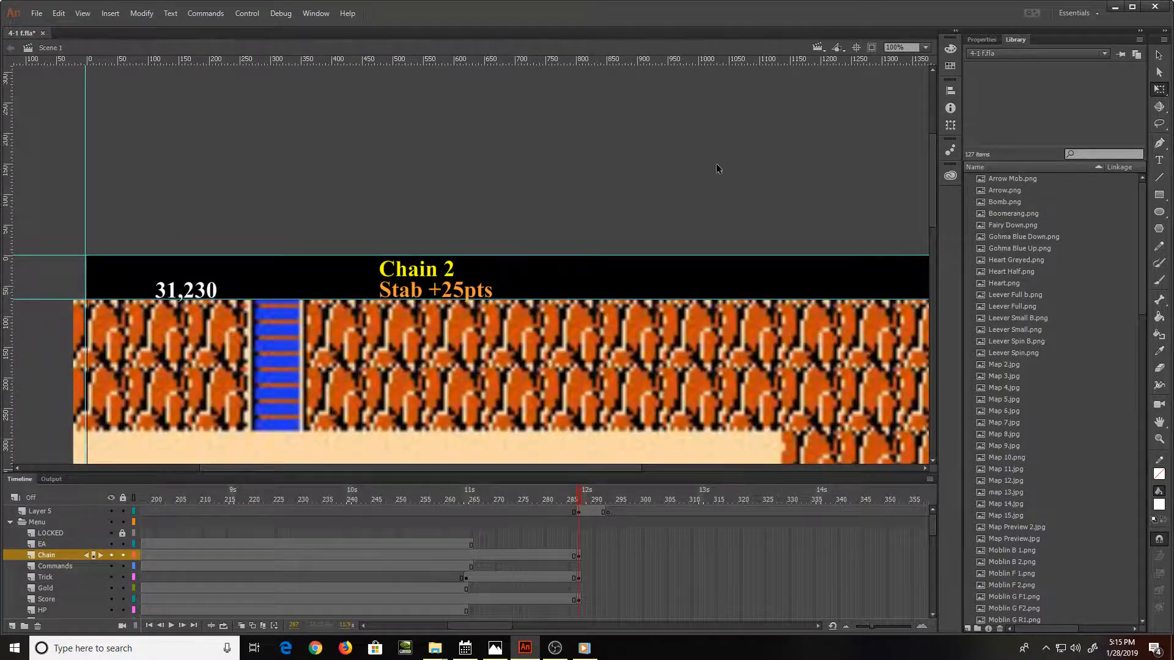
{"action": "scroll", "coordinate": [672, 128], "scroll_direction": "down", "scroll_amount": 10}
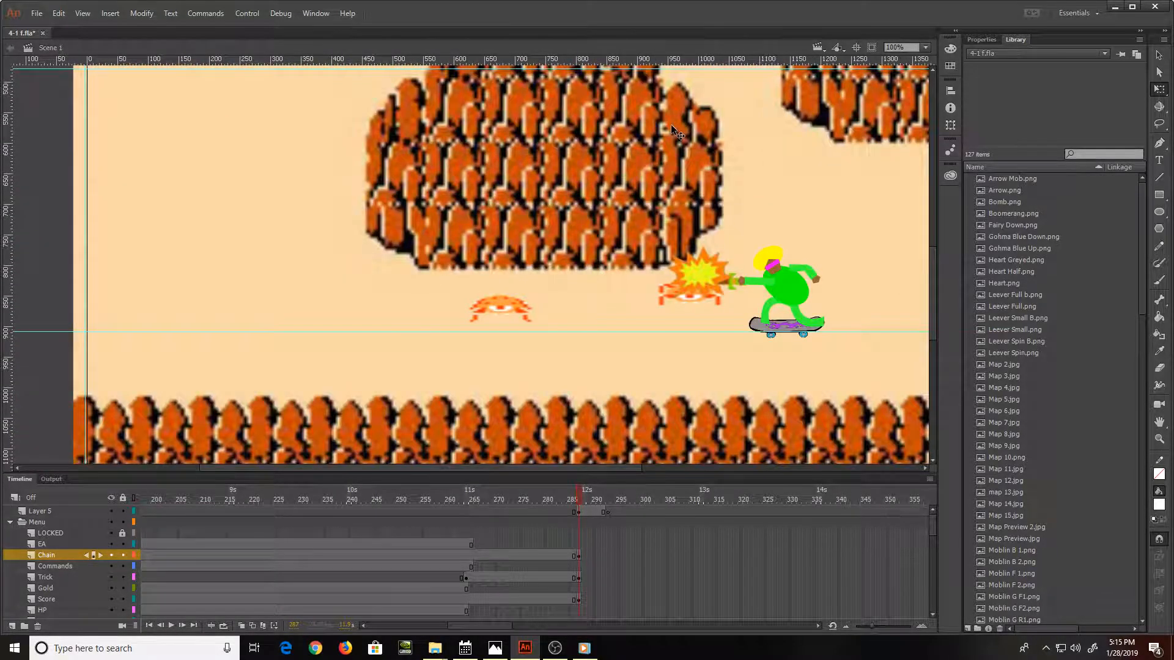
{"action": "key", "text": "ctrl+s"}
Step: Play on past the bomb explosion and add a keyframe to the Trick layer at frame 337
{"action": "scroll", "coordinate": [500, 453], "scroll_direction": "up", "scroll_amount": 6}
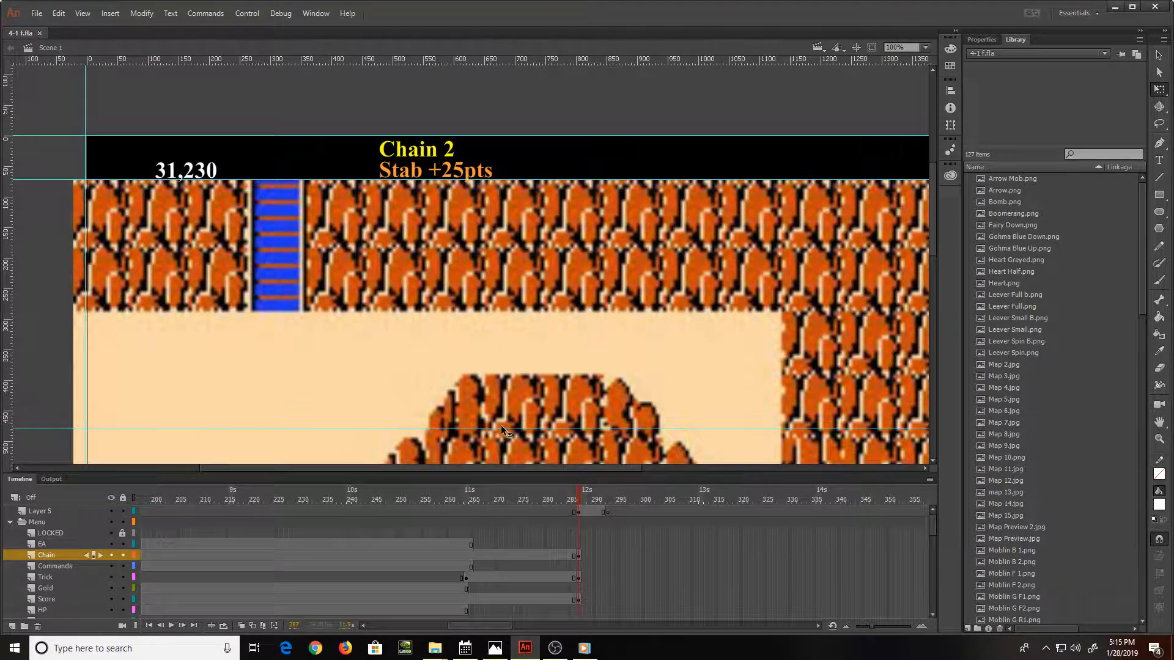
{"action": "key", "text": "ctrl+minus"}
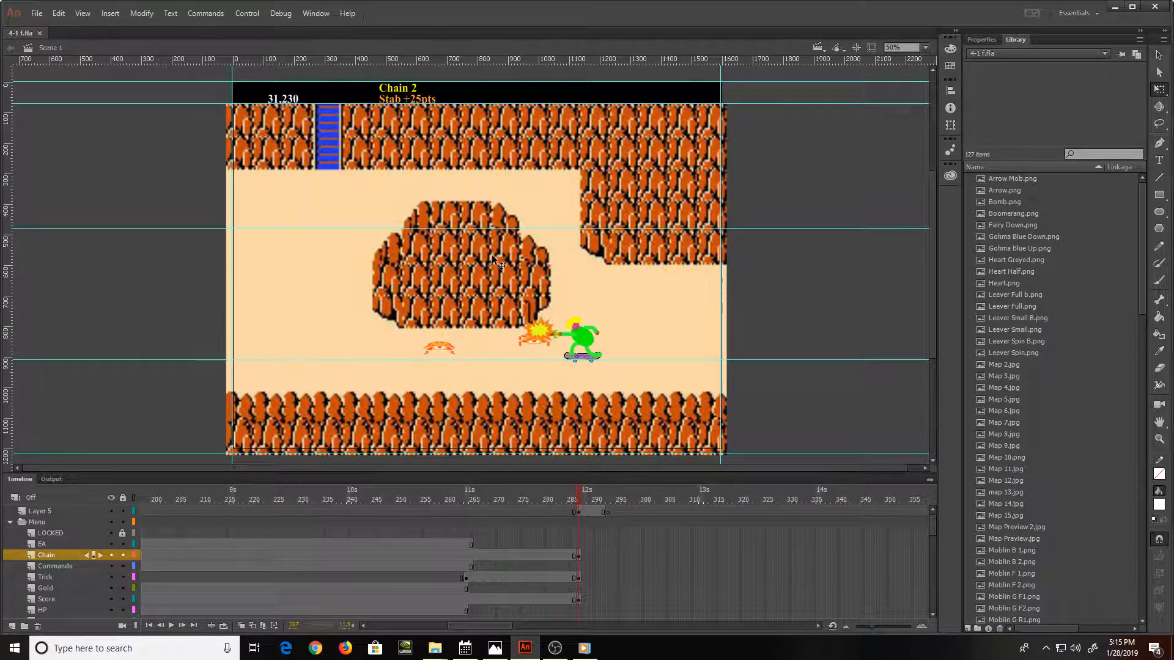
{"action": "scroll", "coordinate": [493, 256], "scroll_direction": "up", "scroll_amount": 3}
{"action": "scroll", "coordinate": [492, 256], "scroll_direction": "down", "scroll_amount": 3}
{"action": "left_click_drag", "start_coordinate": [577, 499], "coordinate": [612, 489]}
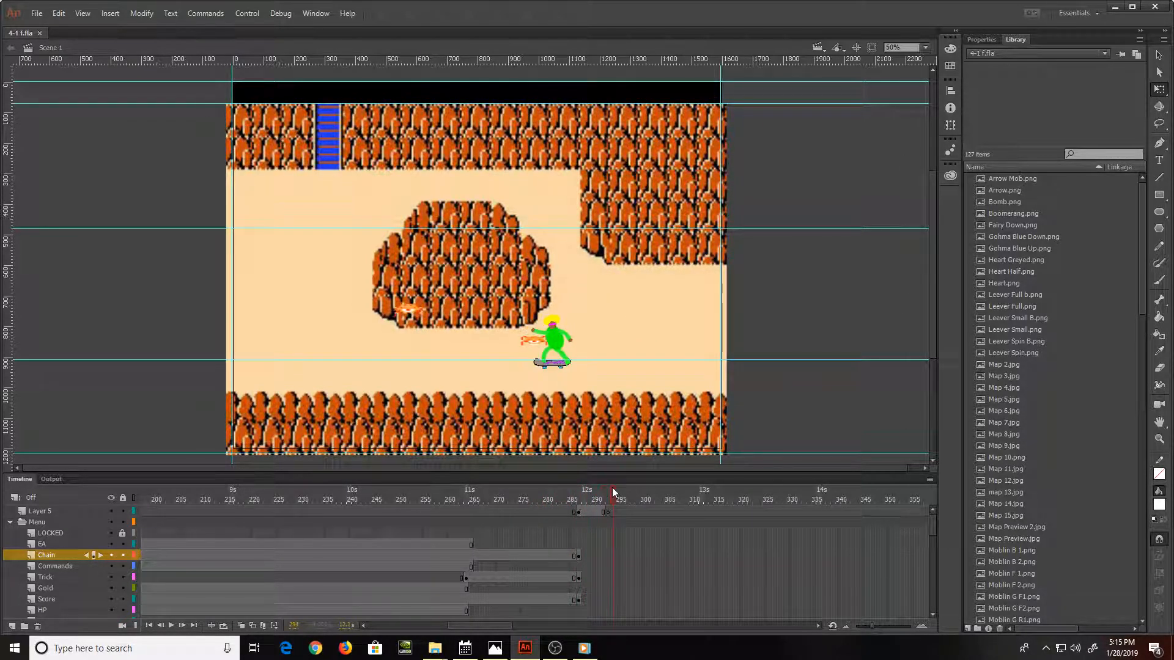
{"action": "key", "text": "Return"}
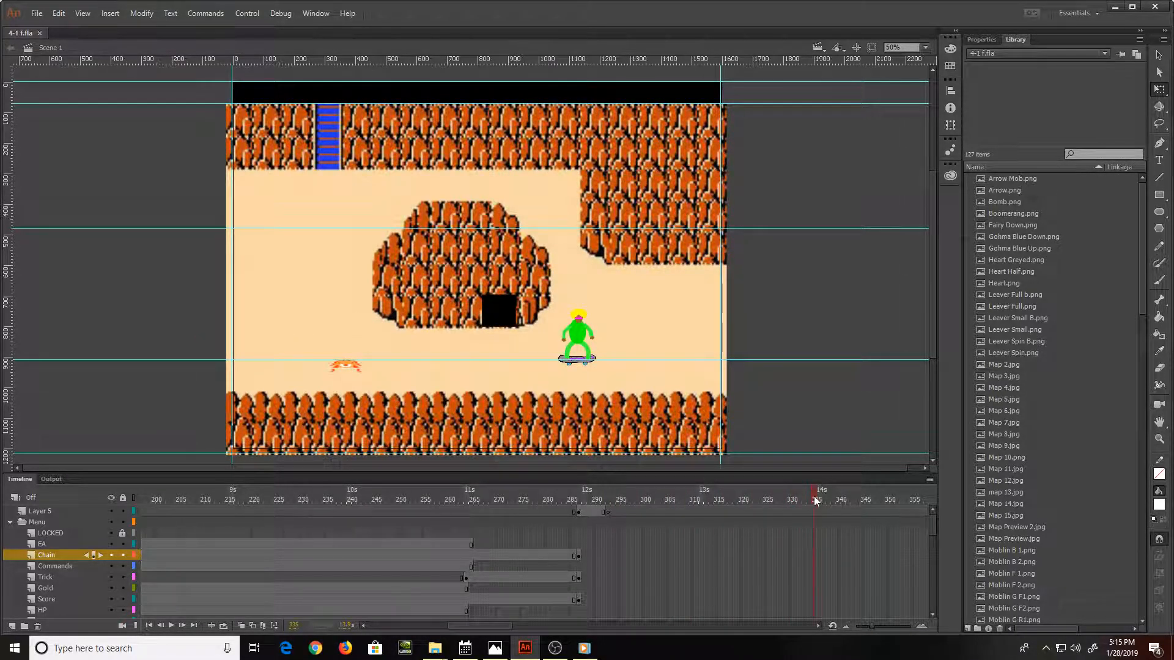
{"action": "left_click_drag", "start_coordinate": [813, 496], "coordinate": [823, 496]}
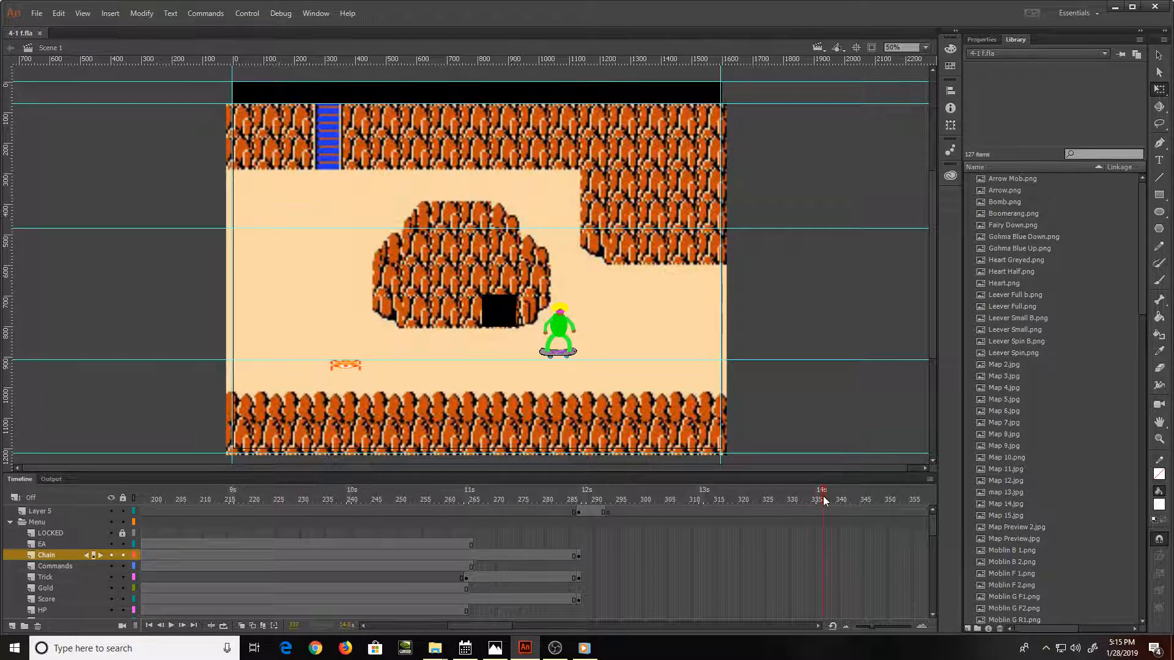
{"action": "left_click", "coordinate": [821, 576]}
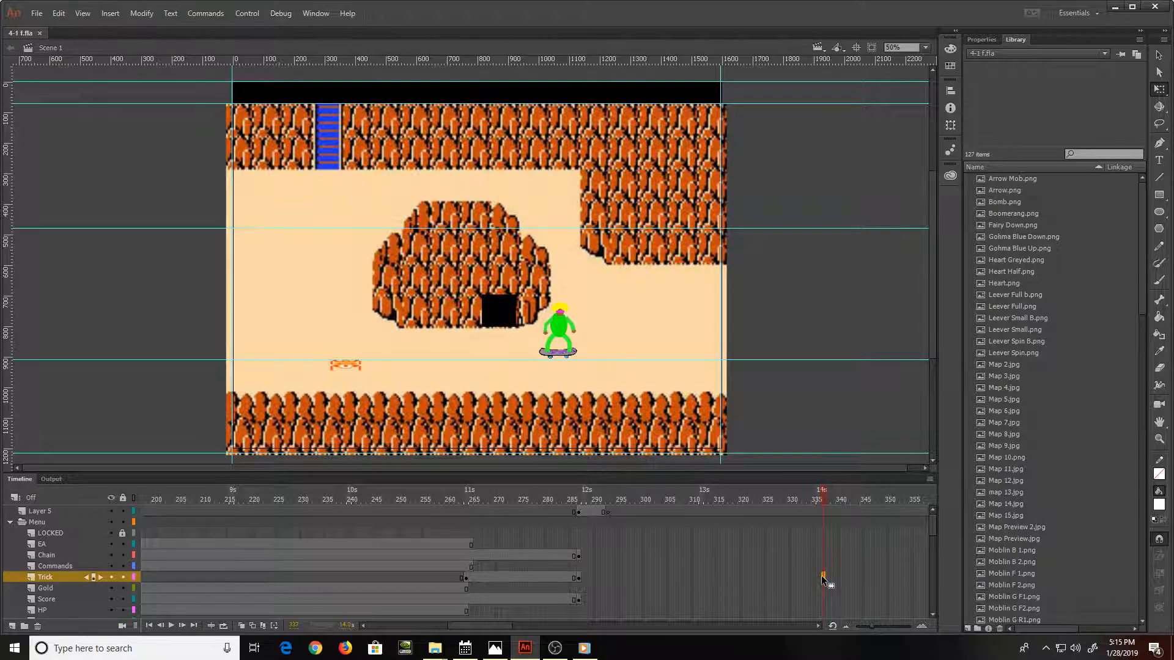
{"action": "key", "text": "F5"}
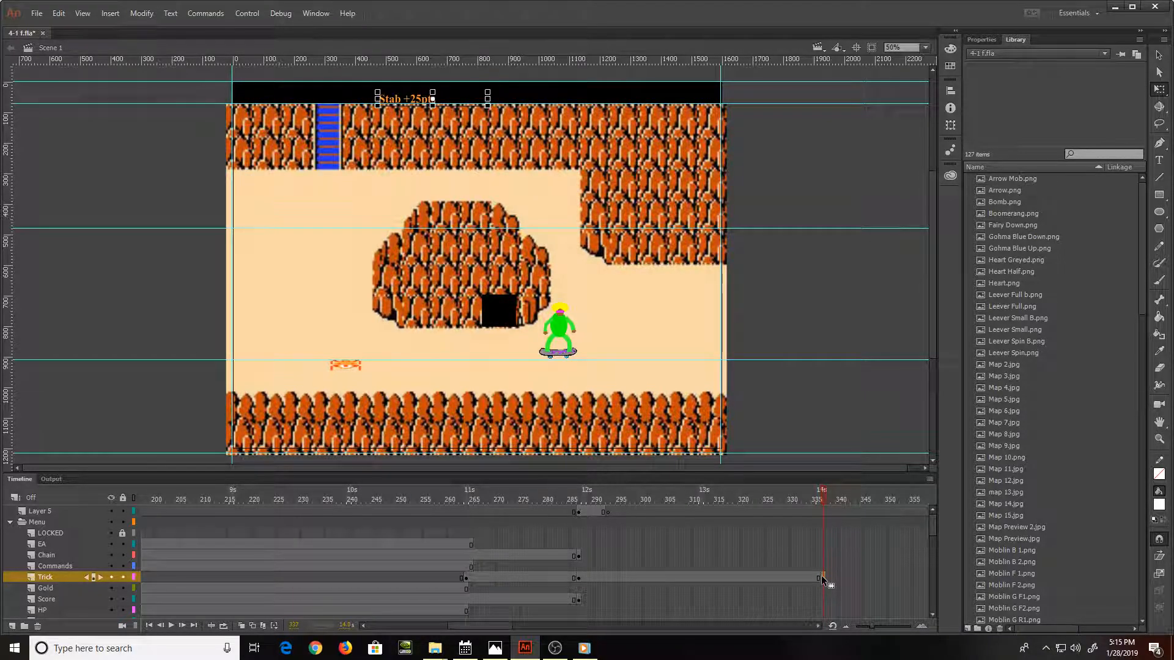
Step: Add a keyframe to the Chain layer at frame 343 and replace its caption with "+10 pts"
{"action": "left_click", "coordinate": [852, 554]}
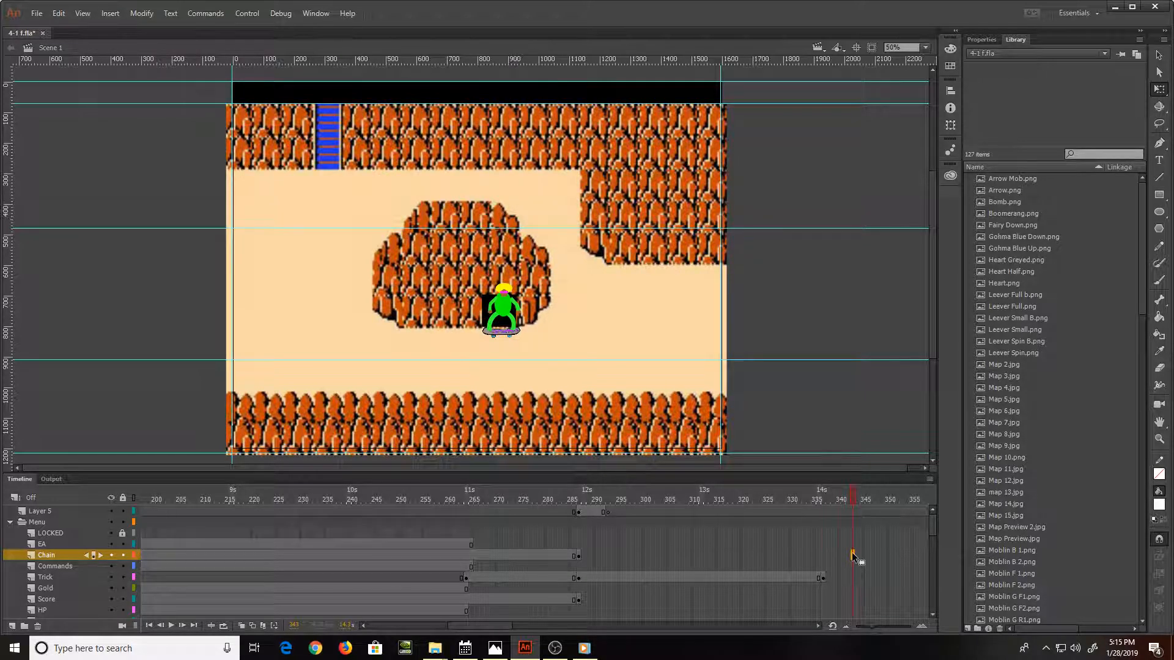
{"action": "key", "text": "F5"}
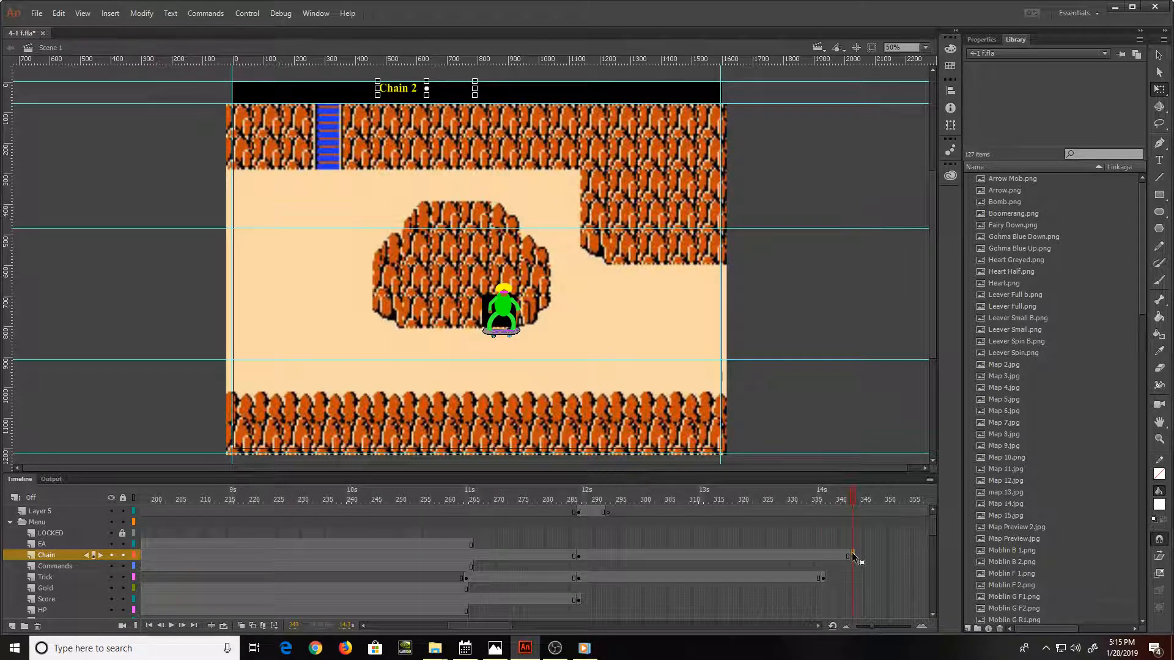
{"action": "key", "text": "ctrl+equal"}
{"action": "key", "text": "ctrl+equal"}
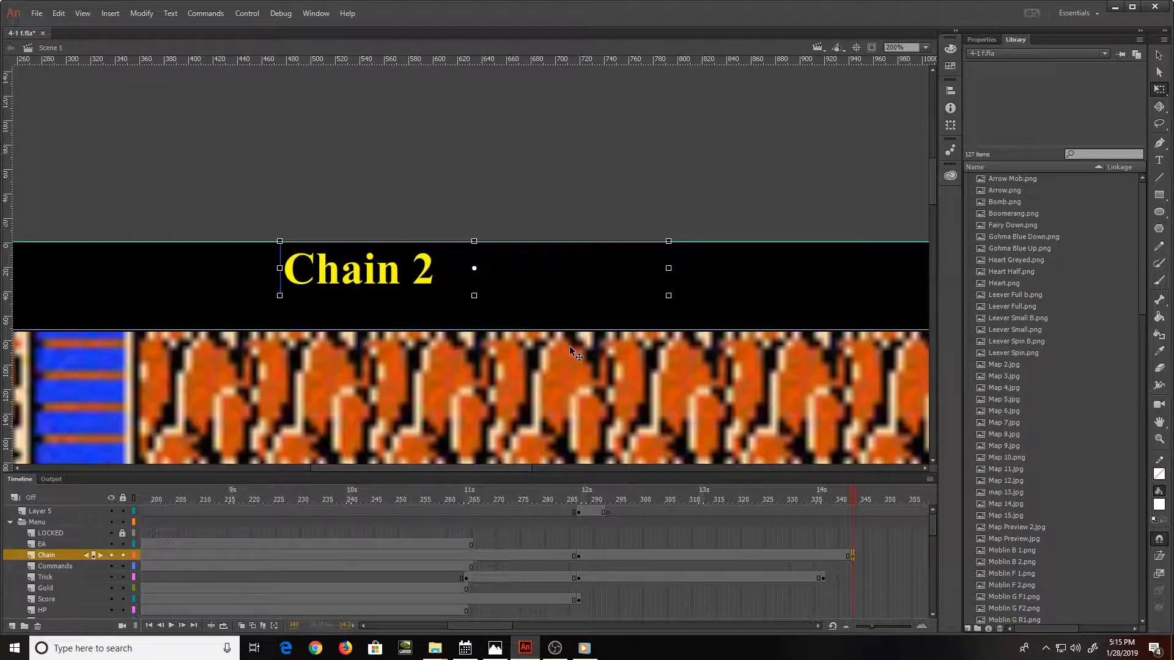
{"action": "double_click", "coordinate": [471, 266]}
{"action": "left_click_drag", "start_coordinate": [450, 263], "coordinate": [256, 273]}
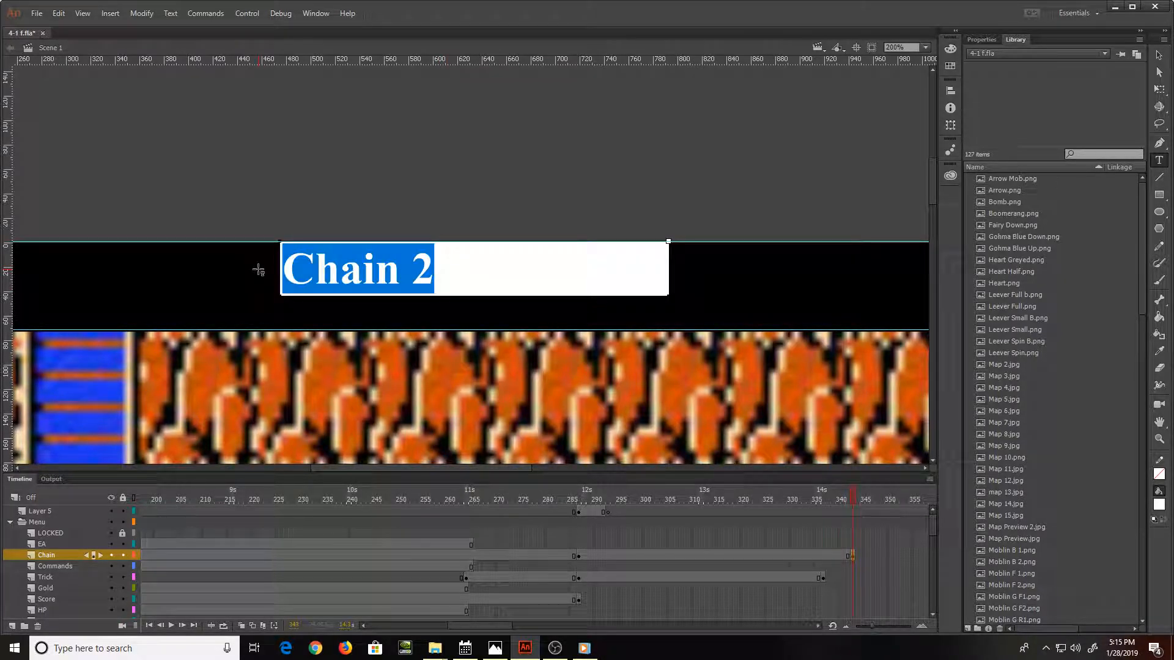
{"action": "type", "text": "+10"}
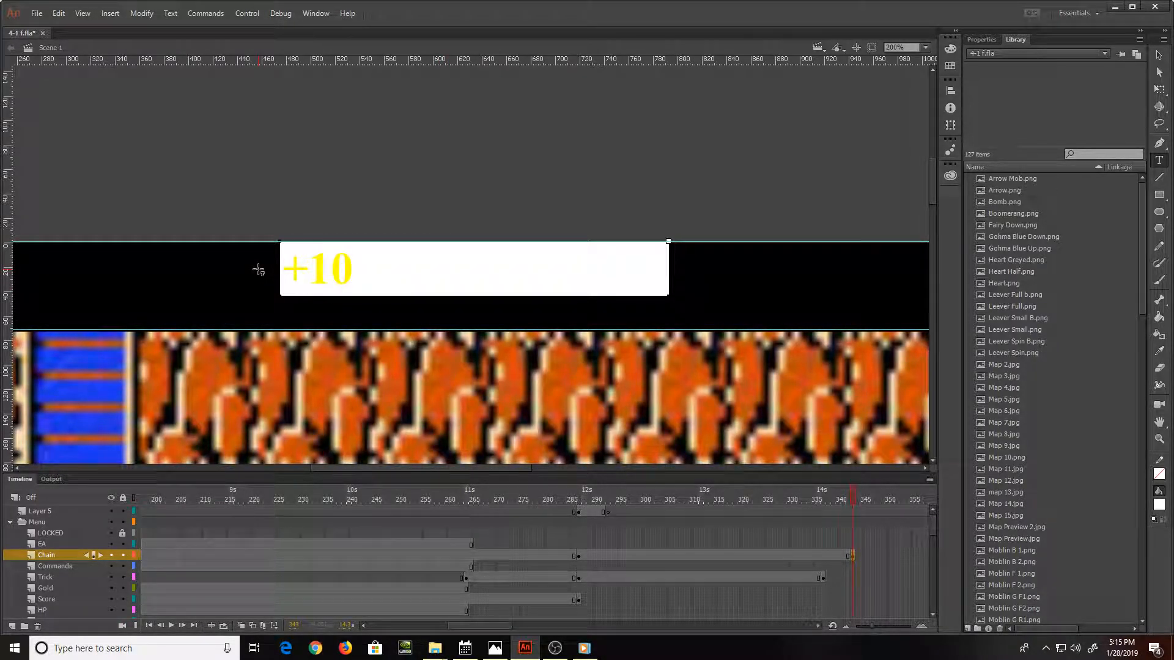
{"action": "type", "text": " pts"}
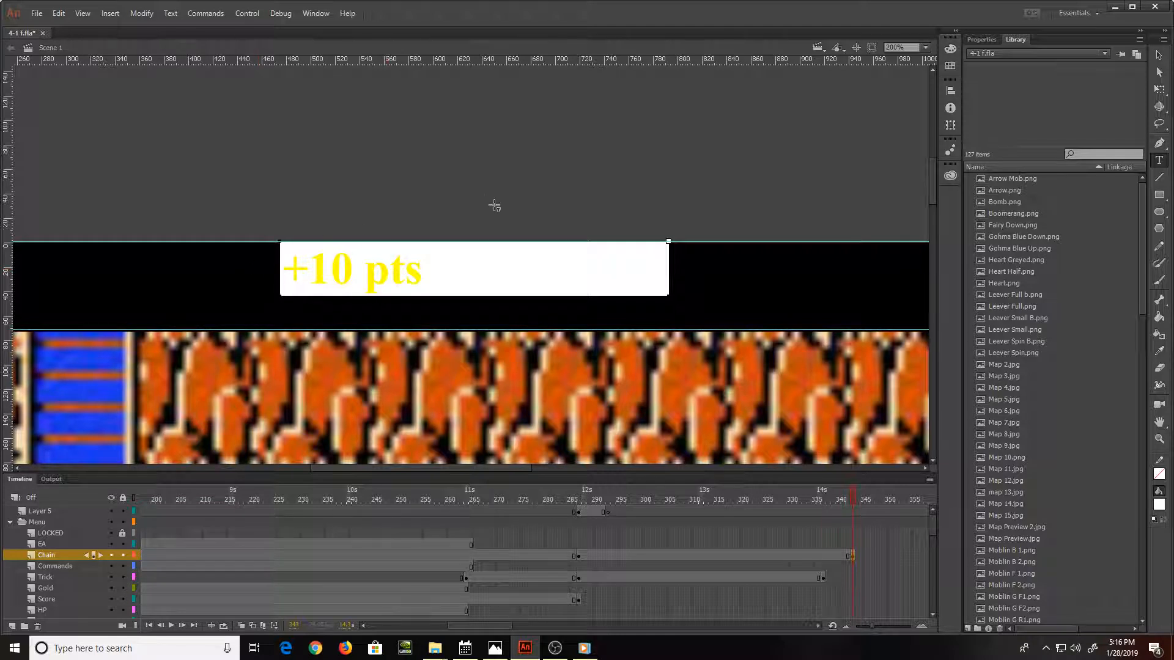
Step: Play the animation onward from the "+10 pts" caption at frame 343 and save the file
{"action": "left_click", "coordinate": [1159, 89]}
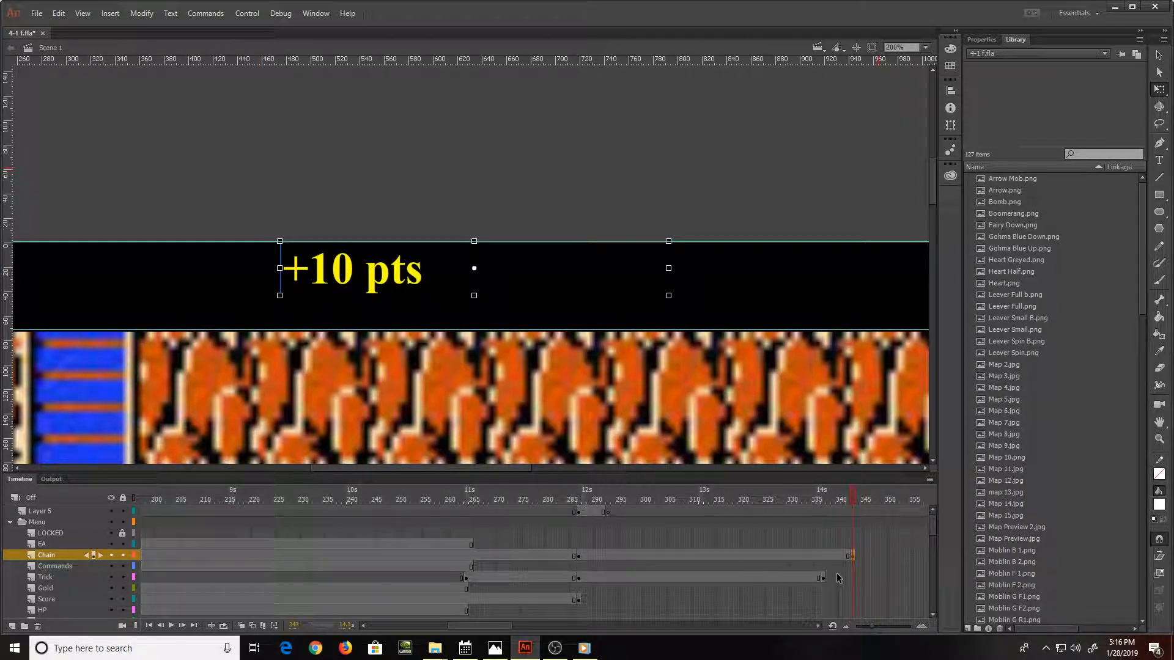
{"action": "scroll", "coordinate": [837, 574], "scroll_direction": "down", "scroll_amount": 2}
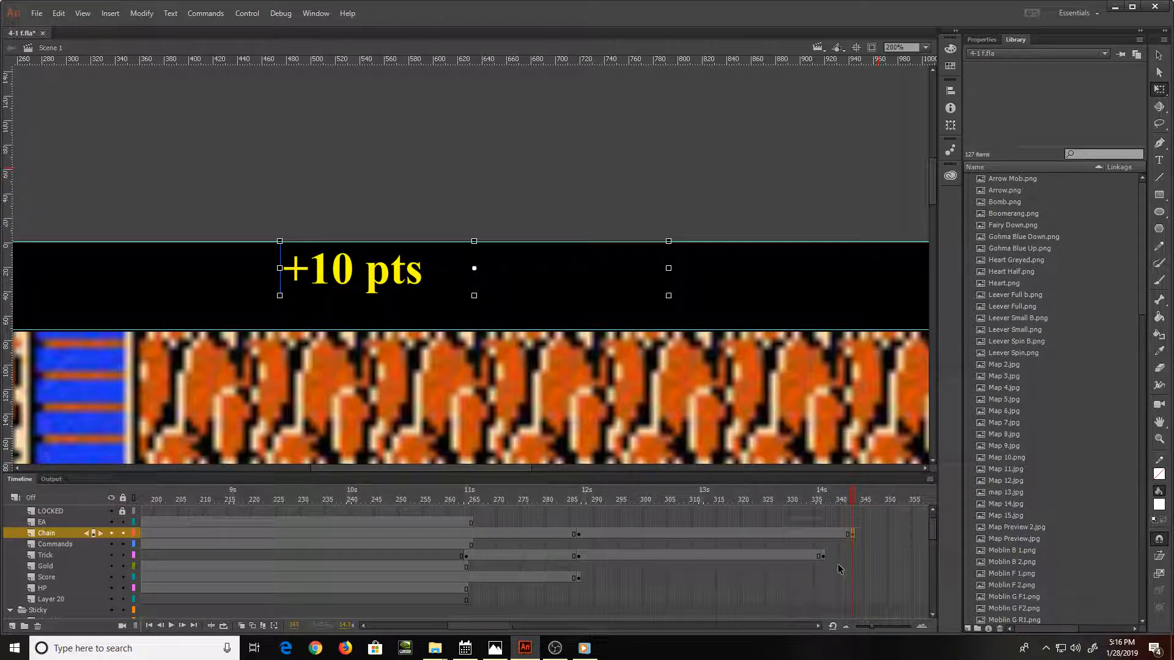
{"action": "key", "text": "ctrl+minus"}
{"action": "key", "text": "ctrl+minus"}
{"action": "key", "text": "ctrl+minus"}
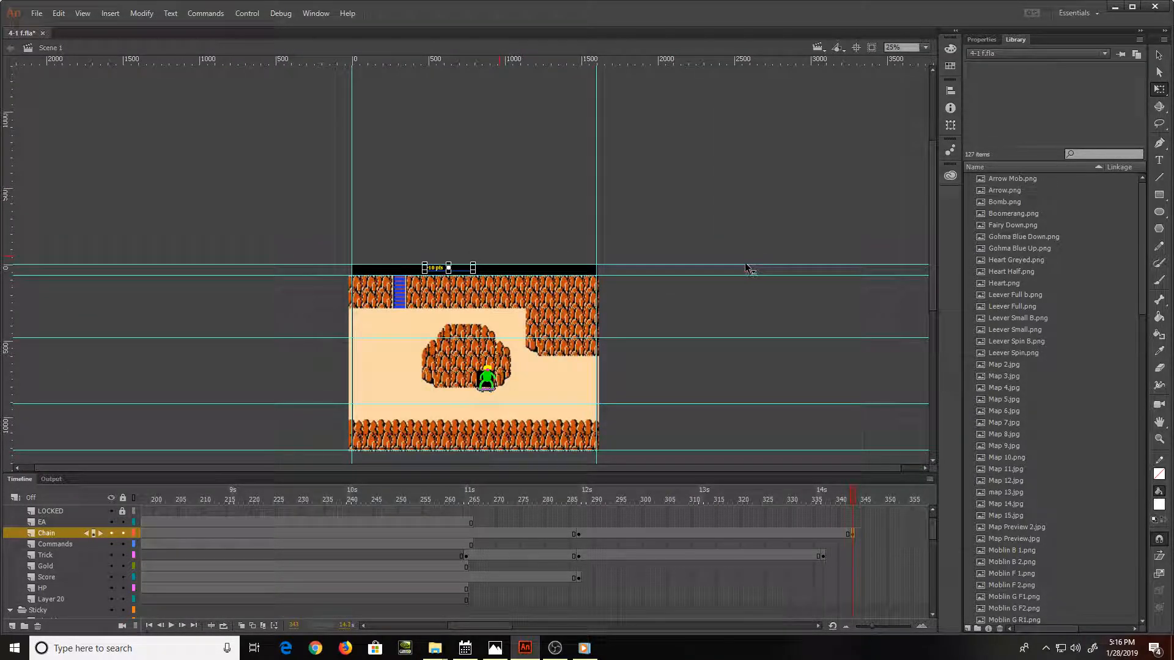
{"action": "key", "text": "Return"}
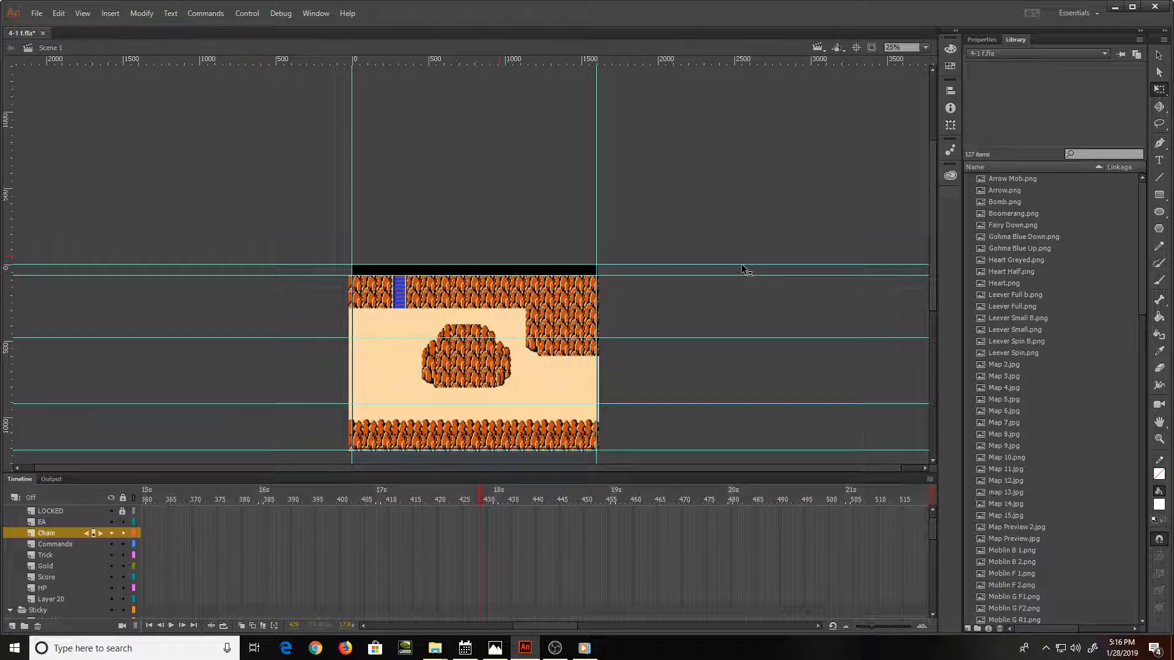
{"action": "key", "text": "ctrl+s"}
Step: Play on to the heart pickup in the cave and add a keyframe to the HP layer at frame 363
{"action": "key", "text": "ctrl+="}
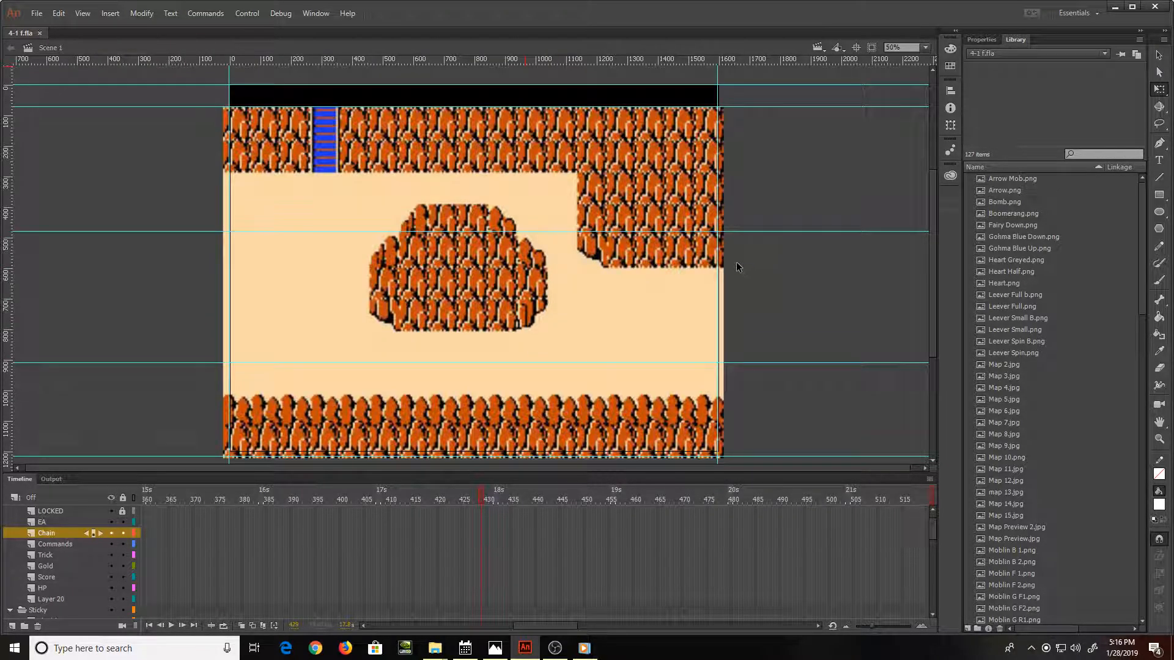
{"action": "key", "text": "Return"}
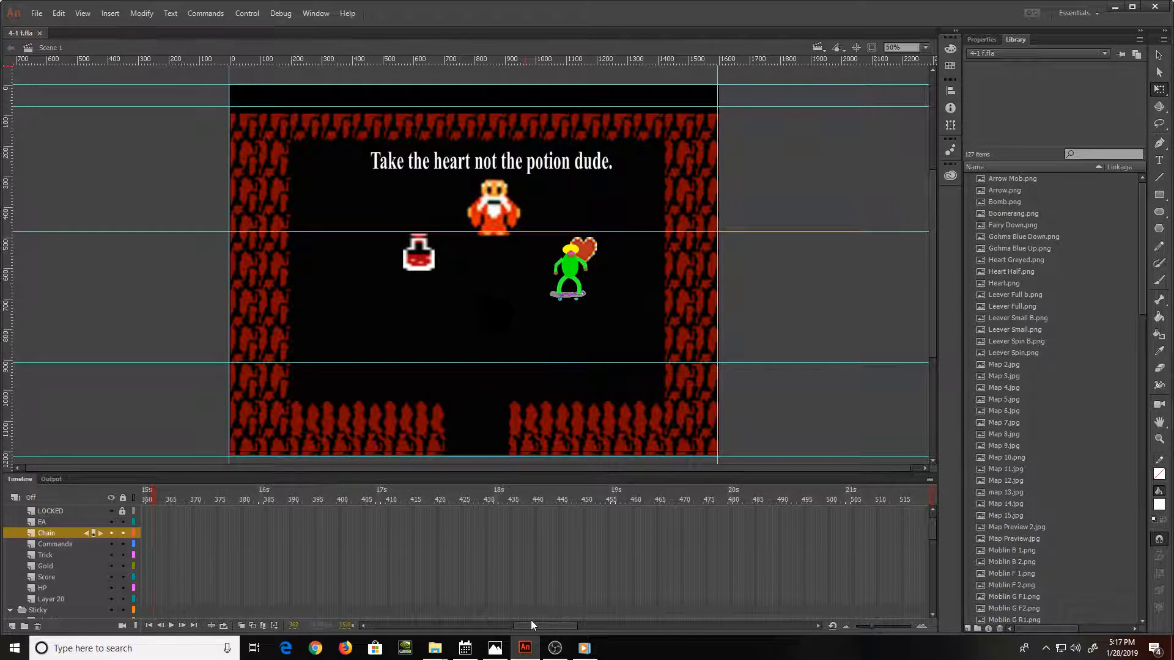
{"action": "left_click_drag", "start_coordinate": [530, 621], "coordinate": [498, 637]}
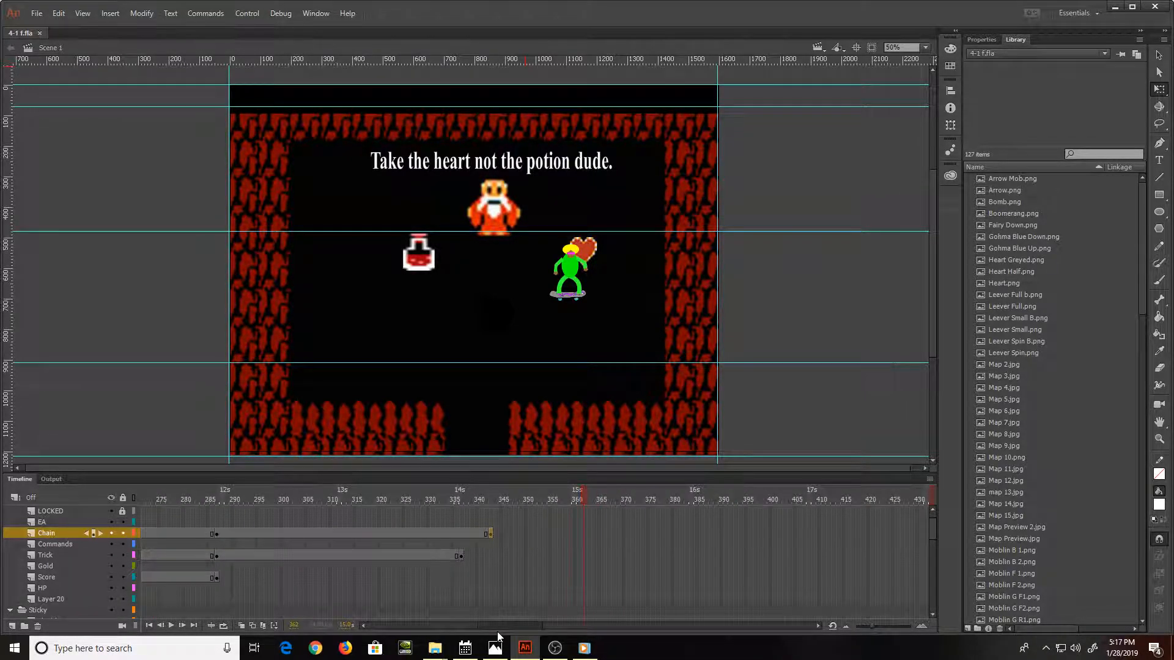
{"action": "left_click", "coordinate": [587, 588]}
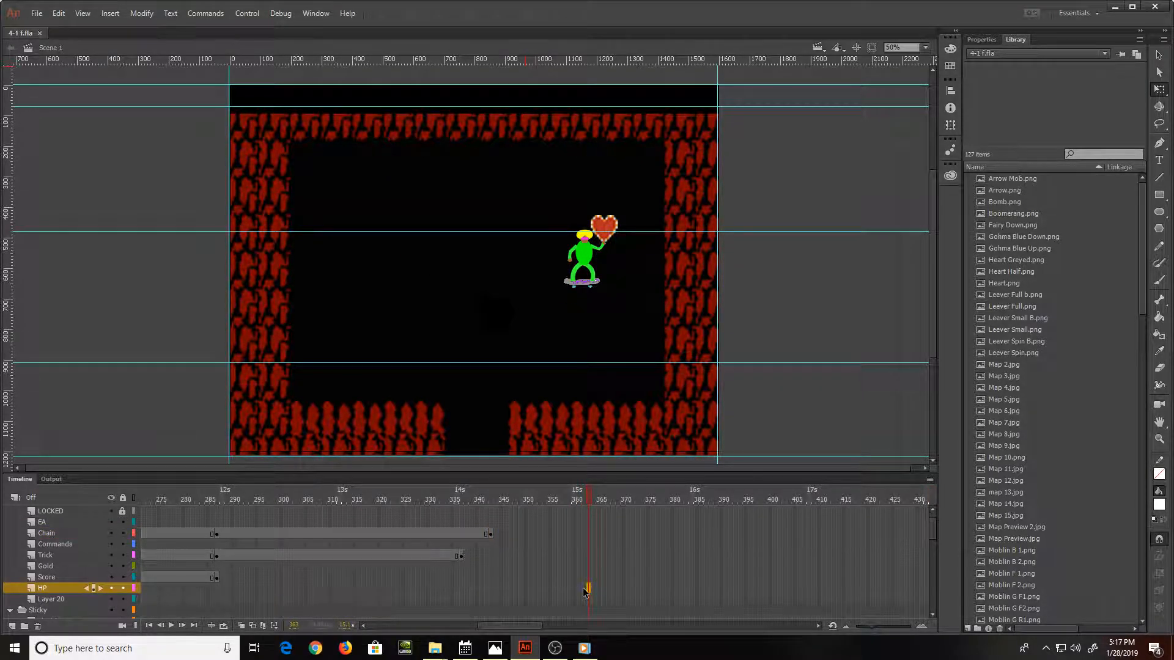
{"action": "key", "text": "F5"}
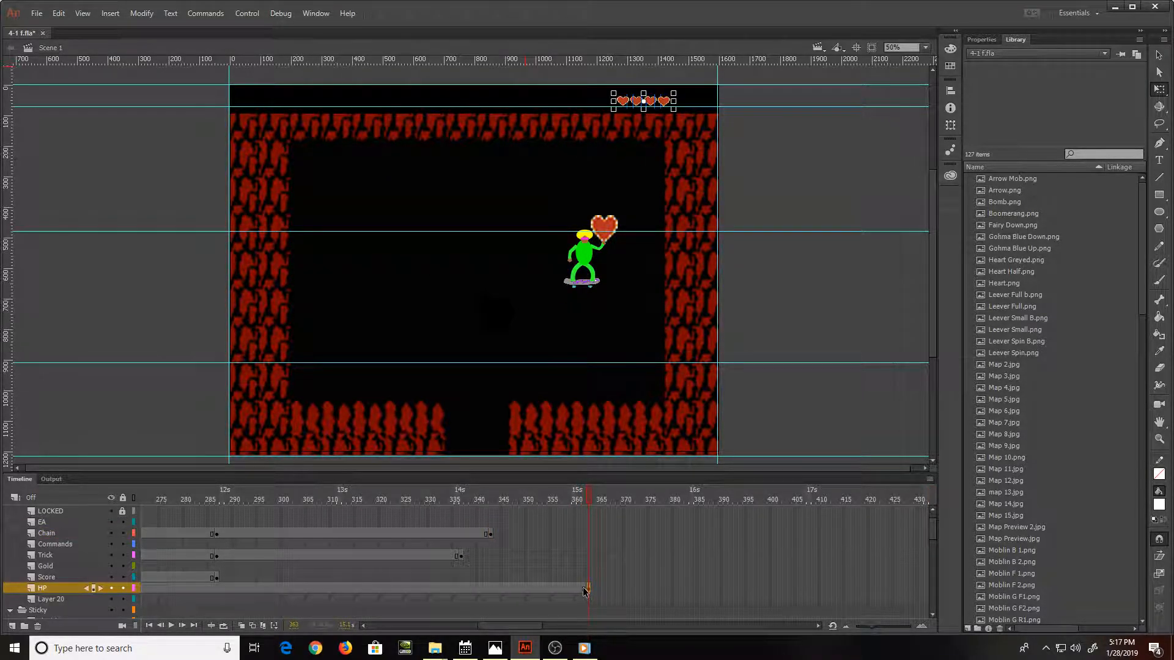
Step: Paste a copy of a heart at frame 363 and move it to the right end of the HP row as the fifth heart
{"action": "key", "text": "ctrl+equal"}
{"action": "key", "text": "ctrl+equal"}
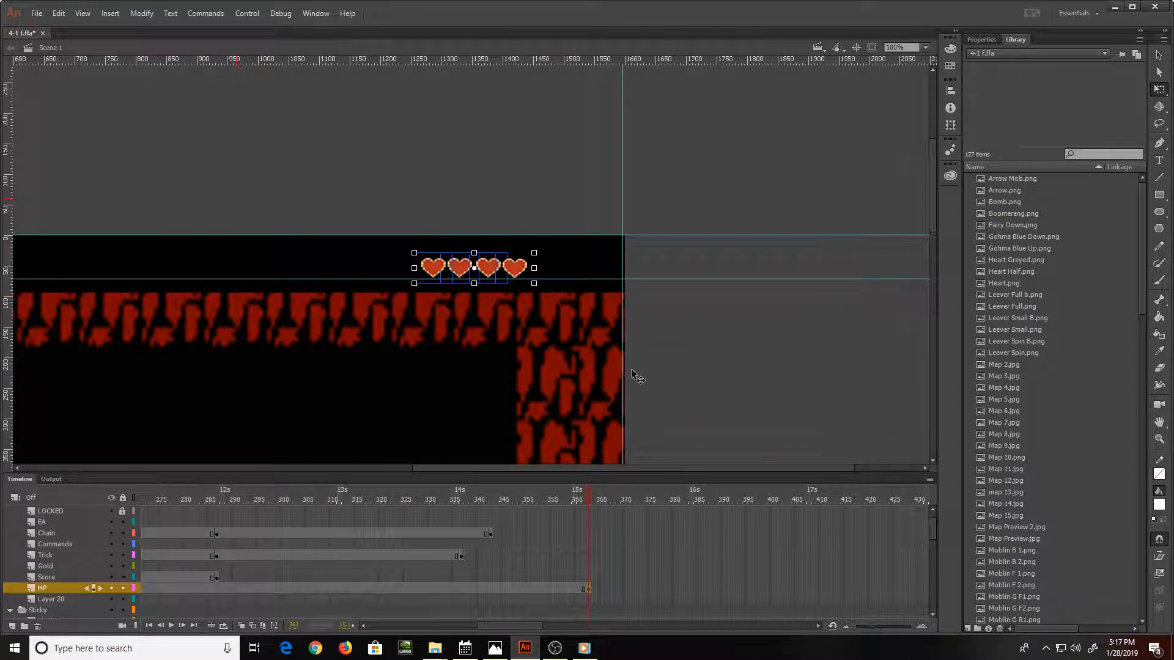
{"action": "left_click", "coordinate": [600, 221]}
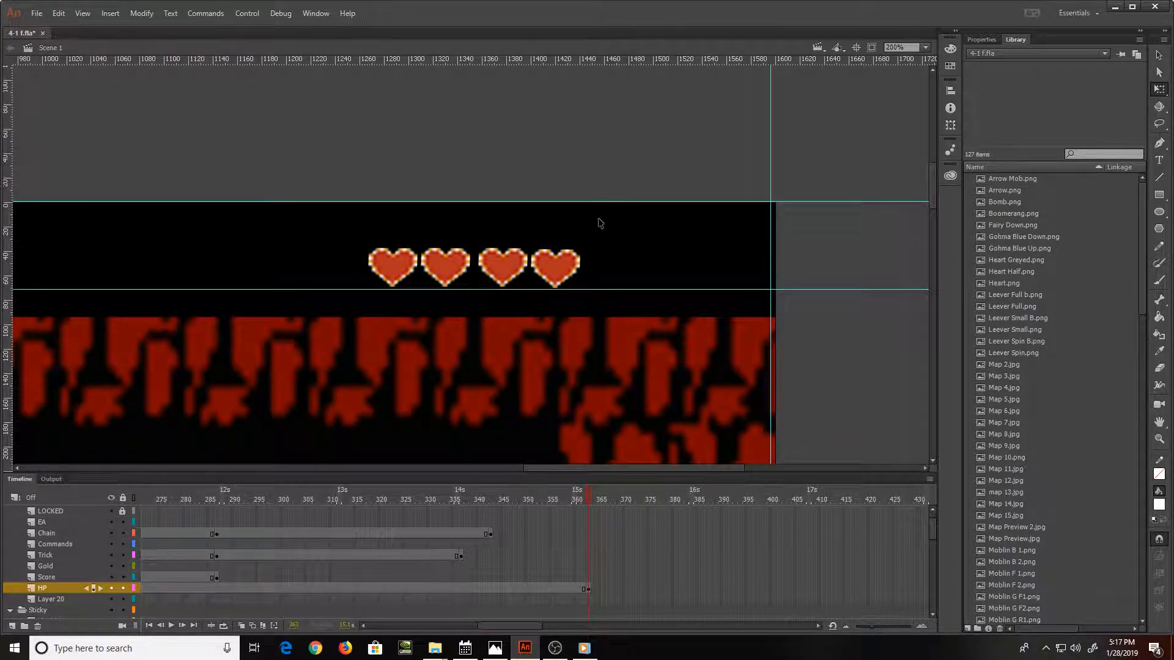
{"action": "left_click", "coordinate": [578, 269]}
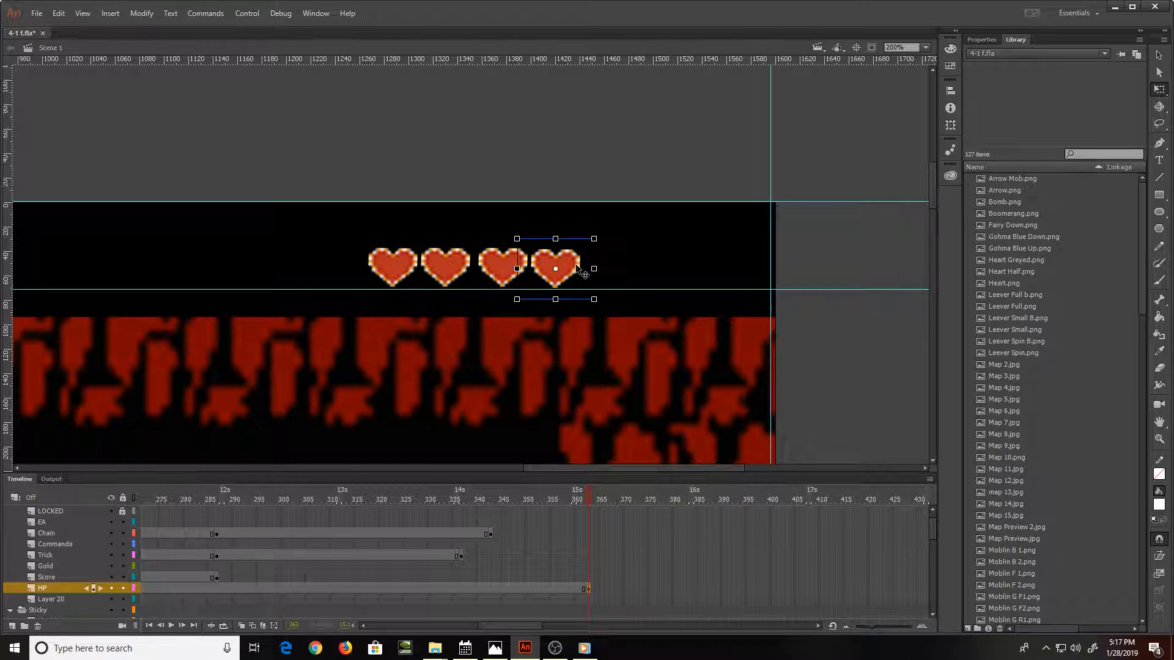
{"action": "key", "text": "ctrl+v"}
{"action": "key", "text": "shift+Right"}
{"action": "key", "text": "shift+Right"}
{"action": "key", "text": "shift+Right"}
{"action": "key", "text": "shift+Right"}
{"action": "key", "text": "shift+Right"}
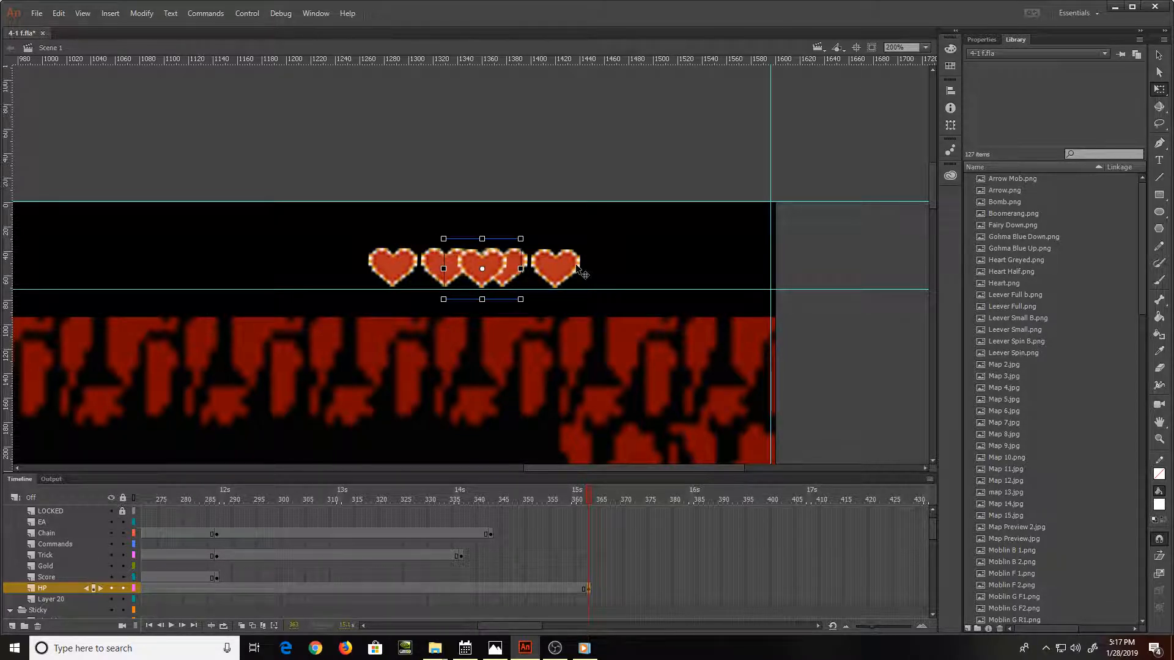
{"action": "key", "text": "shift+Right"}
{"action": "key", "text": "shift+Right"}
{"action": "key", "text": "shift+Right"}
{"action": "key", "text": "shift+Right"}
{"action": "key", "text": "shift+Right"}
{"action": "key", "text": "shift+Right"}
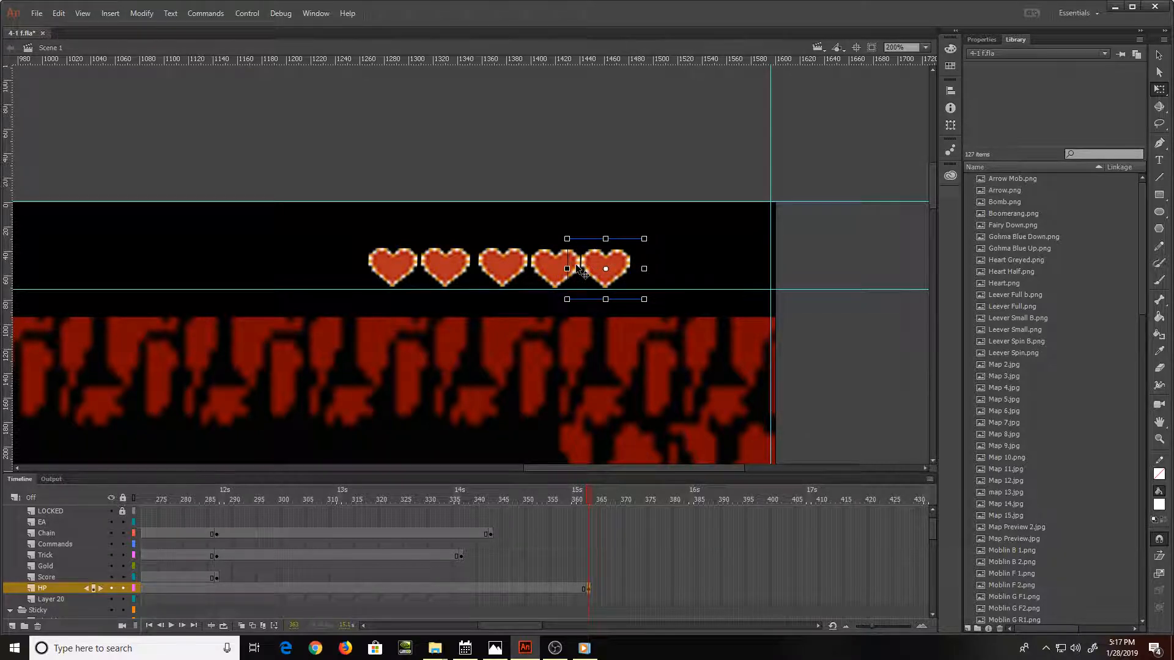
Step: Fine-tune the fifth heart's horizontal spacing so it sits evenly beside the fourth one, and save the file
{"action": "key", "text": "Right"}
{"action": "key", "text": "Right"}
{"action": "key", "text": "Right"}
{"action": "key", "text": "Right"}
{"action": "key", "text": "Right"}
{"action": "key", "text": "Right"}
{"action": "key", "text": "Right"}
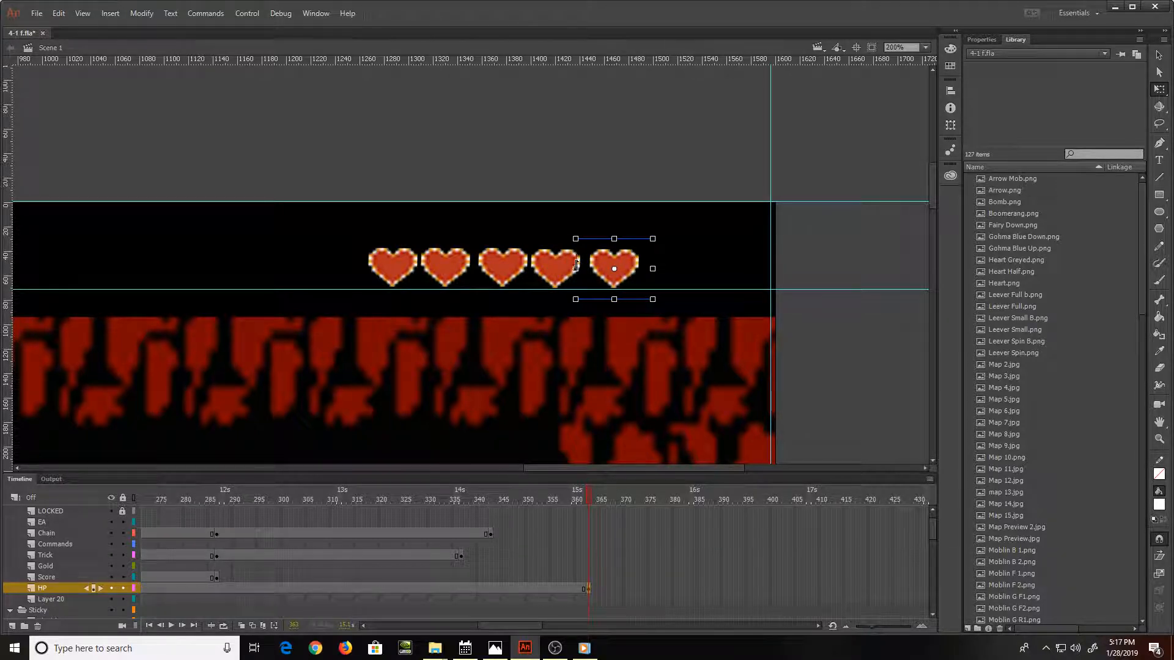
{"action": "key", "text": "Left"}
{"action": "key", "text": "Left"}
{"action": "key", "text": "Left"}
{"action": "key", "text": "Left"}
{"action": "key", "text": "Left"}
{"action": "key", "text": "Left"}
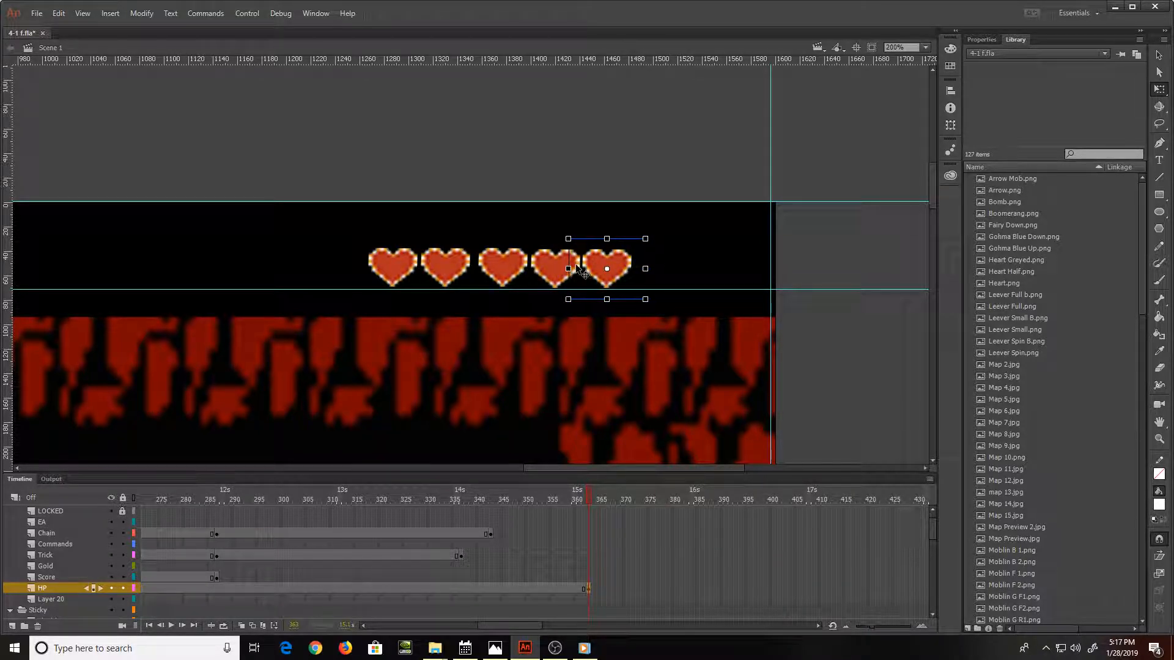
{"action": "key", "text": "Left"}
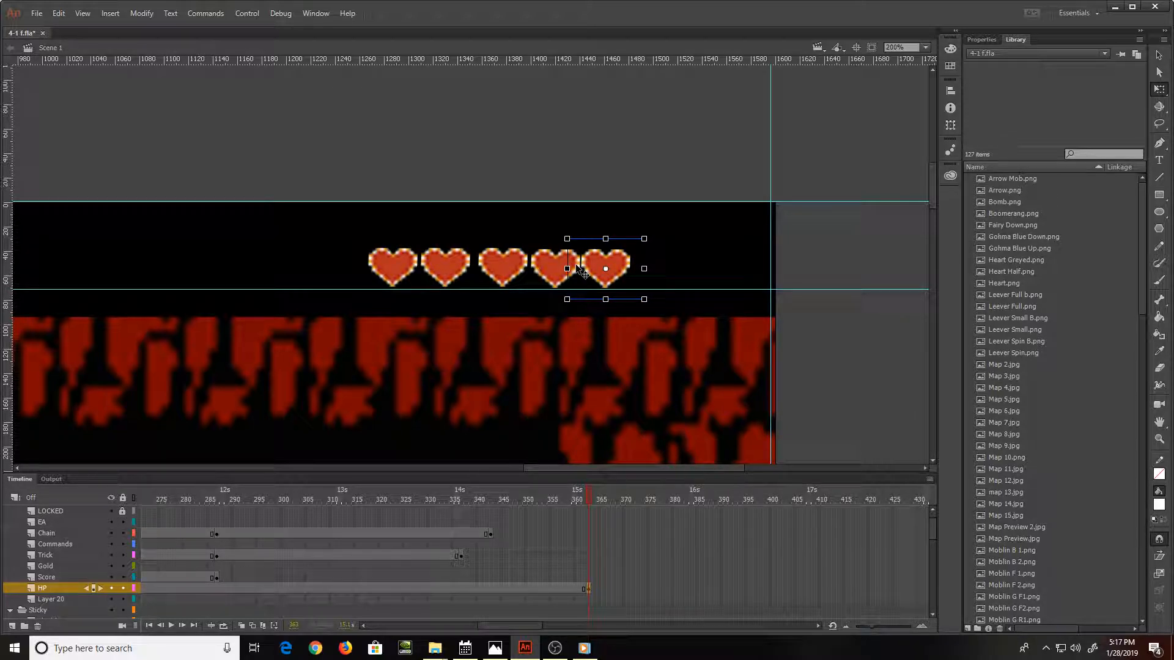
{"action": "key", "text": "Right"}
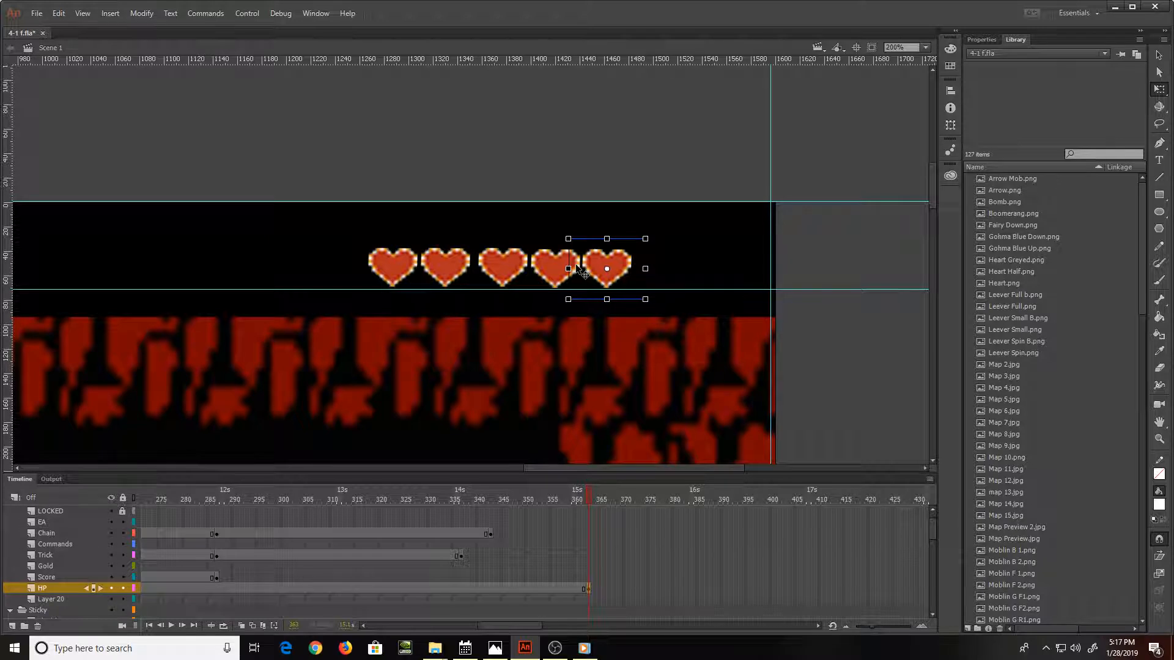
{"action": "key", "text": "ctrl+s"}
Step: Return to the heart pickup and add a keyframe to the Commands layer at frame 363
{"action": "scroll", "coordinate": [577, 266], "scroll_direction": "down", "scroll_amount": 2}
{"action": "scroll", "coordinate": [563, 220], "scroll_direction": "down", "scroll_amount": 5}
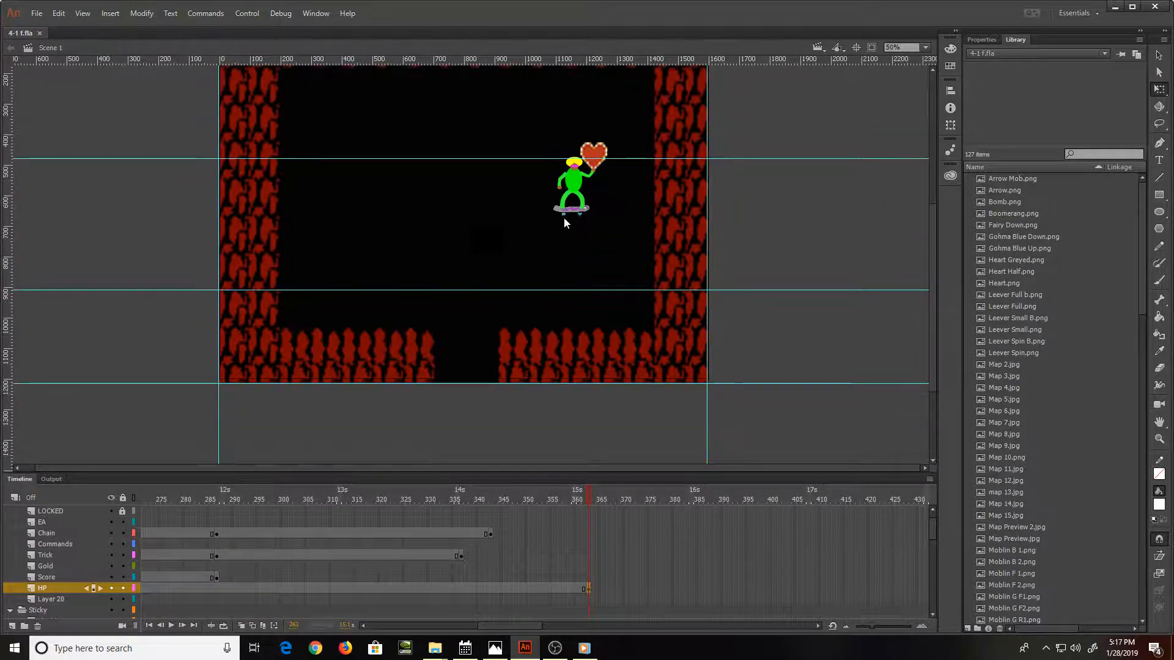
{"action": "scroll", "coordinate": [564, 217], "scroll_direction": "up", "scroll_amount": 4}
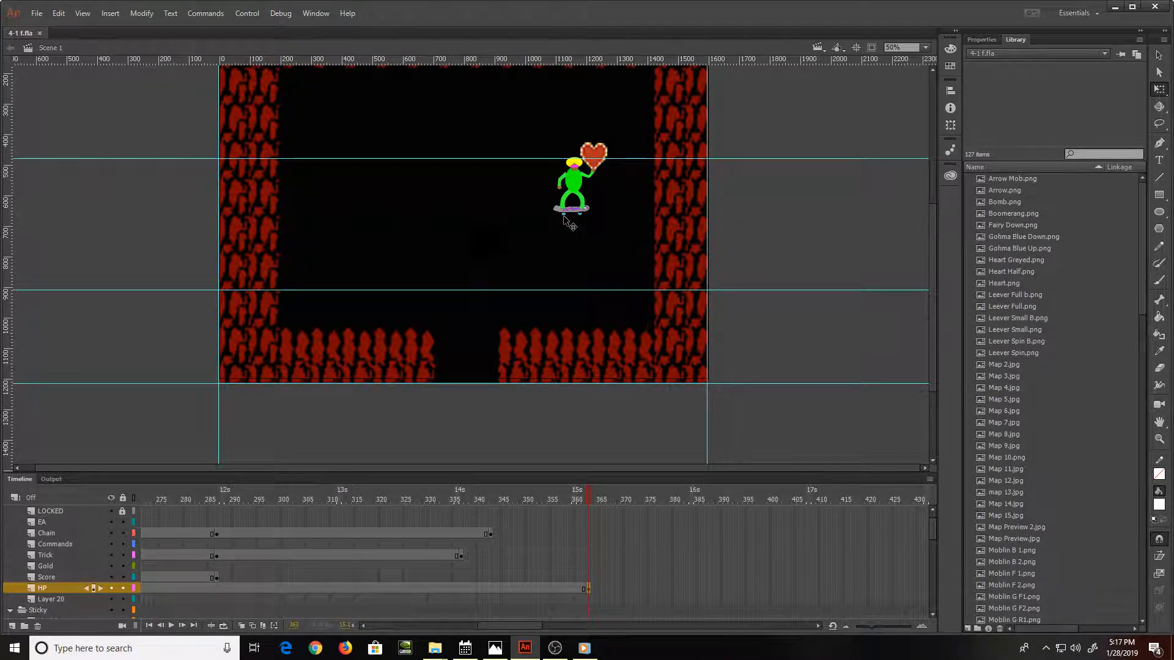
{"action": "left_click", "coordinate": [574, 499]}
{"action": "mouse_move", "coordinate": [573, 501]}
{"action": "left_mouse_down"}
{"action": "mouse_move", "coordinate": [529, 504]}
{"action": "mouse_move", "coordinate": [587, 497]}
{"action": "left_mouse_up"}
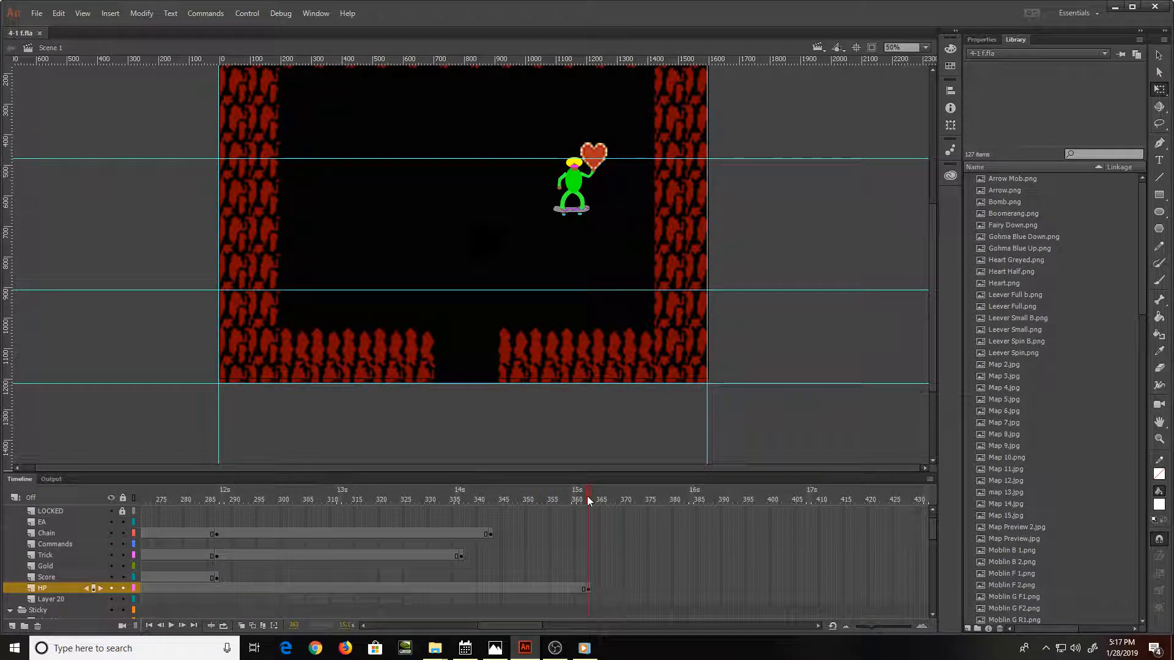
{"action": "left_click", "coordinate": [587, 545]}
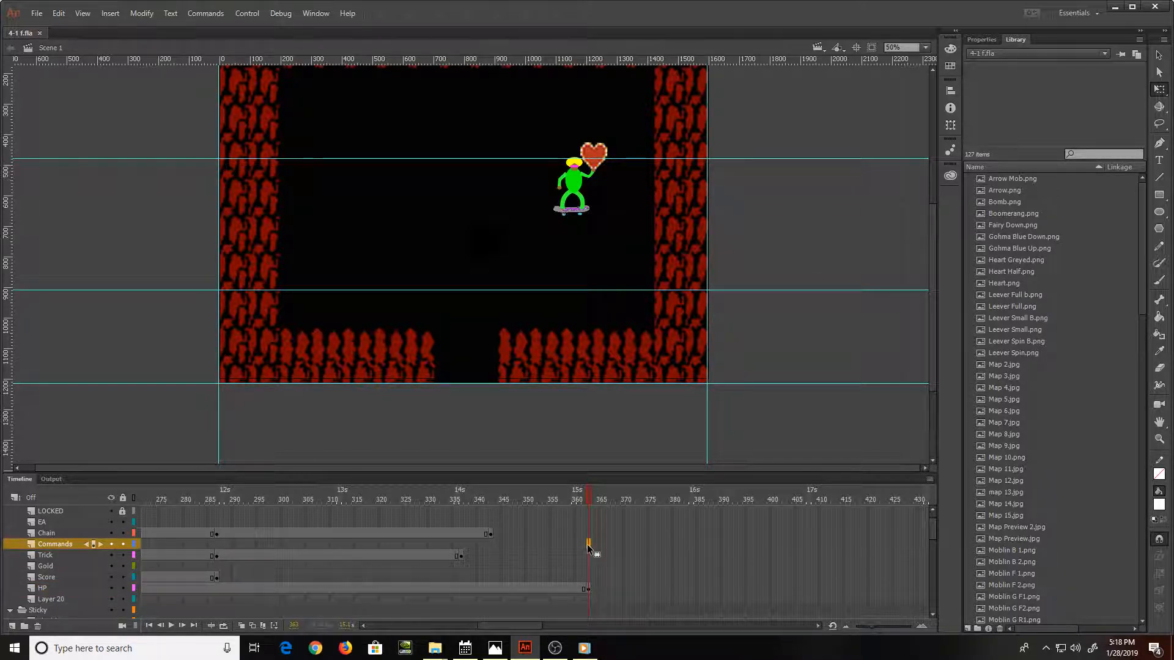
{"action": "key", "text": "F5"}
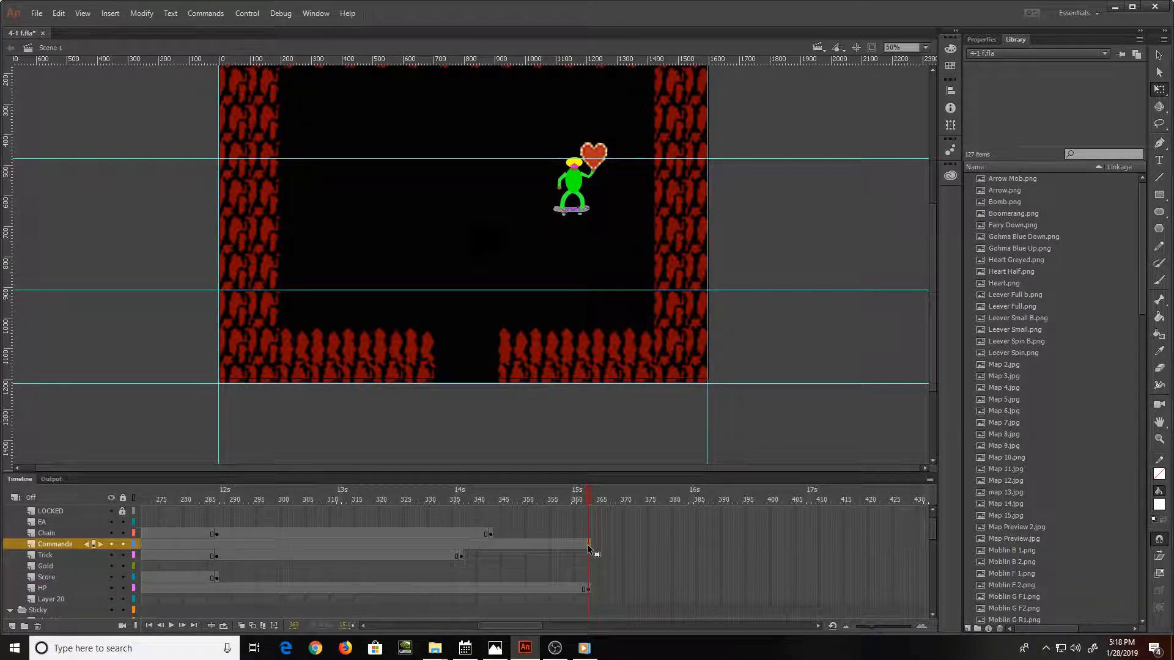
Step: Replace the Commands caption at frame 363 with "HP Max Increased" and compare it with the neighbouring frames
{"action": "key", "text": "ctrl+="}
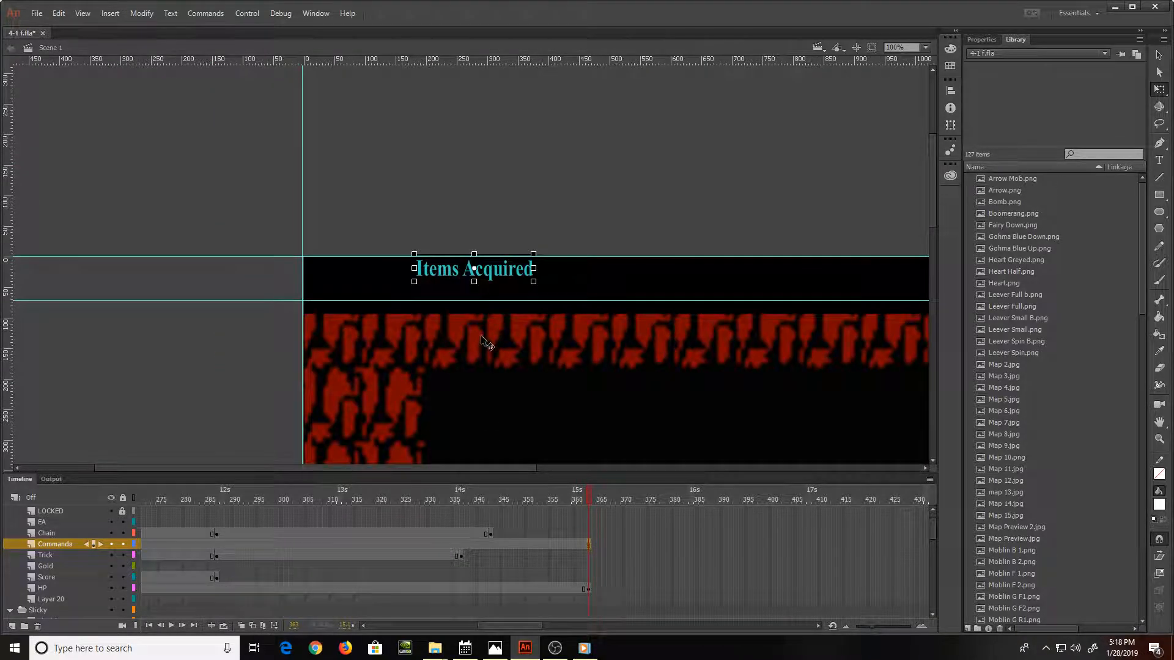
{"action": "key", "text": "t"}
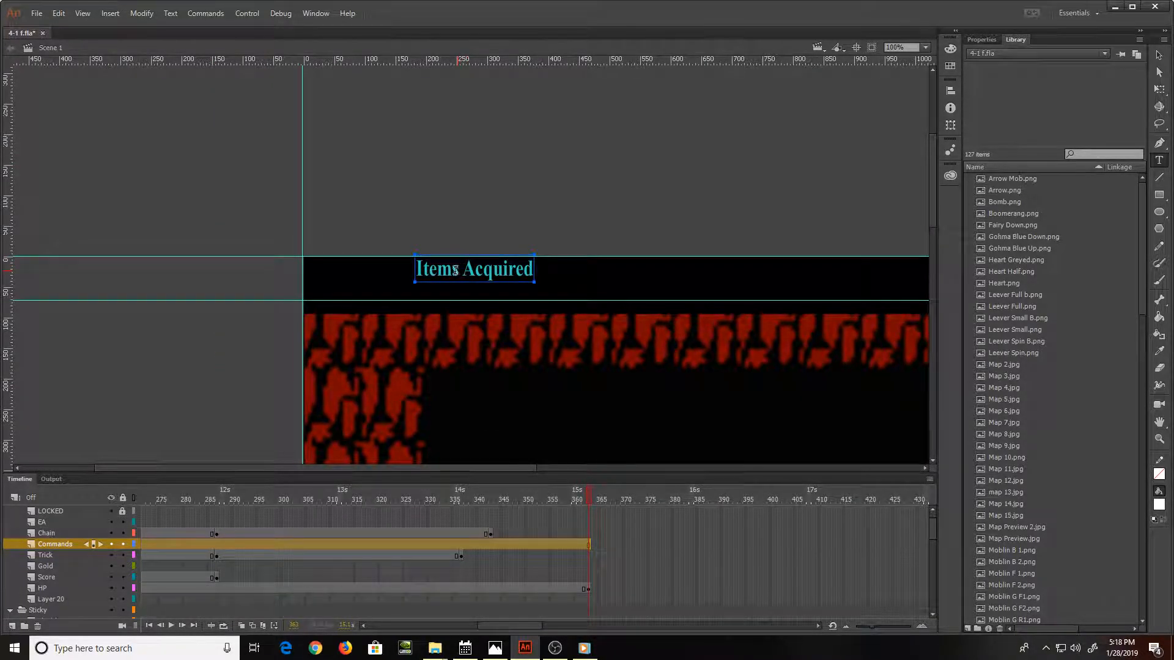
{"action": "left_click_drag", "start_coordinate": [459, 269], "coordinate": [374, 281]}
{"action": "type", "text": "HP"}
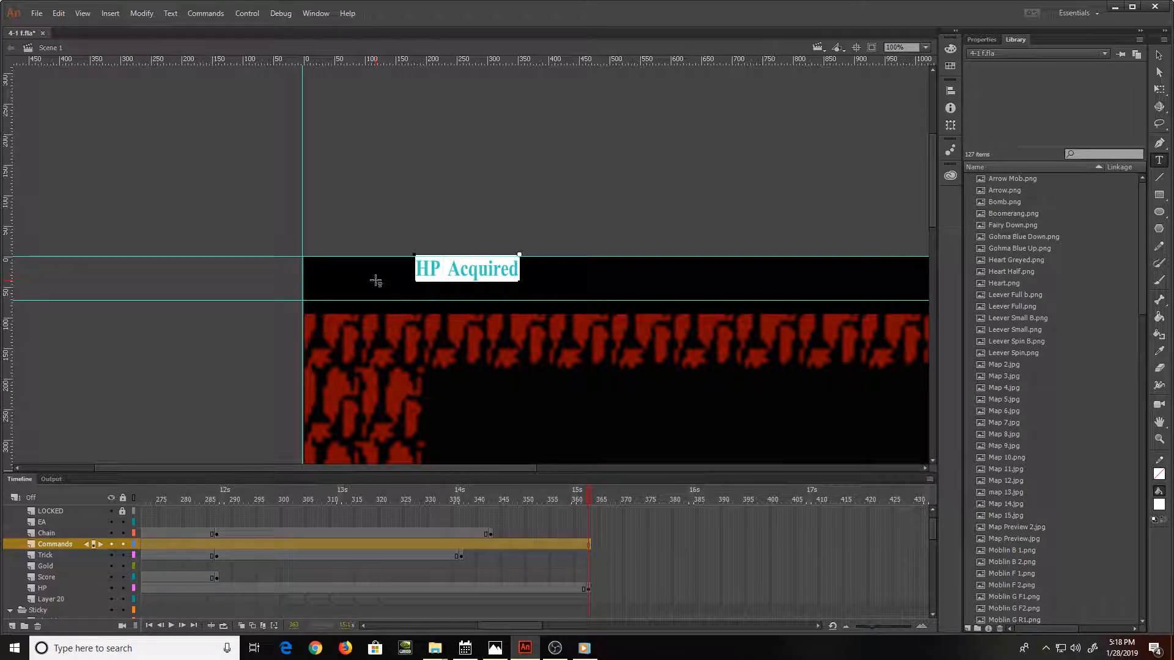
{"action": "type", "text": " Max"}
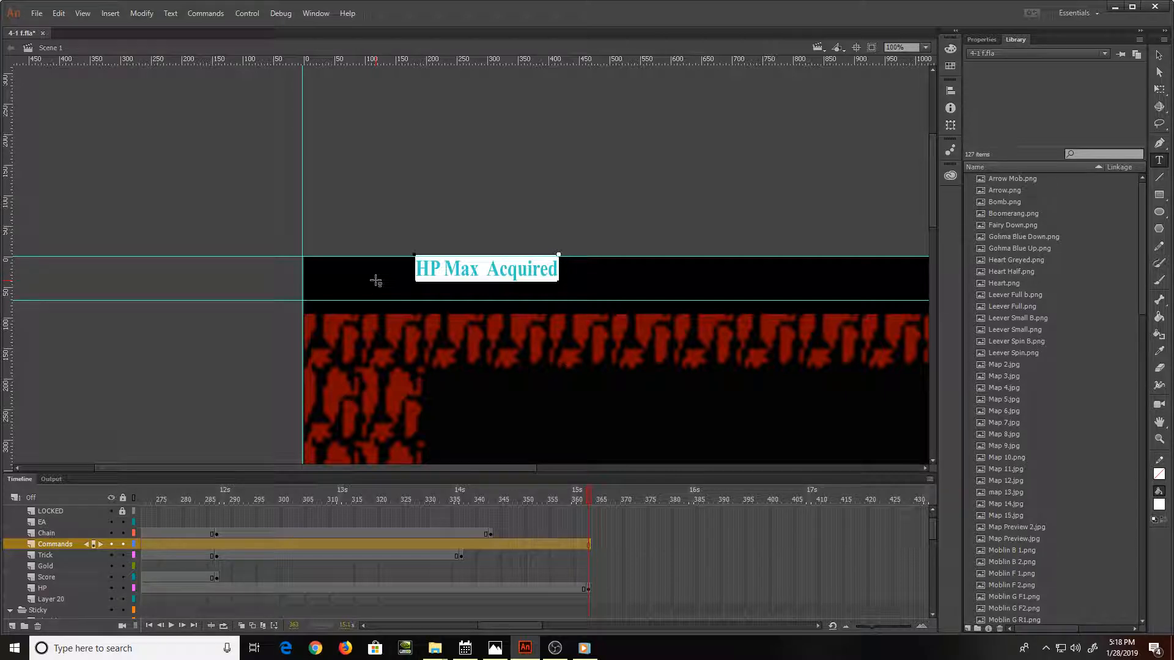
{"action": "key", "text": "BackSpace"}
{"action": "key", "text": "BackSpace"}
{"action": "key", "text": "BackSpace"}
{"action": "key", "text": "BackSpace"}
{"action": "key", "text": "BackSpace"}
{"action": "key", "text": "BackSpace"}
{"action": "key", "text": "BackSpace"}
{"action": "key", "text": "BackSpace"}
{"action": "key", "text": "BackSpace"}
{"action": "type", "text": "I"}
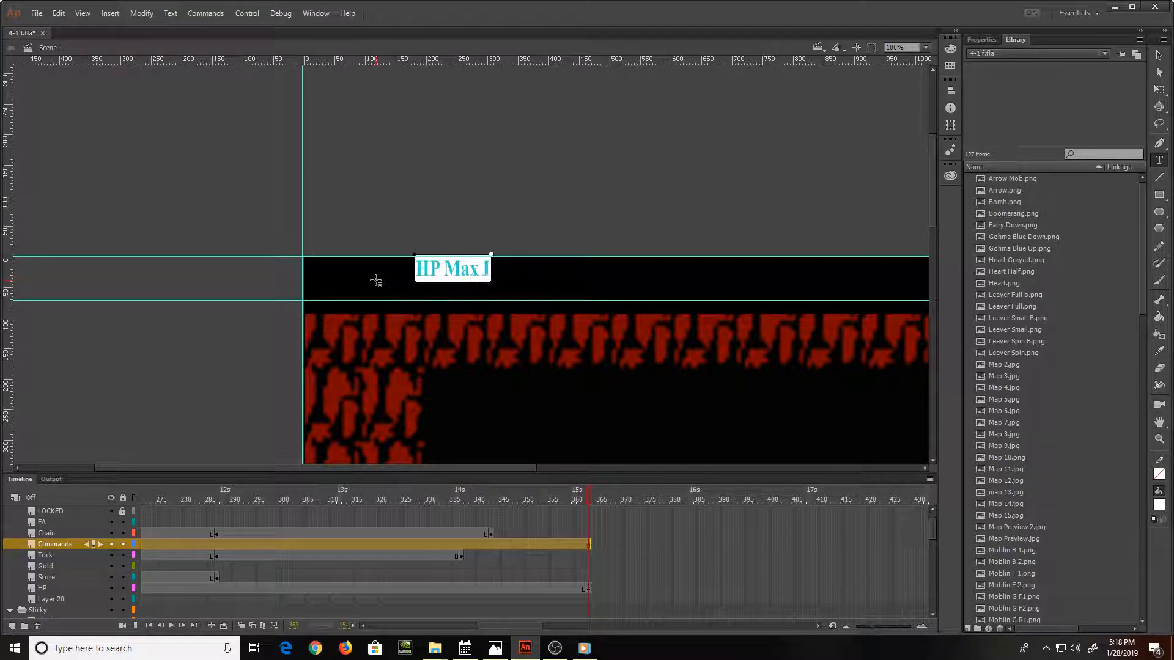
{"action": "type", "text": "ncreased"}
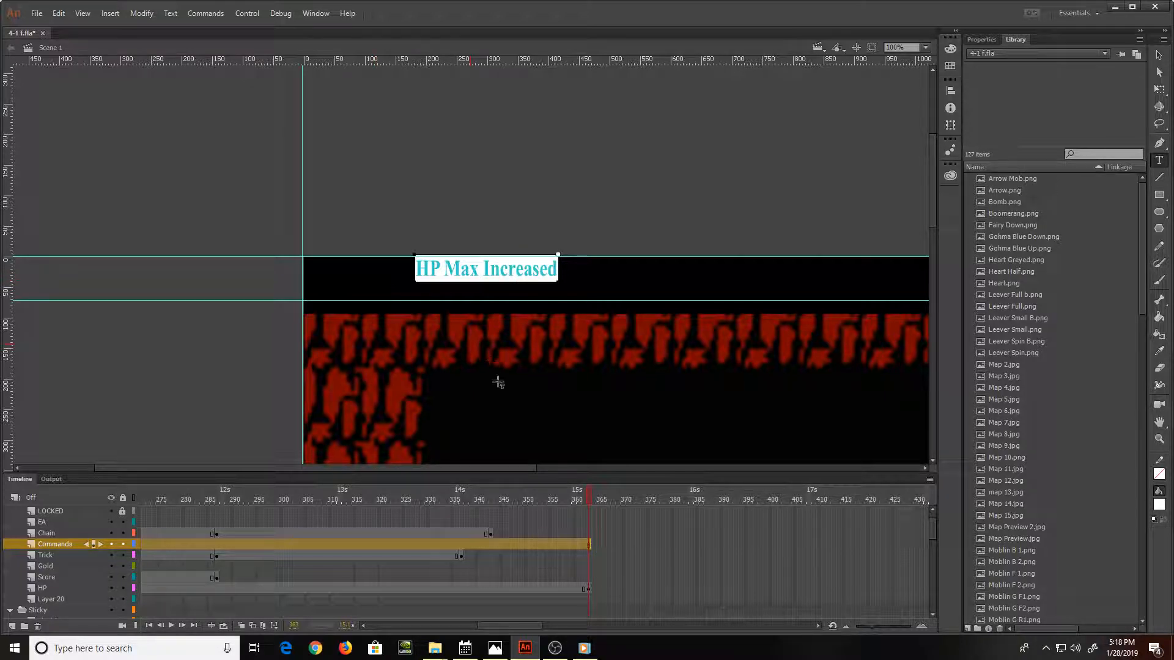
{"action": "left_click", "coordinate": [597, 544]}
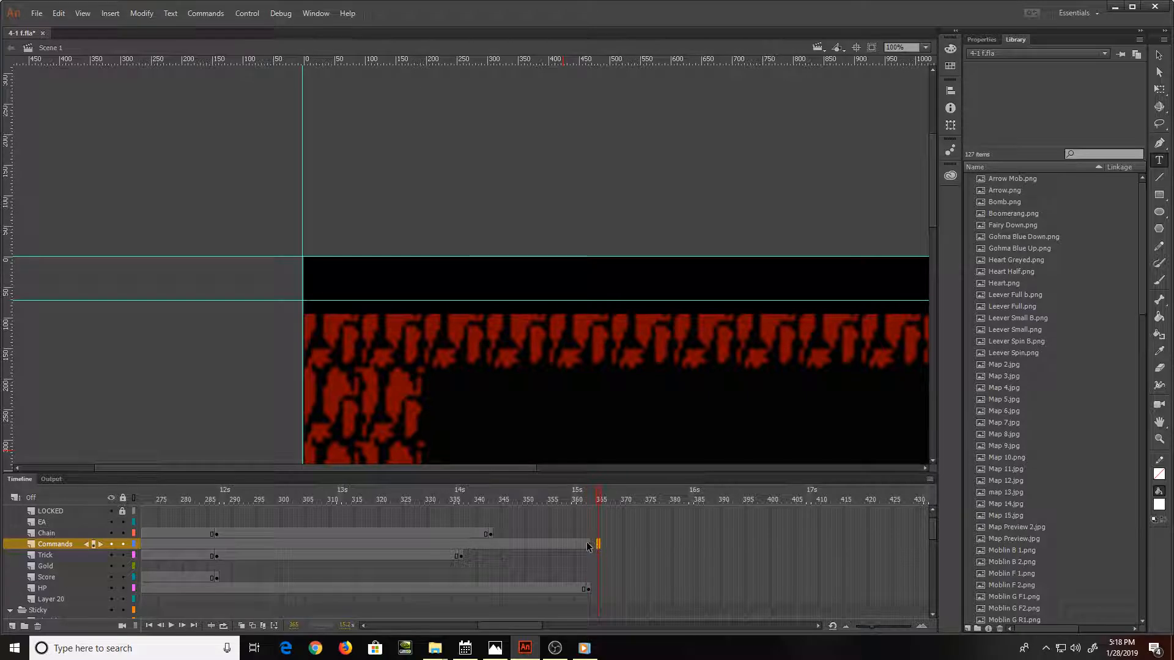
{"action": "left_click", "coordinate": [587, 544]}
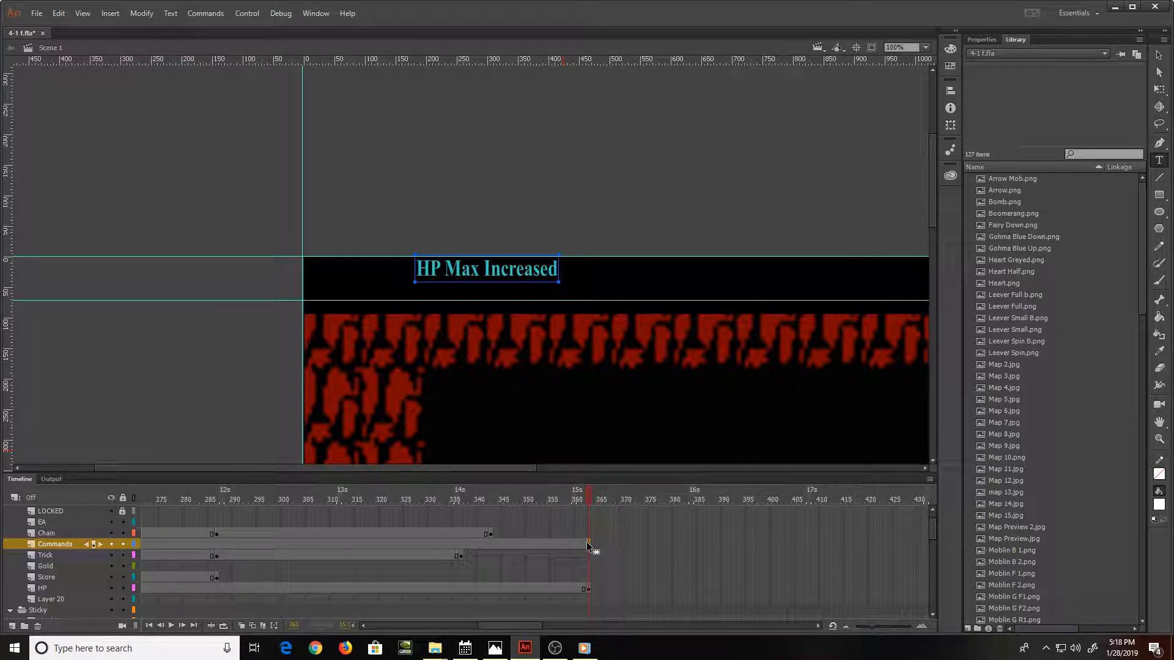
{"action": "left_click", "coordinate": [575, 544]}
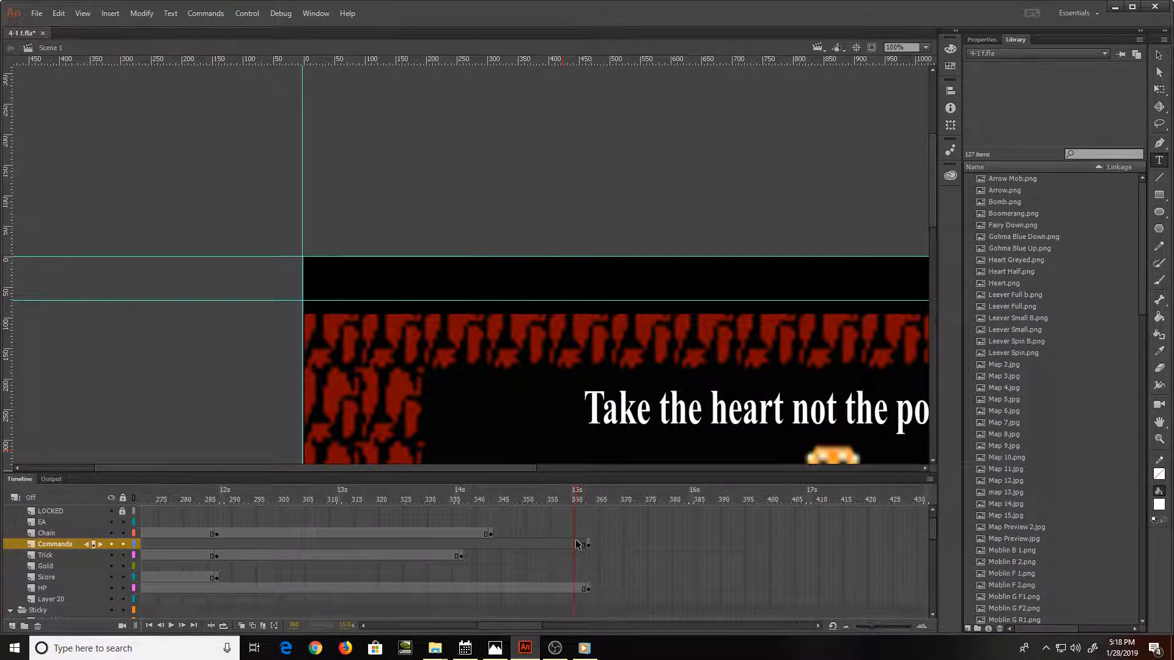
Step: Save the file and scrub the timeline onward from frame 360 to the explosion strike outside the cave
{"action": "key", "text": "ctrl+minus"}
{"action": "scroll", "coordinate": [587, 525], "scroll_direction": "down", "scroll_amount": 2}
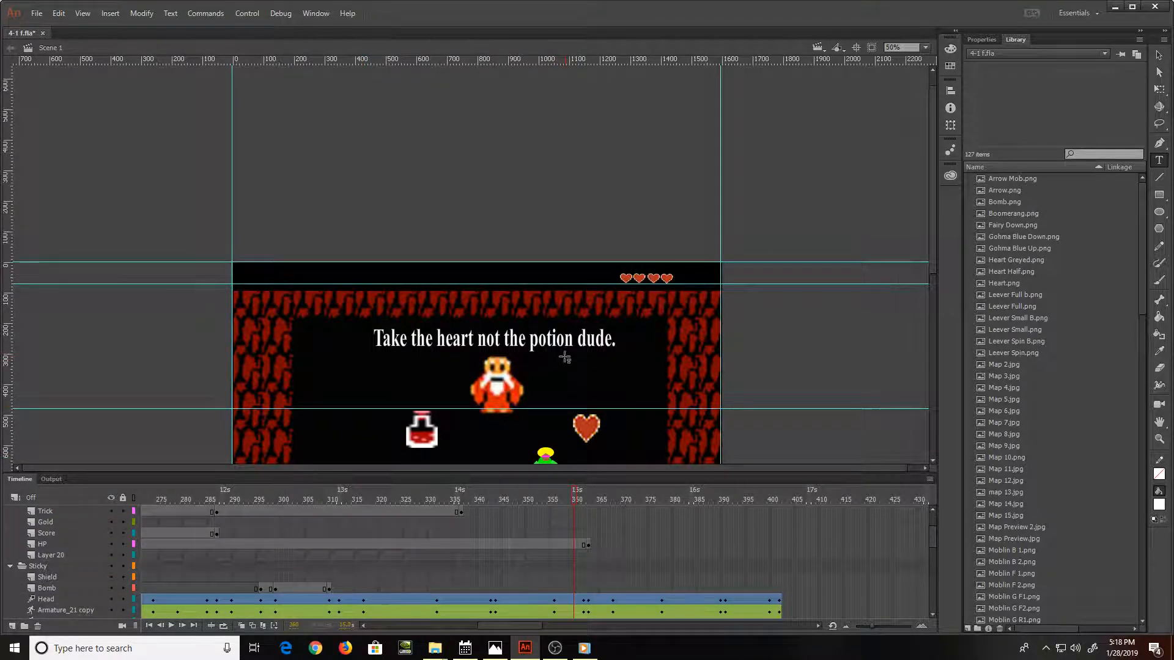
{"action": "scroll", "coordinate": [565, 345], "scroll_direction": "down", "scroll_amount": 4}
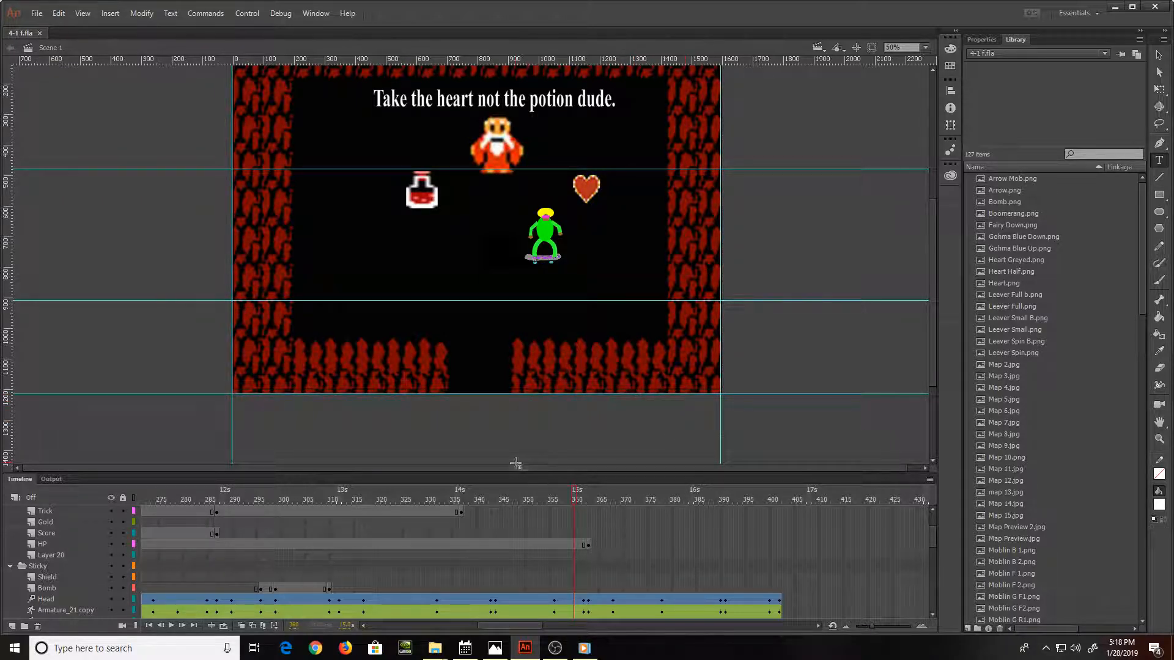
{"action": "left_click_drag", "start_coordinate": [574, 494], "coordinate": [780, 432]}
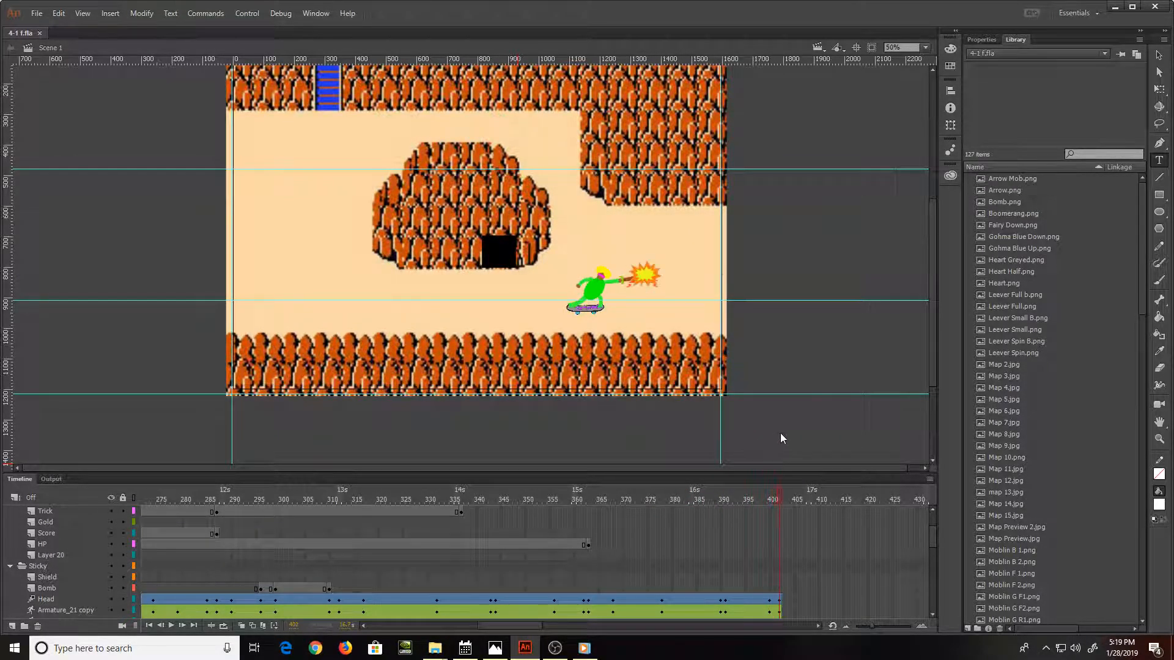
Step: Add a keyframe to the Trick layer at frame 402, clear the trick caption from the span before it, and save the file
{"action": "scroll", "coordinate": [776, 555], "scroll_direction": "up", "scroll_amount": 2}
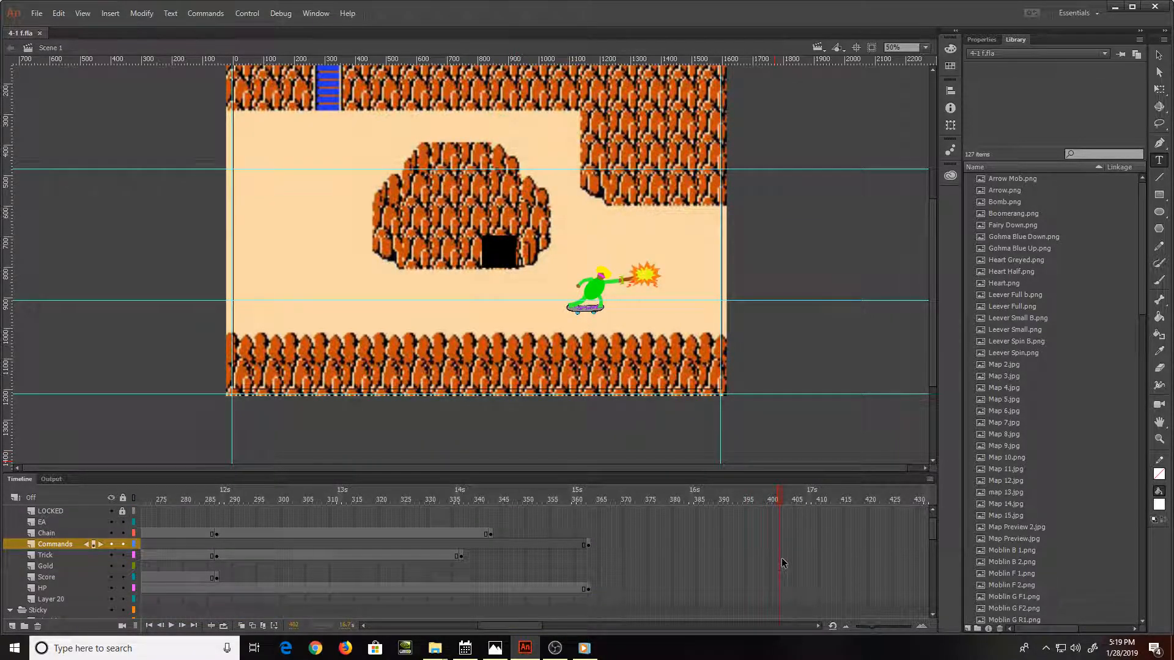
{"action": "left_click", "coordinate": [779, 555]}
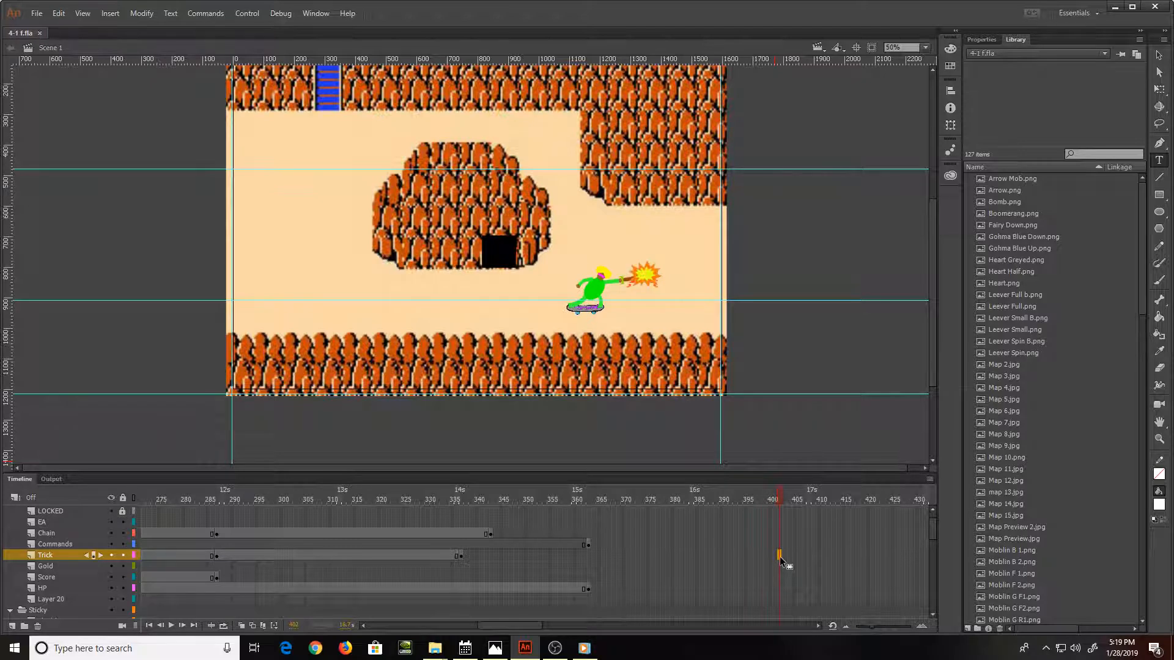
{"action": "key", "text": "F6"}
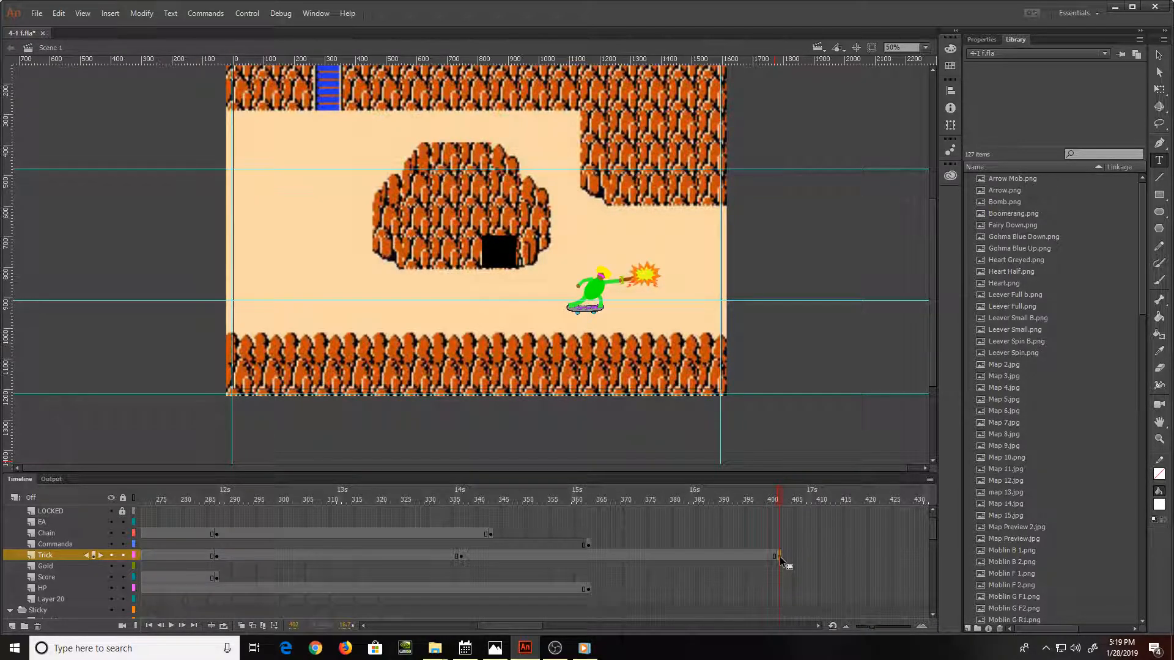
{"action": "left_click", "coordinate": [757, 554]}
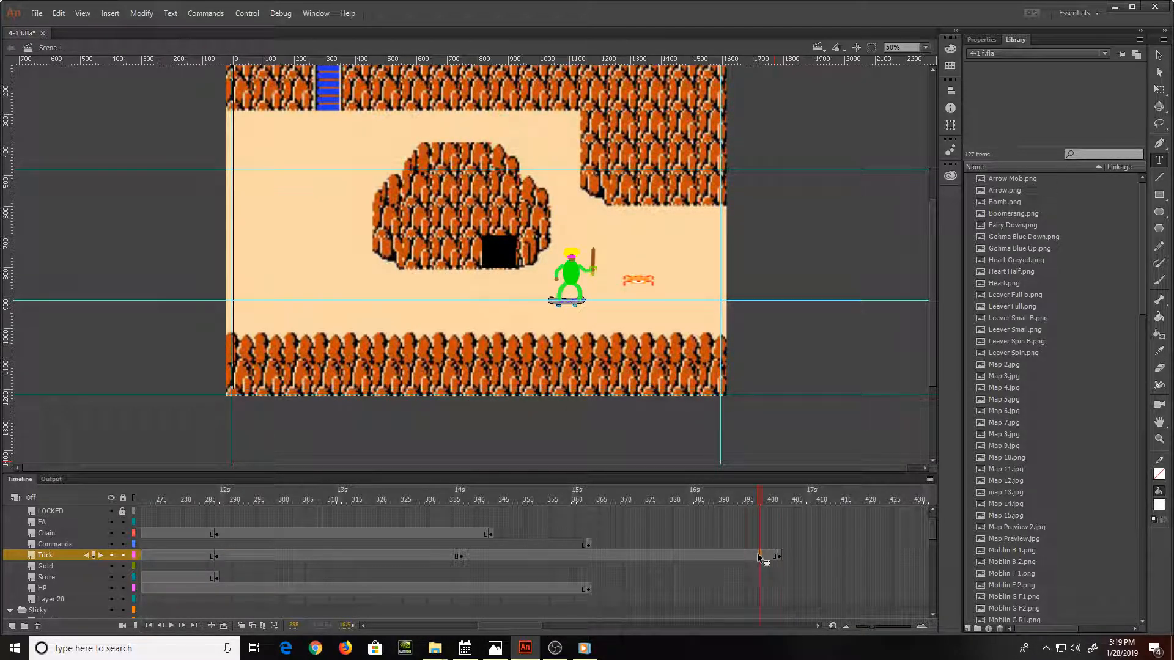
{"action": "key", "text": "Delete"}
{"action": "left_click", "coordinate": [778, 555]}
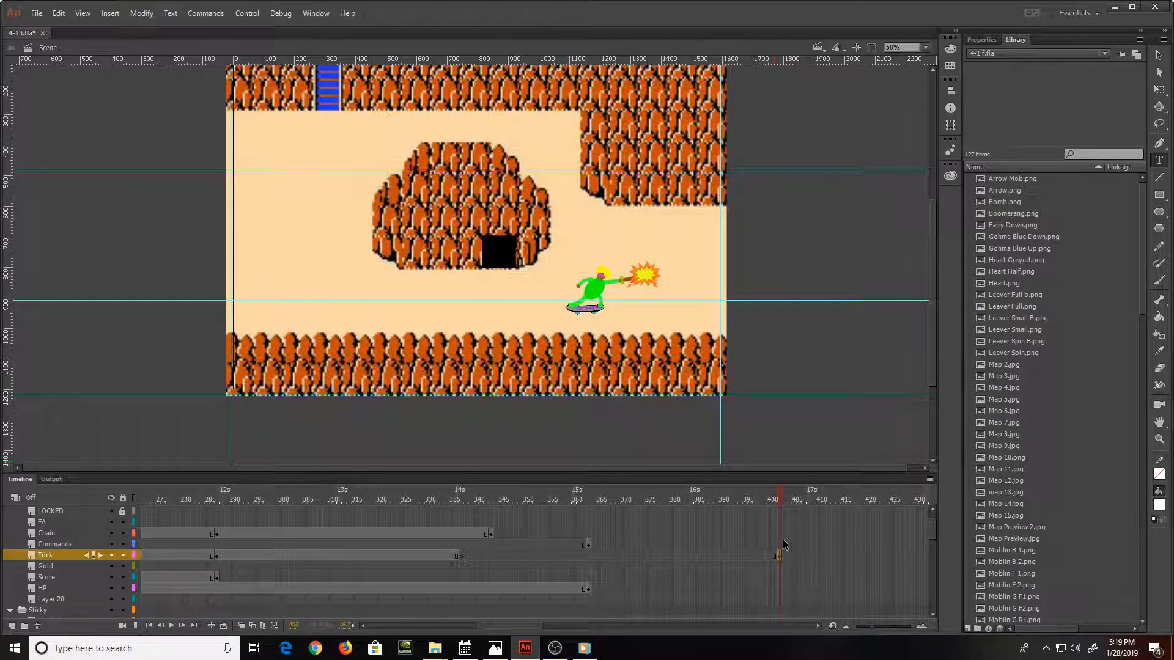
{"action": "key", "text": "ctrl+s"}
Step: Return to the Tektite stab at frame 288 and examine the Sword, Mobs, Drops and Tektite layers around it
{"action": "left_click_drag", "start_coordinate": [511, 626], "coordinate": [501, 626]}
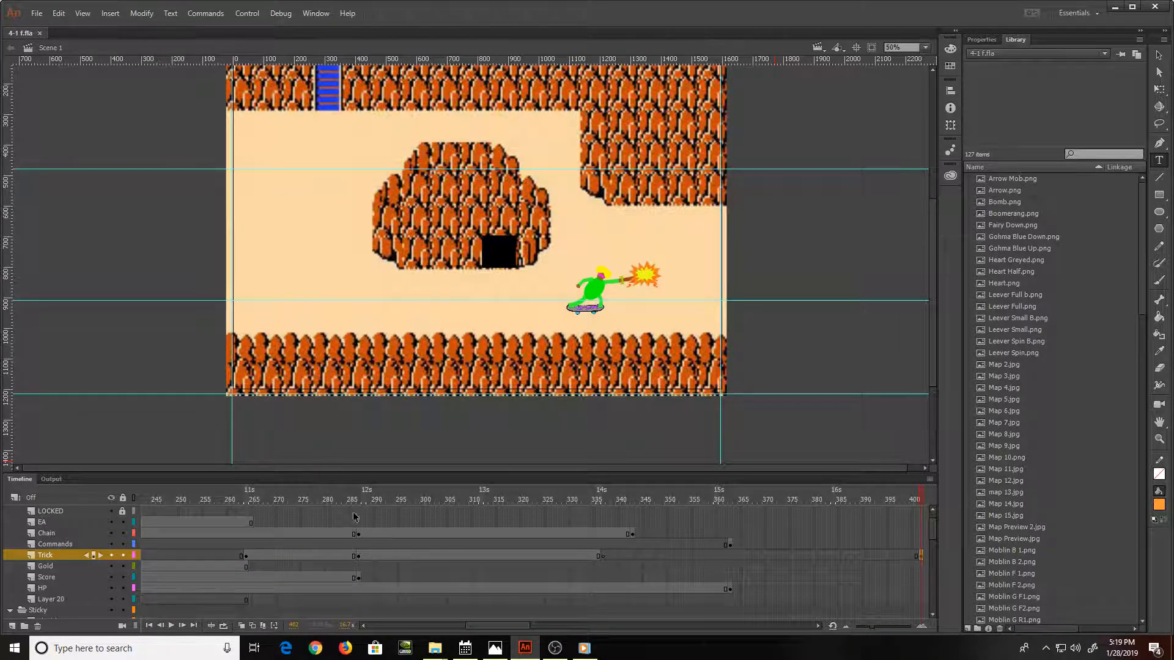
{"action": "left_click_drag", "start_coordinate": [356, 500], "coordinate": [362, 471]}
{"action": "scroll", "coordinate": [376, 559], "scroll_direction": "down", "scroll_amount": 2}
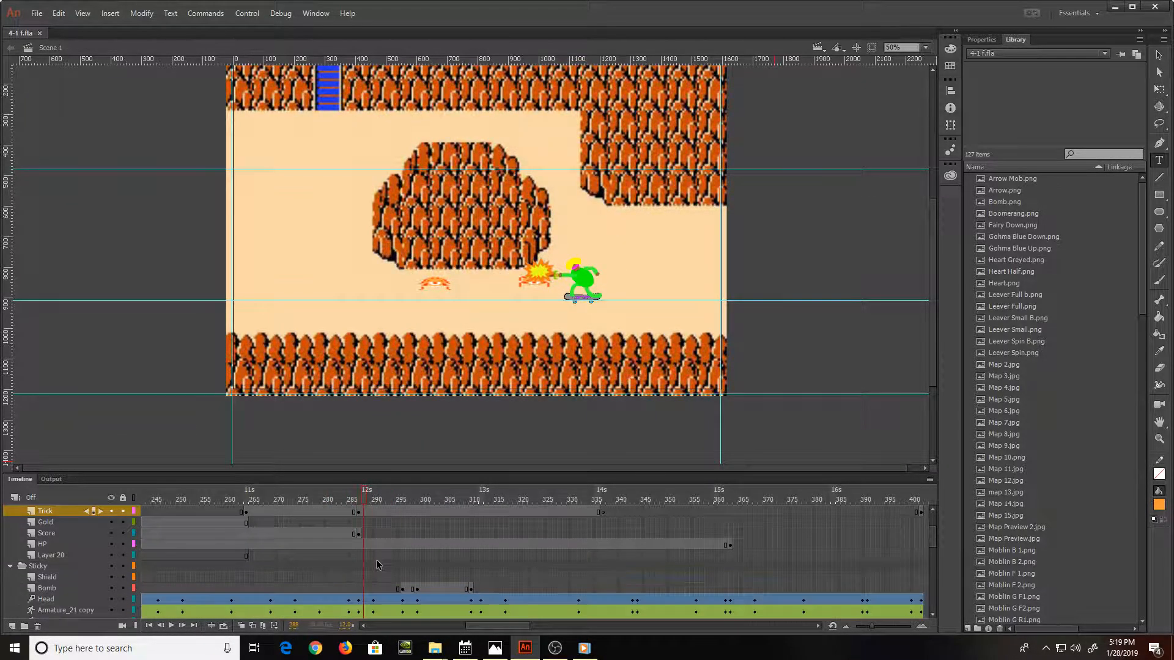
{"action": "scroll", "coordinate": [376, 559], "scroll_direction": "down", "scroll_amount": 5}
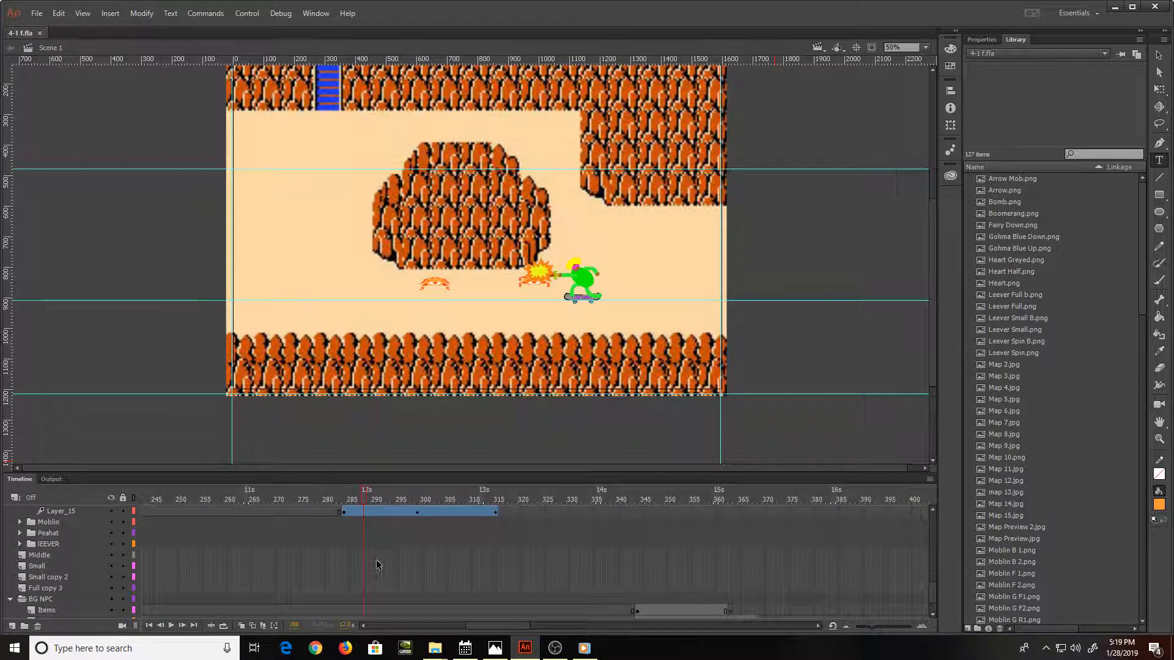
{"action": "scroll", "coordinate": [376, 559], "scroll_direction": "up", "scroll_amount": 3}
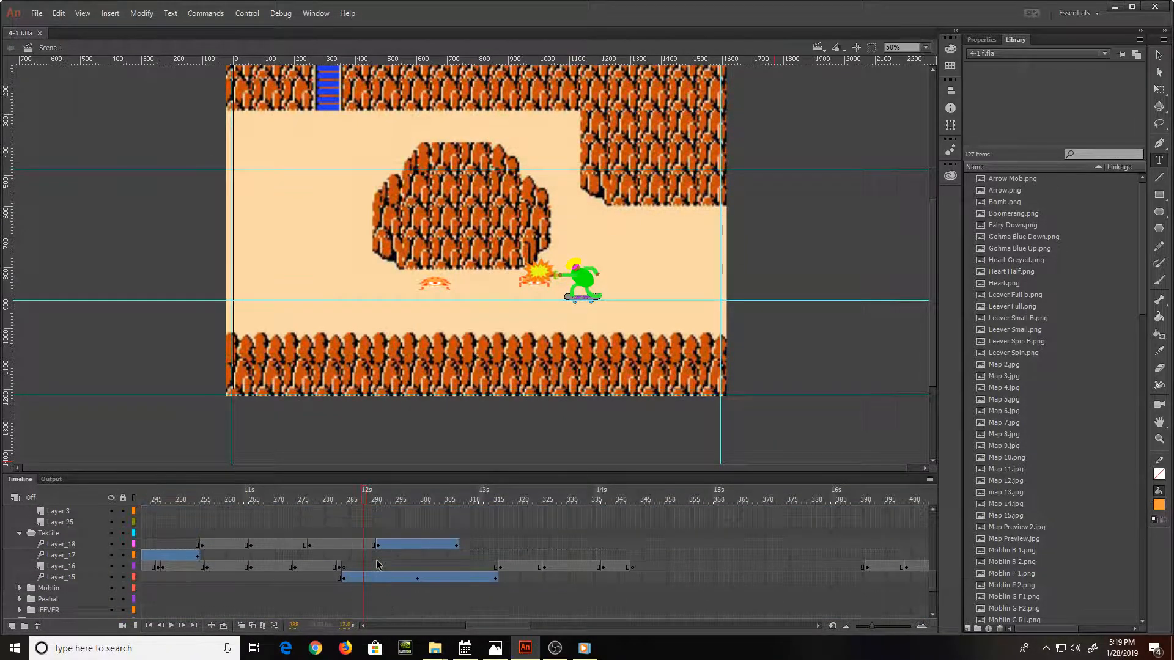
{"action": "scroll", "coordinate": [376, 559], "scroll_direction": "up", "scroll_amount": 2}
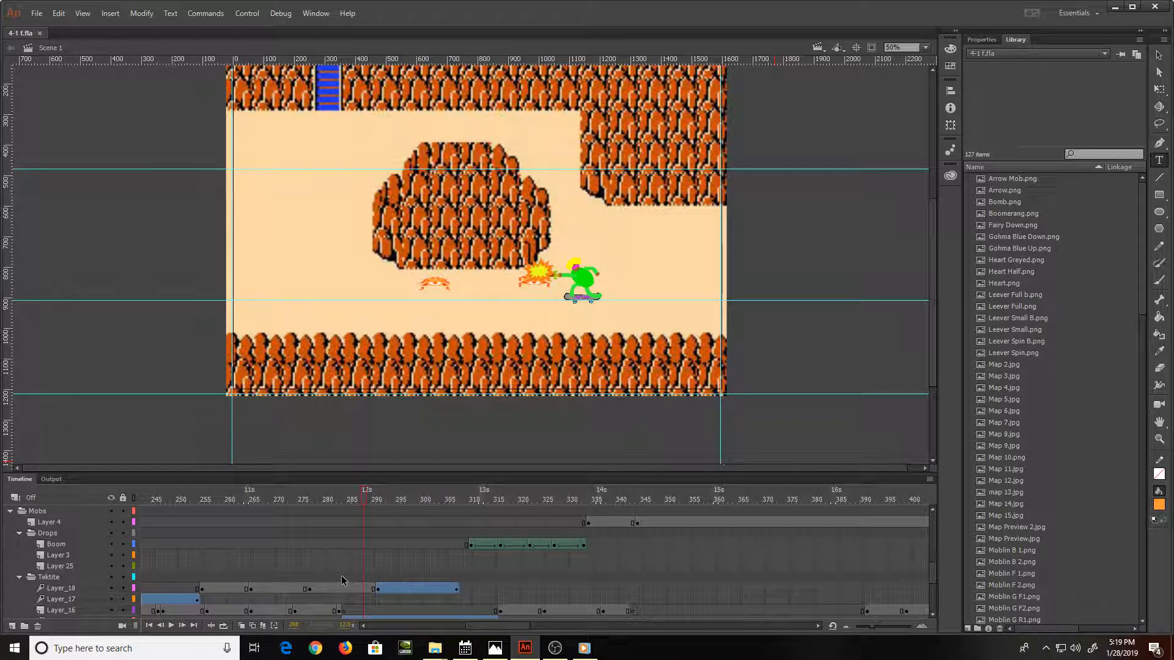
{"action": "scroll", "coordinate": [341, 574], "scroll_direction": "down", "scroll_amount": 1}
{"action": "scroll", "coordinate": [341, 579], "scroll_direction": "down", "scroll_amount": 1}
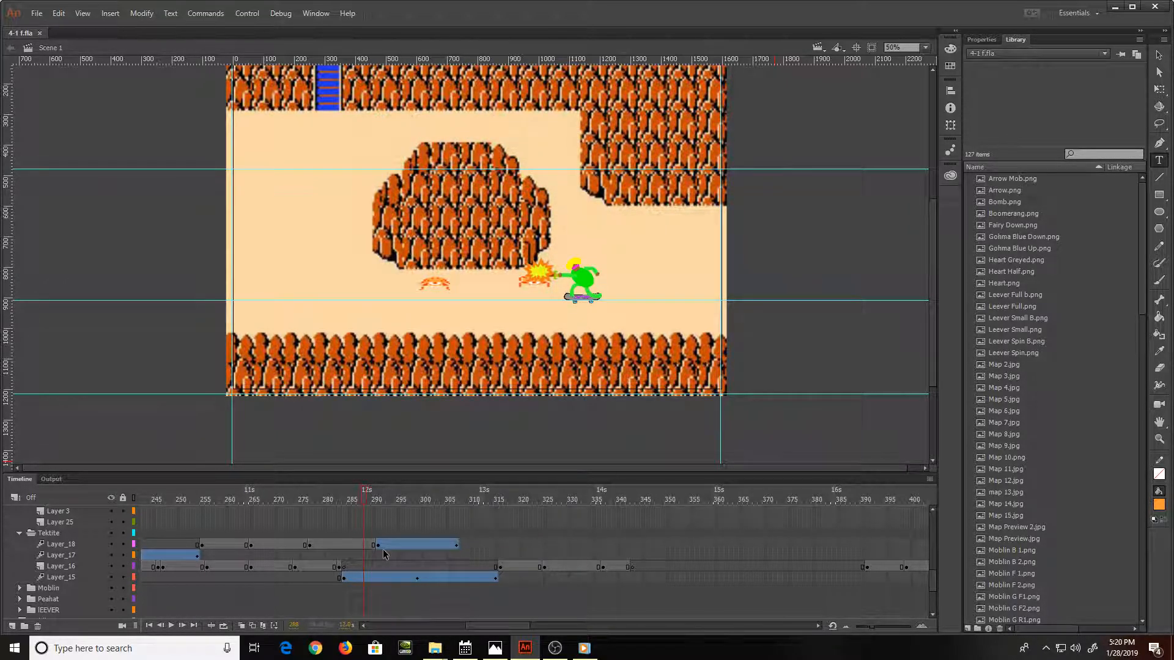
{"action": "scroll", "coordinate": [383, 554], "scroll_direction": "up", "scroll_amount": 4}
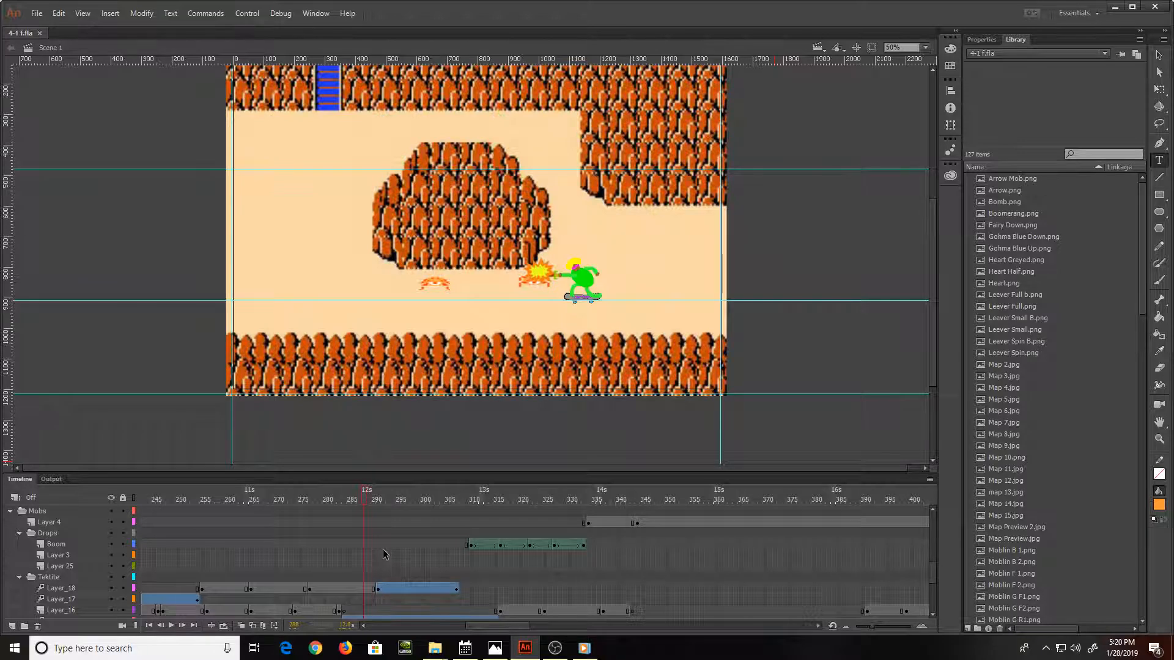
{"action": "scroll", "coordinate": [382, 551], "scroll_direction": "up", "scroll_amount": 4}
{"action": "scroll", "coordinate": [383, 554], "scroll_direction": "up", "scroll_amount": 3}
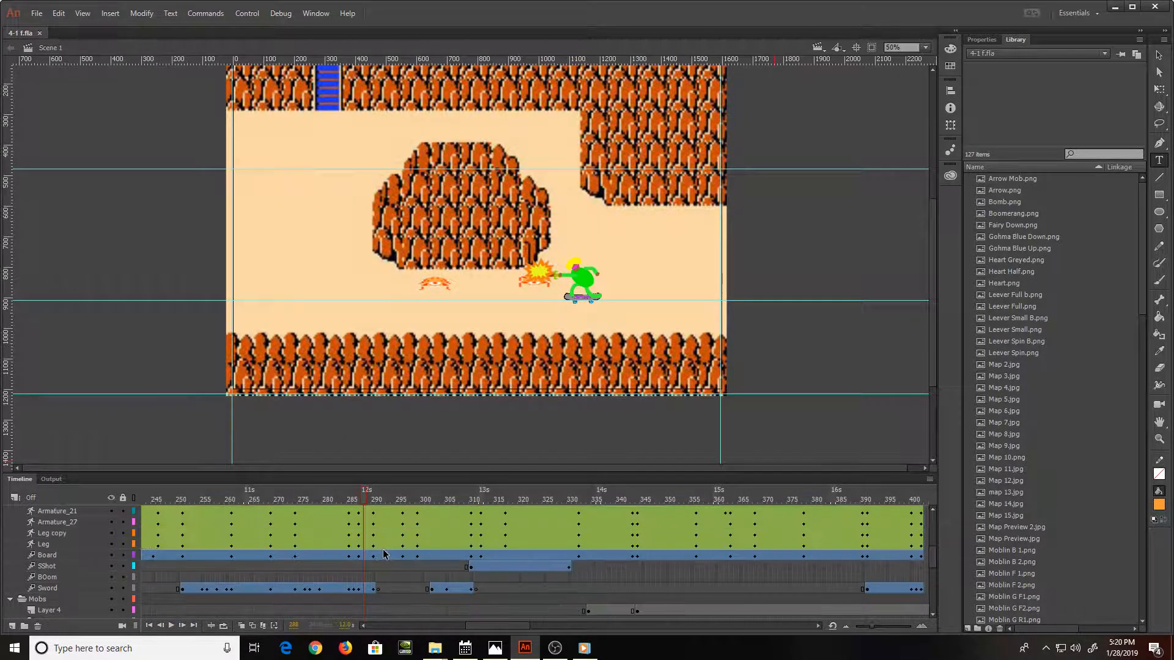
{"action": "scroll", "coordinate": [384, 554], "scroll_direction": "down", "scroll_amount": 5}
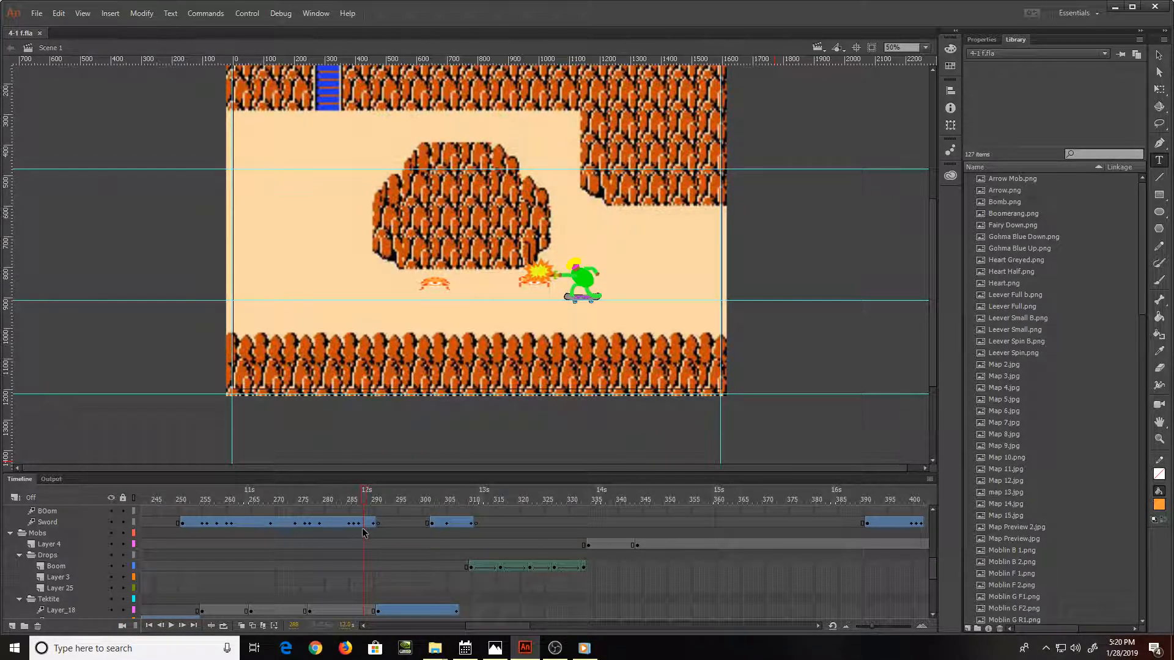
{"action": "scroll", "coordinate": [346, 566], "scroll_direction": "up", "scroll_amount": 2}
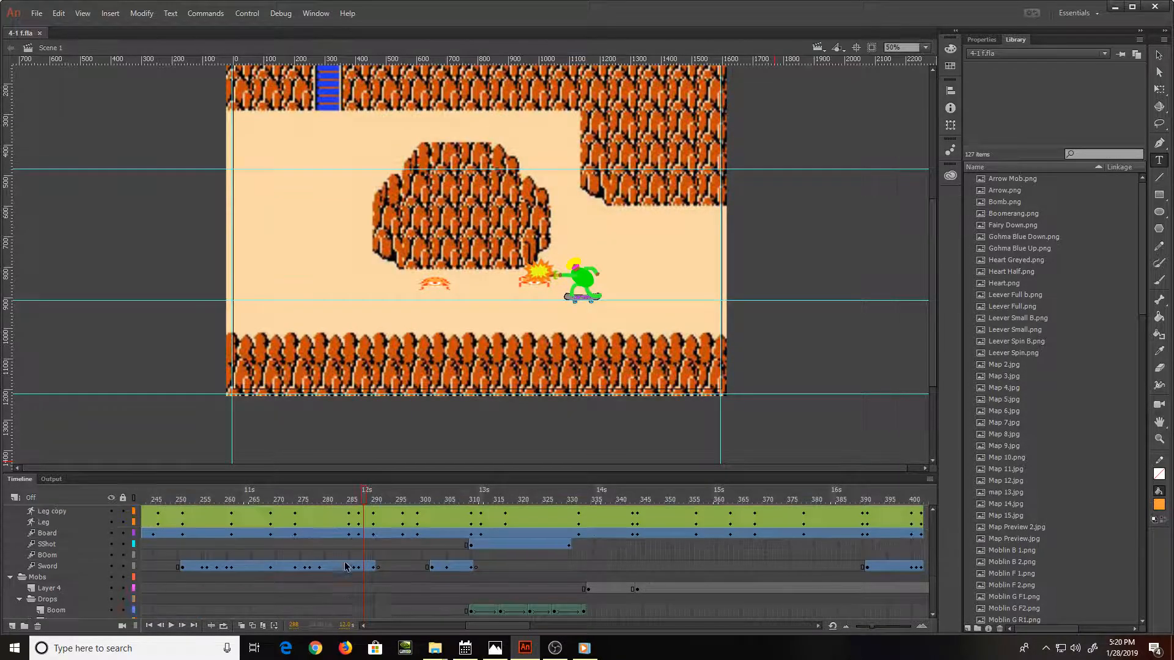
{"action": "scroll", "coordinate": [344, 566], "scroll_direction": "down", "scroll_amount": 2}
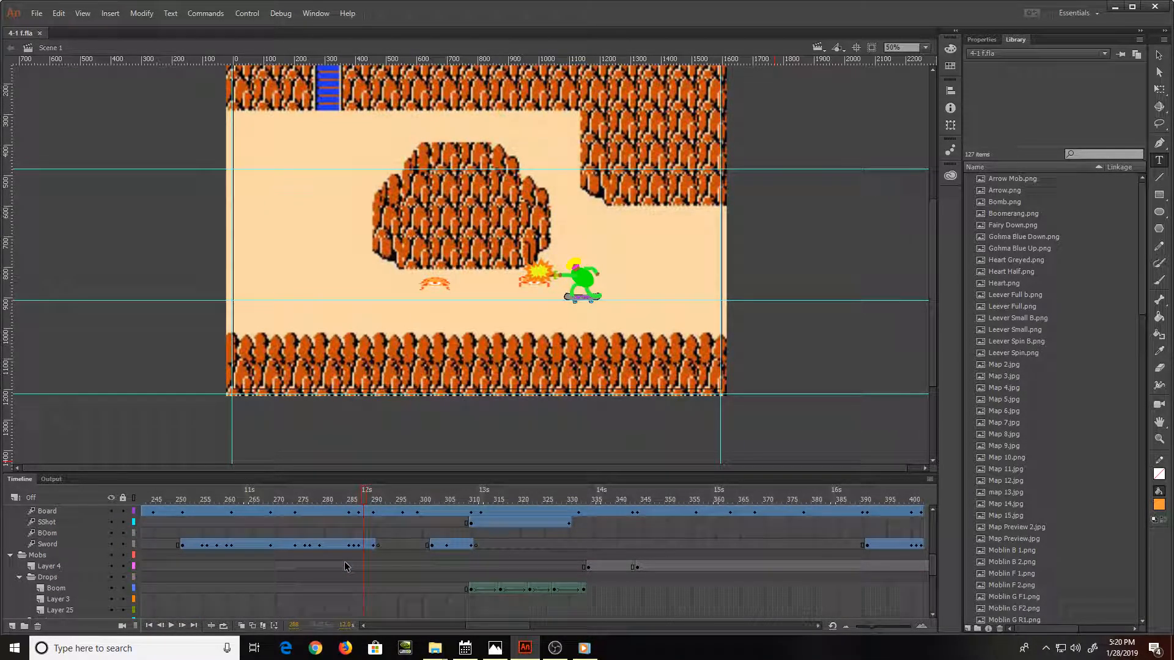
Step: Insert a new layer above Layer 4 in the Mobs folder and name it Drops
{"action": "left_click", "coordinate": [56, 565]}
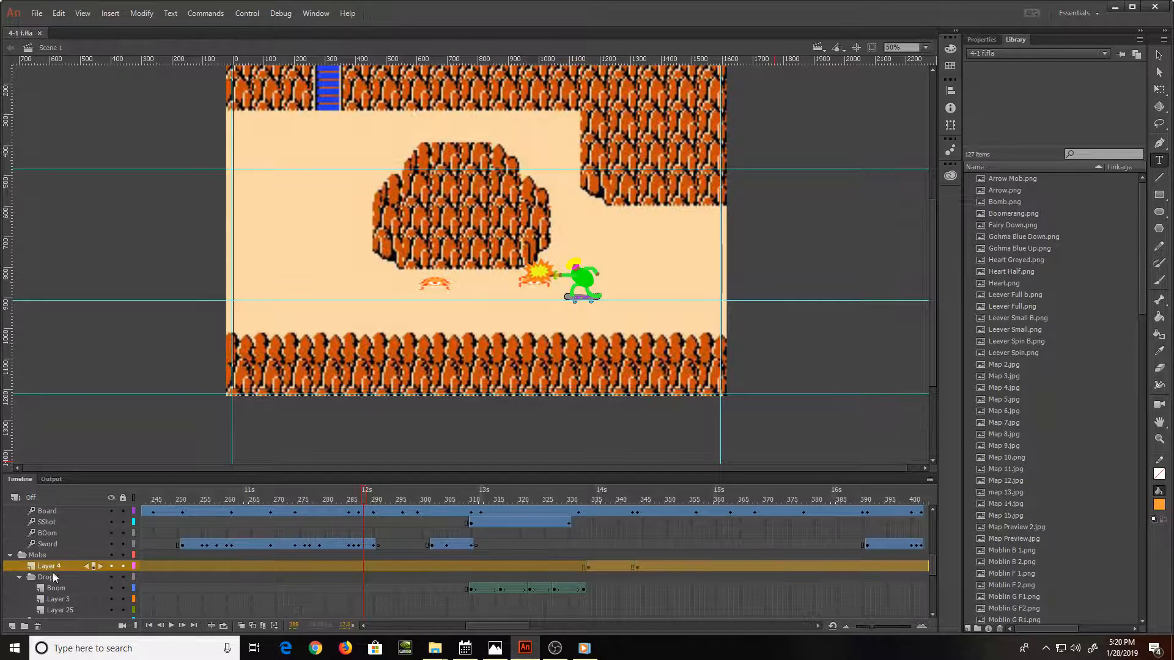
{"action": "left_click", "coordinate": [10, 626]}
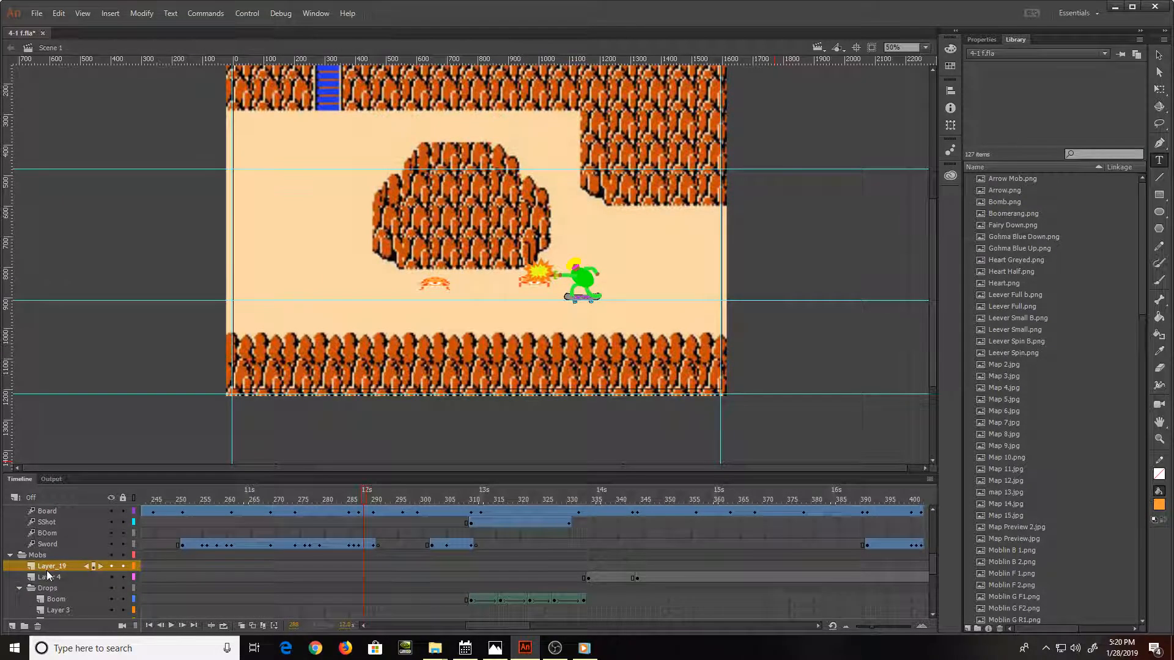
{"action": "double_click", "coordinate": [50, 567]}
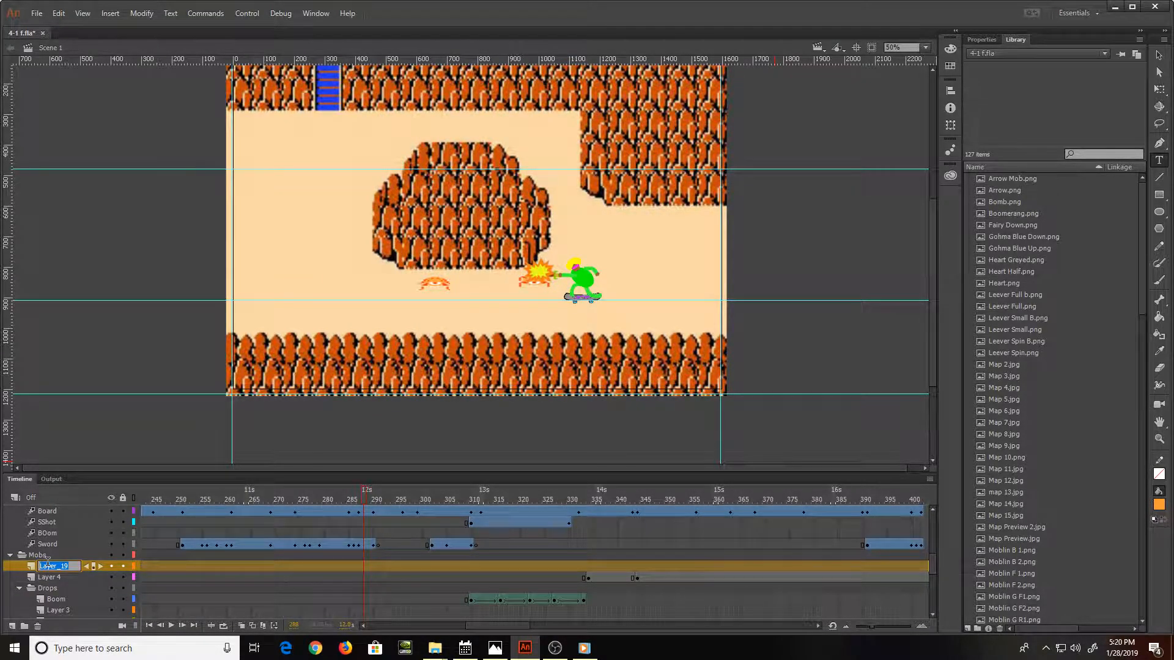
{"action": "type", "text": "Drops"}
{"action": "key", "text": "Return"}
Step: Add a keyframe to the new Drops layer at frame 288 and place Ruby.png from the library beside the struck Tektite
{"action": "left_click", "coordinate": [363, 566]}
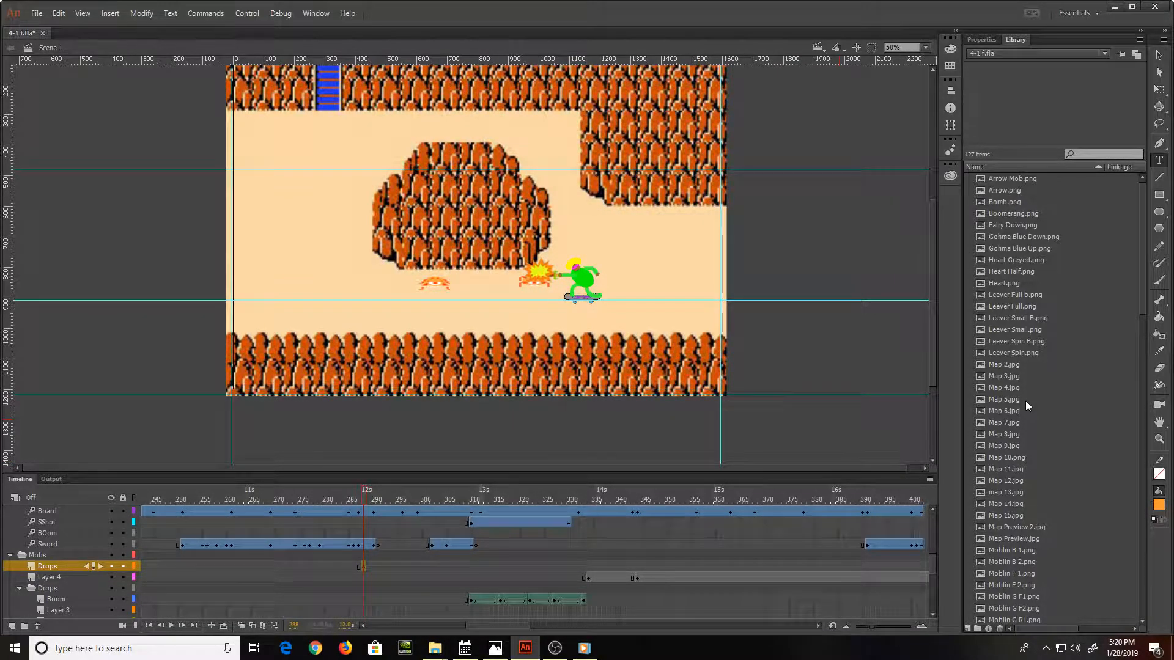
{"action": "left_click", "coordinate": [1034, 422]}
{"action": "scroll", "coordinate": [1033, 420], "scroll_direction": "down", "scroll_amount": 12}
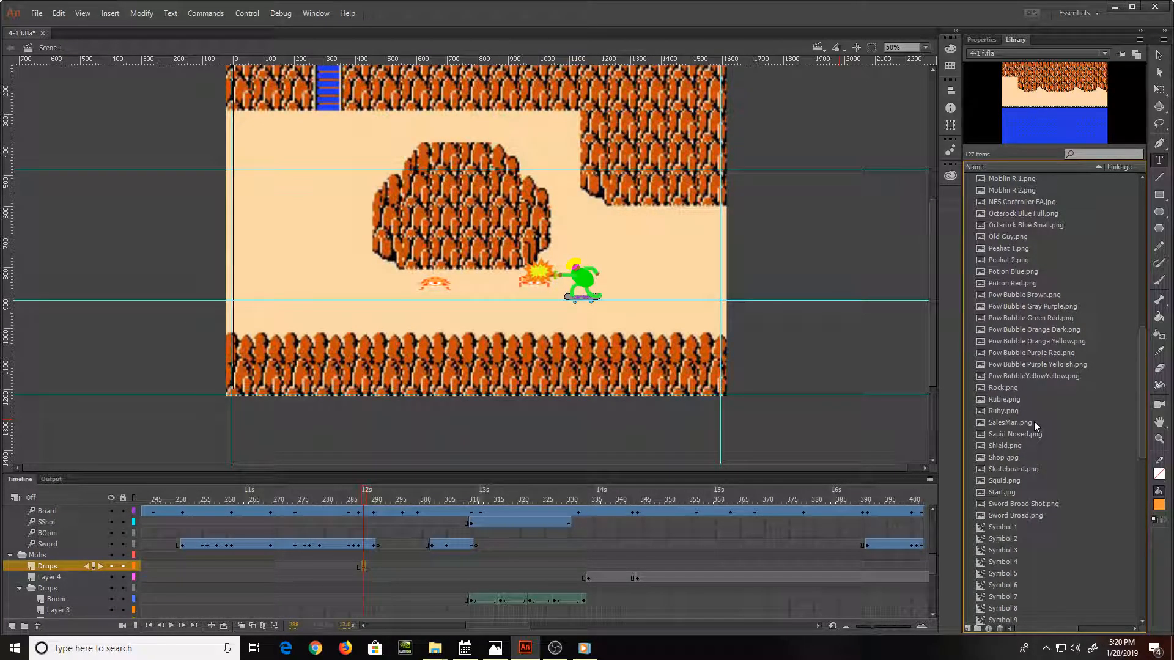
{"action": "left_click", "coordinate": [1011, 401]}
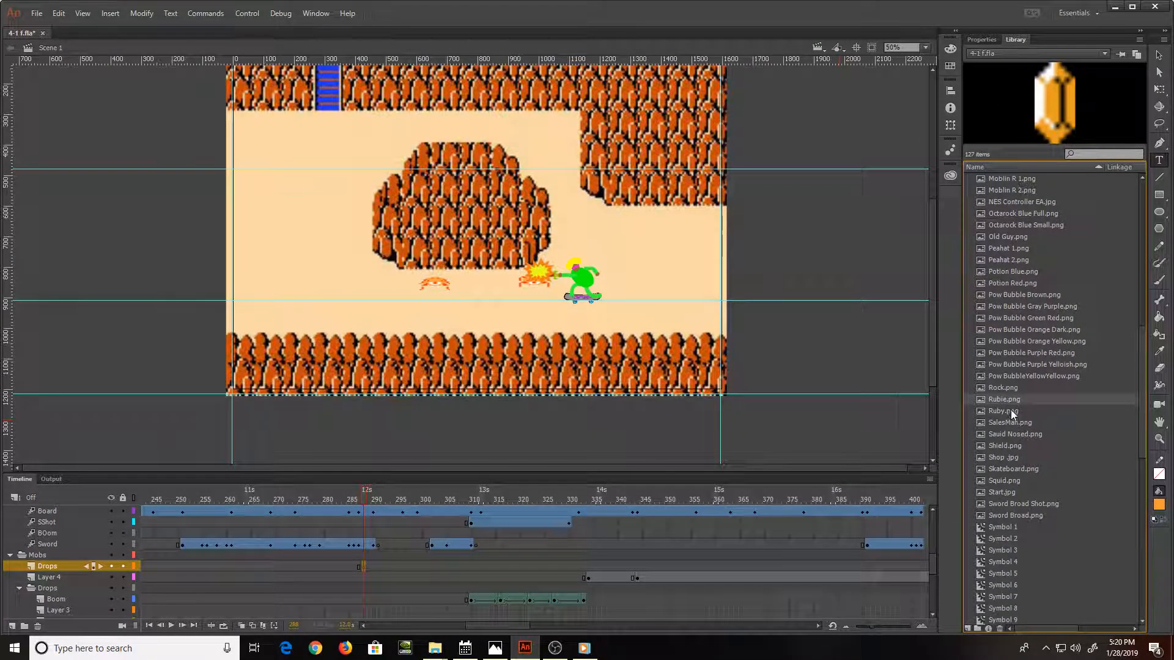
{"action": "left_click", "coordinate": [1010, 412]}
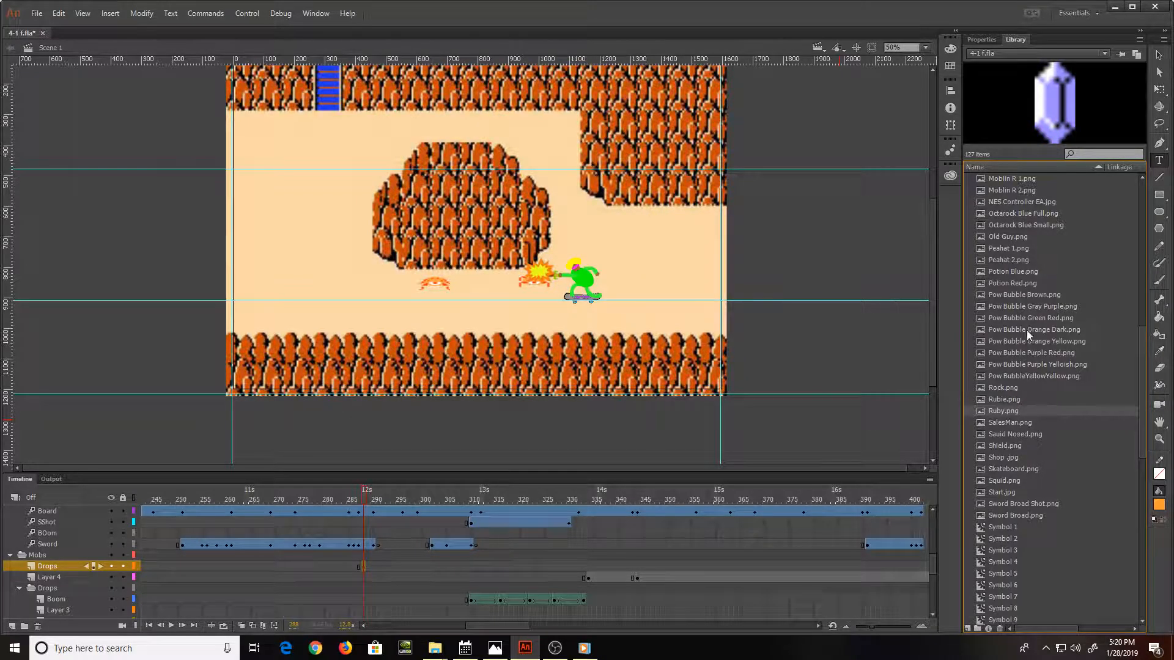
{"action": "left_click_drag", "start_coordinate": [608, 174], "coordinate": [519, 287]}
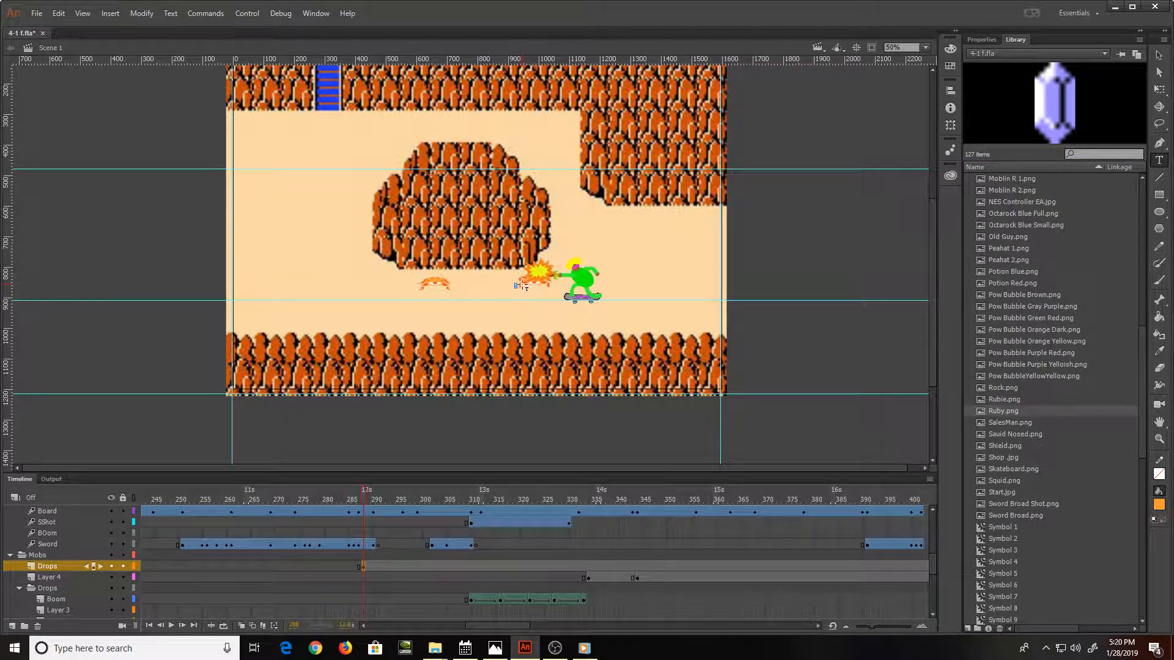
Step: Enlarge the ruby to about 37 by 55 px and position it over the struck Tektite, just below the explosion
{"action": "key", "text": "ctrl+equal"}
{"action": "key", "text": "ctrl+equal"}
{"action": "key", "text": "ctrl+equal"}
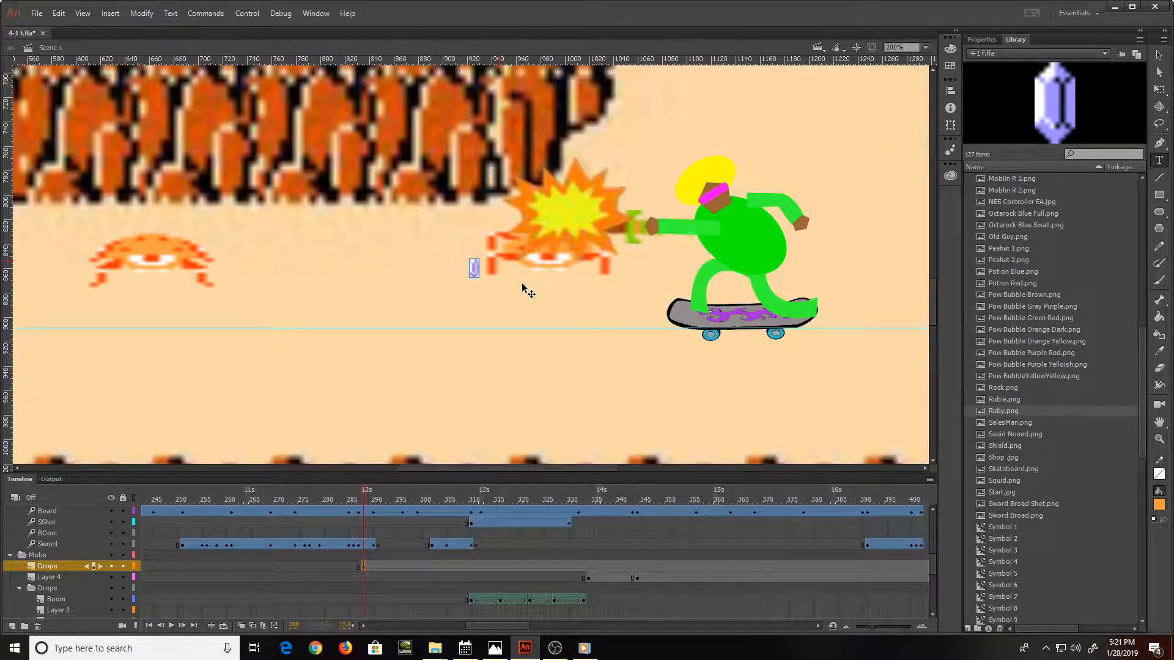
{"action": "key", "text": "q"}
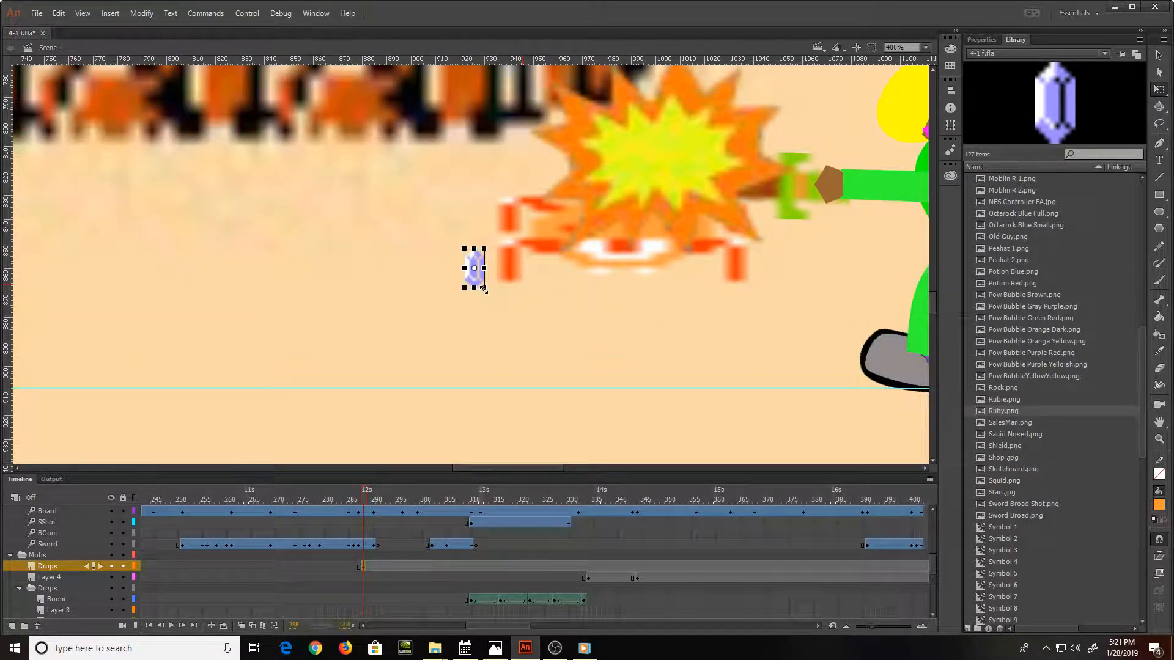
{"action": "left_click_drag", "start_coordinate": [485, 288], "coordinate": [508, 318]}
{"action": "left_click_drag", "start_coordinate": [513, 326], "coordinate": [652, 315]}
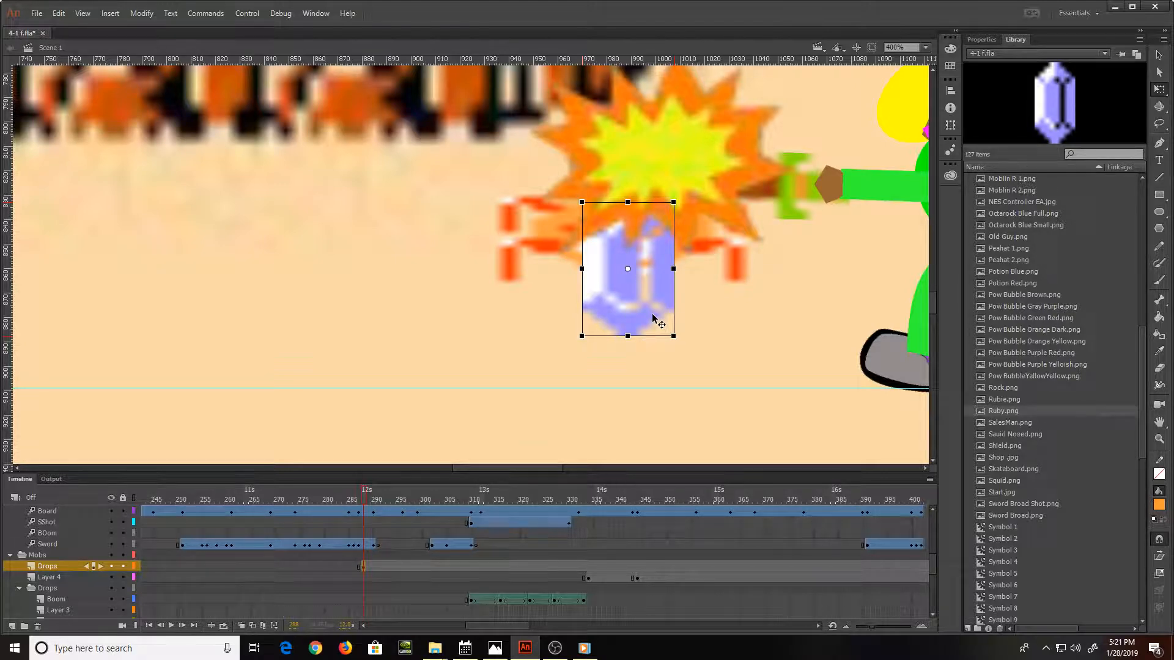
Step: Play the animation on to frame 296, where the skater reaches the ruby, and add a keyframe to the Drops layer there
{"action": "key", "text": "ctrl+1"}
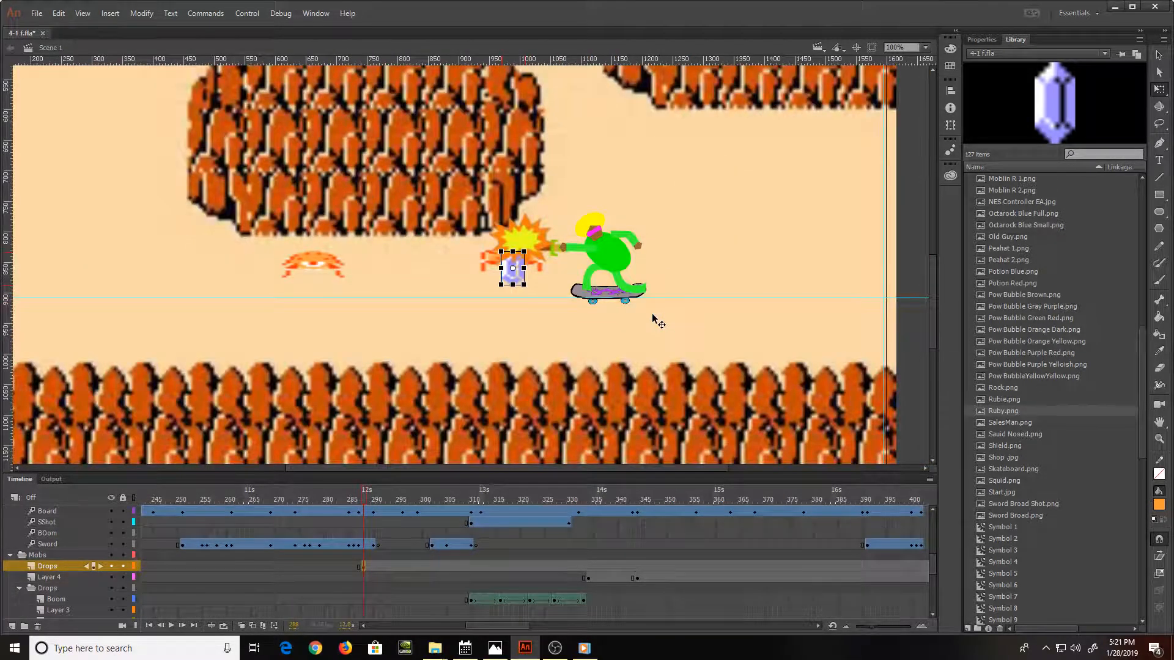
{"action": "key", "text": "ctrl+minus"}
{"action": "key", "text": "ctrl+minus"}
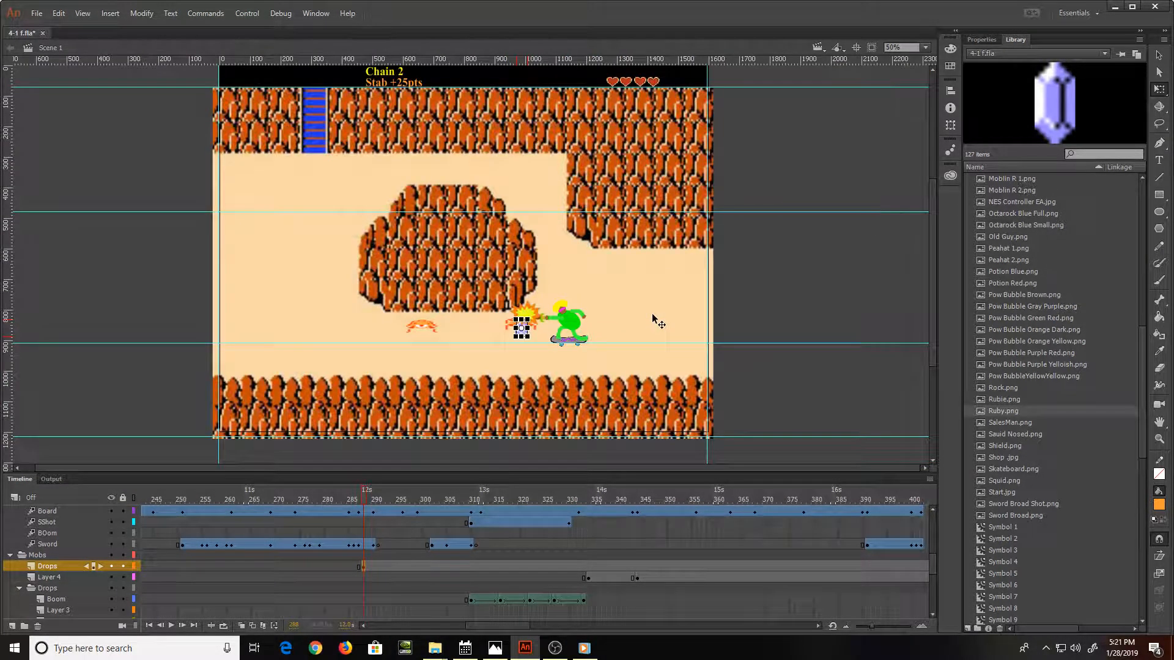
{"action": "key", "text": "Return"}
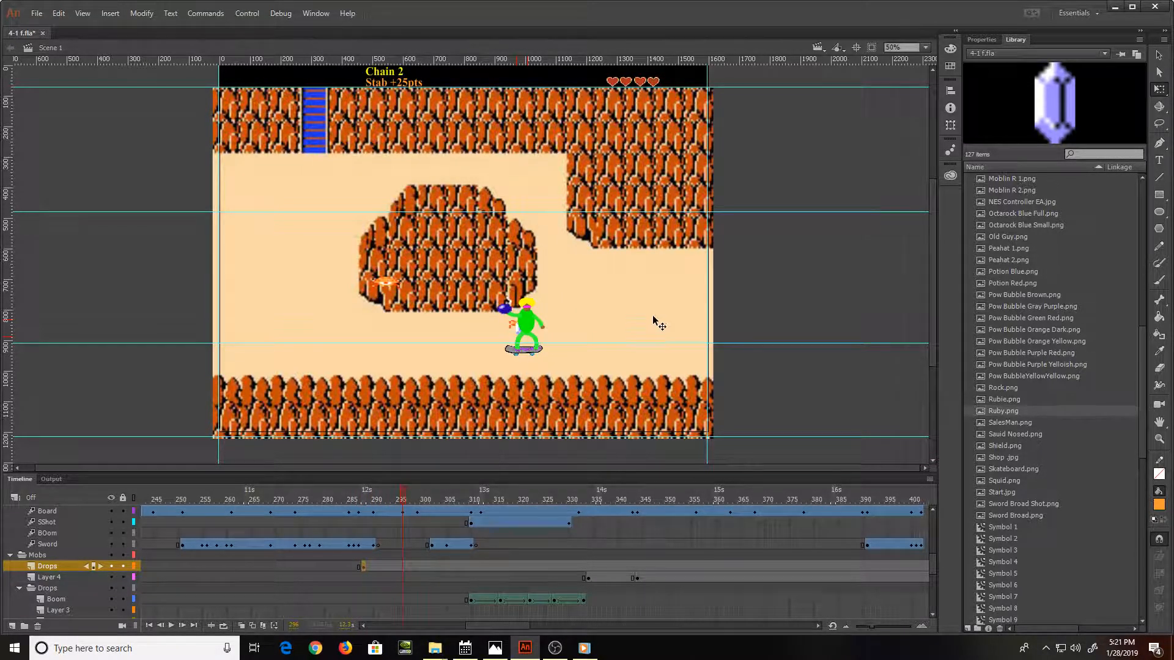
{"action": "left_click", "coordinate": [401, 564]}
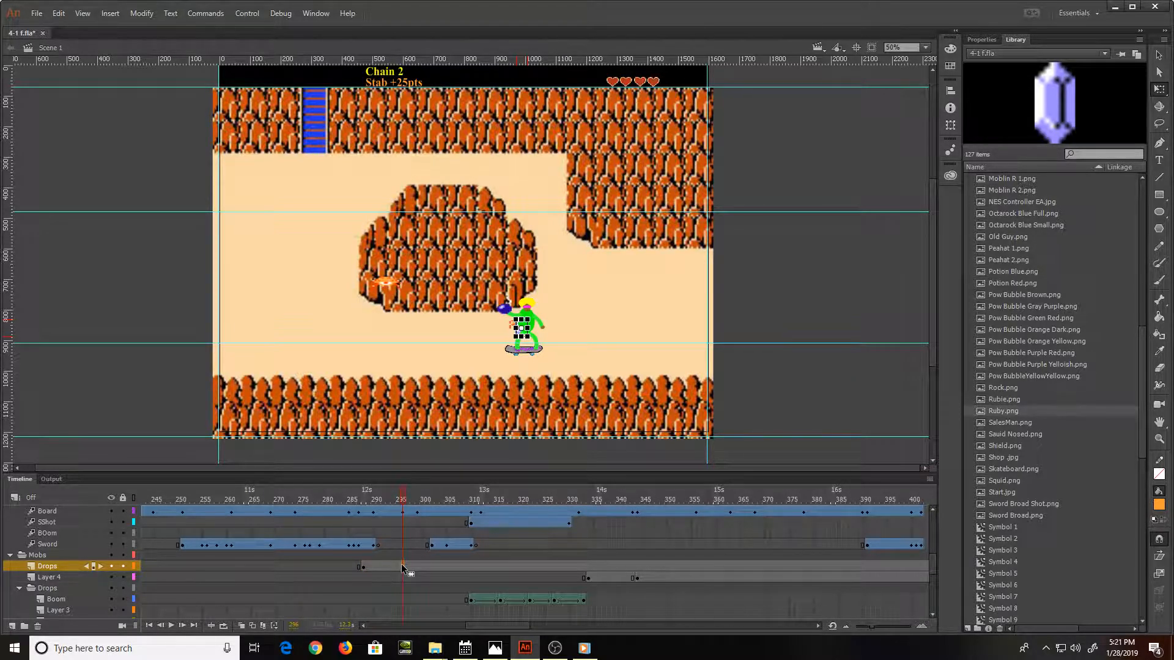
{"action": "key", "text": "F6"}
Step: Extend the Gold layer's counter to frame 296 with a keyframe
{"action": "scroll", "coordinate": [394, 498], "scroll_direction": "up", "scroll_amount": 5}
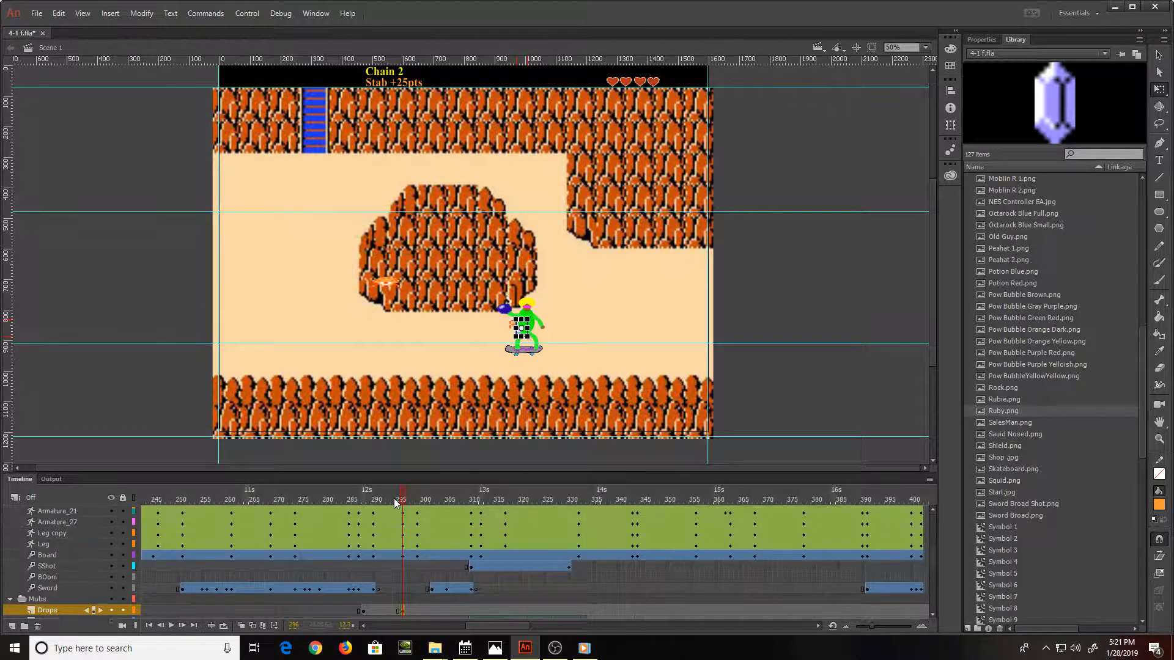
{"action": "scroll", "coordinate": [394, 498], "scroll_direction": "up", "scroll_amount": 3}
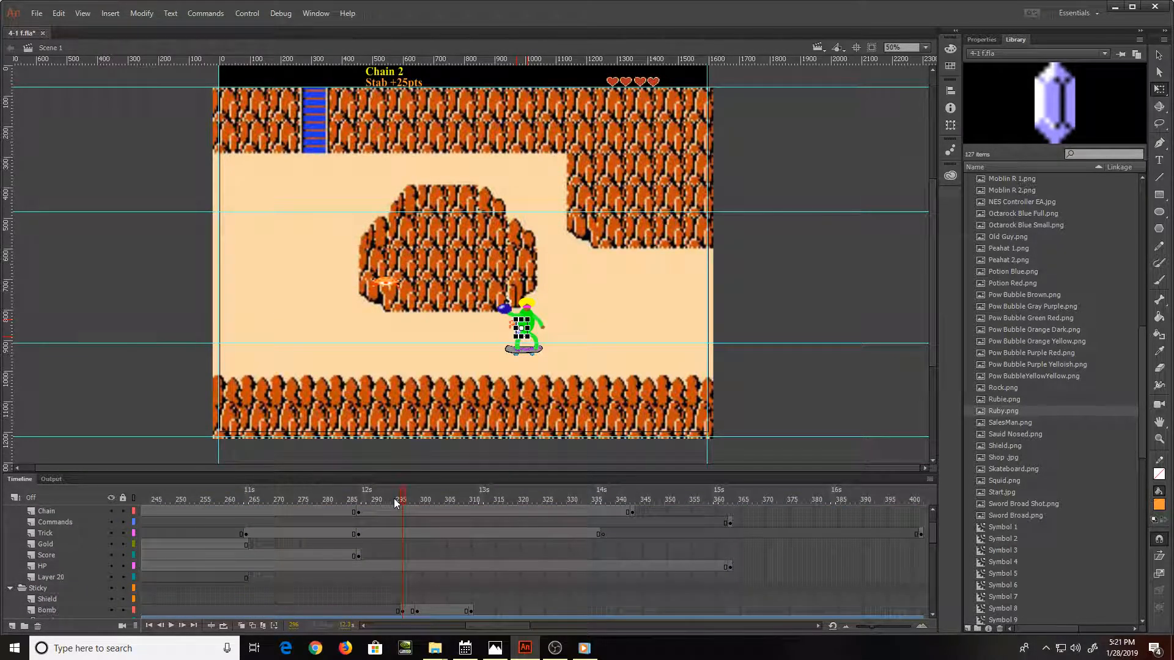
{"action": "left_click", "coordinate": [403, 544]}
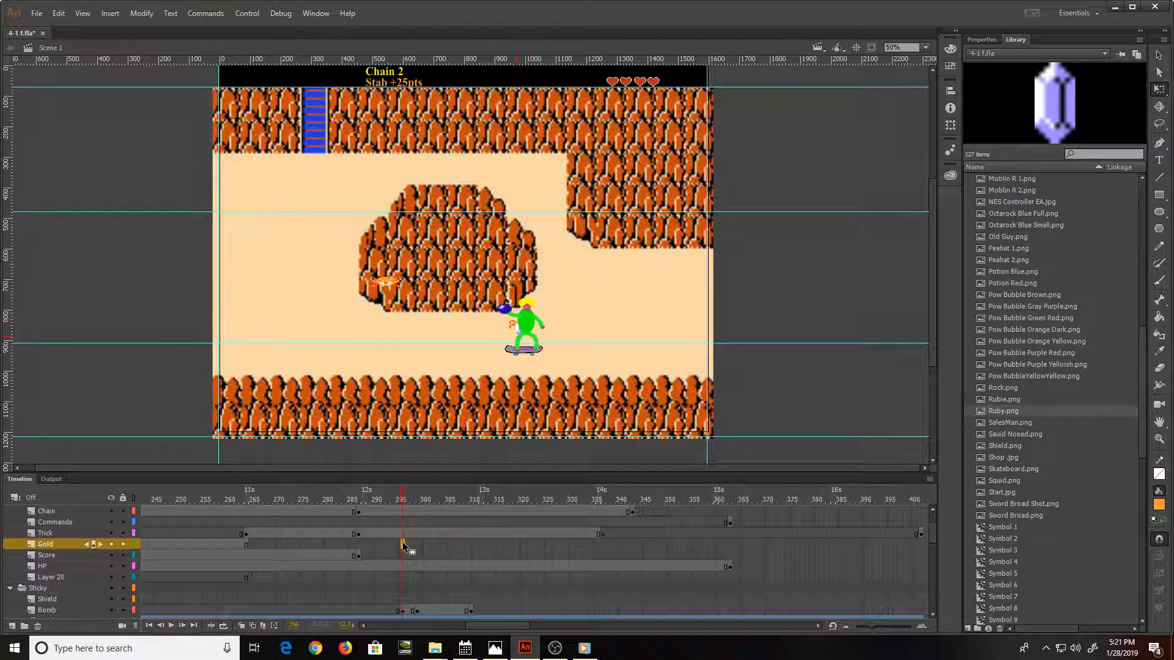
{"action": "key", "text": "F5"}
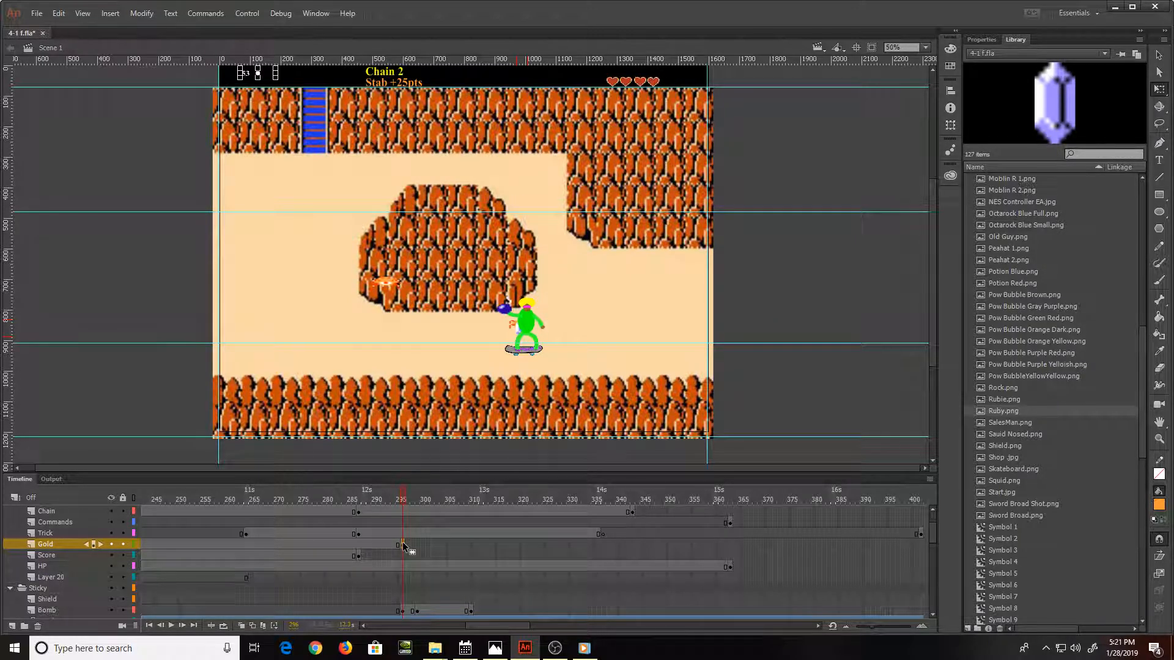
Step: Change the gold counter on the Gold layer's frame 296 keyframe to 56
{"action": "key", "text": "ctrl+equal"}
{"action": "key", "text": "ctrl+equal"}
{"action": "key", "text": "ctrl+equal"}
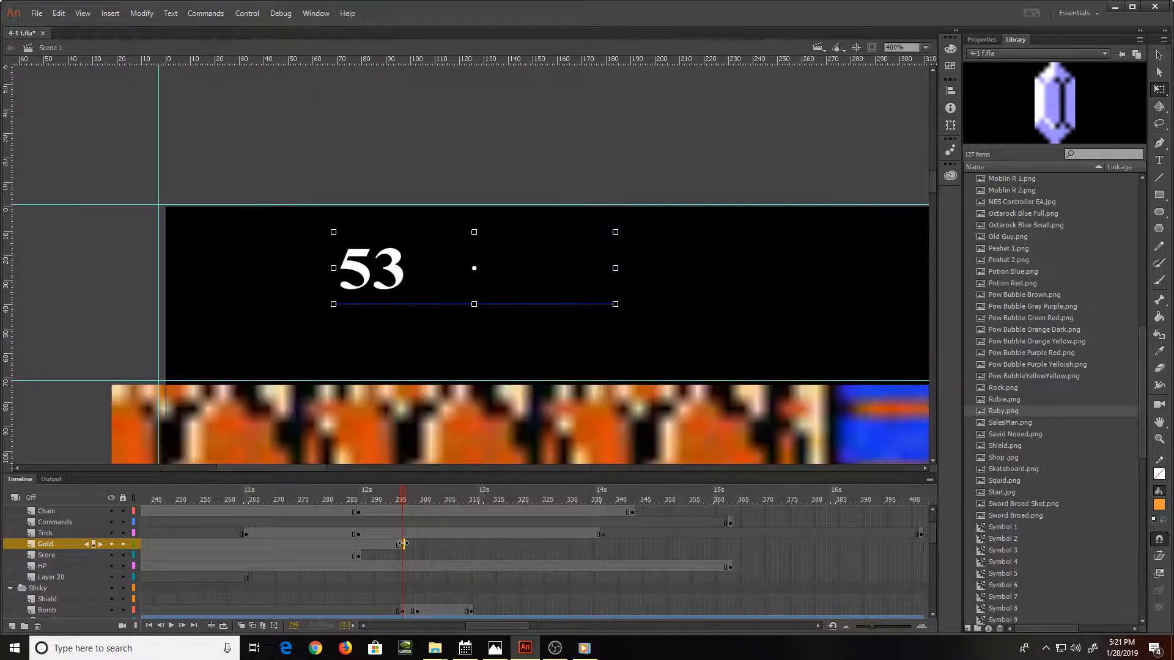
{"action": "key", "text": "t"}
{"action": "left_click", "coordinate": [406, 266]}
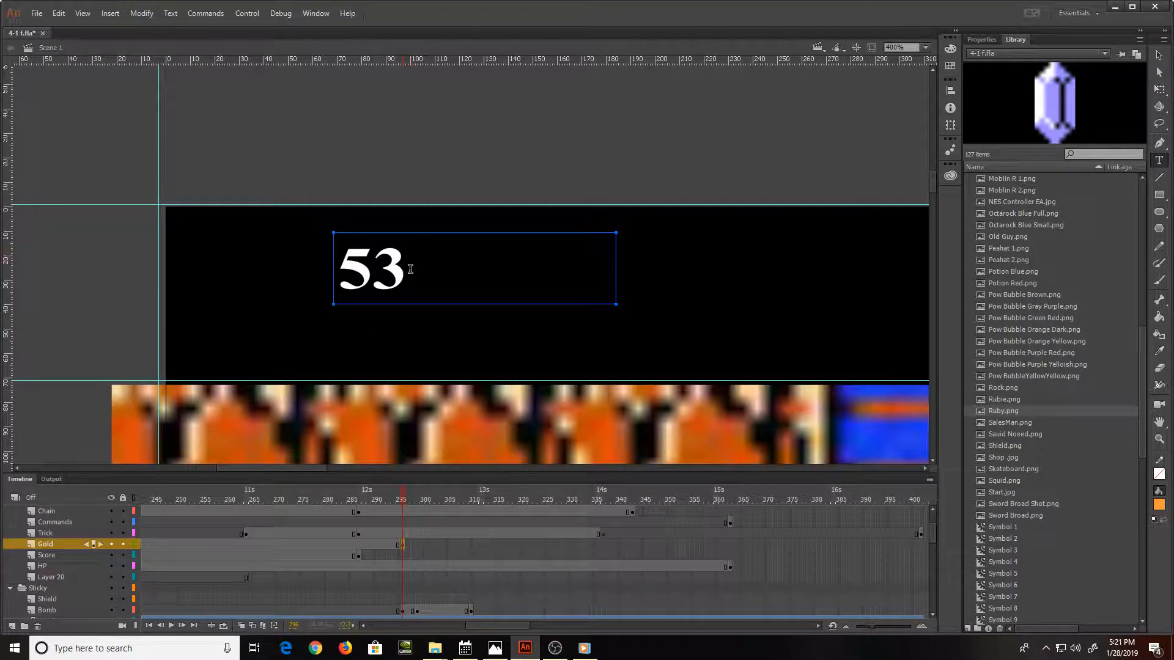
{"action": "left_click_drag", "start_coordinate": [405, 269], "coordinate": [381, 278]}
{"action": "type", "text": "6"}
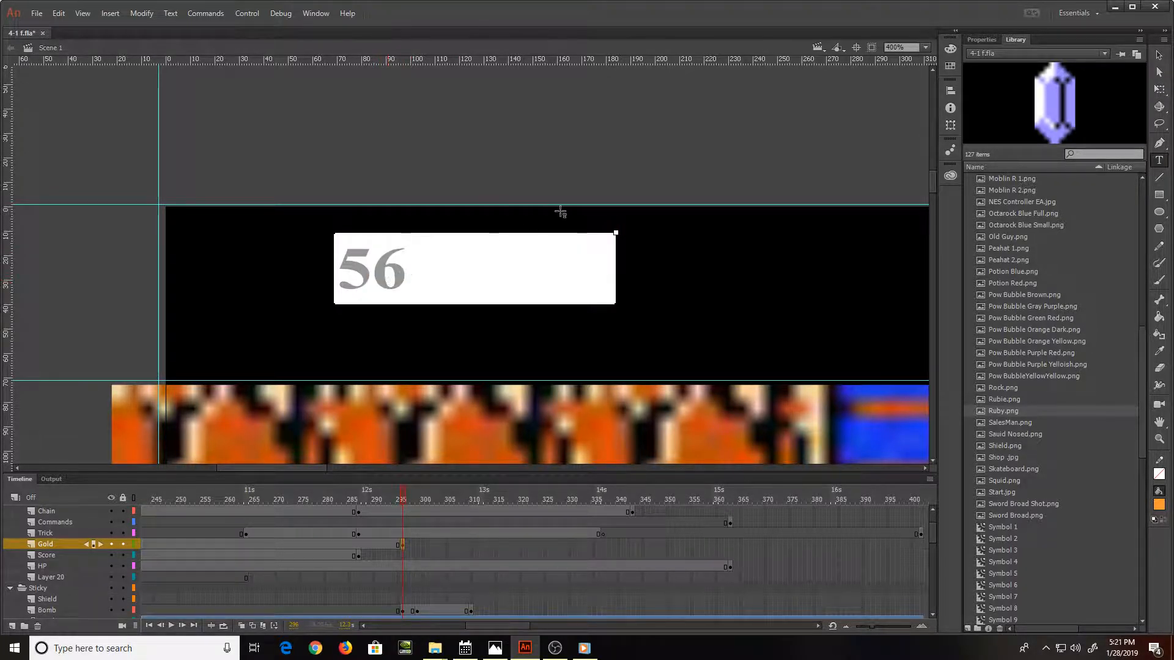
{"action": "left_click", "coordinate": [1159, 90]}
{"action": "key", "text": "ctrl+minus"}
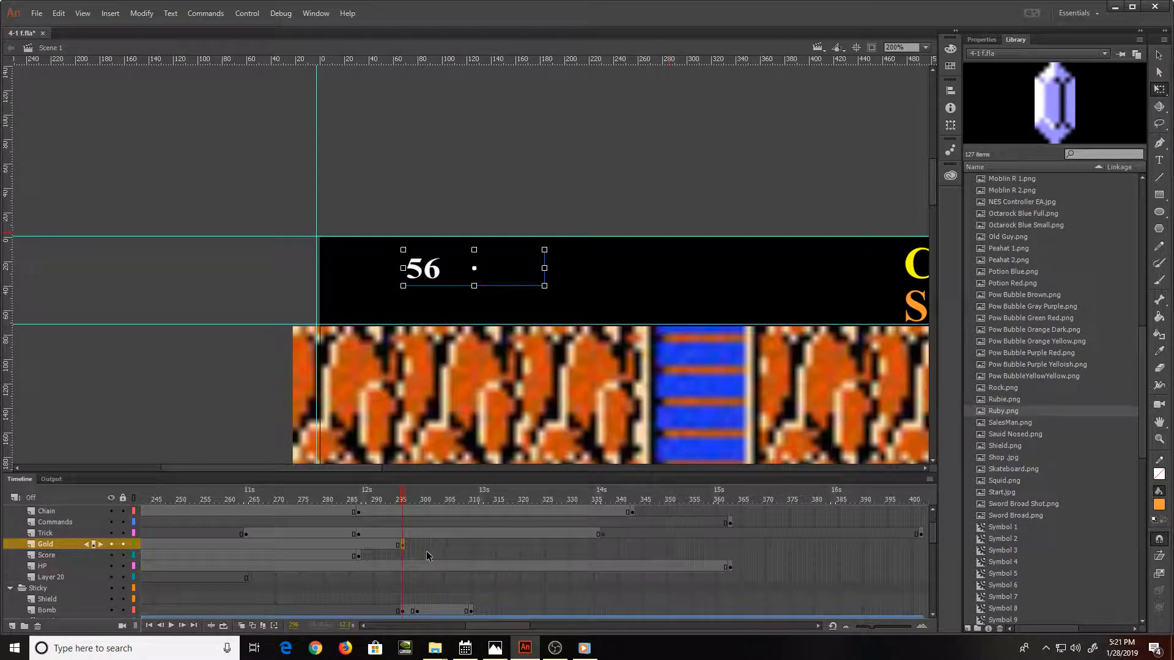
Step: Add a keyframe to the Commands layer at frame 296 and reuse the "HP Max Increased" message from that layer's last keyframe there
{"action": "scroll", "coordinate": [422, 535], "scroll_direction": "up", "scroll_amount": 2}
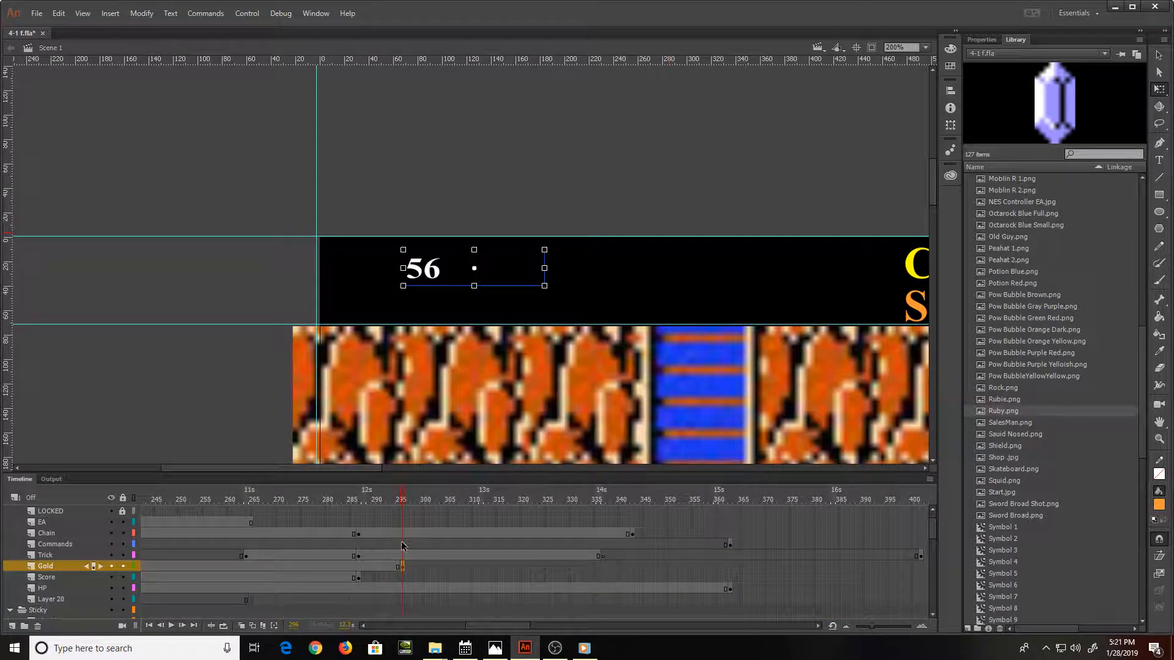
{"action": "left_click", "coordinate": [402, 542]}
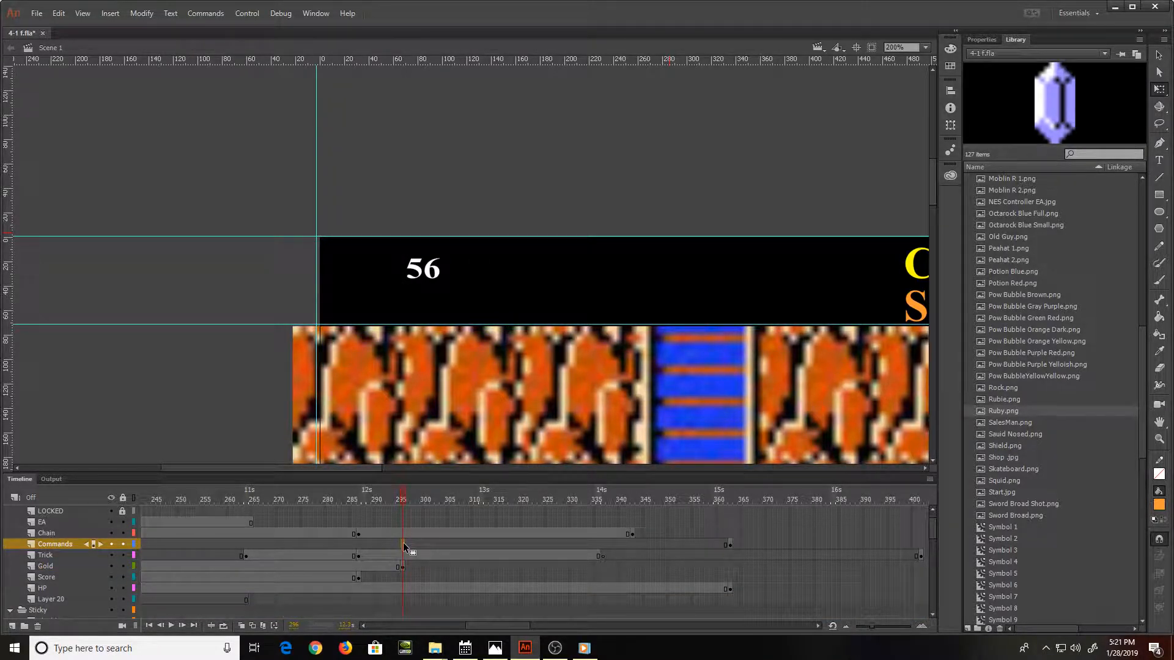
{"action": "left_click", "coordinate": [731, 545]}
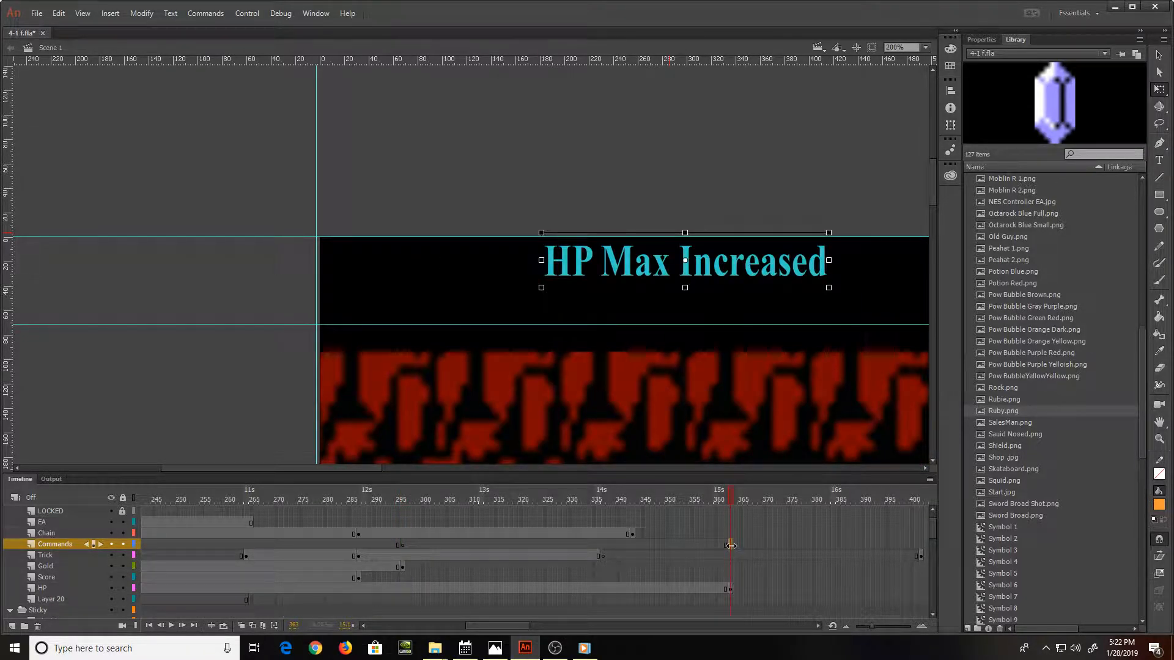
{"action": "left_click", "coordinate": [413, 544]}
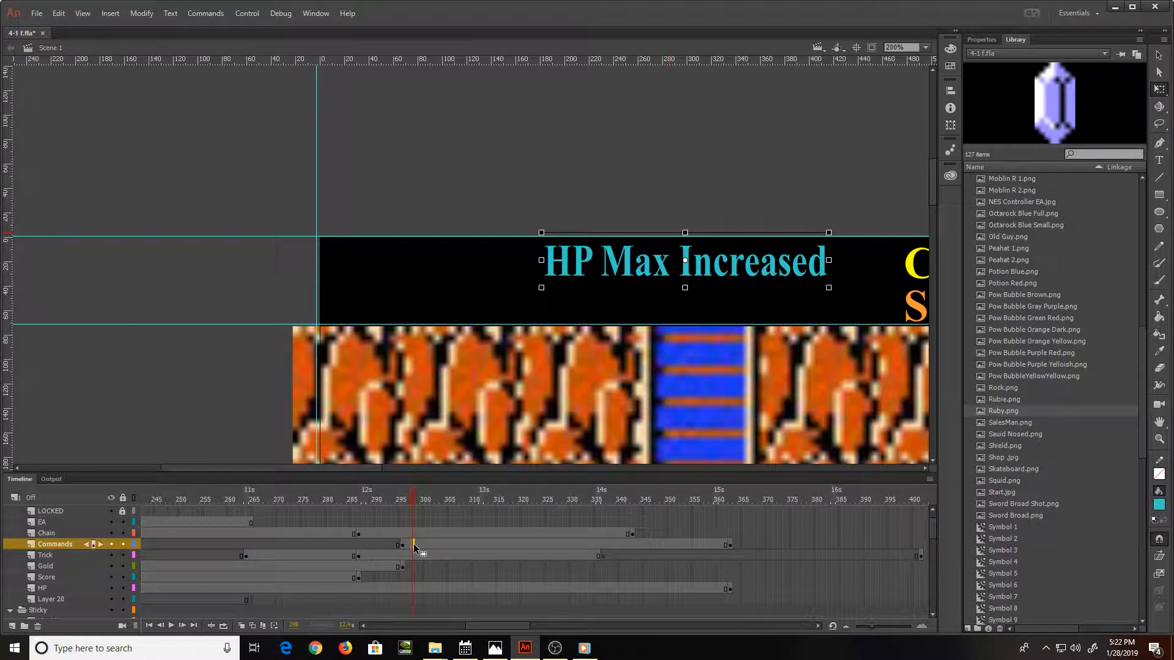
Step: Rewrite the message copied to the Commands layer at frame 296 as "Gold Acquired"
{"action": "key", "text": "t"}
{"action": "left_click", "coordinate": [672, 261]}
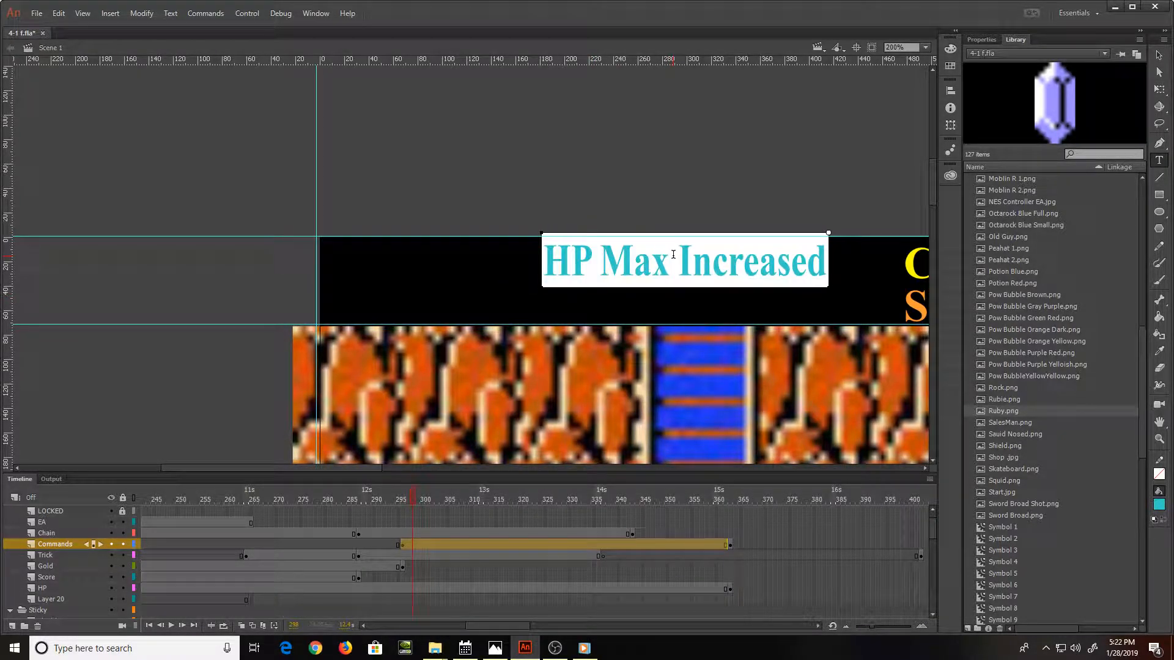
{"action": "key", "text": "ctrl+a"}
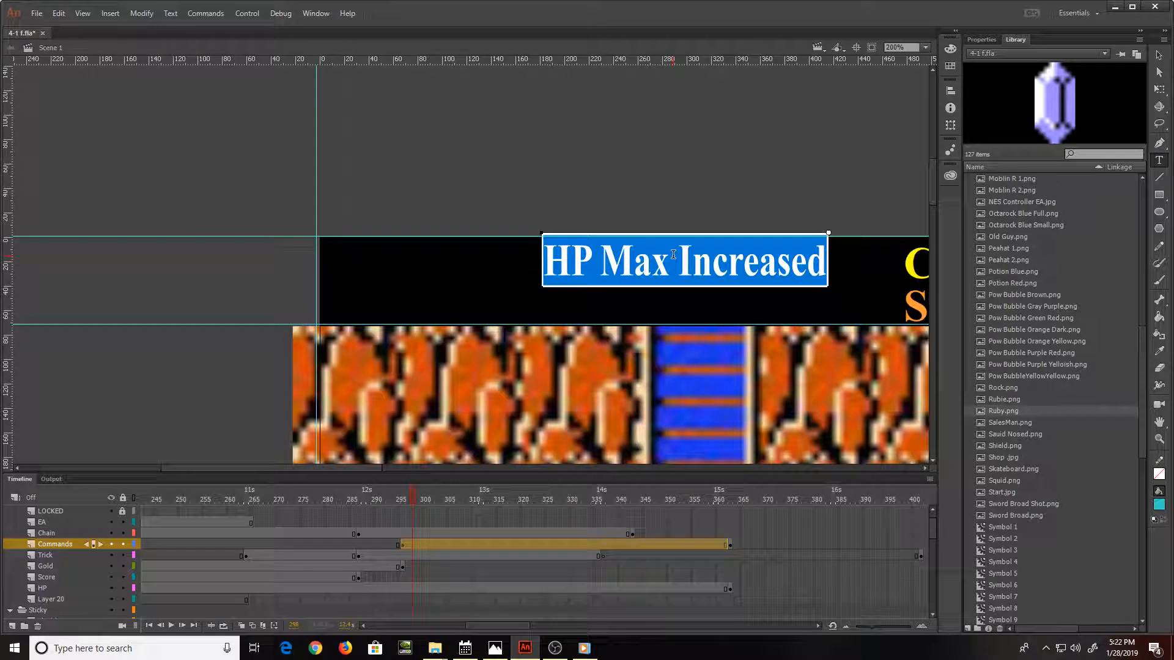
{"action": "type", "text": "Gold Acquired"}
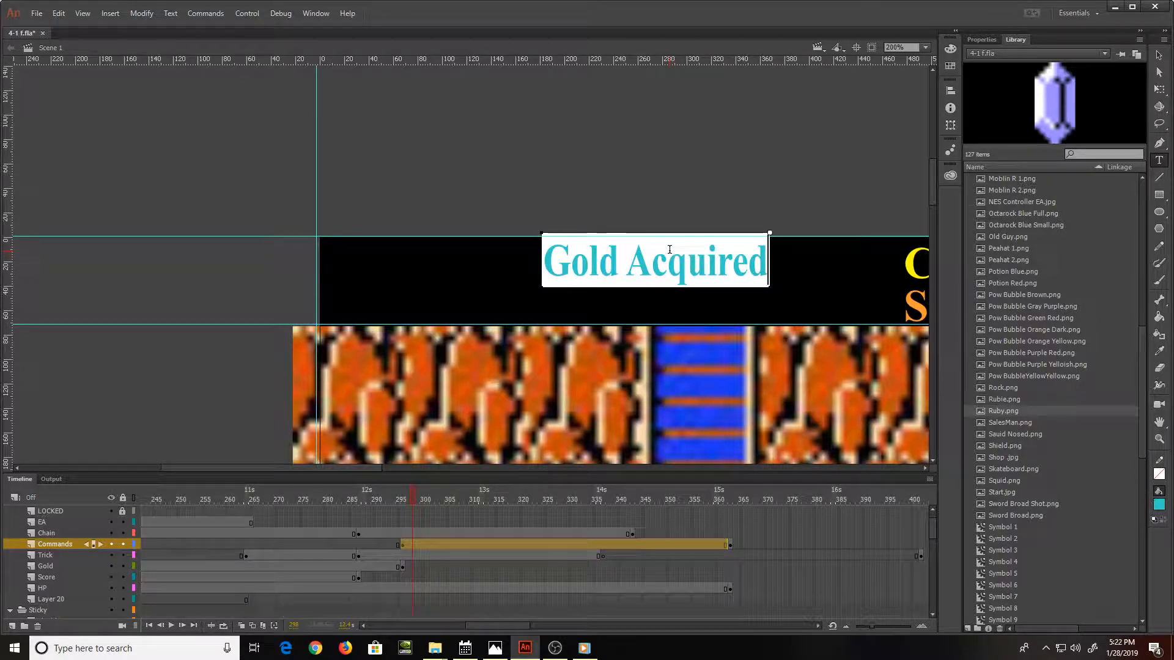
Step: End the "Gold Acquired" message with a blank keyframe on the Commands layer at frame 354 and save the file
{"action": "left_click", "coordinate": [686, 533]}
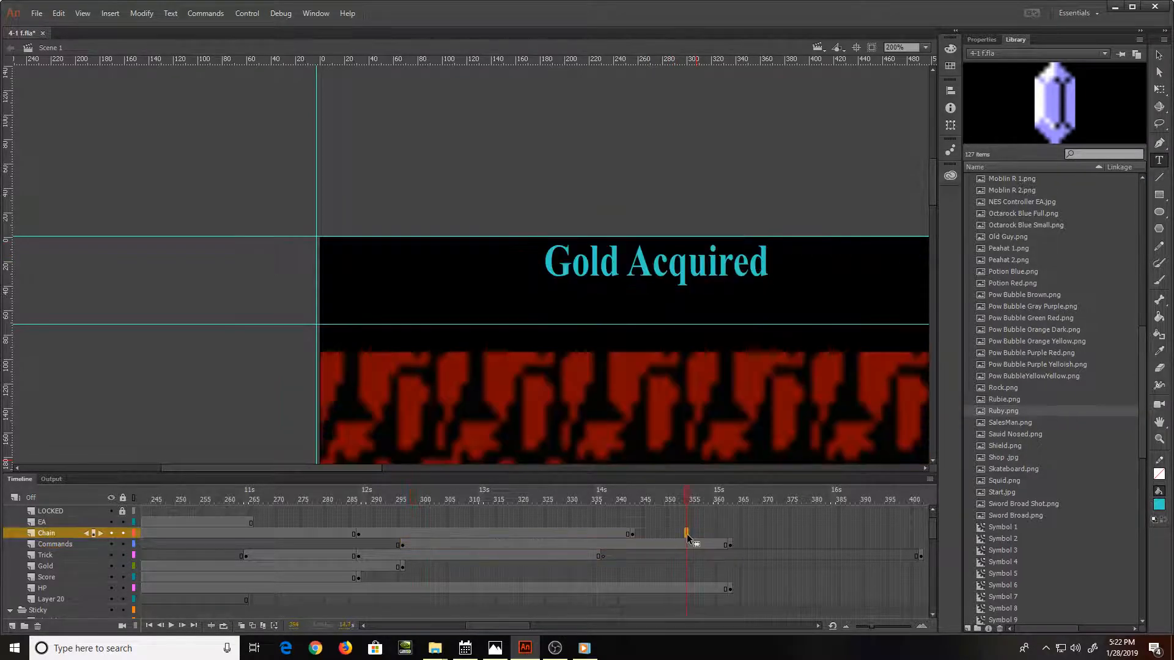
{"action": "left_click", "coordinate": [685, 545]}
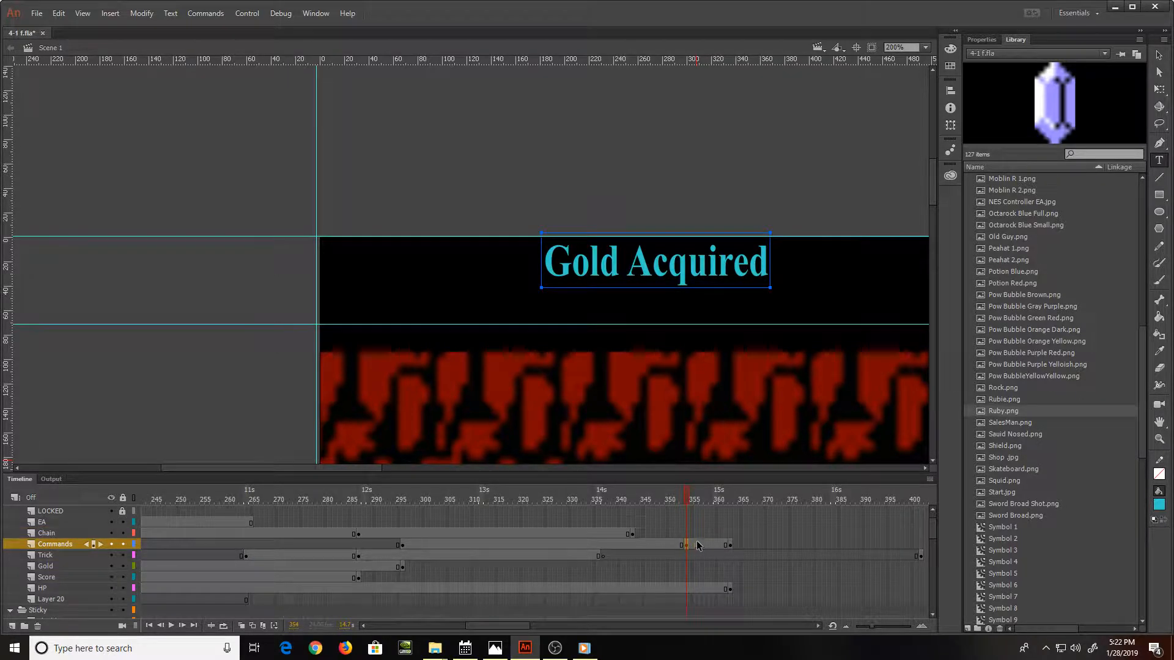
{"action": "key", "text": "F7"}
{"action": "left_click", "coordinate": [699, 545]}
{"action": "key", "text": "ctrl+s"}
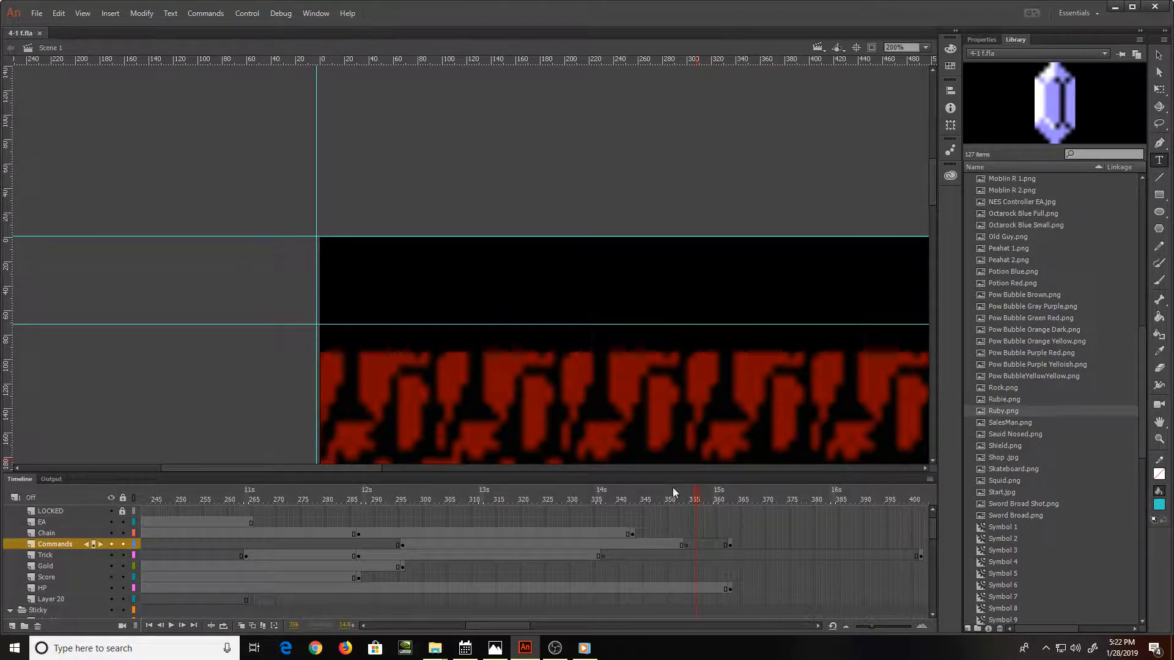
Step: Delete the ruby from the Drops layer from frame 296 onward, so it disappears once collected, and save the file
{"action": "key", "text": "ctrl+minus"}
{"action": "key", "text": "ctrl+minus"}
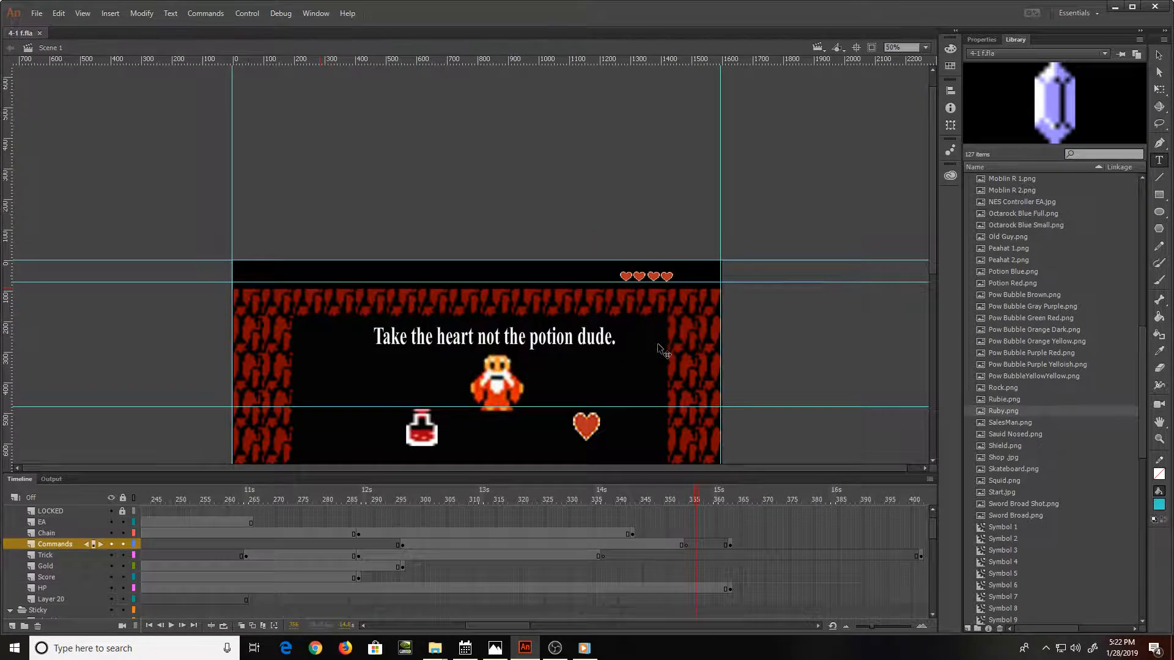
{"action": "scroll", "coordinate": [654, 339], "scroll_direction": "down", "scroll_amount": 3}
{"action": "scroll", "coordinate": [654, 340], "scroll_direction": "down", "scroll_amount": 3}
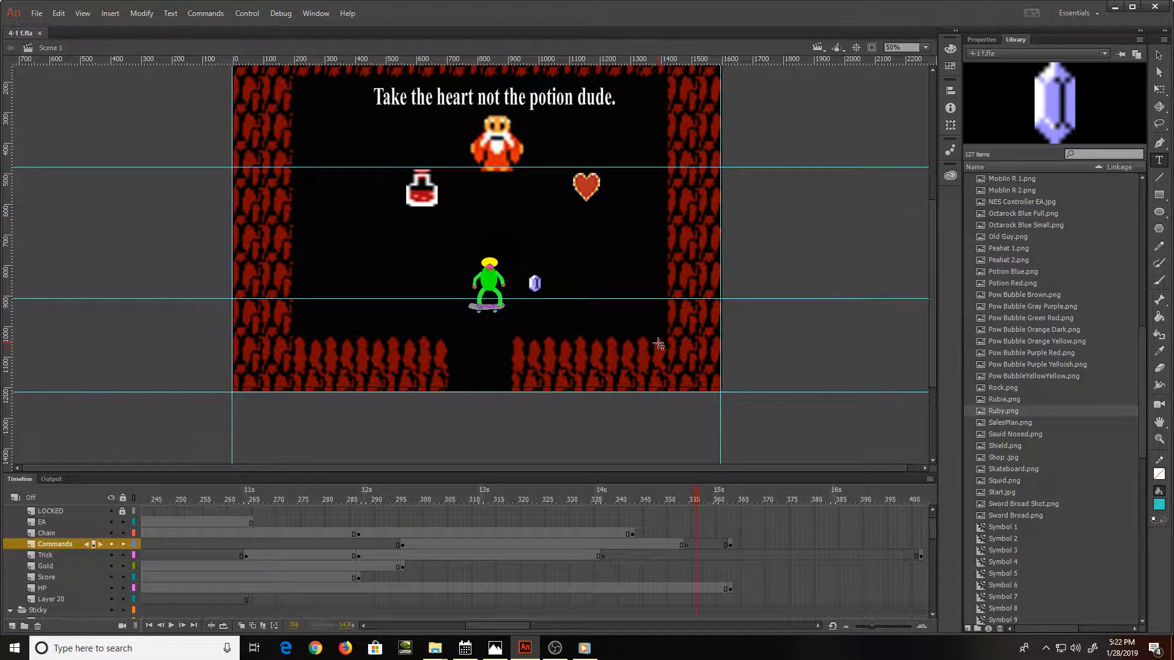
{"action": "key", "text": "q"}
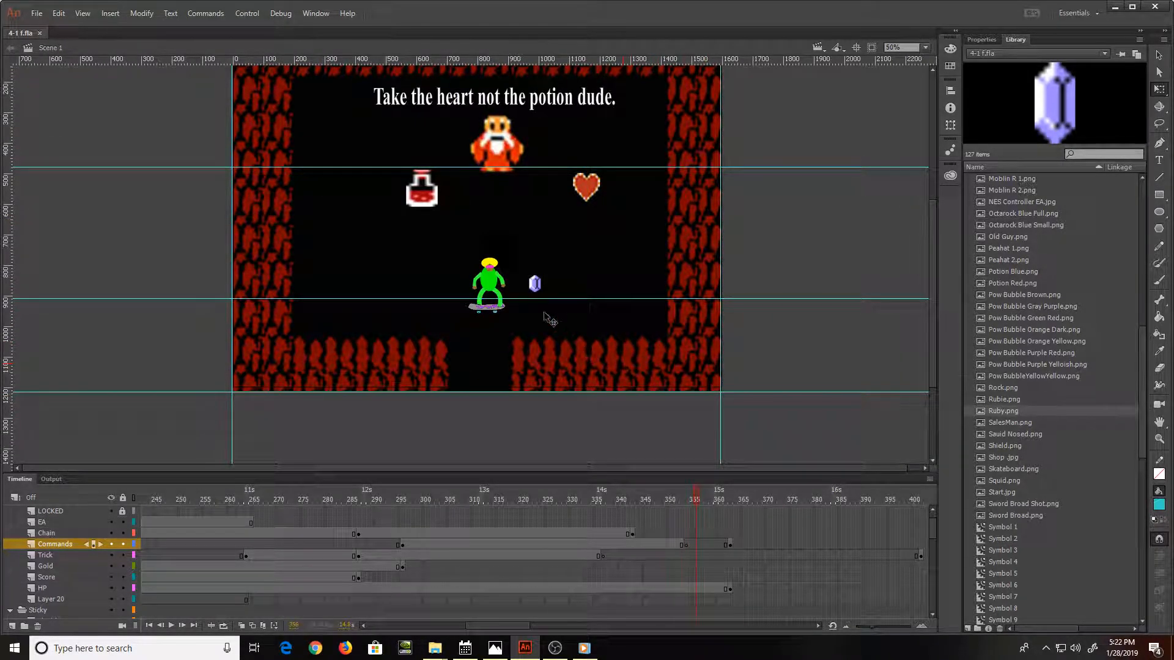
{"action": "left_click", "coordinate": [535, 284]}
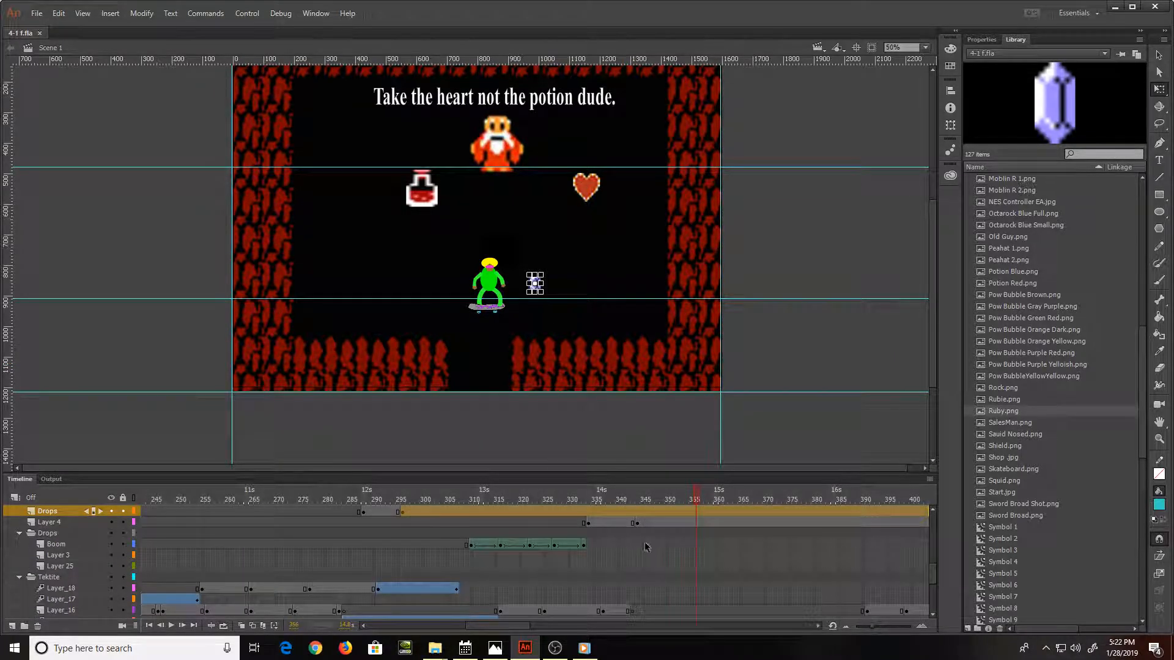
{"action": "left_click", "coordinate": [398, 511]}
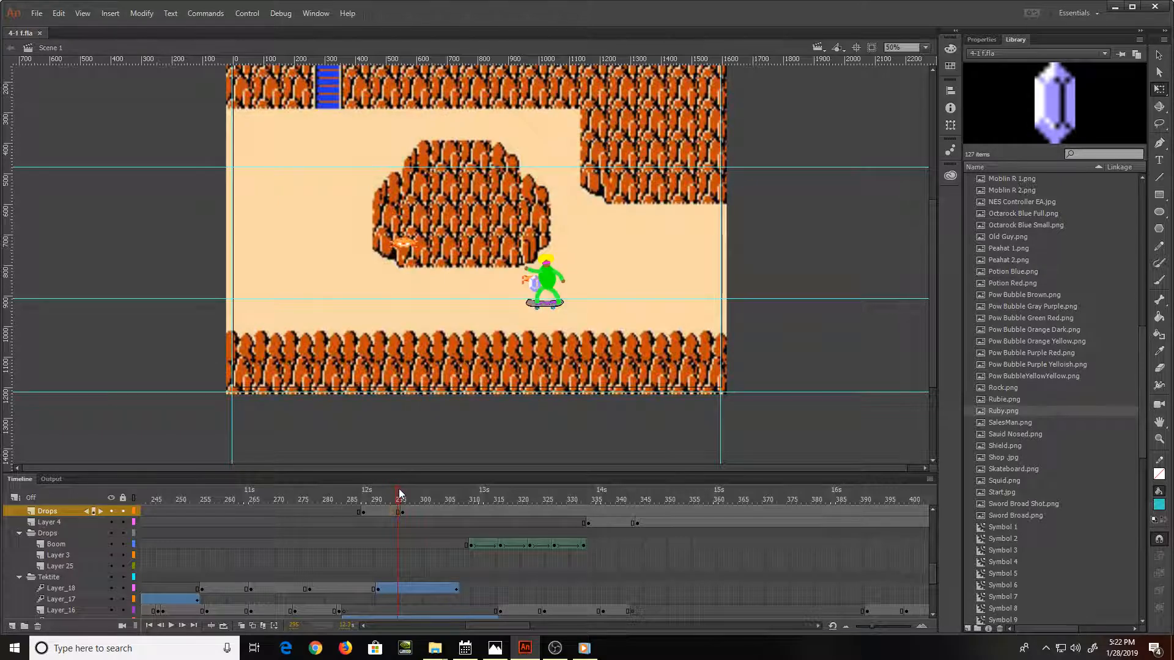
{"action": "left_click", "coordinate": [414, 512]}
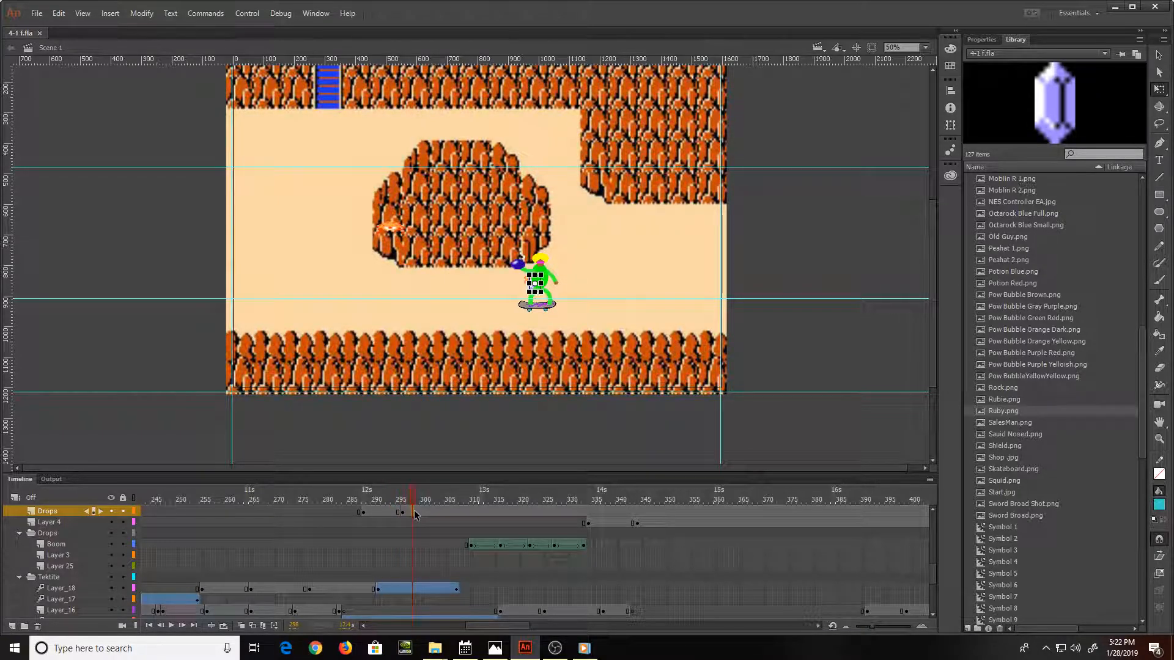
{"action": "key", "text": "Delete"}
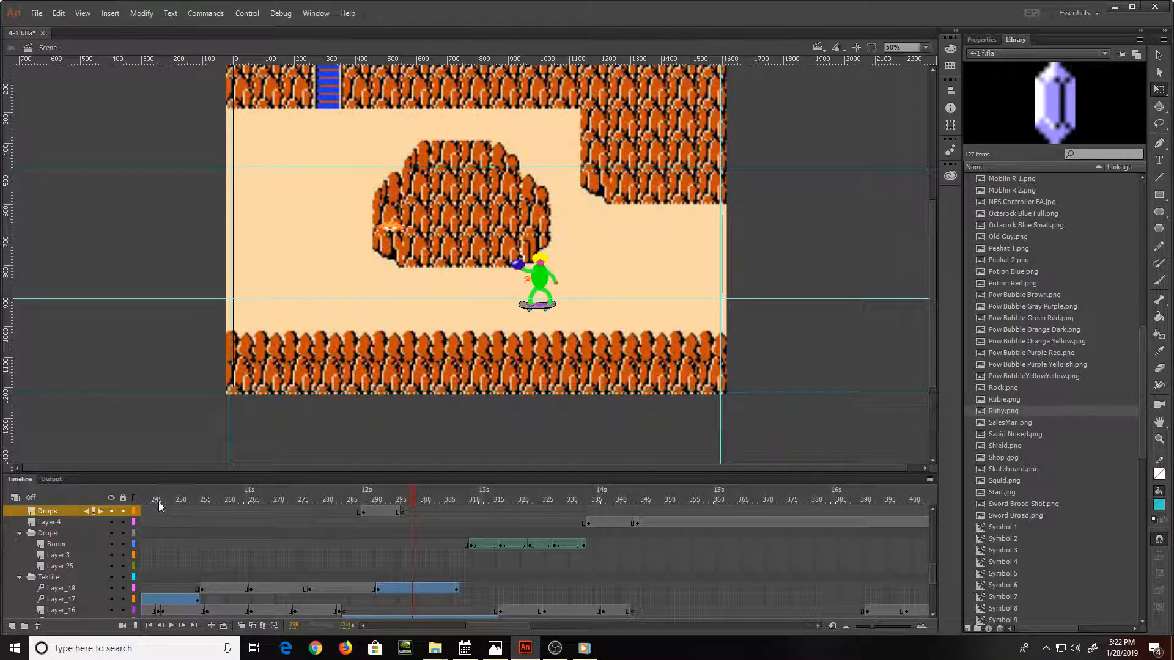
{"action": "key", "text": "ctrl+s"}
Step: Review the following action, return to frame 310, where the skater thrusts his sword, and add a keyframe to the EA layer there
{"action": "key", "text": "Return"}
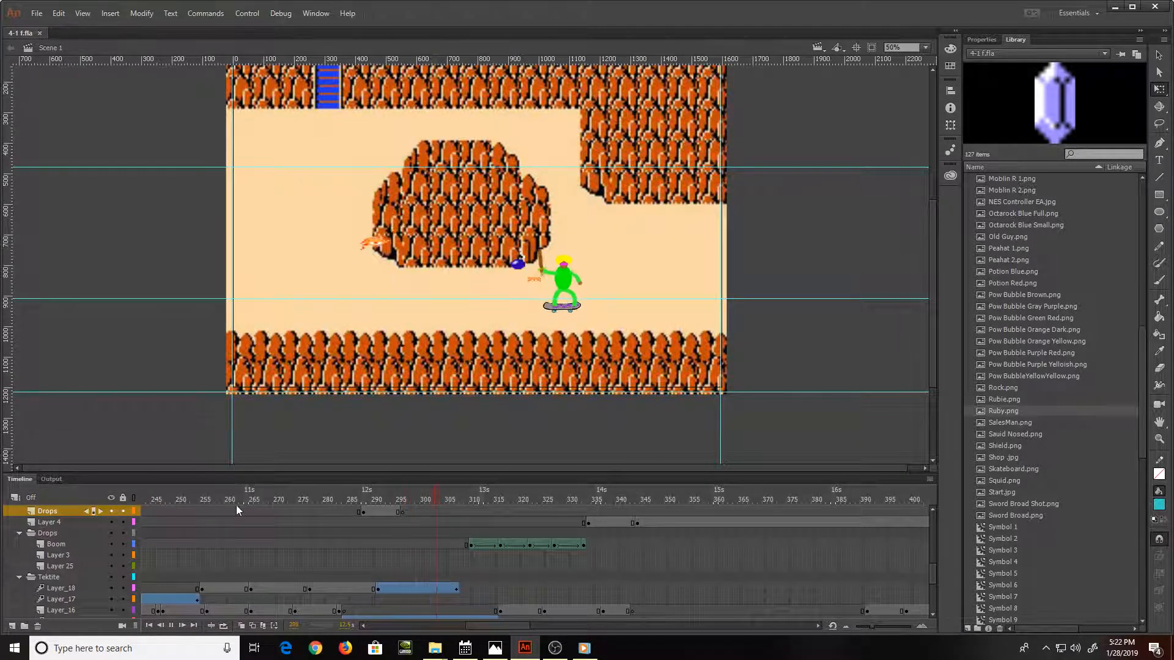
{"action": "key", "text": "Return"}
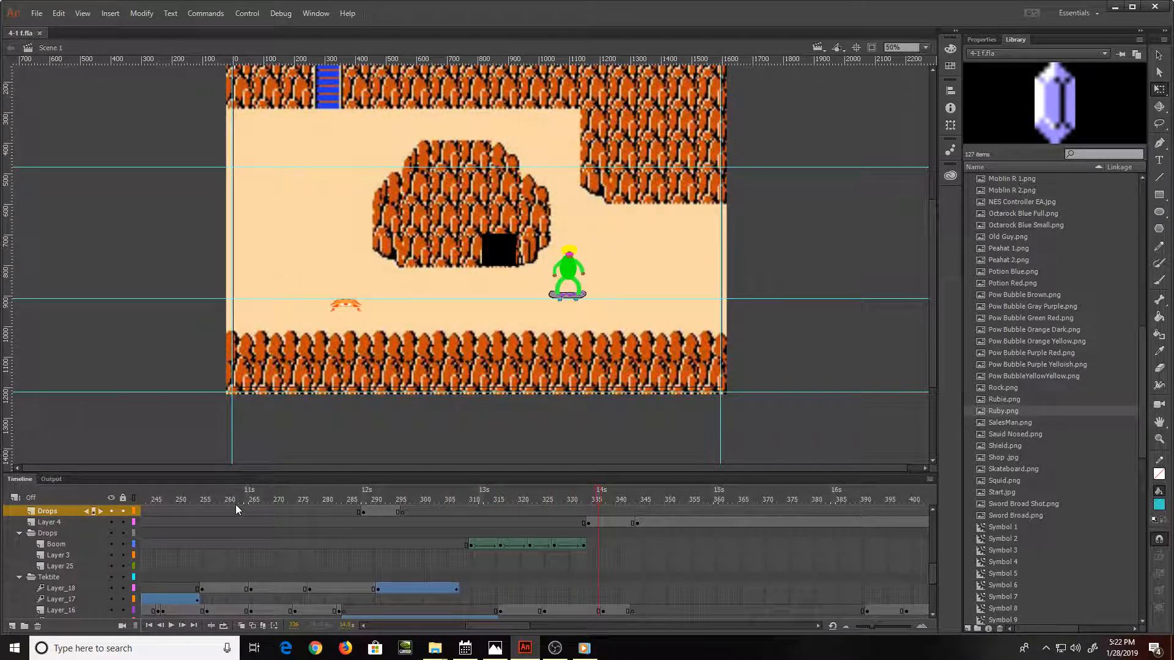
{"action": "key", "text": "comma"}
{"action": "key", "text": "comma"}
{"action": "key", "text": "comma"}
{"action": "key", "text": "comma"}
{"action": "key", "text": "comma"}
{"action": "key", "text": "comma"}
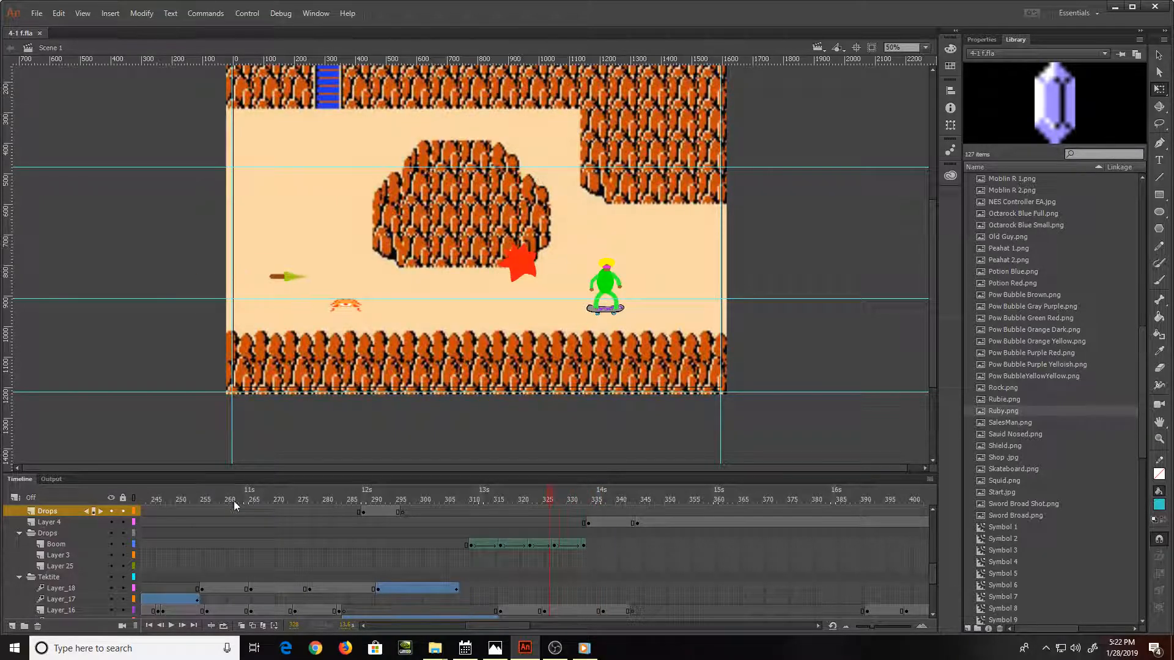
{"action": "scroll", "coordinate": [375, 547], "scroll_direction": "up", "scroll_amount": 4}
{"action": "scroll", "coordinate": [375, 546], "scroll_direction": "up", "scroll_amount": 5}
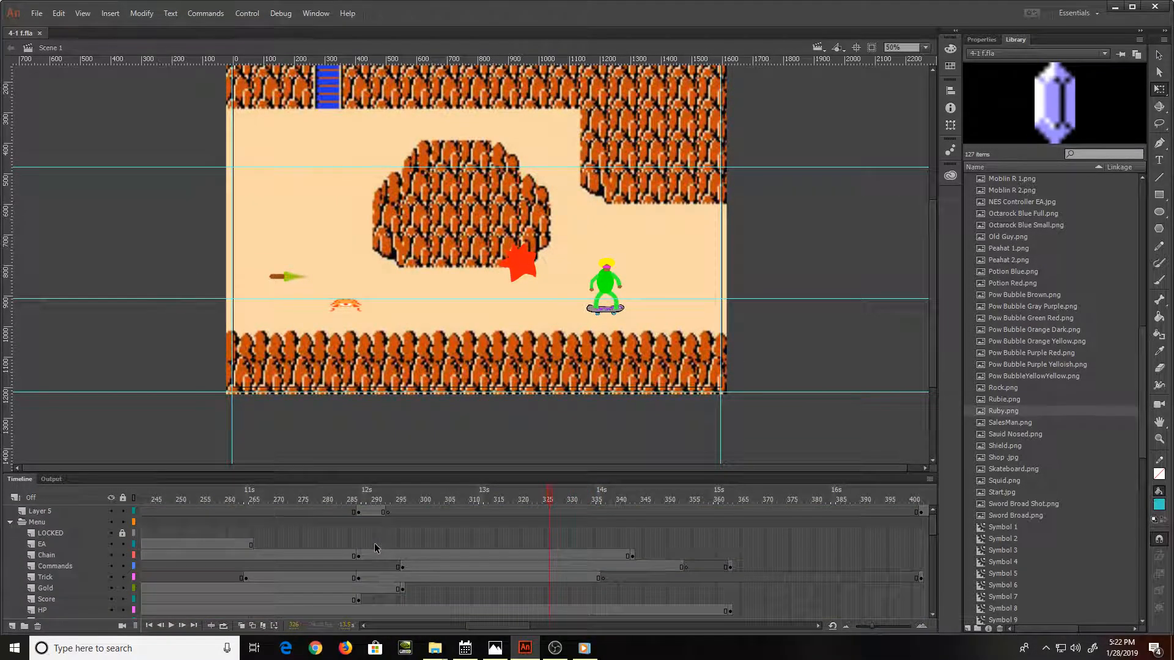
{"action": "key", "text": "comma"}
{"action": "key", "text": "comma"}
{"action": "key", "text": "comma"}
{"action": "key", "text": "comma"}
{"action": "key", "text": "comma"}
{"action": "key", "text": "comma"}
{"action": "key", "text": "comma"}
{"action": "key", "text": "comma"}
{"action": "key", "text": "comma"}
{"action": "key", "text": "comma"}
{"action": "key", "text": "comma"}
{"action": "key", "text": "comma"}
{"action": "key", "text": "comma"}
{"action": "key", "text": "comma"}
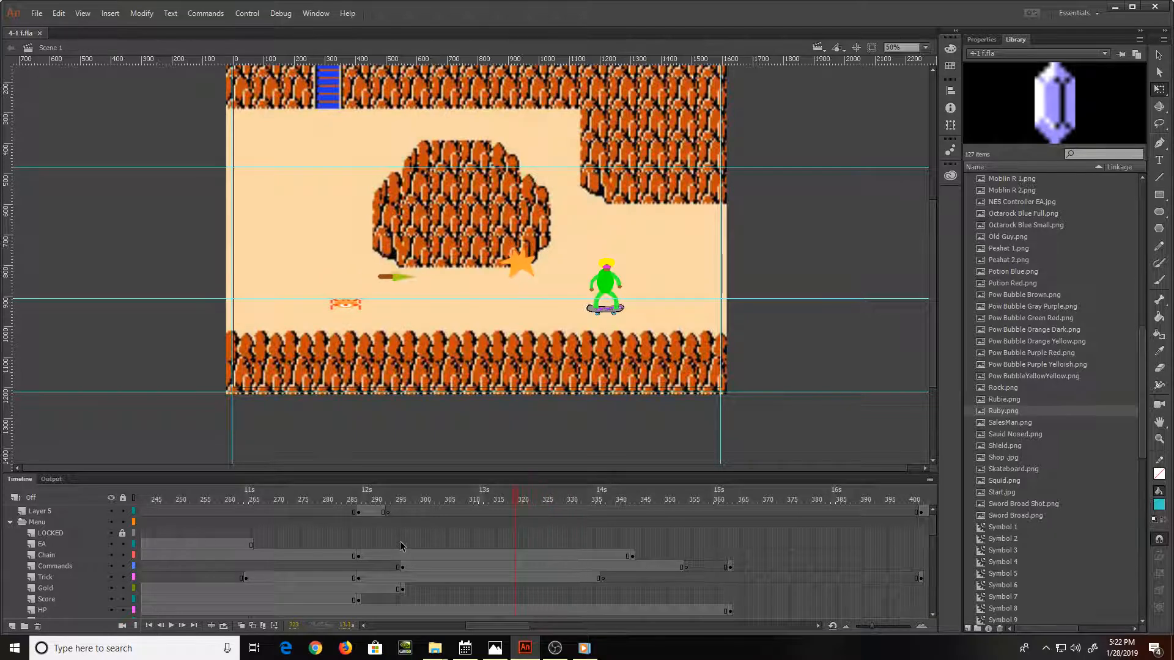
{"action": "key", "text": "comma"}
{"action": "key", "text": "comma"}
{"action": "key", "text": "comma"}
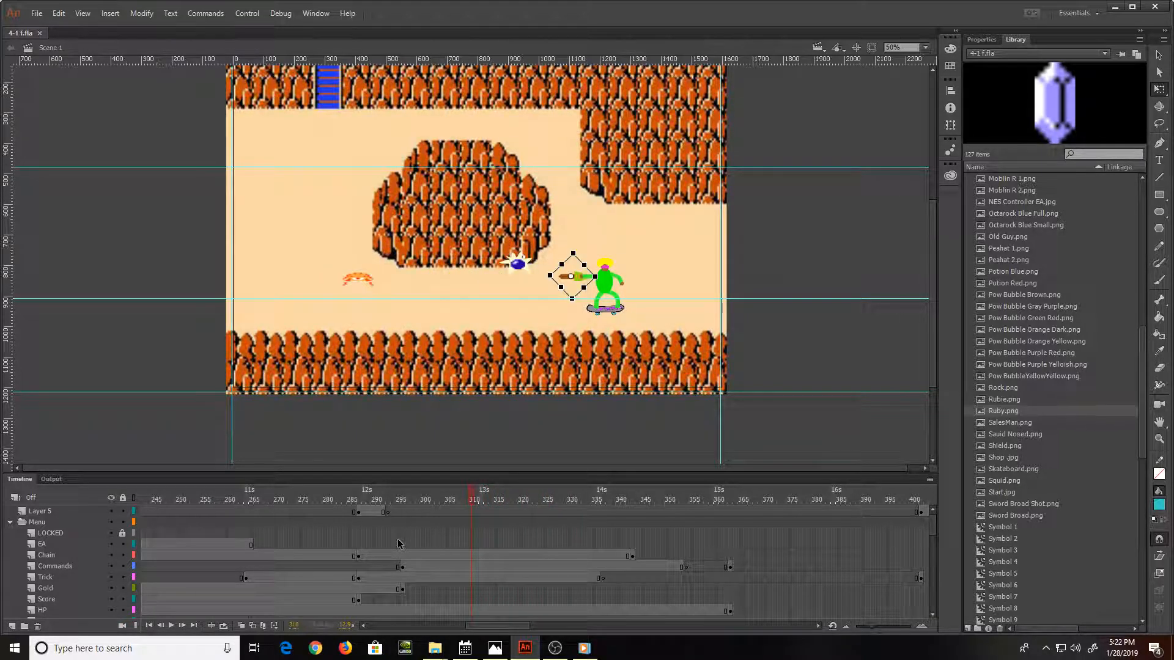
{"action": "left_click", "coordinate": [472, 554]}
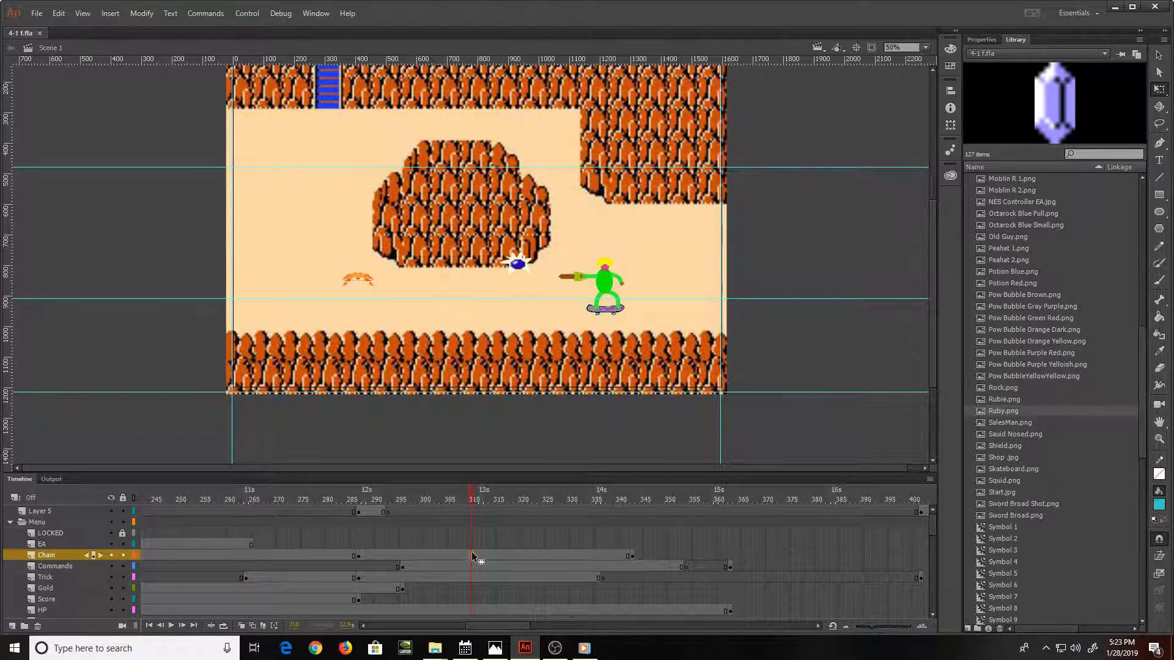
{"action": "left_click", "coordinate": [471, 544]}
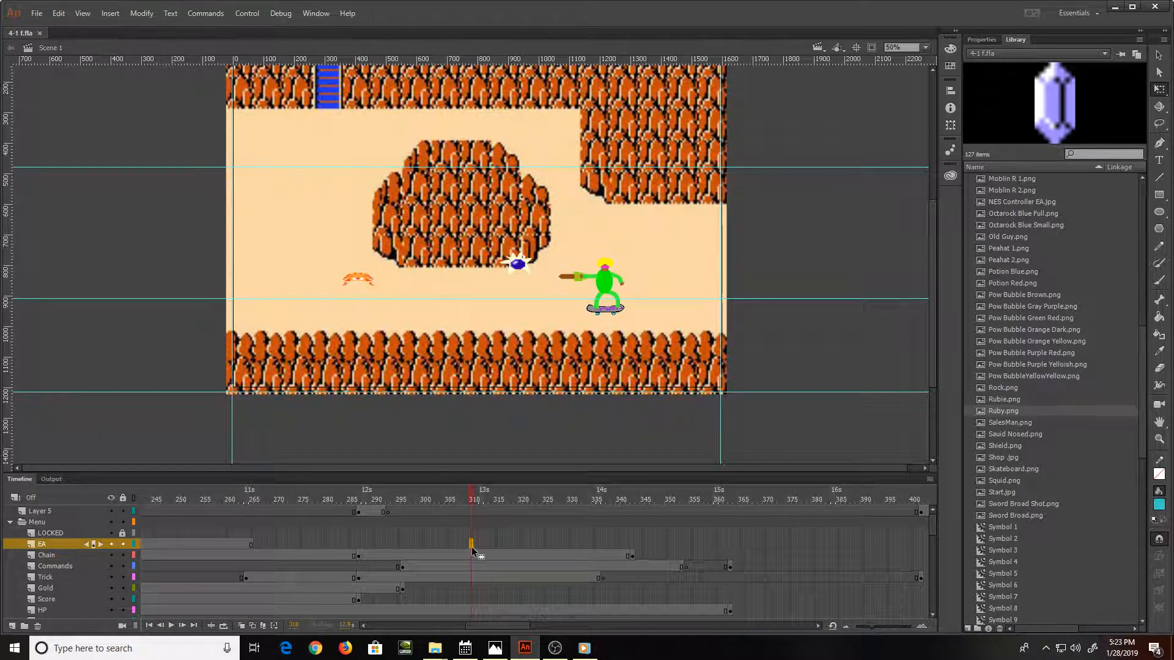
{"action": "key", "text": "F5"}
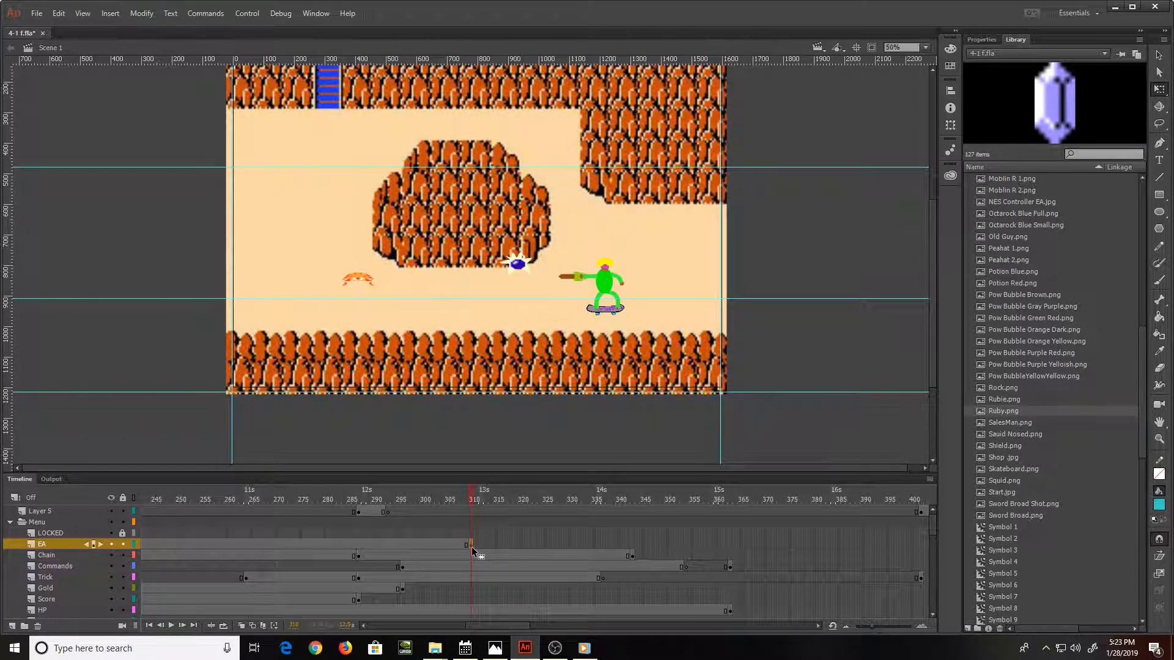
Step: Change the percentage on the EA layer's frame 310 keyframe to 78% and save the file
{"action": "key", "text": "ctrl+="}
{"action": "key", "text": "ctrl+="}
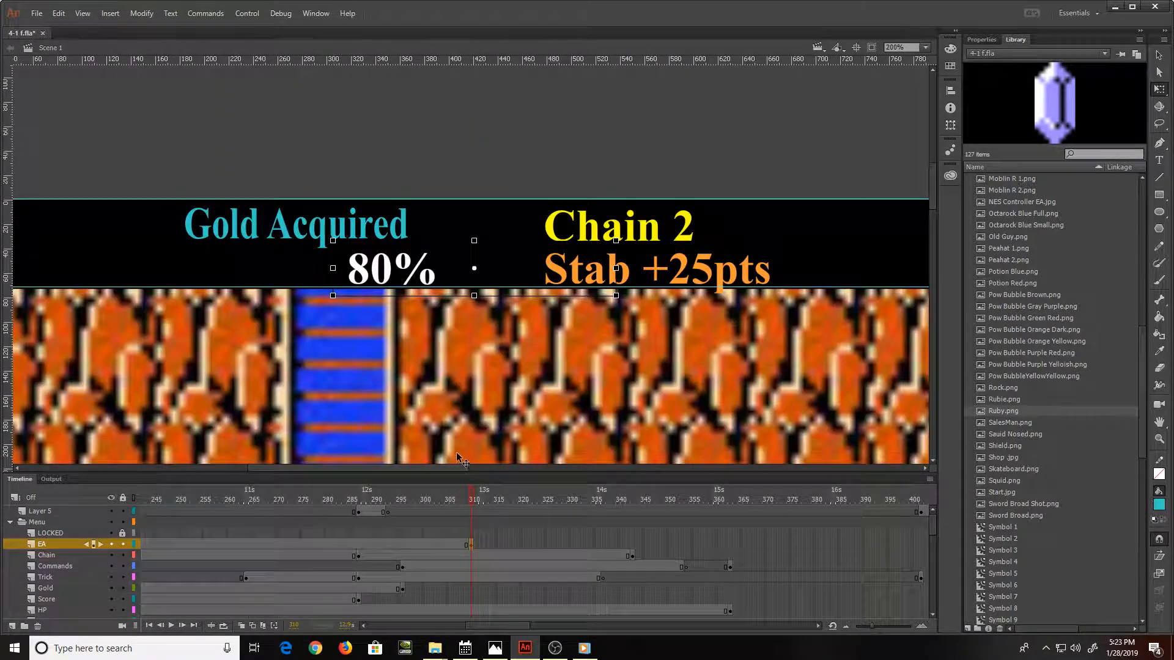
{"action": "key", "text": "t"}
{"action": "left_click_drag", "start_coordinate": [390, 269], "coordinate": [348, 267]}
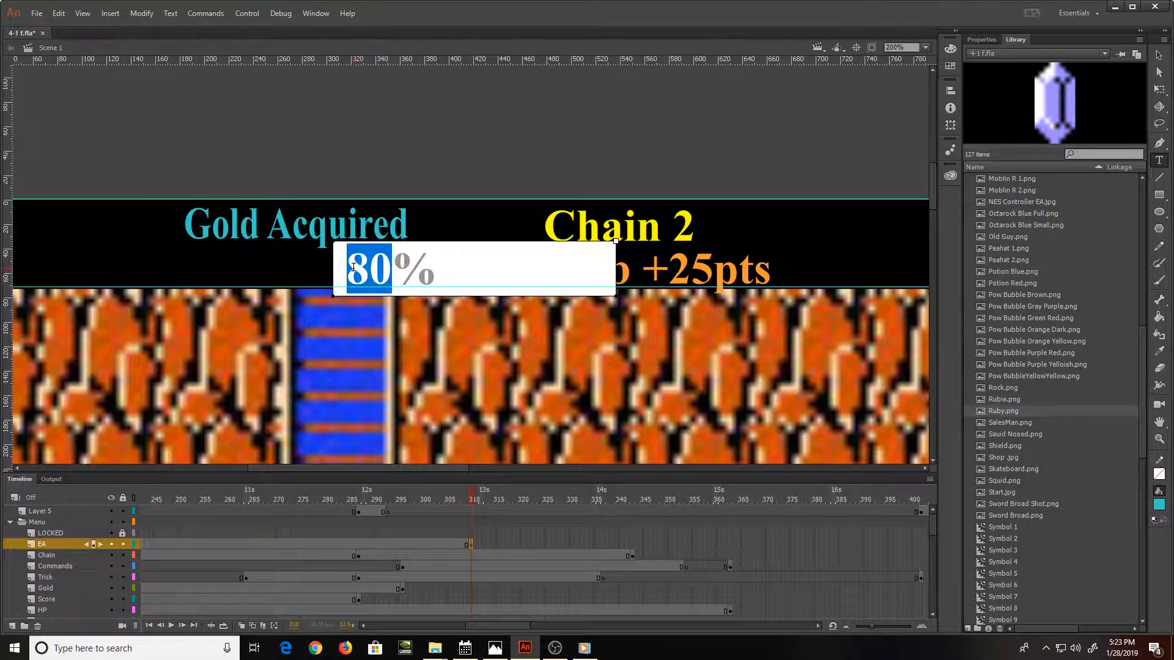
{"action": "type", "text": "78"}
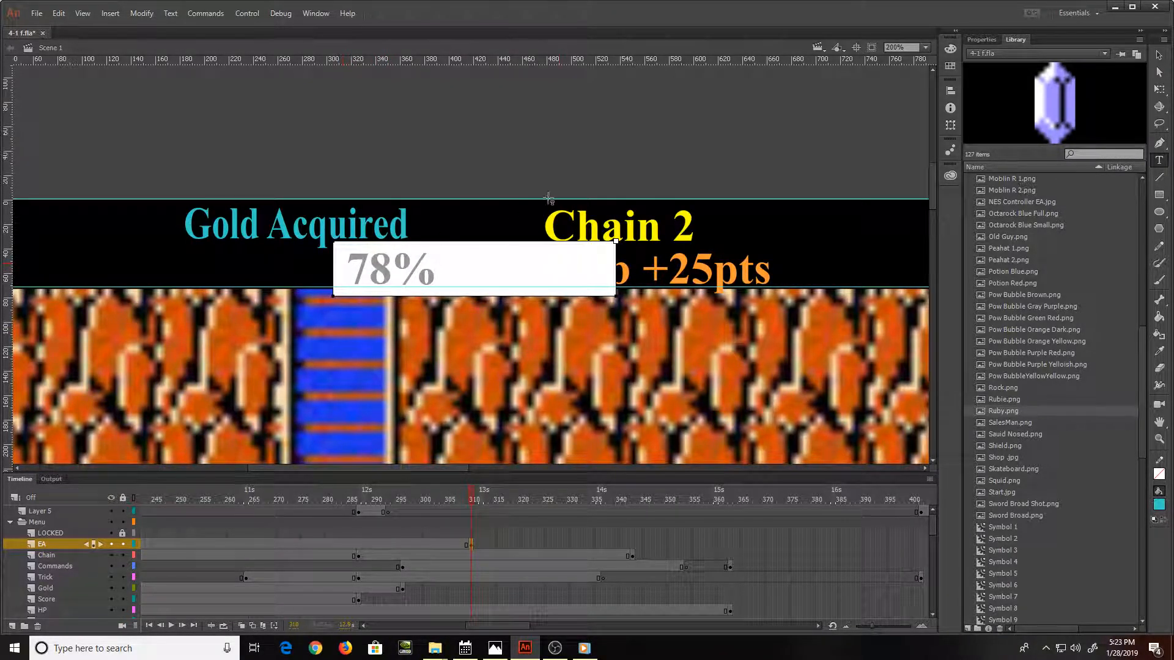
{"action": "left_click", "coordinate": [1157, 89]}
{"action": "key", "text": "ctrl+minus"}
{"action": "key", "text": "ctrl+minus"}
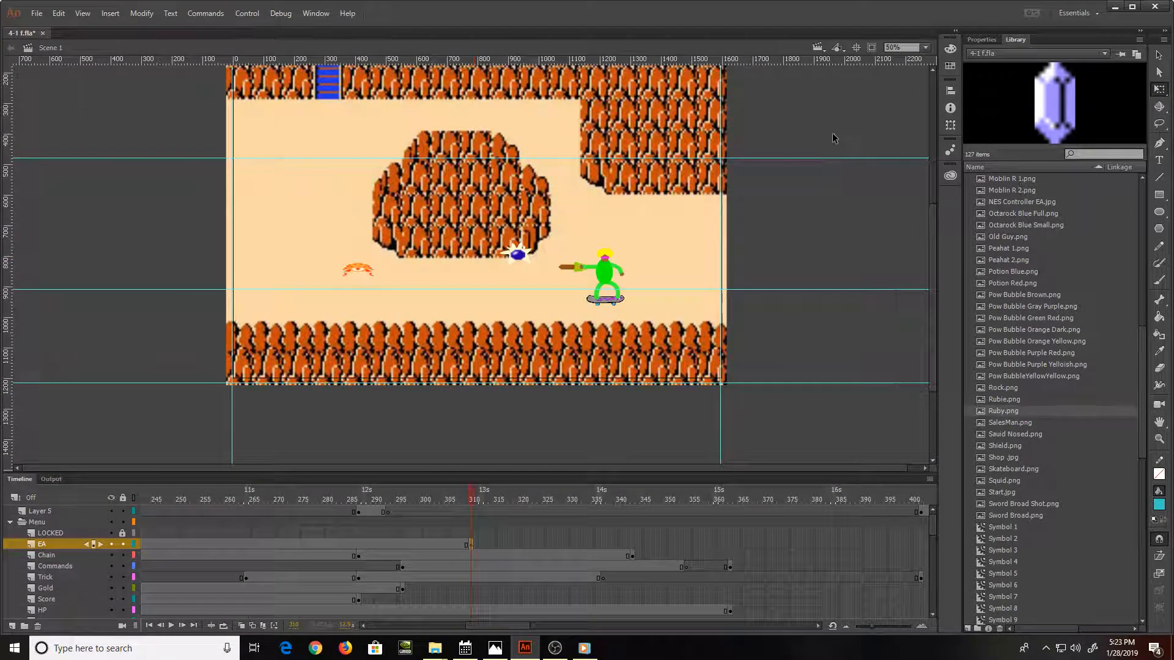
{"action": "key", "text": "ctrl+s"}
Step: Review the action after frame 310 and add a keyframe to the Chain layer at frame 402, where the skater stabs outside the cave
{"action": "left_click_drag", "start_coordinate": [474, 500], "coordinate": [687, 483]}
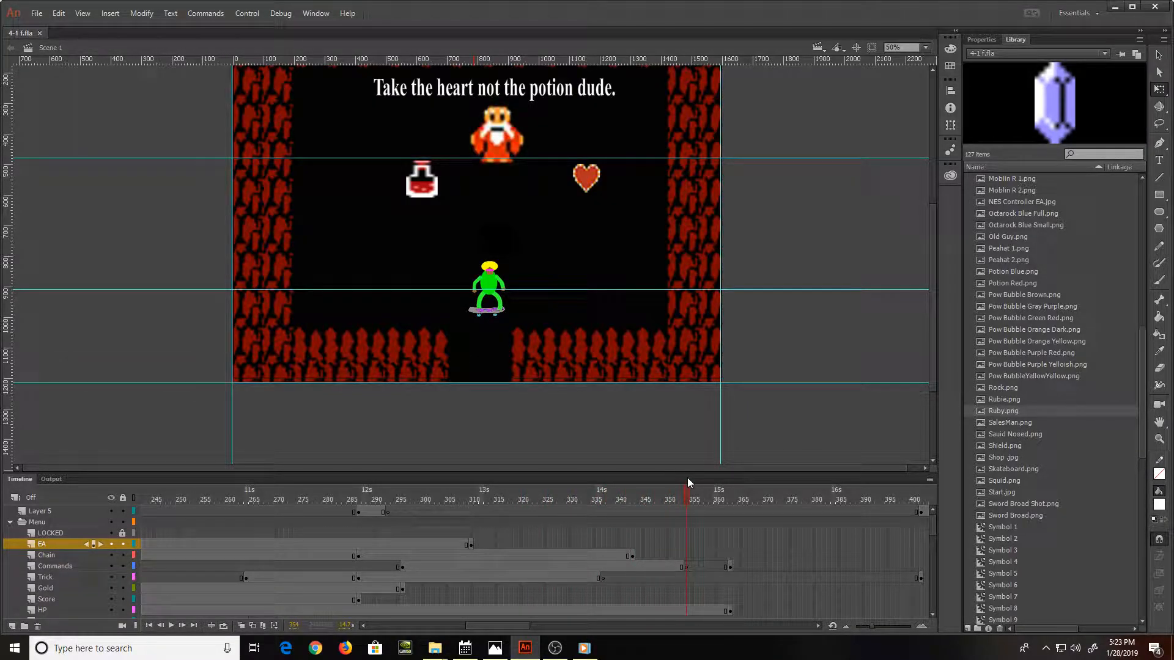
{"action": "key", "text": "Return"}
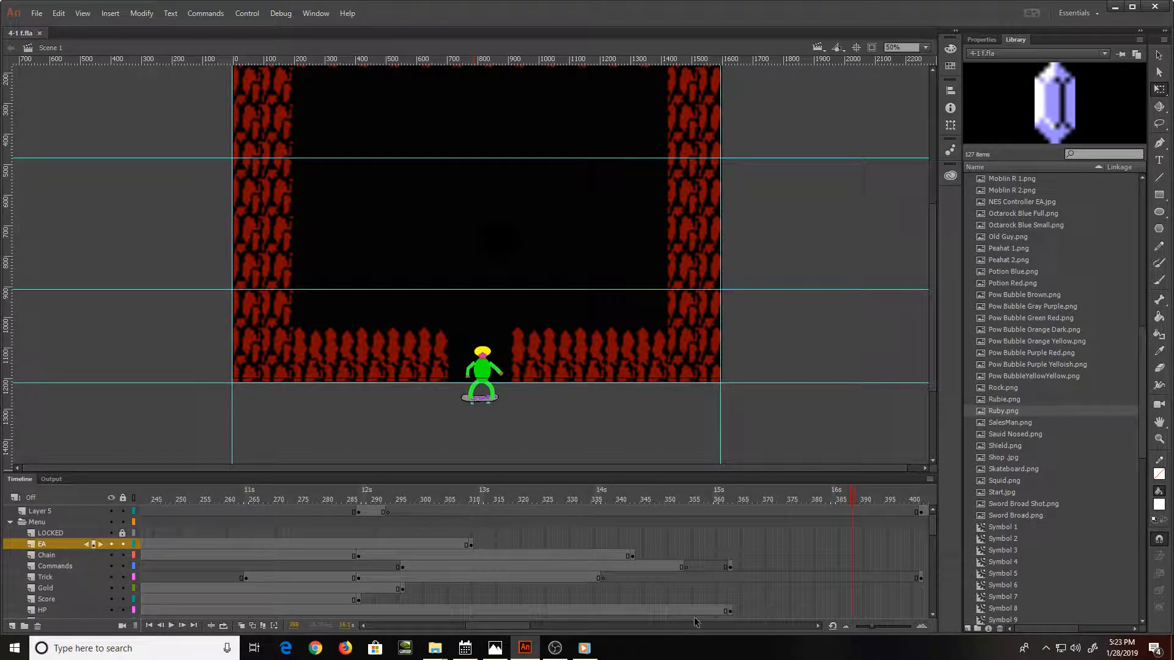
{"action": "left_click_drag", "start_coordinate": [507, 626], "coordinate": [540, 624]}
{"action": "key", "text": "Return"}
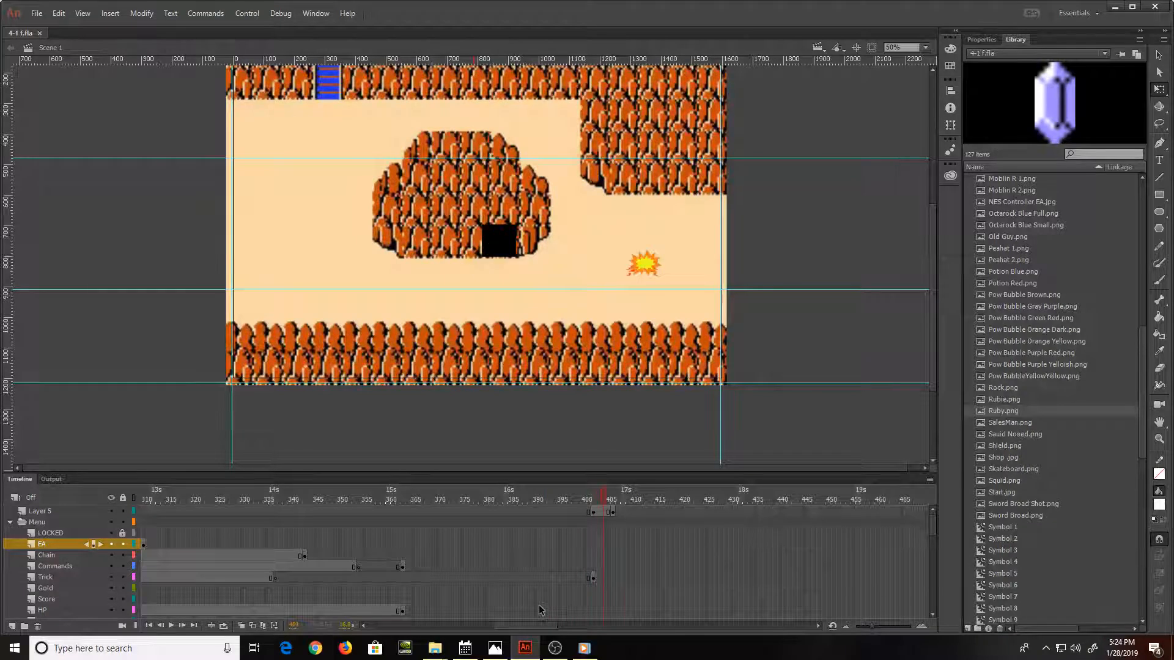
{"action": "left_click", "coordinate": [593, 566]}
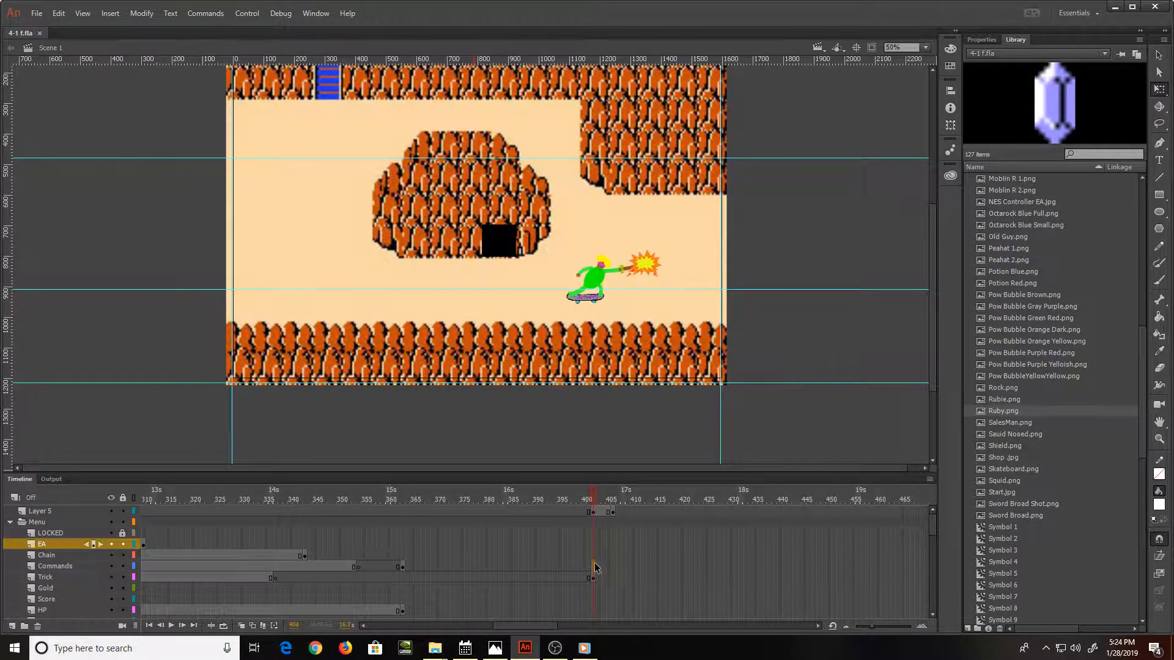
{"action": "left_click_drag", "start_coordinate": [593, 564], "coordinate": [593, 556]}
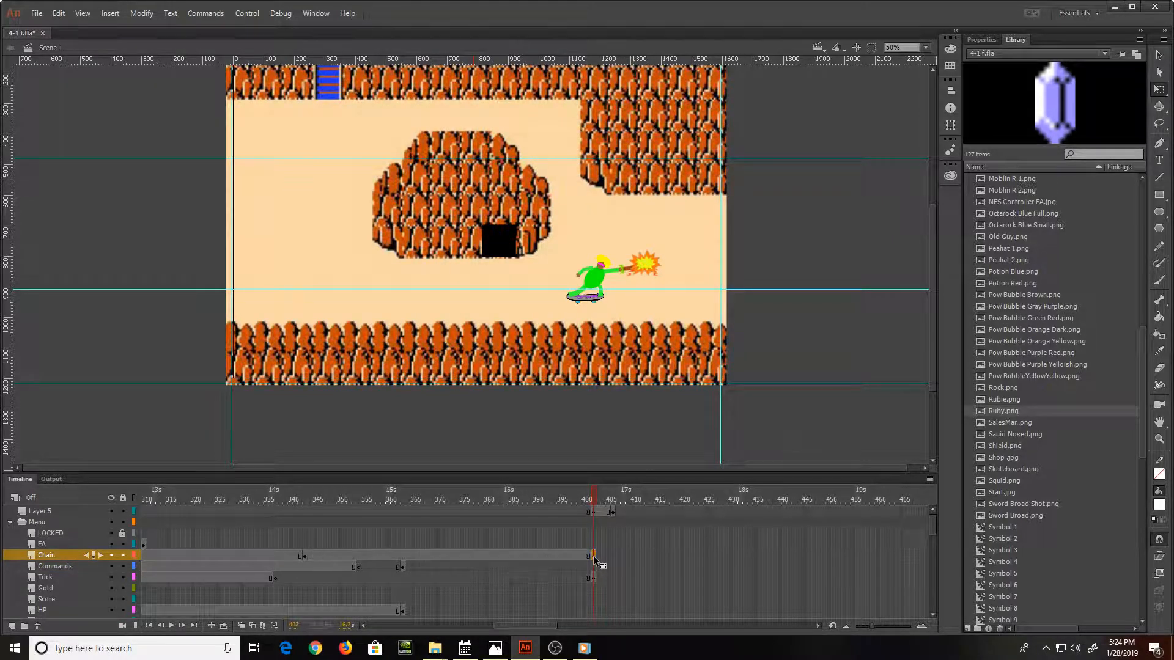
{"action": "left_click", "coordinate": [593, 555]}
Step: Change the yellow "+10 pts" text on the Chain layer's frame 402 keyframe to "Chain 2"
{"action": "scroll", "coordinate": [590, 451], "scroll_direction": "up", "scroll_amount": 2}
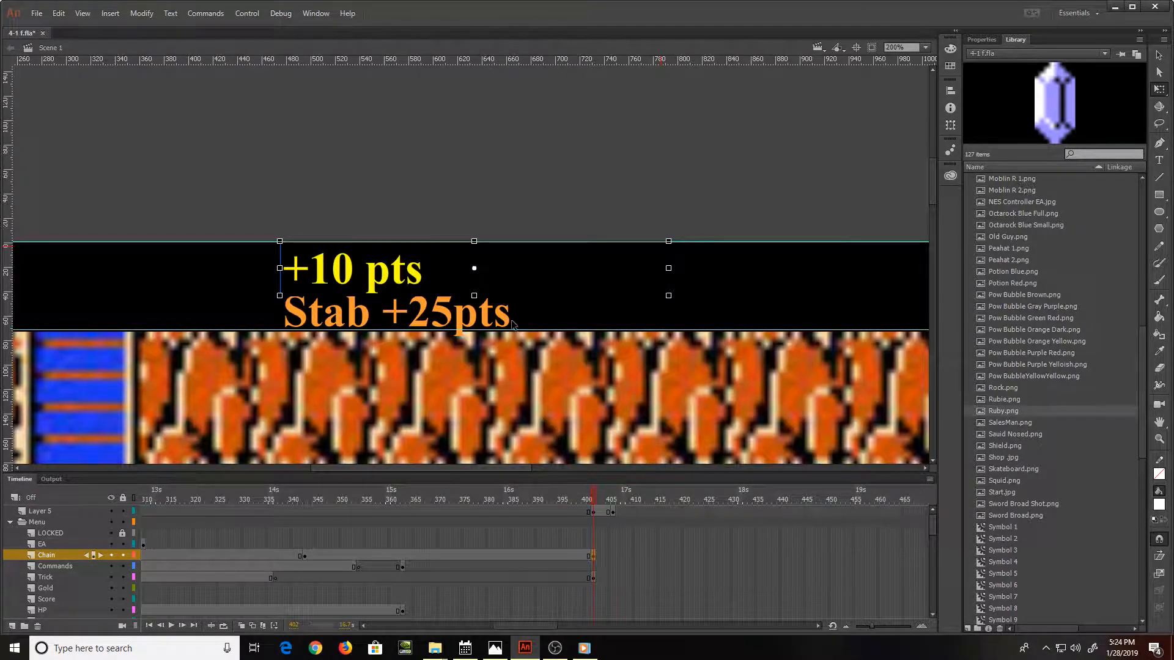
{"action": "double_click", "coordinate": [444, 279]}
{"action": "left_click_drag", "start_coordinate": [422, 269], "coordinate": [226, 278]}
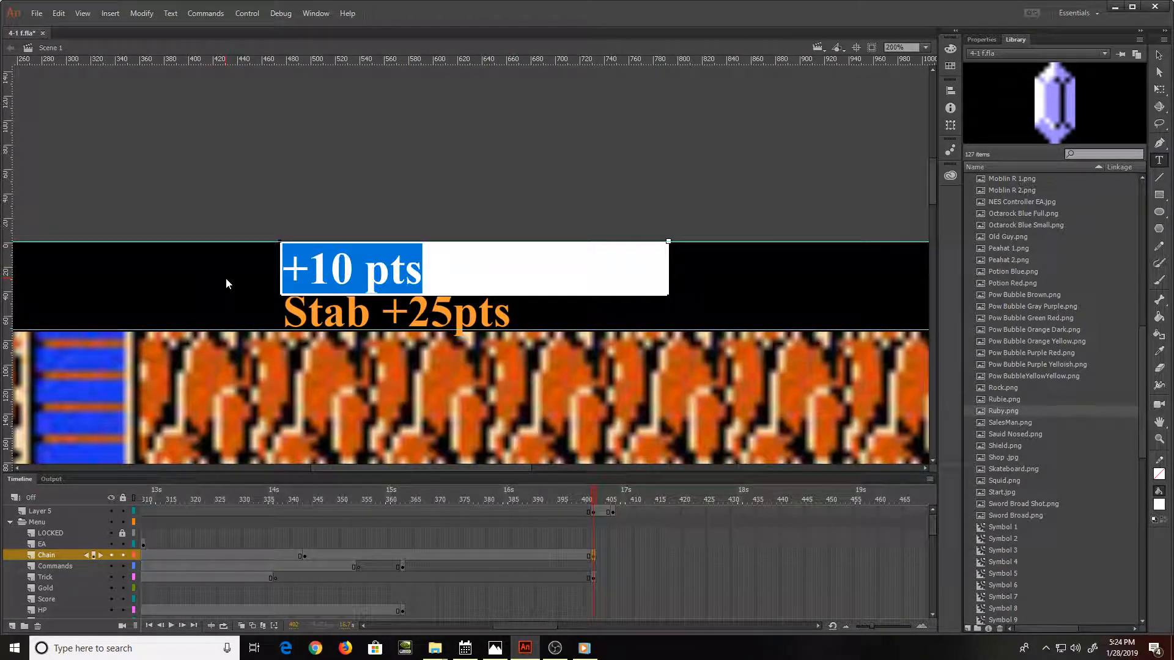
{"action": "type", "text": "Chain 2"}
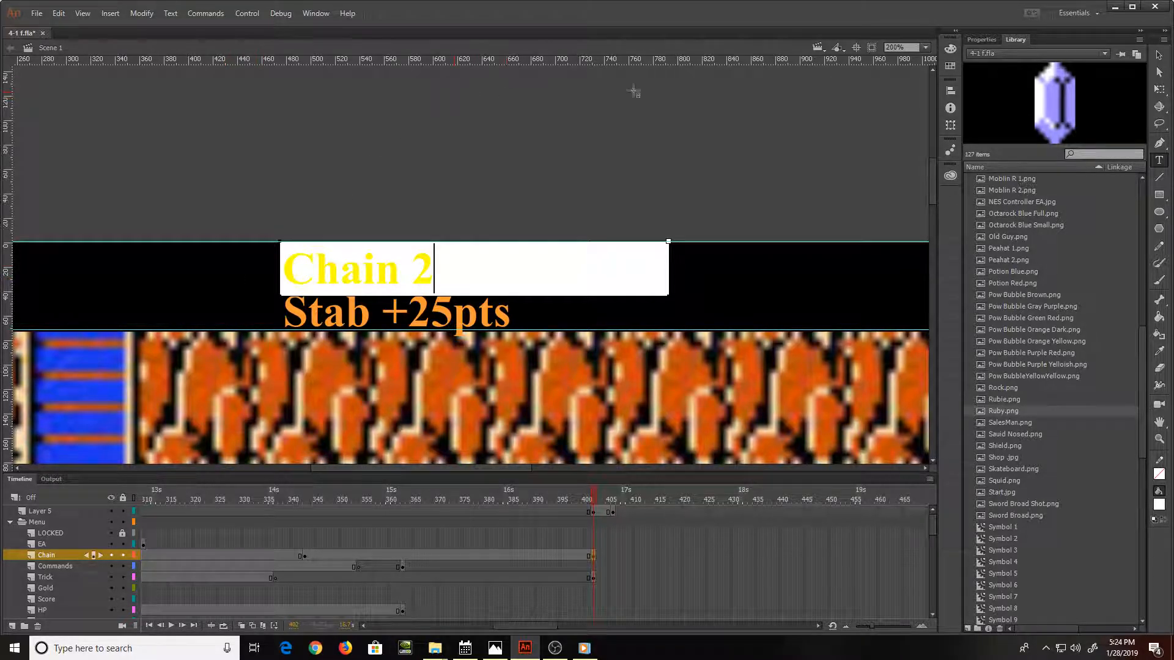
{"action": "left_click", "coordinate": [1159, 89]}
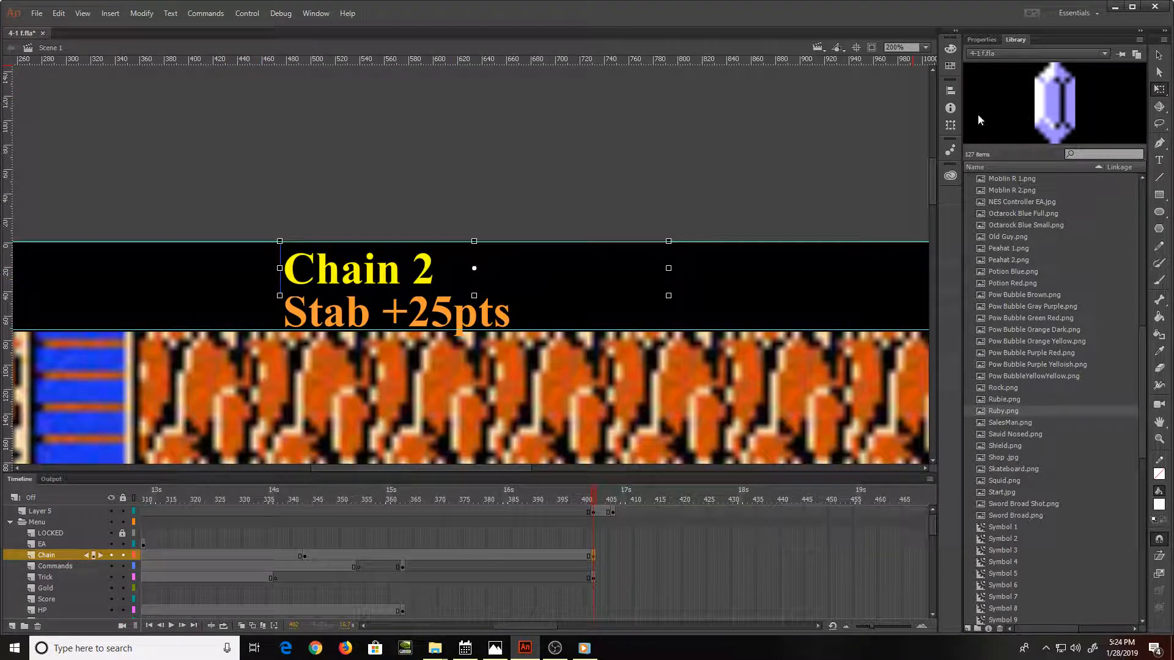
{"action": "key", "text": "ctrl+1"}
{"action": "key", "text": "ctrl+minus"}
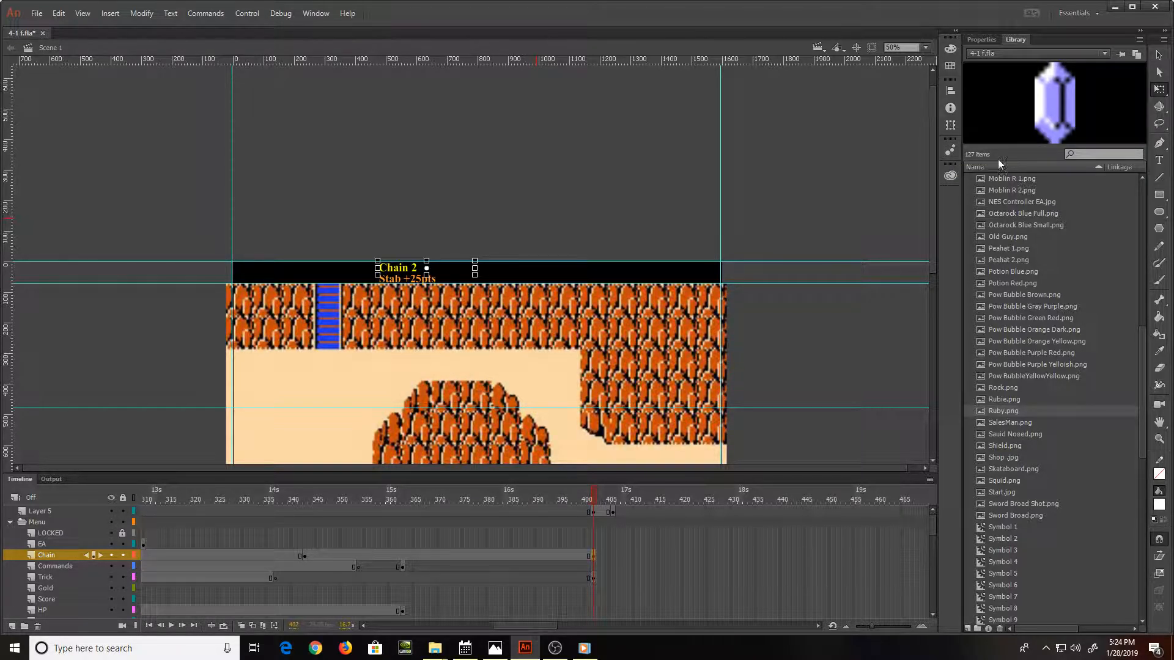
Step: Extend the skater's layers, from Head down to Board, to frame 416
{"action": "scroll", "coordinate": [860, 185], "scroll_direction": "down", "scroll_amount": 6}
{"action": "scroll", "coordinate": [860, 190], "scroll_direction": "up", "scroll_amount": 5}
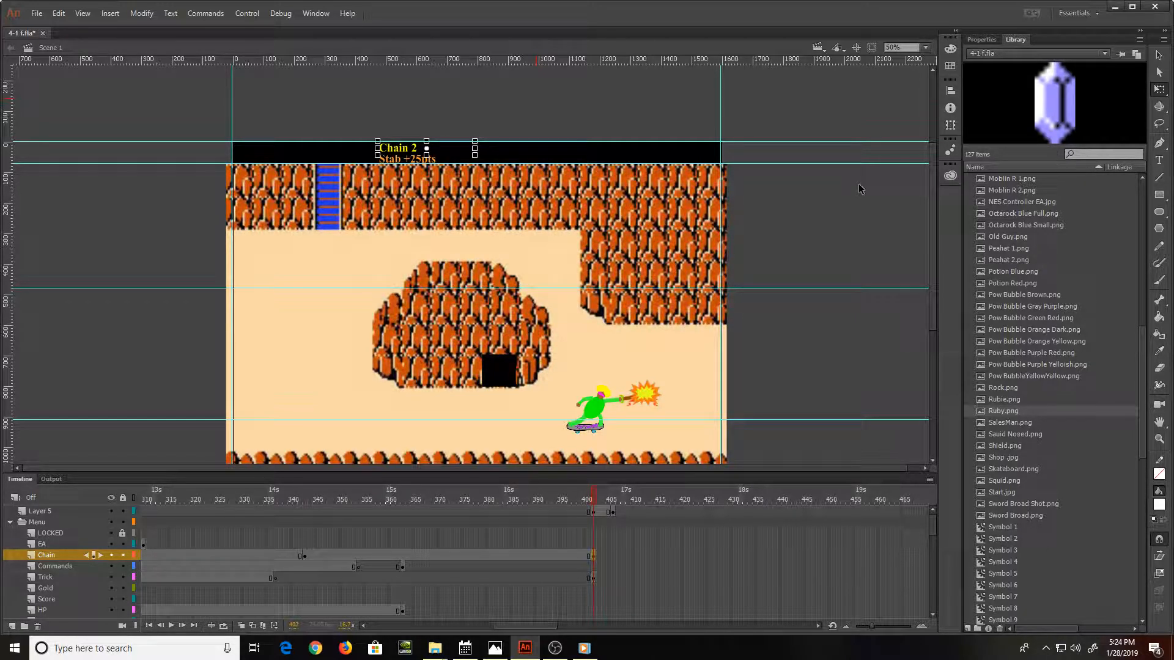
{"action": "key", "text": "ctrl+equal"}
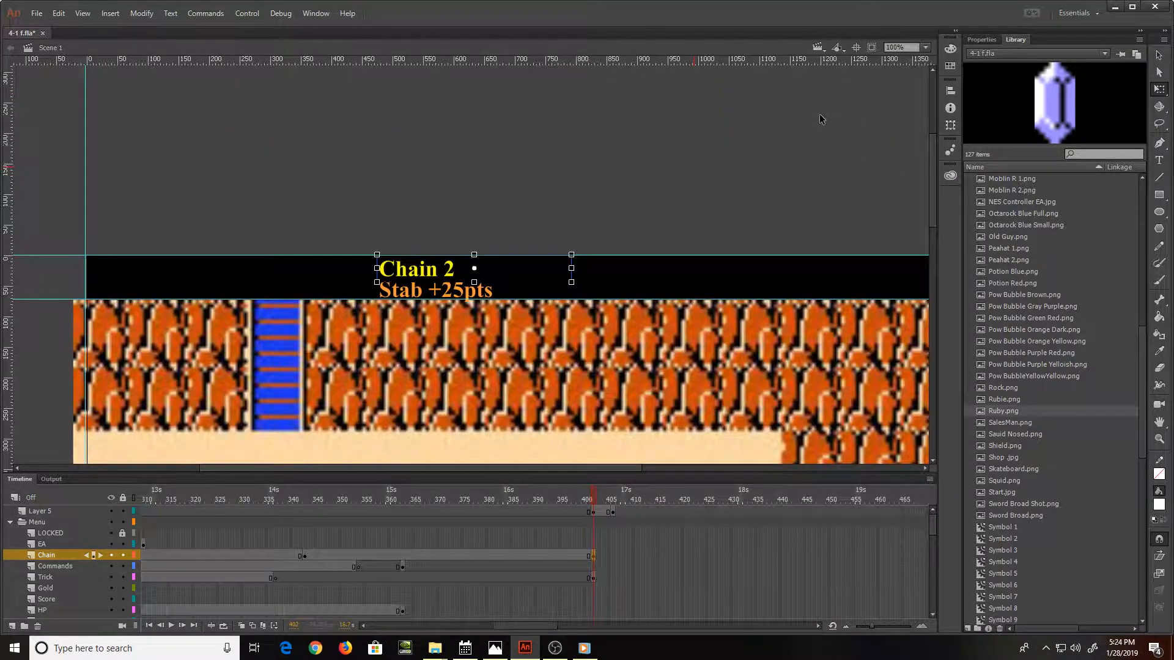
{"action": "scroll", "coordinate": [820, 115], "scroll_direction": "down", "scroll_amount": 10}
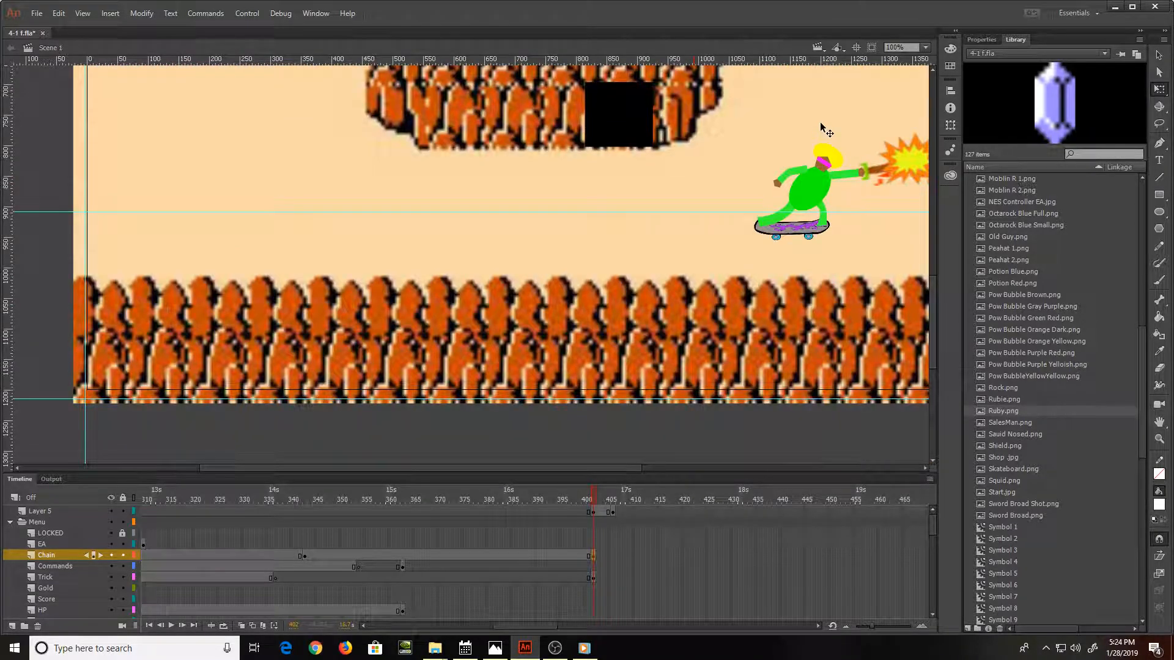
{"action": "key", "text": "ctrl+minus"}
{"action": "key", "text": "ctrl+minus"}
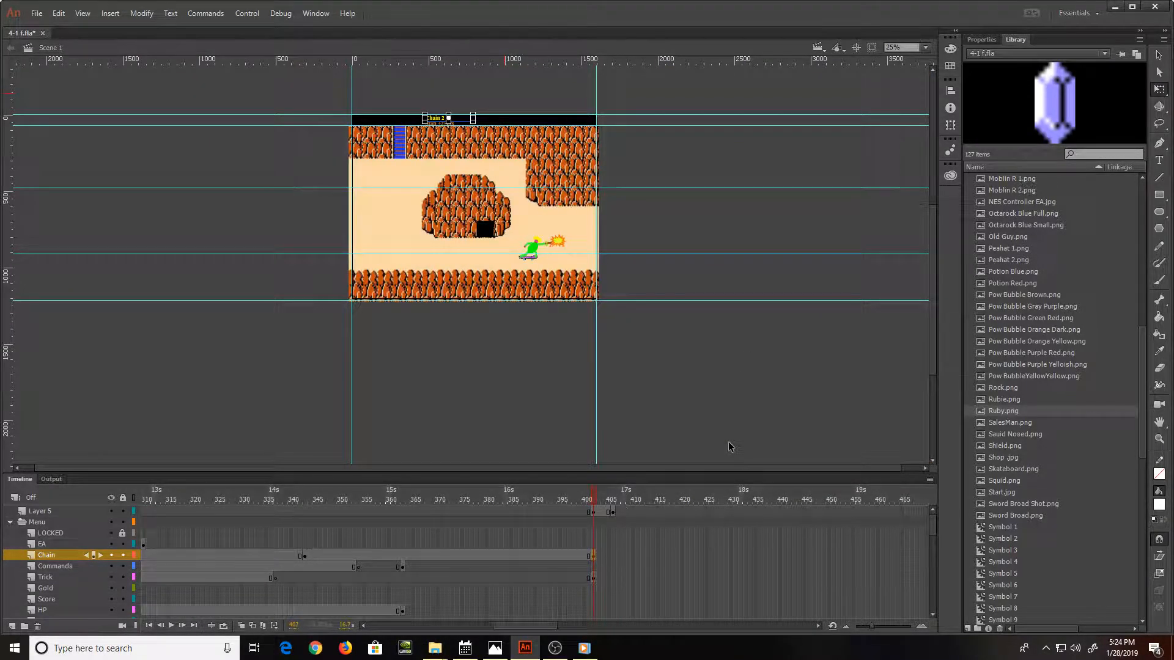
{"action": "scroll", "coordinate": [577, 540], "scroll_direction": "down", "scroll_amount": 2}
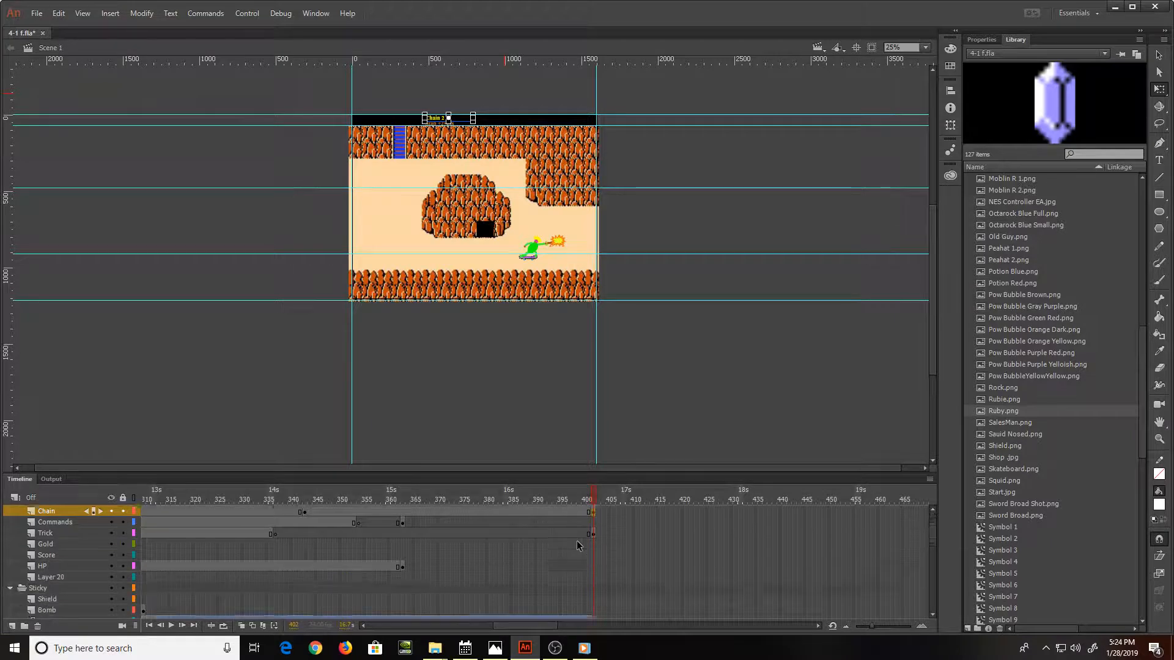
{"action": "scroll", "coordinate": [578, 540], "scroll_direction": "down", "scroll_amount": 4}
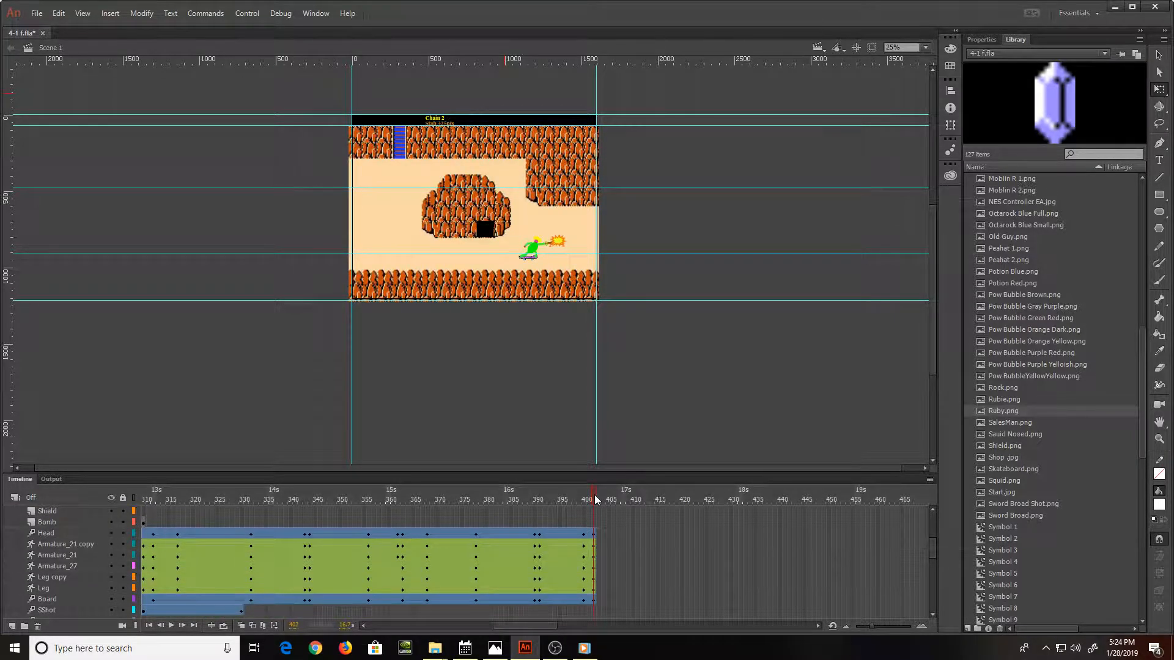
{"action": "left_click_drag", "start_coordinate": [594, 494], "coordinate": [662, 489]}
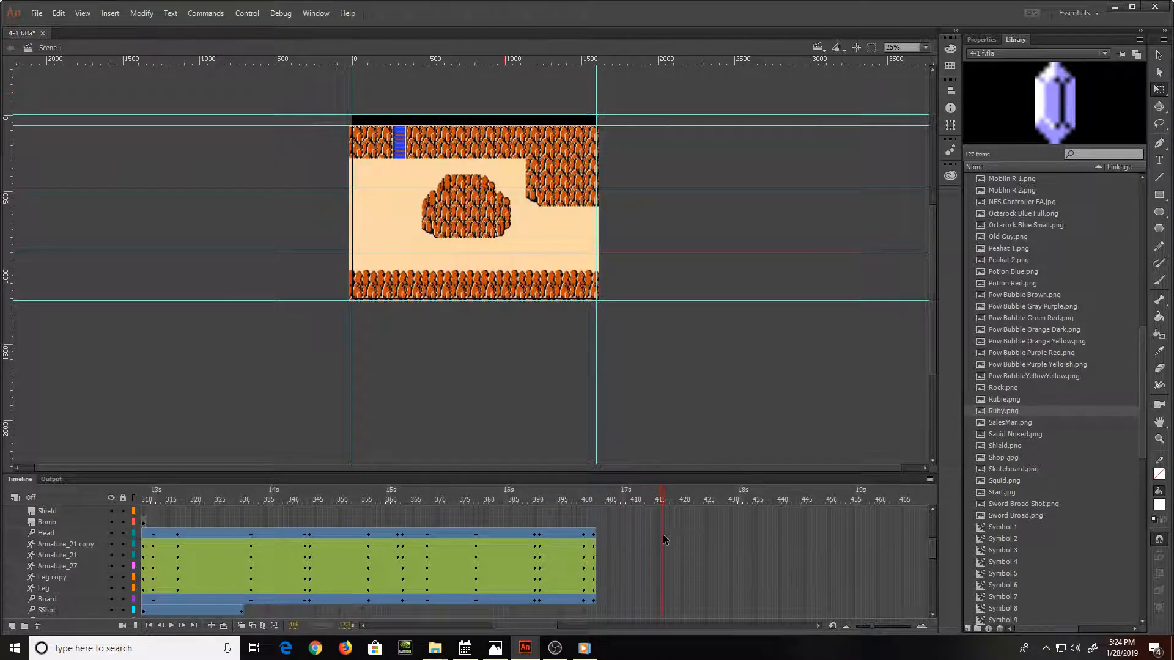
{"action": "left_click_drag", "start_coordinate": [665, 593], "coordinate": [664, 601]}
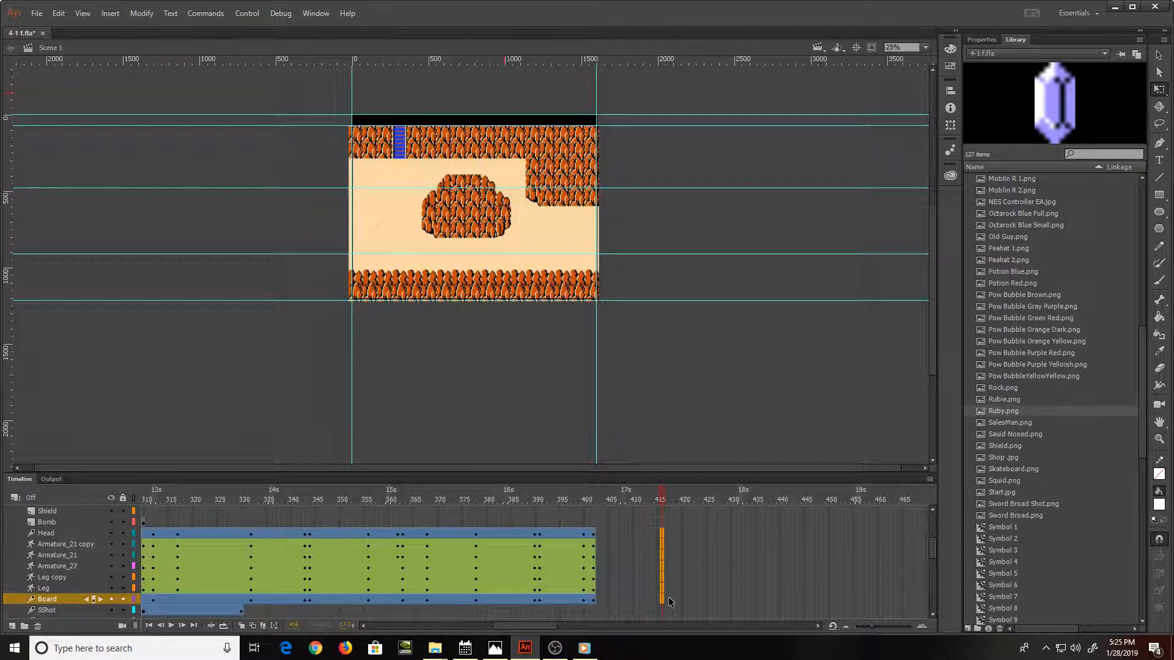
{"action": "key", "text": "F5"}
{"action": "key", "text": "ctrl+equal"}
{"action": "key", "text": "ctrl+equal"}
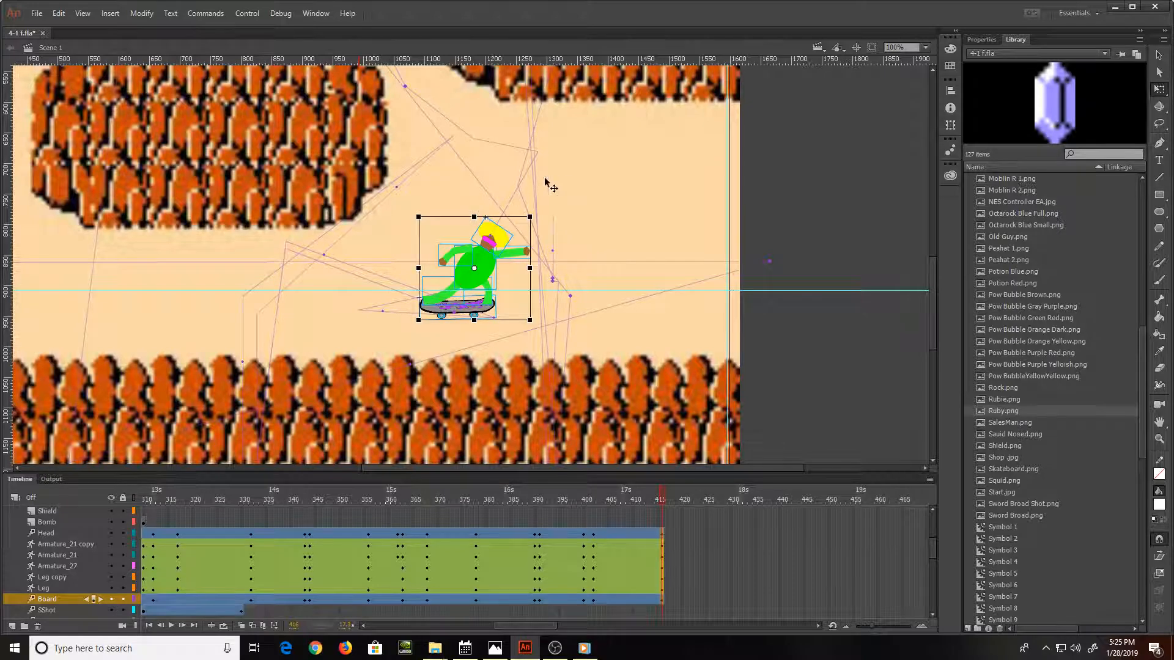
Step: Move all the skater's body parts and the skateboard past the stage's right edge at frame 416, keeping the figure assembled
{"action": "left_click_drag", "start_coordinate": [491, 266], "coordinate": [816, 209]}
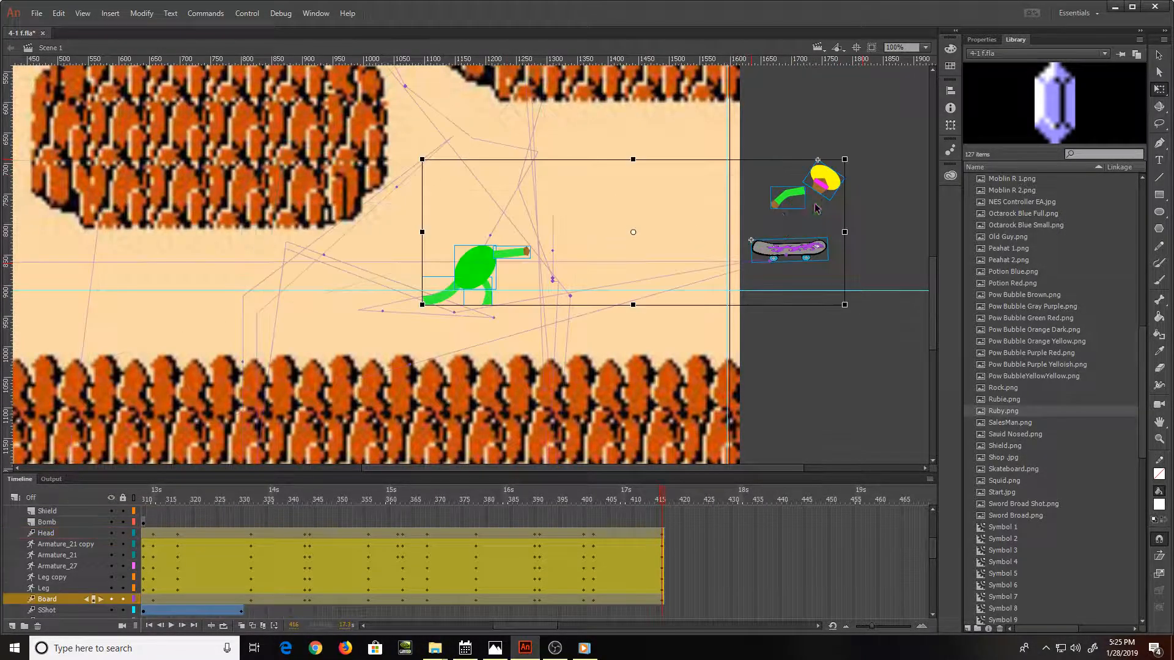
{"action": "left_click", "coordinate": [594, 394]}
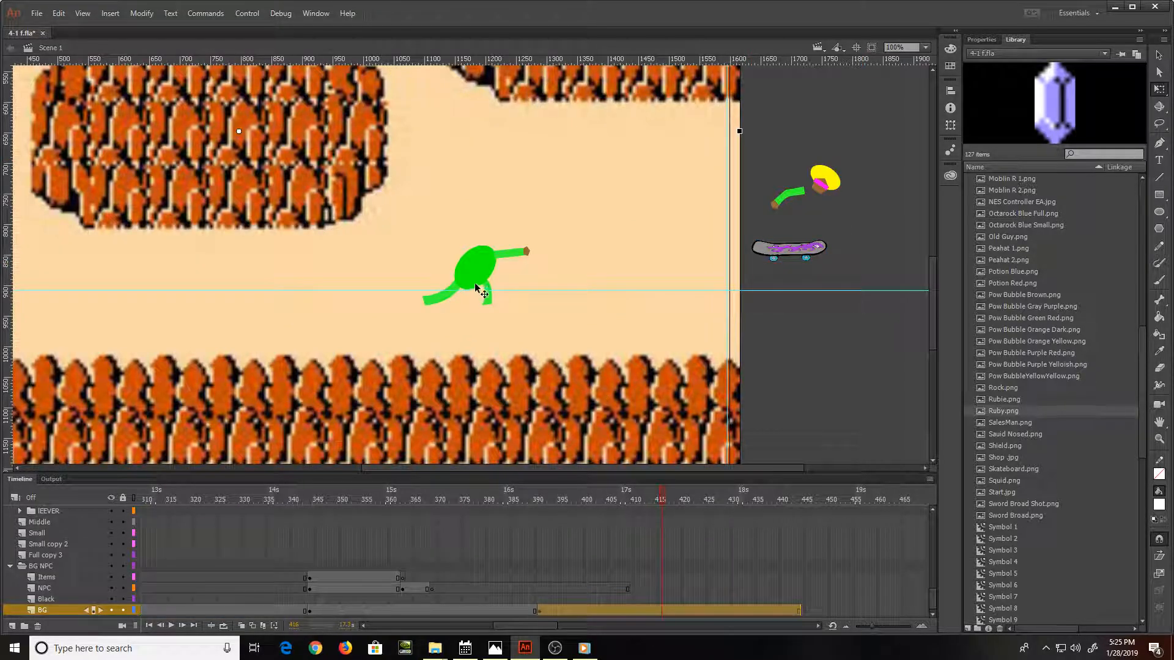
{"action": "left_click_drag", "start_coordinate": [484, 280], "coordinate": [819, 216]}
{"action": "left_click_drag", "start_coordinate": [502, 255], "coordinate": [854, 199]}
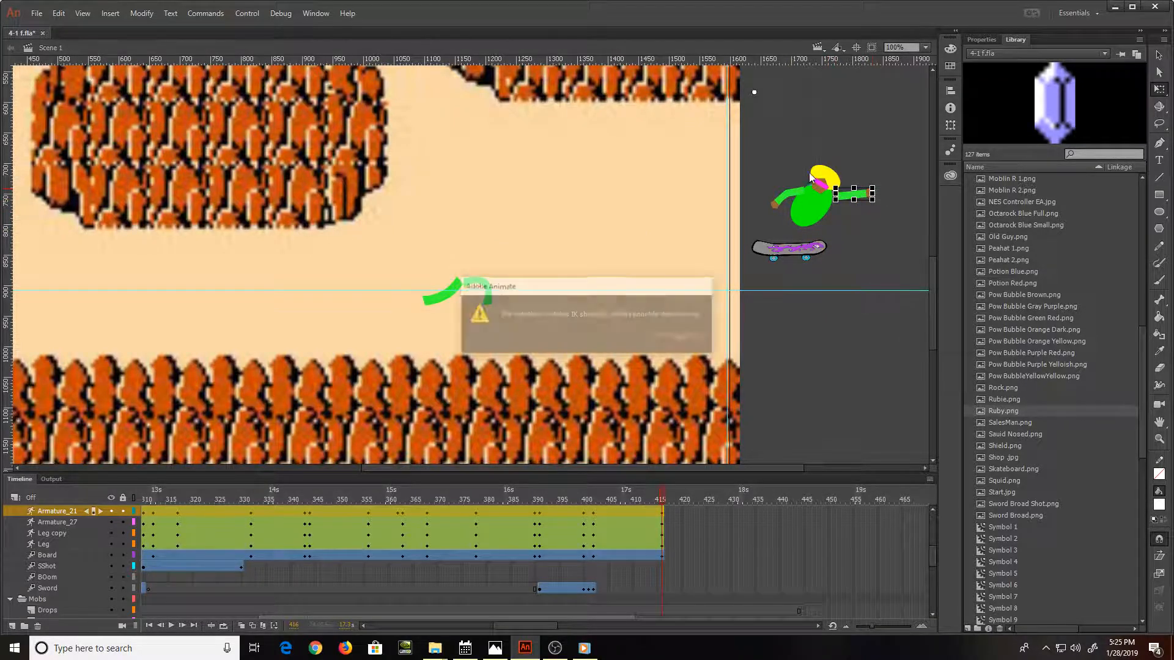
{"action": "key", "text": "Return"}
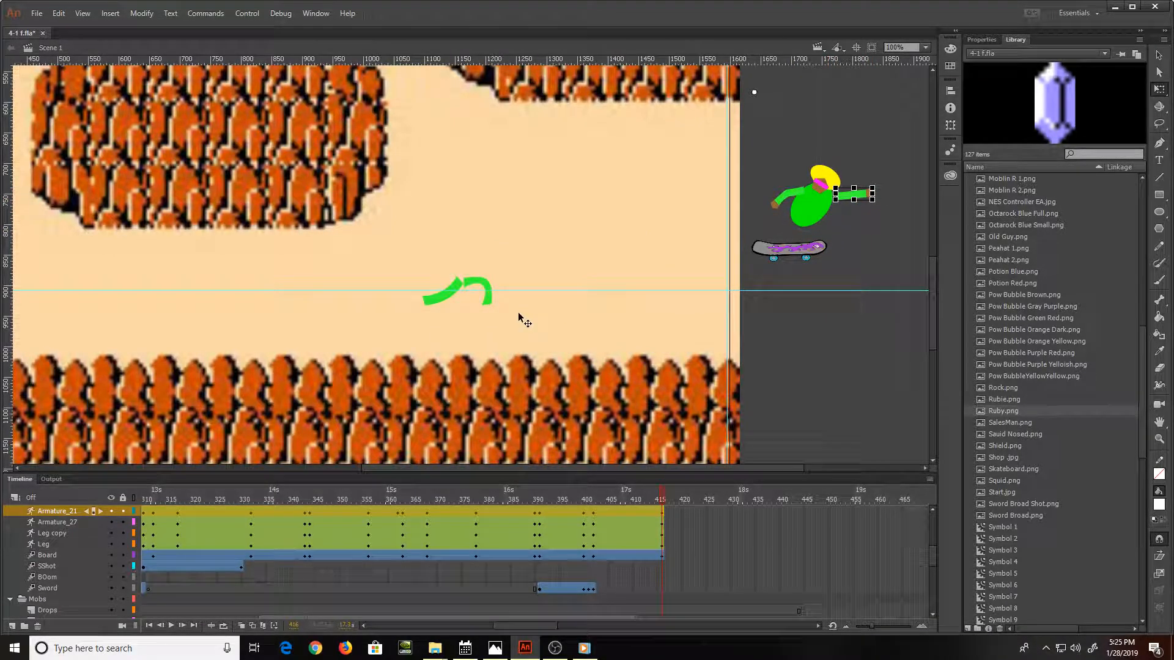
{"action": "left_click_drag", "start_coordinate": [482, 287], "coordinate": [831, 232]}
{"action": "left_click_drag", "start_coordinate": [434, 298], "coordinate": [775, 240]}
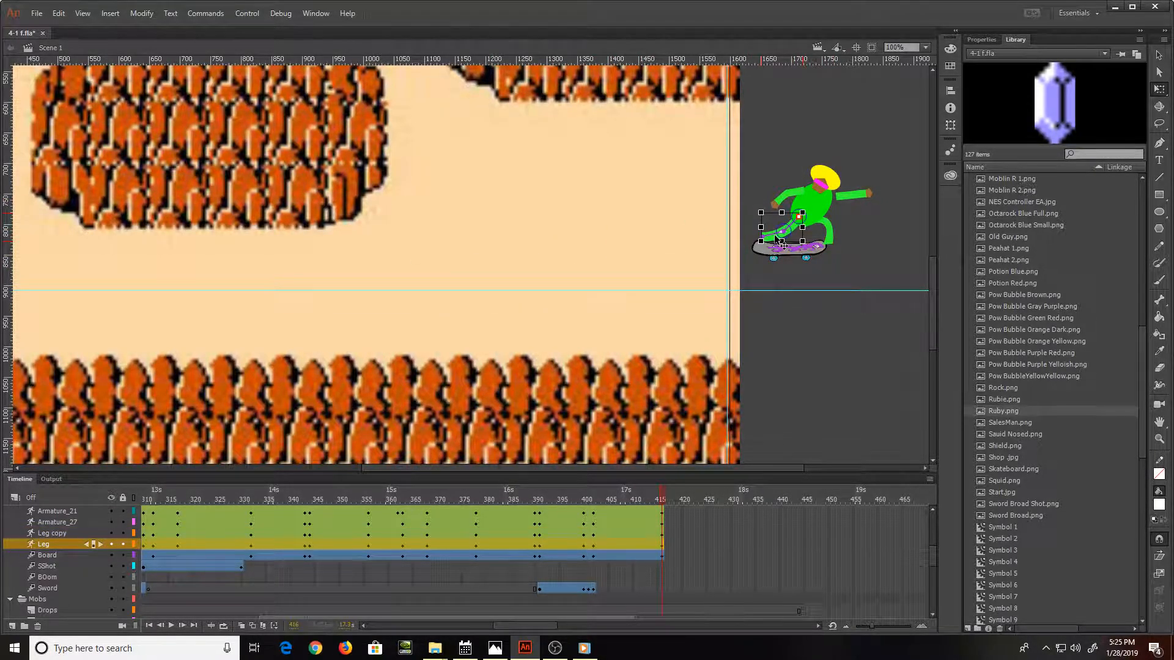
Step: Bend the skater's rear leg downward so its foot stands on the skateboard, and shift the leg slightly back and up
{"action": "key", "text": "ctrl+equal"}
{"action": "key", "text": "ctrl+equal"}
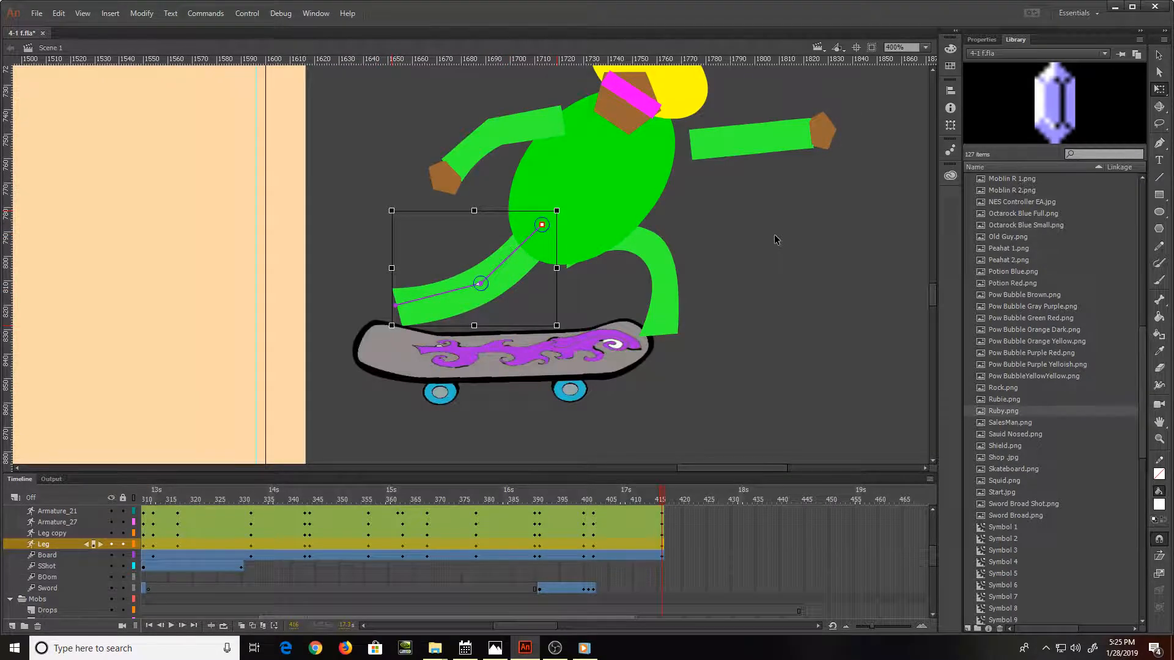
{"action": "key", "text": "ctrl+minus"}
{"action": "key", "text": "ctrl+equal"}
{"action": "key", "text": "v"}
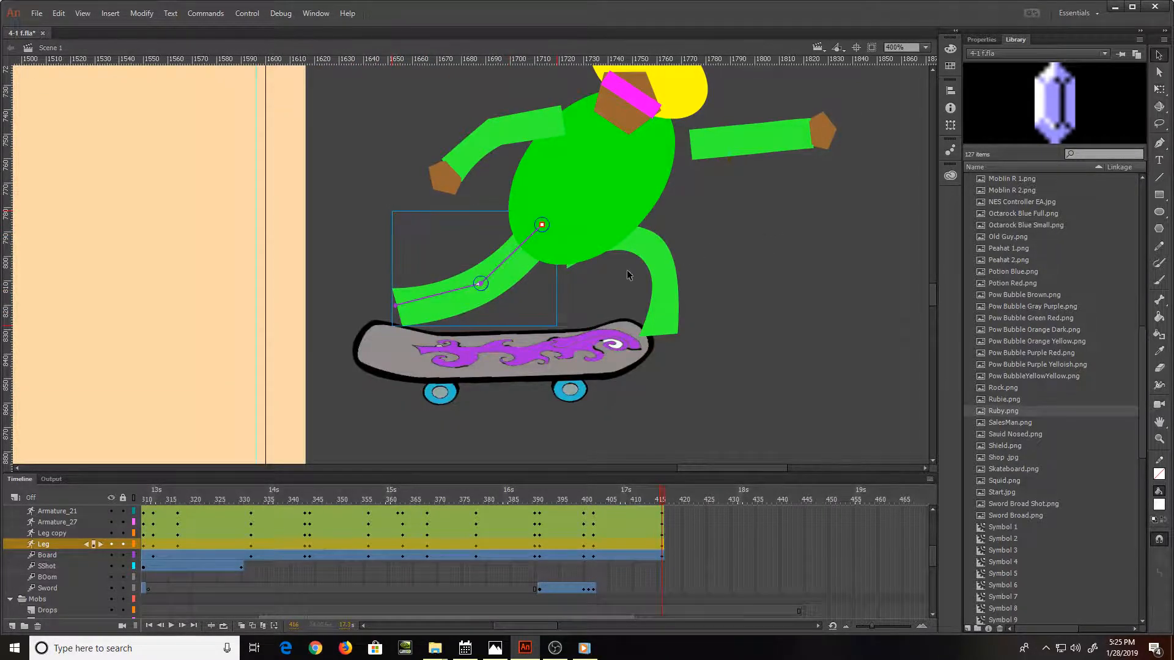
{"action": "left_click_drag", "start_coordinate": [396, 330], "coordinate": [483, 365]}
{"action": "key", "text": "q"}
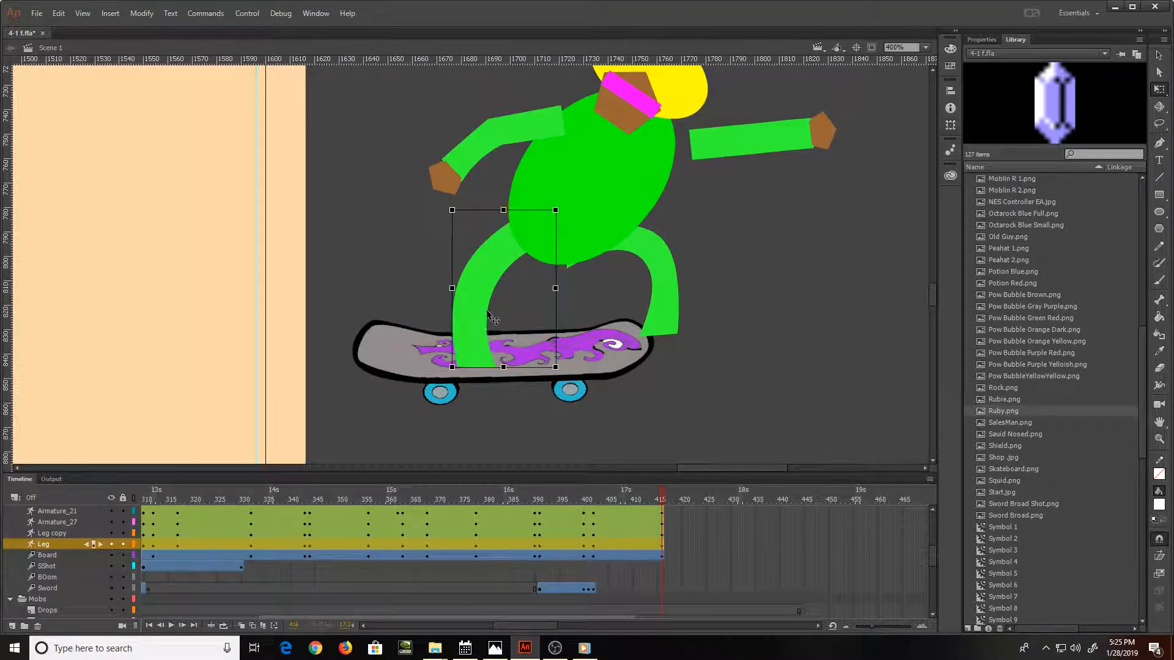
{"action": "left_click_drag", "start_coordinate": [483, 310], "coordinate": [459, 302]}
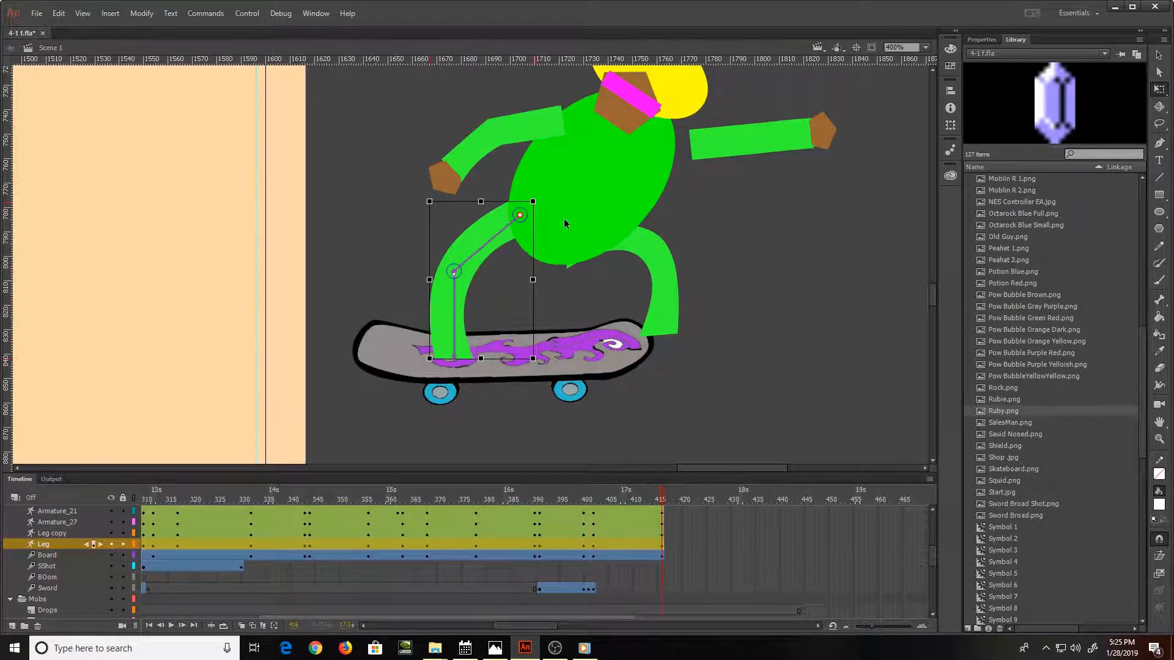
Step: Move the skater's head up clear of the torso and the rear arm back away from it
{"action": "left_click", "coordinate": [563, 178]}
{"action": "scroll", "coordinate": [544, 78], "scroll_direction": "up", "scroll_amount": 5}
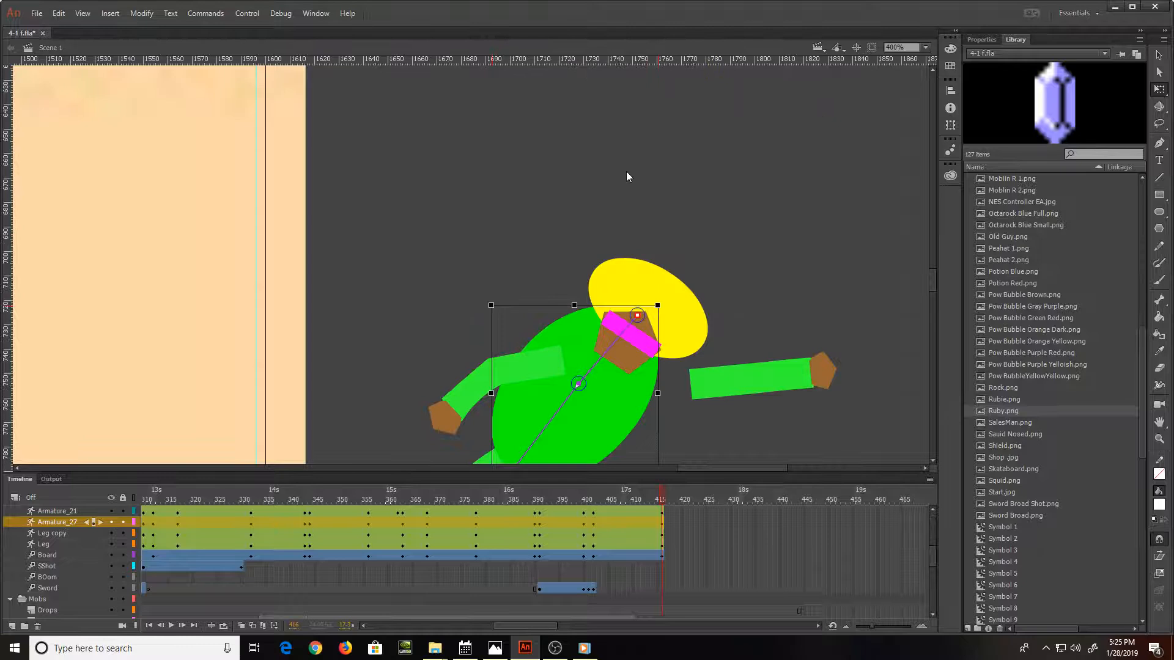
{"action": "left_click", "coordinate": [695, 309]}
{"action": "left_click_drag", "start_coordinate": [695, 308], "coordinate": [664, 198]}
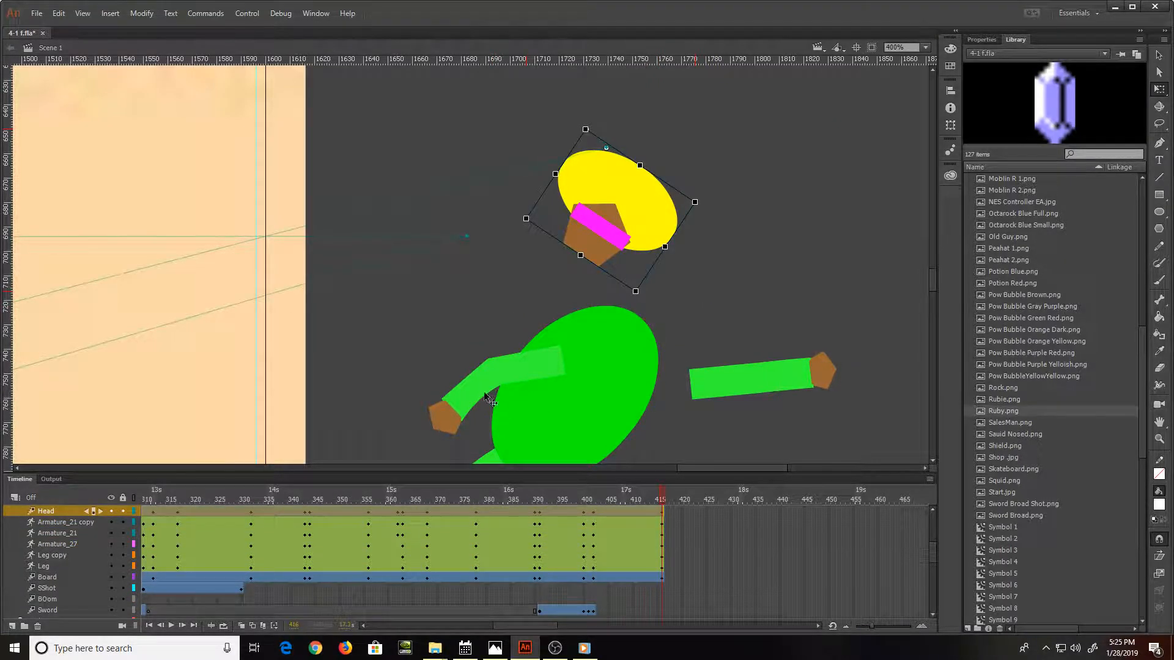
{"action": "left_click_drag", "start_coordinate": [485, 397], "coordinate": [408, 361]}
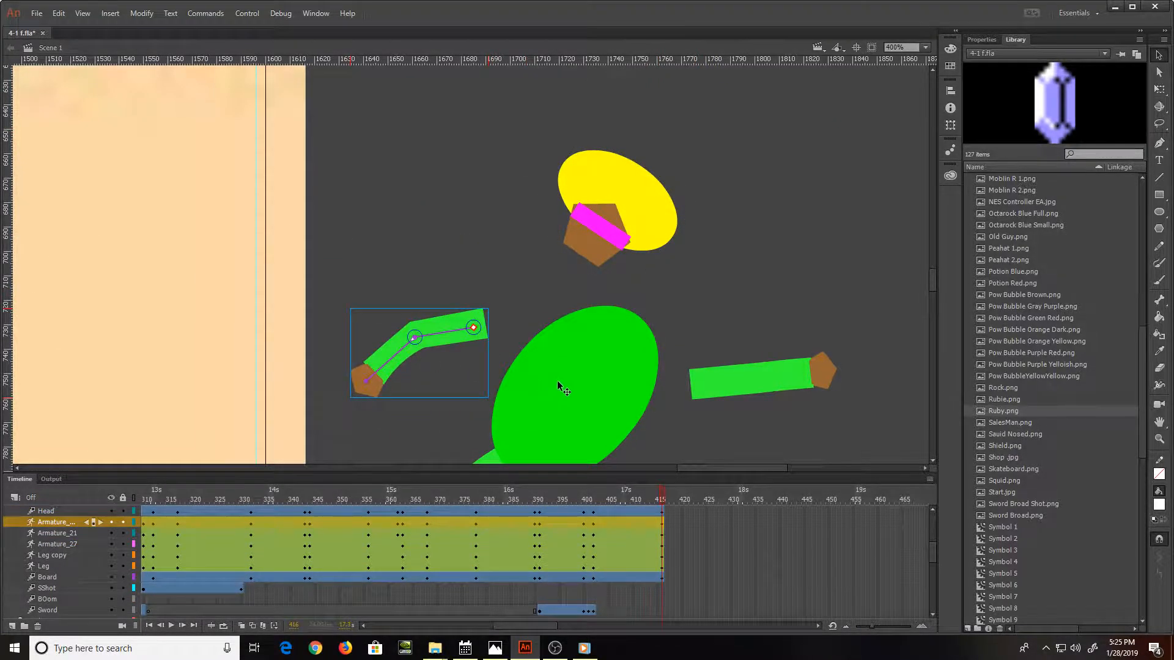
Step: Rotate the skater's torso upright, shift it back over the rear leg, and adjust the rear leg and rear arm to fit
{"action": "scroll", "coordinate": [558, 385], "scroll_direction": "down", "scroll_amount": 5}
{"action": "left_click", "coordinate": [593, 328]}
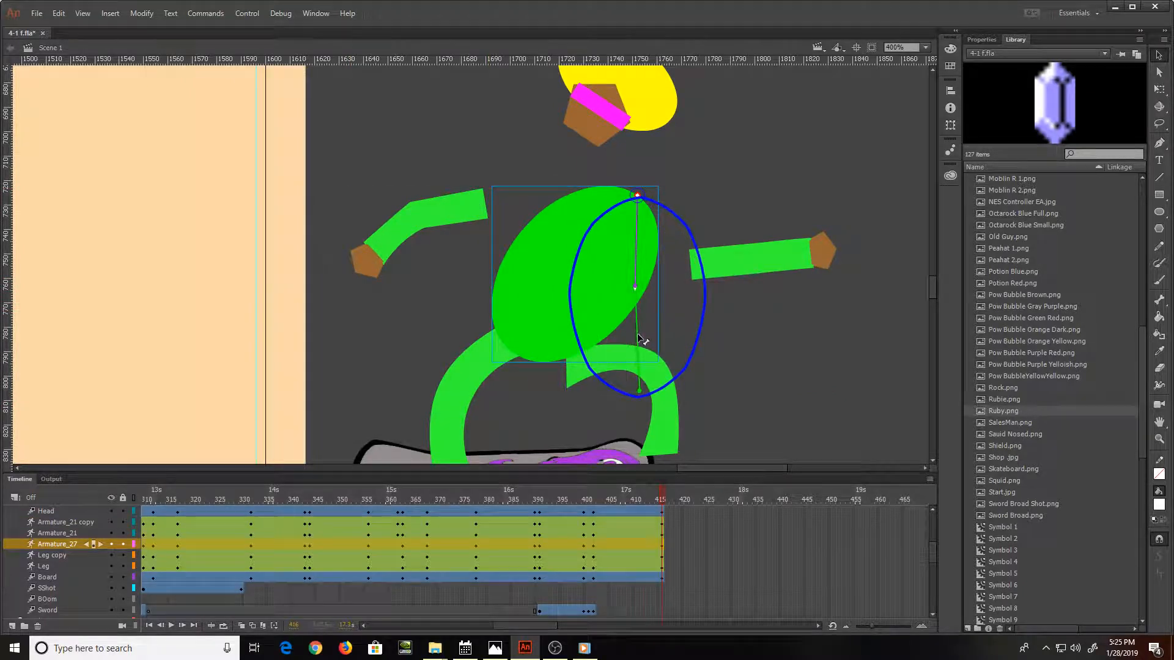
{"action": "left_click_drag", "start_coordinate": [637, 334], "coordinate": [638, 335]}
{"action": "key", "text": "q"}
{"action": "left_click_drag", "start_coordinate": [635, 294], "coordinate": [549, 265]}
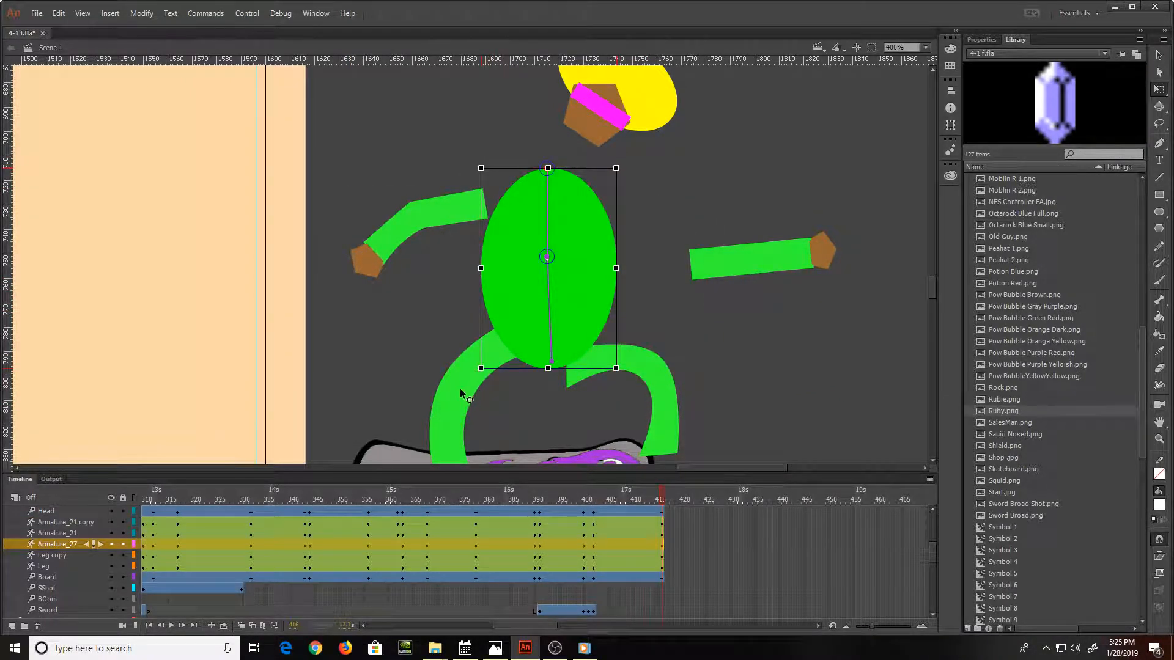
{"action": "left_click_drag", "start_coordinate": [454, 401], "coordinate": [435, 399]}
{"action": "left_click_drag", "start_coordinate": [524, 269], "coordinate": [505, 261]}
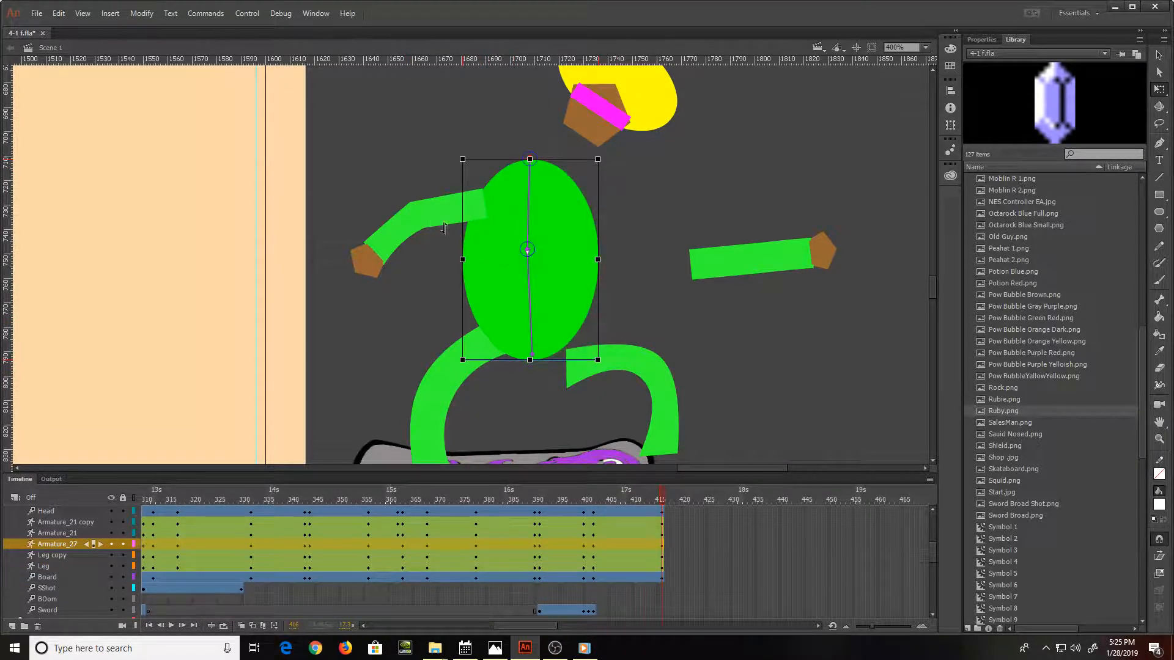
{"action": "mouse_move", "coordinate": [430, 223]}
{"action": "left_mouse_down"}
{"action": "mouse_move", "coordinate": [408, 240]}
{"action": "mouse_move", "coordinate": [429, 238]}
{"action": "left_mouse_up"}
{"action": "scroll", "coordinate": [575, 330], "scroll_direction": "down", "scroll_amount": 3}
{"action": "scroll", "coordinate": [582, 300], "scroll_direction": "up", "scroll_amount": 3}
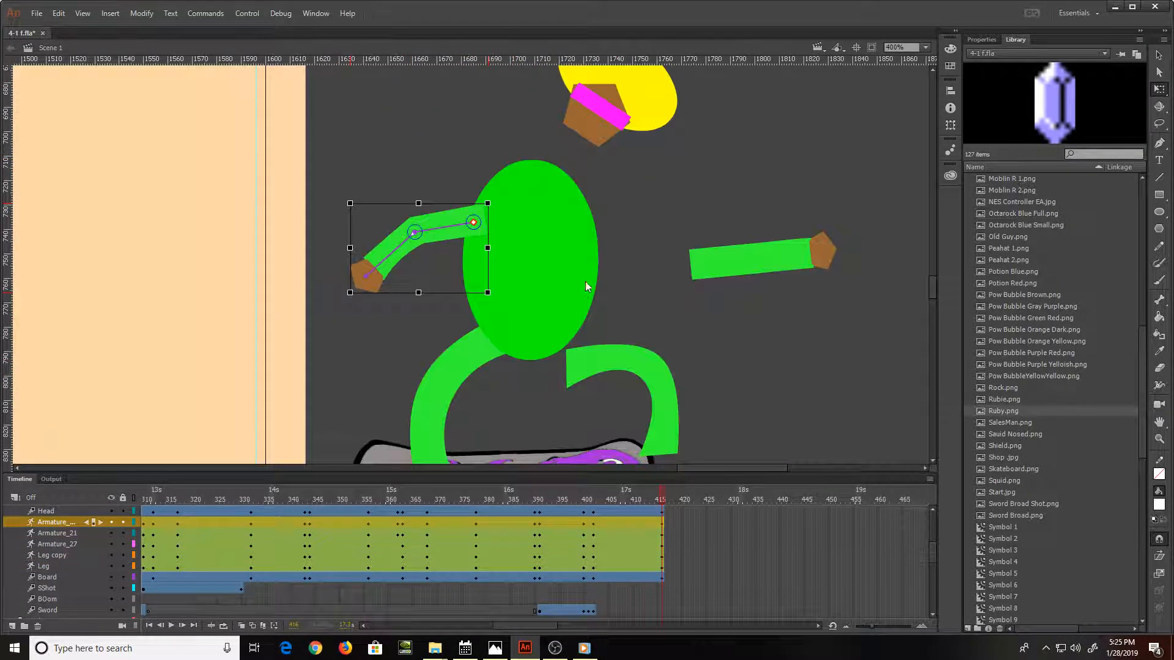
Step: Attach the skater's front leg to the torso's lower edge and bend it so the foot stands on the skateboard
{"action": "left_click_drag", "start_coordinate": [608, 370], "coordinate": [581, 325]}
{"action": "key", "text": "v"}
{"action": "mouse_move", "coordinate": [637, 402]}
{"action": "left_mouse_down"}
{"action": "mouse_move", "coordinate": [614, 446]}
{"action": "mouse_move", "coordinate": [623, 404]}
{"action": "left_mouse_up"}
{"action": "key", "text": "q"}
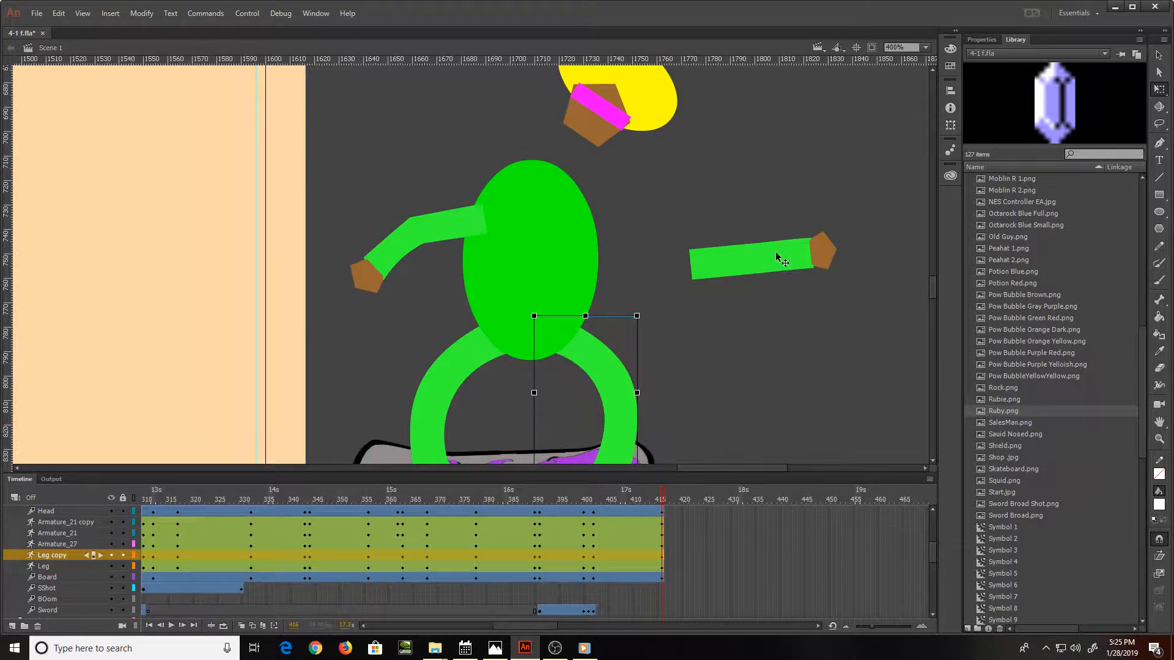
Step: Attach the skater's front arm to the torso's shoulder and bend it downward at the elbow
{"action": "left_click_drag", "start_coordinate": [778, 257], "coordinate": [670, 301]}
{"action": "key", "text": "v"}
{"action": "key", "text": "q"}
Step: Rotate the skater's head upright and set it on top of the torso
{"action": "left_click", "coordinate": [649, 138]}
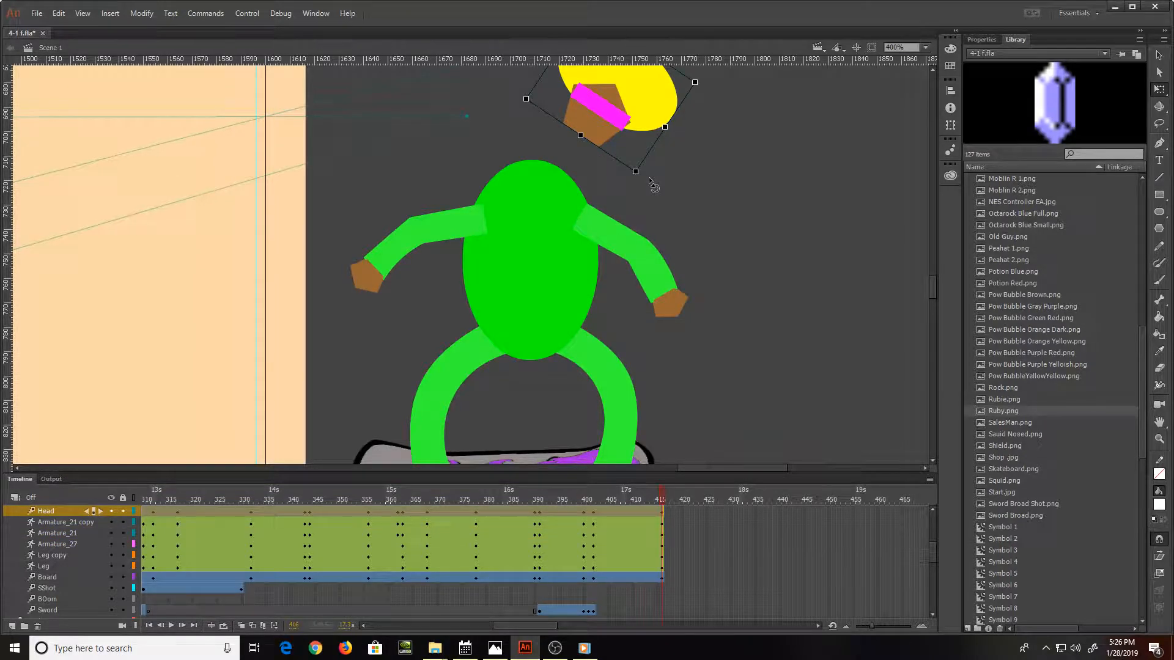
{"action": "left_click_drag", "start_coordinate": [648, 177], "coordinate": [697, 104]}
{"action": "scroll", "coordinate": [694, 99], "scroll_direction": "up", "scroll_amount": 5}
{"action": "left_click_drag", "start_coordinate": [670, 325], "coordinate": [554, 372]}
Step: Extend the Sword layer's tween to frame 416 and move the sword into the skater's front hand beyond the stage edge
{"action": "key", "text": "ctrl+minus"}
{"action": "key", "text": "ctrl+minus"}
{"action": "key", "text": "ctrl+minus"}
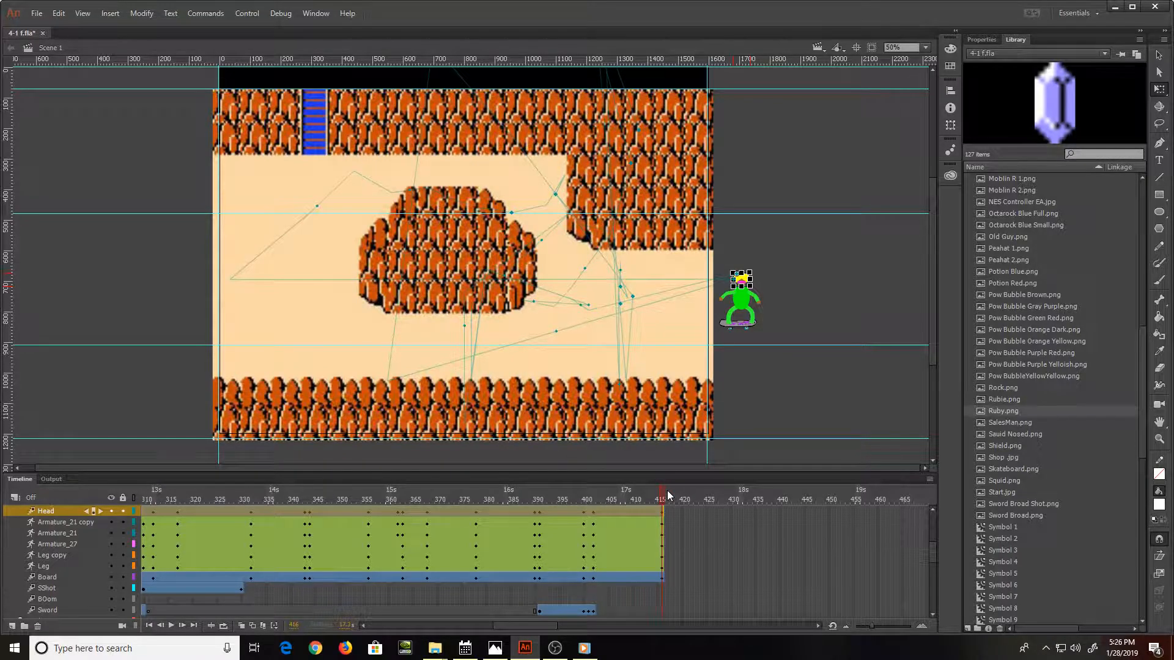
{"action": "mouse_move", "coordinate": [668, 496]}
{"action": "left_mouse_down"}
{"action": "mouse_move", "coordinate": [562, 508]}
{"action": "mouse_move", "coordinate": [659, 501]}
{"action": "left_mouse_up"}
{"action": "left_click", "coordinate": [661, 511]}
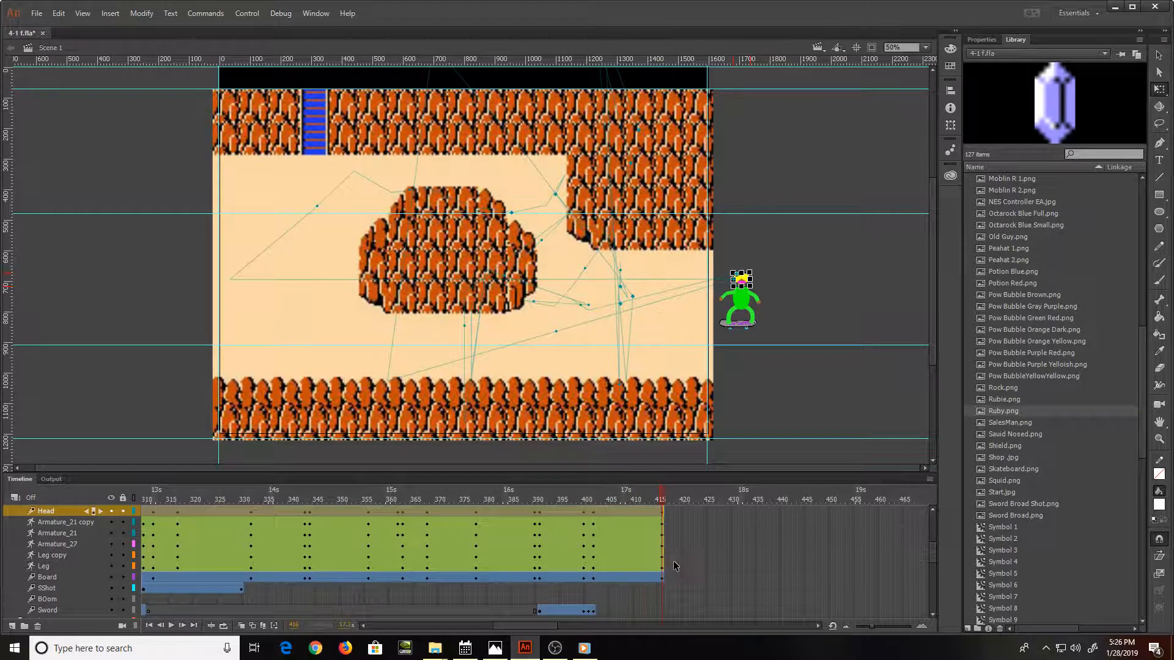
{"action": "left_click", "coordinate": [662, 610]}
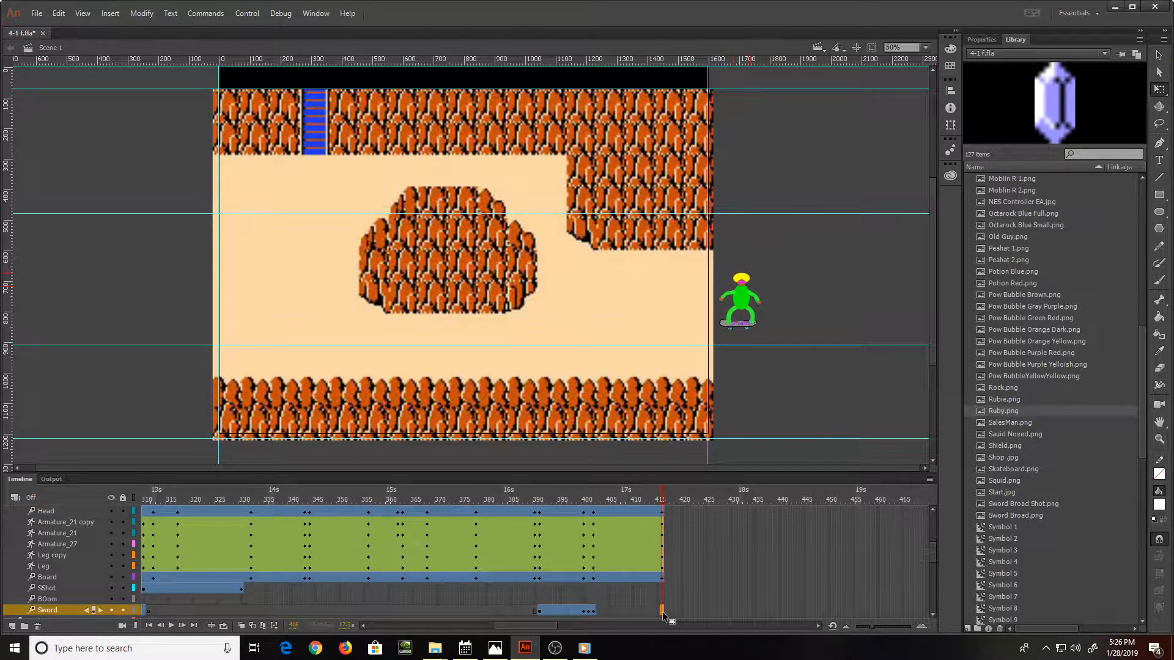
{"action": "key", "text": "F5"}
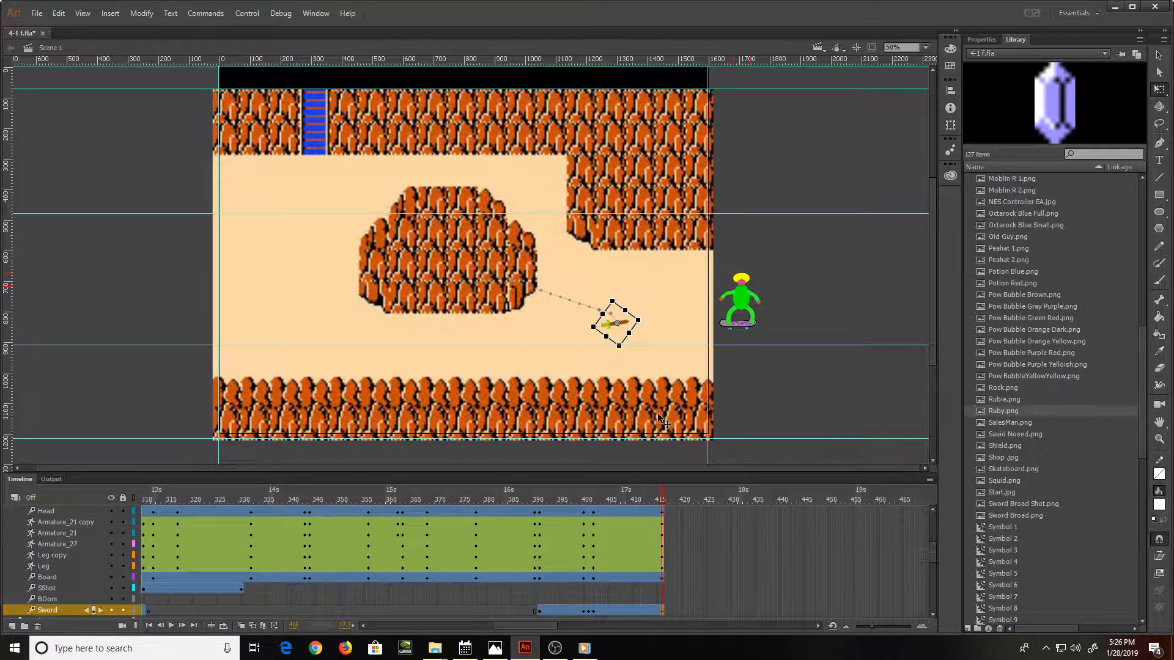
{"action": "key", "text": "ctrl+equal"}
{"action": "left_click_drag", "start_coordinate": [487, 269], "coordinate": [798, 221]}
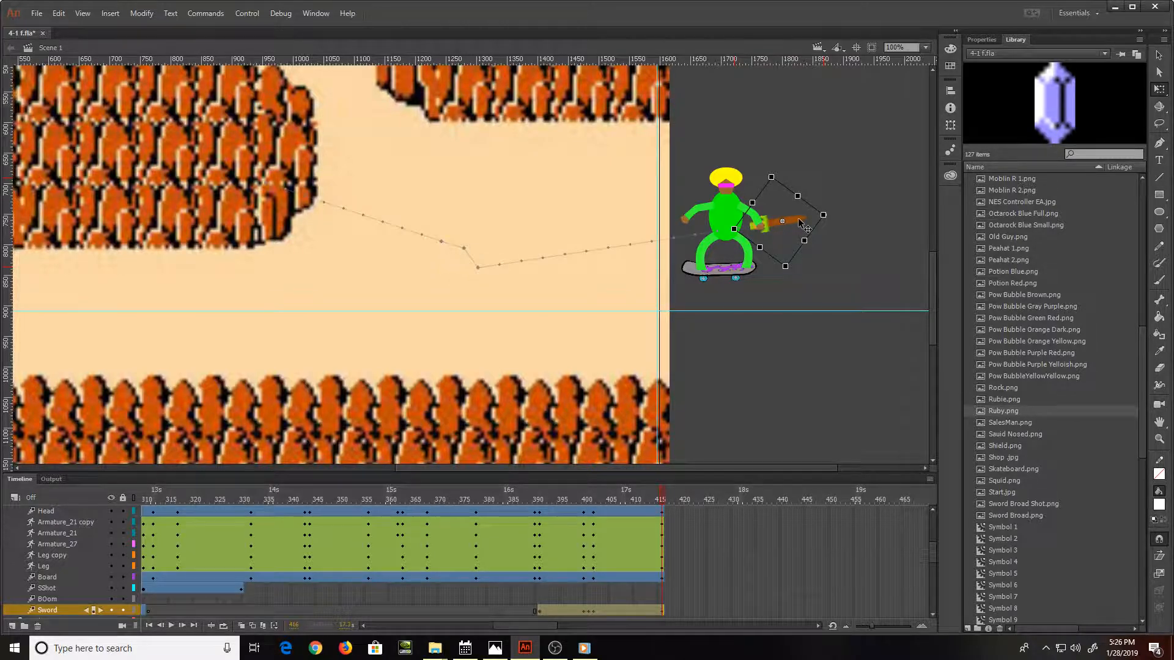
Step: Step back frame by frame from frame 416 to check how the sword follows the skater's hand
{"action": "key", "text": "comma"}
{"action": "key", "text": "comma"}
{"action": "key", "text": "comma"}
{"action": "key", "text": "comma"}
{"action": "key", "text": "comma"}
{"action": "key", "text": "comma"}
{"action": "key", "text": "comma"}
{"action": "key", "text": "comma"}
{"action": "key", "text": "comma"}
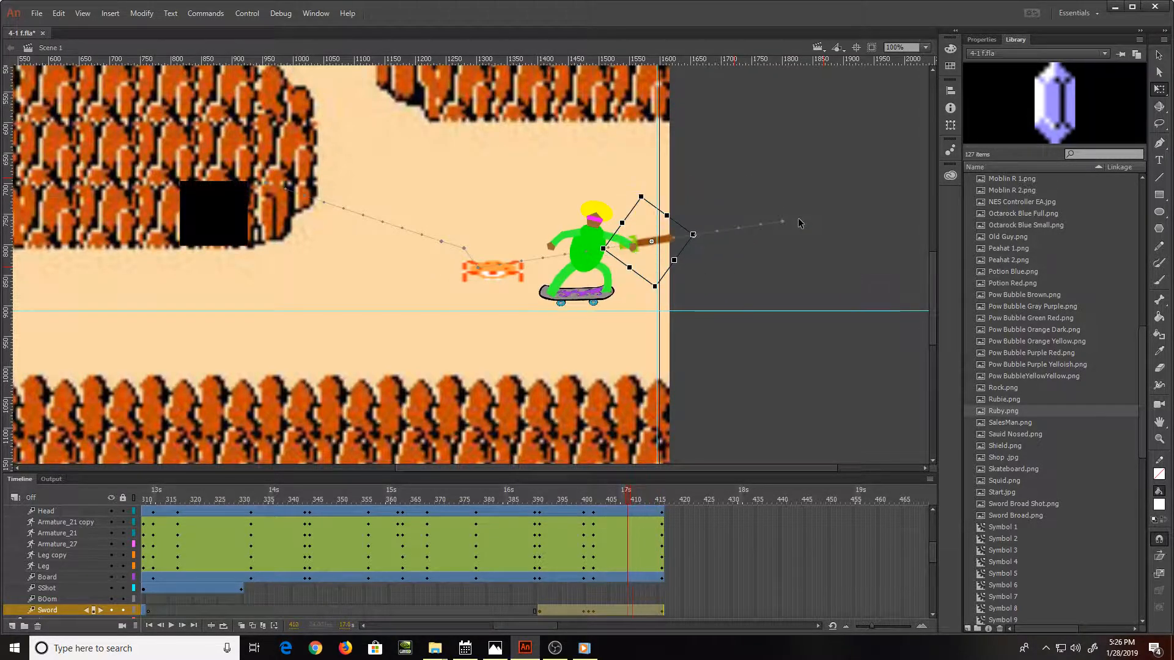
{"action": "key", "text": "comma"}
{"action": "key", "text": "comma"}
{"action": "key", "text": "comma"}
{"action": "key", "text": "comma"}
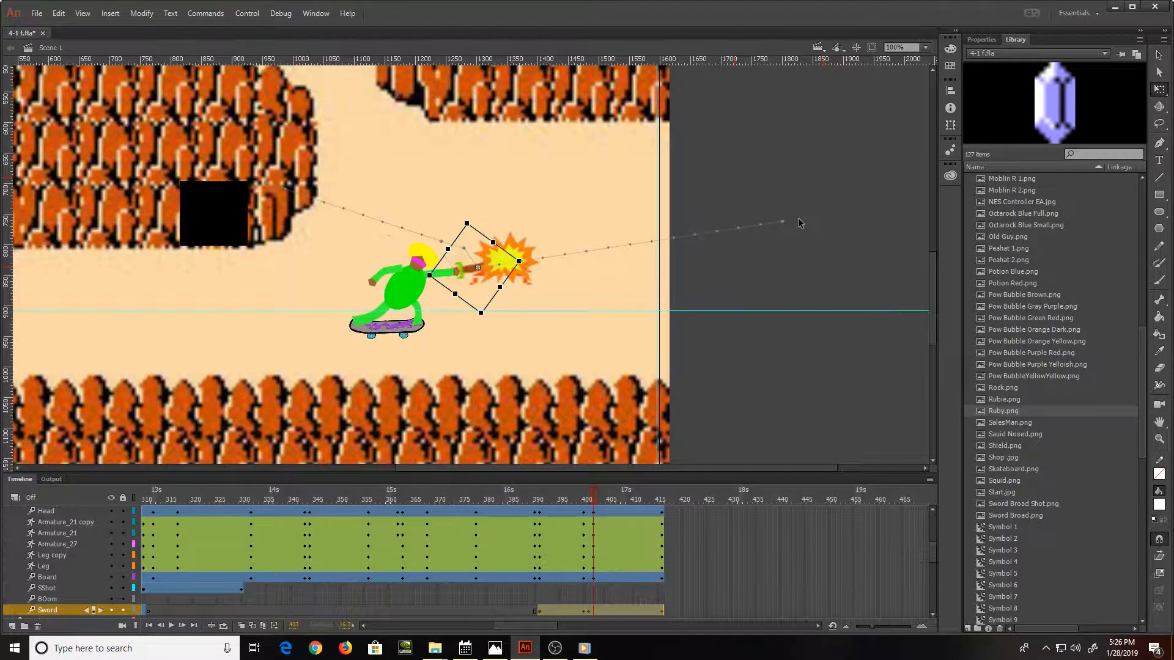
Step: Test the movie to review the skater's run through the maps and his exit, and close the preview
{"action": "key", "text": "ctrl+Return"}
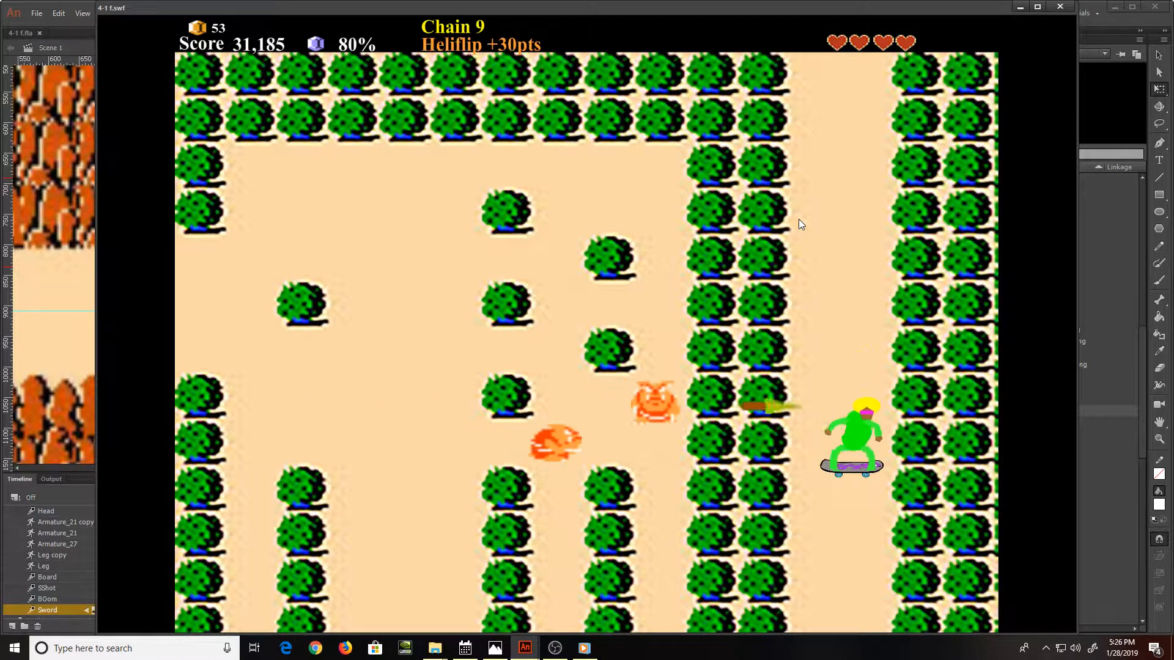
{"action": "key", "text": "Up"}
{"action": "key", "text": "Up"}
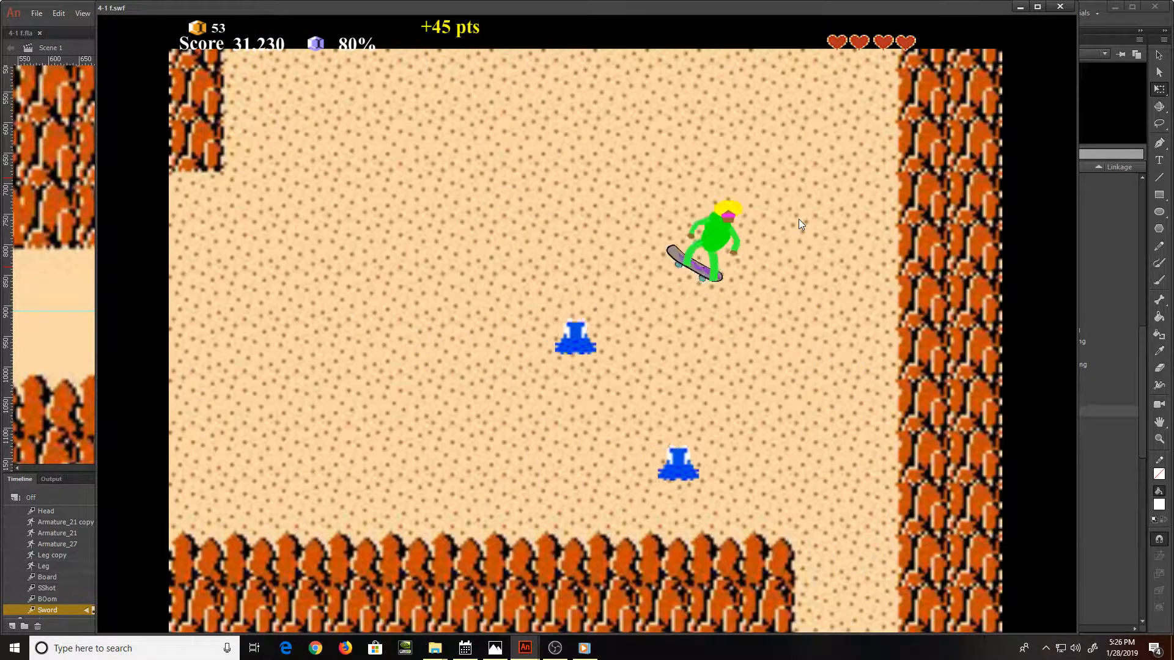
{"action": "key", "text": "Right"}
{"action": "key", "text": "Right"}
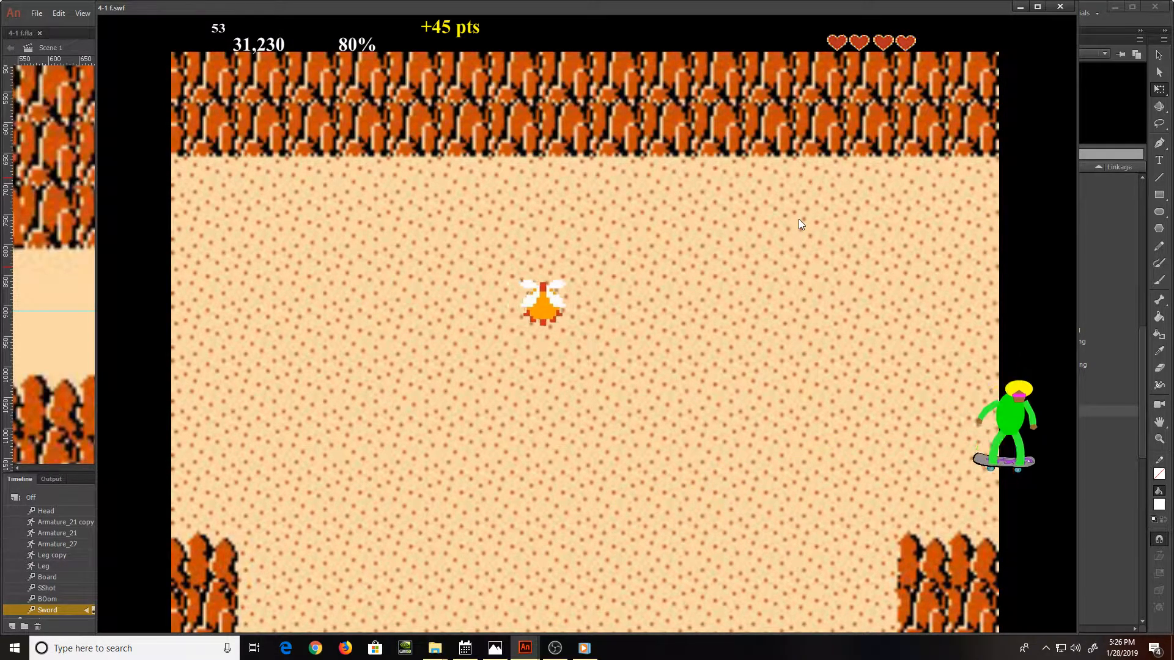
{"action": "key", "text": "Up"}
{"action": "key", "text": "Right"}
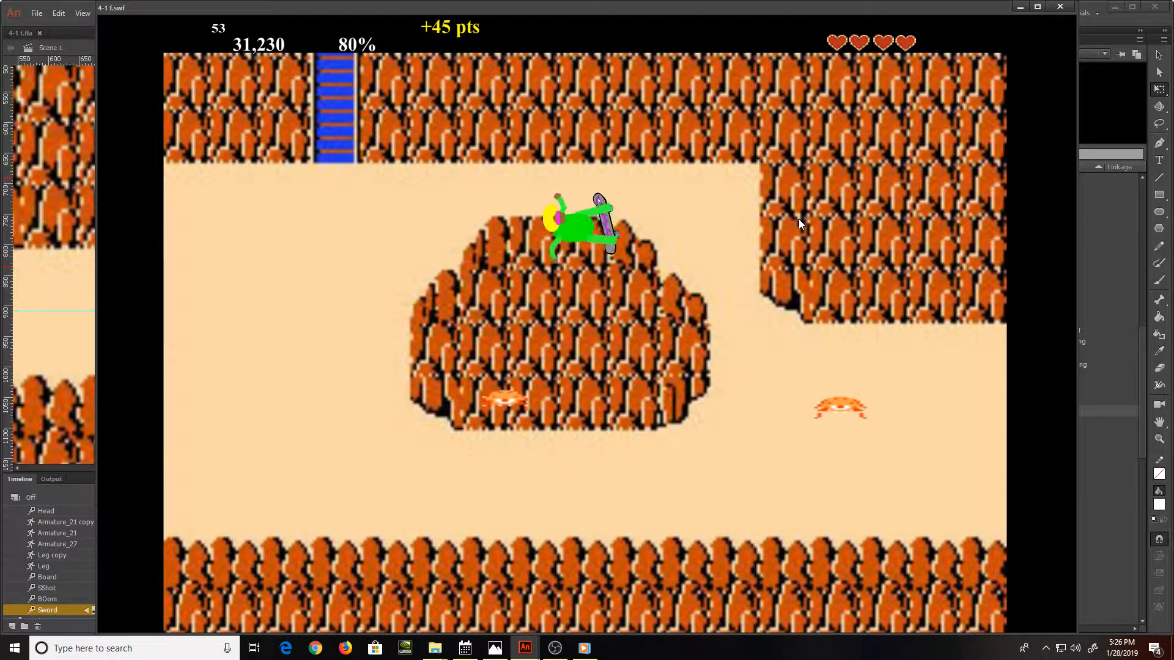
{"action": "key", "text": "Down"}
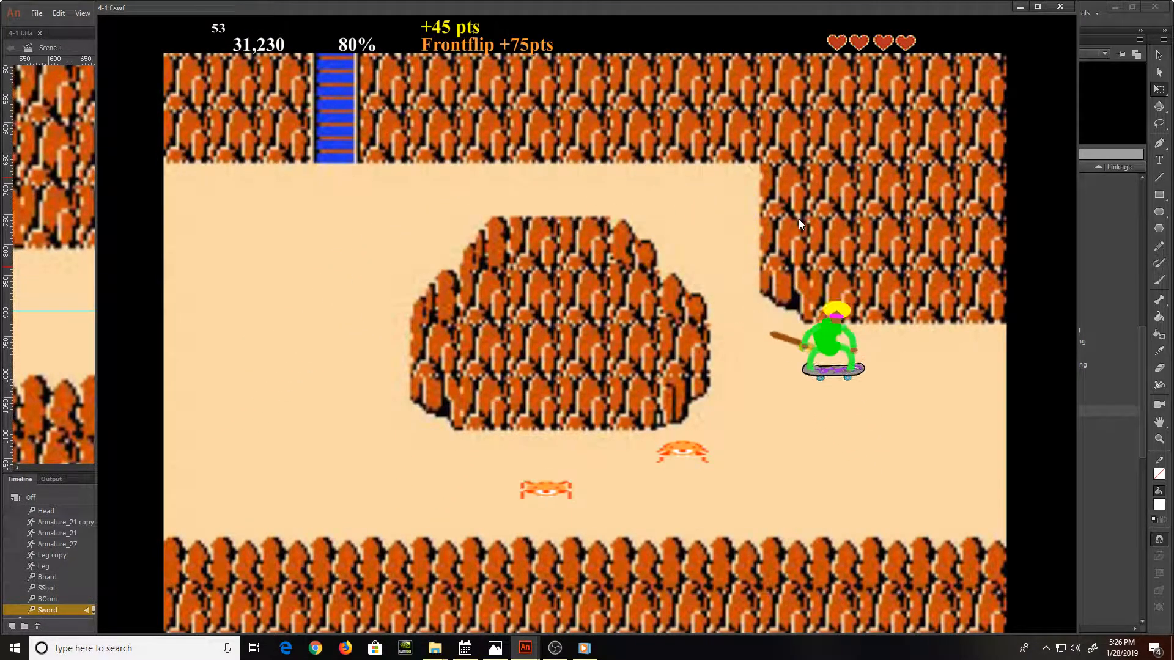
{"action": "key", "text": "Left"}
{"action": "key", "text": "space"}
{"action": "key", "text": "Right"}
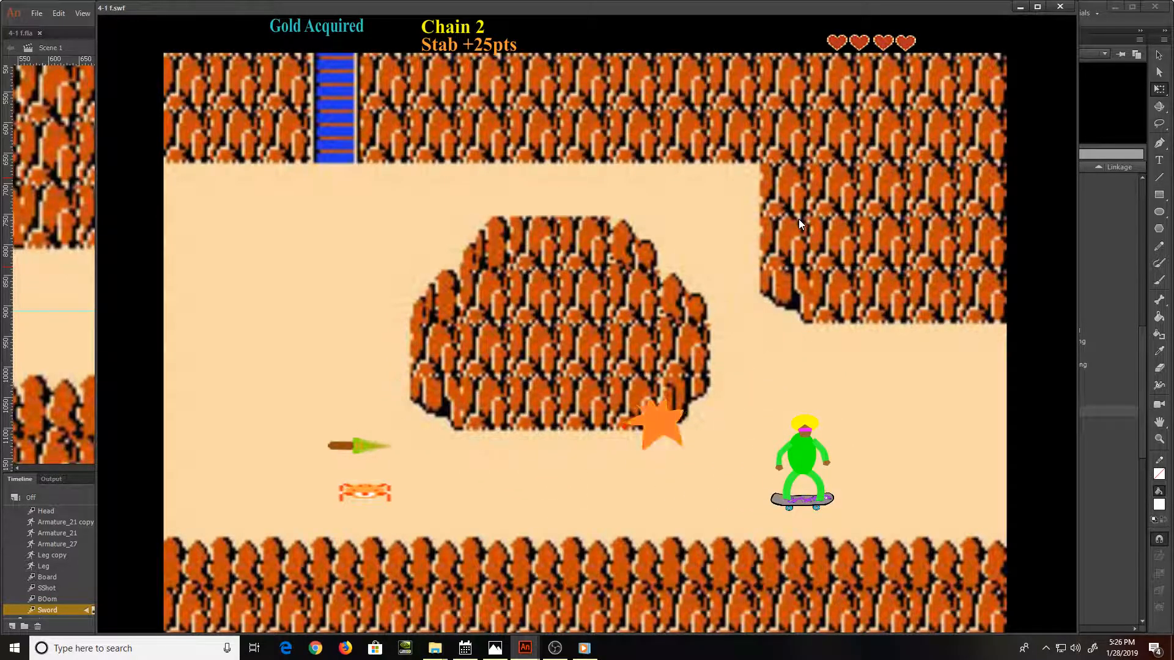
{"action": "key", "text": "Left"}
{"action": "key", "text": "Up"}
{"action": "key", "text": "Right"}
{"action": "key", "text": "Left"}
{"action": "key", "text": "Down"}
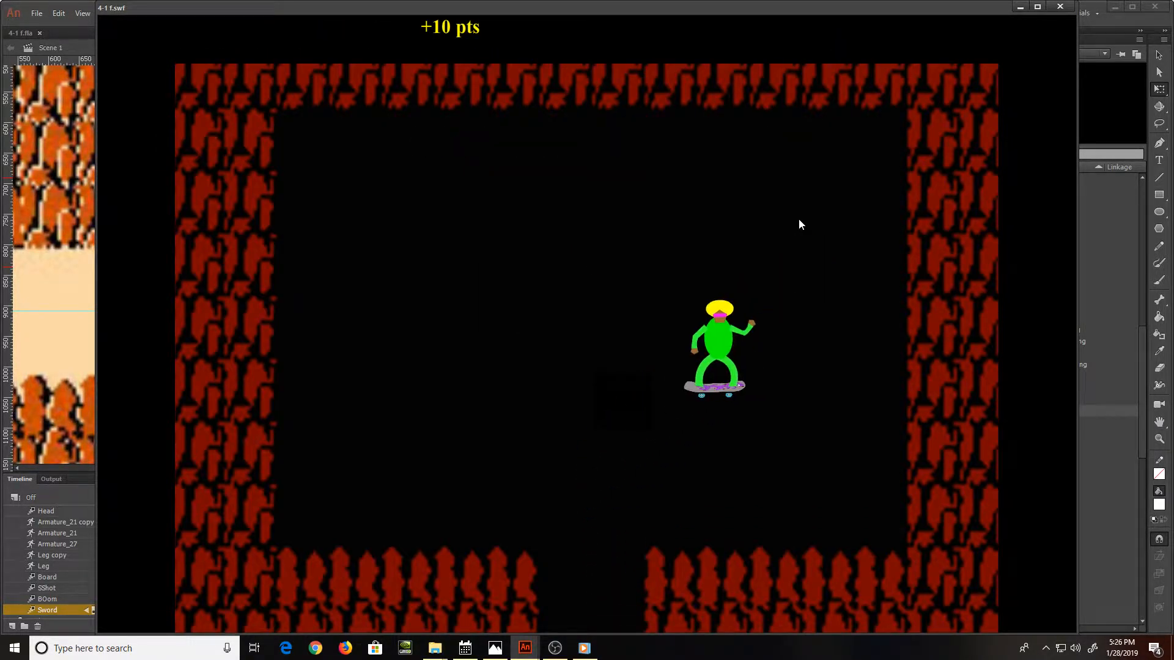
{"action": "key", "text": "Right"}
{"action": "key", "text": "space"}
{"action": "key", "text": "Right"}
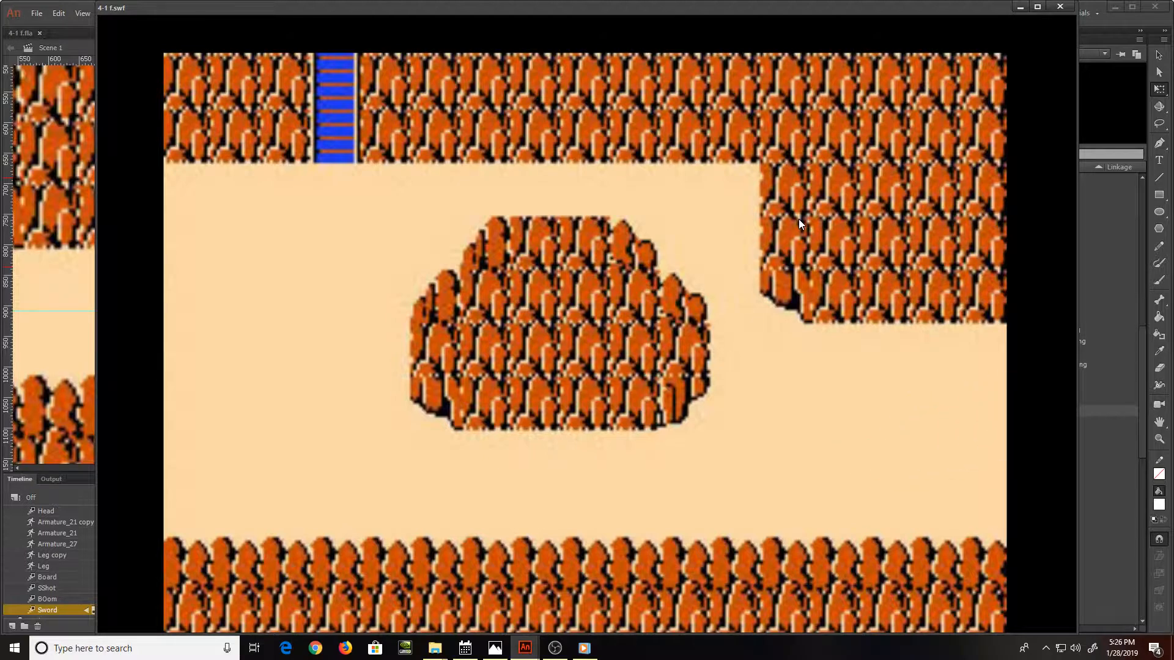
{"action": "key", "text": "Up"}
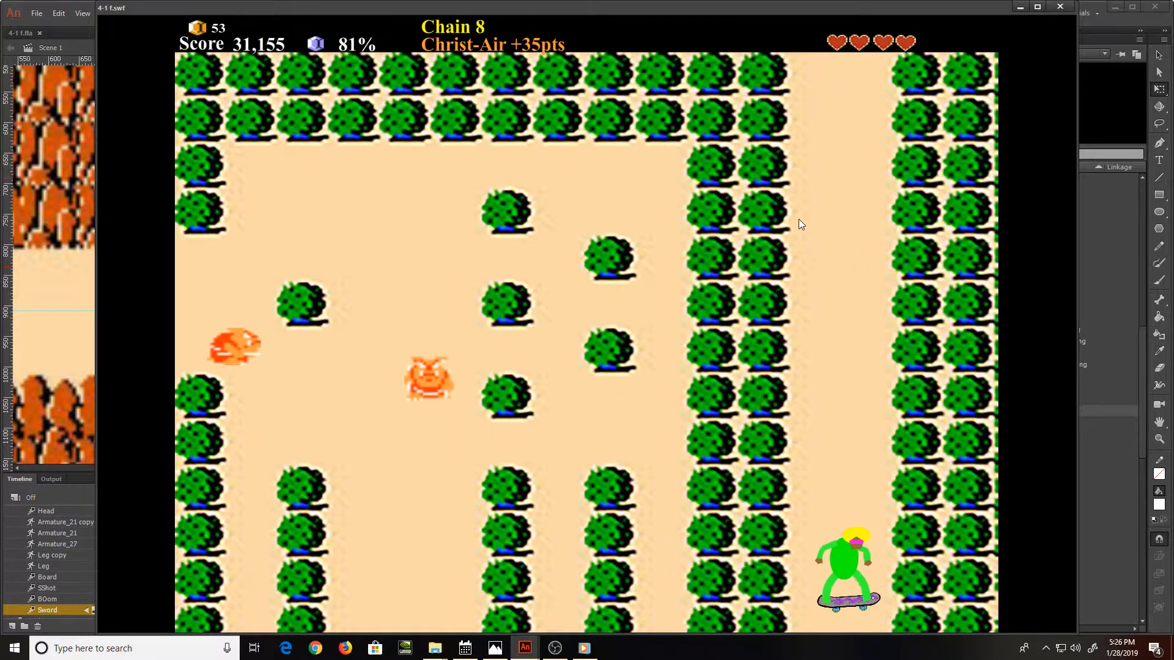
{"action": "key", "text": "Up"}
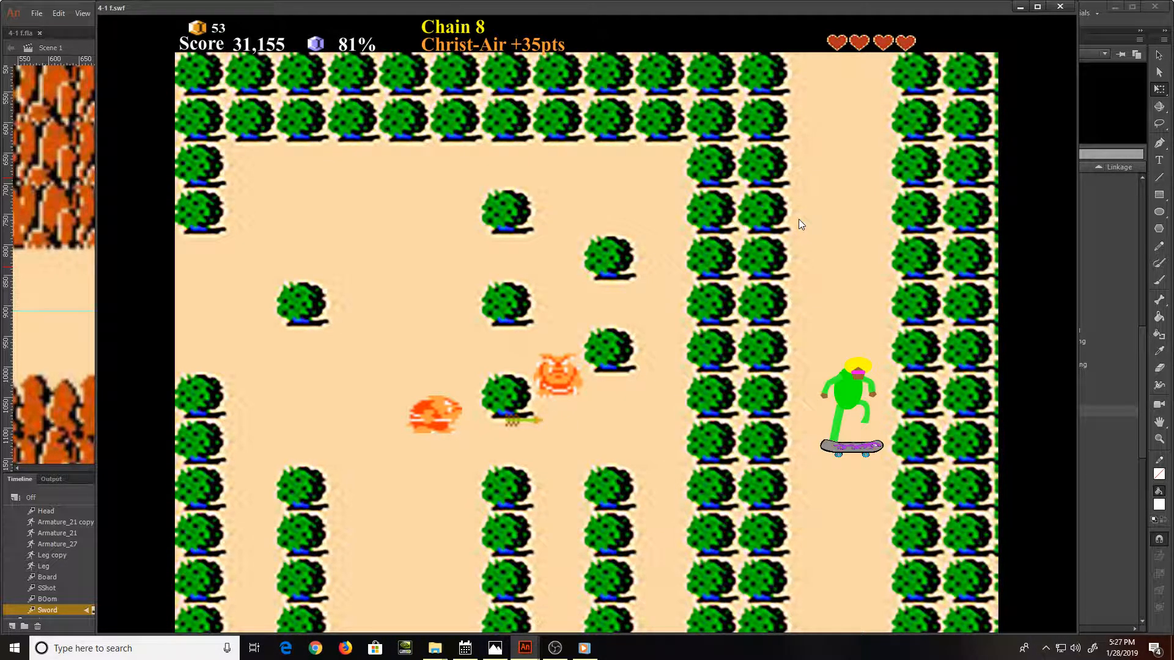
{"action": "left_click", "coordinate": [1060, 6]}
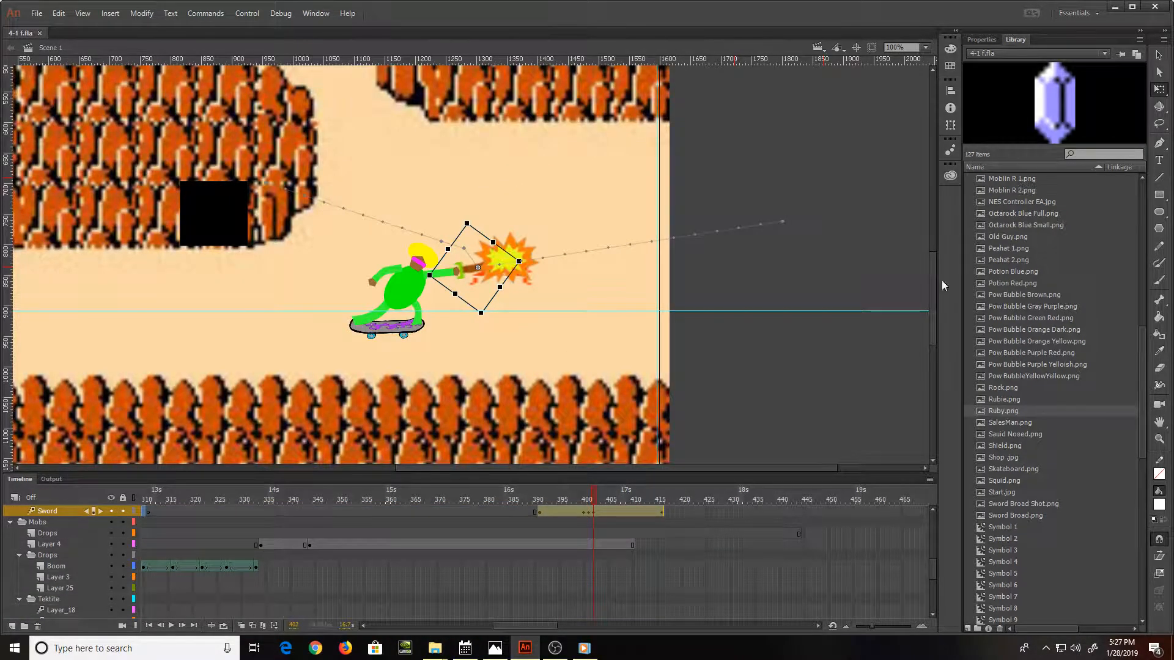
Step: Insert a keyframe on the BG layer at frame 417 and delete the old map from there on
{"action": "scroll", "coordinate": [684, 614], "scroll_direction": "up", "scroll_amount": 5}
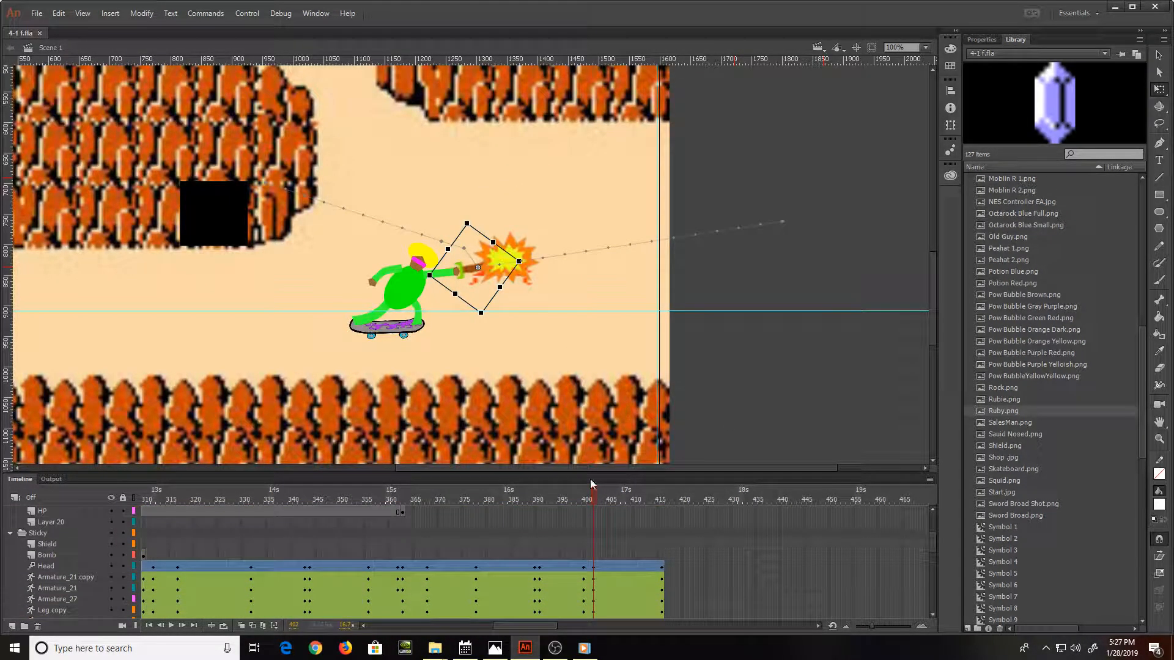
{"action": "left_click_drag", "start_coordinate": [596, 496], "coordinate": [665, 483]}
{"action": "scroll", "coordinate": [687, 535], "scroll_direction": "down", "scroll_amount": 6}
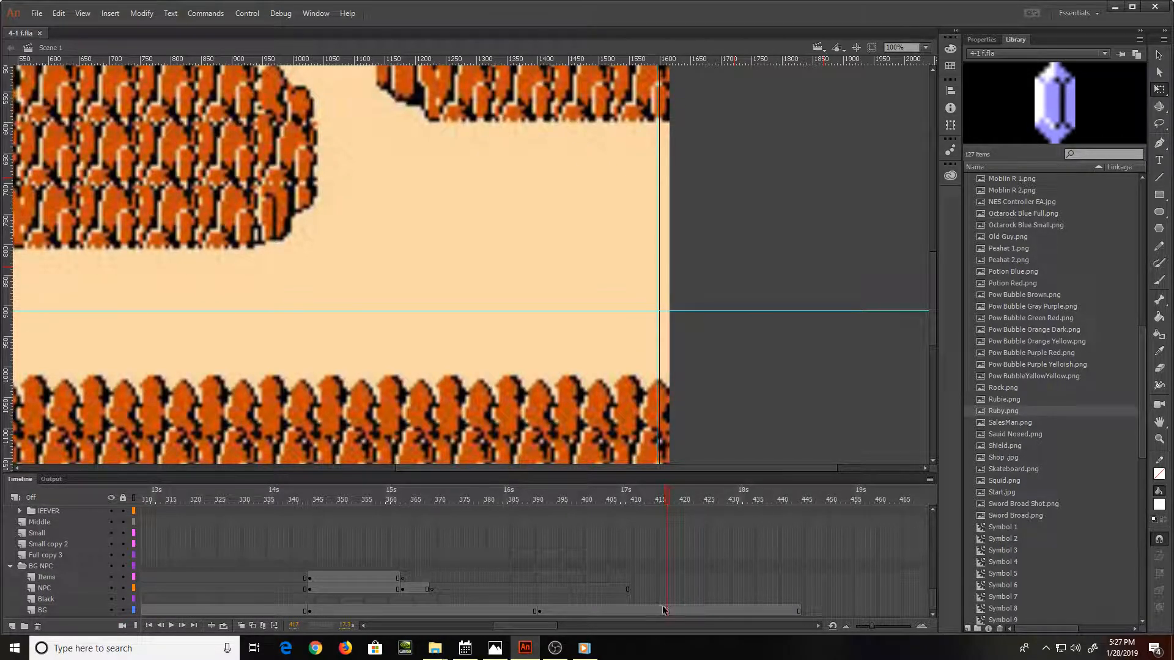
{"action": "left_click", "coordinate": [666, 610]}
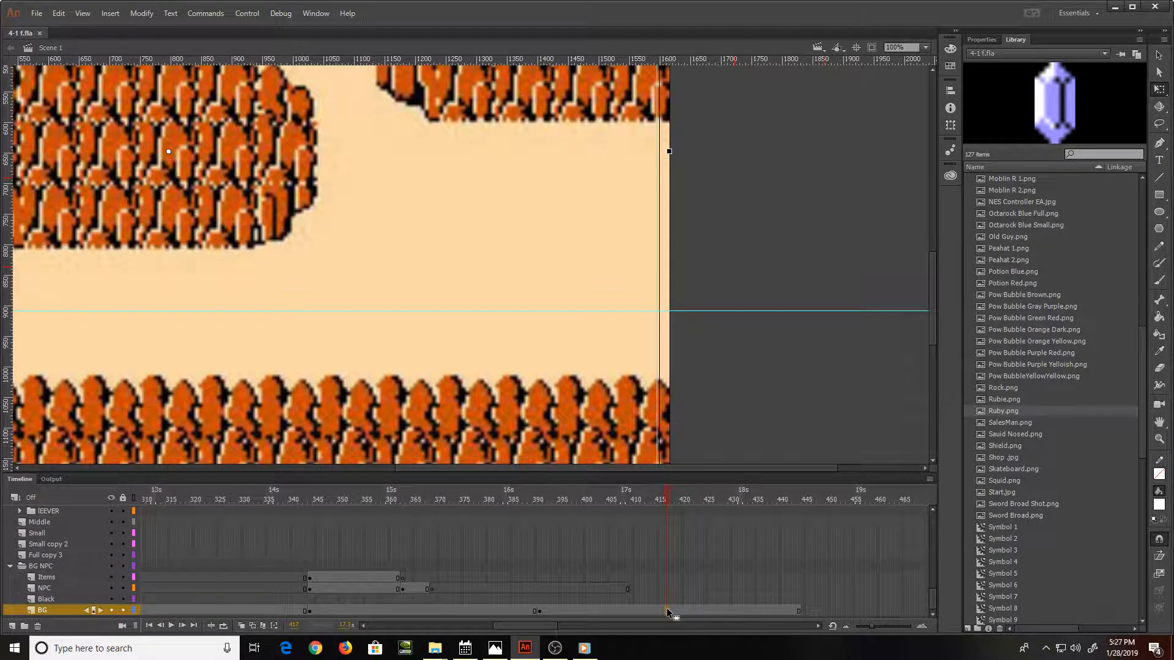
{"action": "key", "text": "F6"}
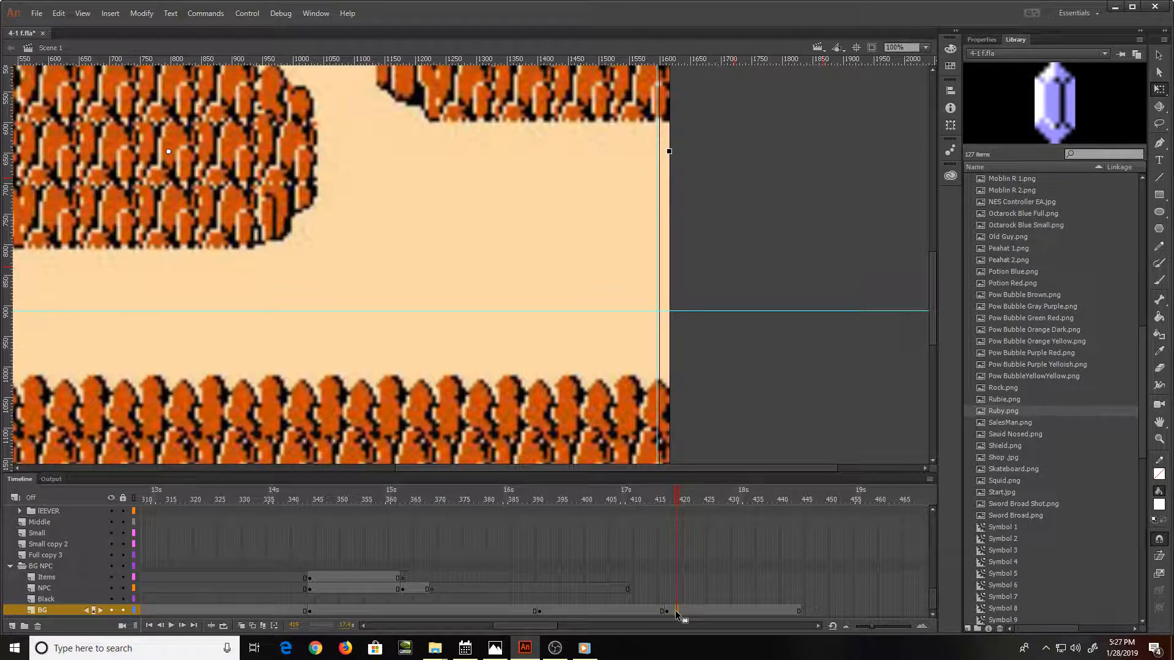
{"action": "key", "text": "Delete"}
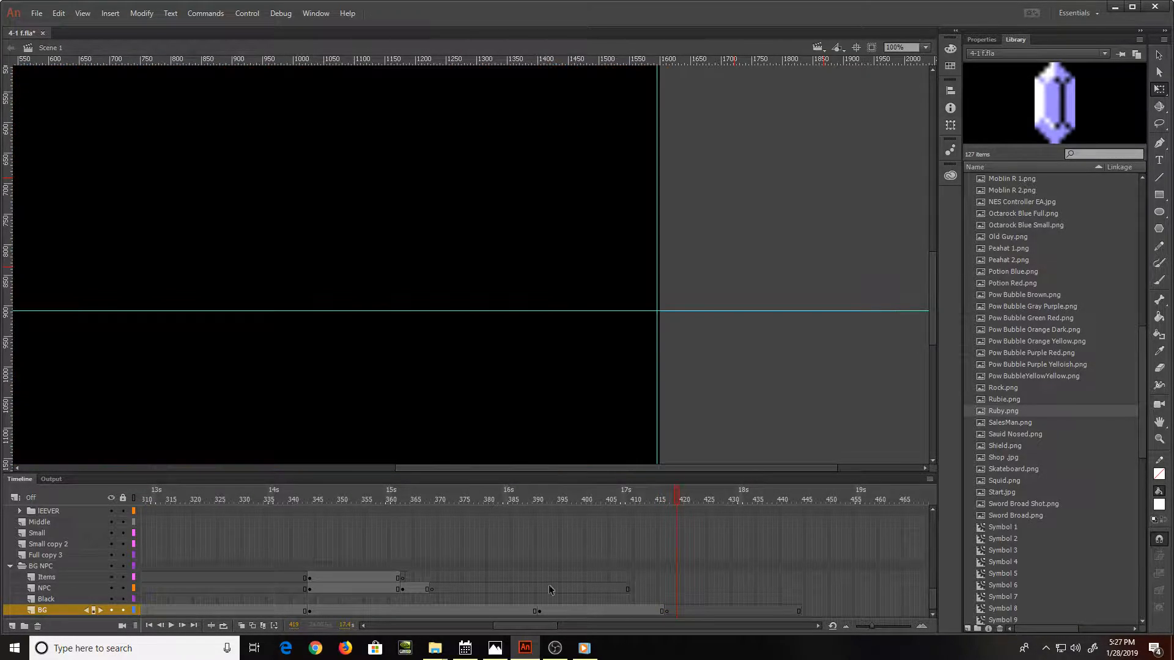
Step: Import the map 16 image from the 4-1 The Legend of Zelda folder onto the stage
{"action": "left_click", "coordinate": [37, 13]}
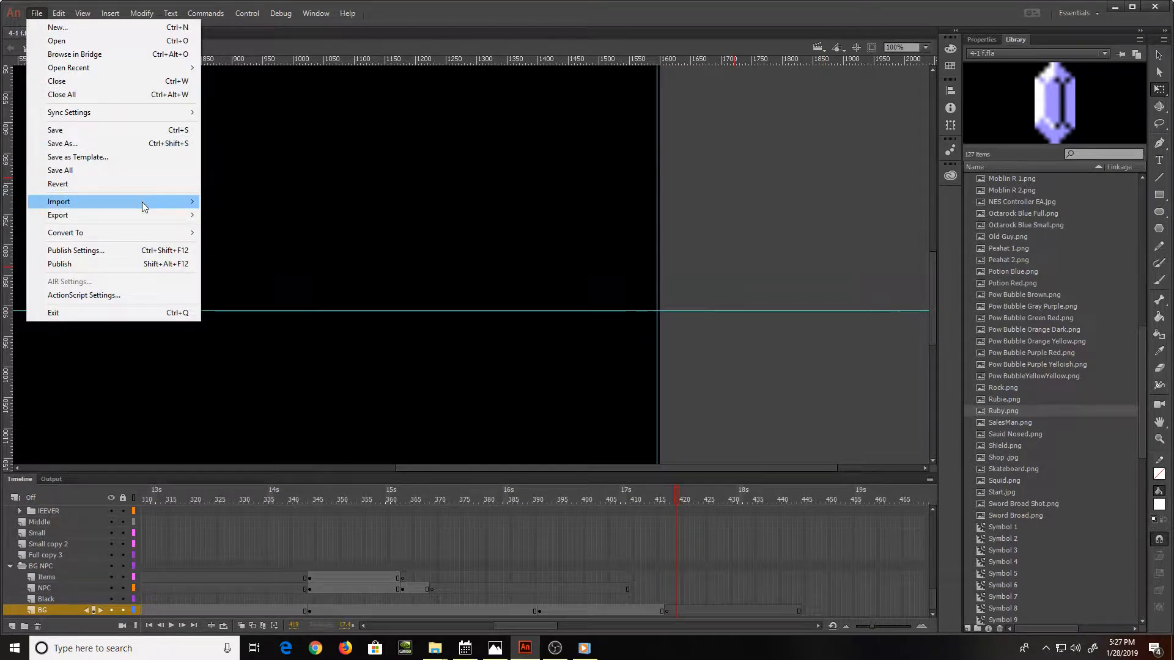
{"action": "mouse_move", "coordinate": [142, 201]}
{"action": "left_click", "coordinate": [261, 201]}
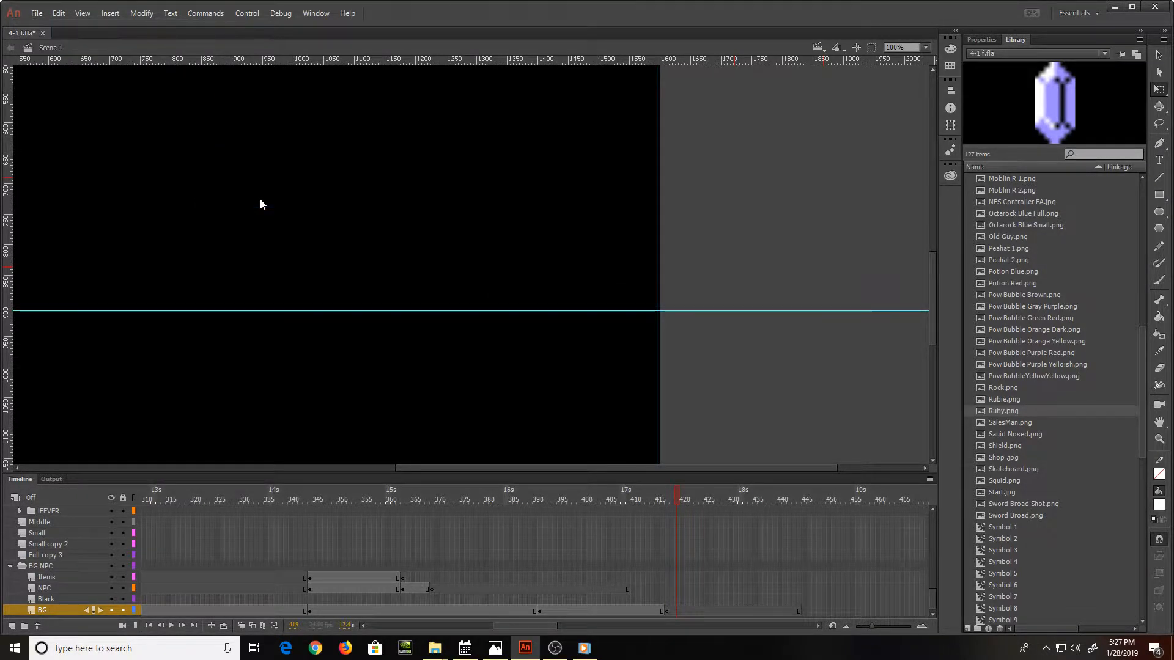
{"action": "left_click", "coordinate": [267, 29]}
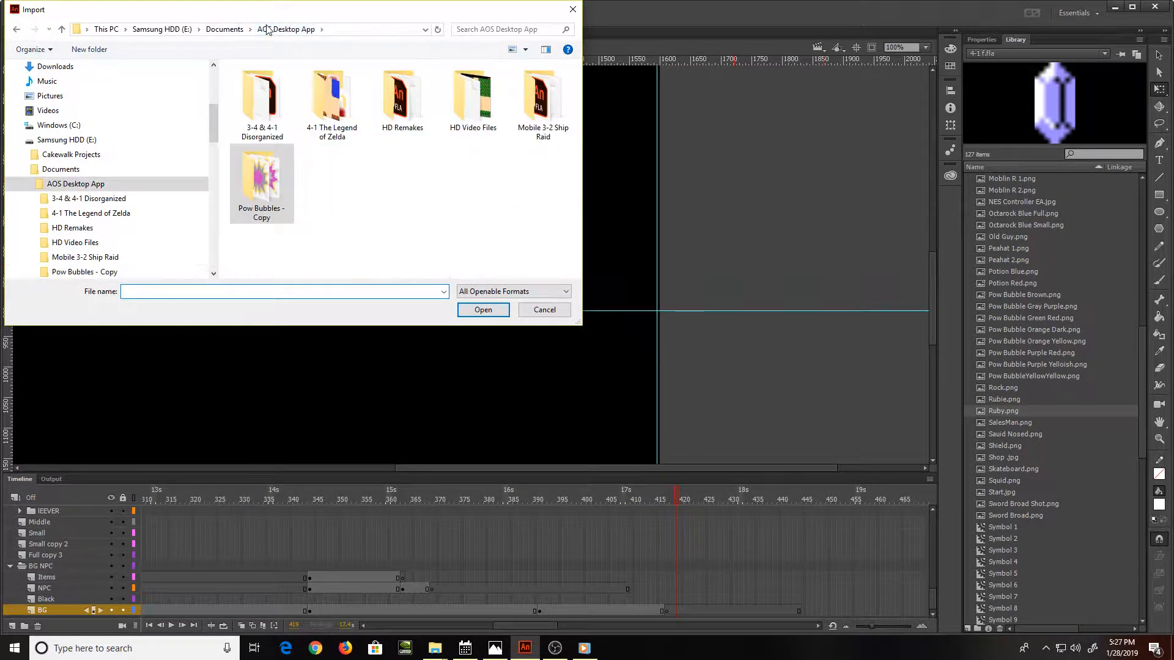
{"action": "double_click", "coordinate": [338, 92]}
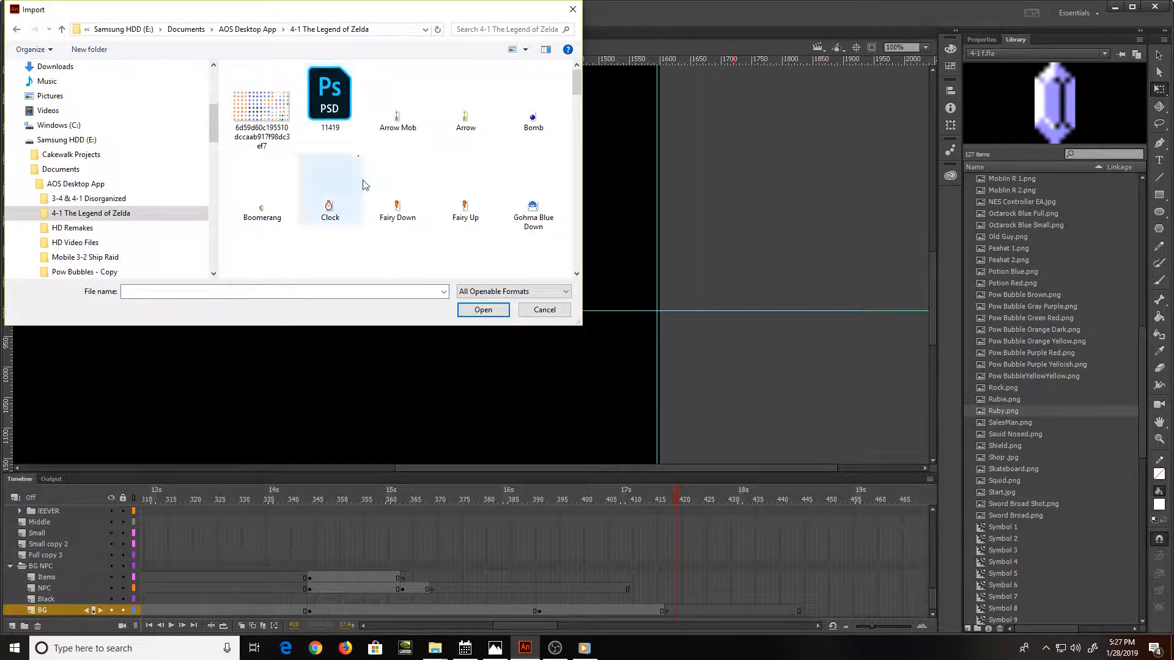
{"action": "scroll", "coordinate": [364, 190], "scroll_direction": "down", "scroll_amount": 5}
{"action": "scroll", "coordinate": [365, 195], "scroll_direction": "down", "scroll_amount": 5}
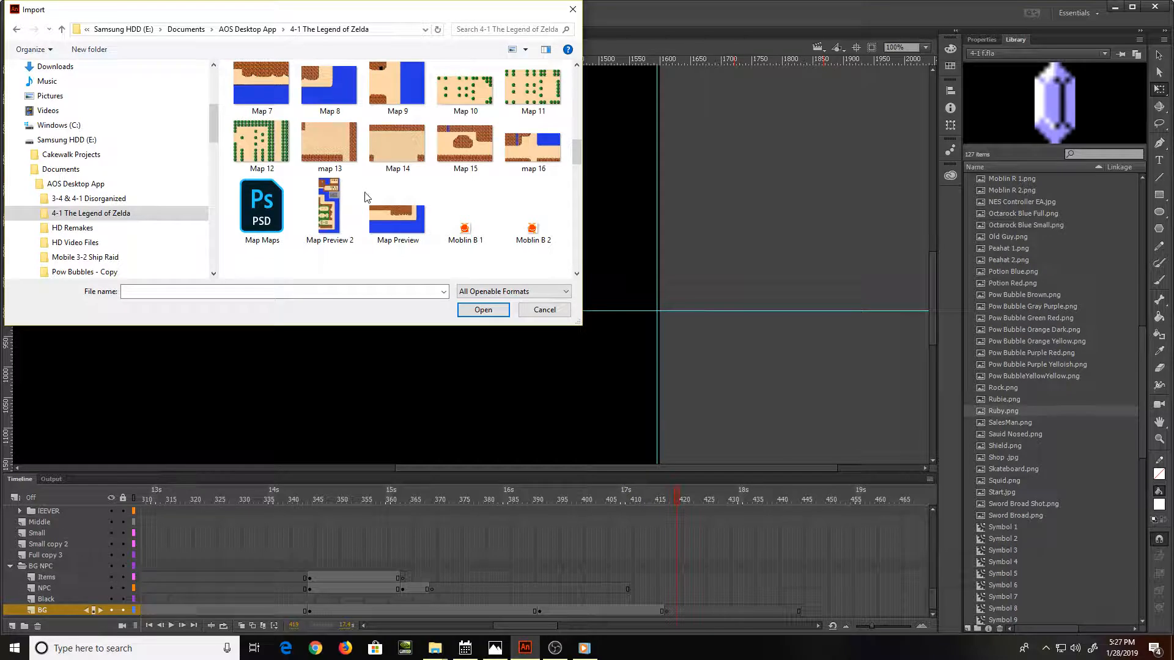
{"action": "double_click", "coordinate": [524, 156]}
Step: Bring in the map 16 image and enlarge it to fill the height between the stage's upper and lower horizontal guides
{"action": "scroll", "coordinate": [536, 259], "scroll_direction": "down", "scroll_amount": 3}
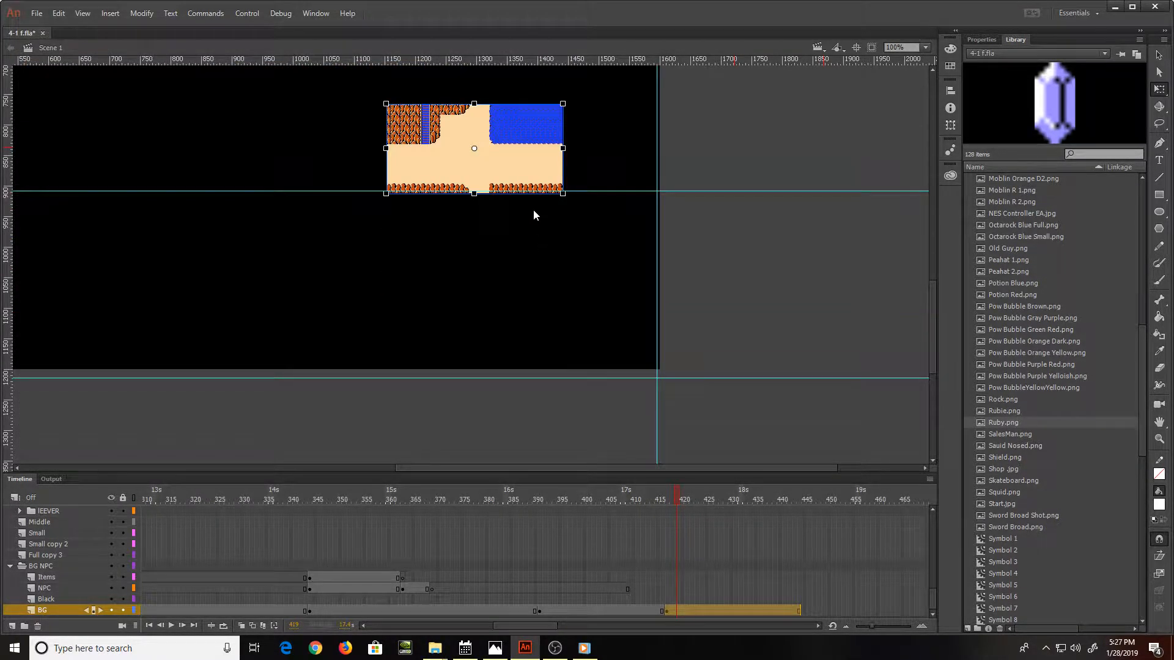
{"action": "left_click_drag", "start_coordinate": [561, 195], "coordinate": [618, 280]}
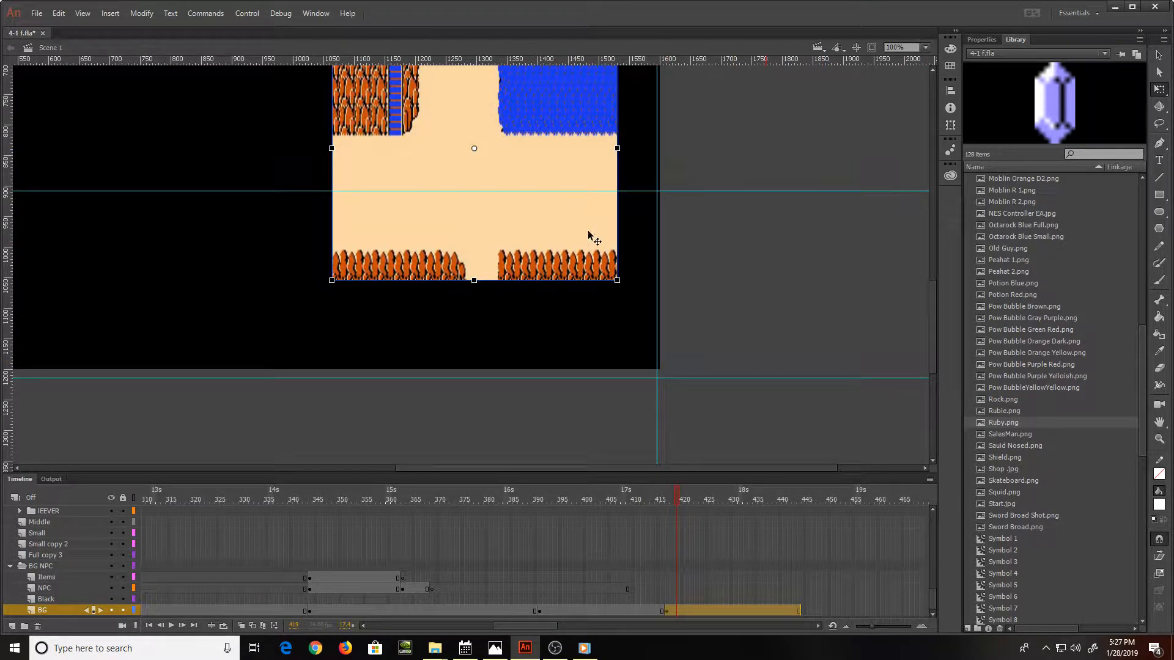
{"action": "key", "text": "ctrl+minus"}
{"action": "left_click_drag", "start_coordinate": [636, 190], "coordinate": [428, 216]}
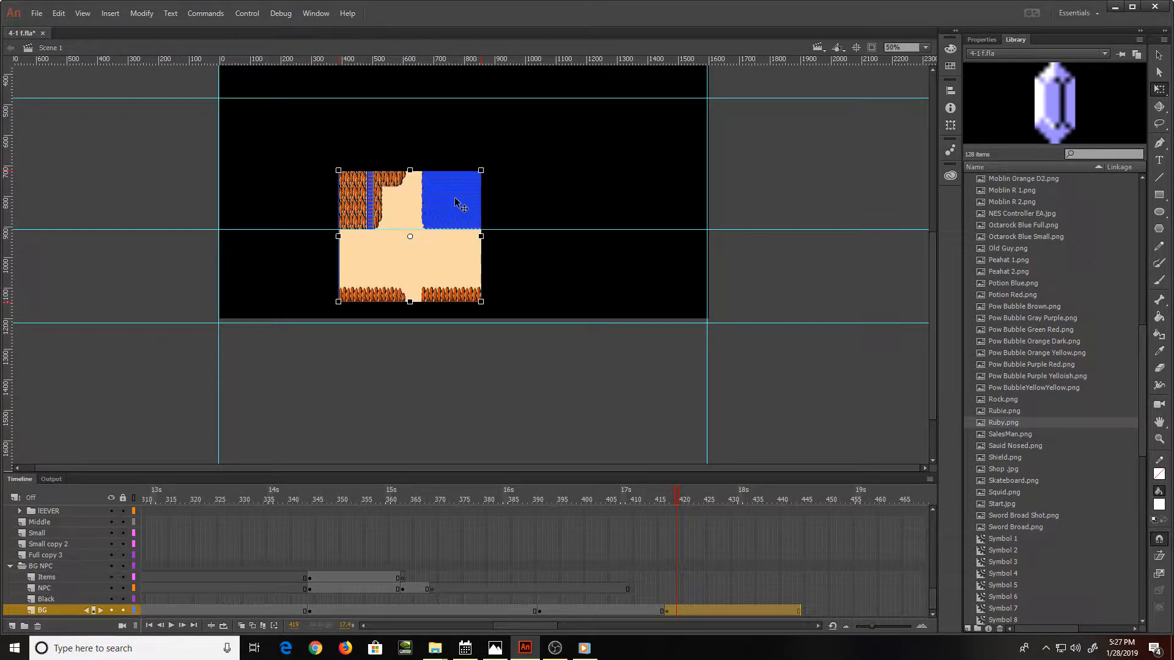
{"action": "left_click_drag", "start_coordinate": [481, 171], "coordinate": [641, 117]}
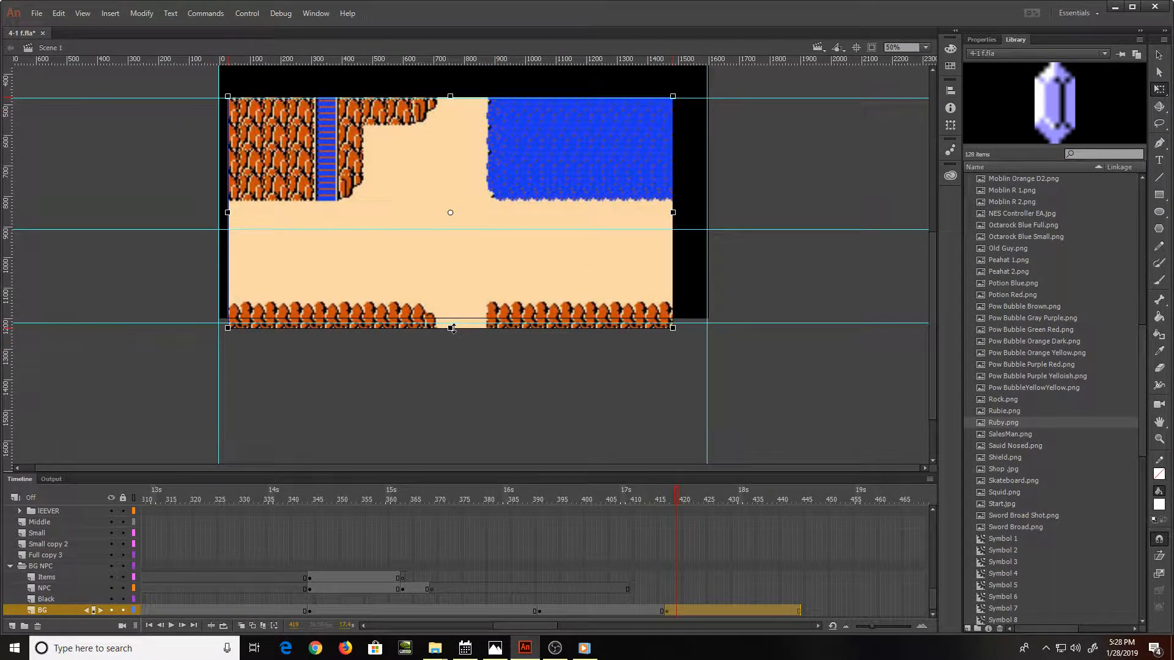
{"action": "left_click_drag", "start_coordinate": [453, 327], "coordinate": [453, 322]}
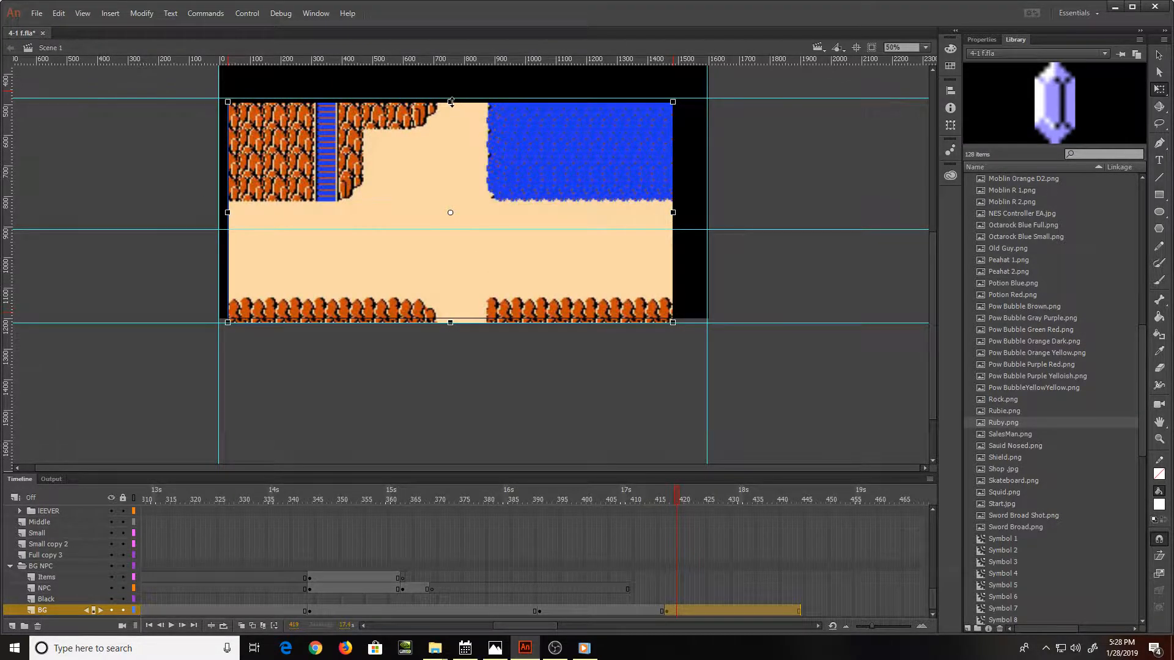
{"action": "left_click_drag", "start_coordinate": [451, 101], "coordinate": [450, 97]}
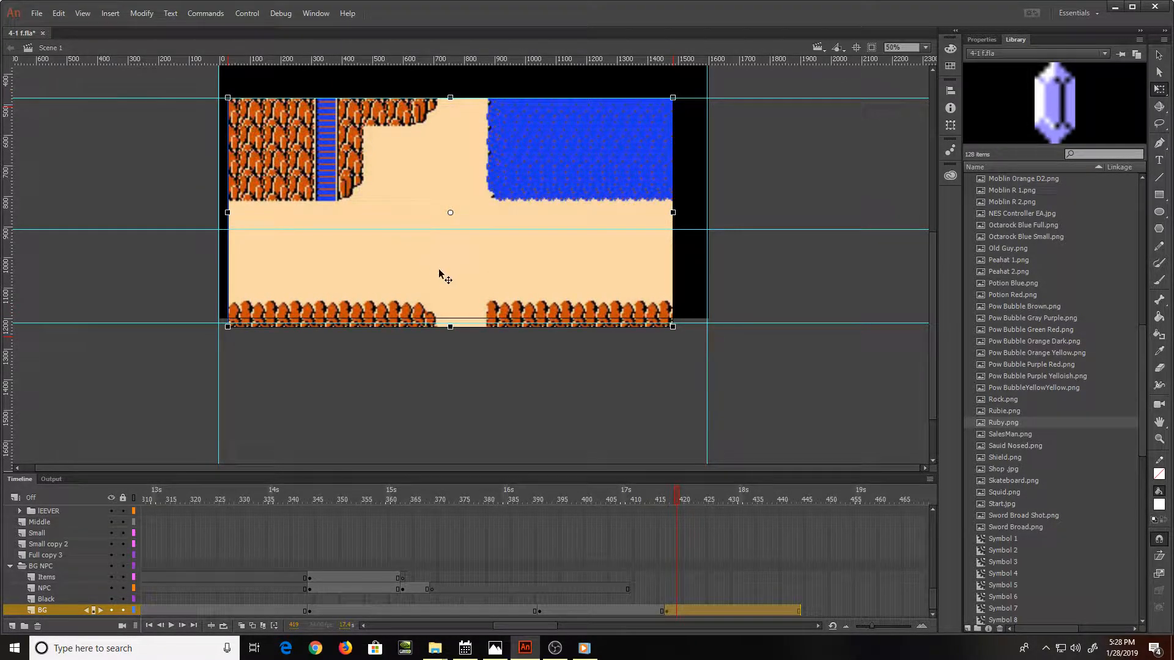
{"action": "left_click_drag", "start_coordinate": [451, 326], "coordinate": [450, 322]}
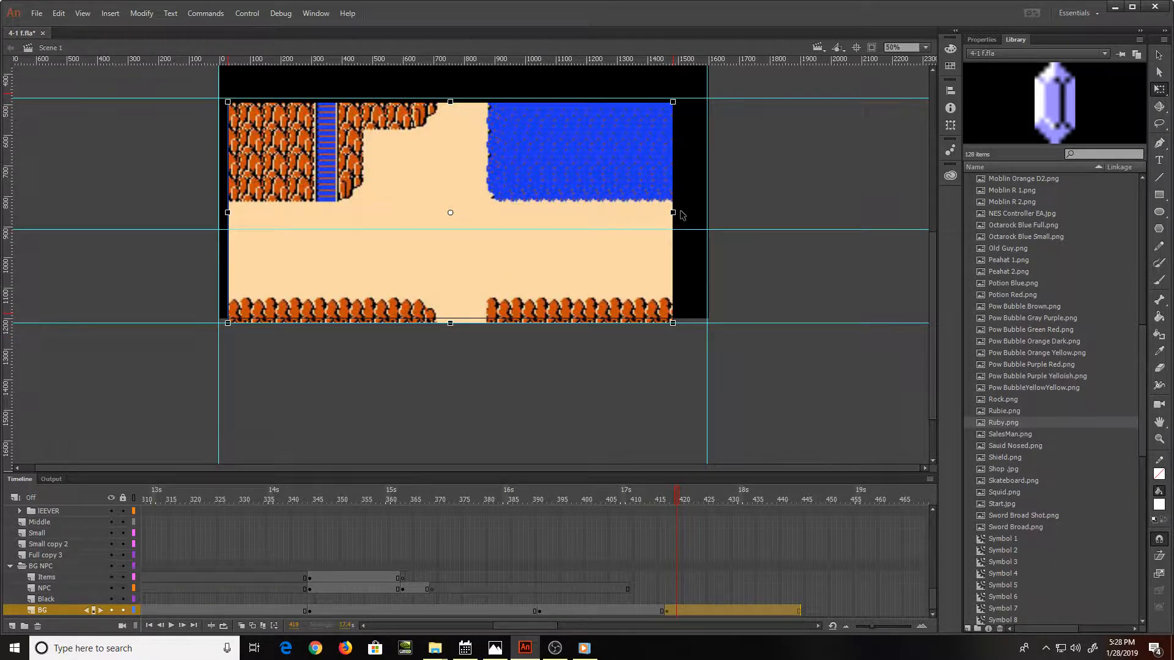
Step: Widen map 16 and shift it until its left edge meets the stage's left guide, raising it slightly
{"action": "left_click_drag", "start_coordinate": [674, 213], "coordinate": [693, 208]}
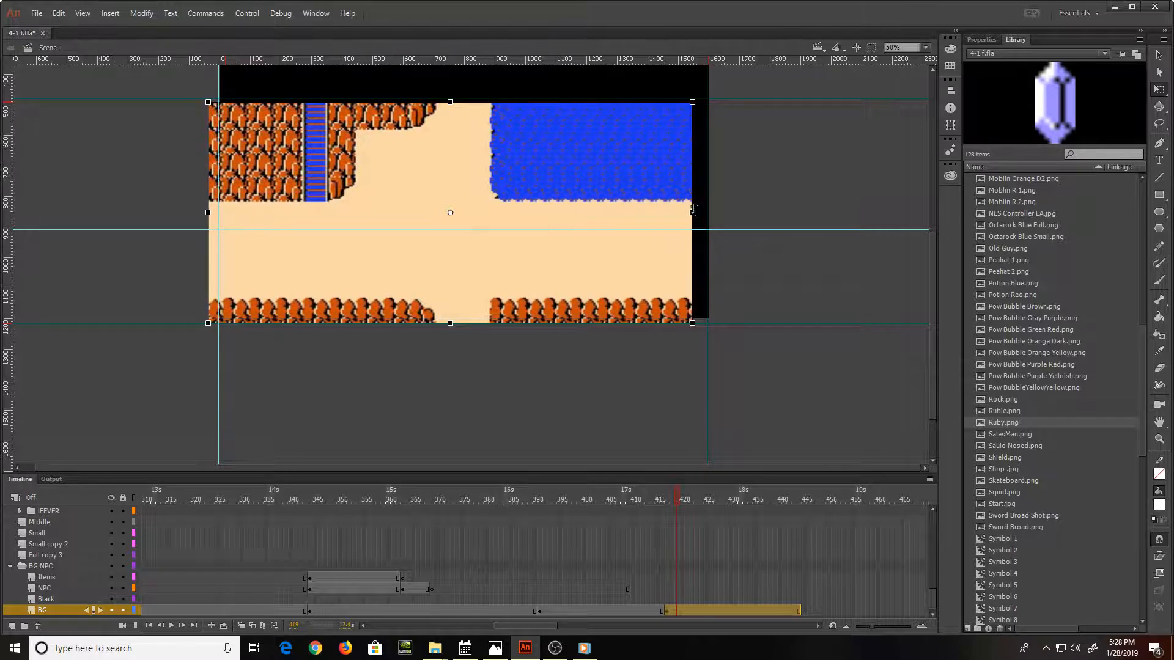
{"action": "key", "text": "shift+Right"}
{"action": "key", "text": "shift+Right"}
{"action": "key", "text": "shift+Right"}
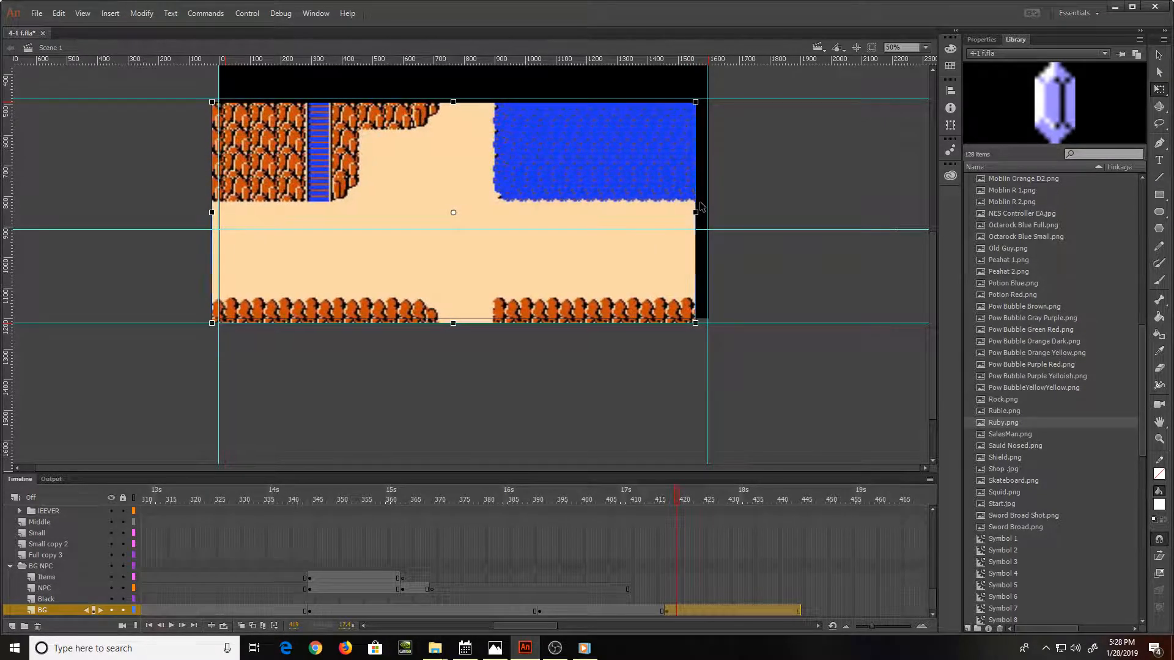
{"action": "key", "text": "Right"}
{"action": "key", "text": "Right"}
{"action": "key", "text": "Right"}
{"action": "key", "text": "Up"}
{"action": "key", "text": "Up"}
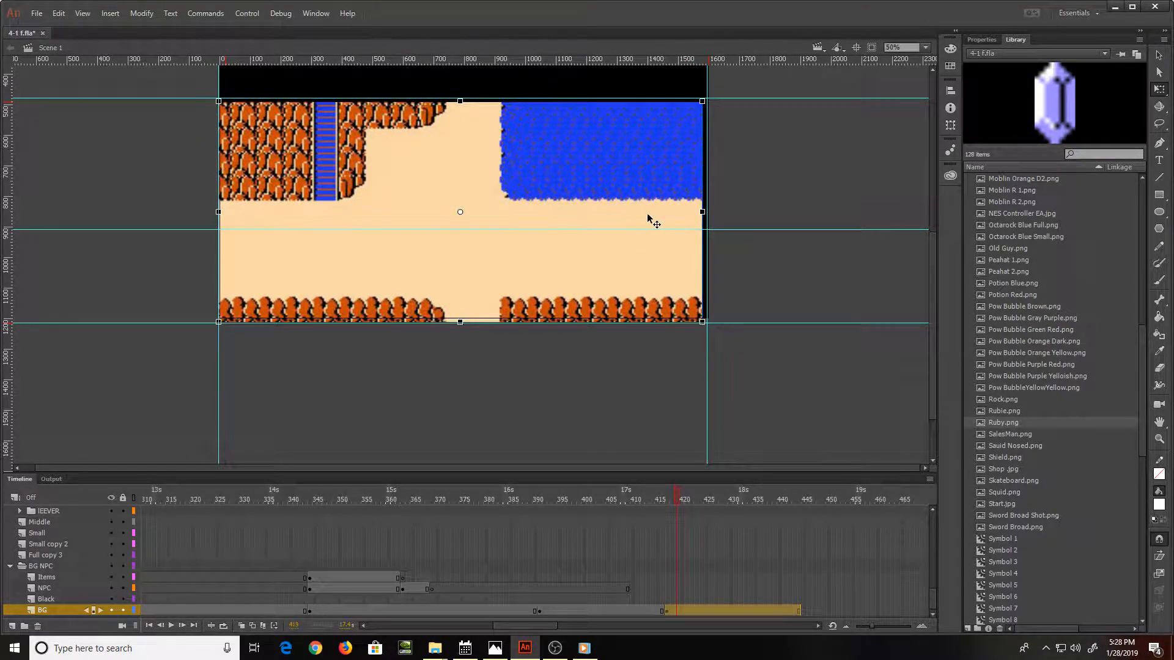
{"action": "key", "text": "Up"}
{"action": "key", "text": "Up"}
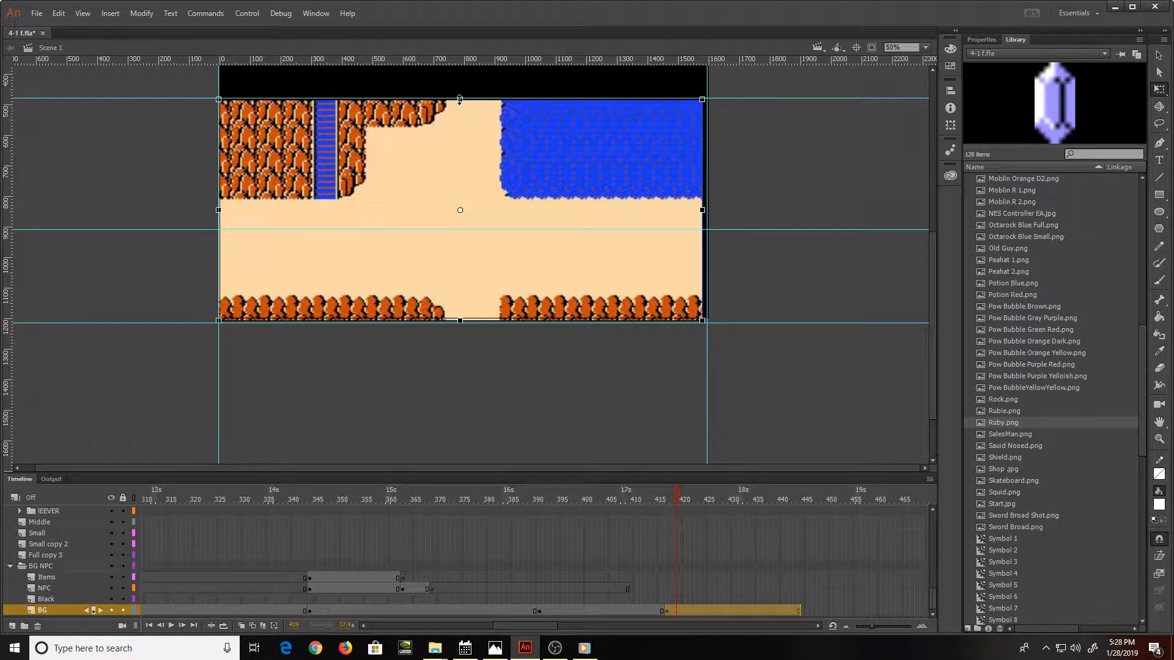
Step: Stretch map 16 up to the upper guide and across to the stage's right guide, and lock the BG layer
{"action": "left_click_drag", "start_coordinate": [460, 99], "coordinate": [460, 98]}
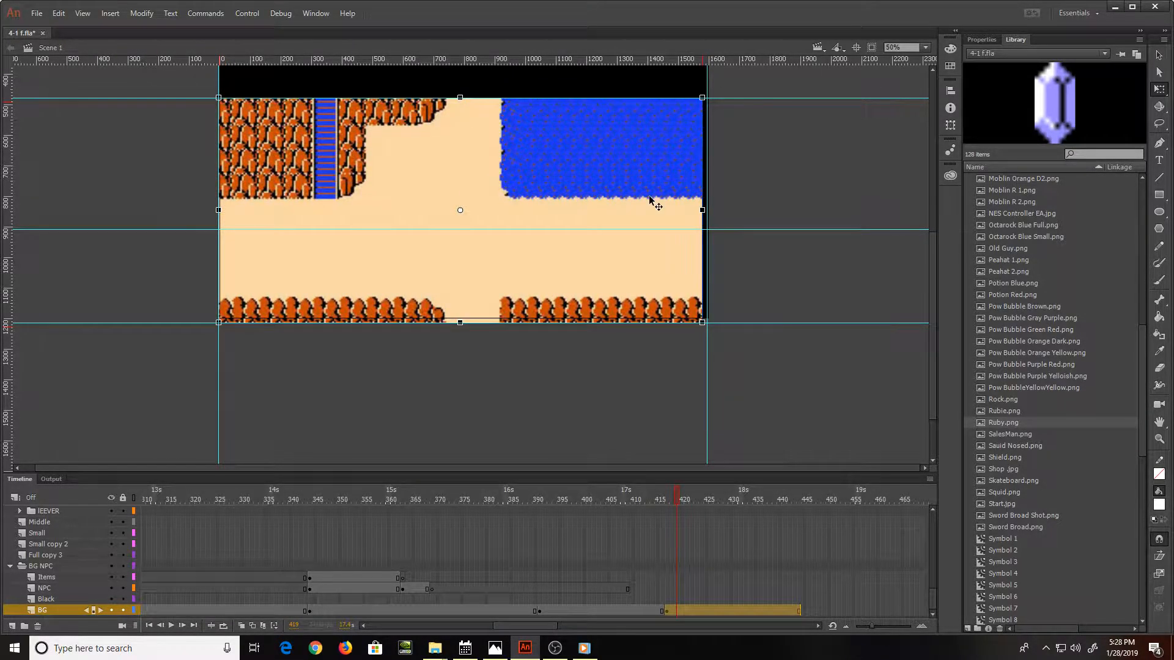
{"action": "key", "text": "Right"}
{"action": "key", "text": "Right"}
{"action": "key", "text": "Right"}
{"action": "key", "text": "Right"}
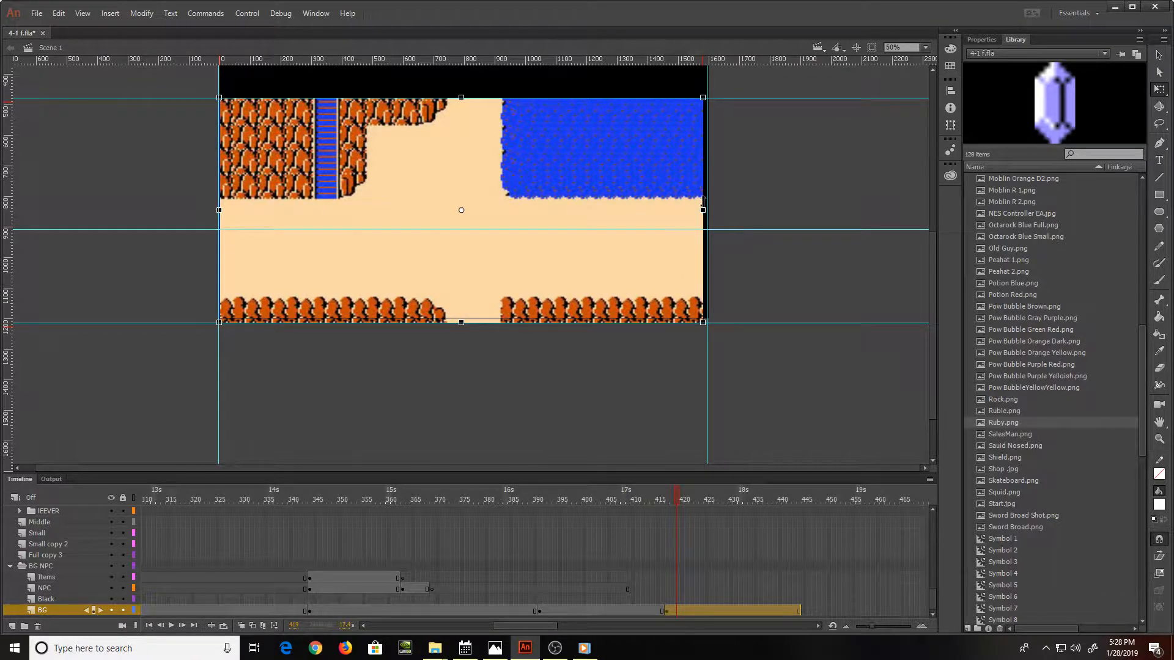
{"action": "left_click_drag", "start_coordinate": [704, 210], "coordinate": [707, 210]}
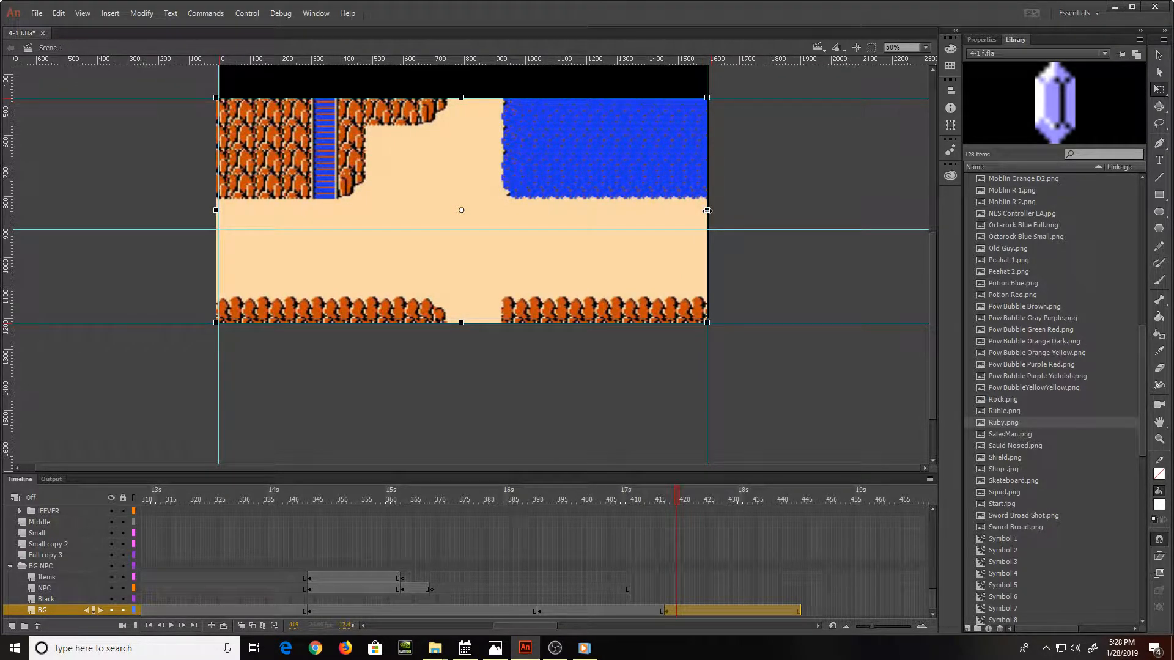
{"action": "key", "text": "Right"}
{"action": "key", "text": "Right"}
{"action": "key", "text": "Right"}
{"action": "key", "text": "Right"}
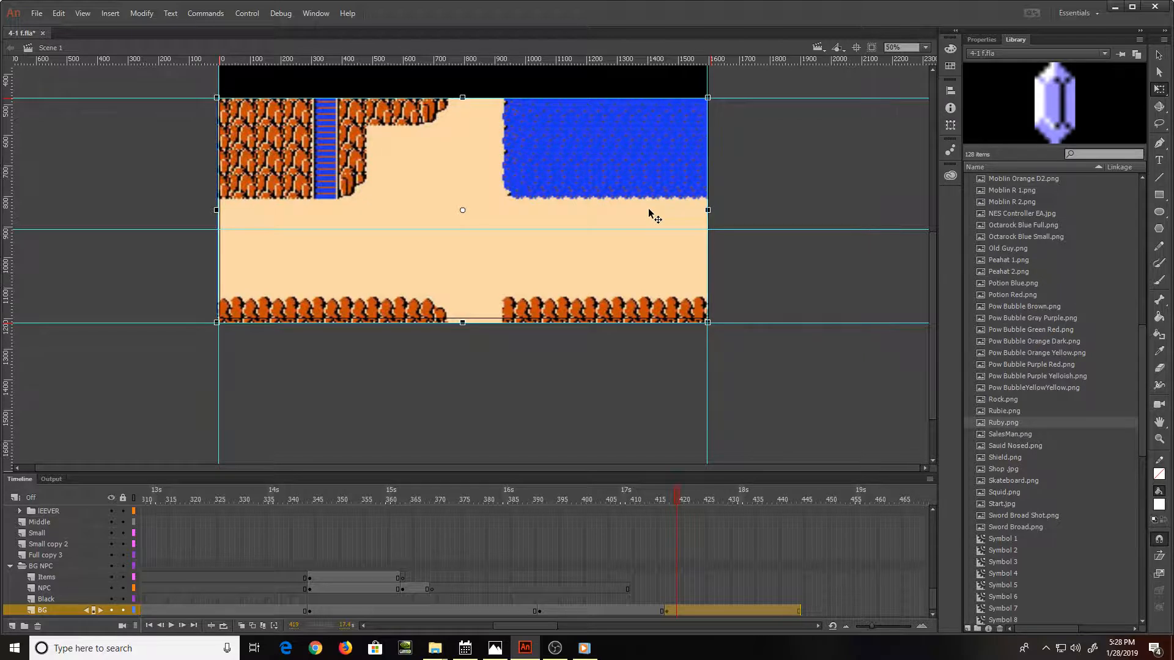
{"action": "key", "text": "Right"}
{"action": "key", "text": "Right"}
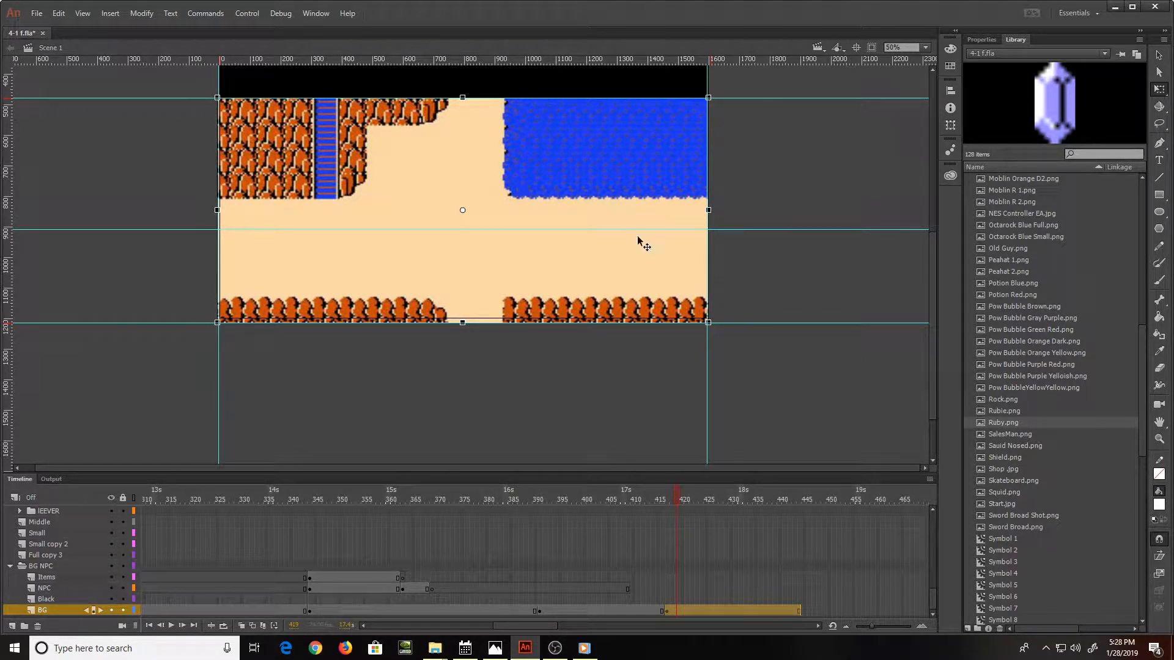
{"action": "left_click", "coordinate": [637, 406]}
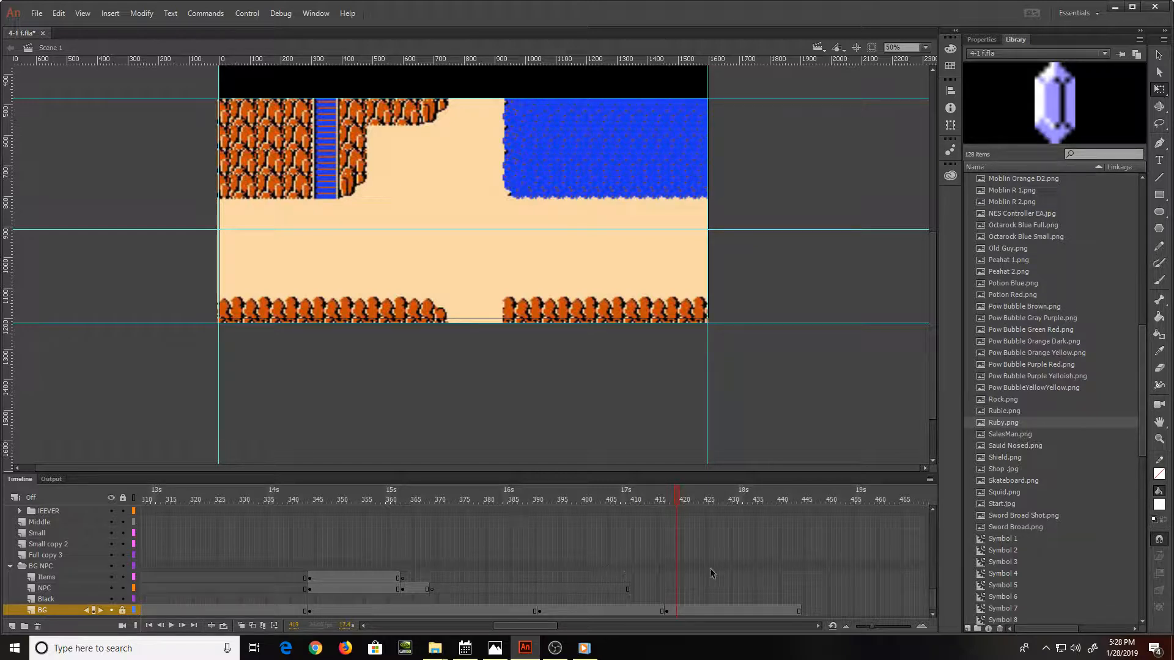
Step: Extend the skater's layers from Head down to Board to frame 417 with keyframes there
{"action": "left_click", "coordinate": [663, 588]}
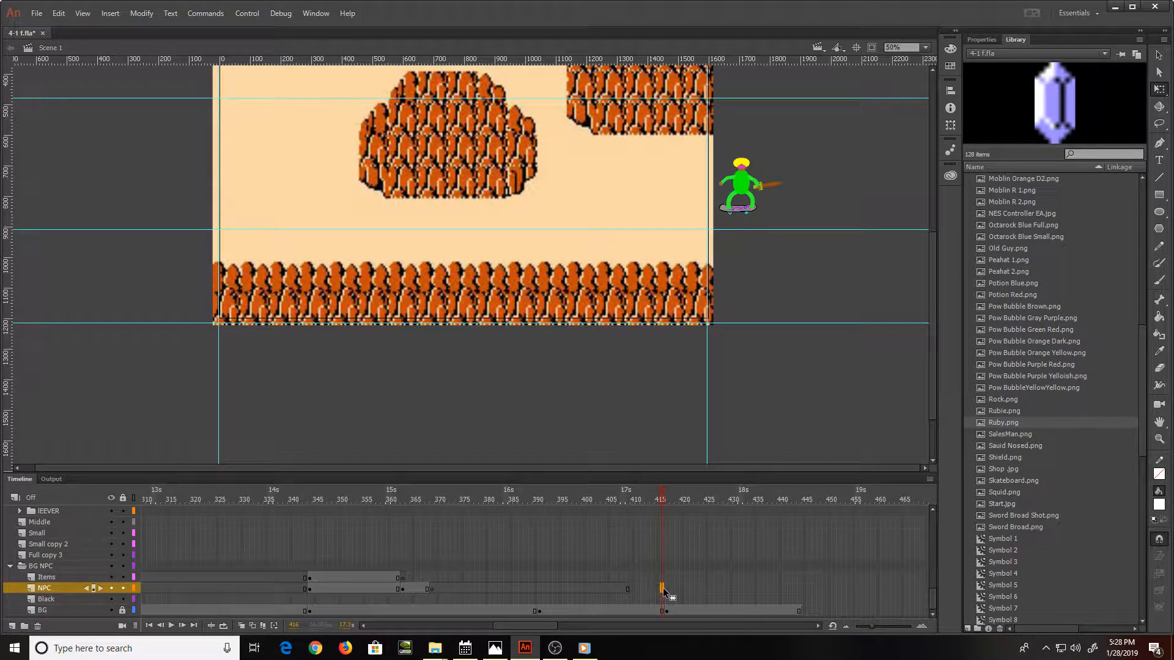
{"action": "left_click", "coordinate": [665, 590]}
{"action": "scroll", "coordinate": [664, 590], "scroll_direction": "up", "scroll_amount": 5}
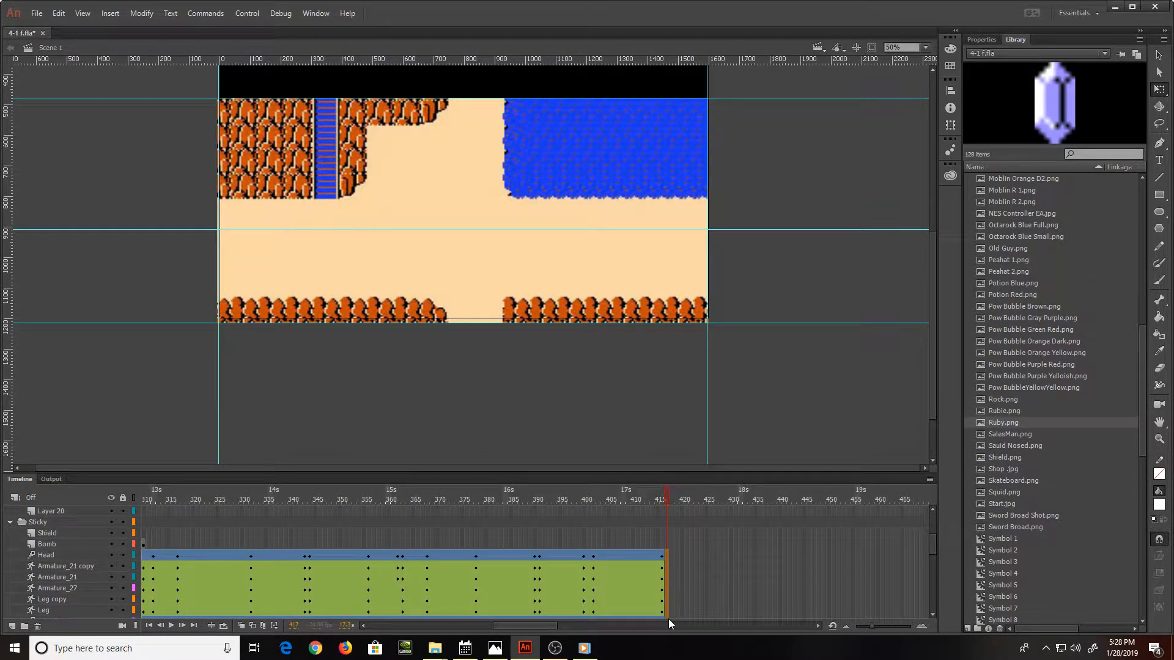
{"action": "scroll", "coordinate": [669, 613], "scroll_direction": "down", "scroll_amount": 2}
{"action": "left_click", "coordinate": [665, 600]}
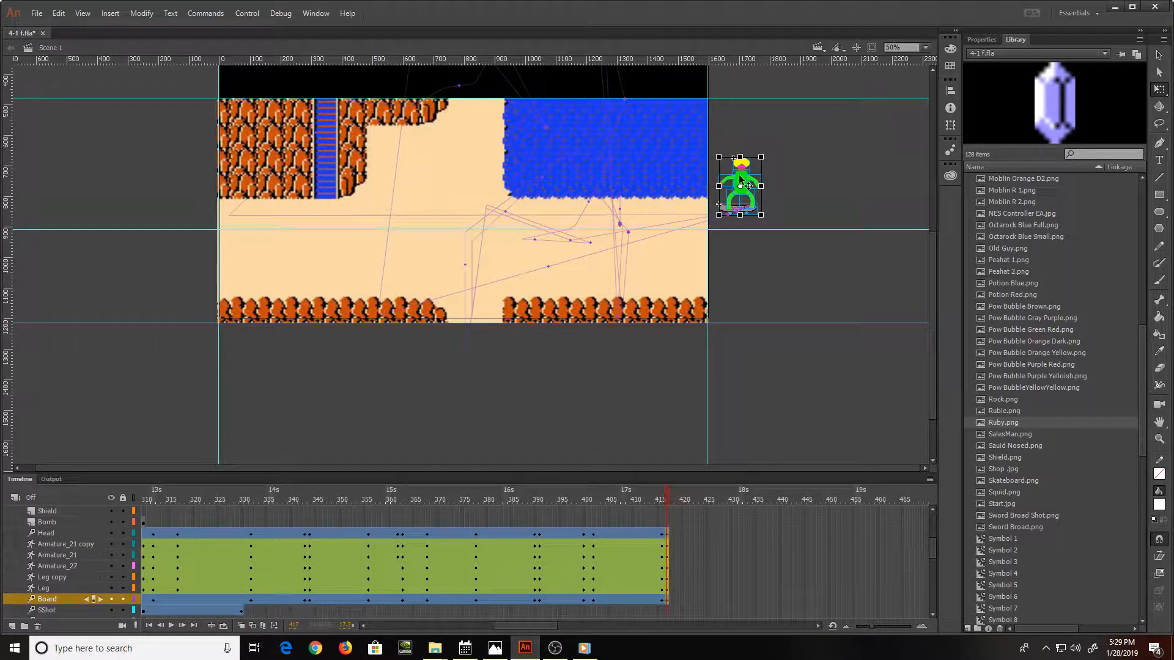
Step: Move the skater's head, arms, body, legs and board from off the stage to the left end of map 16's sand path
{"action": "left_click_drag", "start_coordinate": [739, 174], "coordinate": [242, 245]}
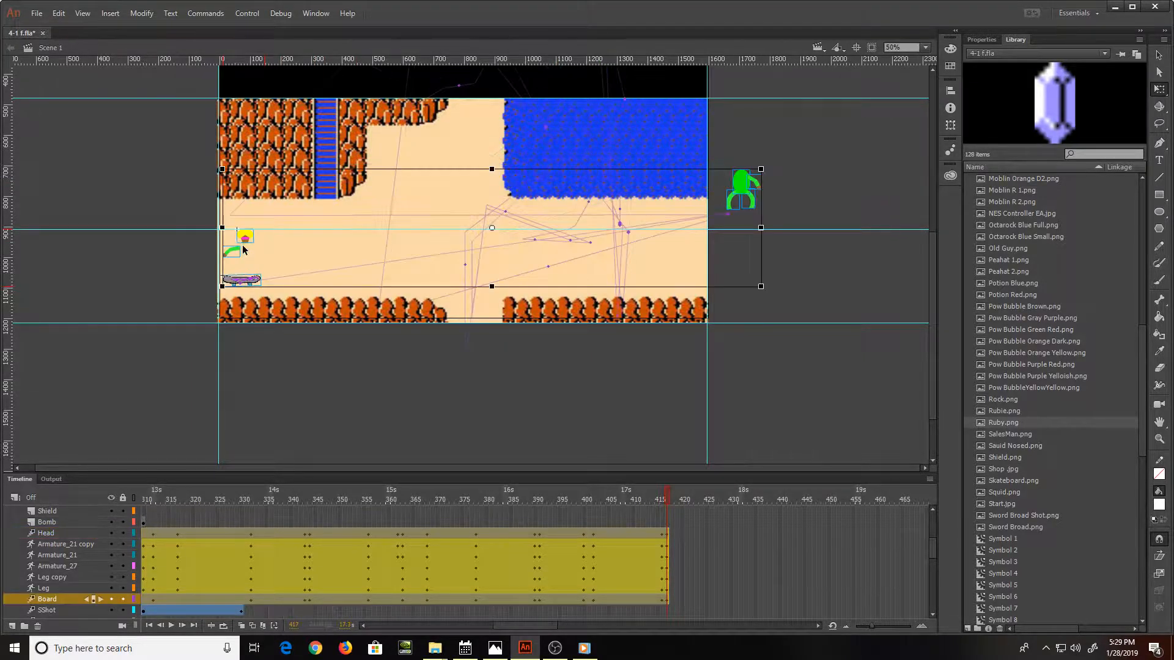
{"action": "left_click", "coordinate": [727, 141]}
{"action": "left_click_drag", "start_coordinate": [747, 193], "coordinate": [248, 263]}
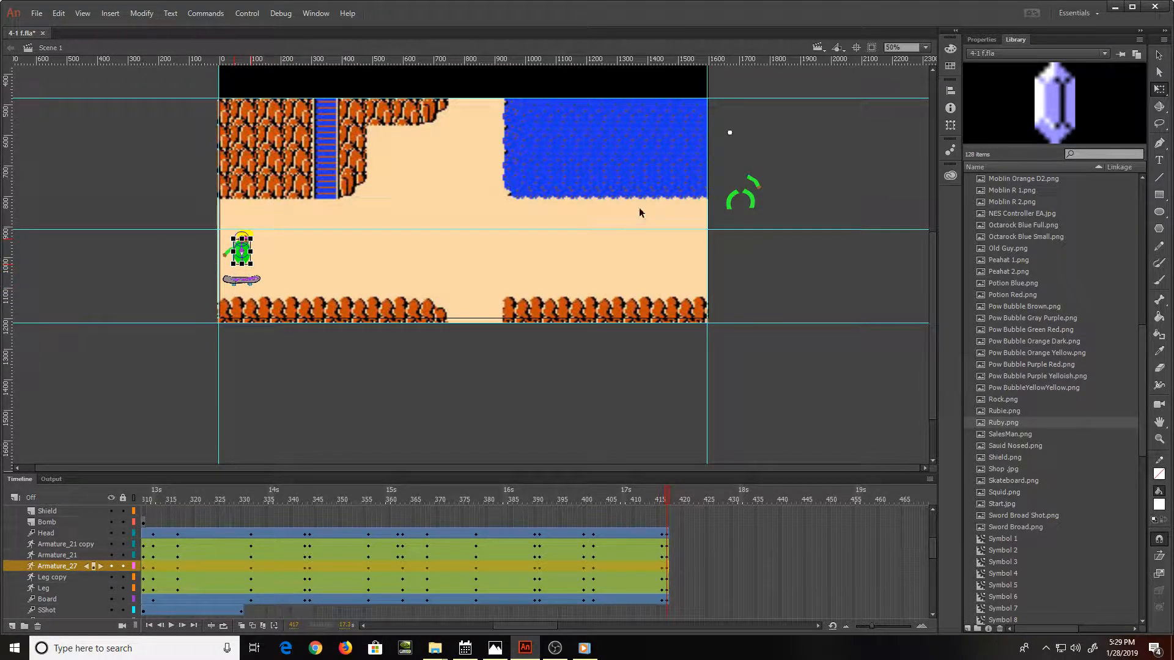
{"action": "left_click_drag", "start_coordinate": [740, 207], "coordinate": [237, 272]}
{"action": "left_click_drag", "start_coordinate": [751, 196], "coordinate": [242, 280]}
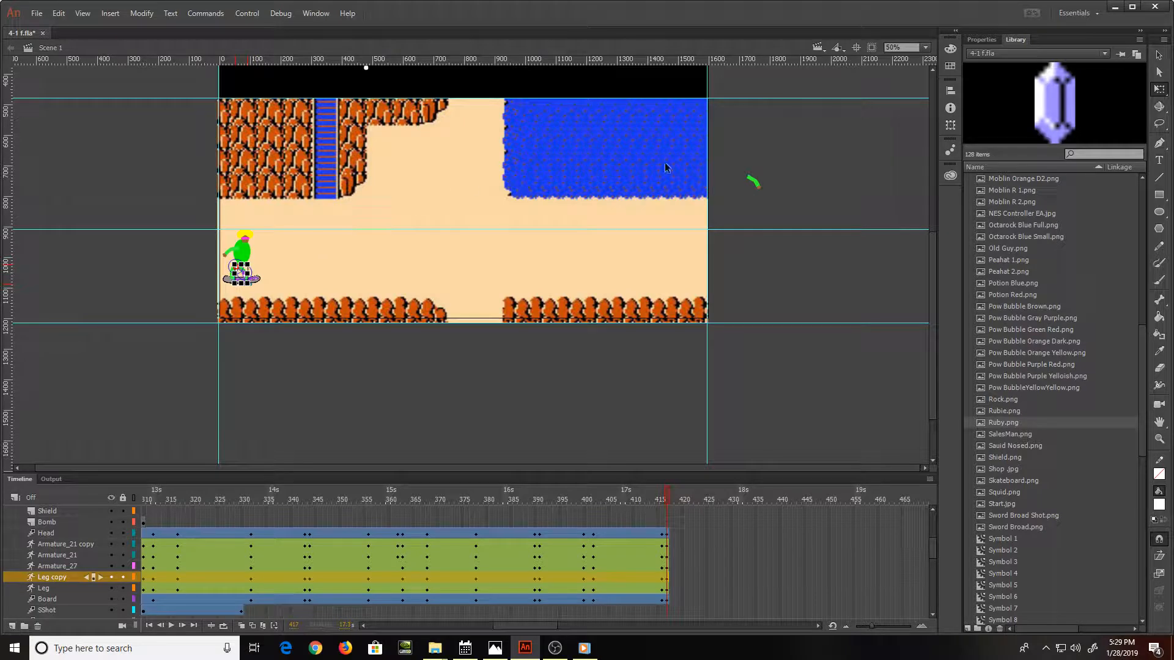
{"action": "left_click_drag", "start_coordinate": [753, 182], "coordinate": [262, 262]}
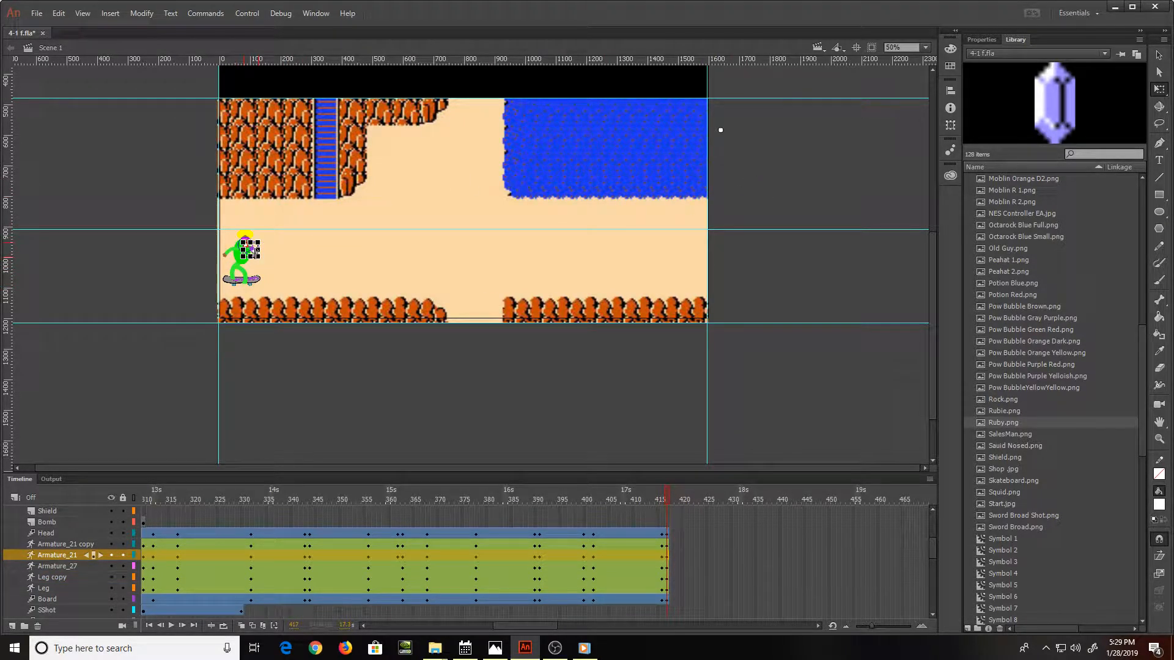
Step: Pose the skater on the board at frame 417, spreading both arms and legs outward and recentring the head over the body
{"action": "key", "text": "ctrl+="}
{"action": "key", "text": "ctrl+="}
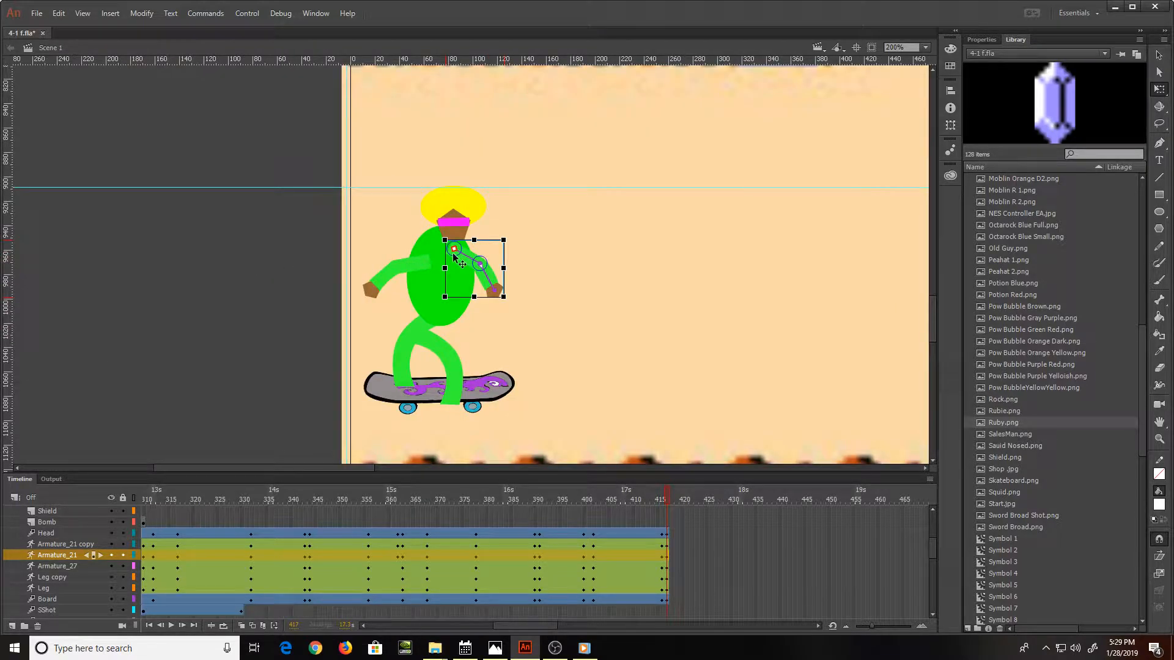
{"action": "left_click_drag", "start_coordinate": [420, 267], "coordinate": [405, 252]}
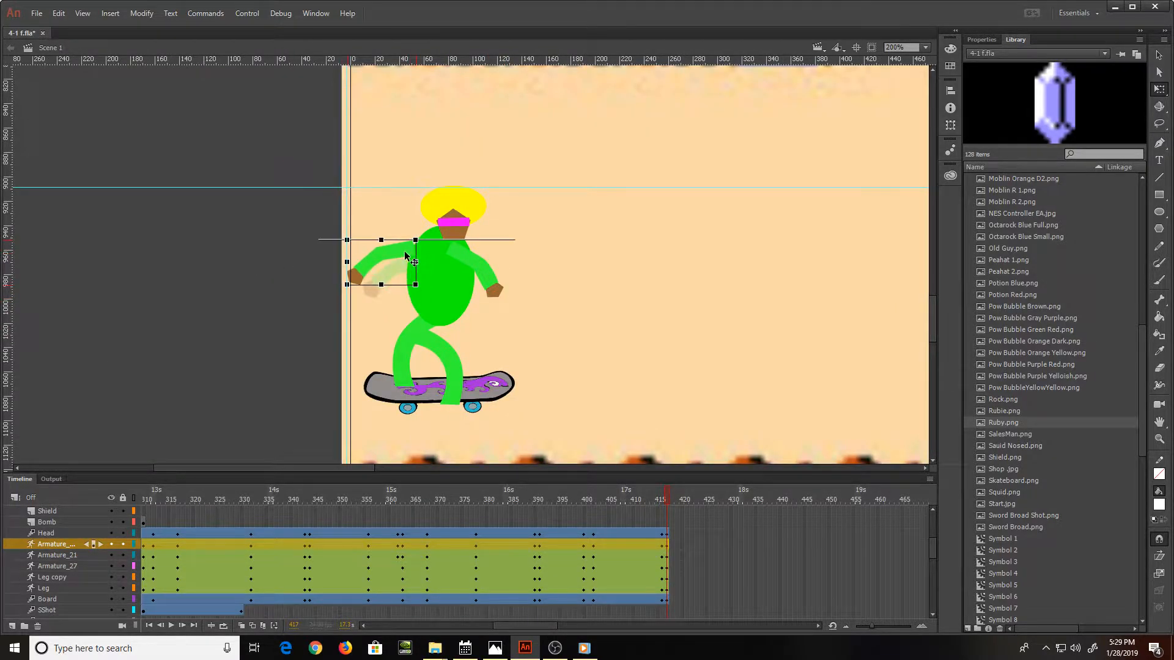
{"action": "left_click", "coordinate": [449, 178]}
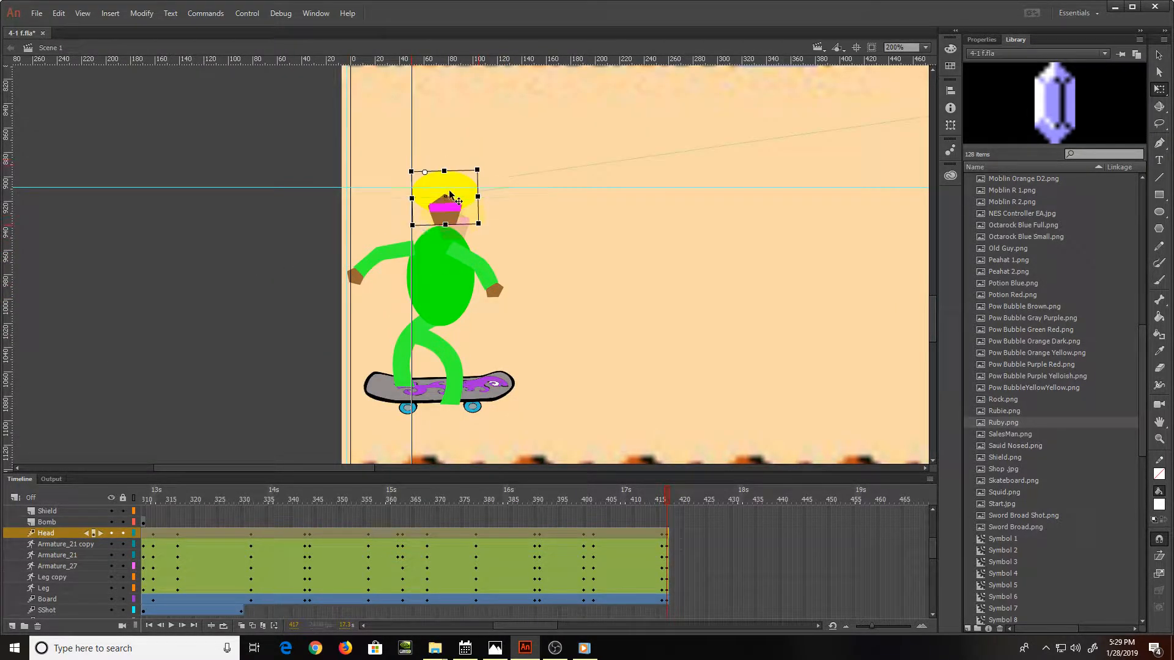
{"action": "mouse_move", "coordinate": [488, 287]}
{"action": "left_mouse_down"}
{"action": "mouse_move", "coordinate": [521, 275]}
{"action": "mouse_move", "coordinate": [504, 287]}
{"action": "left_mouse_up"}
{"action": "left_click_drag", "start_coordinate": [450, 365], "coordinate": [487, 348]}
{"action": "left_click_drag", "start_coordinate": [400, 342], "coordinate": [393, 342]}
Step: Extend the Sword layer to frame 417 and move the sword from off the stage to the skater on map 16
{"action": "scroll", "coordinate": [640, 599], "scroll_direction": "down", "scroll_amount": 2}
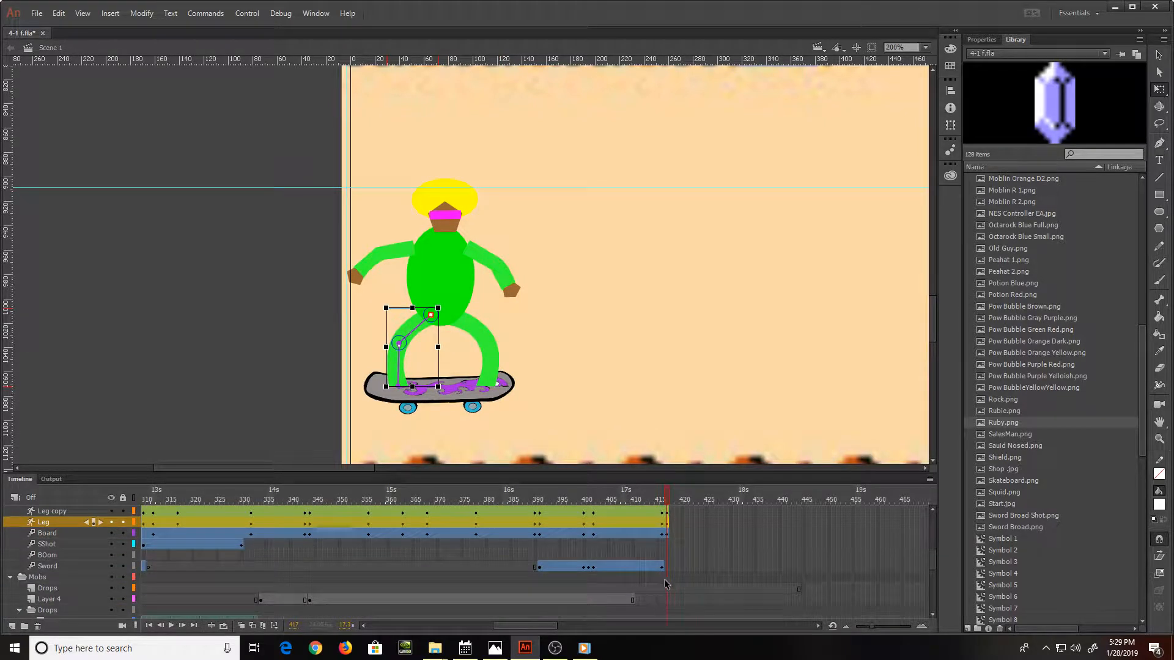
{"action": "left_click", "coordinate": [666, 567]}
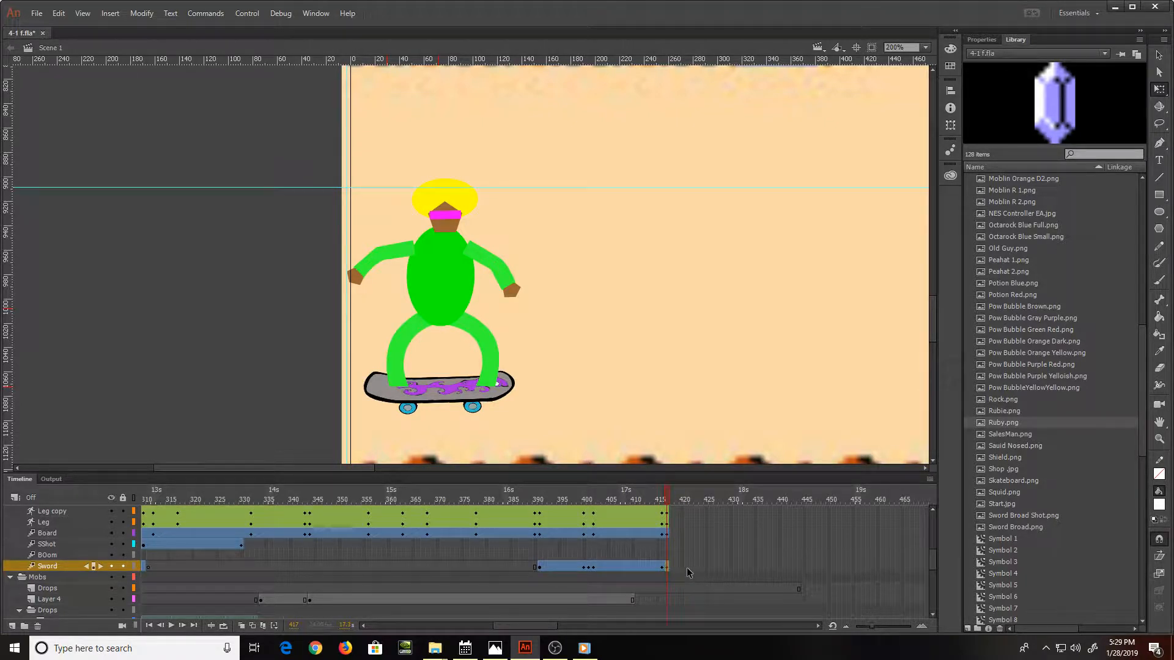
{"action": "key", "text": "ctrl+1"}
{"action": "key", "text": "ctrl+minus"}
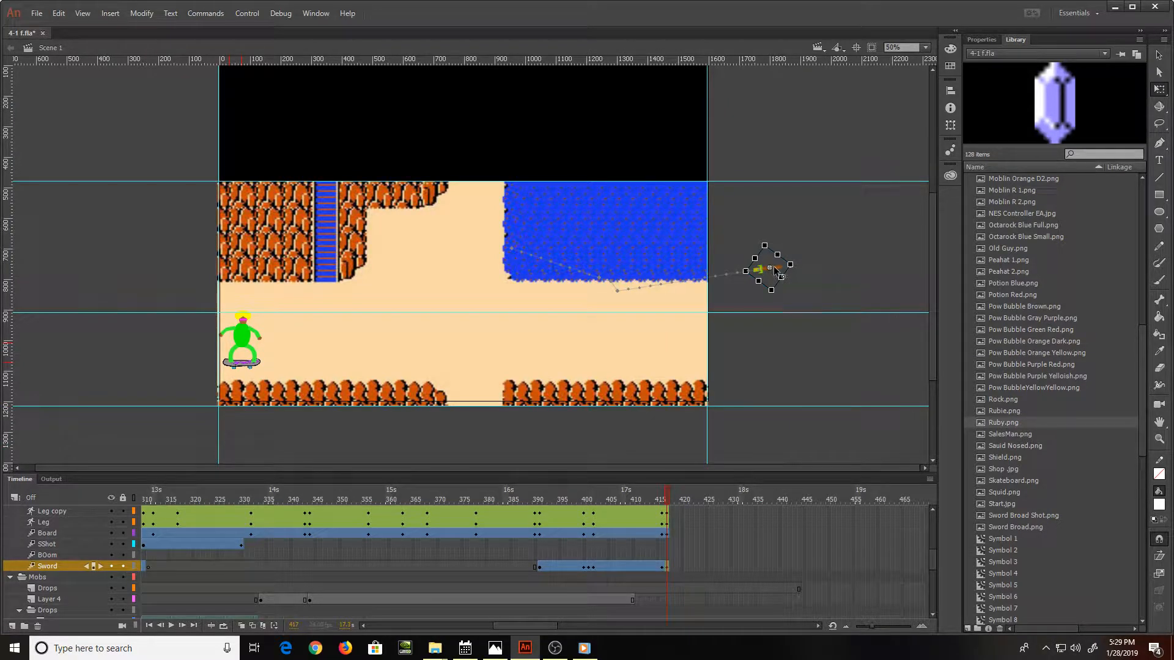
{"action": "left_click_drag", "start_coordinate": [776, 270], "coordinate": [279, 339]}
Step: Fine-tune the sword so its handle sits in the skater's front hand, and check the placement at frame 417
{"action": "key", "text": "ctrl+equal"}
{"action": "key", "text": "ctrl+equal"}
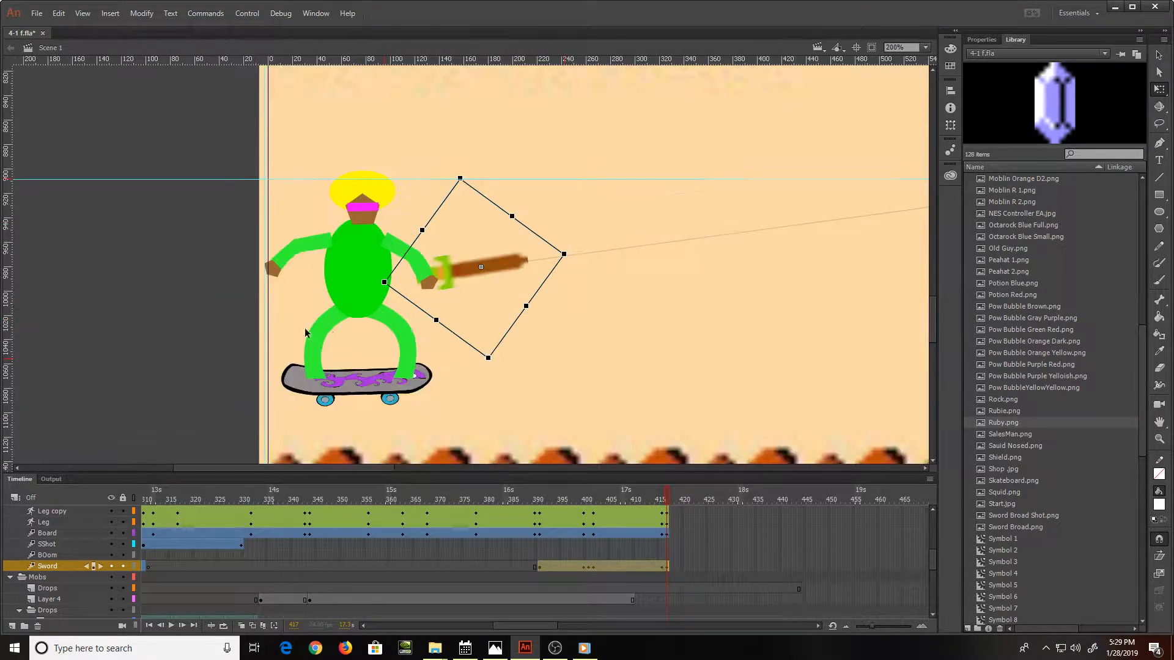
{"action": "key", "text": "ctrl+minus"}
{"action": "key", "text": "ctrl+equal"}
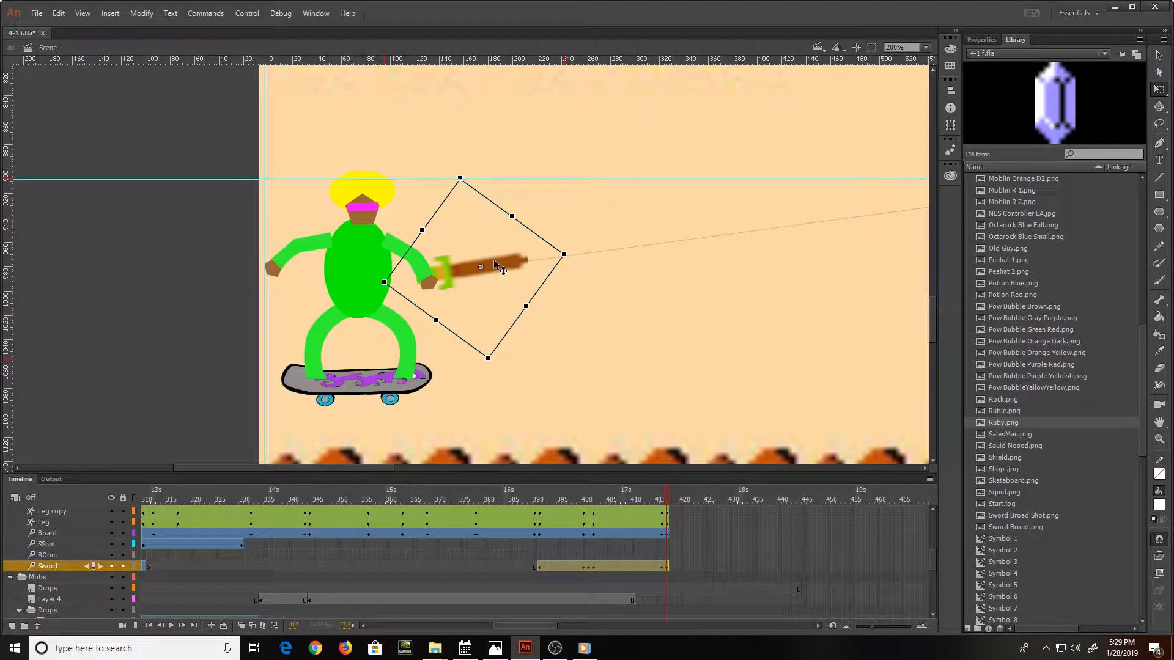
{"action": "left_click_drag", "start_coordinate": [495, 265], "coordinate": [488, 270]}
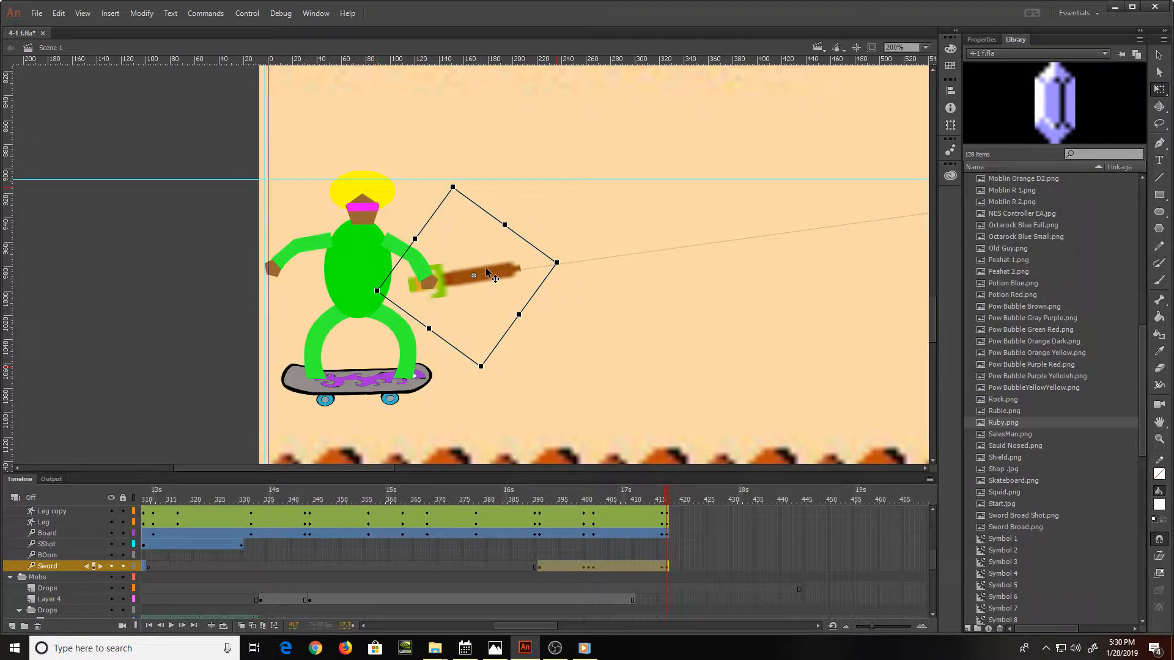
{"action": "key", "text": "ctrl+minus"}
{"action": "key", "text": "ctrl+minus"}
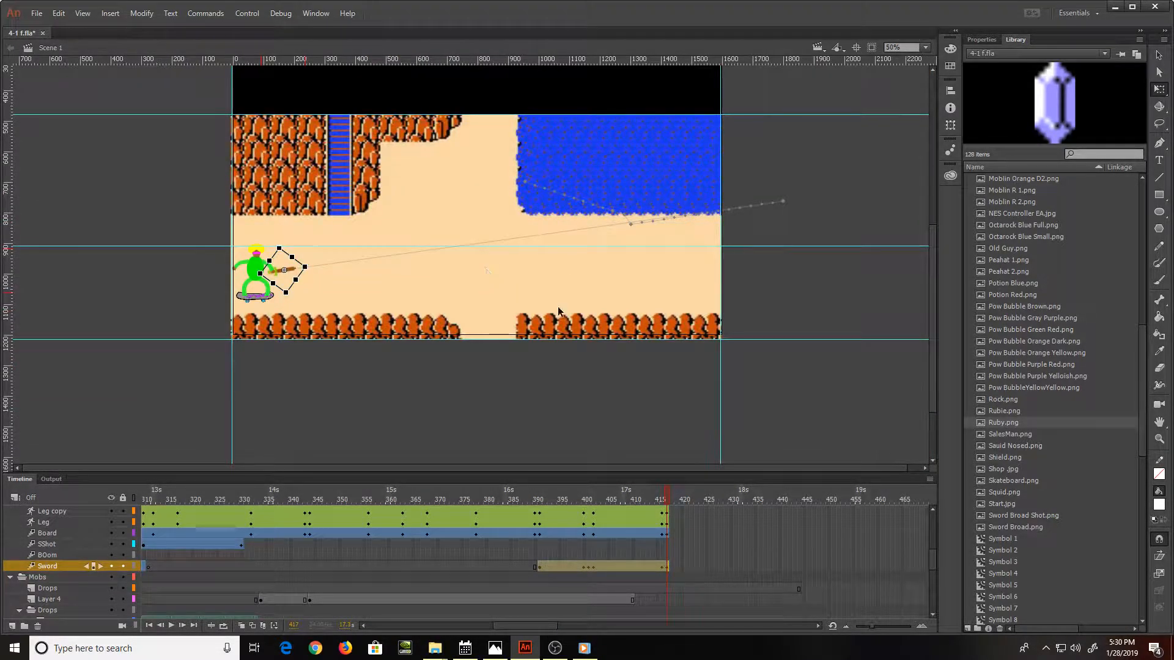
{"action": "left_click_drag", "start_coordinate": [664, 494], "coordinate": [667, 494]}
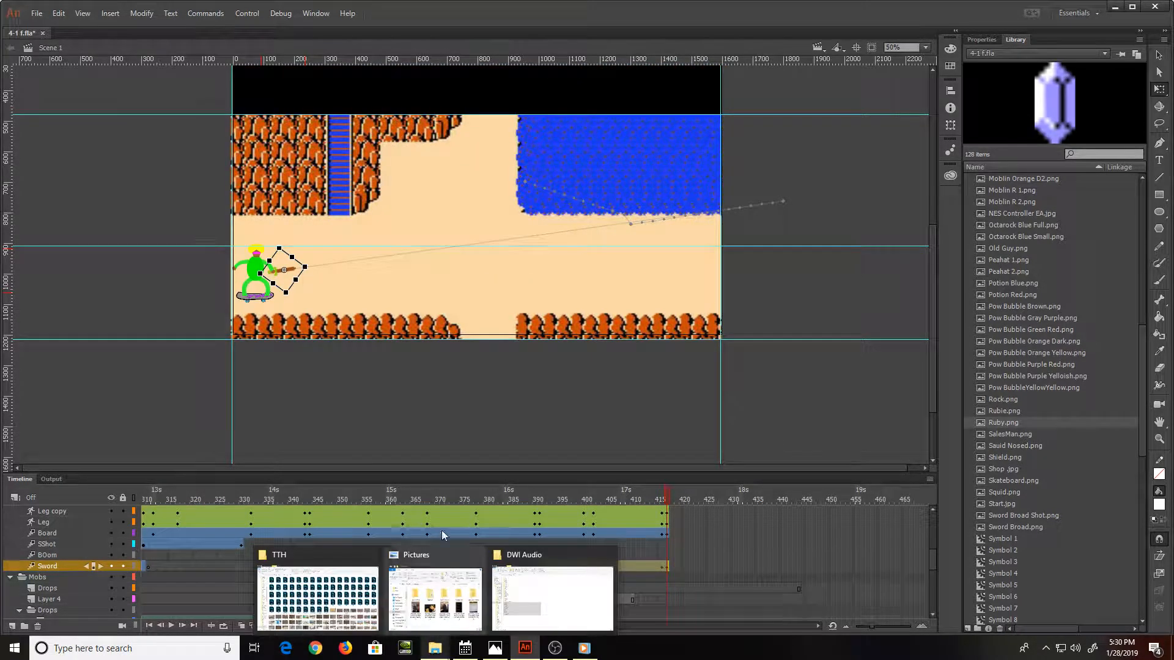
Step: Save the animation, switch to File Explorer and open the Downloads folder on the 7 TB Drive (F:)
{"action": "key", "text": "ctrl+s"}
{"action": "mouse_move", "coordinate": [436, 649]}
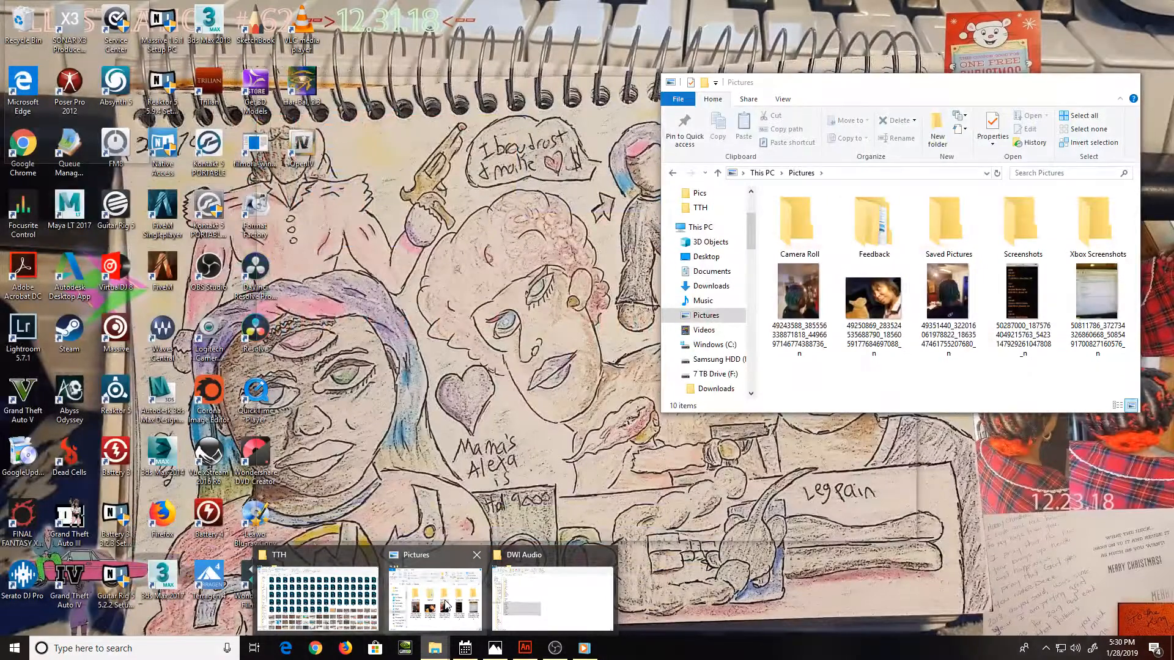
{"action": "left_click", "coordinate": [447, 607]}
{"action": "scroll", "coordinate": [743, 232], "scroll_direction": "down", "scroll_amount": 1}
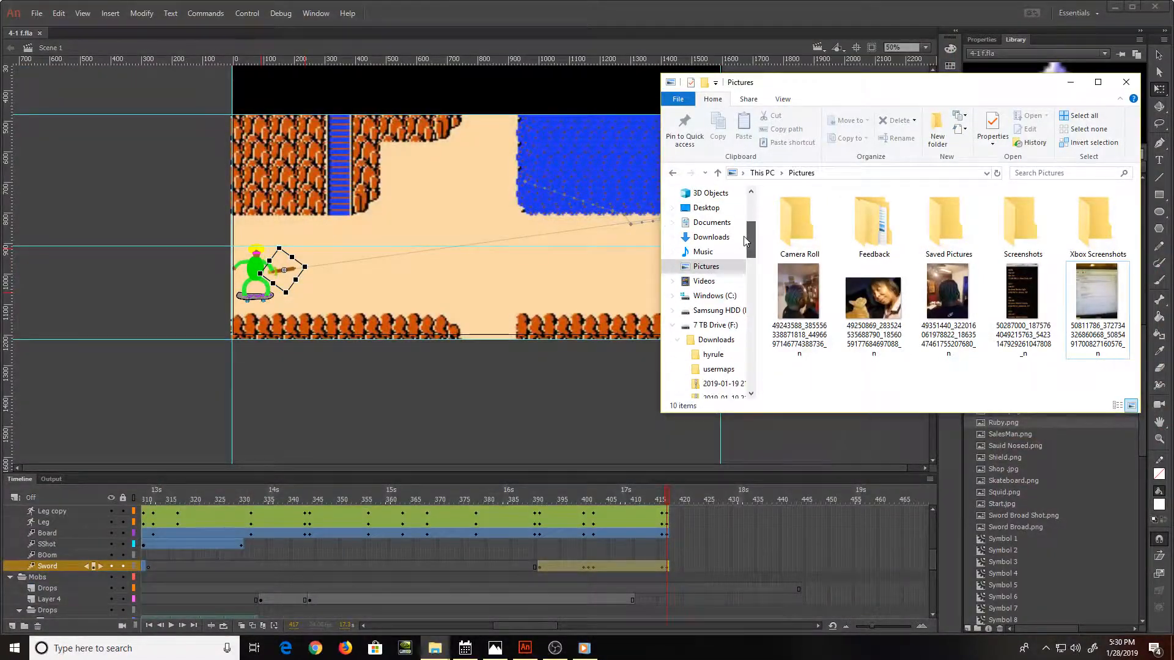
{"action": "left_click", "coordinate": [719, 242]}
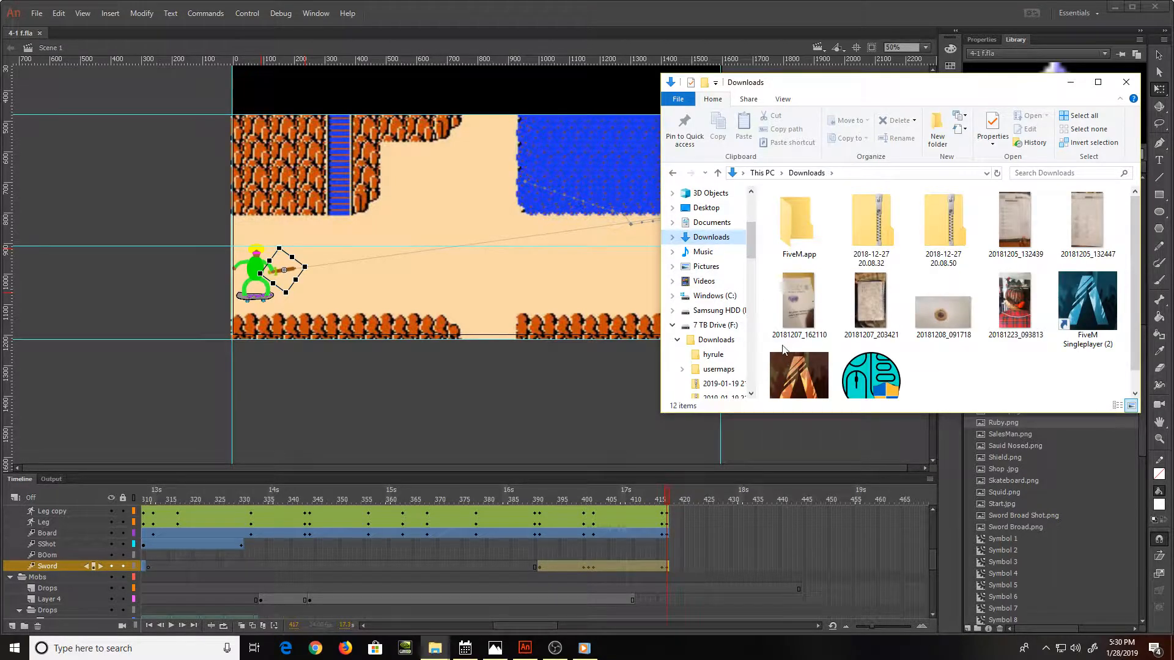
{"action": "left_click", "coordinate": [731, 340]}
Step: Find the Legend of Zelda (NES) Walkthrough Part 01 video in the folder and open it with VLC media player
{"action": "scroll", "coordinate": [892, 327], "scroll_direction": "down", "scroll_amount": 1}
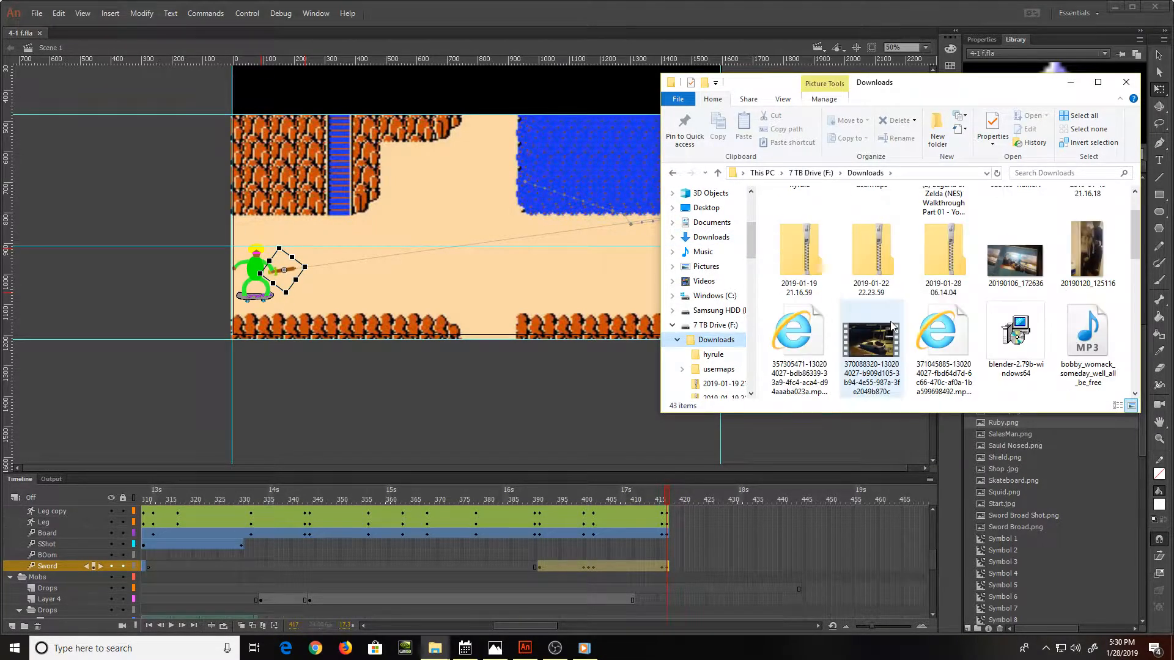
{"action": "scroll", "coordinate": [890, 324], "scroll_direction": "up", "scroll_amount": 1}
{"action": "scroll", "coordinate": [890, 324], "scroll_direction": "down", "scroll_amount": 3}
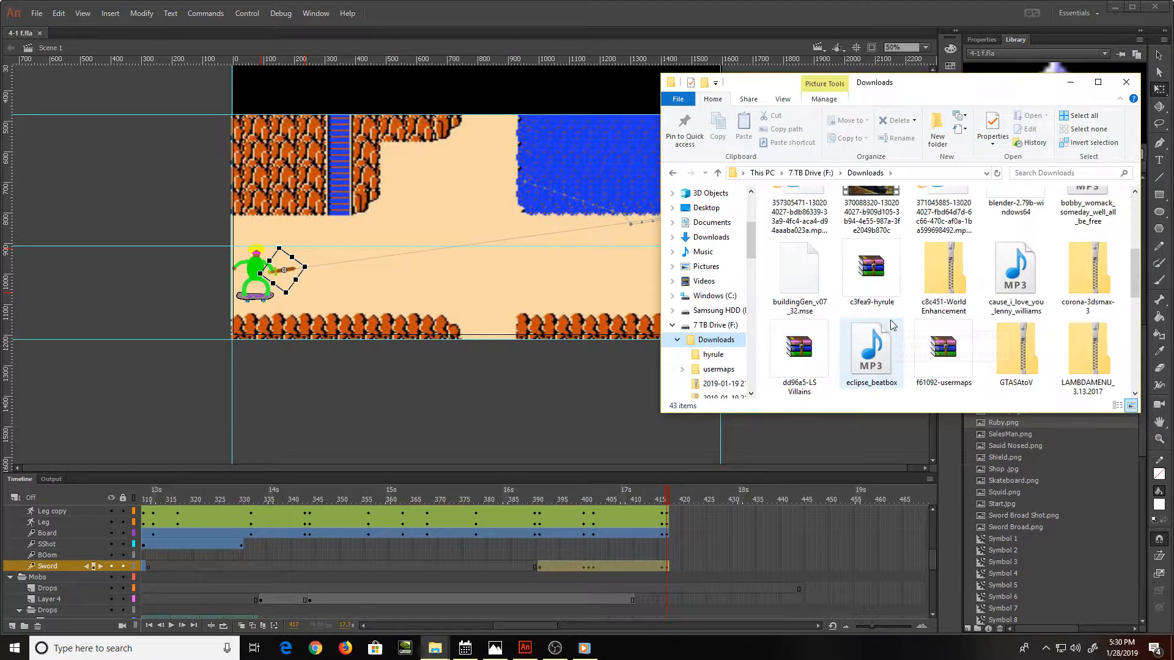
{"action": "scroll", "coordinate": [890, 324], "scroll_direction": "down", "scroll_amount": 6}
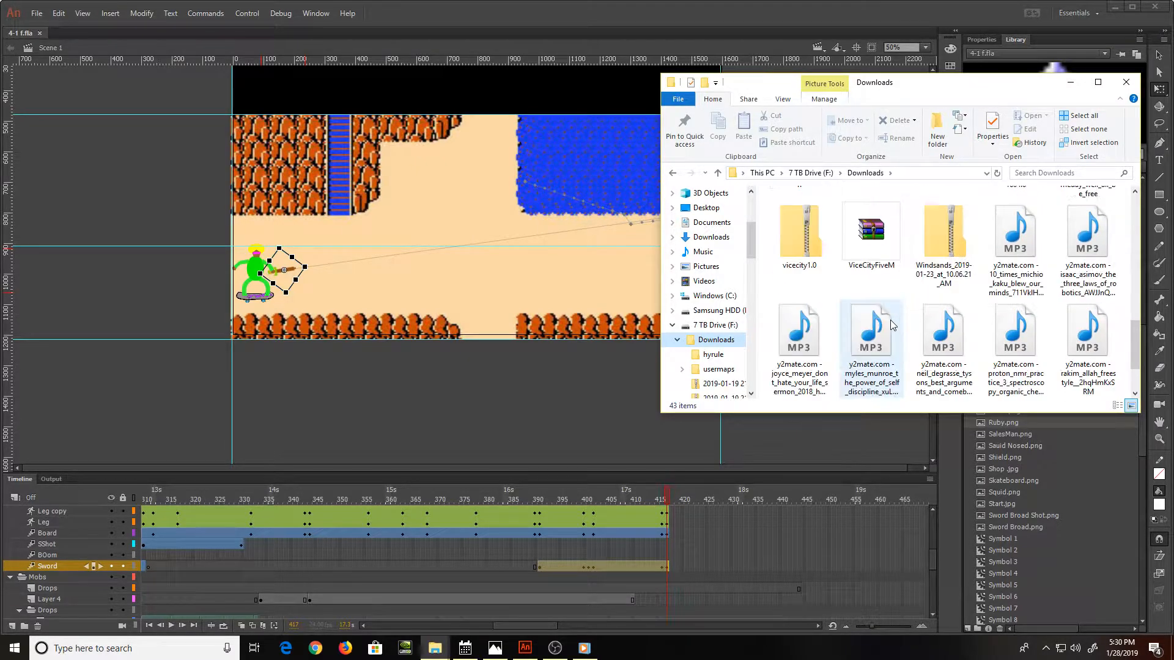
{"action": "scroll", "coordinate": [891, 320], "scroll_direction": "up", "scroll_amount": 6}
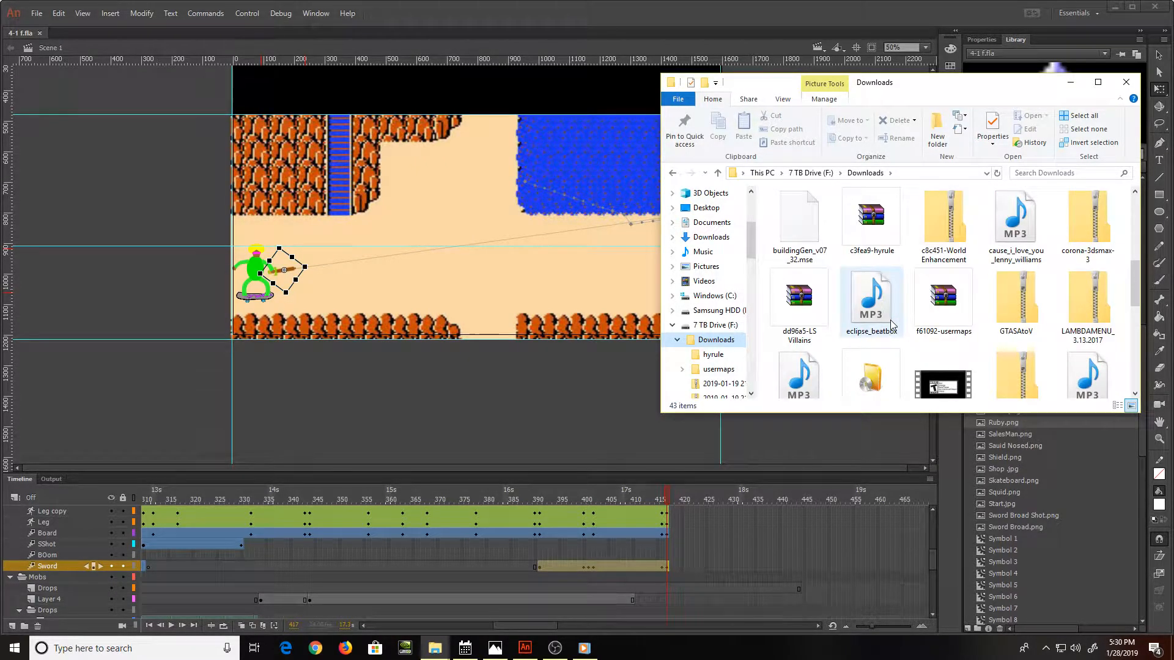
{"action": "scroll", "coordinate": [892, 324], "scroll_direction": "up", "scroll_amount": 2}
{"action": "scroll", "coordinate": [890, 322], "scroll_direction": "up", "scroll_amount": 1}
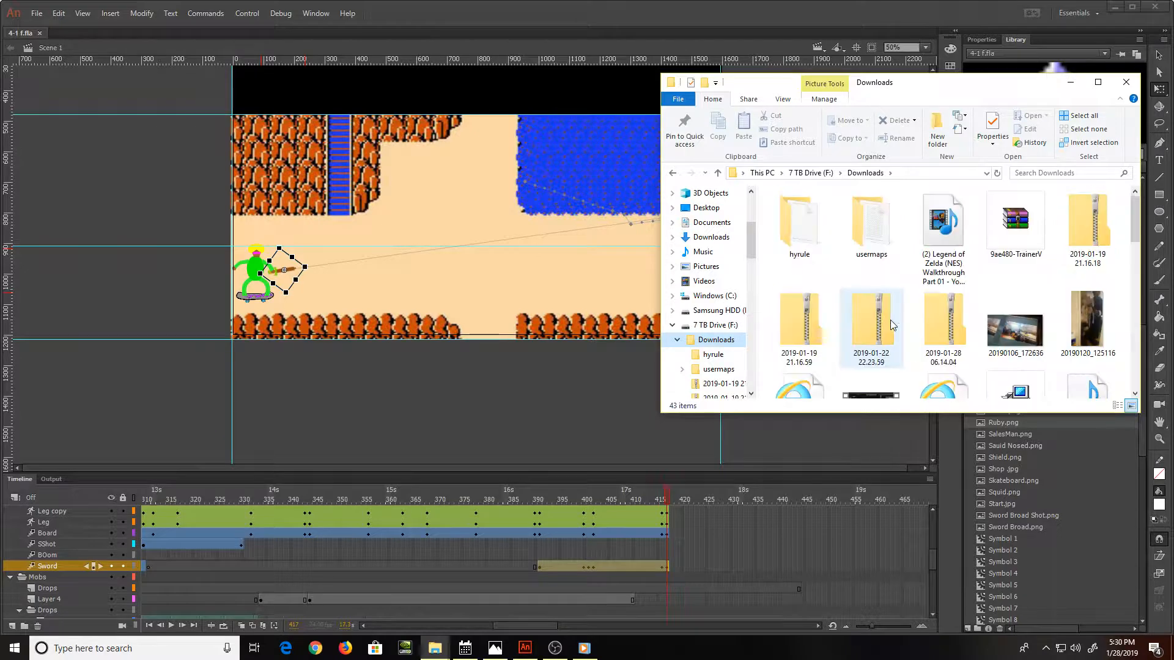
{"action": "right_click", "coordinate": [935, 238]}
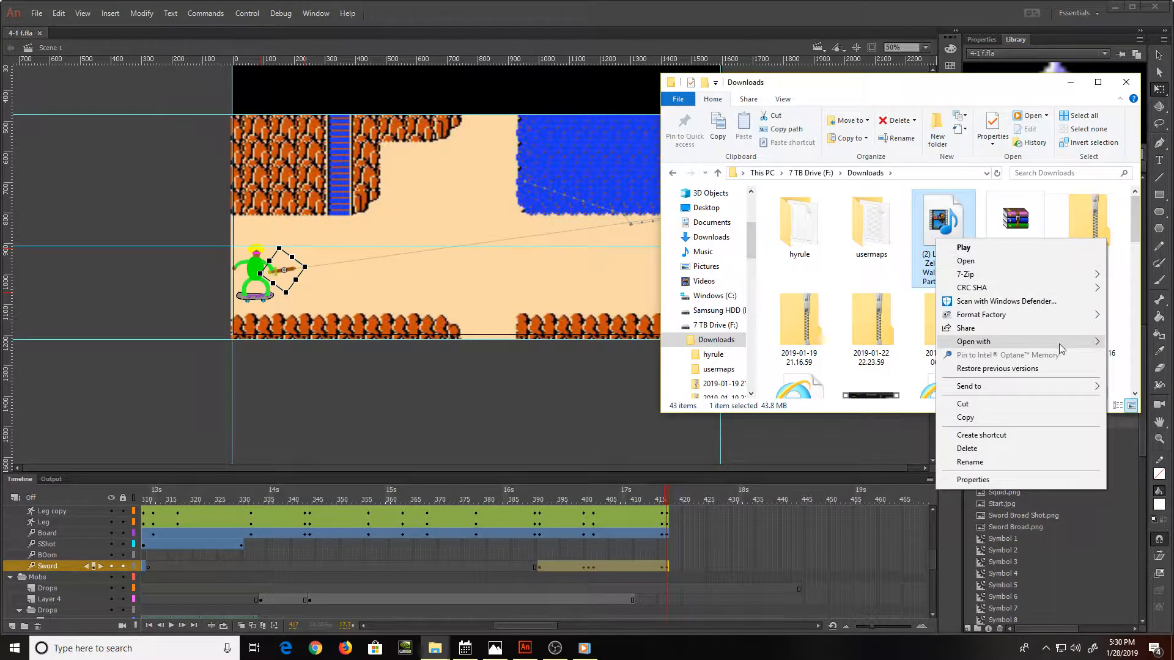
{"action": "mouse_move", "coordinate": [1059, 343]}
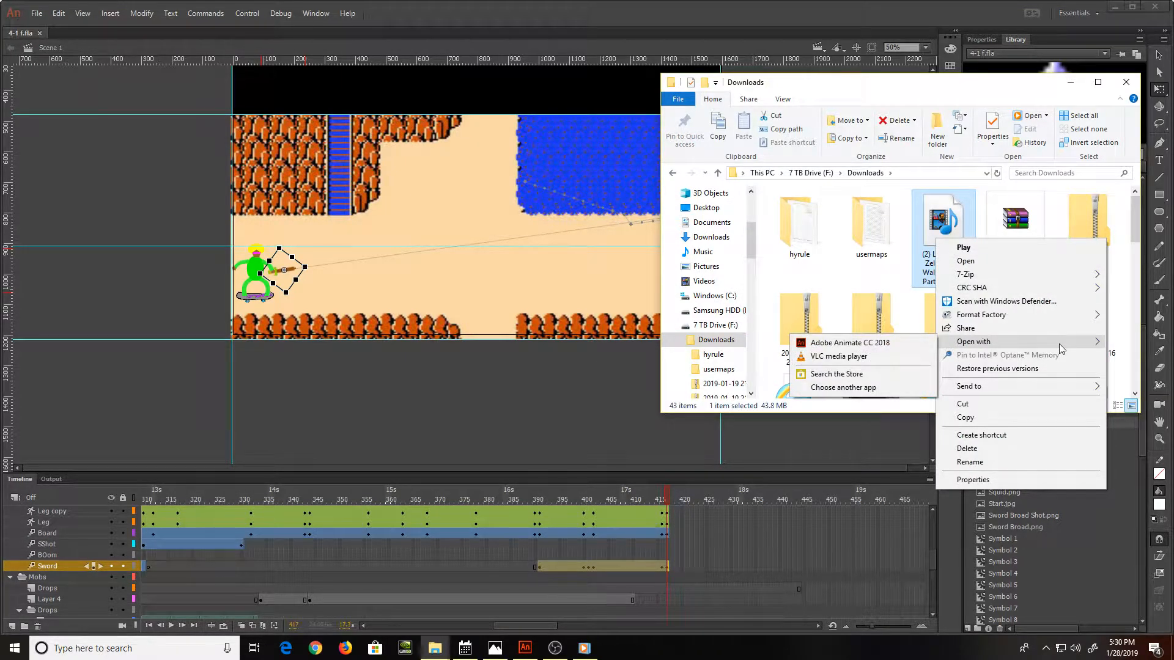
{"action": "left_click", "coordinate": [912, 361]}
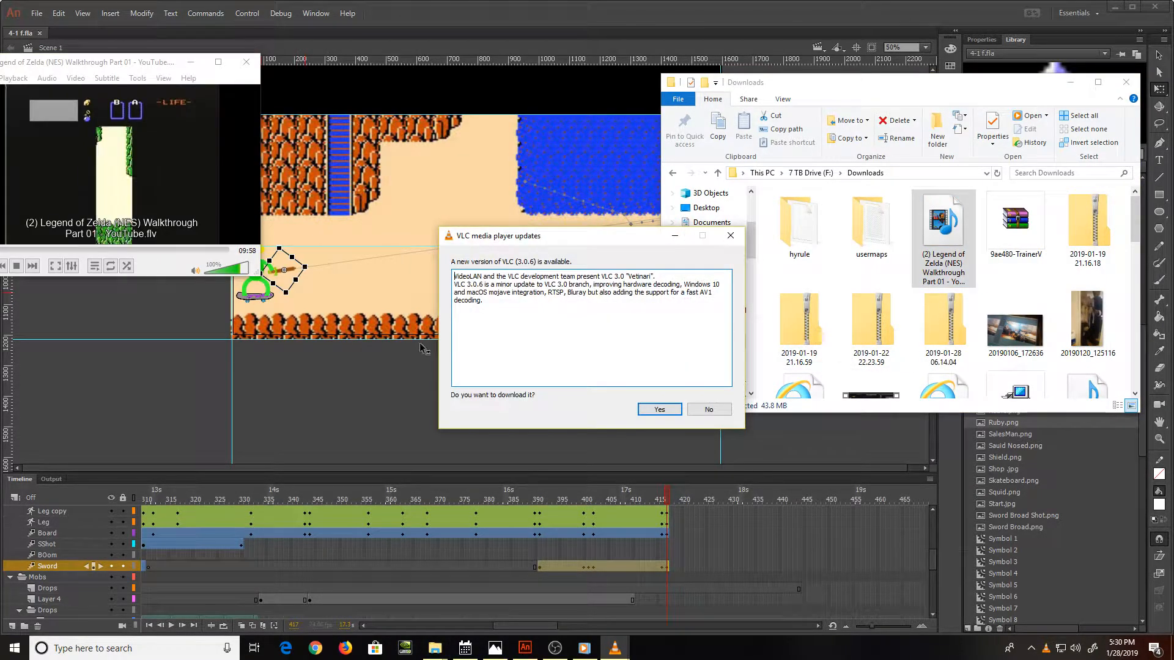
Step: Download the VLC update without installing it, and mute the walkthrough video
{"action": "left_click", "coordinate": [676, 414]}
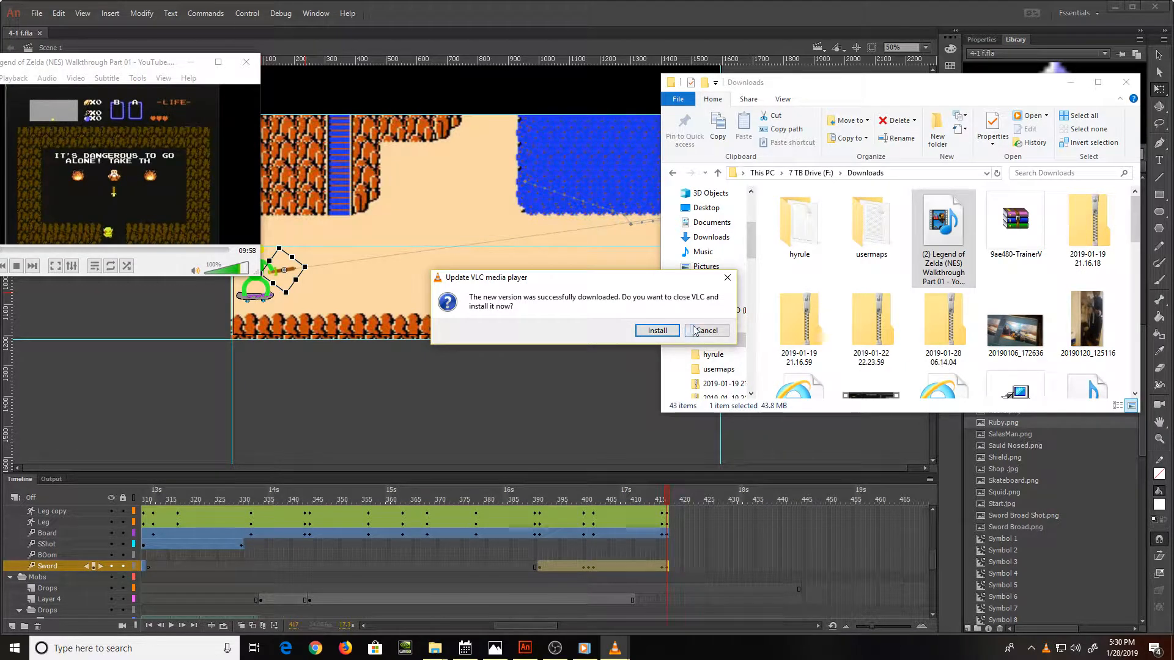
{"action": "left_click", "coordinate": [657, 330]}
{"action": "left_click", "coordinate": [195, 271]}
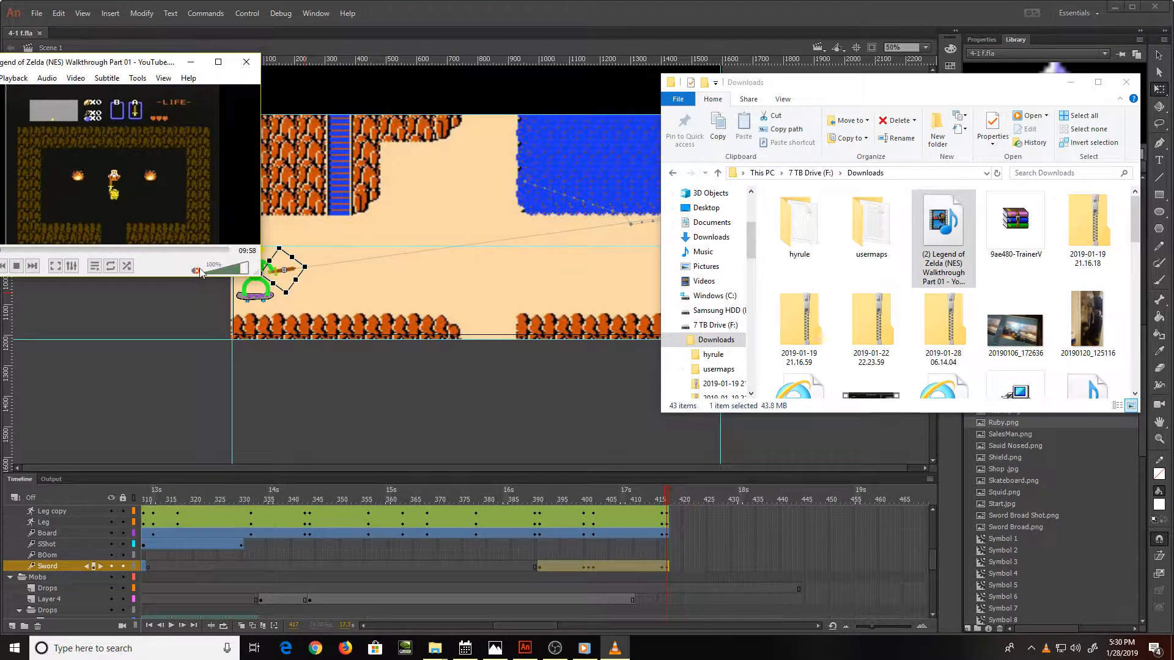
Step: Skip ahead in the walkthrough to the map 16 scene, pause at 02:58 to examine its enemies, and close the player
{"action": "left_click_drag", "start_coordinate": [140, 71], "coordinate": [459, 112]}
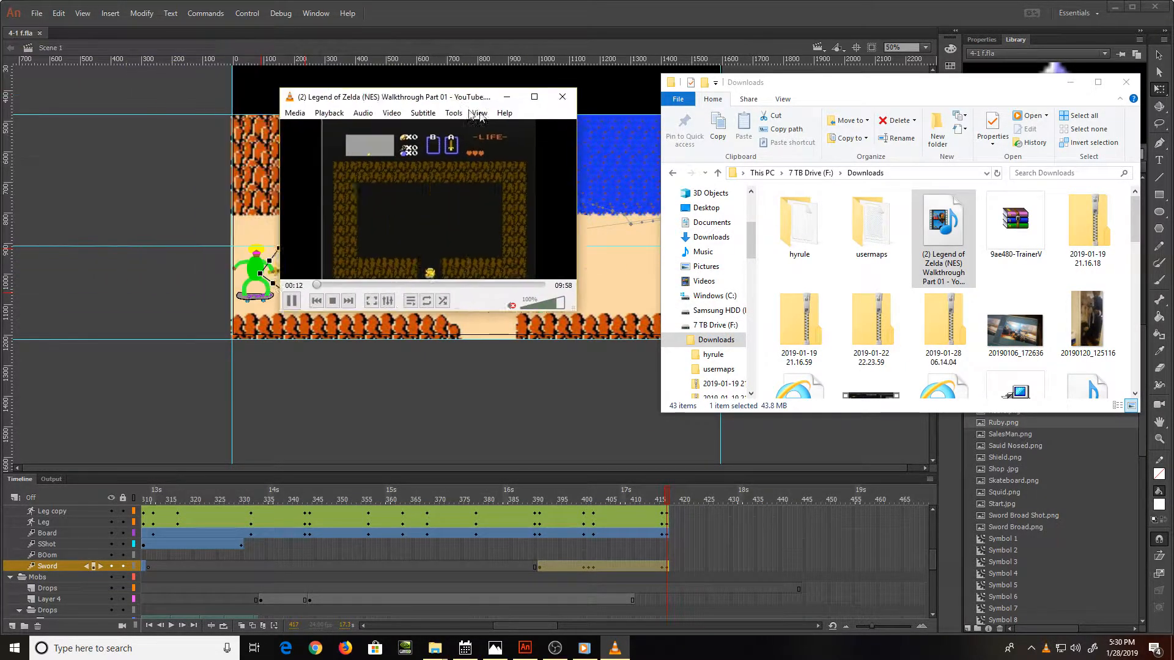
{"action": "left_click", "coordinate": [343, 291]}
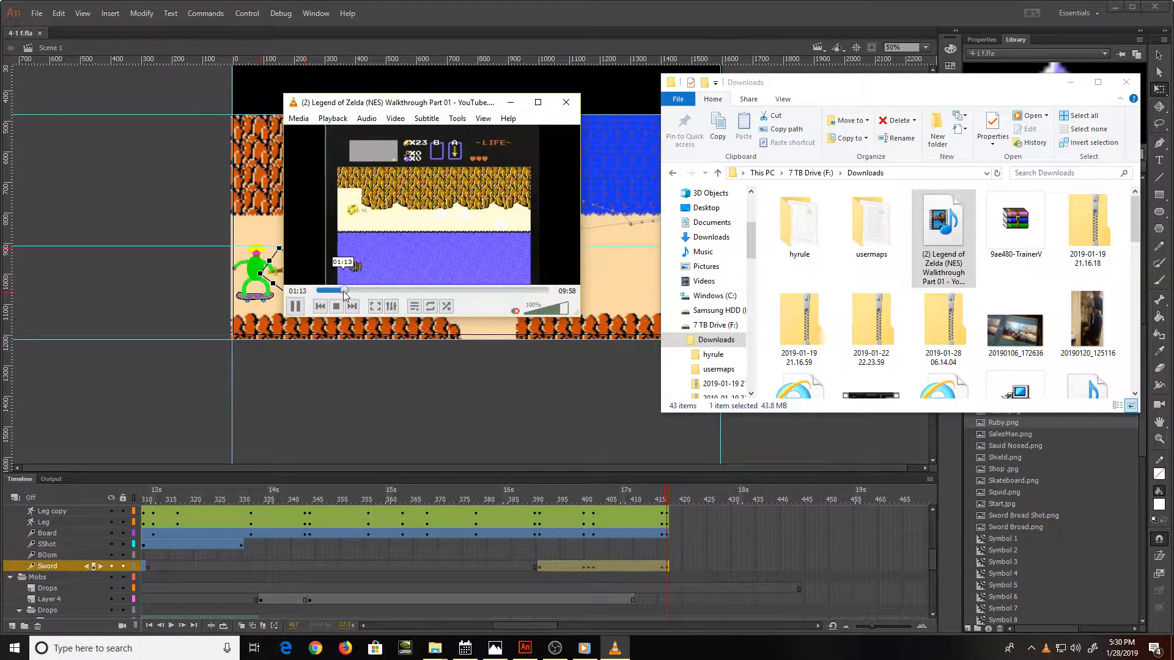
{"action": "left_click", "coordinate": [375, 291]}
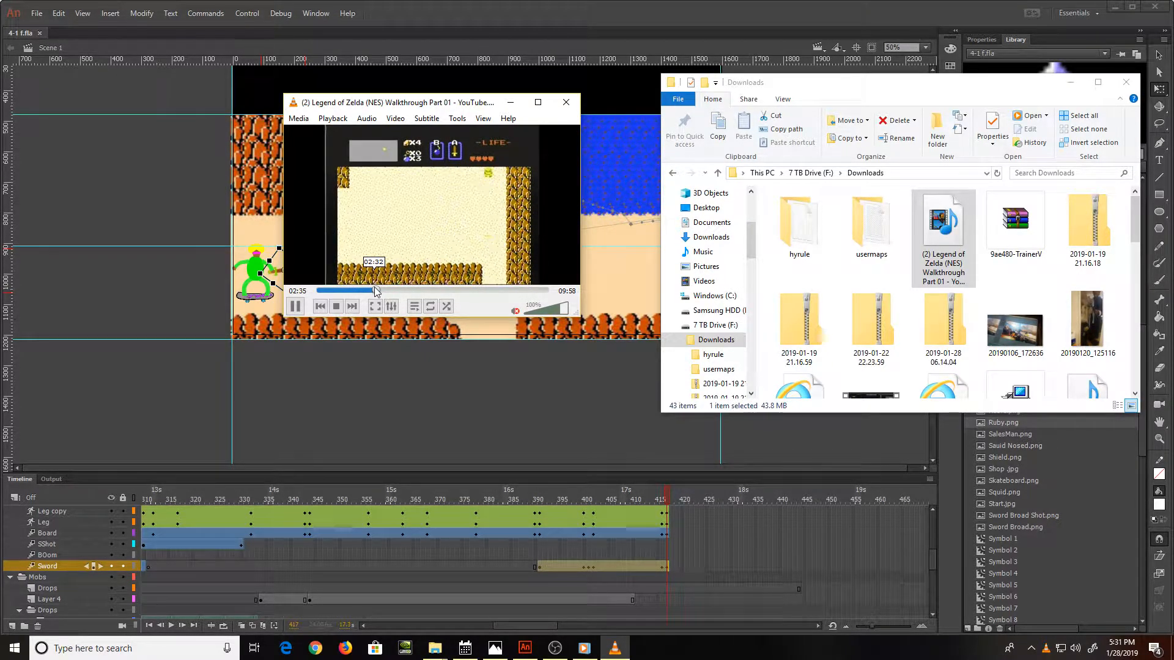
{"action": "left_click", "coordinate": [1071, 82]}
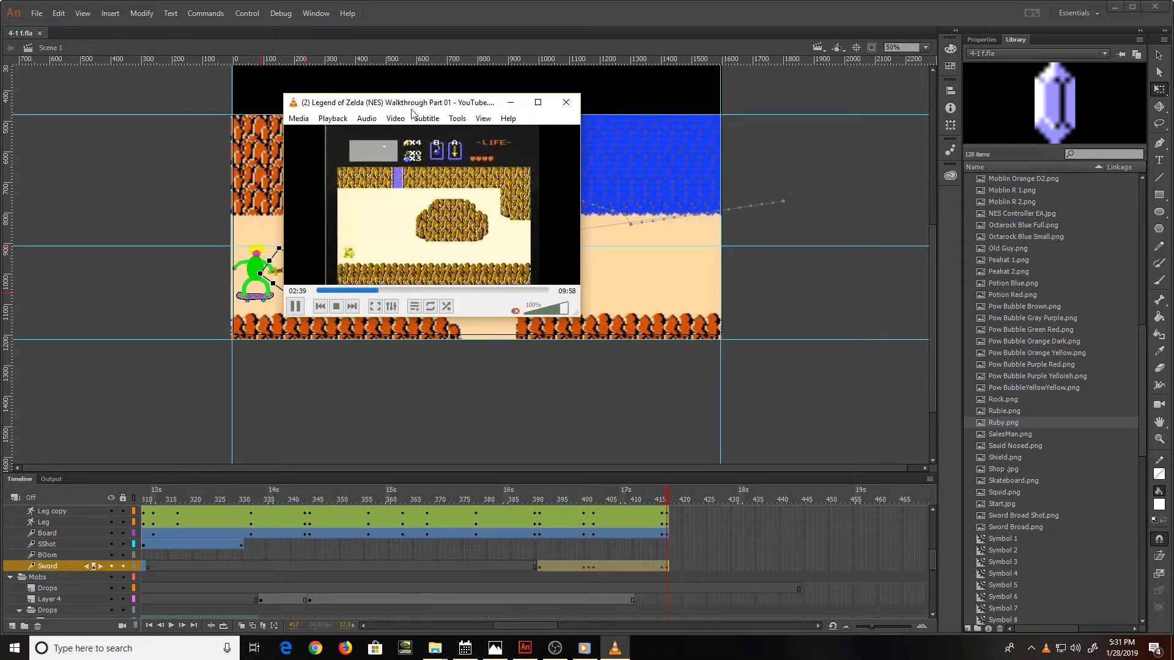
{"action": "left_click_drag", "start_coordinate": [414, 107], "coordinate": [833, 49]}
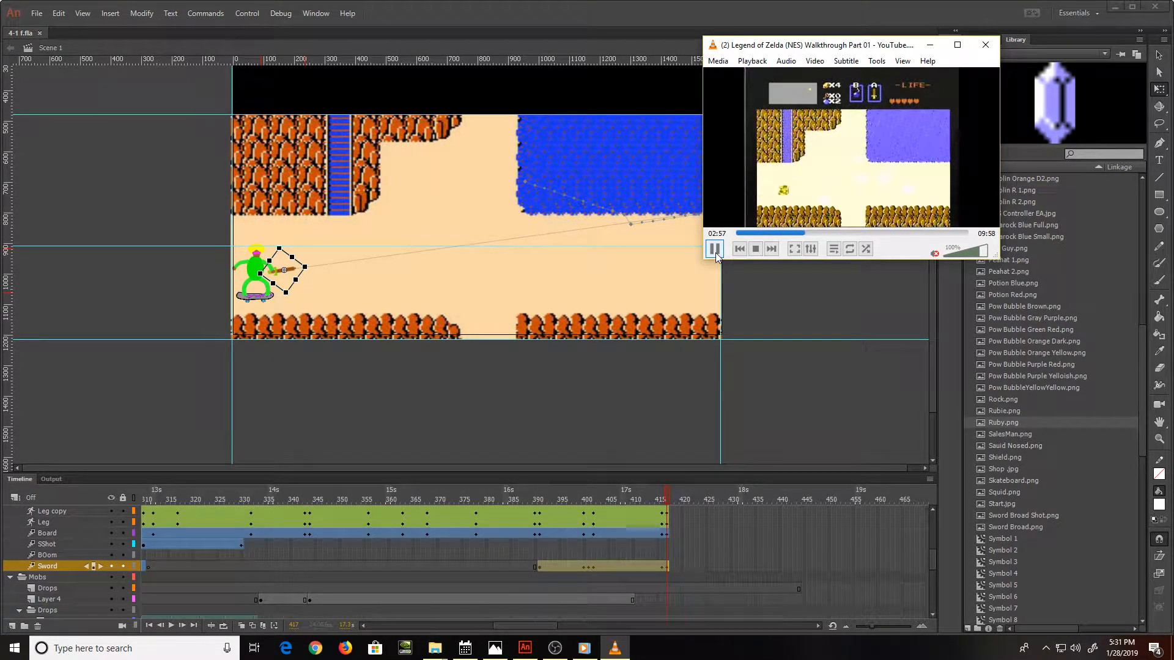
{"action": "left_click", "coordinate": [715, 251]}
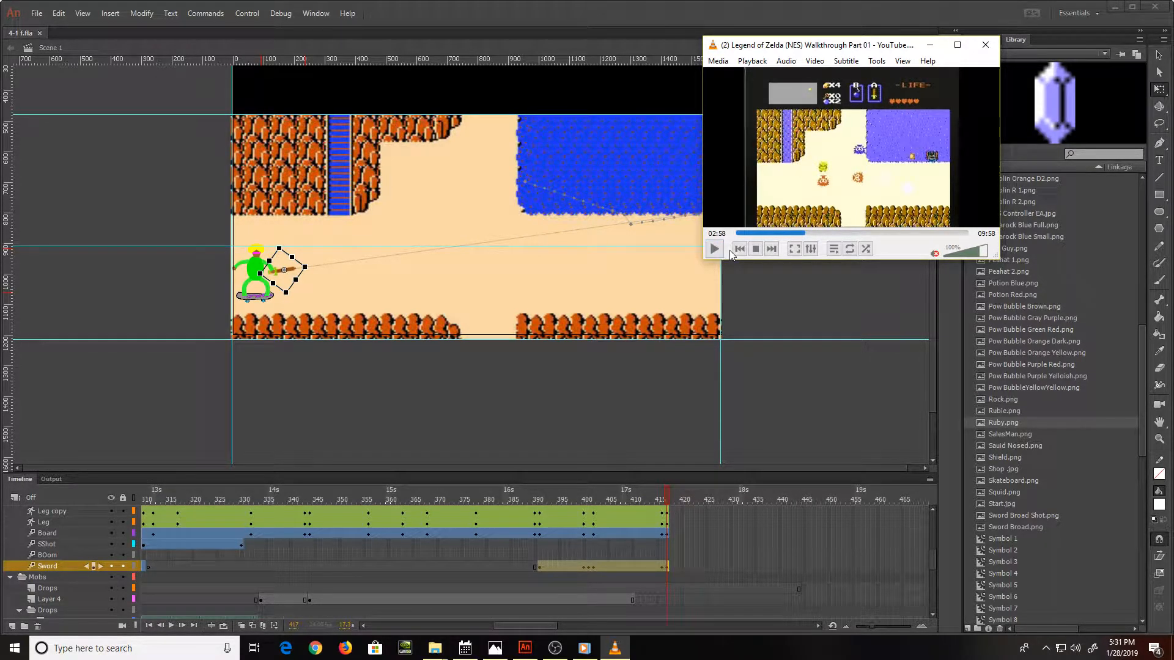
{"action": "left_click", "coordinate": [992, 50]}
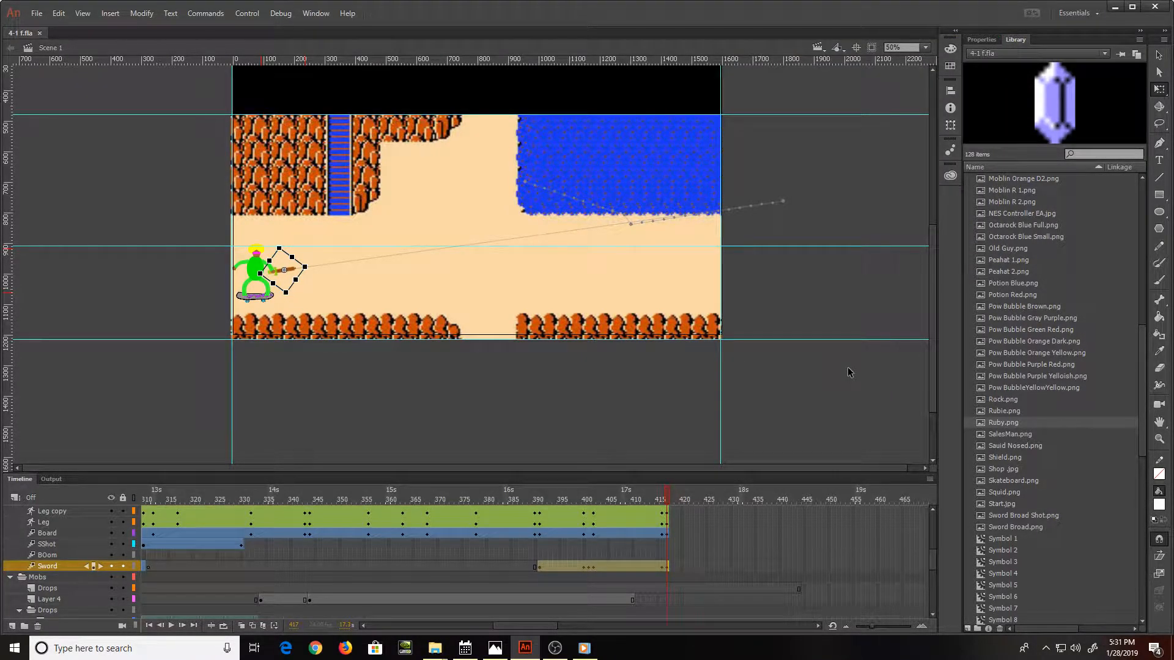
Step: Look through the Mobs and BG NPC layers around frame 417 for a spot to add the map 16 enemies
{"action": "scroll", "coordinate": [371, 543], "scroll_direction": "down", "scroll_amount": 2}
{"action": "scroll", "coordinate": [386, 622], "scroll_direction": "down", "scroll_amount": 2}
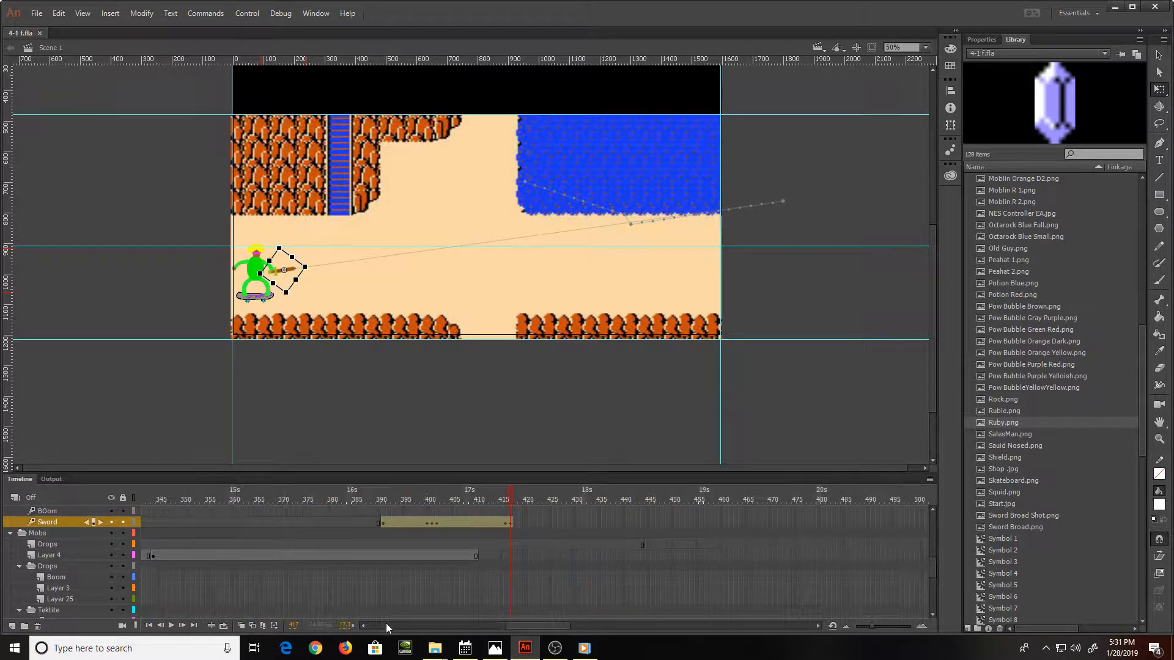
{"action": "scroll", "coordinate": [566, 589], "scroll_direction": "down", "scroll_amount": 4}
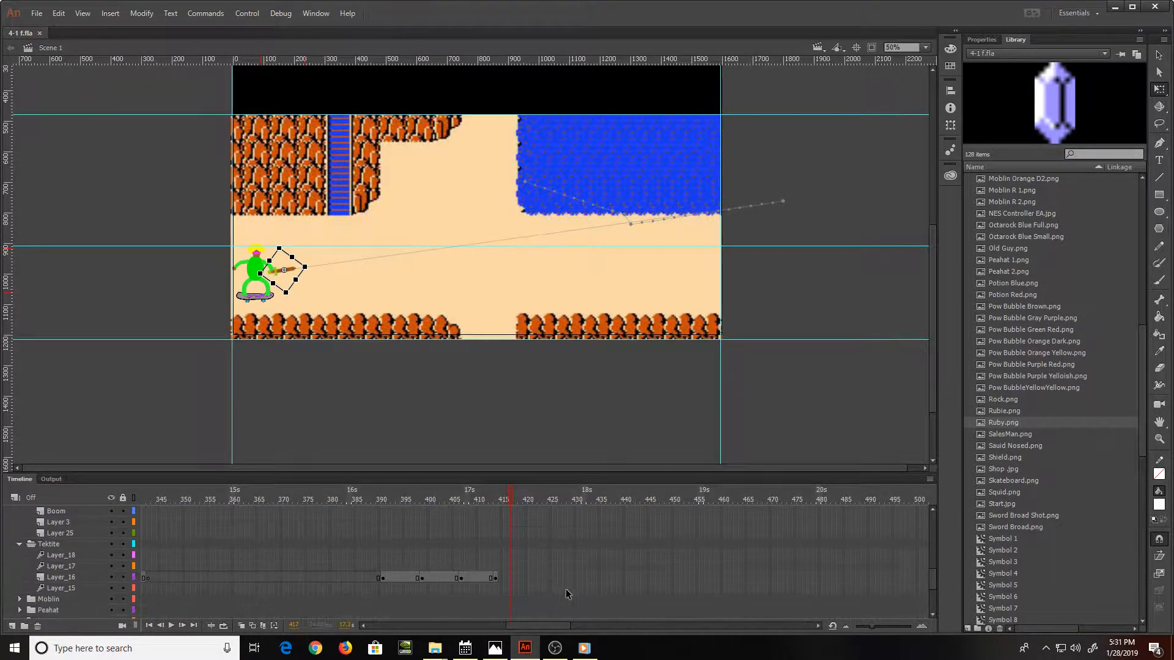
{"action": "scroll", "coordinate": [564, 592], "scroll_direction": "down", "scroll_amount": 2}
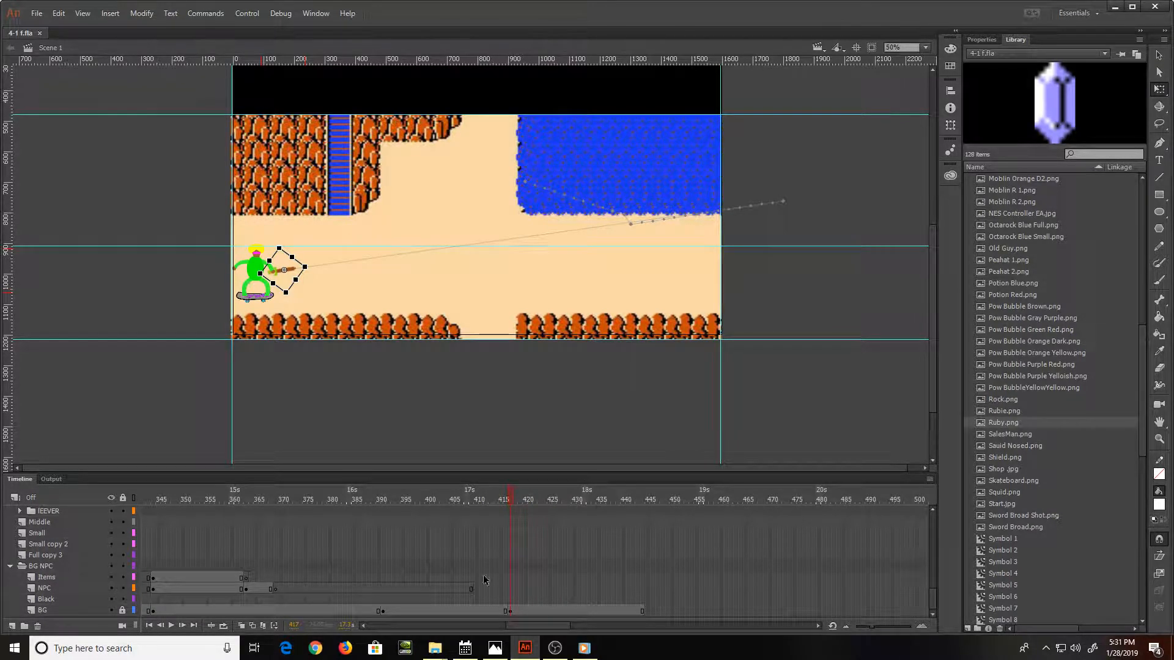
{"action": "scroll", "coordinate": [508, 602], "scroll_direction": "up", "scroll_amount": 8}
{"action": "scroll", "coordinate": [507, 607], "scroll_direction": "up", "scroll_amount": 2}
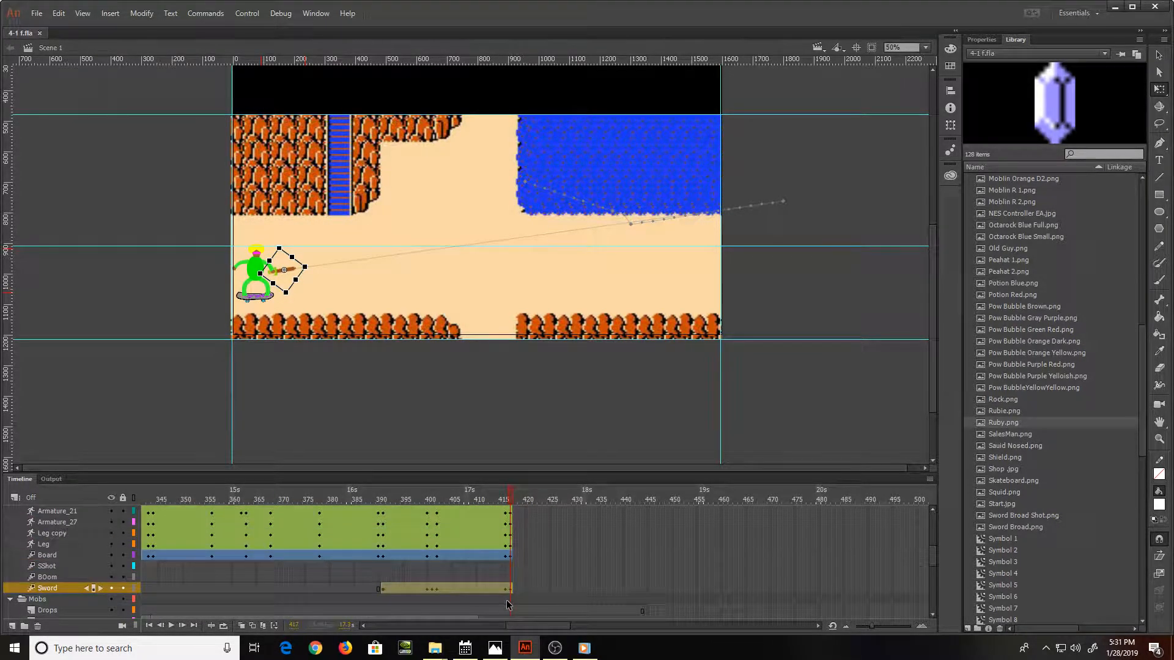
{"action": "scroll", "coordinate": [513, 579], "scroll_direction": "down", "scroll_amount": 2}
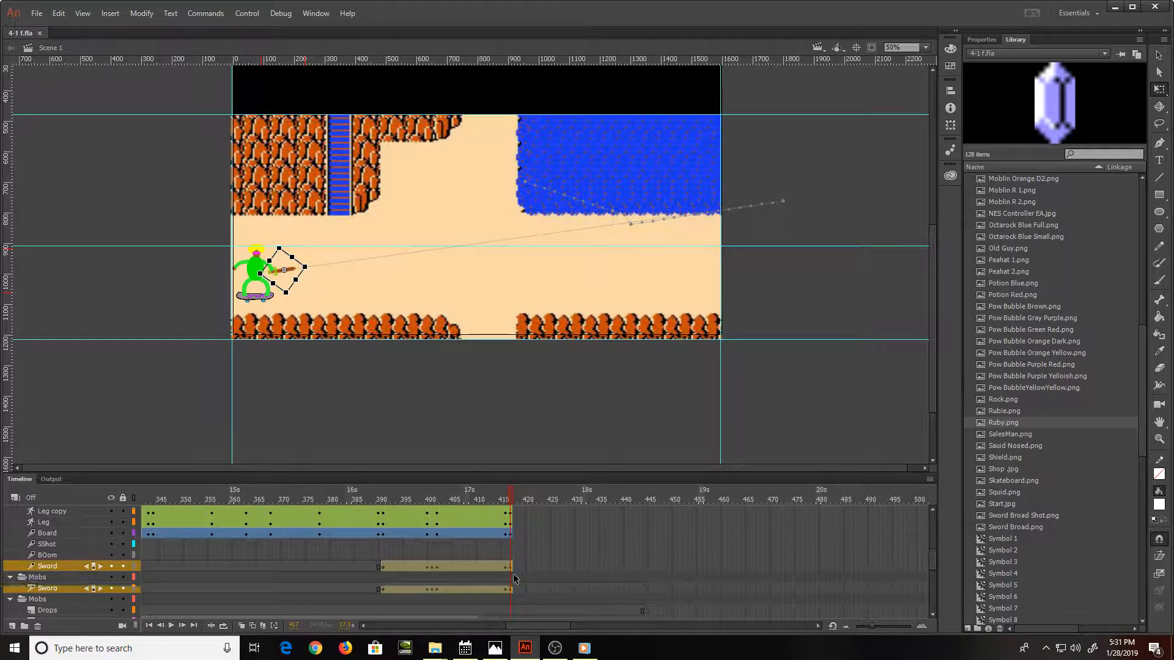
{"action": "left_click", "coordinate": [511, 577]}
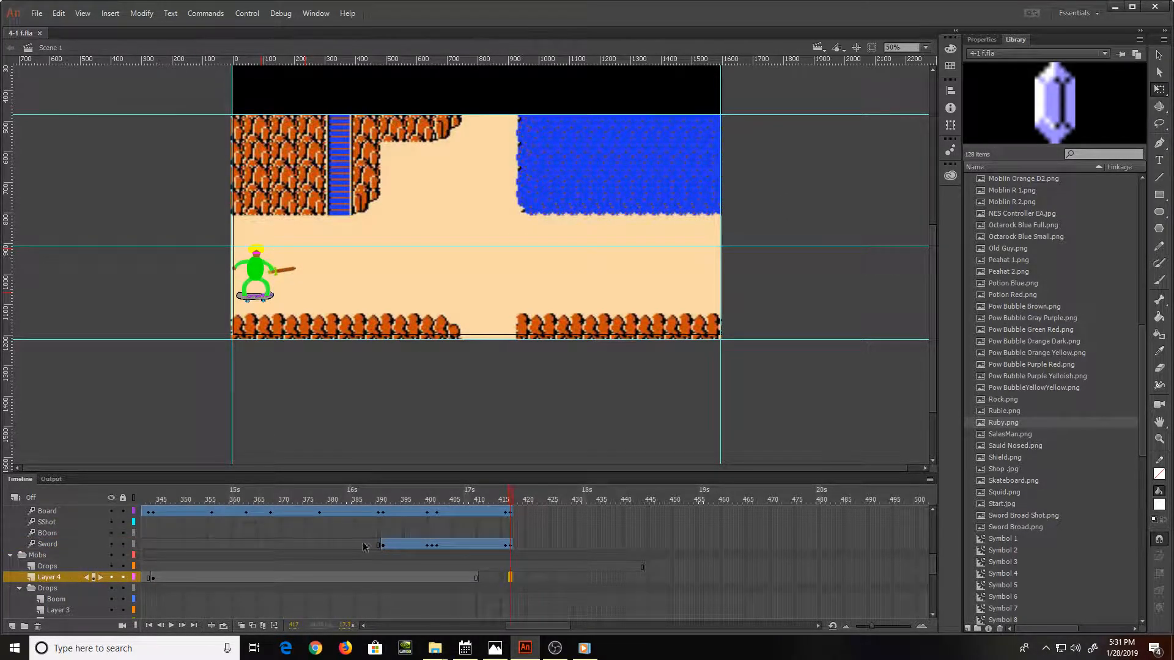
{"action": "left_click", "coordinate": [513, 599]}
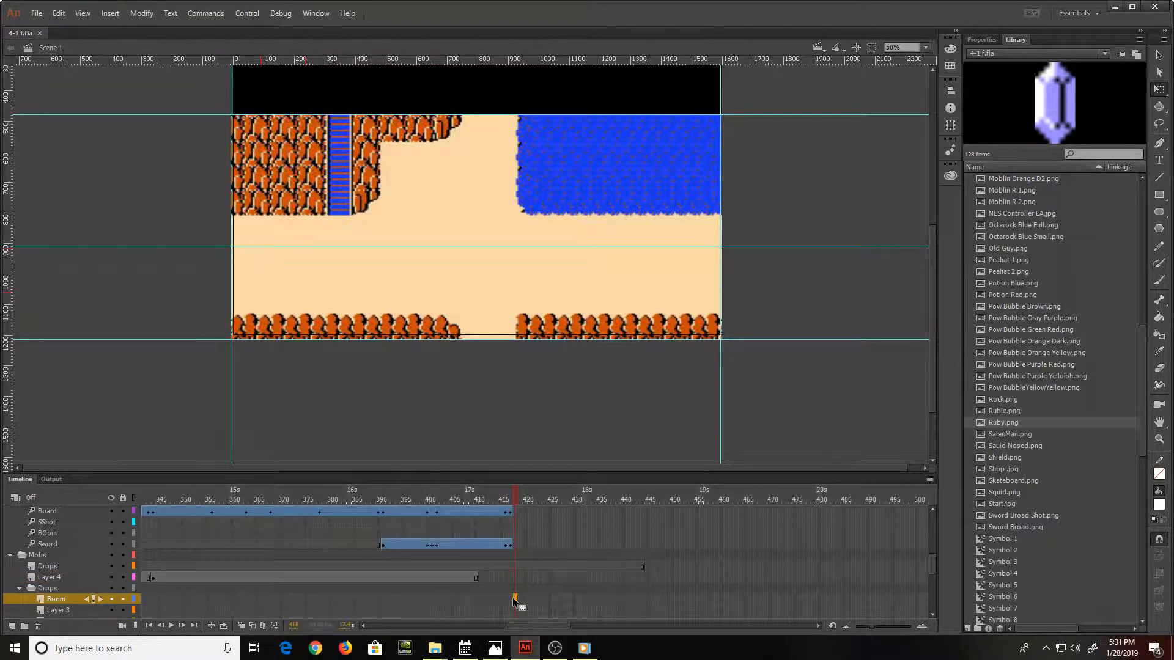
{"action": "scroll", "coordinate": [512, 597], "scroll_direction": "down", "scroll_amount": 2}
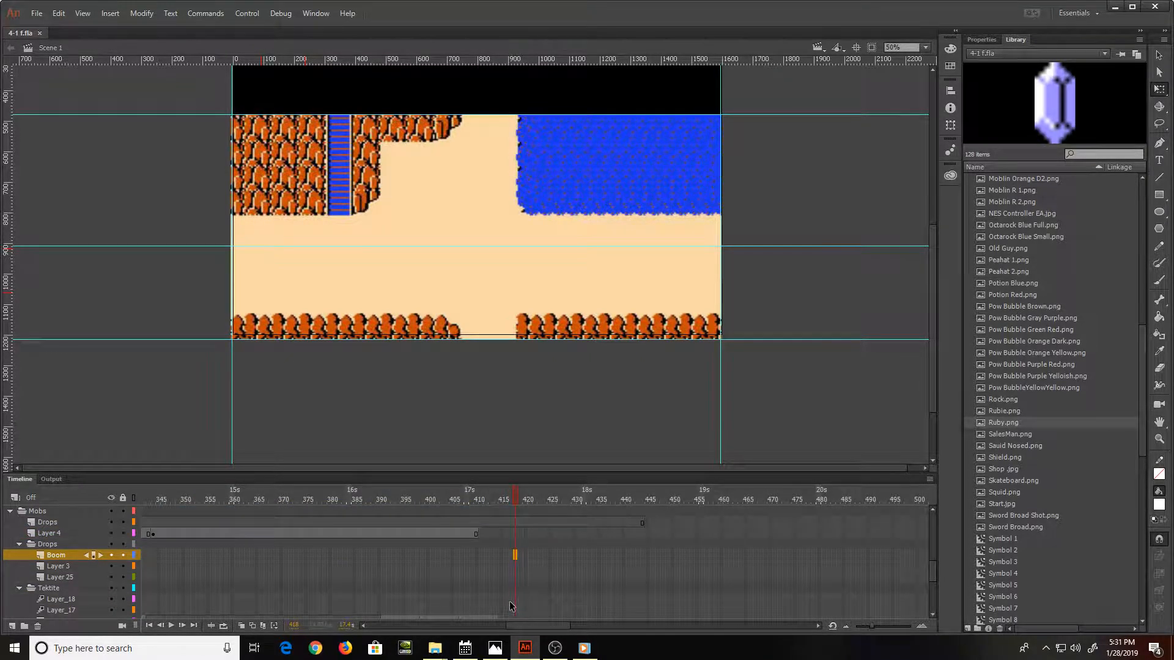
{"action": "left_click", "coordinate": [510, 577]}
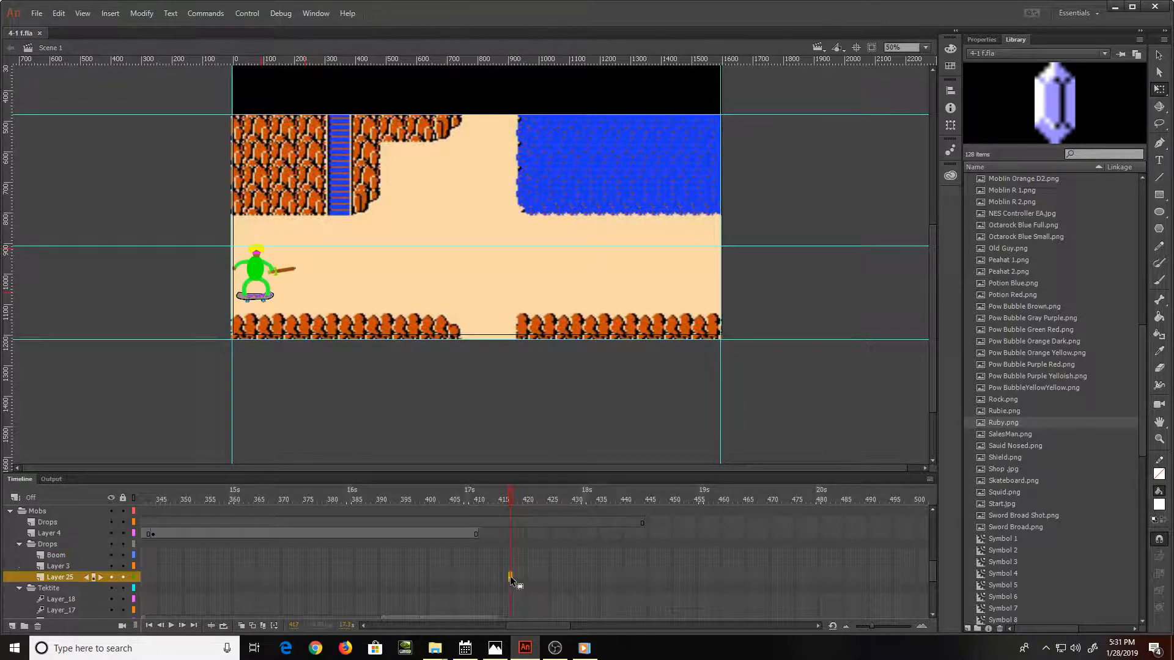
Step: Add a new layer and a new folder between the Drops and Tektite folders in Mobs, and put the layer inside the folder
{"action": "left_click", "coordinate": [10, 628]}
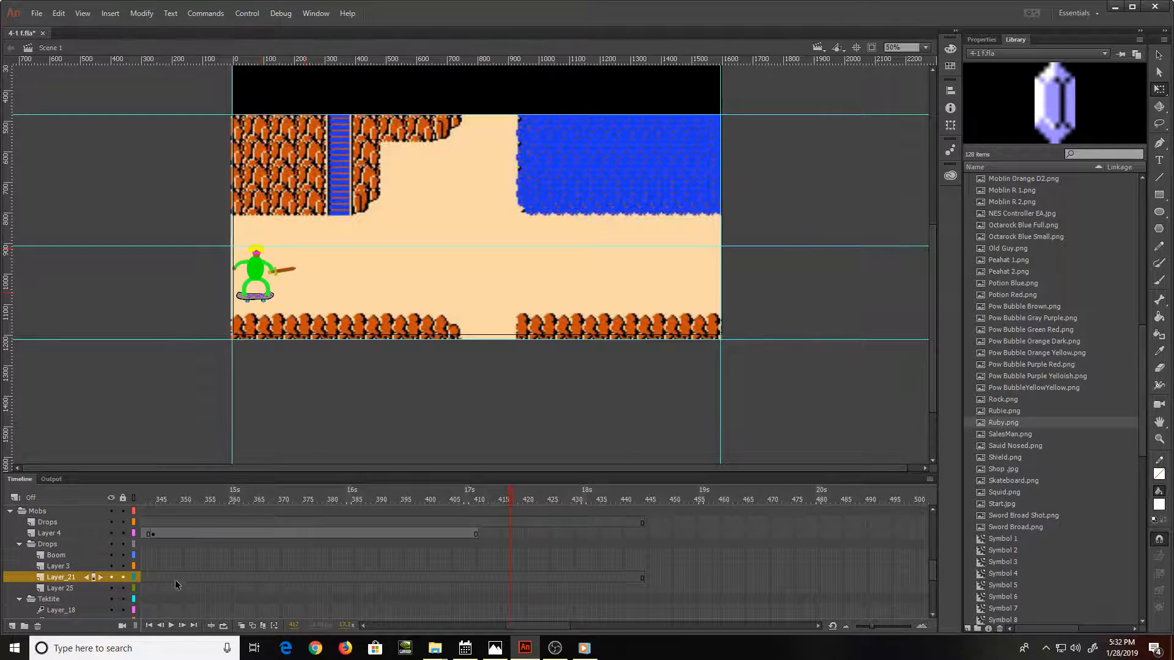
{"action": "left_click", "coordinate": [59, 579]}
{"action": "left_click_drag", "start_coordinate": [59, 581], "coordinate": [27, 588]}
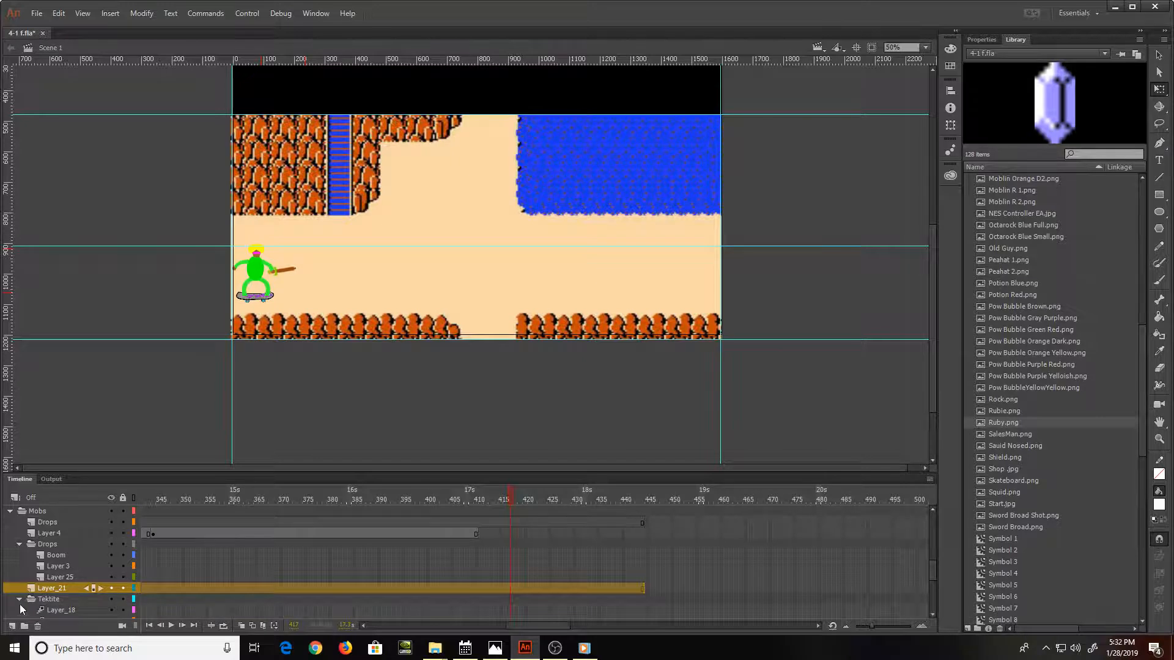
{"action": "left_click", "coordinate": [24, 626]}
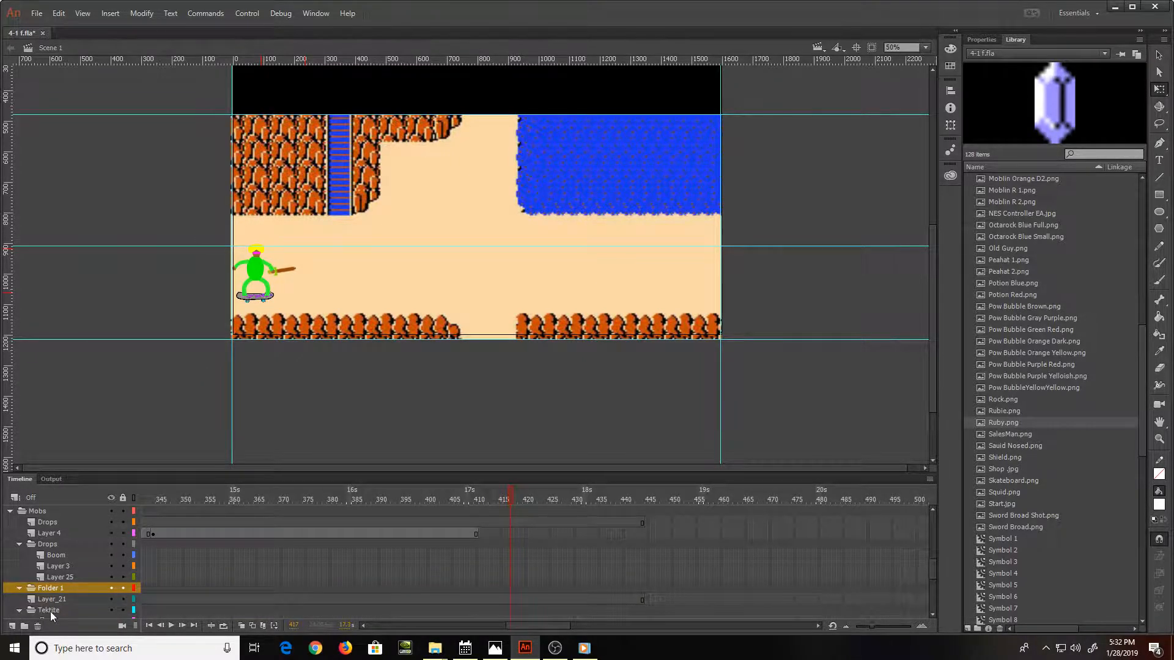
{"action": "left_click_drag", "start_coordinate": [49, 602], "coordinate": [48, 591]}
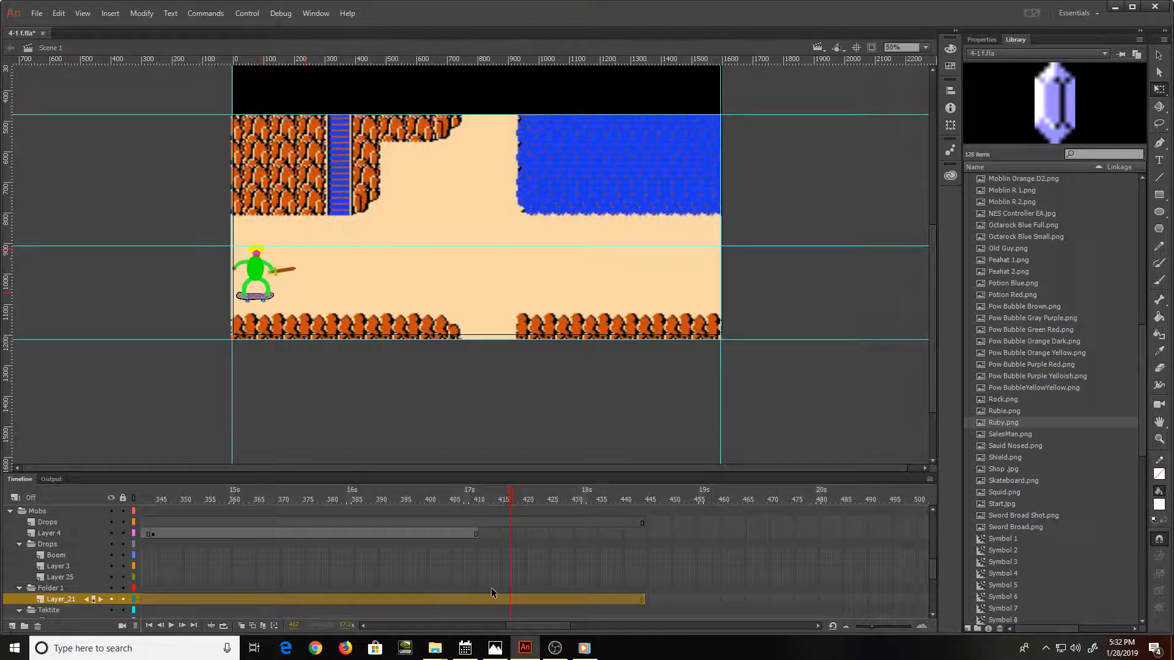
Step: Insert a keyframe at frame 417 of Layer_21 and place Octarock Blue Full.png on the sand path below the water, scaled down and facing left
{"action": "left_click", "coordinate": [509, 599]}
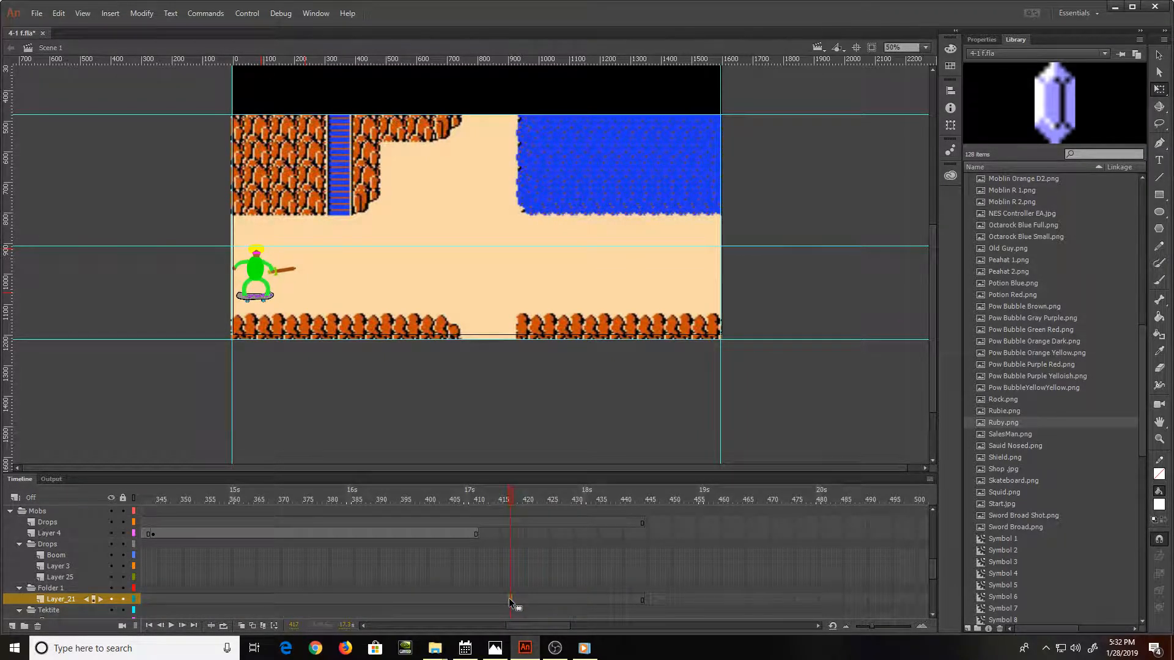
{"action": "key", "text": "F6"}
{"action": "left_click", "coordinate": [1019, 224]}
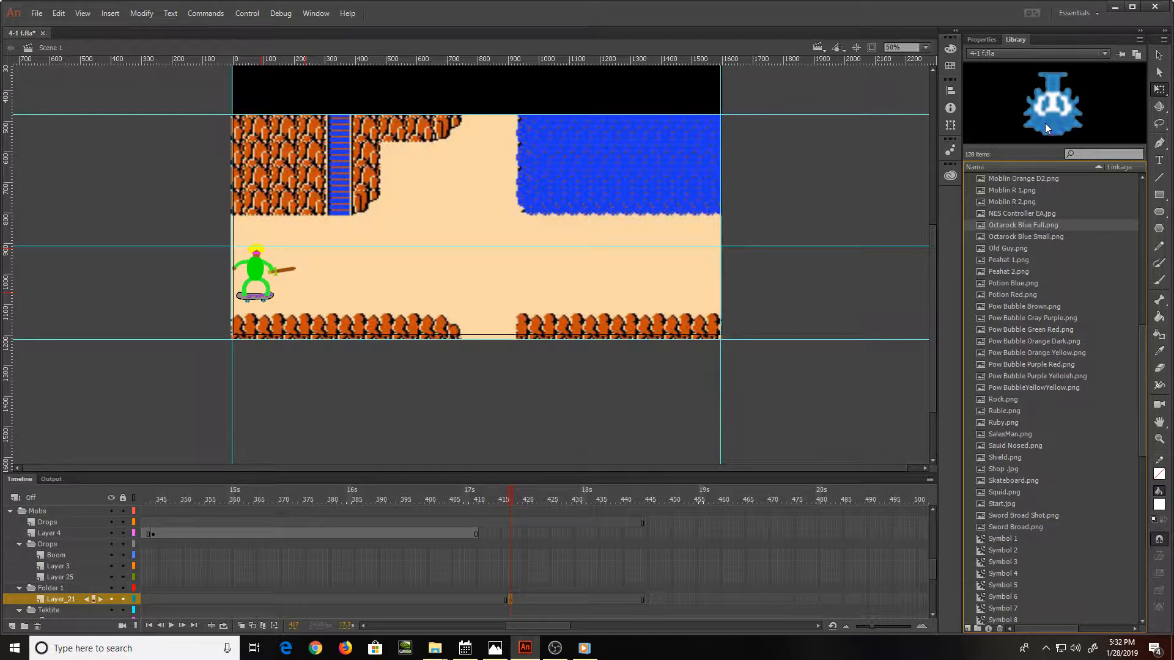
{"action": "left_click_drag", "start_coordinate": [872, 145], "coordinate": [526, 255]}
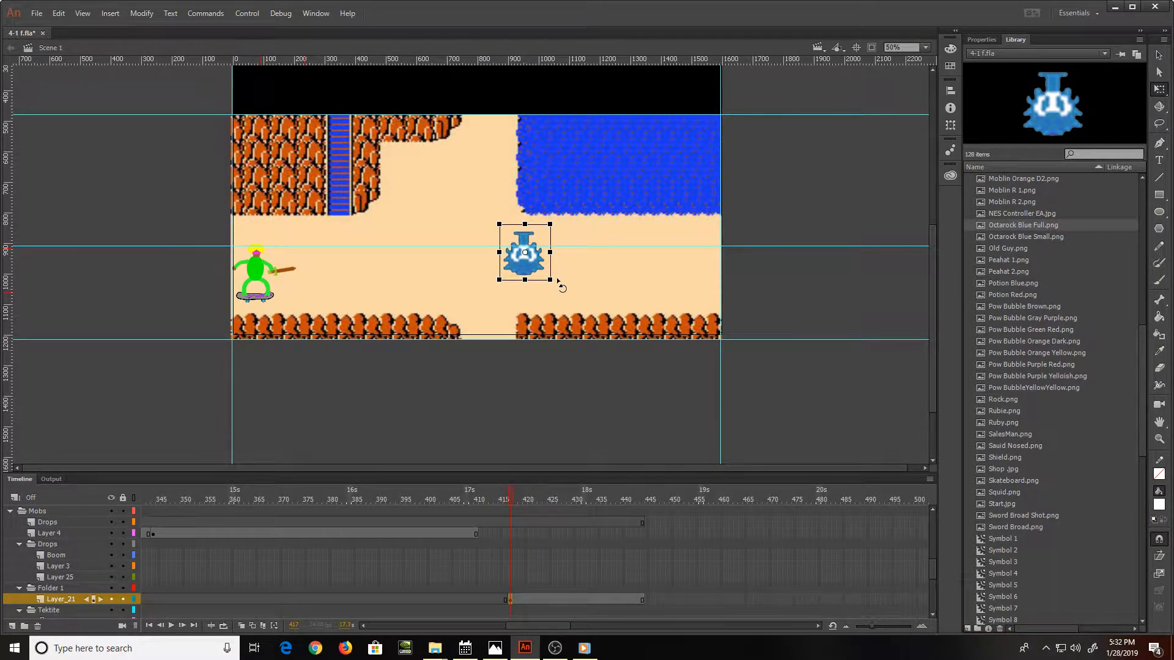
{"action": "key", "text": "ctrl+equal"}
{"action": "left_click_drag", "start_coordinate": [525, 321], "coordinate": [535, 229]}
{"action": "left_click_drag", "start_coordinate": [500, 271], "coordinate": [618, 346]}
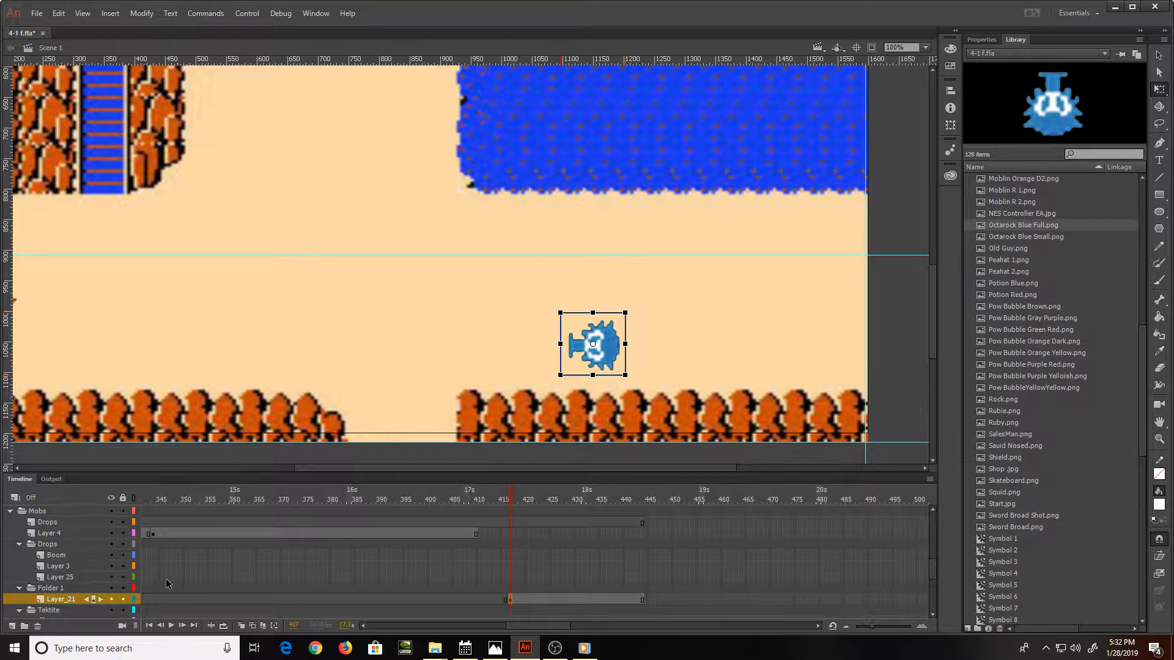
Step: Rename the new folder Octarock and the layer inside it Blue F
{"action": "double_click", "coordinate": [50, 588]}
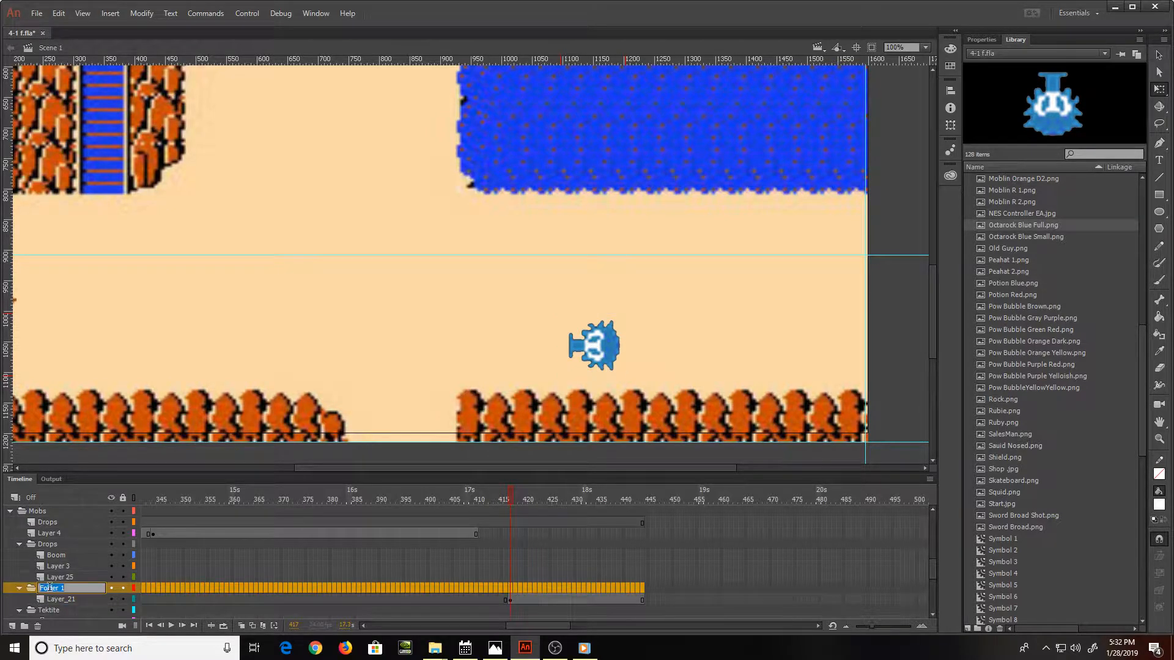
{"action": "type", "text": "Octarock"}
{"action": "key", "text": "Return"}
{"action": "double_click", "coordinate": [51, 600]}
{"action": "type", "text": "Bl"}
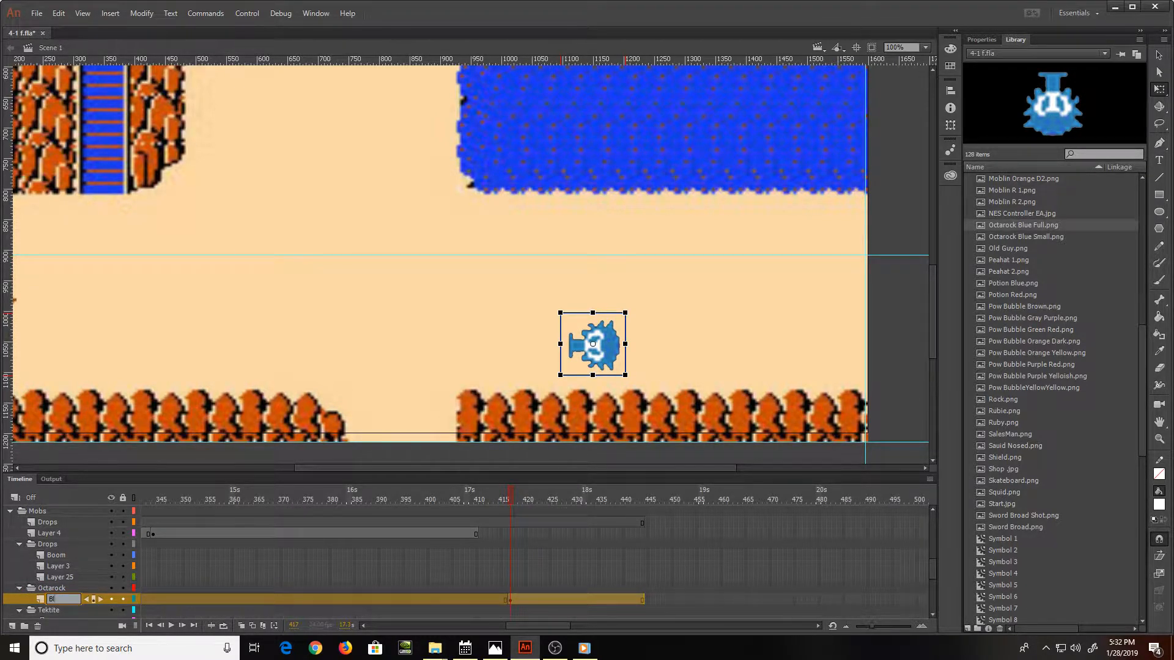
{"action": "type", "text": "ue F"}
{"action": "key", "text": "Return"}
Step: Narrow the placed blue octarock slightly
{"action": "left_click_drag", "start_coordinate": [567, 315], "coordinate": [565, 313]}
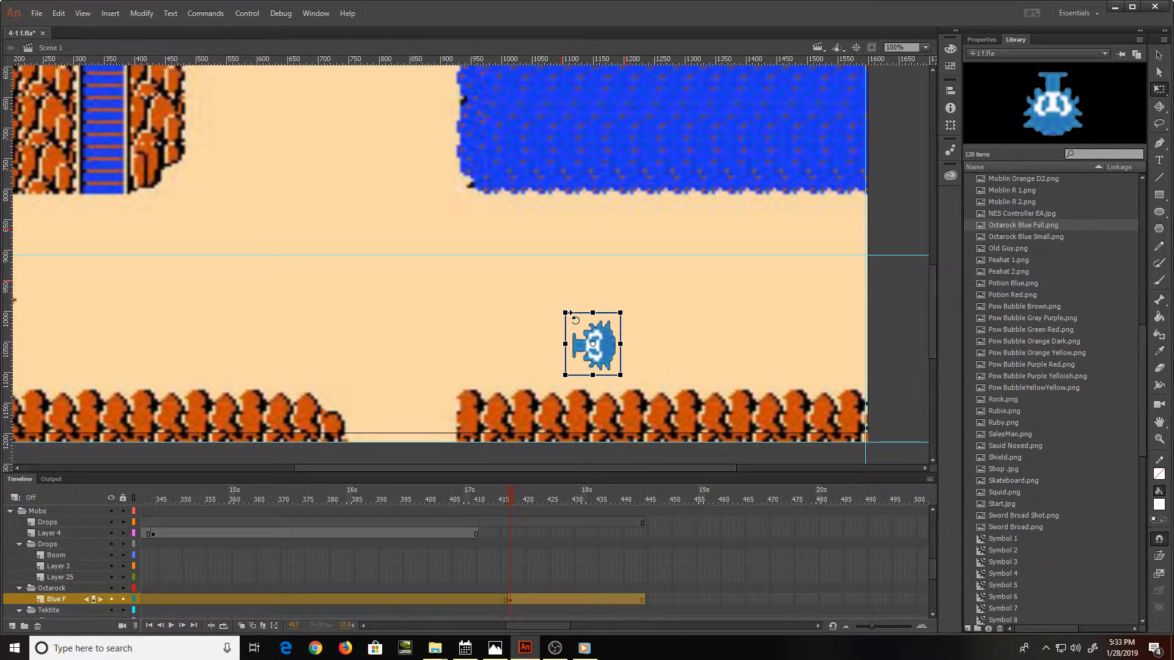
{"action": "key", "text": "ctrl+minus"}
{"action": "key", "text": "ctrl+equal"}
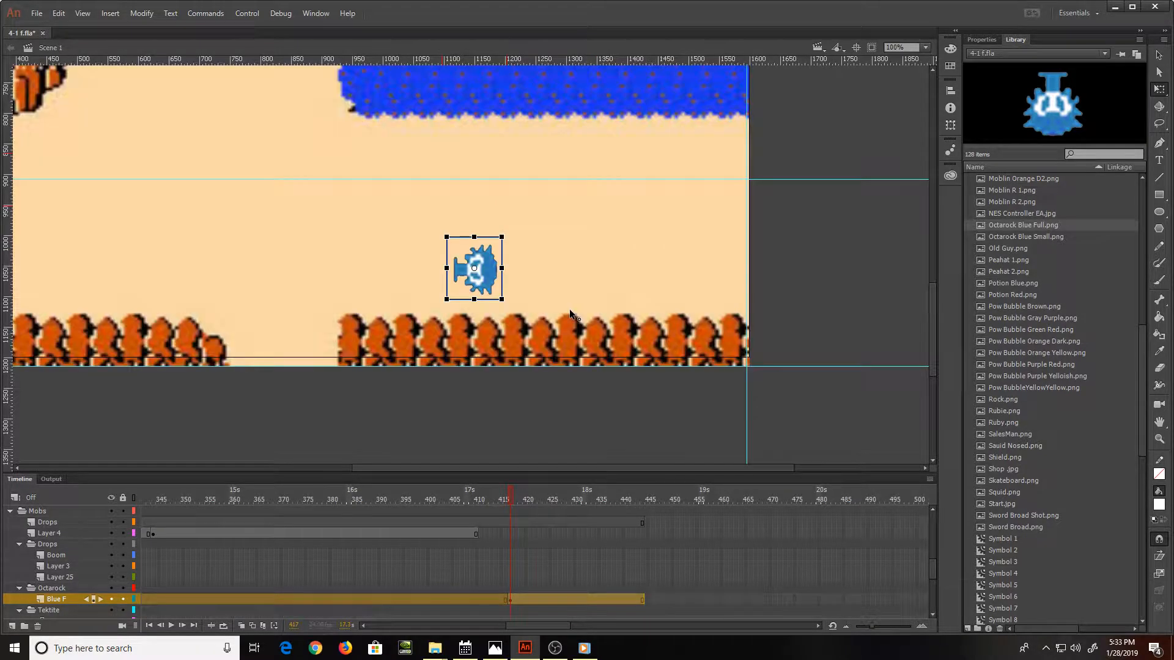
Step: Add a new layer above Blue F in the Octarock folder and insert a blank keyframe at frame 417
{"action": "left_click", "coordinate": [548, 556]}
{"action": "left_click", "coordinate": [507, 599]}
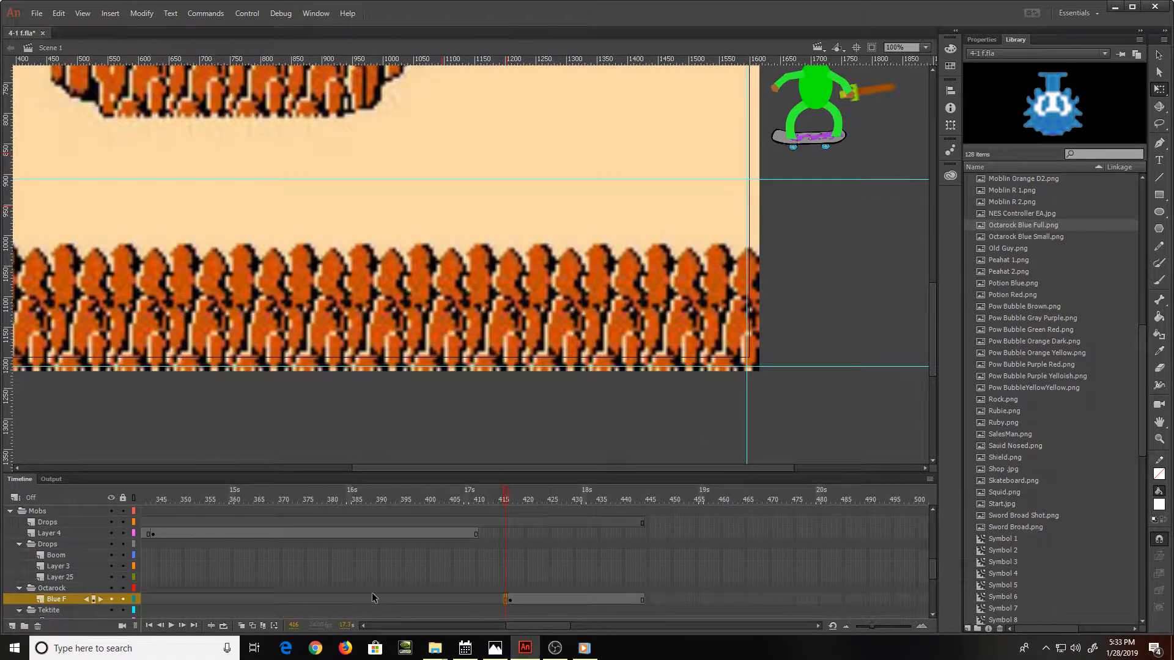
{"action": "left_click", "coordinate": [11, 627]}
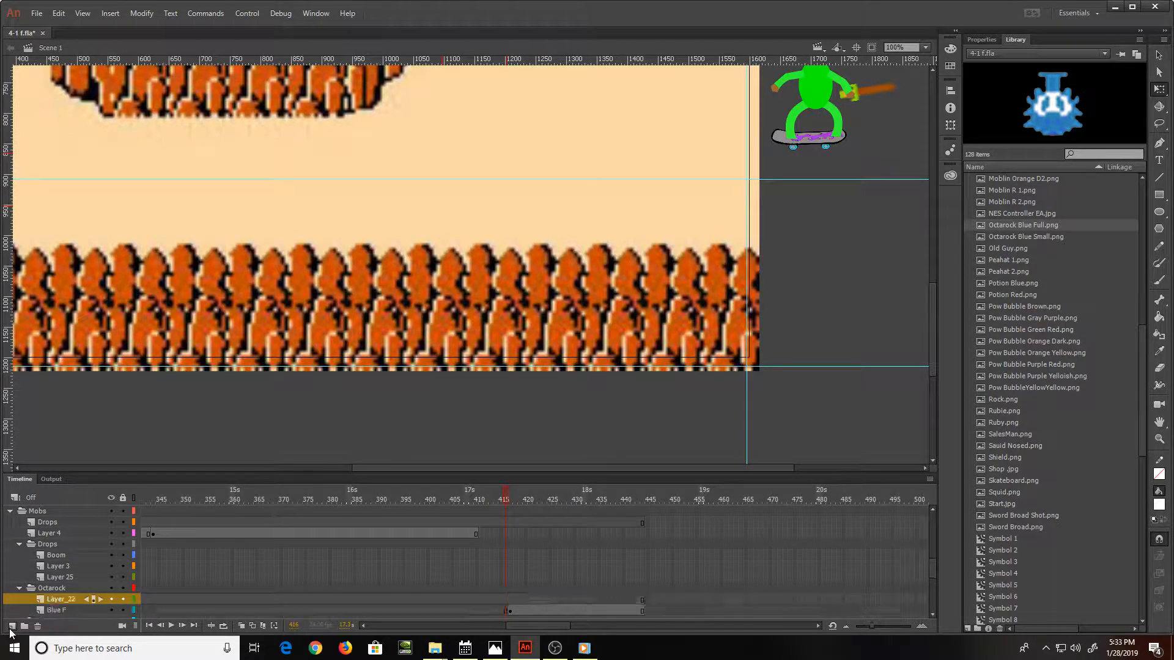
{"action": "left_click", "coordinate": [511, 600]}
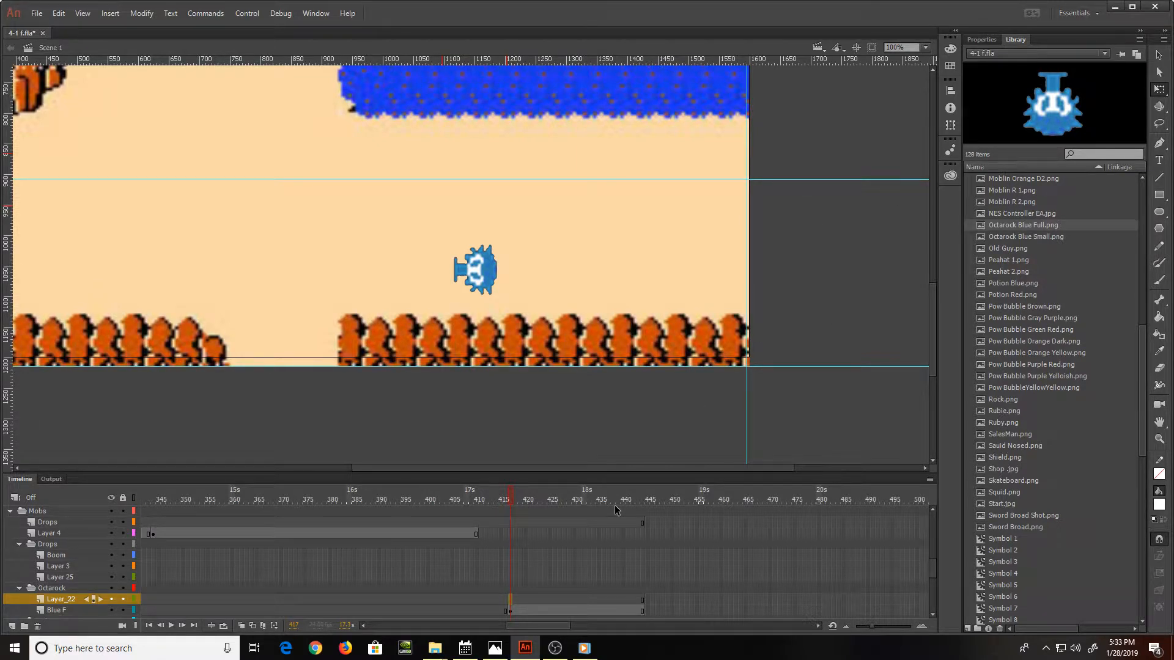
{"action": "key", "text": "F7"}
Step: Place Octarock Blue Small.png from the library on the new layer, face it left, and scale it down to match the first octarock
{"action": "scroll", "coordinate": [1018, 267], "scroll_direction": "up", "scroll_amount": 2}
{"action": "left_click", "coordinate": [1016, 249]}
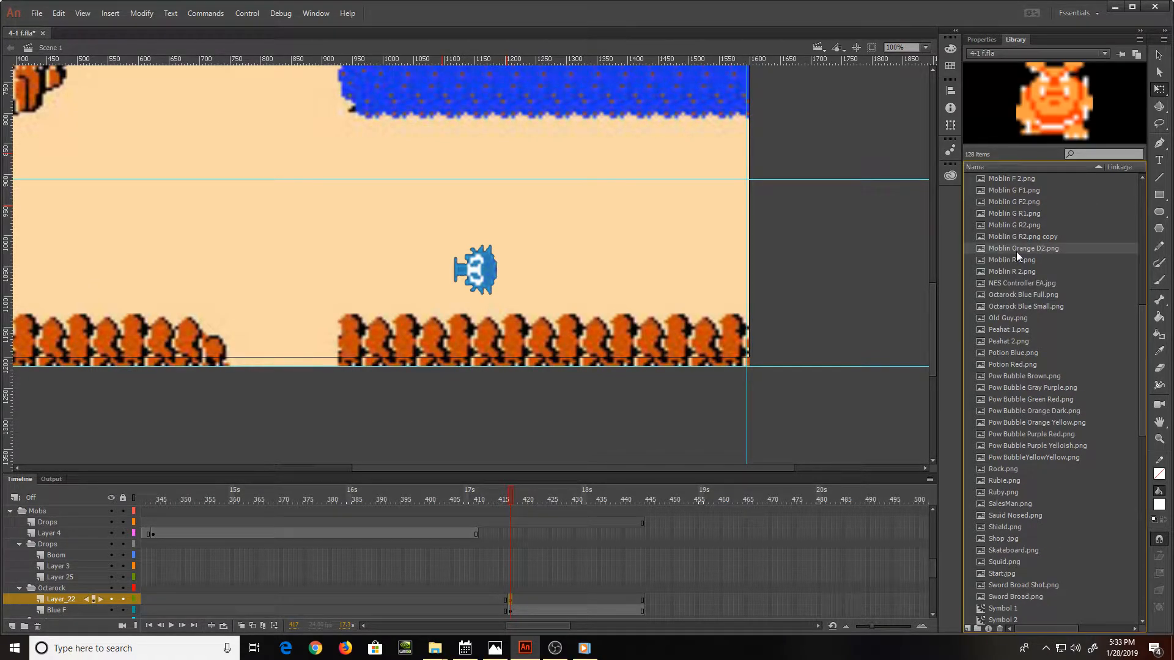
{"action": "left_click", "coordinate": [1015, 260]}
{"action": "left_click", "coordinate": [1017, 273]}
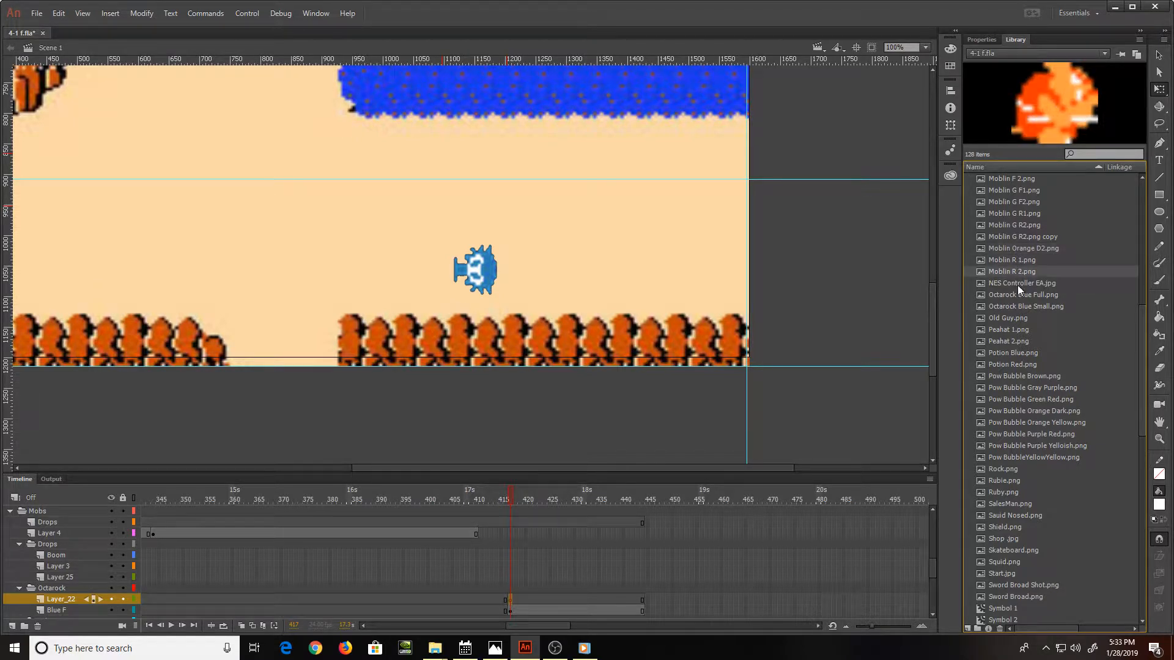
{"action": "left_click", "coordinate": [1018, 297]}
{"action": "left_click", "coordinate": [1018, 306]}
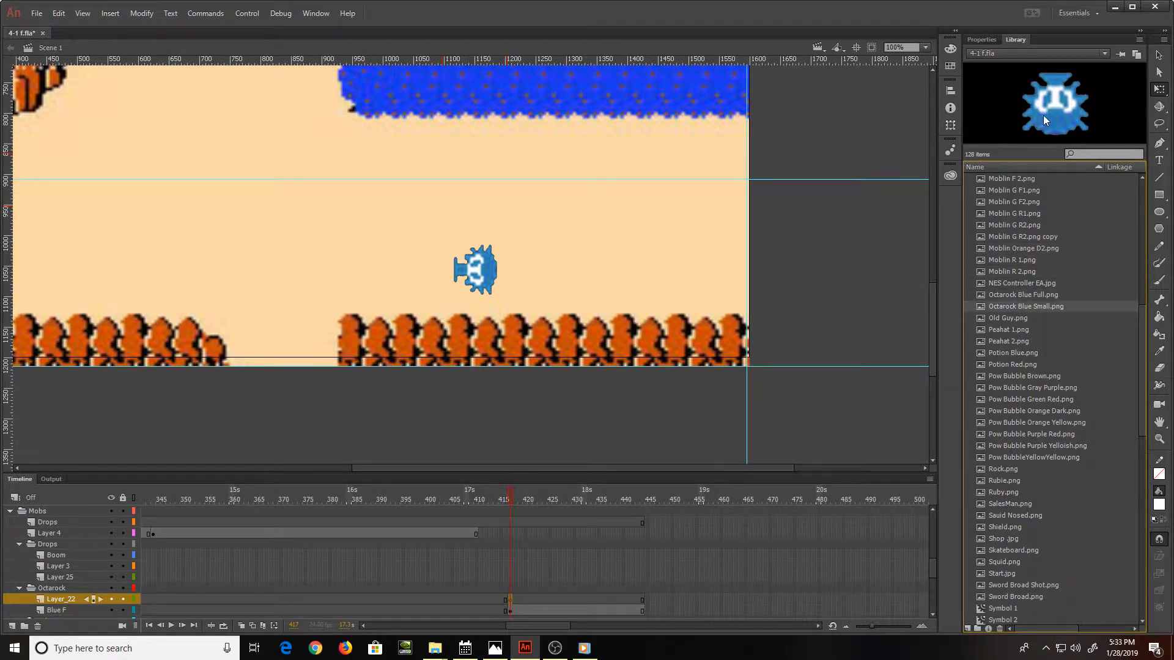
{"action": "left_click_drag", "start_coordinate": [850, 115], "coordinate": [591, 193]}
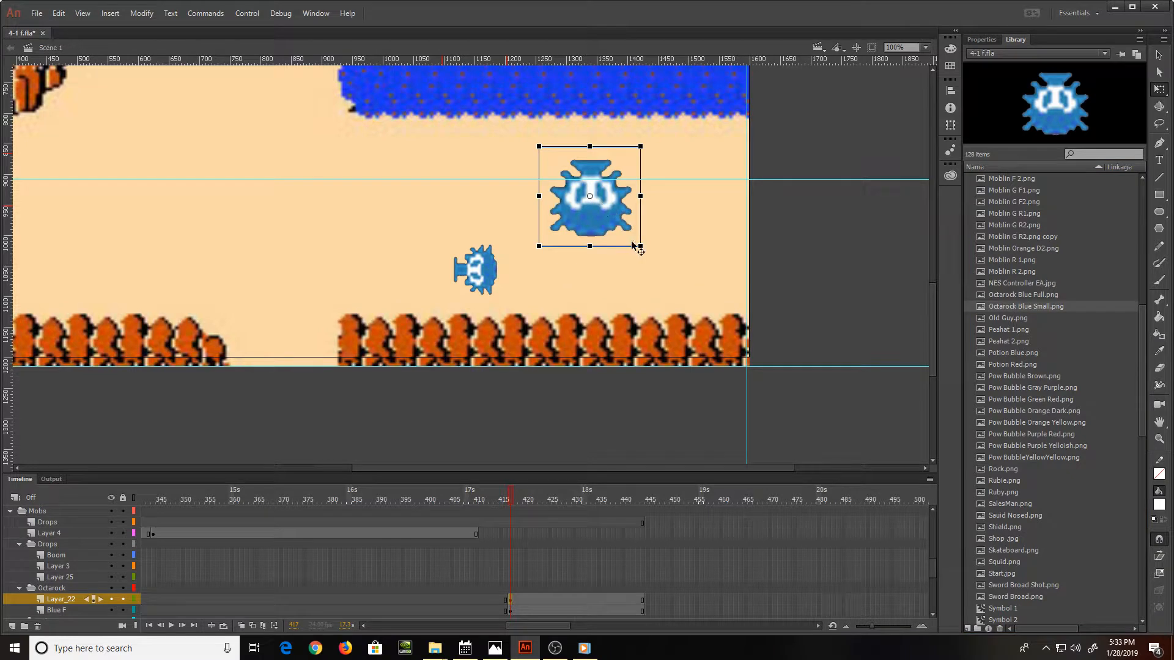
{"action": "left_click_drag", "start_coordinate": [638, 241], "coordinate": [652, 149]}
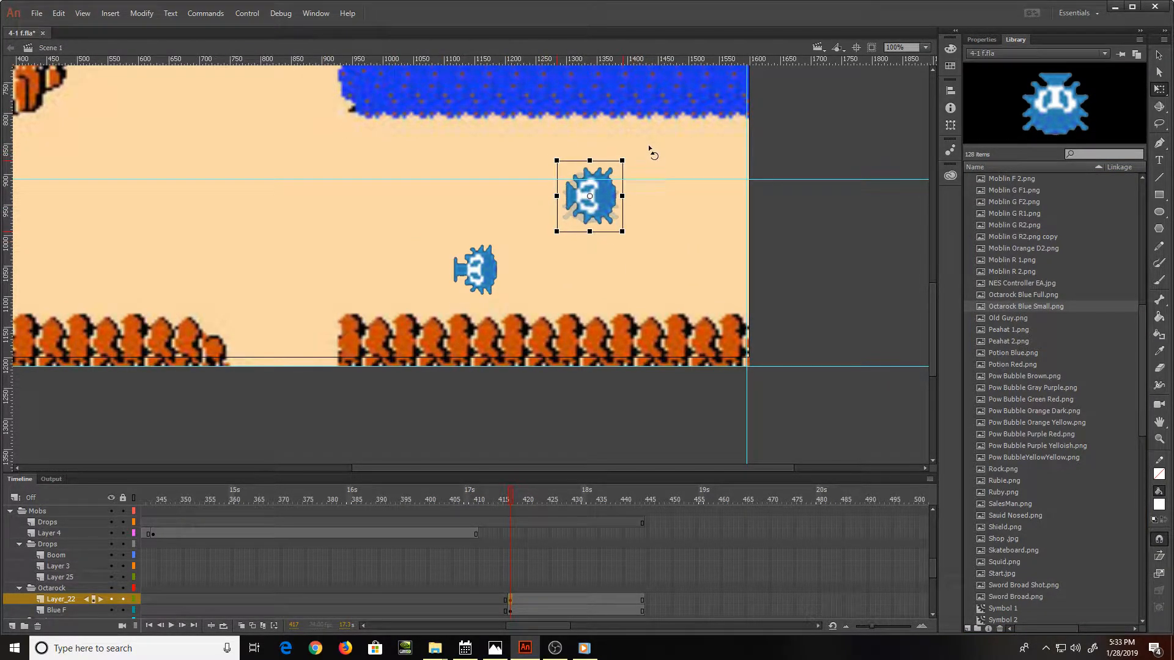
{"action": "left_click_drag", "start_coordinate": [613, 198], "coordinate": [550, 269]}
{"action": "key", "text": "ctrl+="}
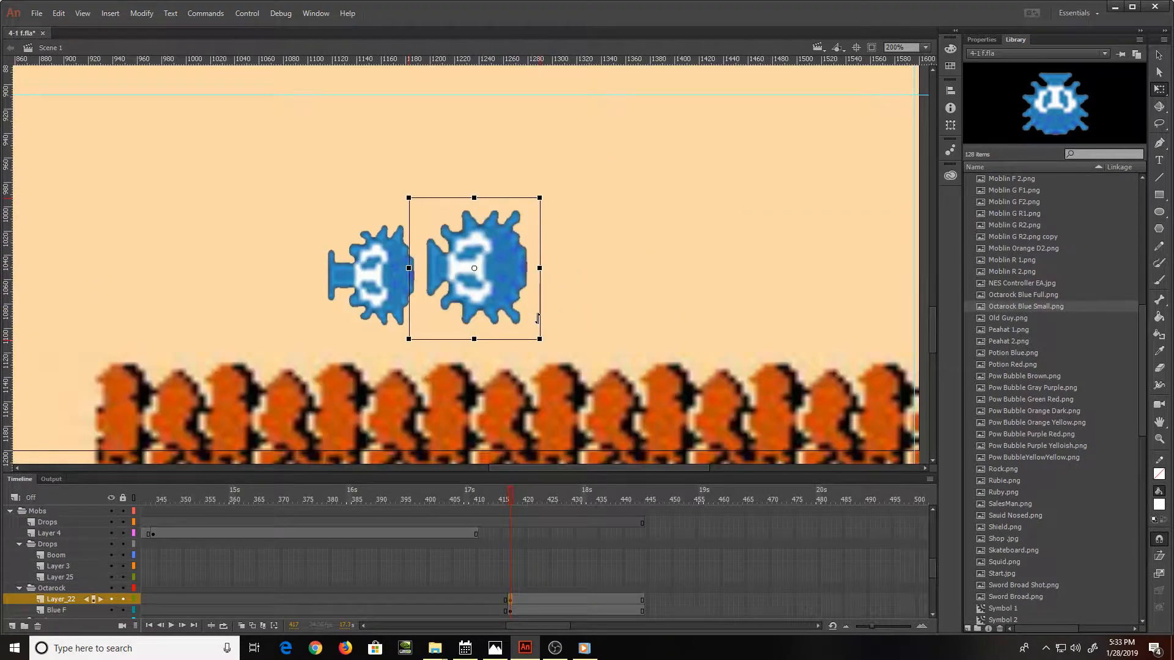
{"action": "left_click_drag", "start_coordinate": [539, 339], "coordinate": [566, 190]}
Step: Move the small octarock to the sand area beside the upper cliffs and rotate it to face down
{"action": "scroll", "coordinate": [566, 189], "scroll_direction": "down", "scroll_amount": 2}
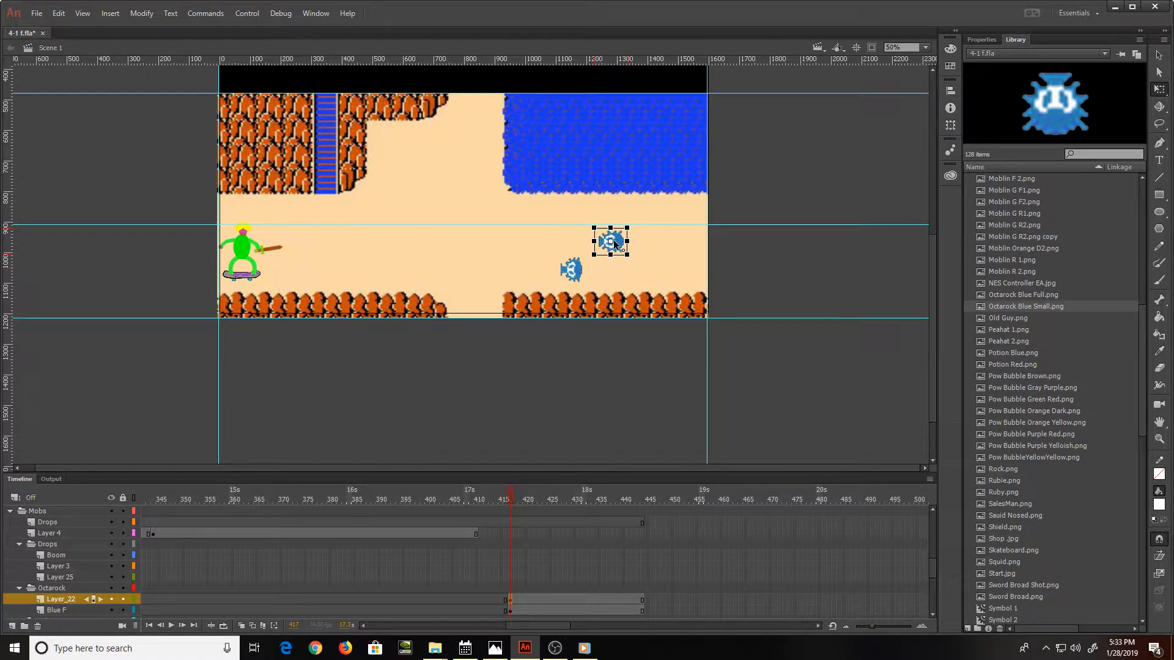
{"action": "left_click_drag", "start_coordinate": [615, 243], "coordinate": [428, 151]}
{"action": "key", "text": "ctrl+="}
{"action": "key", "text": "ctrl+="}
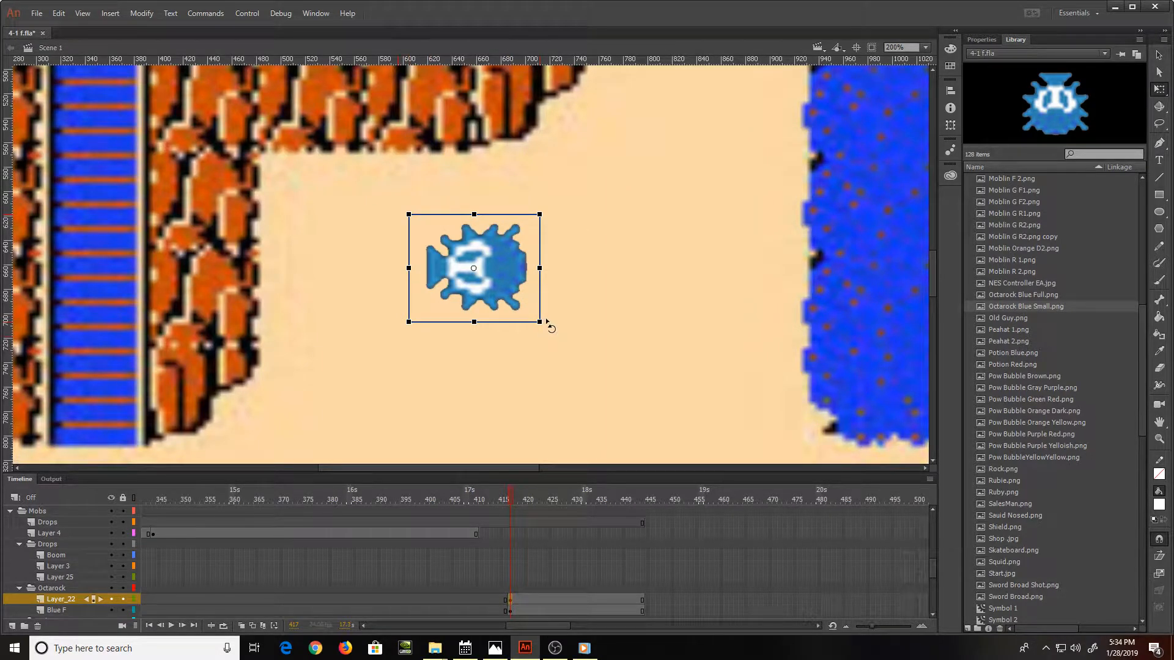
{"action": "left_click_drag", "start_coordinate": [546, 322], "coordinate": [546, 209]}
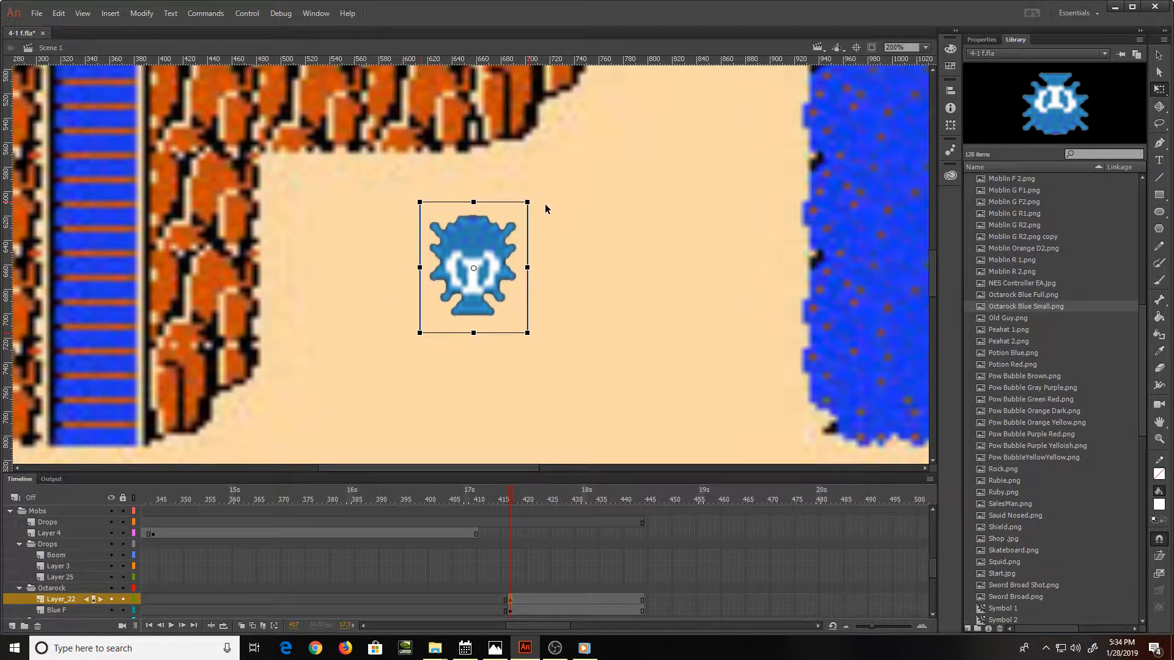
{"action": "key", "text": "ctrl+minus"}
{"action": "key", "text": "ctrl+minus"}
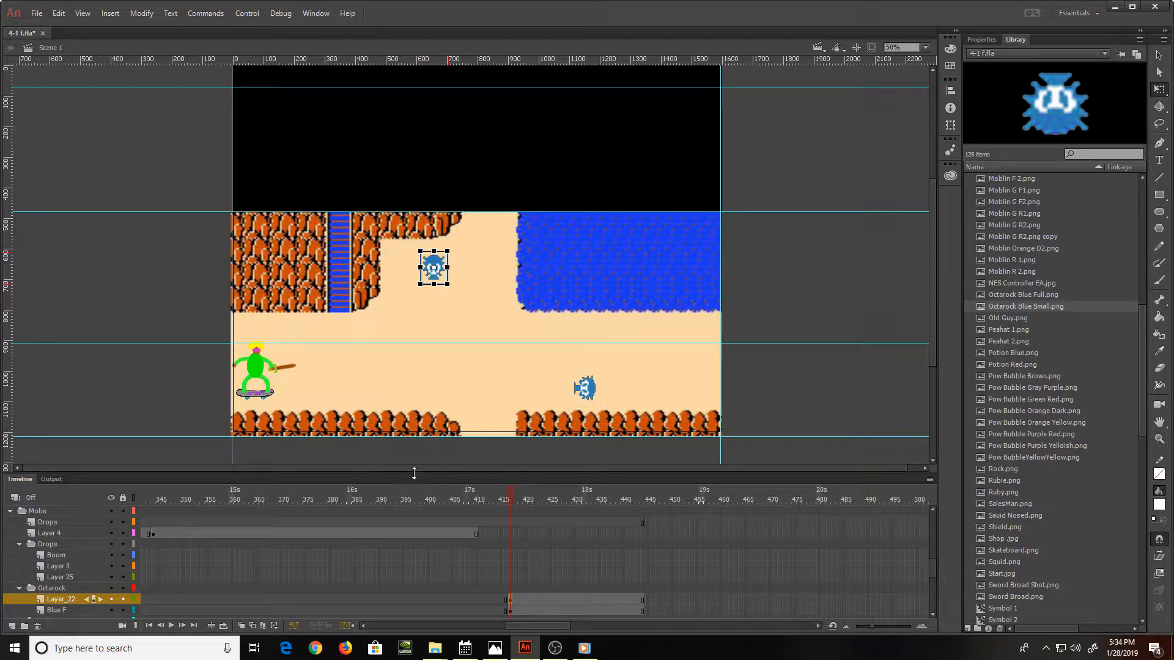
Step: Rename the small octarock's layer Blue S
{"action": "double_click", "coordinate": [64, 598]}
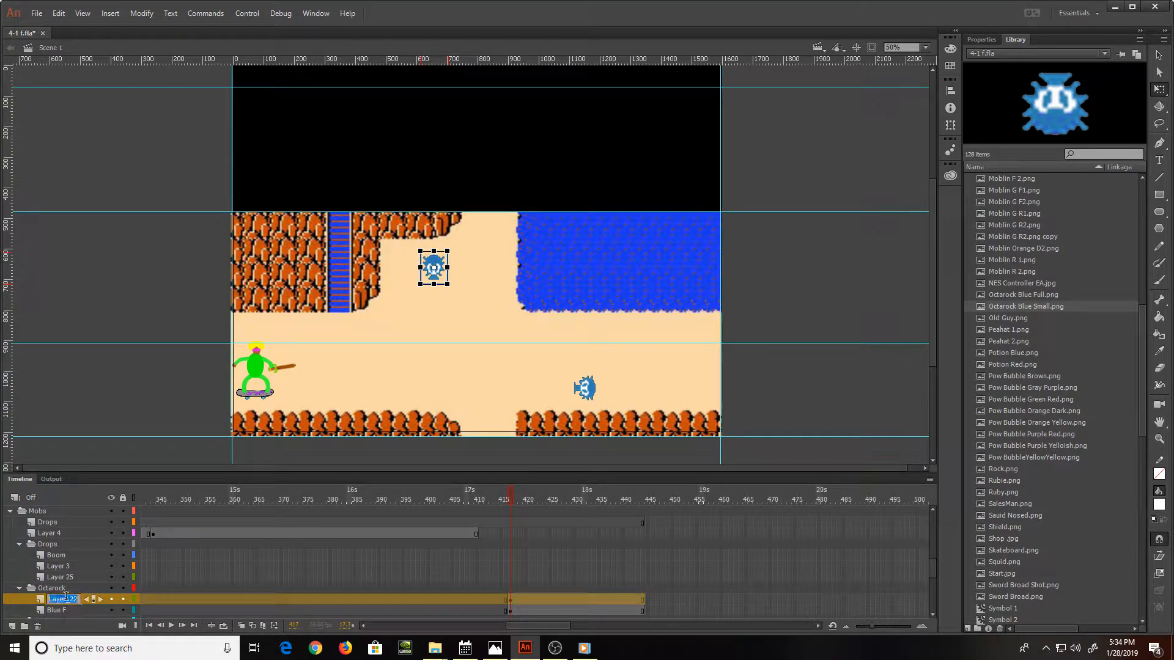
{"action": "type", "text": "Blue S"}
{"action": "key", "text": "Return"}
{"action": "key", "text": "ctrl+minus"}
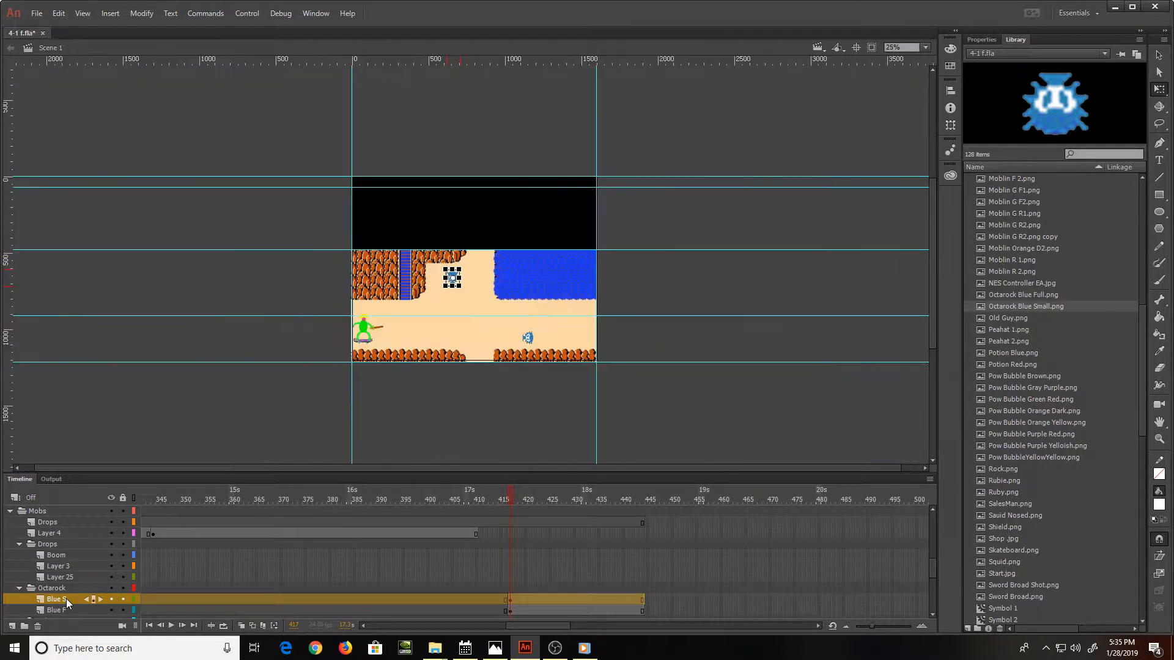
Step: Add a new layer above Blue S in the Octarock folder, with a blank keyframe at frame 417
{"action": "key", "text": "ctrl+equal"}
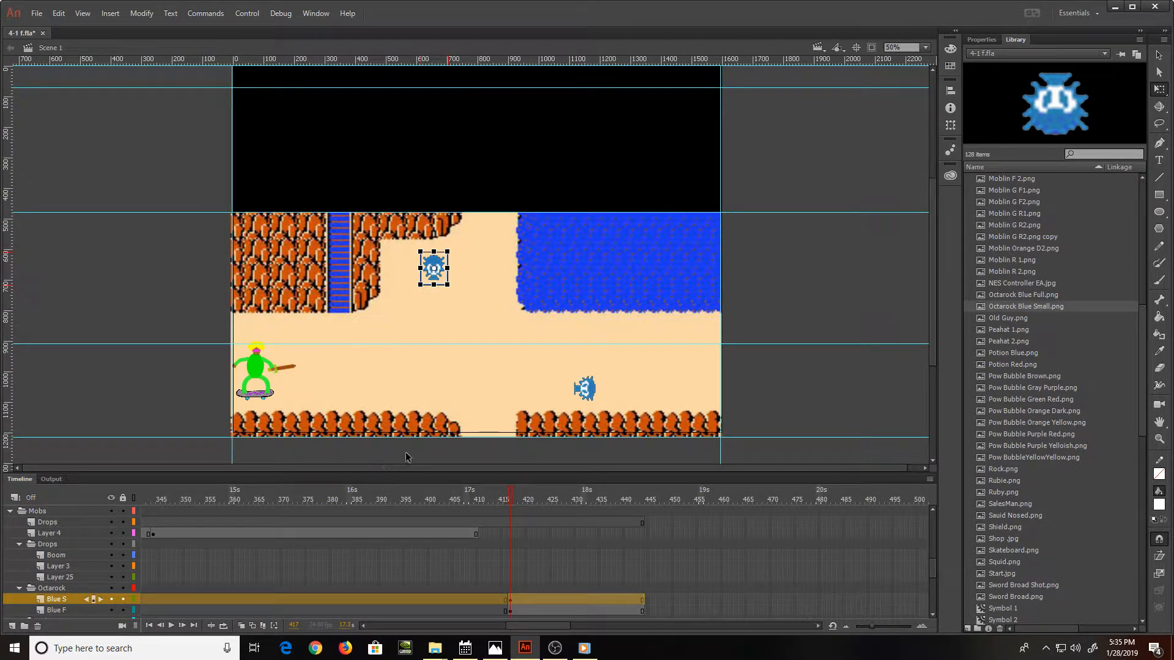
{"action": "left_click", "coordinate": [501, 496]}
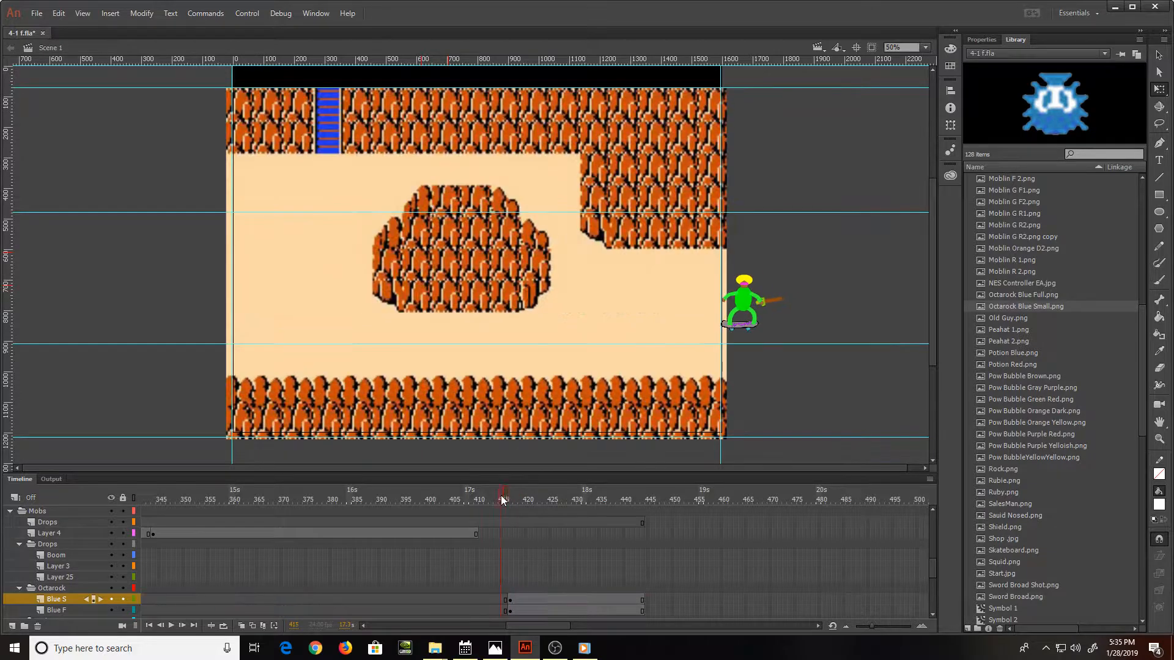
{"action": "mouse_move", "coordinate": [502, 496]}
{"action": "left_mouse_down"}
{"action": "mouse_move", "coordinate": [368, 500]}
{"action": "mouse_move", "coordinate": [444, 499]}
{"action": "mouse_move", "coordinate": [534, 475]}
{"action": "mouse_move", "coordinate": [511, 484]}
{"action": "left_mouse_up"}
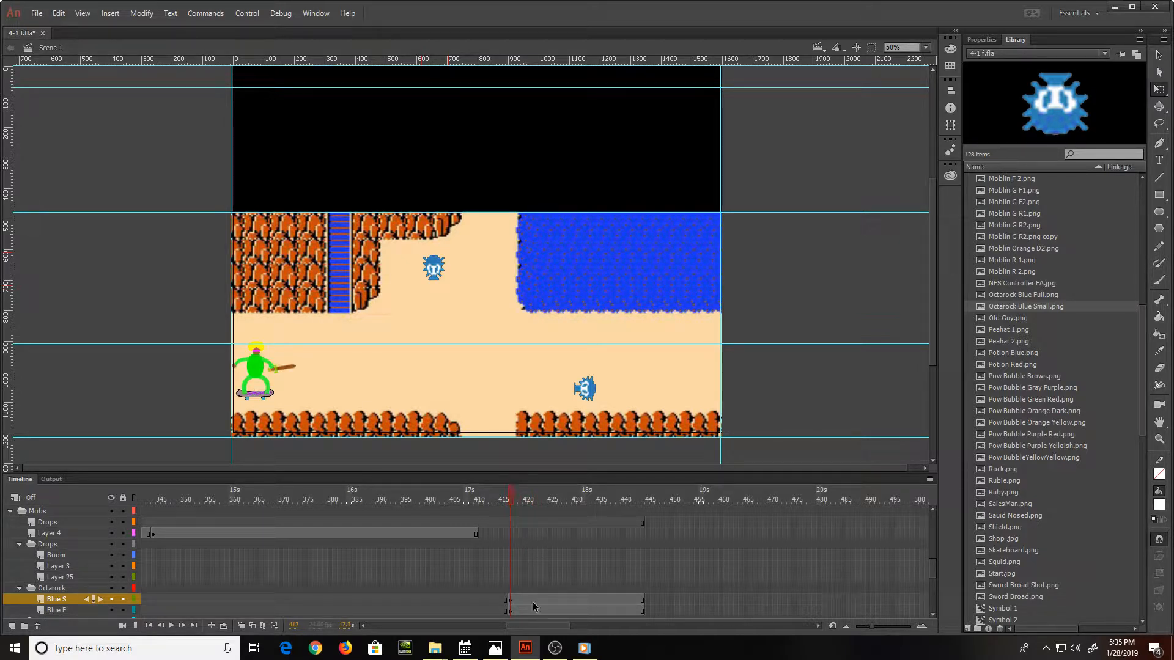
{"action": "scroll", "coordinate": [533, 601], "scroll_direction": "down", "scroll_amount": 5}
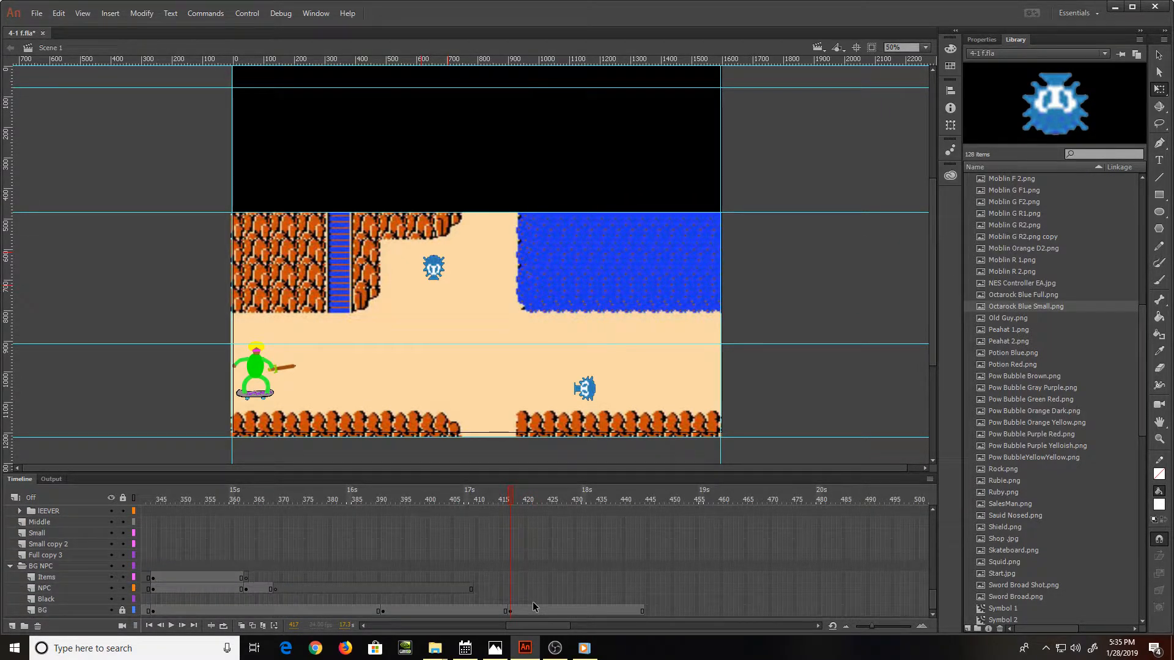
{"action": "scroll", "coordinate": [533, 602], "scroll_direction": "up", "scroll_amount": 8}
{"action": "scroll", "coordinate": [533, 602], "scroll_direction": "down", "scroll_amount": 6}
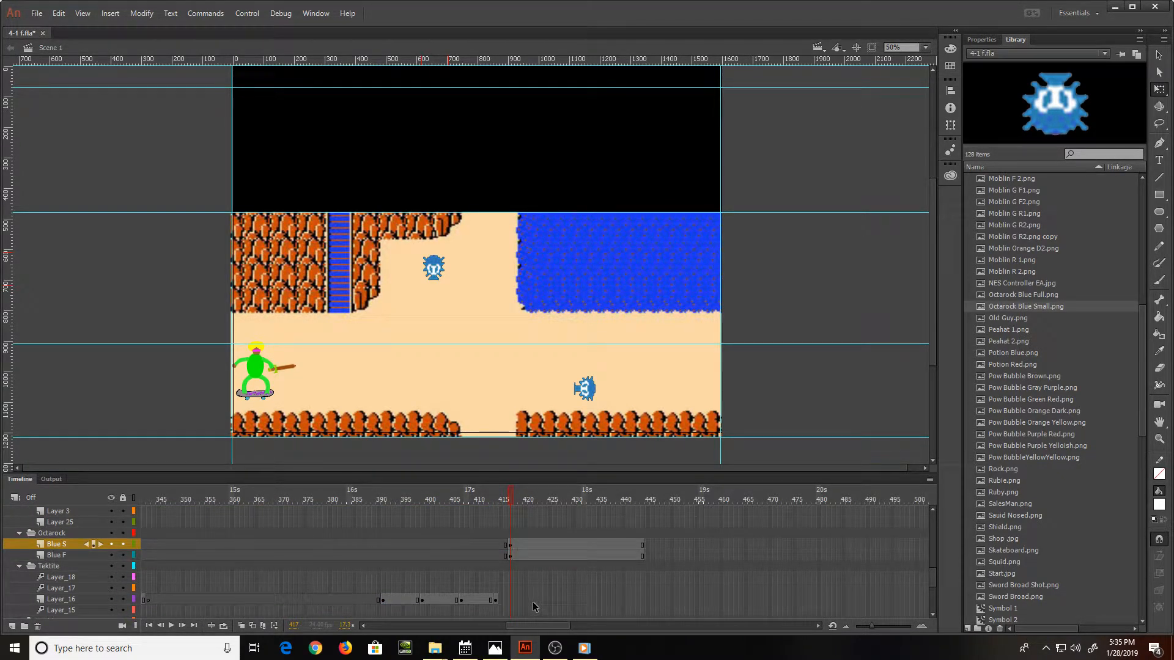
{"action": "left_click", "coordinate": [12, 626]}
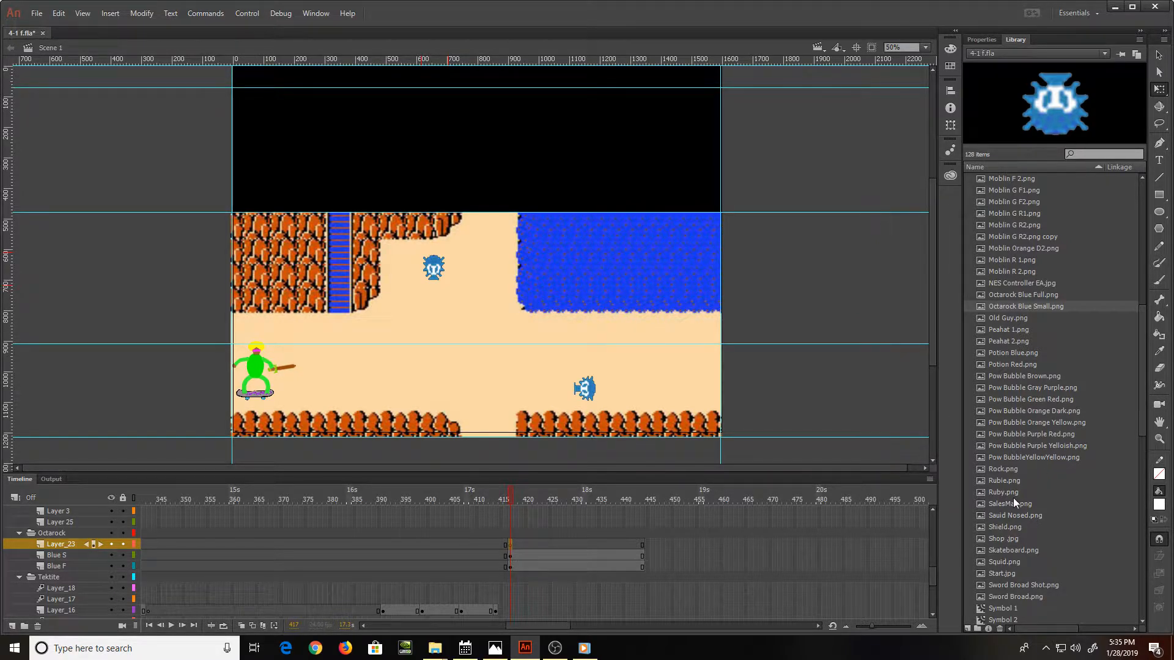
Step: Preview the Sauid Nosed.png and SalesMan.png sprites in the library
{"action": "left_click", "coordinate": [1012, 514]}
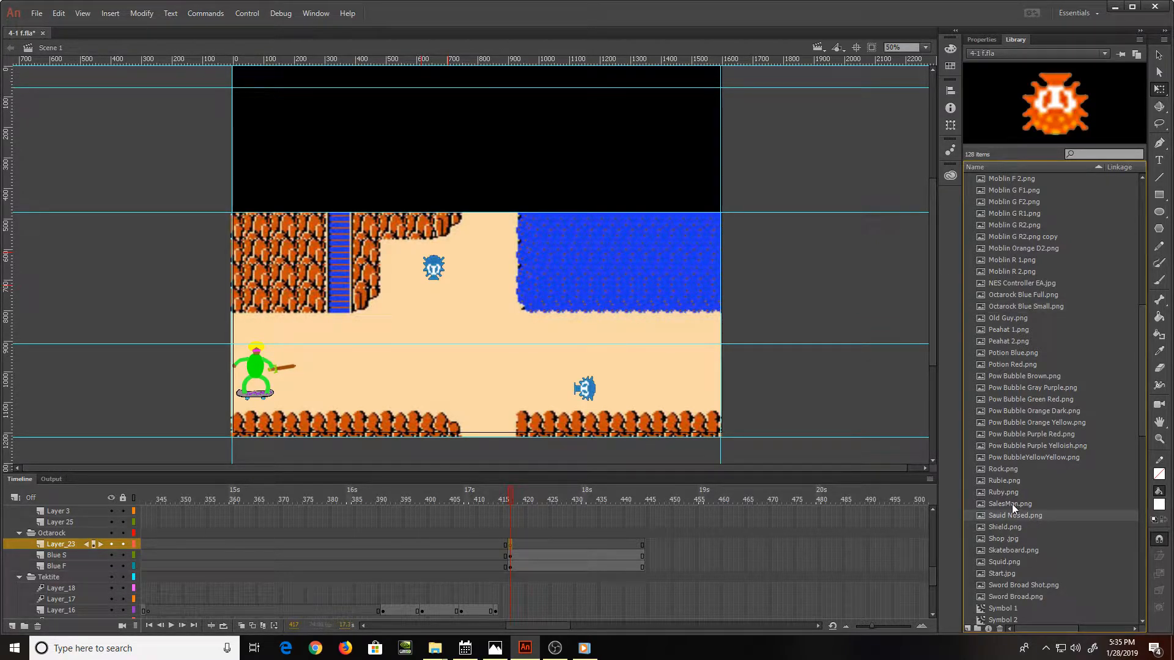
{"action": "left_click", "coordinate": [1011, 503]}
{"action": "left_click", "coordinate": [1015, 516]}
{"action": "scroll", "coordinate": [1035, 550], "scroll_direction": "down", "scroll_amount": 2}
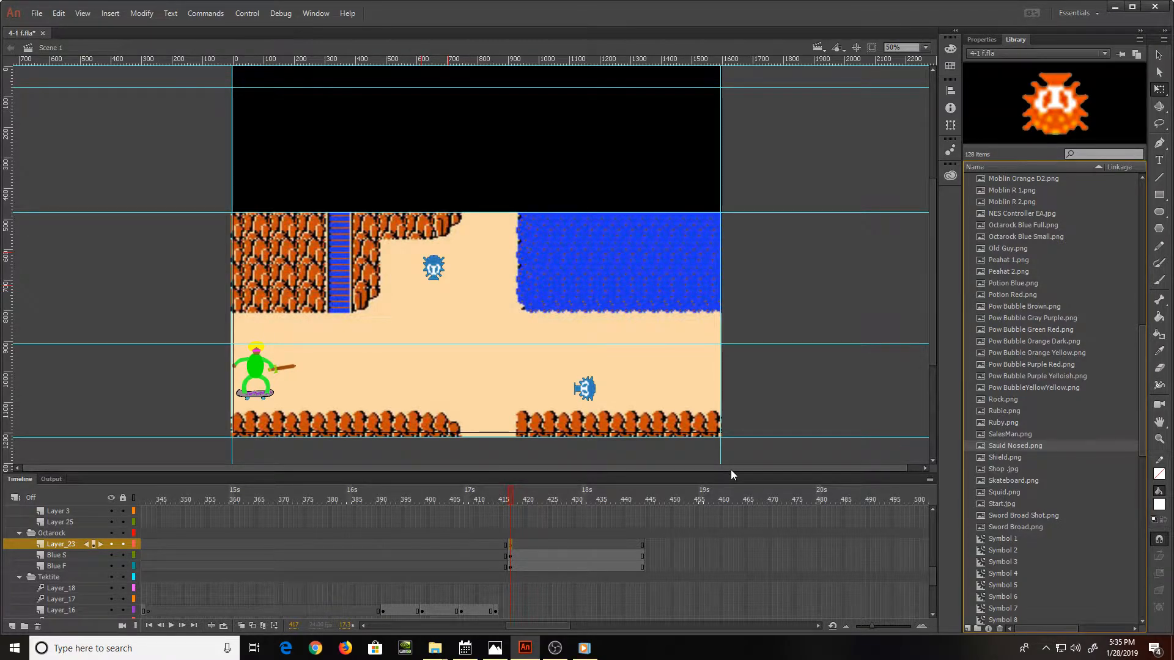
{"action": "mouse_move", "coordinate": [428, 651]}
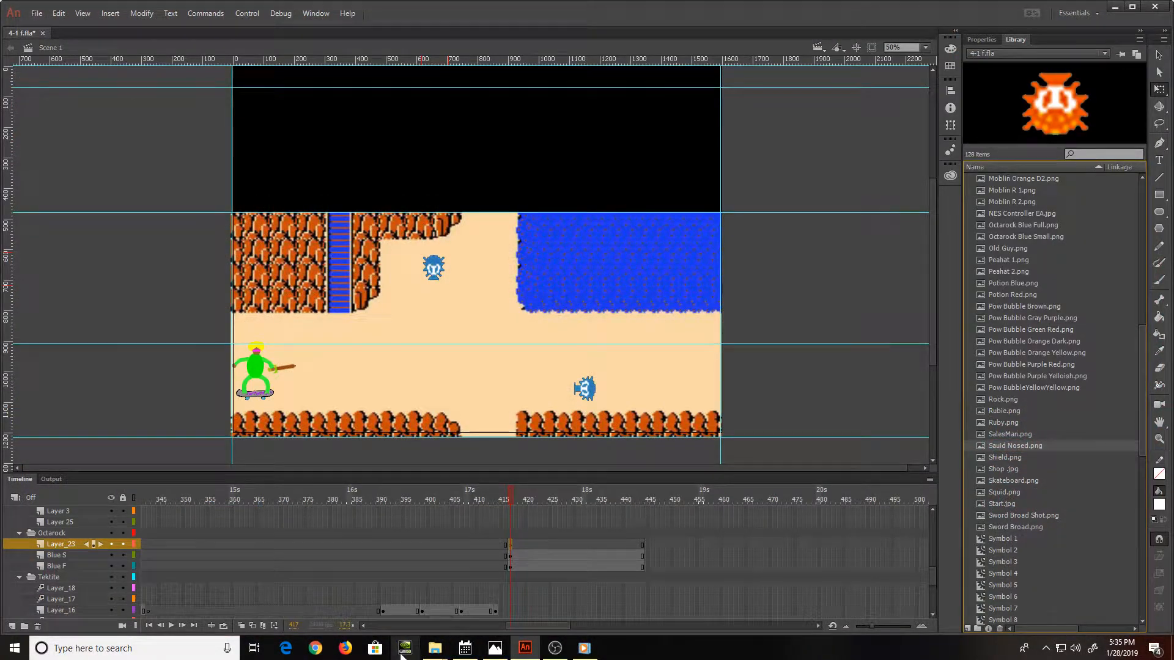
{"action": "left_click", "coordinate": [36, 9]}
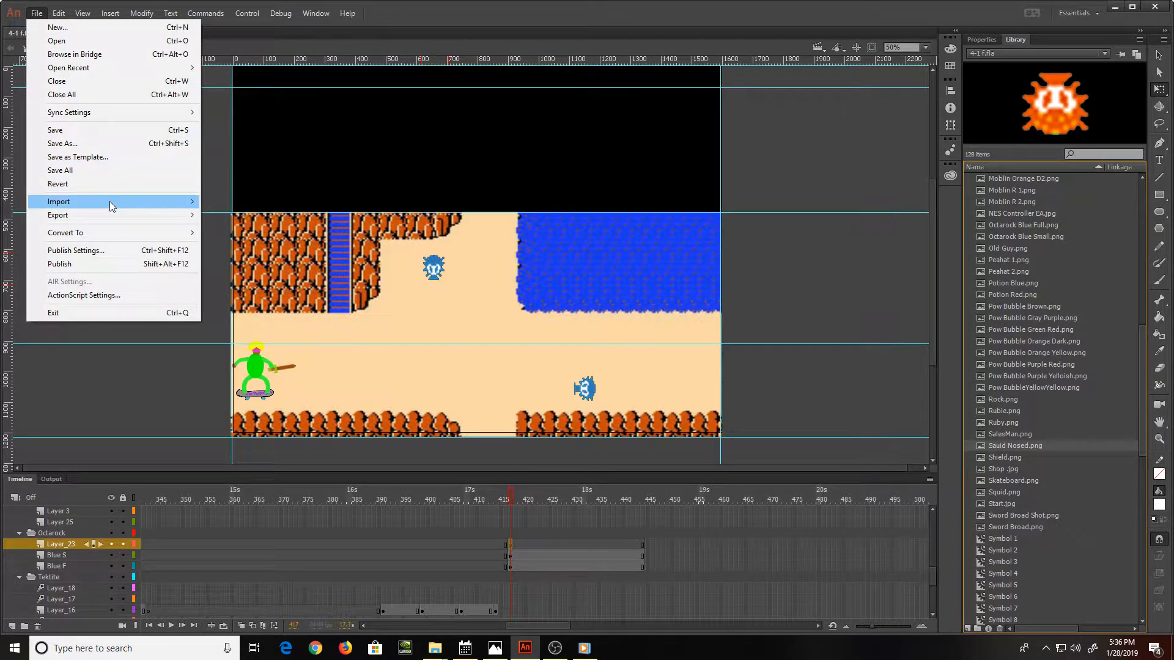
{"action": "mouse_move", "coordinate": [108, 200]}
{"action": "left_click", "coordinate": [208, 202]}
{"action": "scroll", "coordinate": [413, 251], "scroll_direction": "down", "scroll_amount": 1}
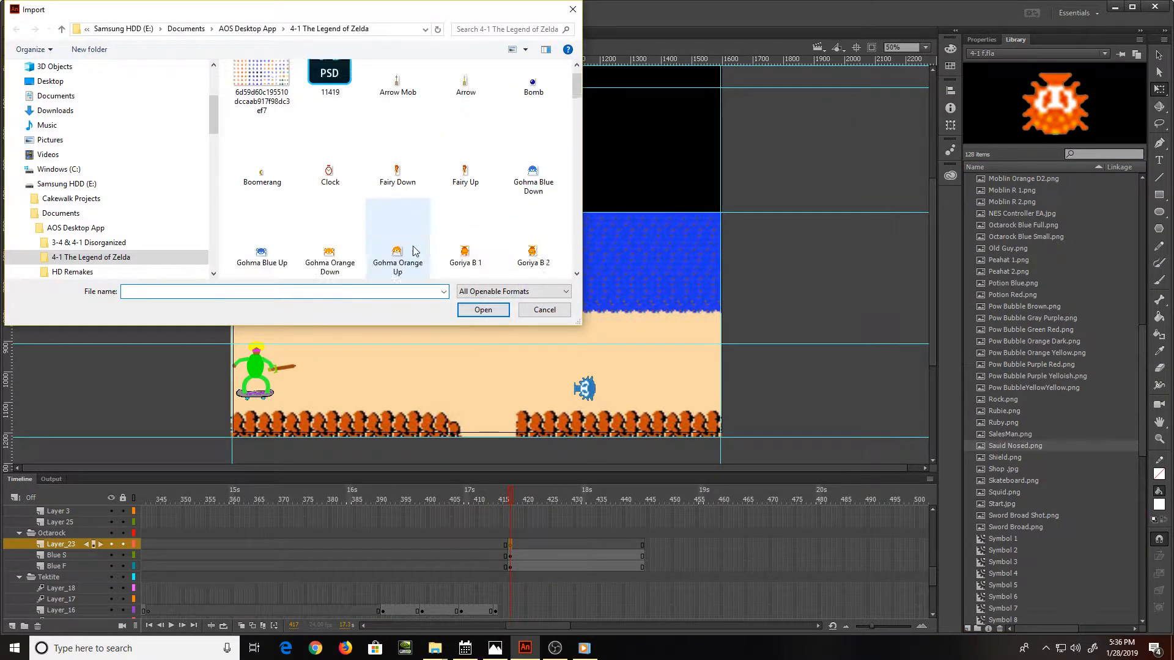
{"action": "scroll", "coordinate": [414, 251], "scroll_direction": "down", "scroll_amount": 1}
{"action": "scroll", "coordinate": [414, 250], "scroll_direction": "down", "scroll_amount": 3}
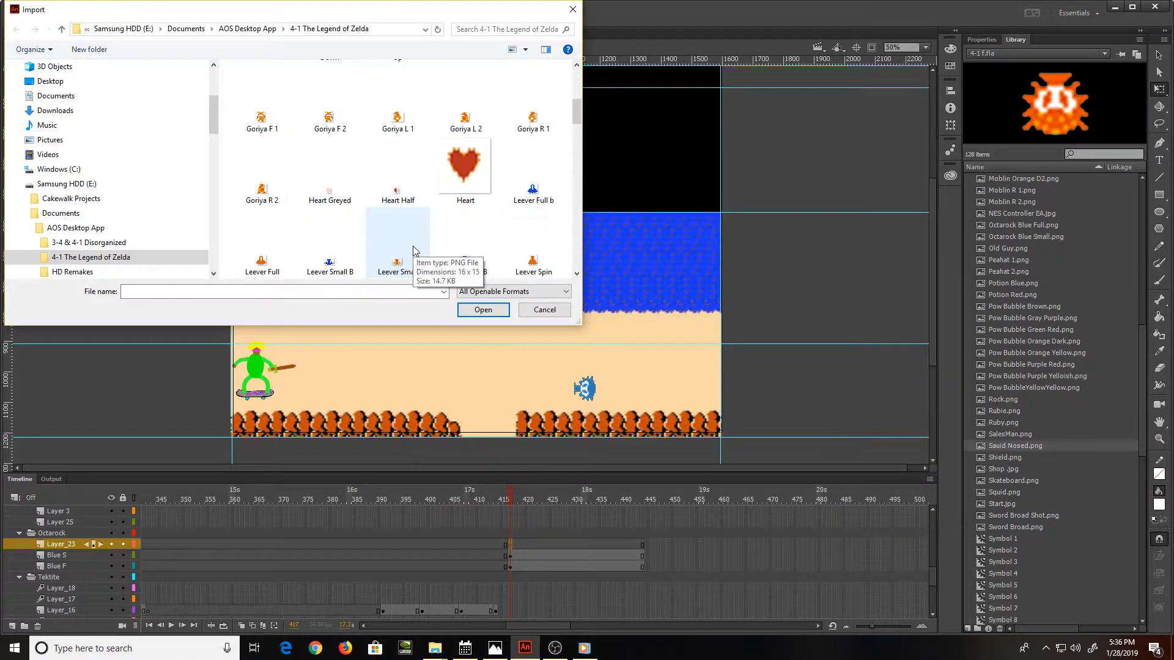
{"action": "scroll", "coordinate": [414, 250], "scroll_direction": "down", "scroll_amount": 5}
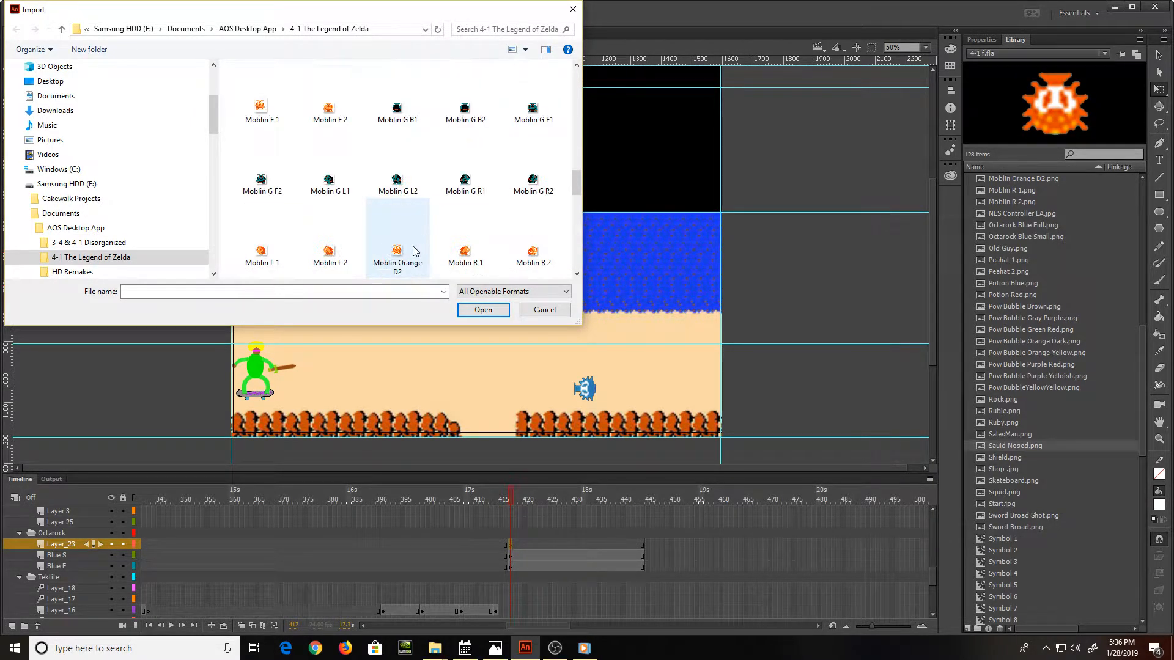
{"action": "scroll", "coordinate": [414, 251], "scroll_direction": "down", "scroll_amount": 1}
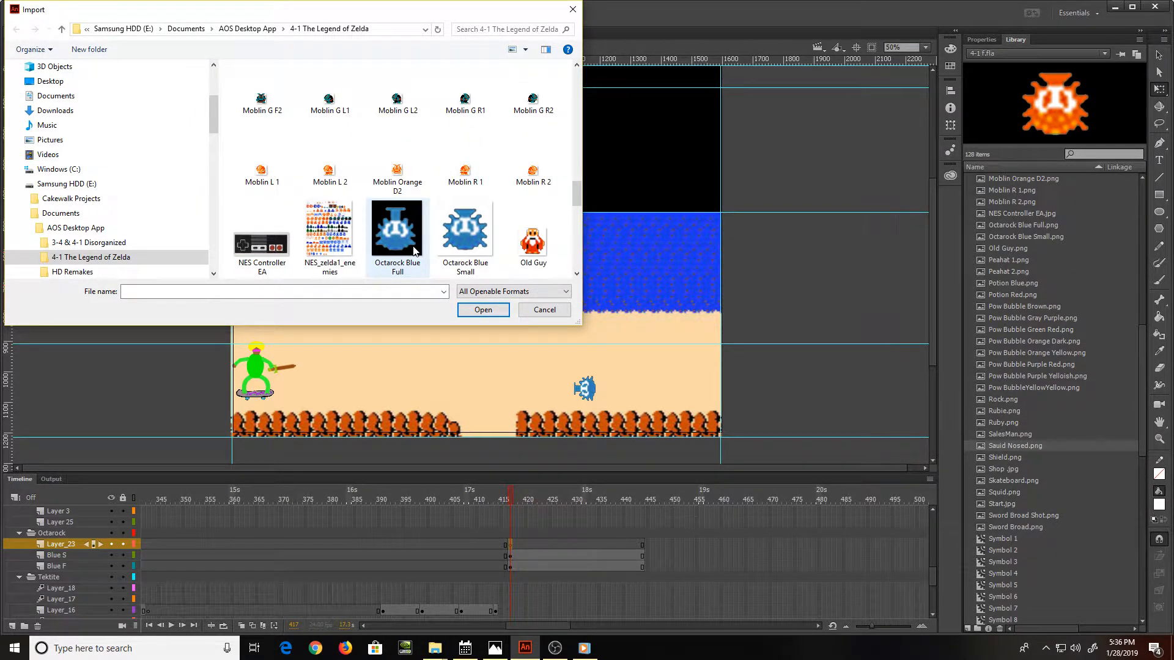
{"action": "scroll", "coordinate": [414, 251], "scroll_direction": "down", "scroll_amount": 1}
{"action": "scroll", "coordinate": [412, 249], "scroll_direction": "down", "scroll_amount": 1}
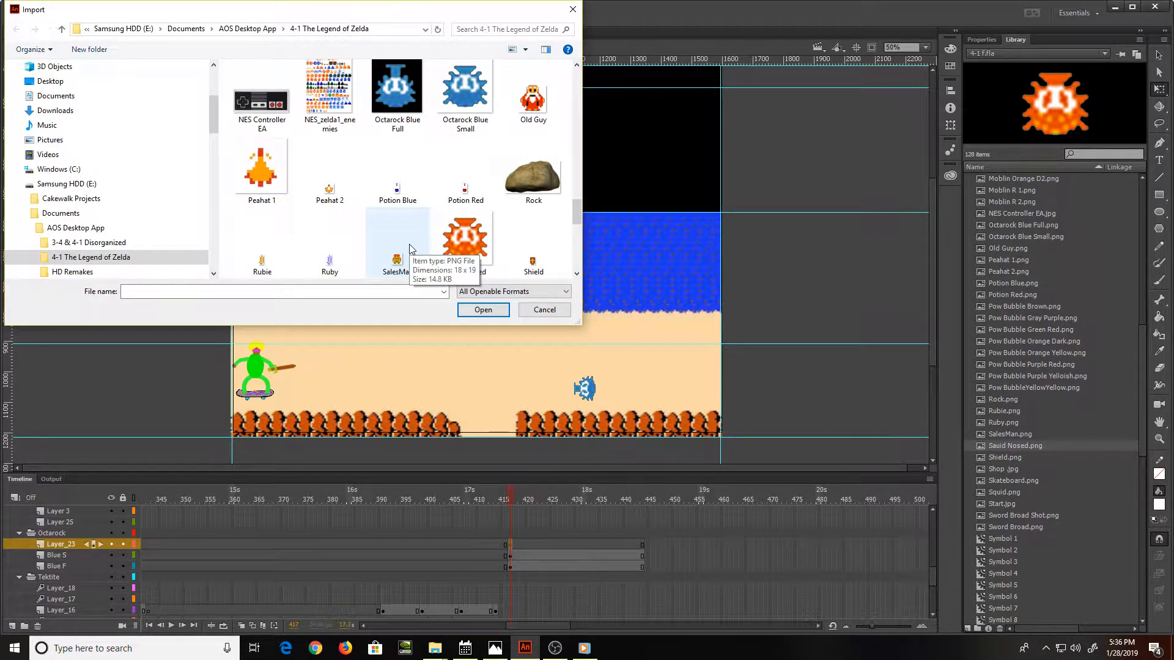
{"action": "scroll", "coordinate": [411, 249], "scroll_direction": "down", "scroll_amount": 1}
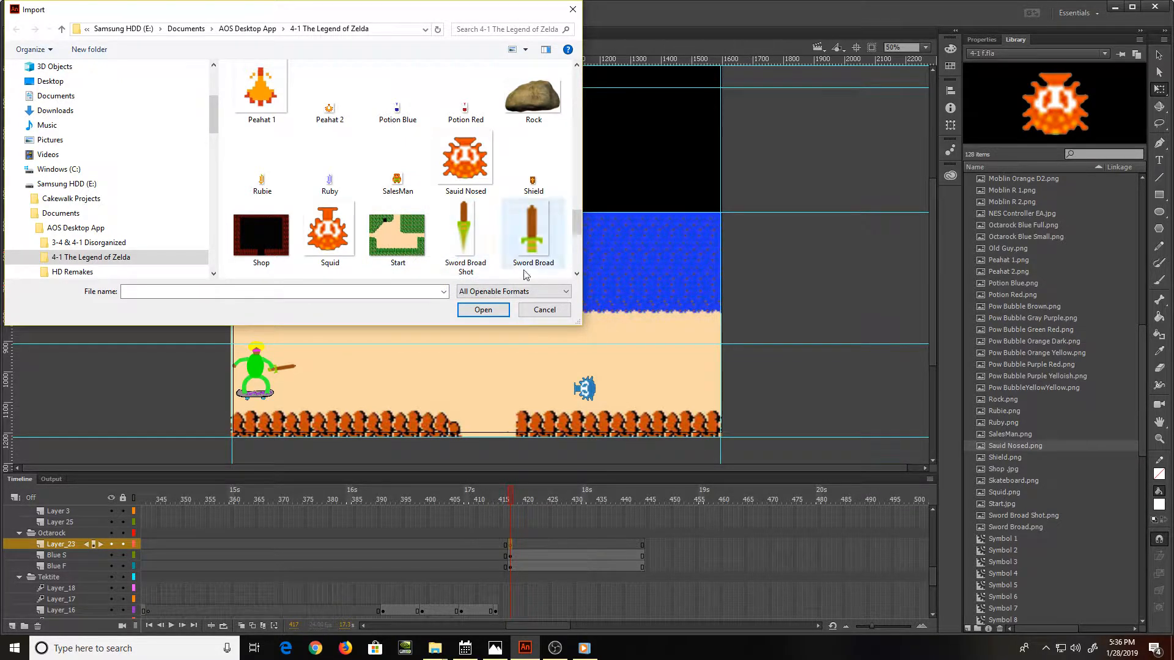
{"action": "left_click", "coordinate": [544, 310]}
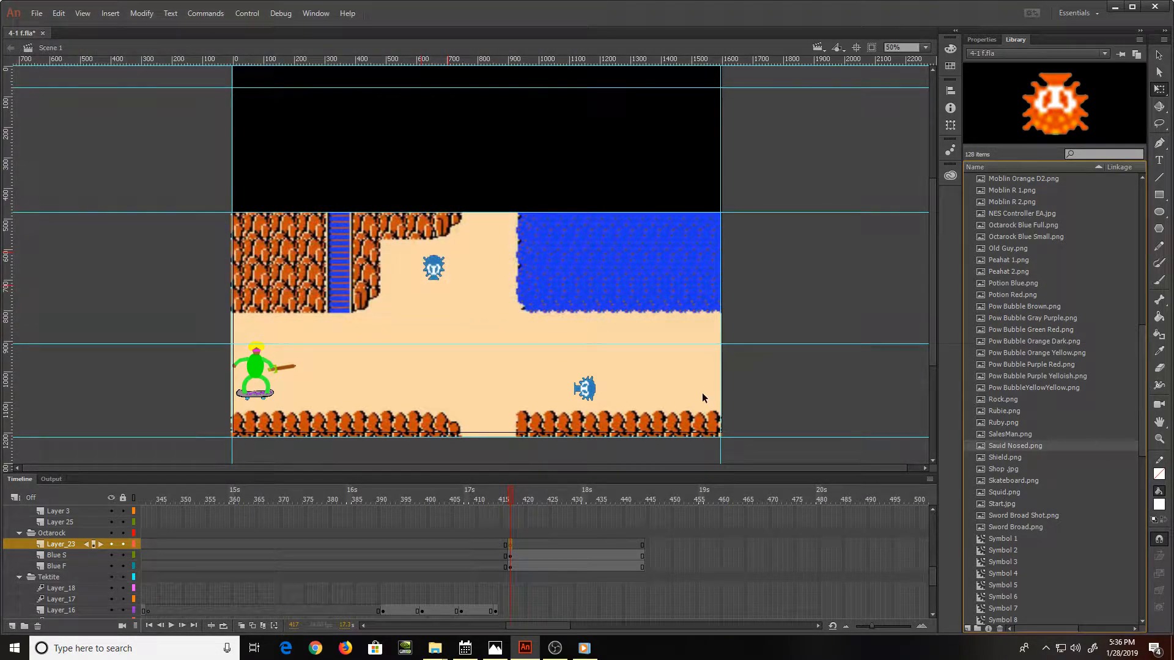
Step: Place Squid.png on the sand below the water, shrink it and rotate it 90° clockwise
{"action": "left_click", "coordinate": [1009, 492]}
{"action": "left_click_drag", "start_coordinate": [1054, 91], "coordinate": [501, 340]}
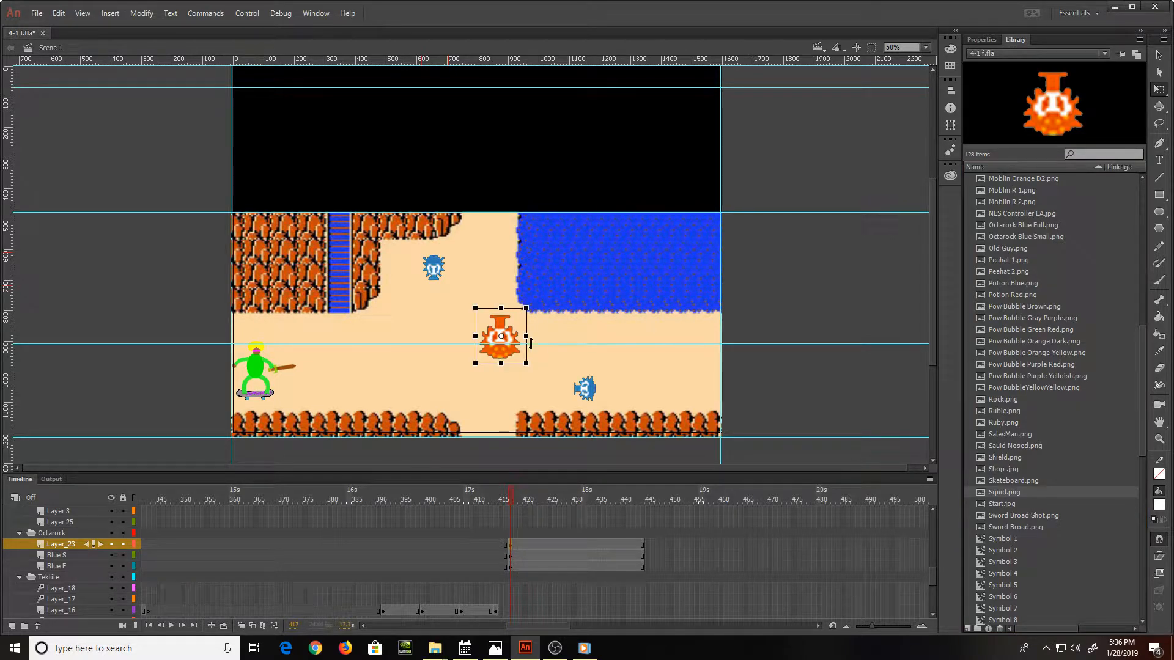
{"action": "key", "text": "ctrl+equal"}
{"action": "key", "text": "ctrl+equal"}
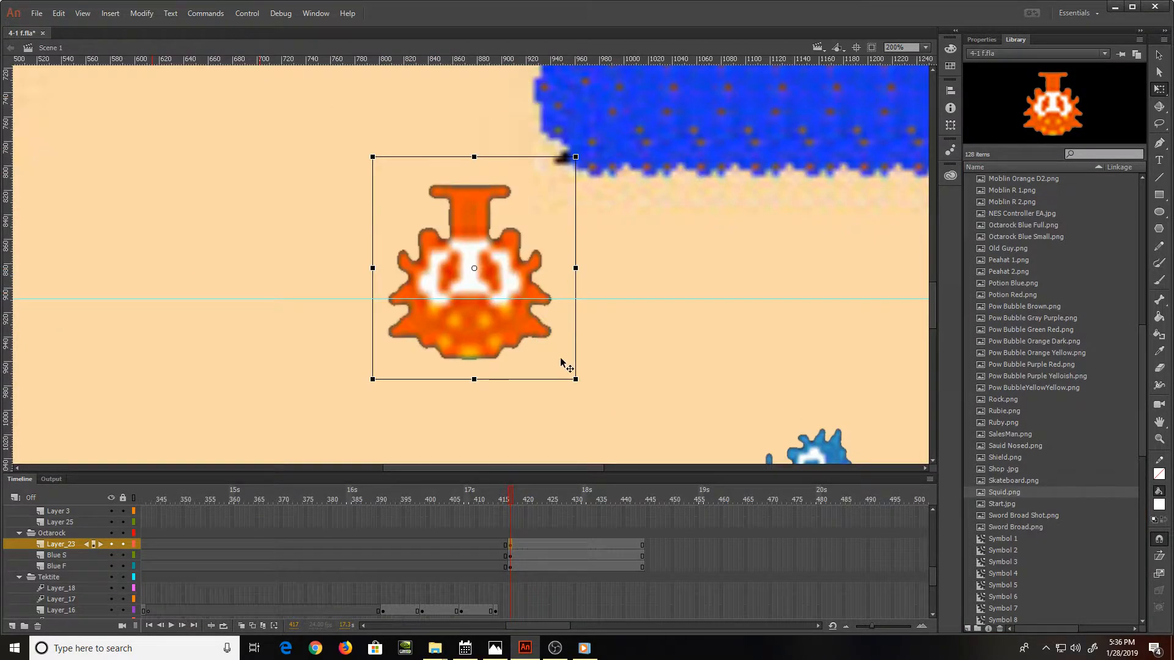
{"action": "left_click_drag", "start_coordinate": [577, 382], "coordinate": [541, 318]}
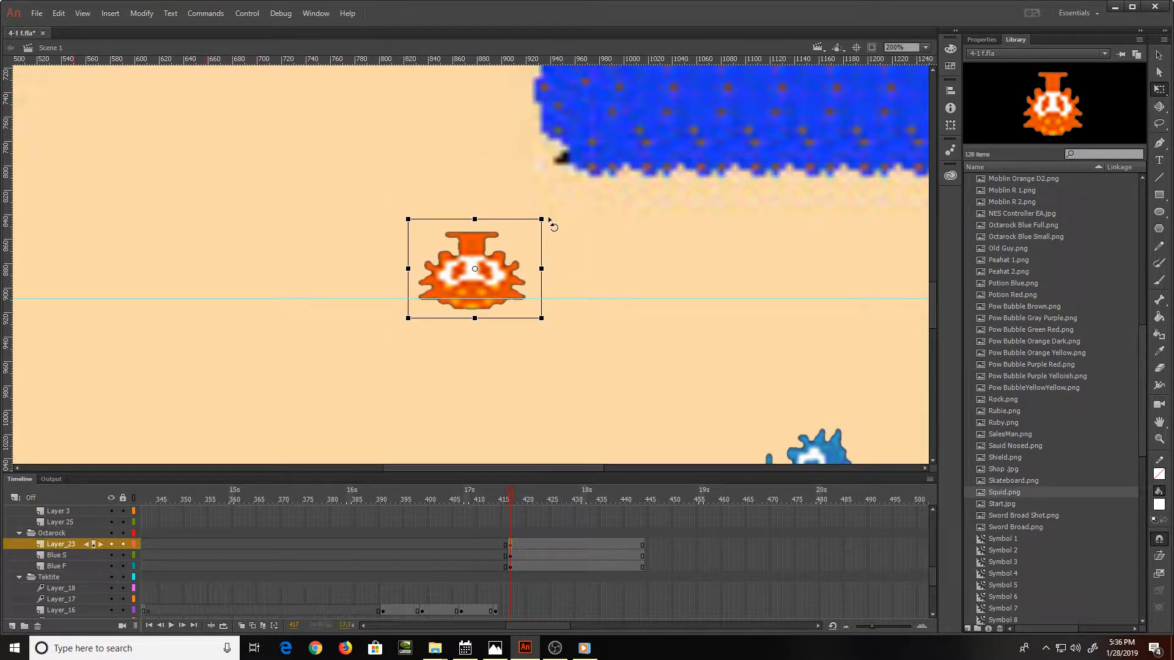
{"action": "left_click_drag", "start_coordinate": [548, 222], "coordinate": [549, 358]}
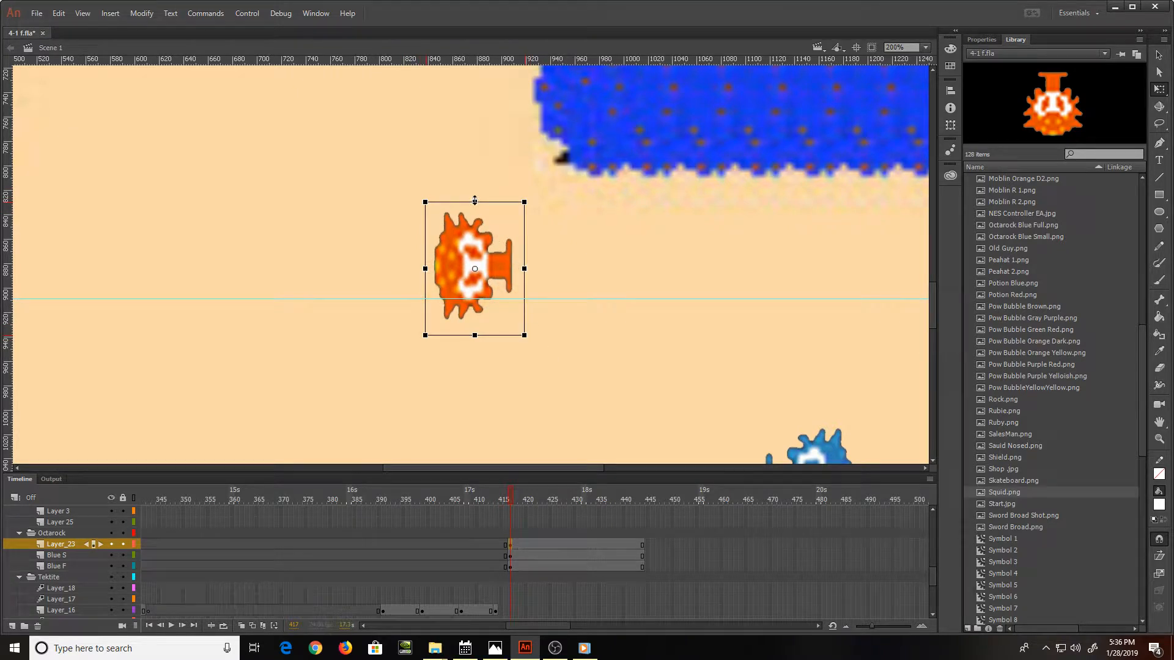
Step: Match the orange squid's size to the sideways blue Octarock by overlaying them, and reposition it on the sand just below the water's corner
{"action": "left_click_drag", "start_coordinate": [475, 202], "coordinate": [806, 357]}
{"action": "scroll", "coordinate": [822, 372], "scroll_direction": "down", "scroll_amount": 3}
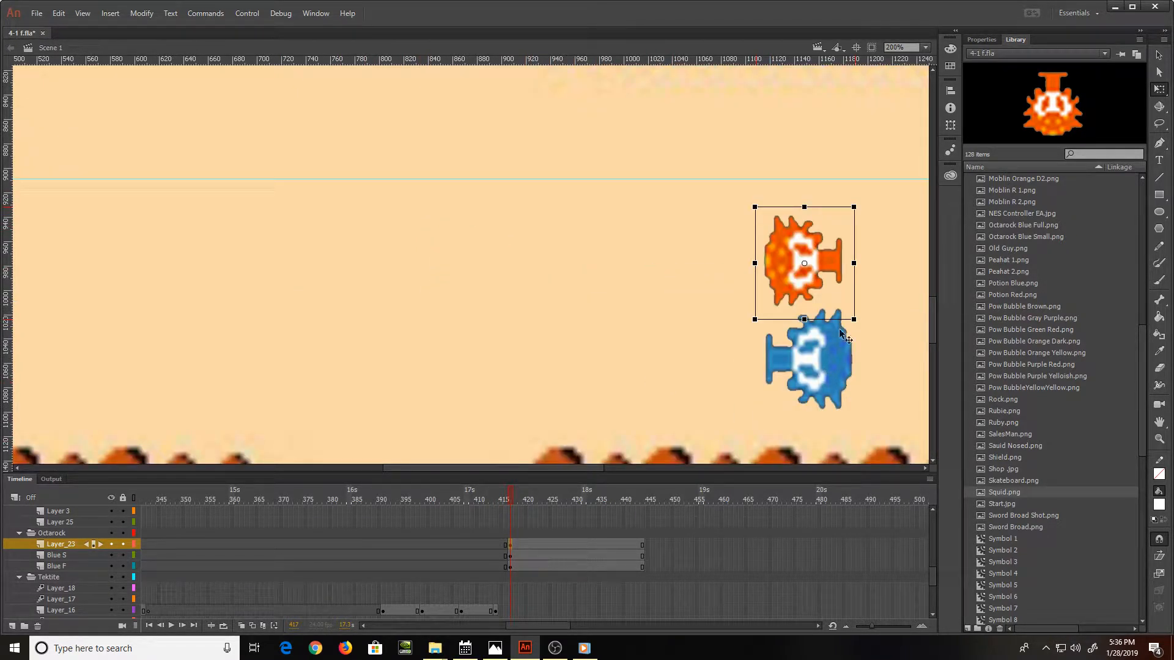
{"action": "left_click_drag", "start_coordinate": [806, 252], "coordinate": [835, 362]}
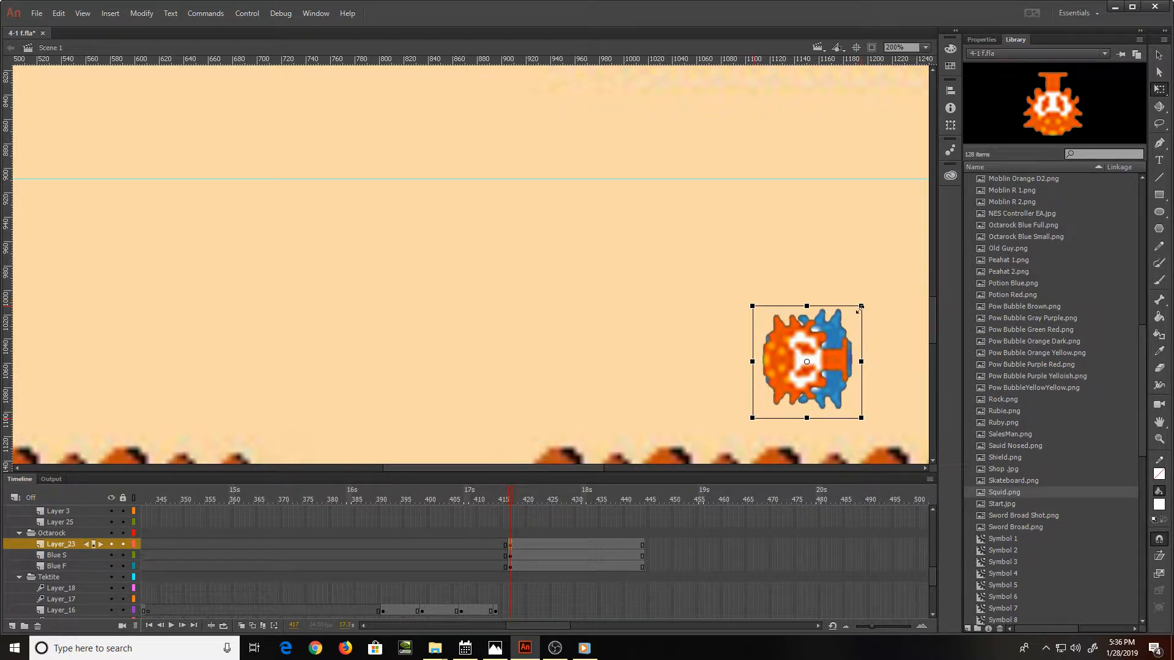
{"action": "left_click_drag", "start_coordinate": [859, 307], "coordinate": [866, 302]}
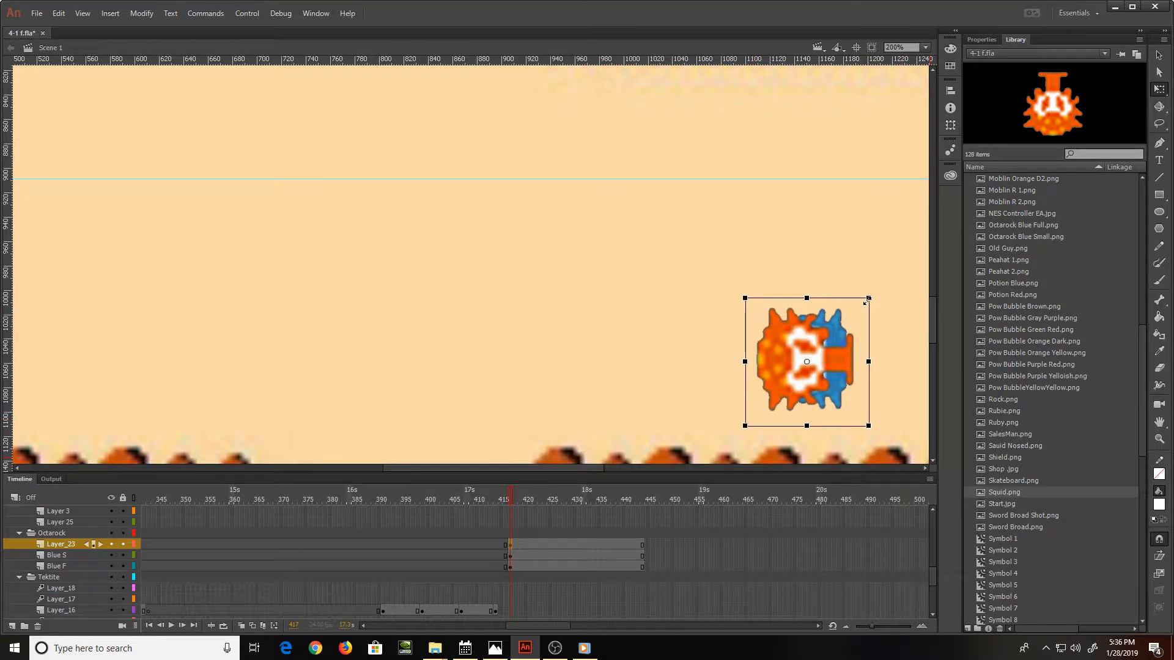
{"action": "left_click_drag", "start_coordinate": [827, 344], "coordinate": [608, 129]}
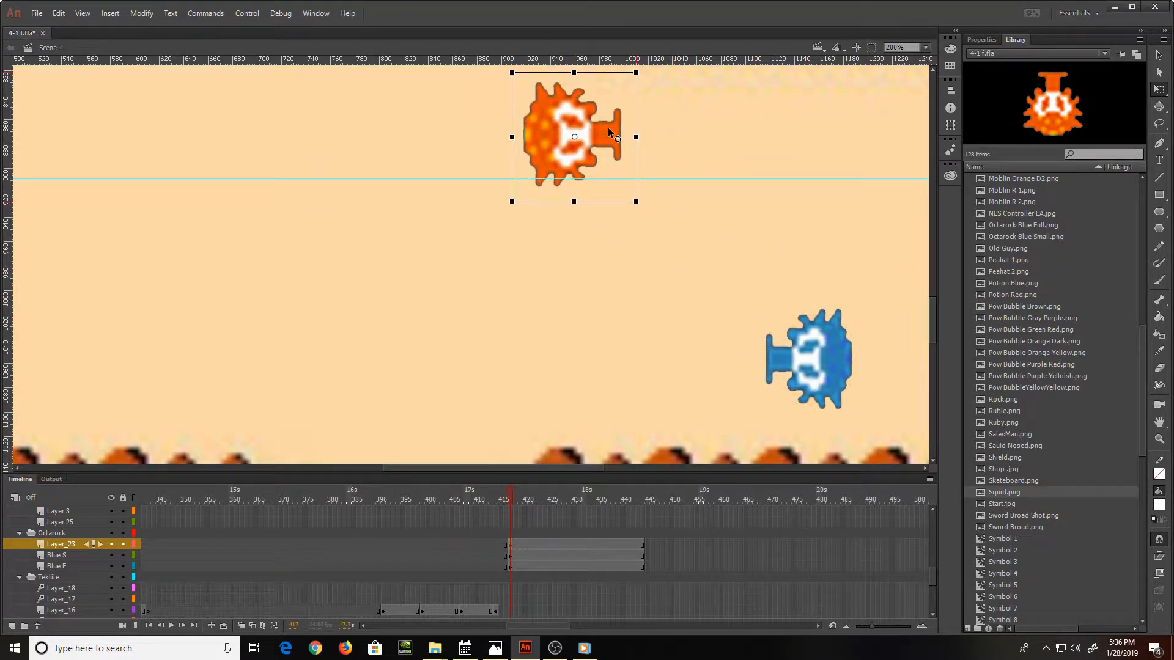
Step: Add another layer above Layer_23 in the Octarock folder, with a blank keyframe at frame 417
{"action": "key", "text": "ctrl+1"}
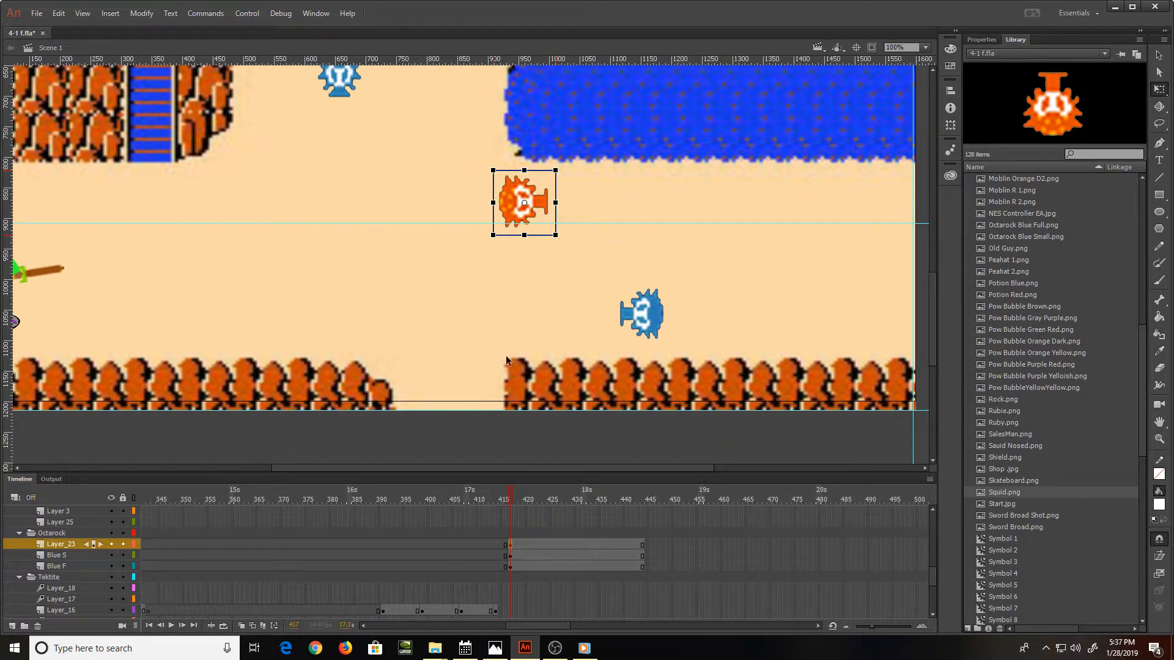
{"action": "left_click_drag", "start_coordinate": [506, 470], "coordinate": [439, 467]}
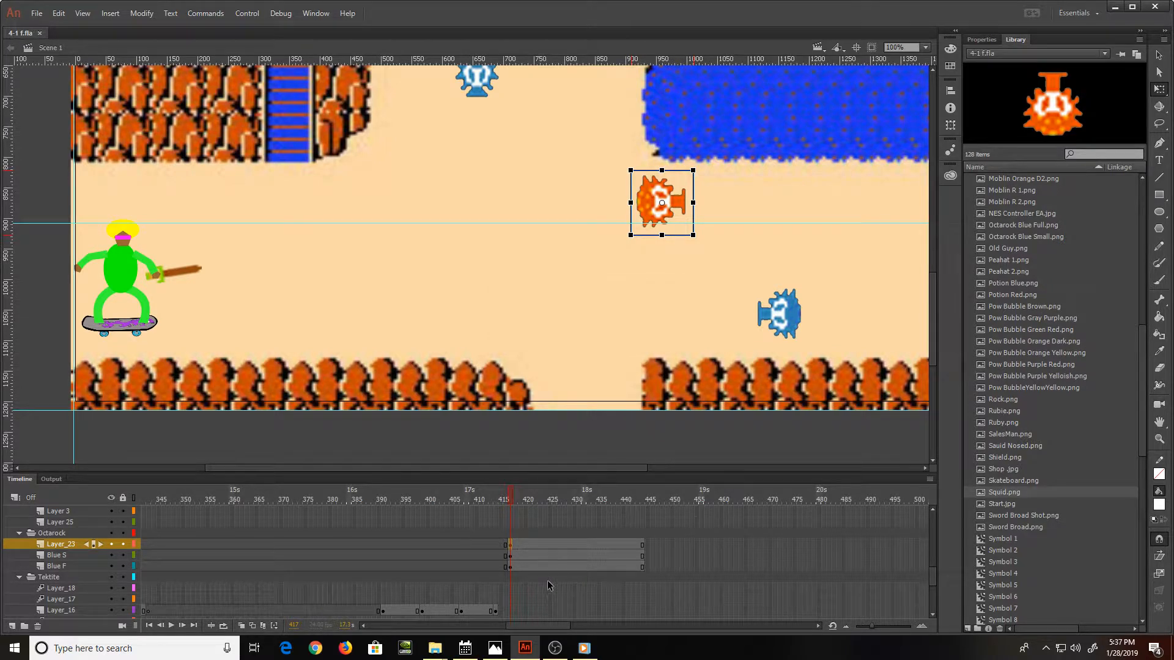
{"action": "scroll", "coordinate": [548, 581], "scroll_direction": "up", "scroll_amount": 2}
{"action": "scroll", "coordinate": [548, 581], "scroll_direction": "down", "scroll_amount": 5}
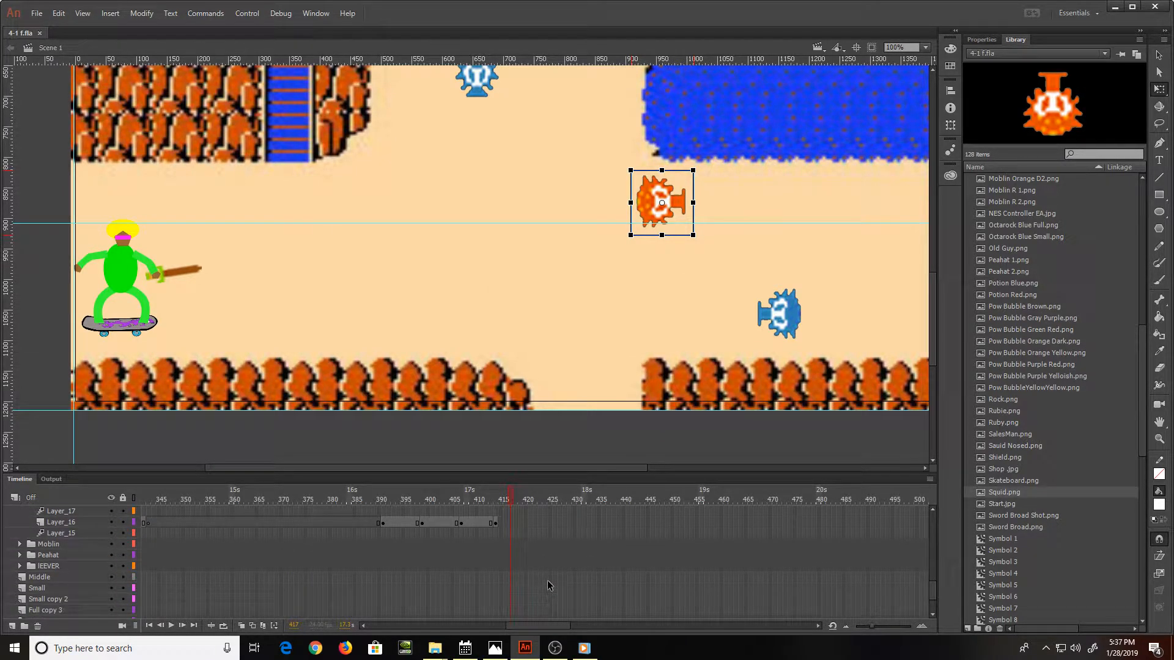
{"action": "scroll", "coordinate": [548, 581], "scroll_direction": "down", "scroll_amount": 3}
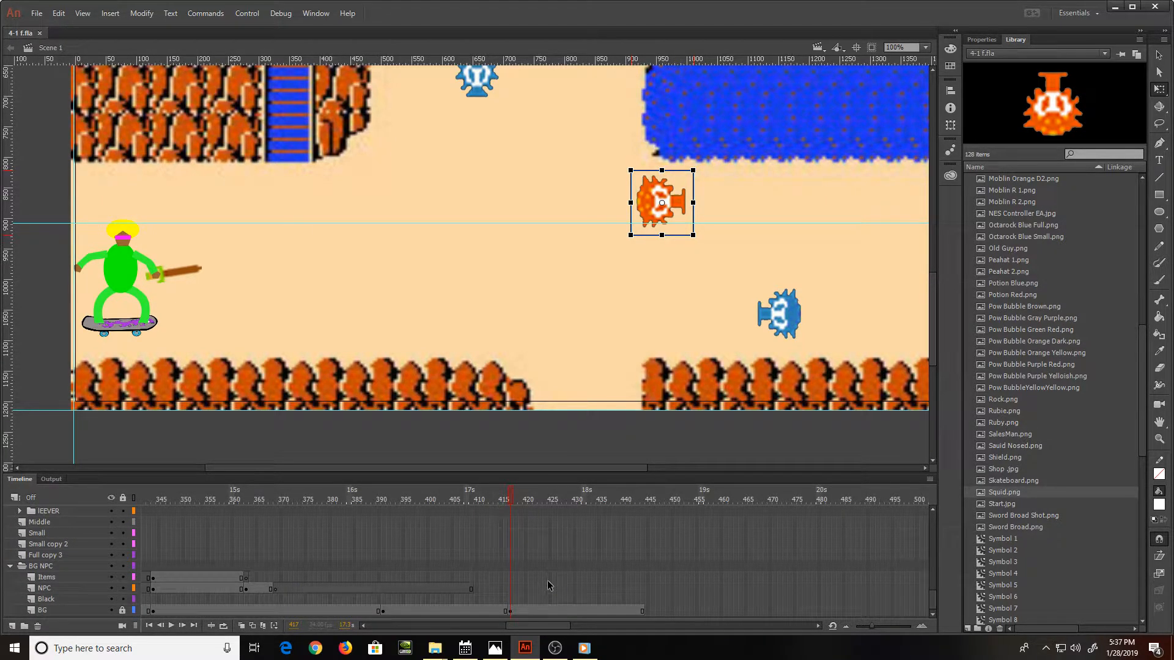
{"action": "scroll", "coordinate": [548, 585], "scroll_direction": "up", "scroll_amount": 1}
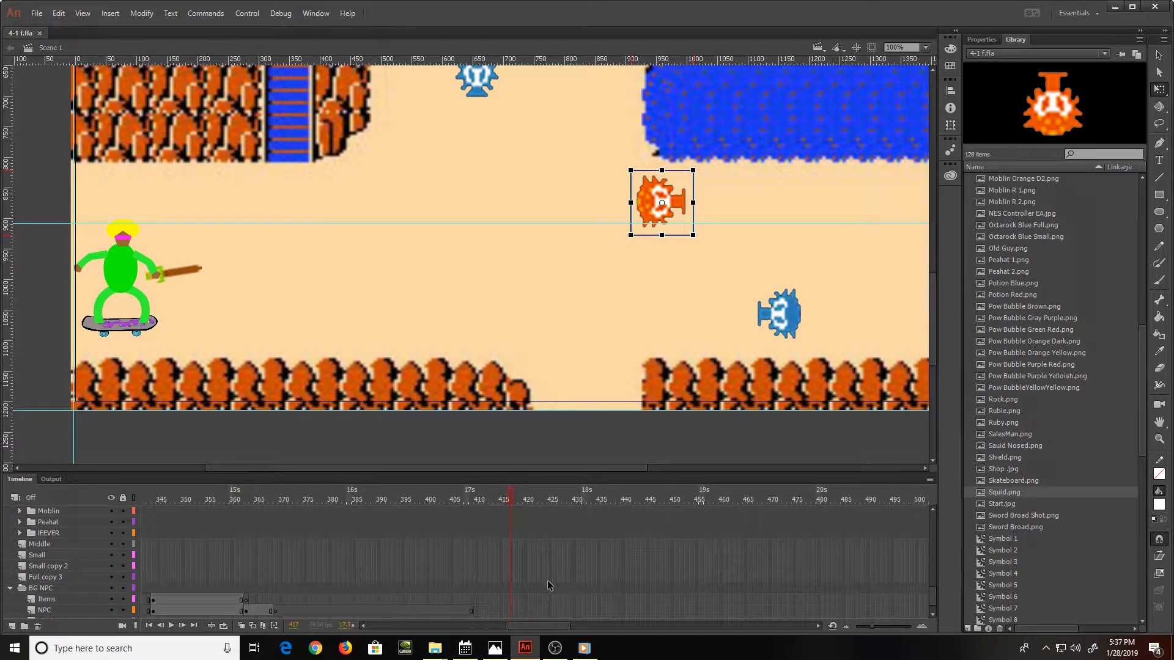
{"action": "scroll", "coordinate": [548, 580], "scroll_direction": "up", "scroll_amount": 5}
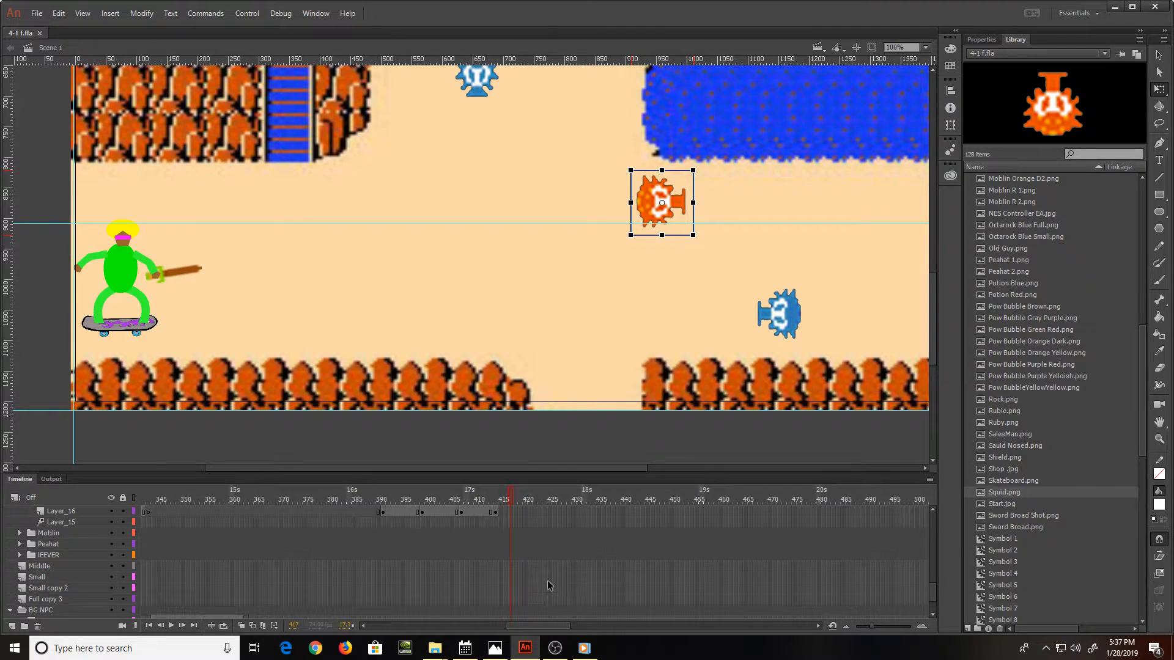
{"action": "scroll", "coordinate": [548, 585], "scroll_direction": "up", "scroll_amount": 1}
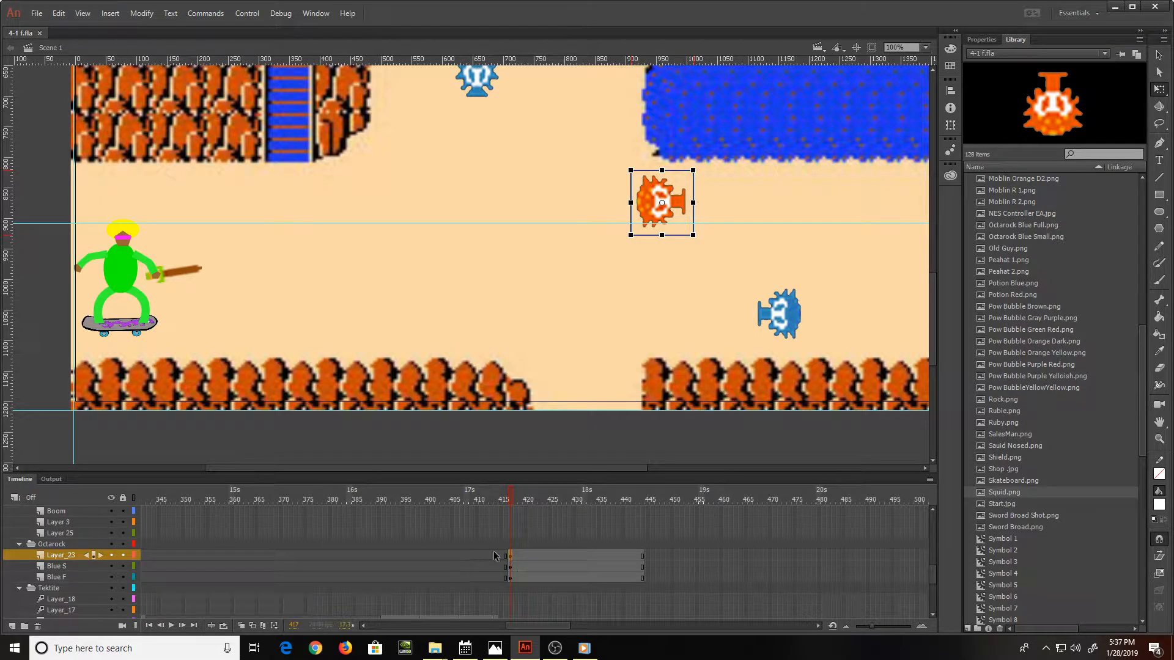
{"action": "scroll", "coordinate": [494, 547], "scroll_direction": "up", "scroll_amount": 2}
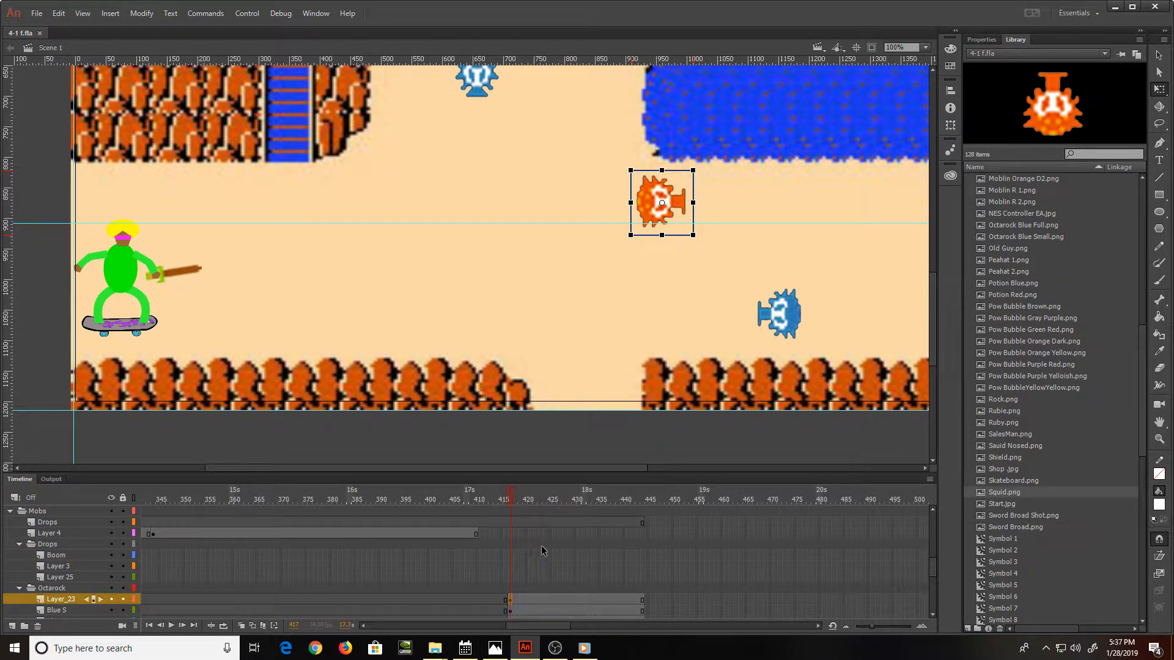
{"action": "left_click", "coordinate": [11, 625]}
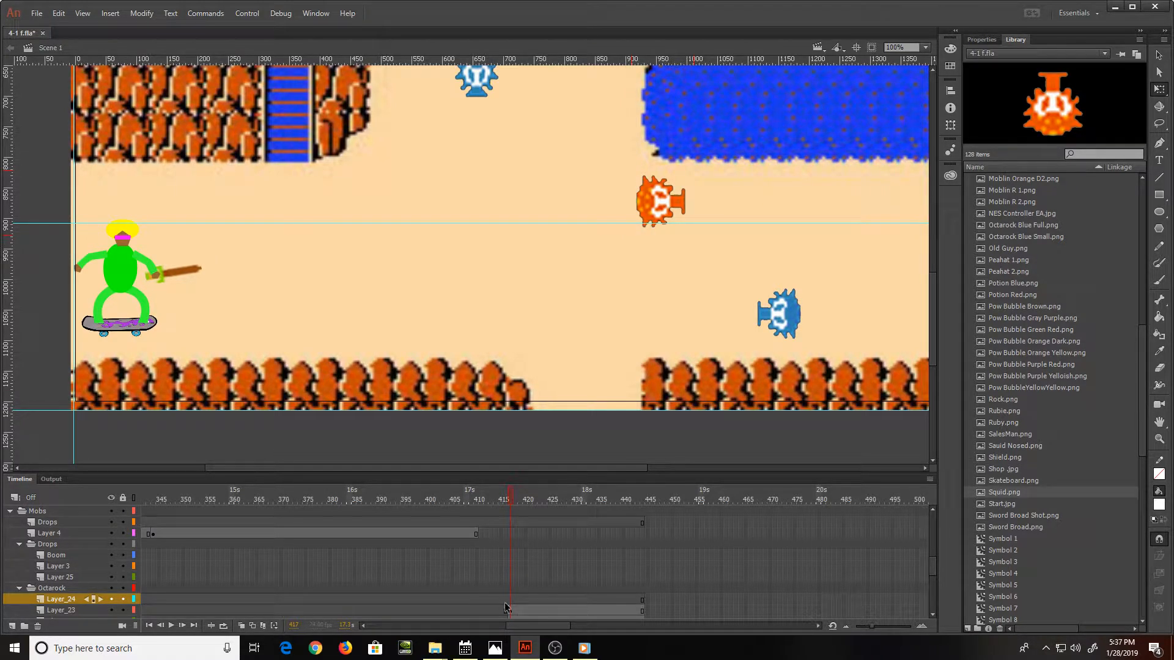
{"action": "left_click", "coordinate": [510, 600]}
Step: Place Zora Front.png from the library onto the water, on Layer_24 at frame 417
{"action": "scroll", "coordinate": [1053, 428], "scroll_direction": "down", "scroll_amount": 10}
{"action": "scroll", "coordinate": [1053, 428], "scroll_direction": "down", "scroll_amount": 3}
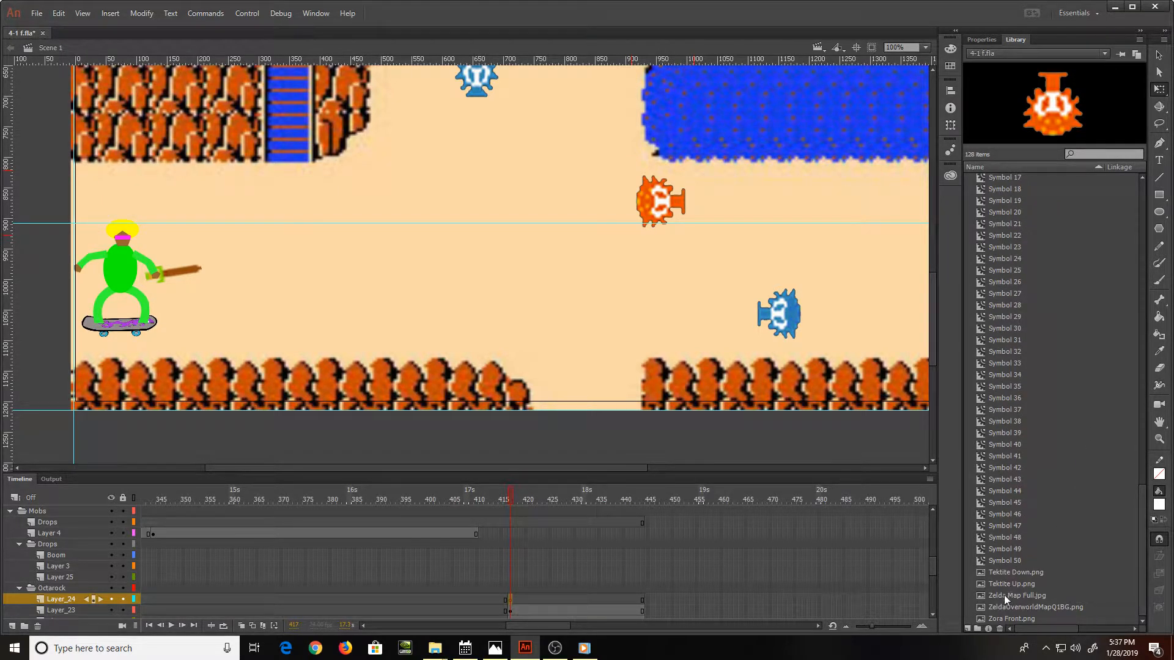
{"action": "left_click", "coordinate": [1010, 619]}
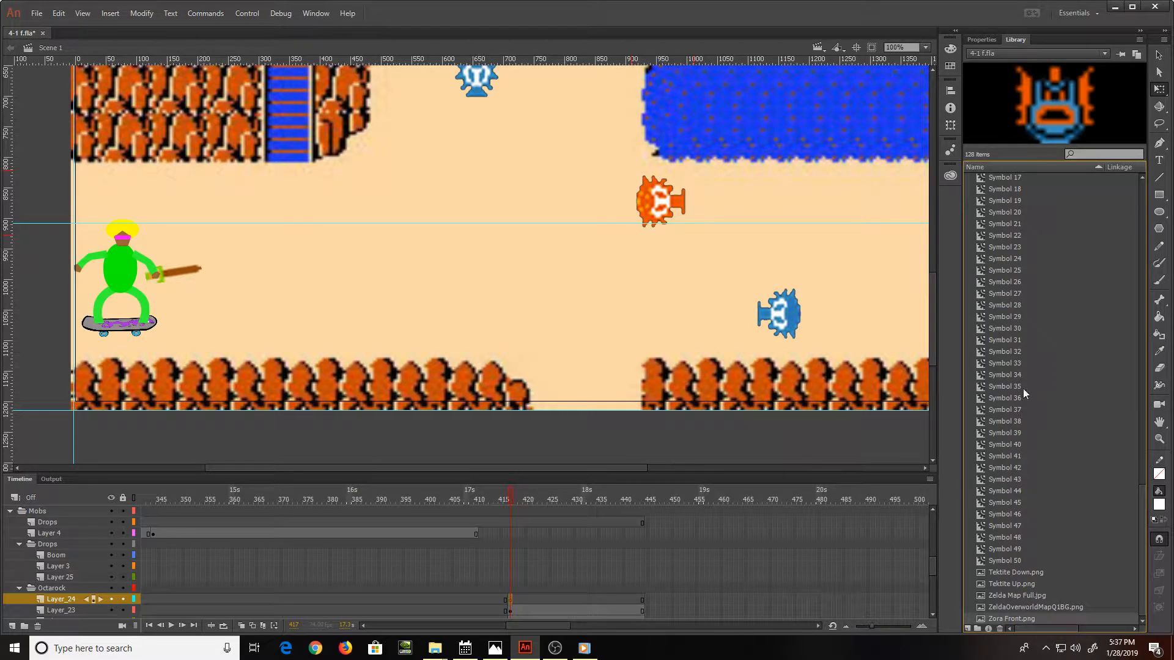
{"action": "left_click_drag", "start_coordinate": [1053, 119], "coordinate": [825, 114]}
{"action": "key", "text": "ctrl+equal"}
{"action": "key", "text": "ctrl+equal"}
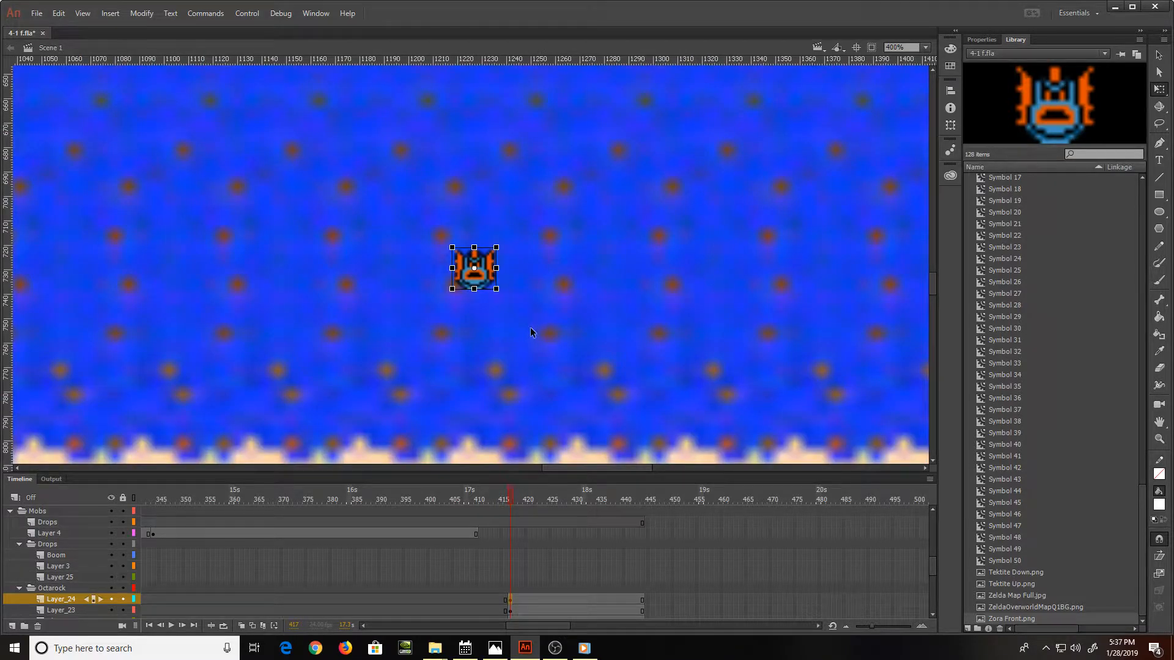
Step: Enlarge the Zora sprite proportionally about its centre to roughly the size of the Octarocks
{"action": "left_click_drag", "start_coordinate": [496, 289], "coordinate": [530, 327]}
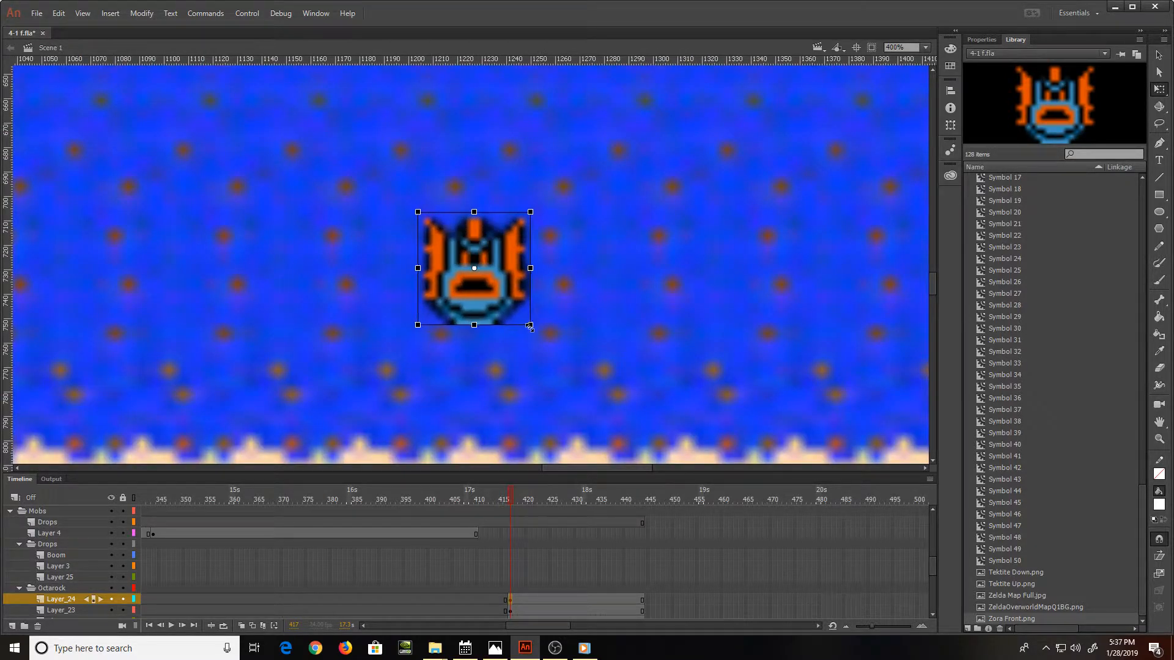
{"action": "key", "text": "ctrl+minus"}
{"action": "key", "text": "ctrl+minus"}
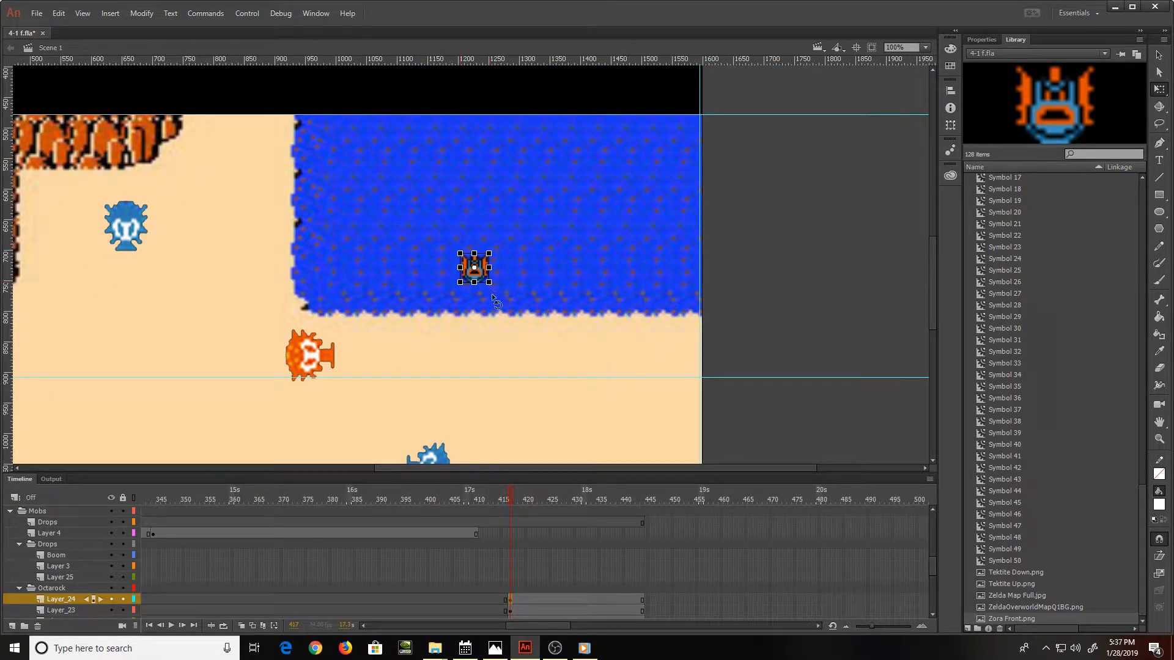
{"action": "left_click_drag", "start_coordinate": [489, 283], "coordinate": [499, 292]}
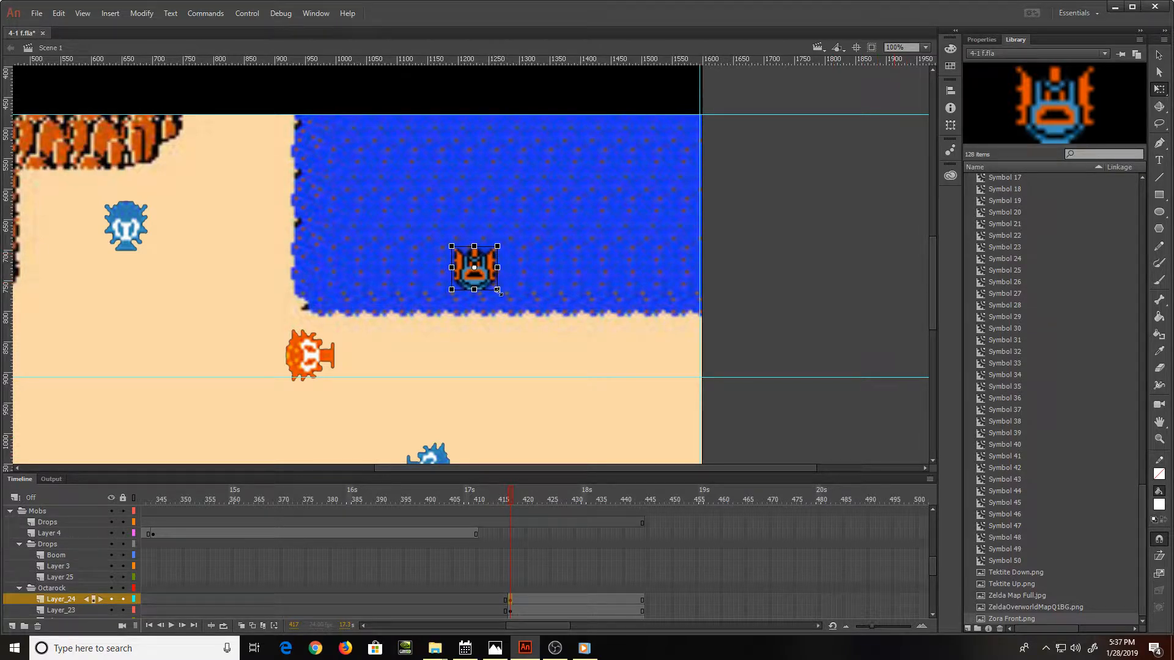
{"action": "key", "text": "ctrl+minus"}
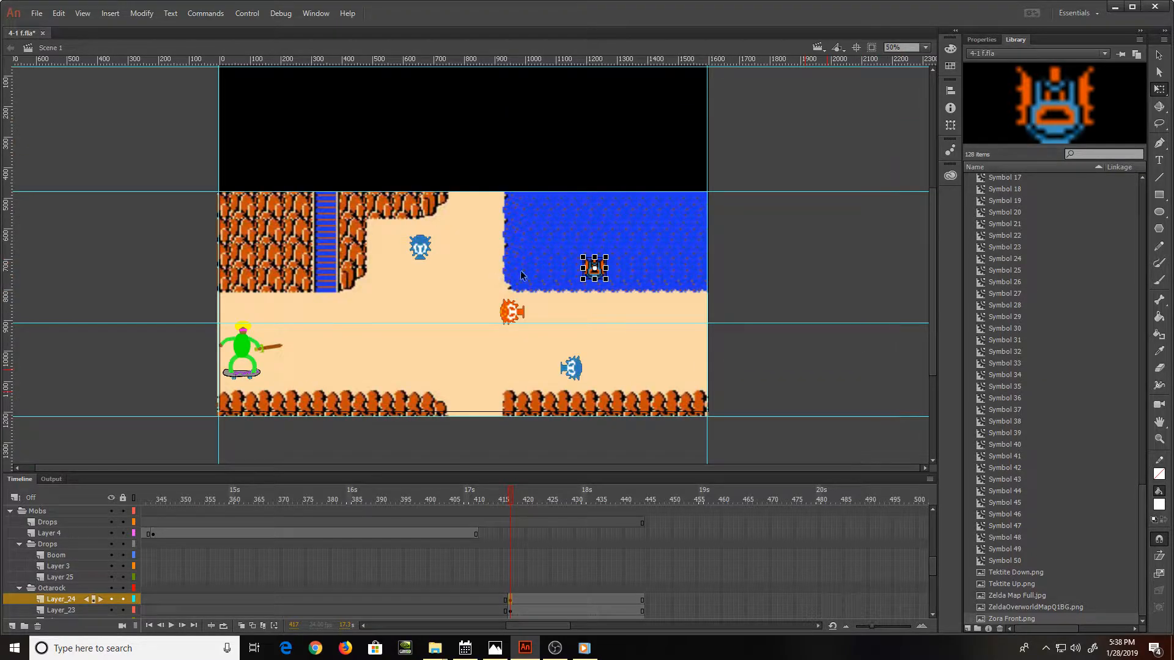
{"action": "key", "text": "ctrl+equal"}
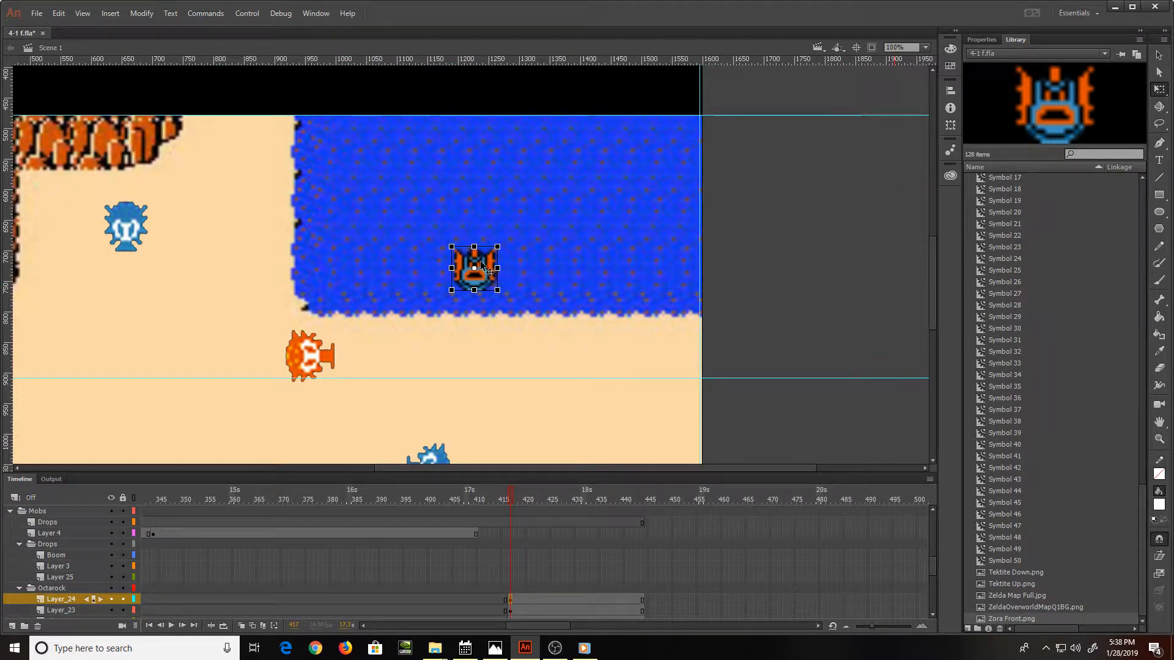
Step: Move the Zora sprite to the upper part of the water and shrink it slightly
{"action": "left_click_drag", "start_coordinate": [483, 267], "coordinate": [541, 173]}
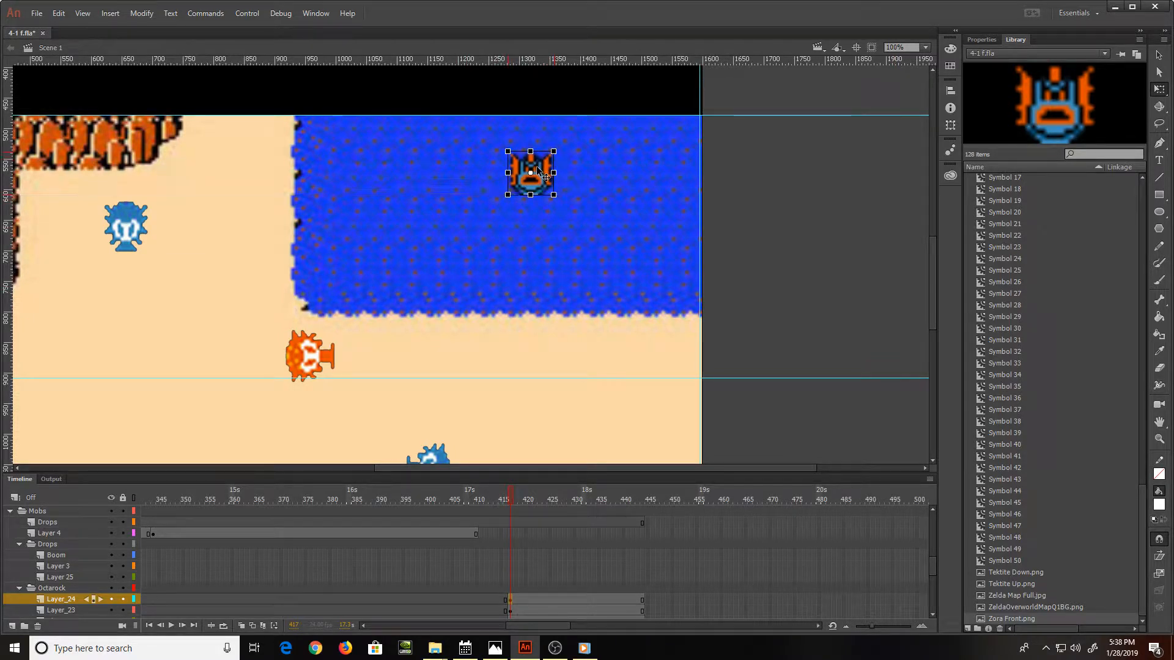
{"action": "key", "text": "ctrl+equal"}
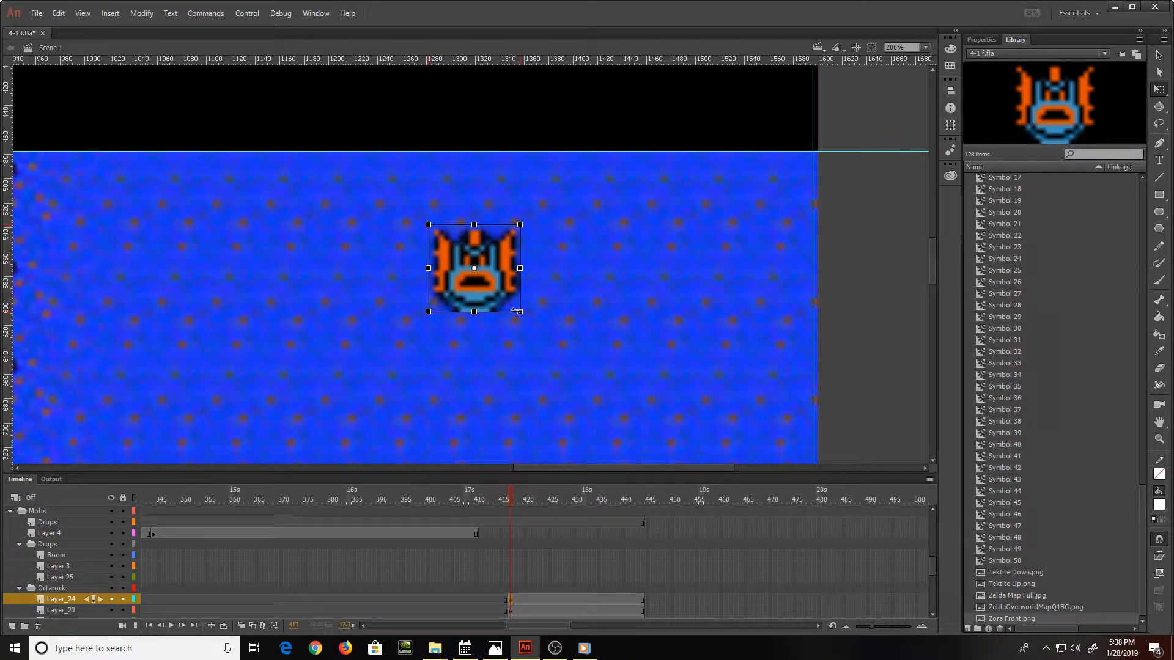
{"action": "left_click_drag", "start_coordinate": [516, 310], "coordinate": [511, 306]}
{"action": "left_click", "coordinate": [574, 291]}
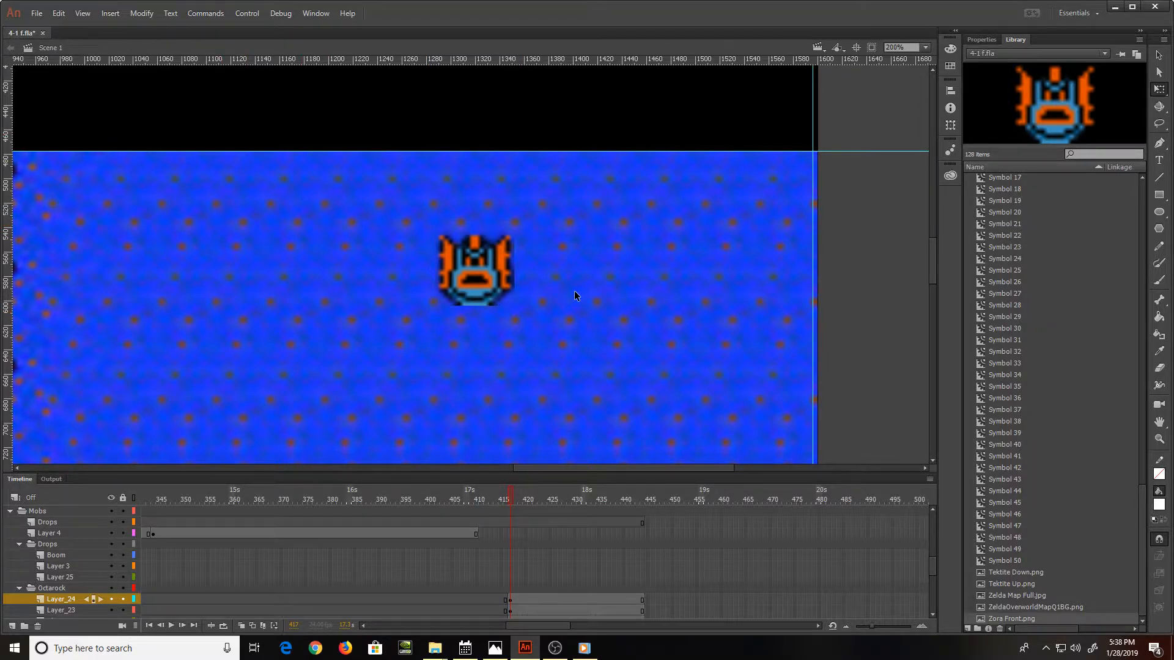
{"action": "key", "text": "ctrl+minus"}
{"action": "key", "text": "ctrl+minus"}
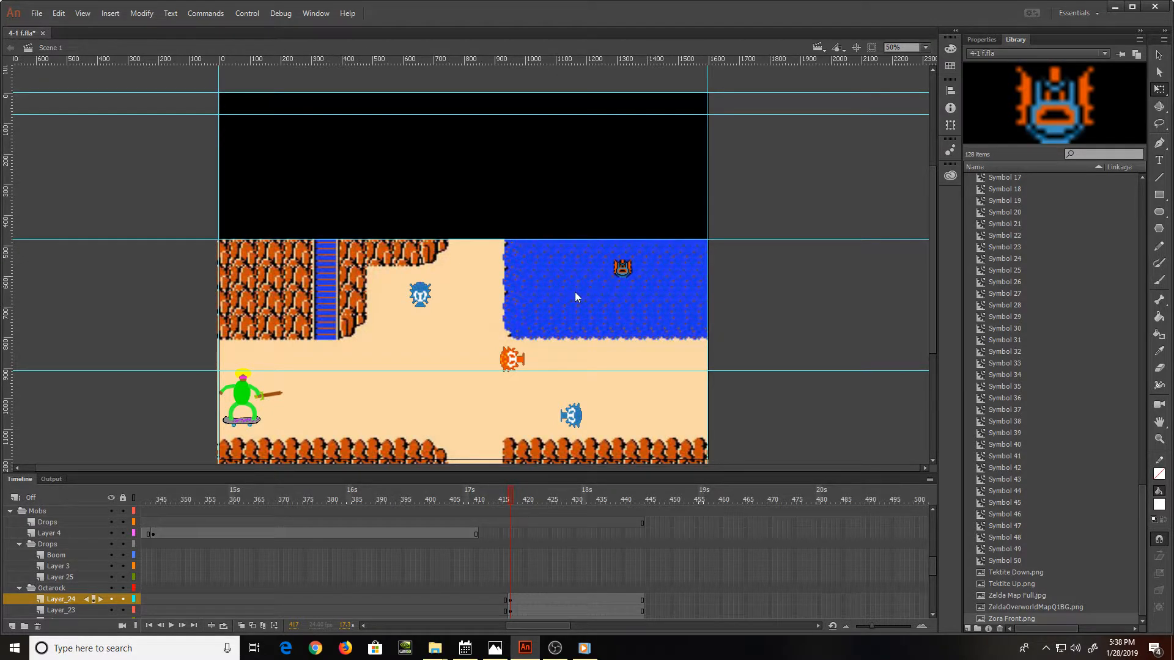
Step: Save the file and rename Layer_24 as Zora
{"action": "key", "text": "ctrl+s"}
{"action": "double_click", "coordinate": [54, 598]}
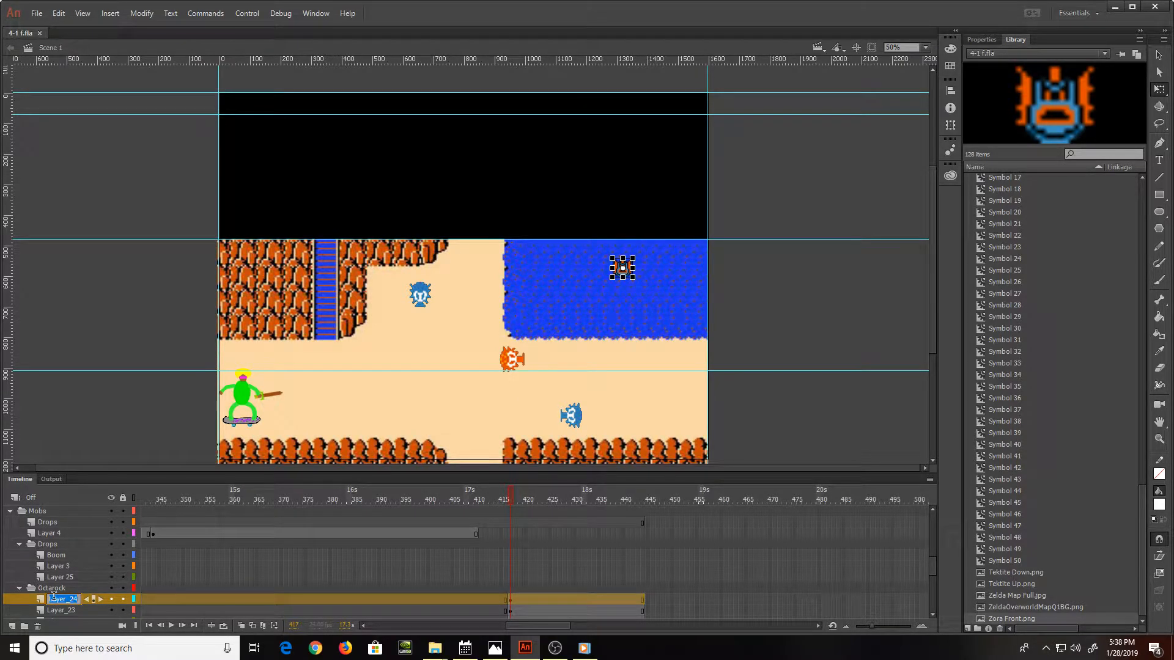
{"action": "type", "text": "Zora"}
{"action": "key", "text": "Return"}
{"action": "key", "text": "ctrl+minus"}
{"action": "key", "text": "ctrl+equal"}
{"action": "mouse_move", "coordinate": [509, 497]}
{"action": "left_mouse_down"}
{"action": "mouse_move", "coordinate": [494, 497]}
{"action": "mouse_move", "coordinate": [508, 497]}
{"action": "left_mouse_up"}
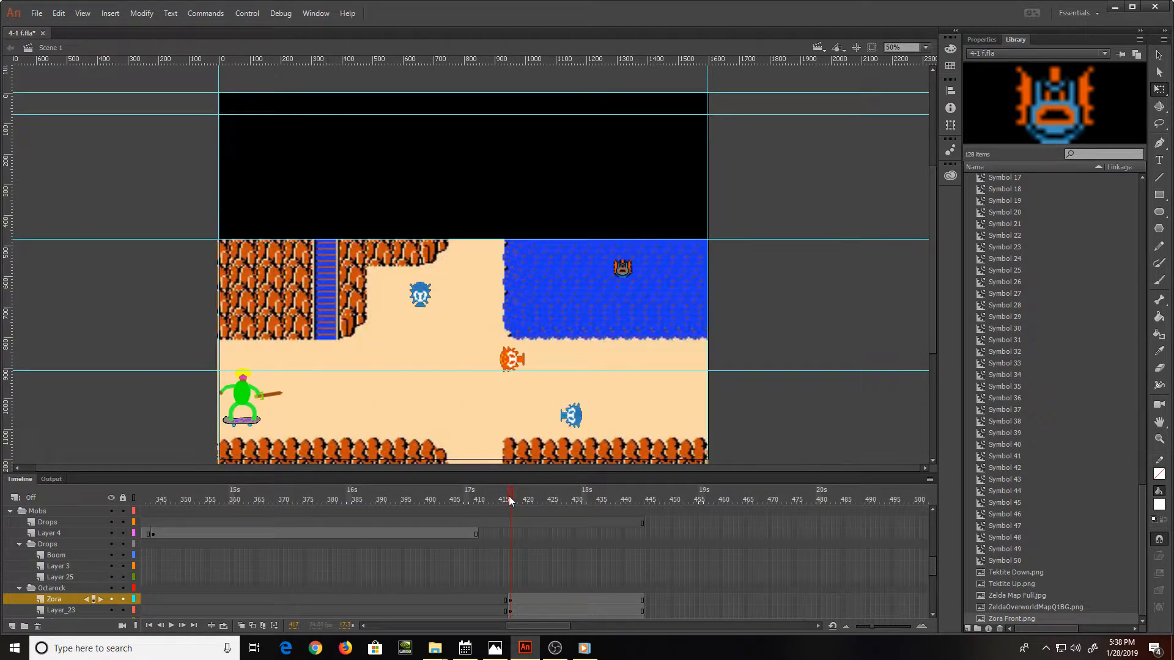
Step: Create a motion tween for the sideways blue Octarock on the Blue F layer, starting at frame 417
{"action": "left_click", "coordinate": [573, 418]}
{"action": "scroll", "coordinate": [550, 545], "scroll_direction": "down", "scroll_amount": 2}
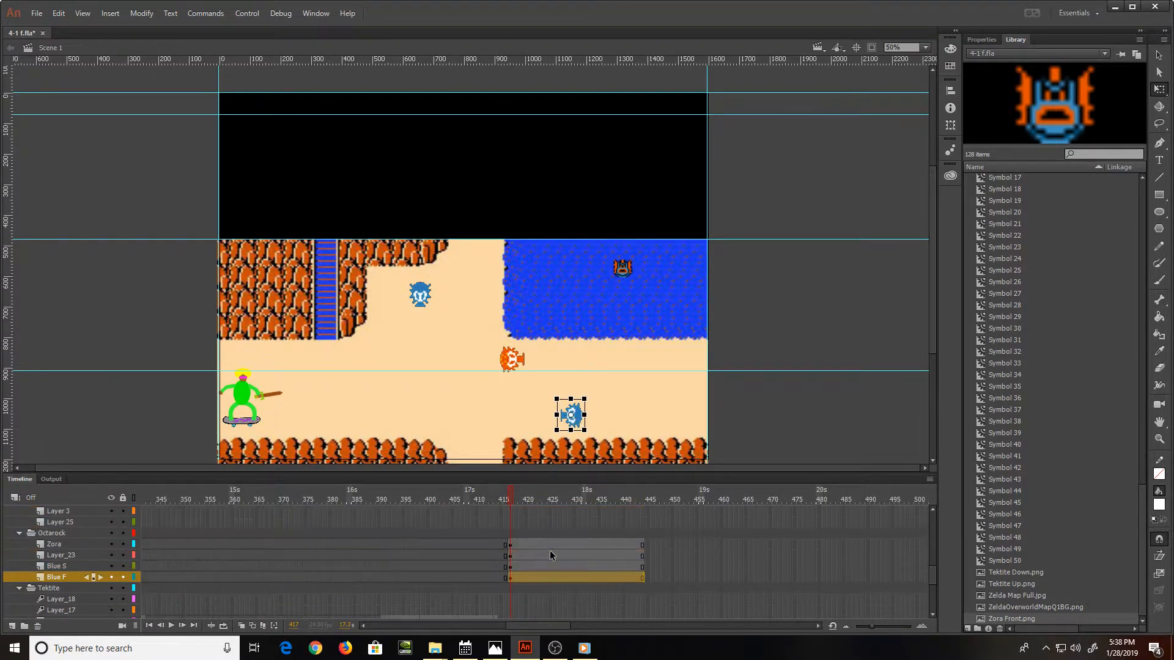
{"action": "left_click", "coordinate": [512, 579]}
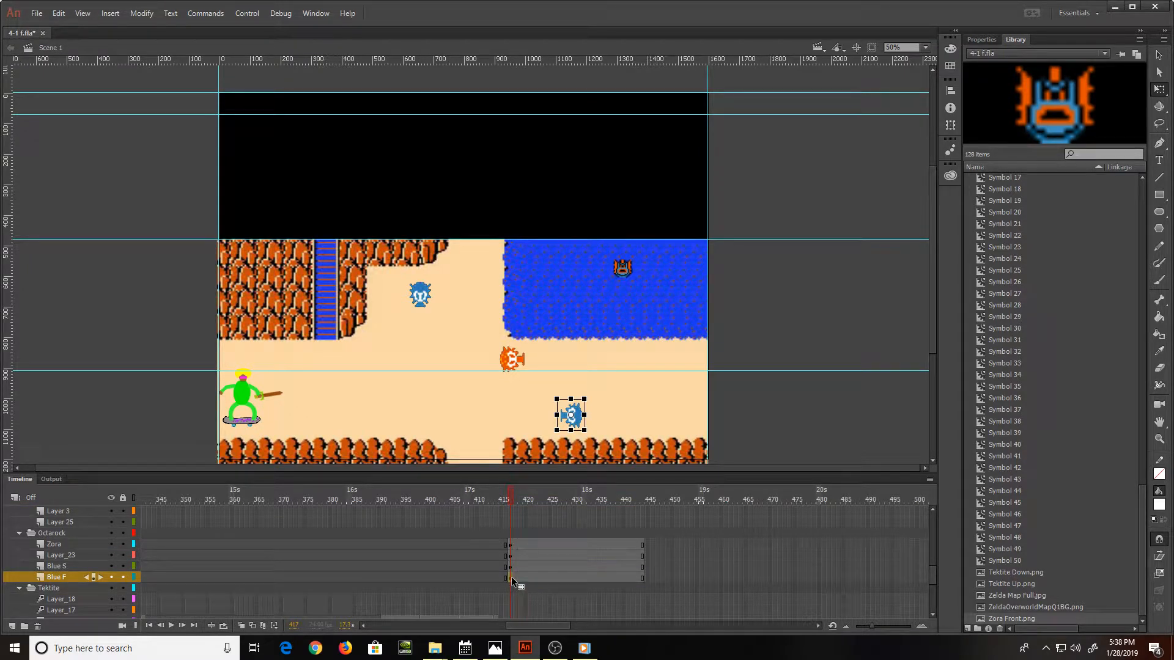
{"action": "right_click", "coordinate": [511, 577]}
{"action": "left_click", "coordinate": [561, 237]}
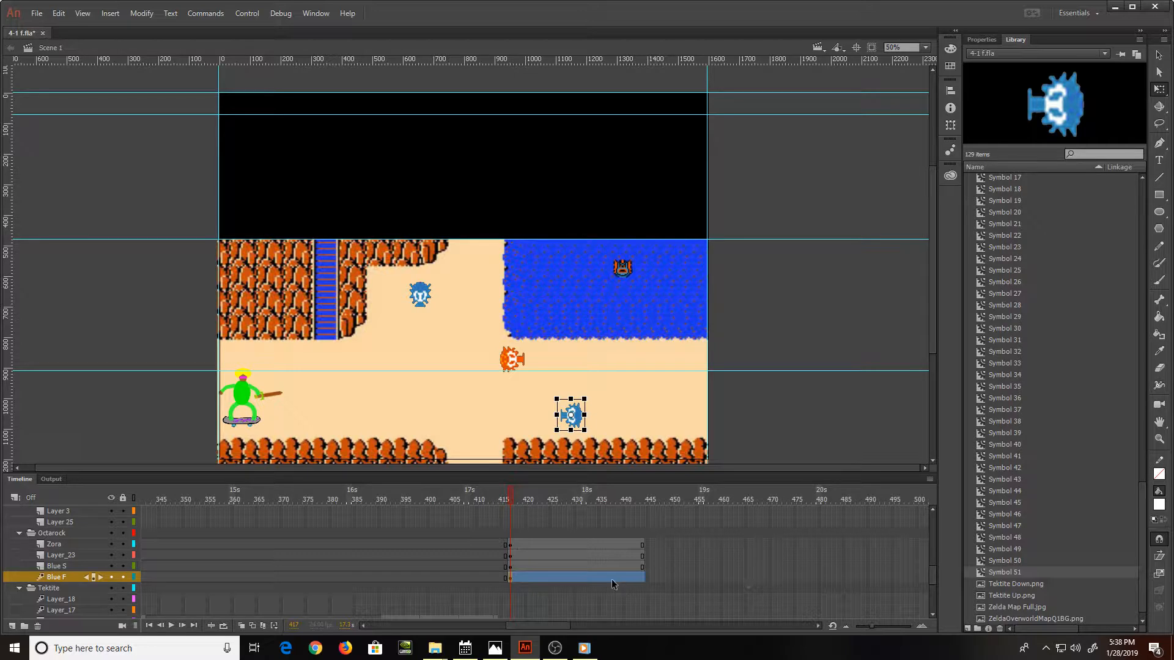
Step: At frame 431, move the sideways blue Octarock about 100 px straight left
{"action": "left_click", "coordinate": [576, 577]}
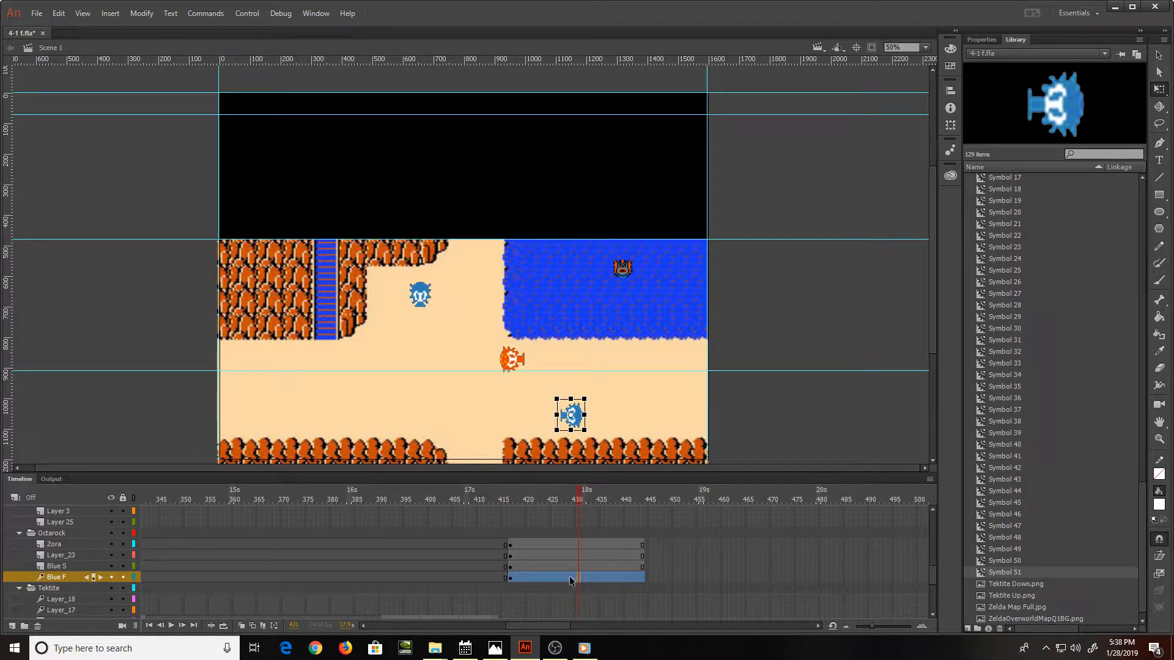
{"action": "key", "text": "Left"}
{"action": "key", "text": "Left"}
{"action": "key", "text": "Left"}
{"action": "key", "text": "Left"}
{"action": "key", "text": "Left"}
{"action": "key", "text": "Left"}
{"action": "key", "text": "Left"}
{"action": "key", "text": "Left"}
{"action": "key", "text": "Left"}
{"action": "key", "text": "Left"}
{"action": "key", "text": "Left"}
{"action": "key", "text": "Left"}
{"action": "key", "text": "Left"}
{"action": "key", "text": "Left"}
{"action": "key", "text": "Left"}
{"action": "key", "text": "Left"}
{"action": "key", "text": "Left"}
{"action": "key", "text": "Left"}
{"action": "key", "text": "Left"}
{"action": "key", "text": "Left"}
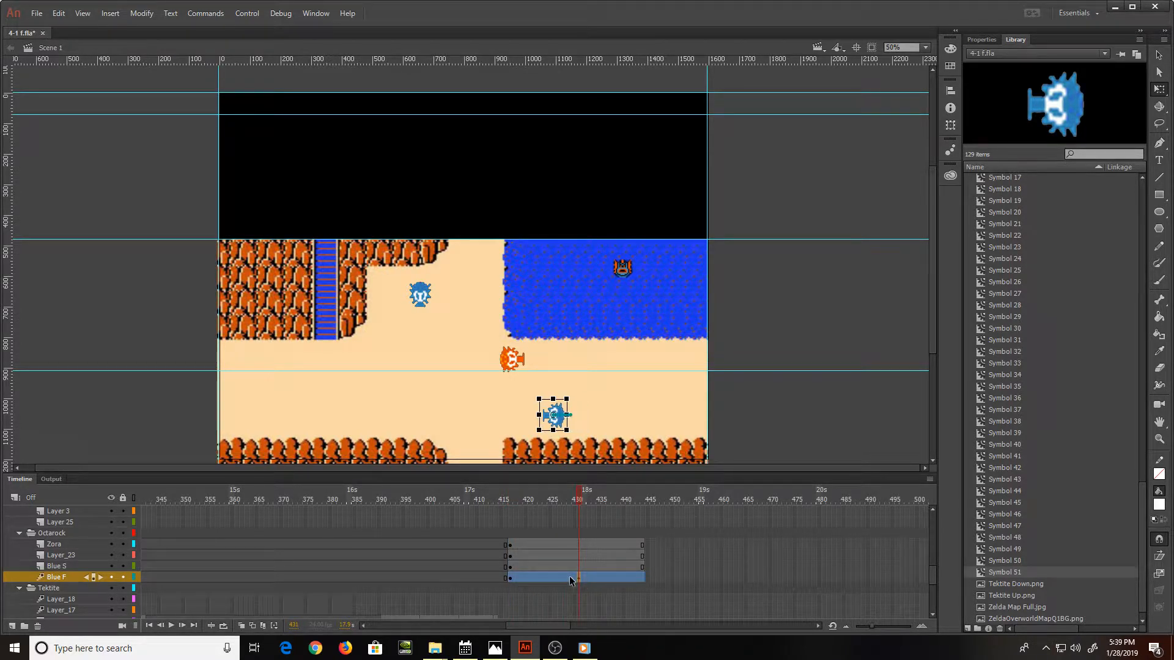
{"action": "key", "text": "Left"}
{"action": "key", "text": "Left"}
{"action": "key", "text": "Left"}
{"action": "key", "text": "Left"}
{"action": "key", "text": "Left"}
{"action": "key", "text": "Left"}
{"action": "key", "text": "Left"}
{"action": "key", "text": "Left"}
{"action": "key", "text": "Left"}
{"action": "key", "text": "Left"}
{"action": "key", "text": "Left"}
{"action": "key", "text": "Left"}
{"action": "key", "text": "Left"}
{"action": "key", "text": "Left"}
{"action": "key", "text": "Left"}
{"action": "key", "text": "Left"}
{"action": "key", "text": "Left"}
{"action": "key", "text": "Left"}
{"action": "key", "text": "Left"}
{"action": "key", "text": "Left"}
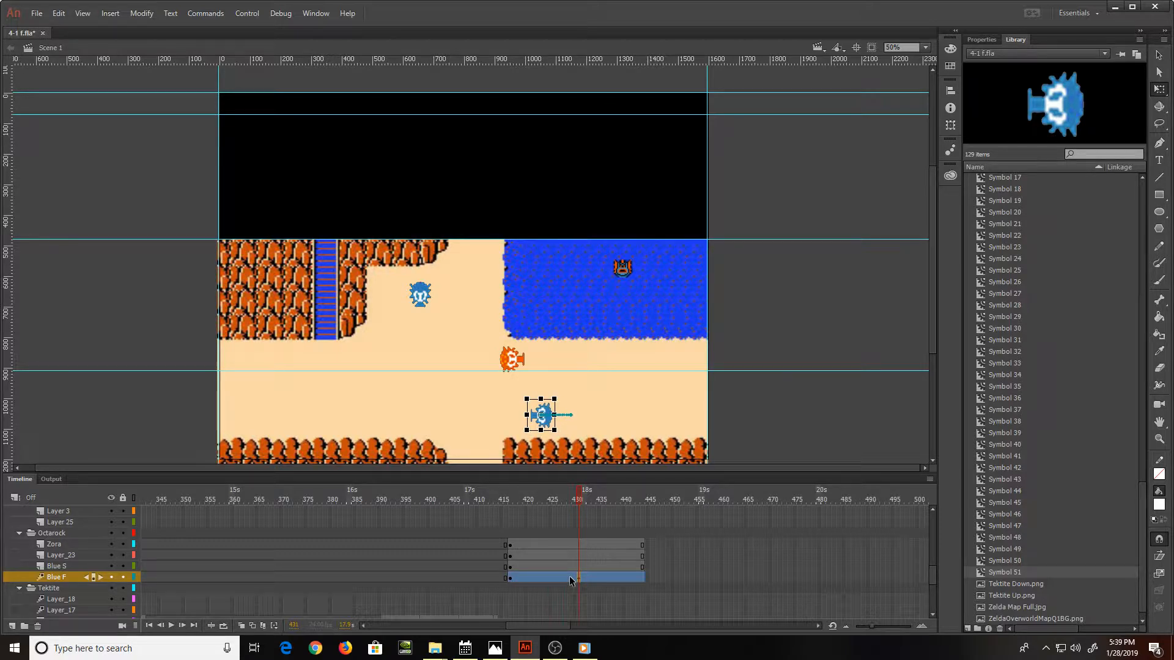
Step: Try adding a motion tween to the Zora layer, and undo it
{"action": "left_click", "coordinate": [513, 544]}
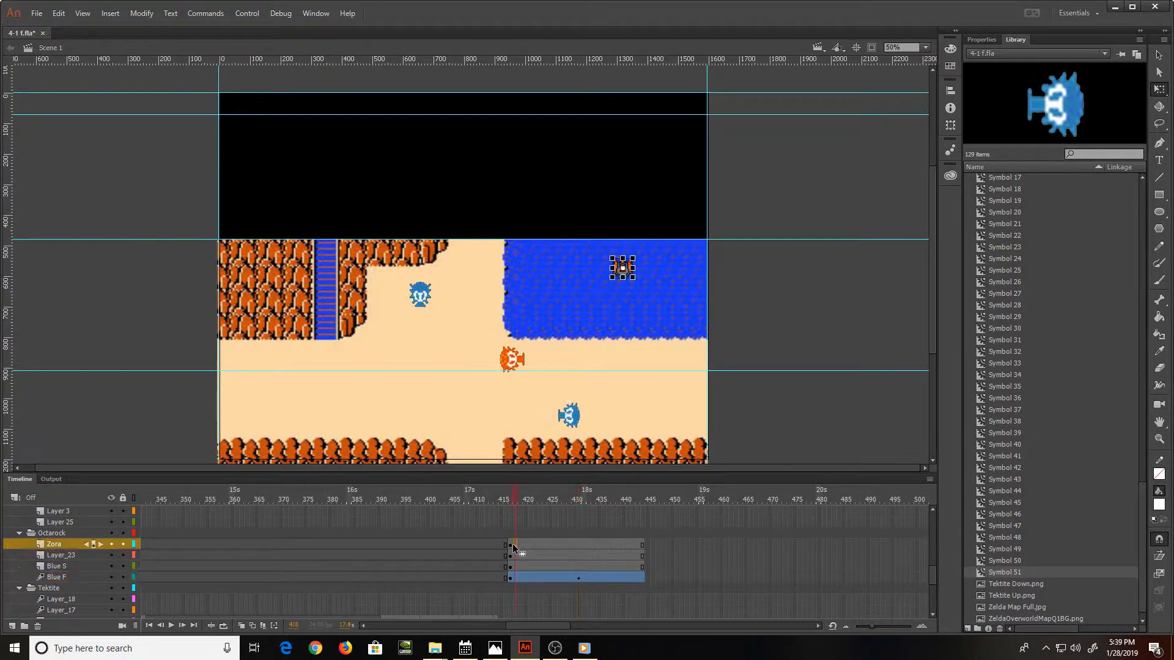
{"action": "right_click", "coordinate": [513, 544]}
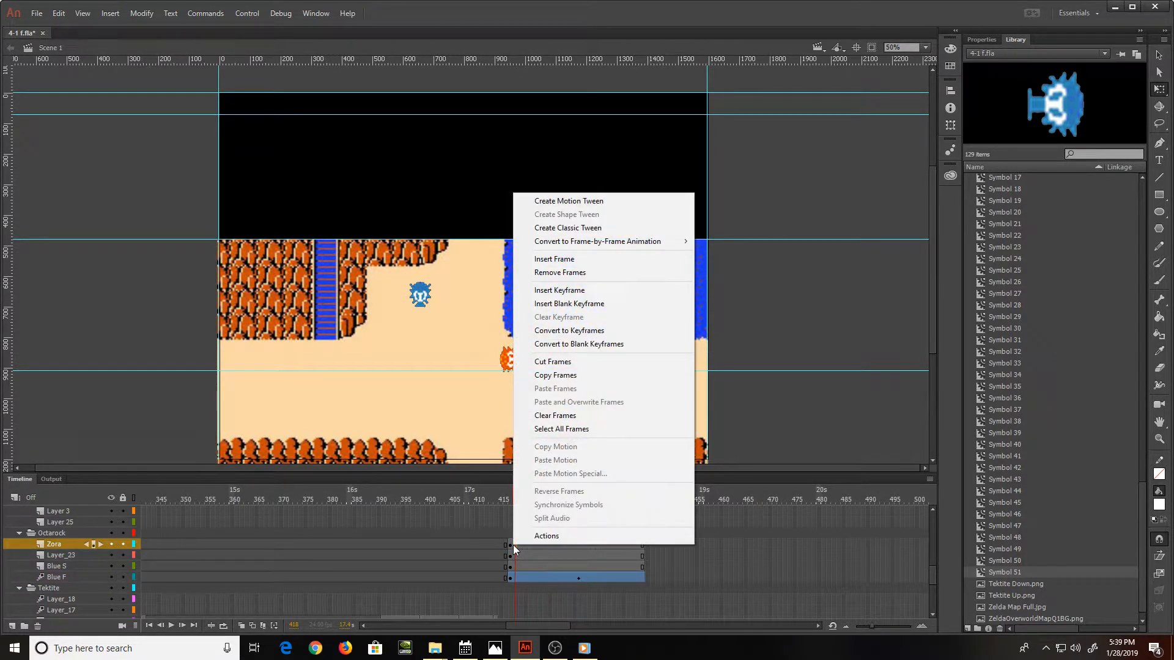
{"action": "left_click", "coordinate": [569, 201]}
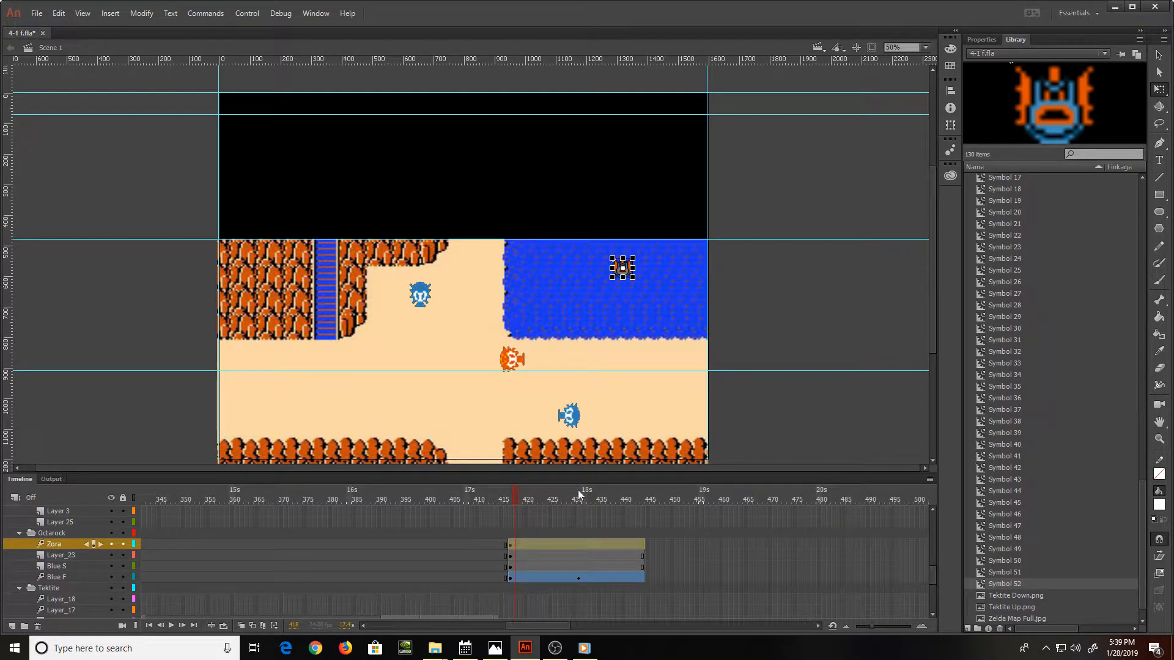
{"action": "left_click", "coordinate": [575, 543]}
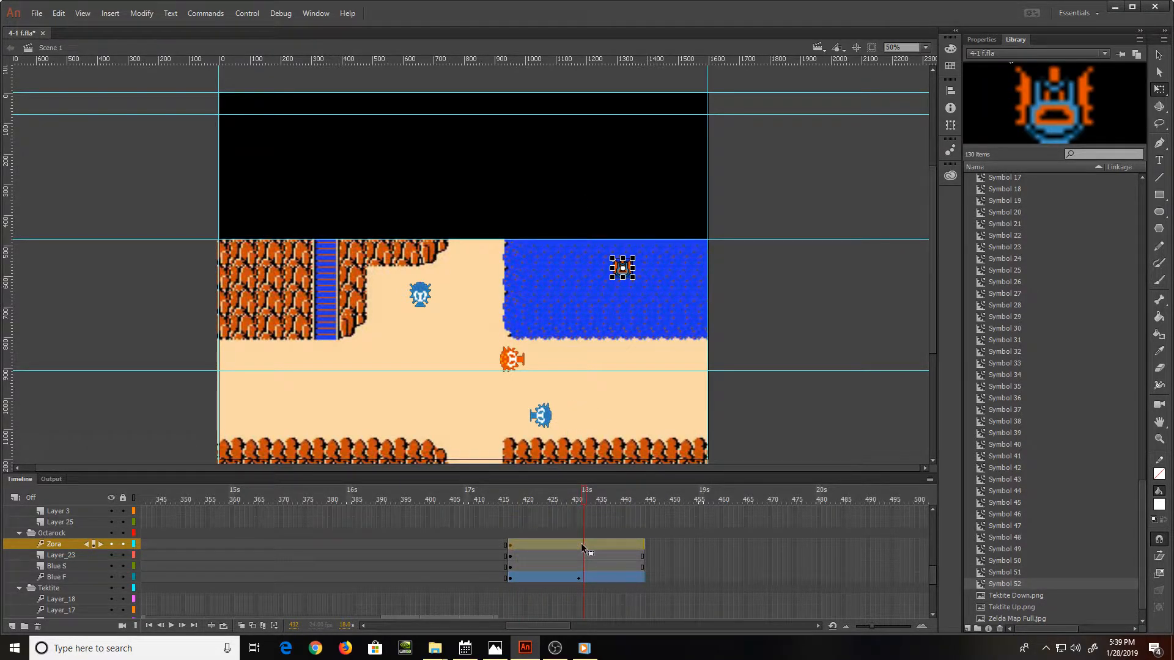
{"action": "left_click", "coordinate": [577, 541]}
{"action": "key", "text": "ctrl+z"}
{"action": "key", "text": "ctrl+z"}
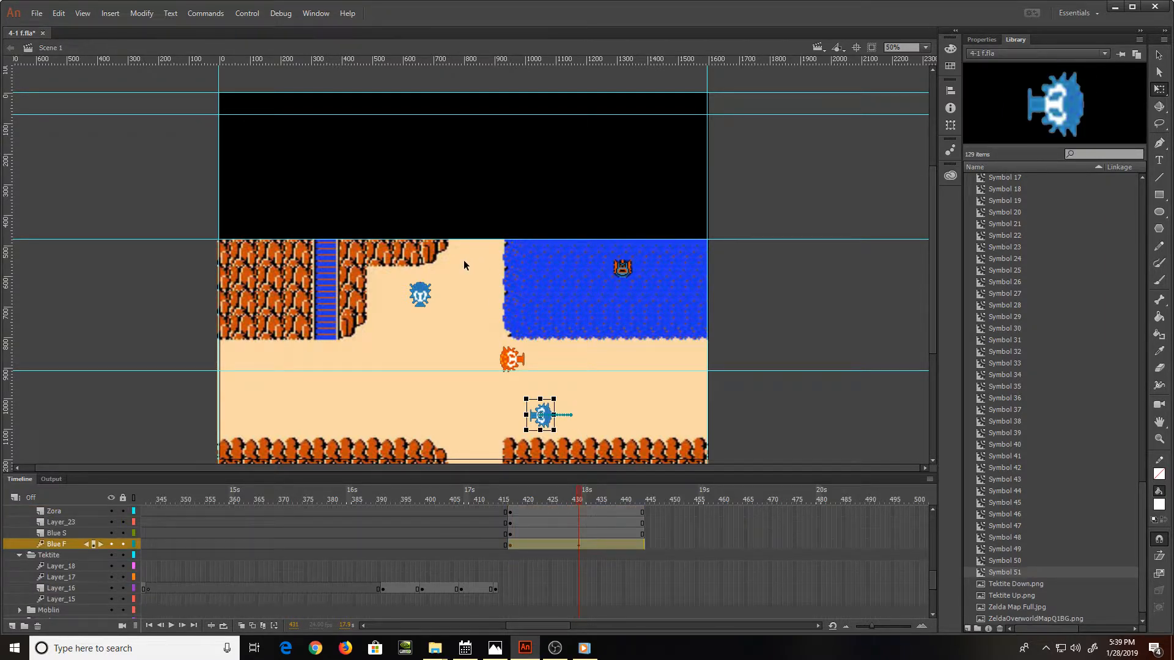
Step: Create a motion tween on Layer_23 and, at frame 431, move the orange squid about 315 px right along the sand
{"action": "left_click", "coordinate": [581, 522]}
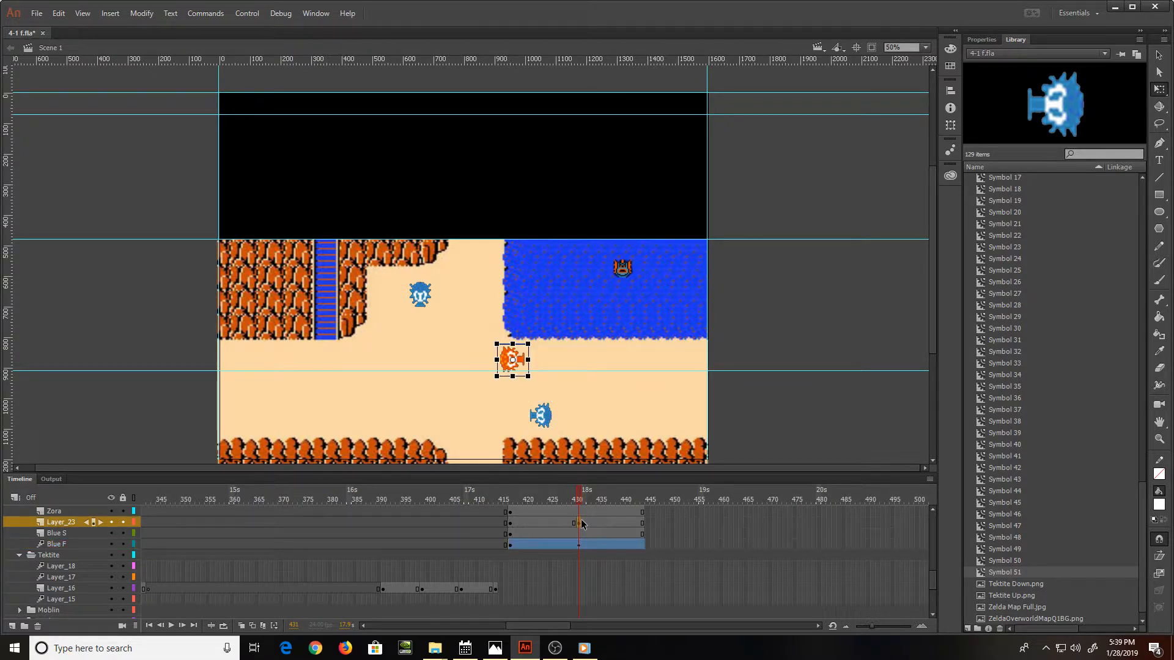
{"action": "left_click", "coordinate": [545, 520]}
{"action": "right_click", "coordinate": [544, 524]}
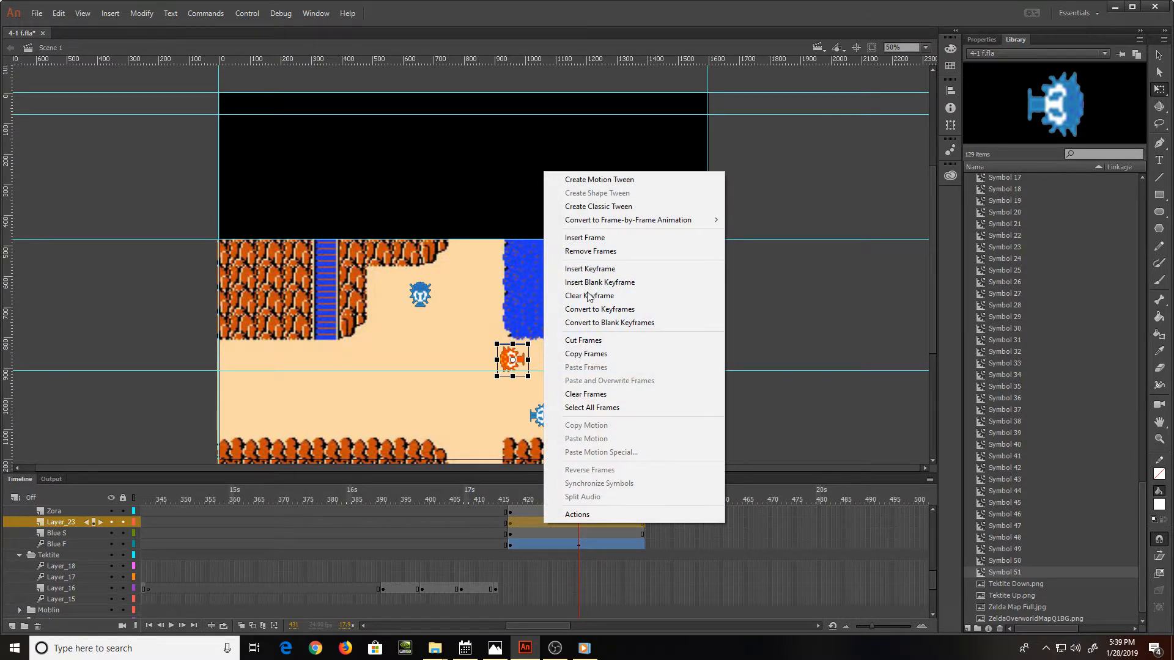
{"action": "left_click", "coordinate": [604, 176]}
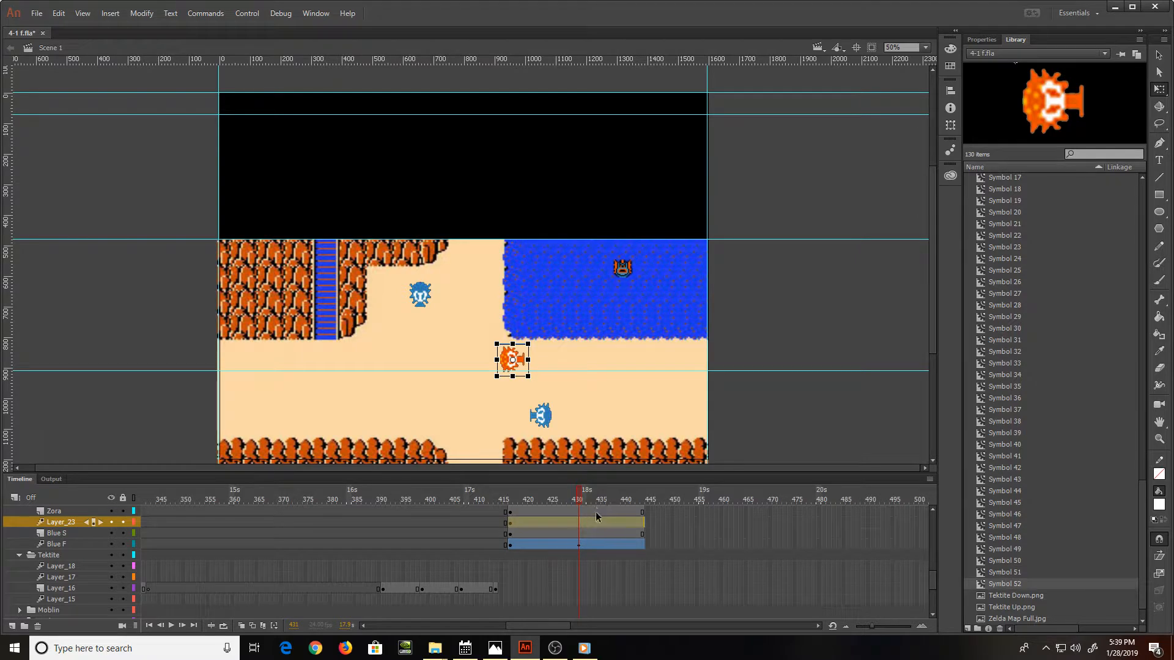
{"action": "left_click", "coordinate": [578, 532]}
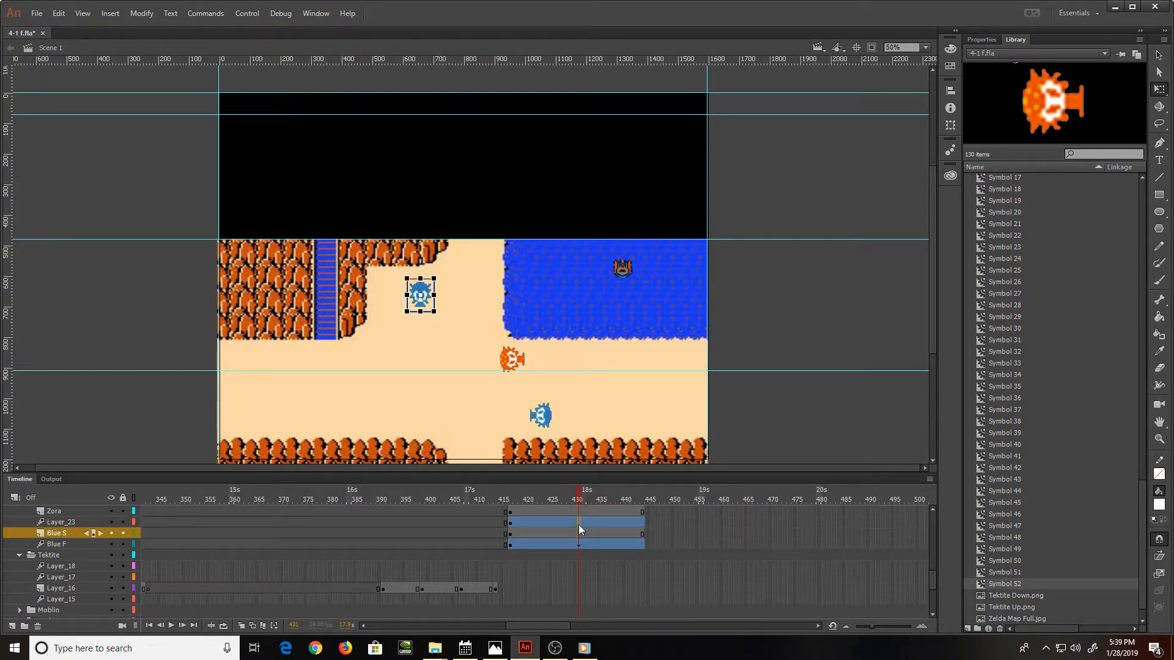
{"action": "left_click", "coordinate": [578, 525]}
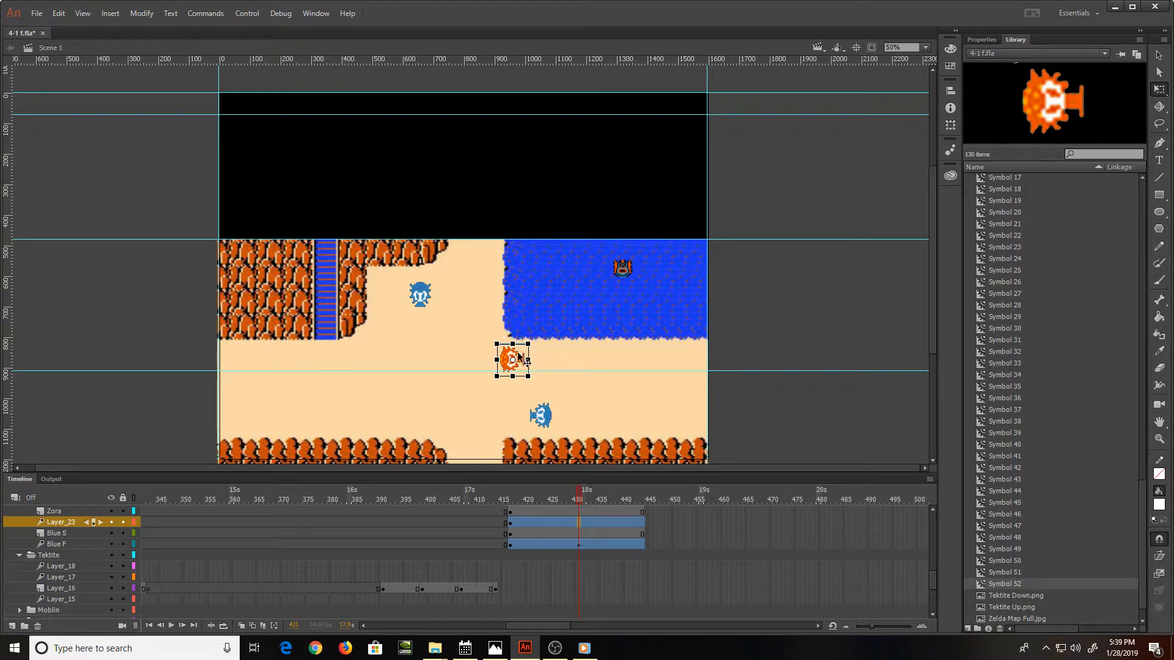
{"action": "left_click_drag", "start_coordinate": [519, 357], "coordinate": [616, 358]}
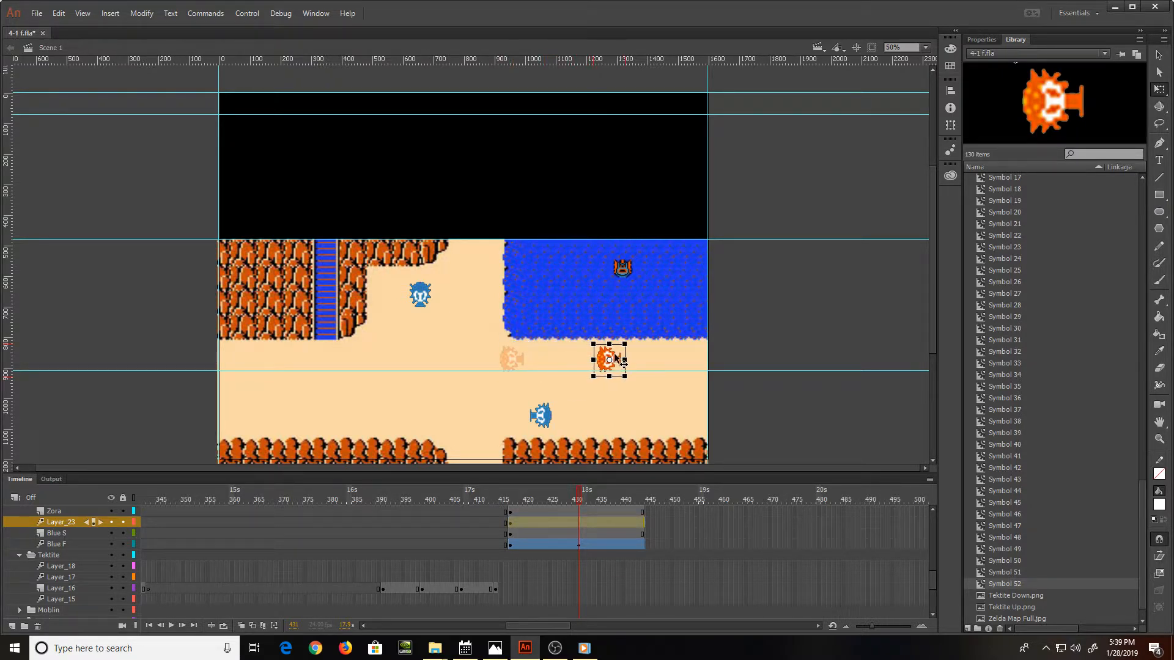
Step: Create a motion tween for the upper blue Octarock on the Blue S layer
{"action": "left_click", "coordinate": [554, 532]}
{"action": "right_click", "coordinate": [555, 531]}
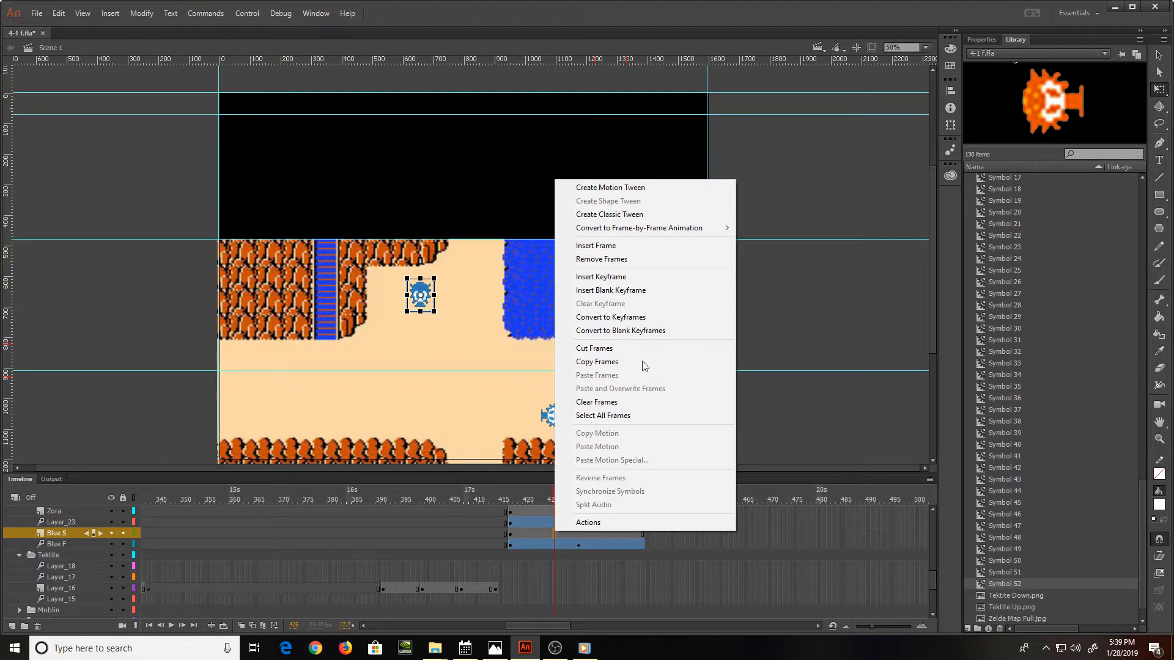
{"action": "left_click", "coordinate": [665, 186]}
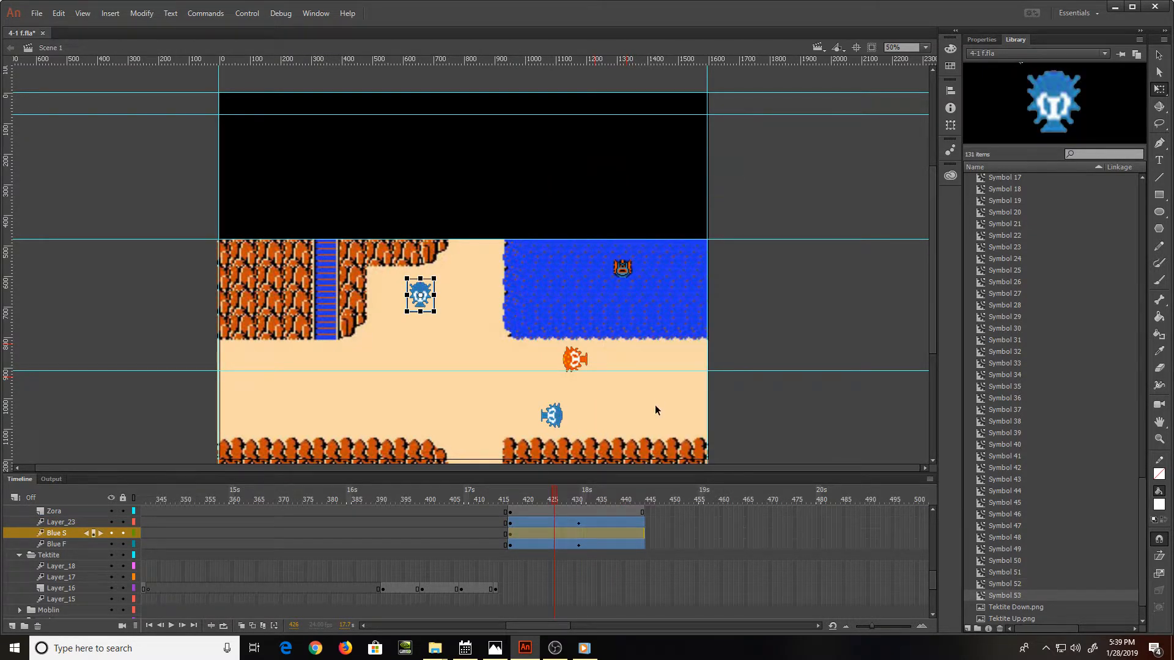
Step: At frame 431, move the upper blue Octarock about 140 px straight down the sand path
{"action": "left_click", "coordinate": [579, 533]}
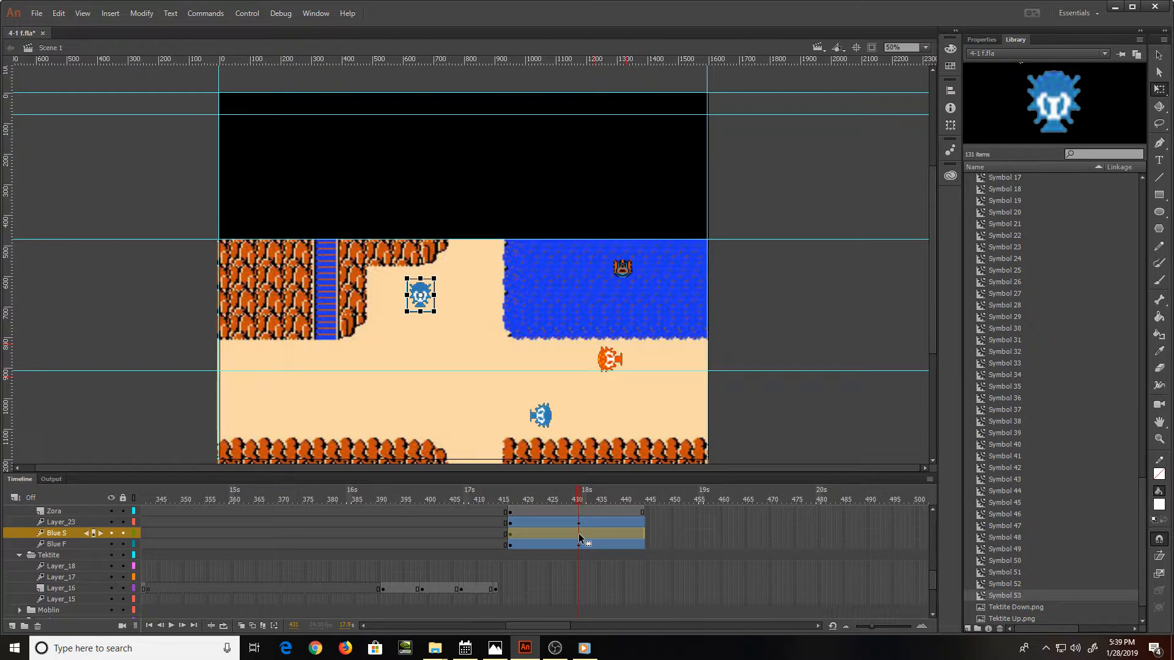
{"action": "key", "text": "Down"}
{"action": "key", "text": "Down"}
{"action": "key", "text": "Down"}
{"action": "key", "text": "Down"}
{"action": "key", "text": "Down"}
{"action": "key", "text": "Down"}
{"action": "key", "text": "Down"}
{"action": "key", "text": "Down"}
{"action": "key", "text": "Down"}
{"action": "key", "text": "Down"}
{"action": "key", "text": "Down"}
{"action": "key", "text": "Down"}
{"action": "key", "text": "Down"}
{"action": "key", "text": "Down"}
{"action": "key", "text": "Down"}
{"action": "key", "text": "Down"}
{"action": "key", "text": "Down"}
{"action": "key", "text": "Down"}
{"action": "key", "text": "Down"}
{"action": "key", "text": "Down"}
{"action": "key", "text": "Down"}
{"action": "key", "text": "Down"}
{"action": "key", "text": "Down"}
{"action": "key", "text": "Down"}
{"action": "key", "text": "Down"}
{"action": "key", "text": "Down"}
{"action": "key", "text": "Down"}
{"action": "key", "text": "Down"}
{"action": "key", "text": "Down"}
{"action": "key", "text": "Down"}
{"action": "key", "text": "Down"}
{"action": "key", "text": "Down"}
{"action": "key", "text": "Down"}
{"action": "key", "text": "Down"}
{"action": "key", "text": "Down"}
{"action": "key", "text": "Down"}
{"action": "key", "text": "Down"}
{"action": "key", "text": "Down"}
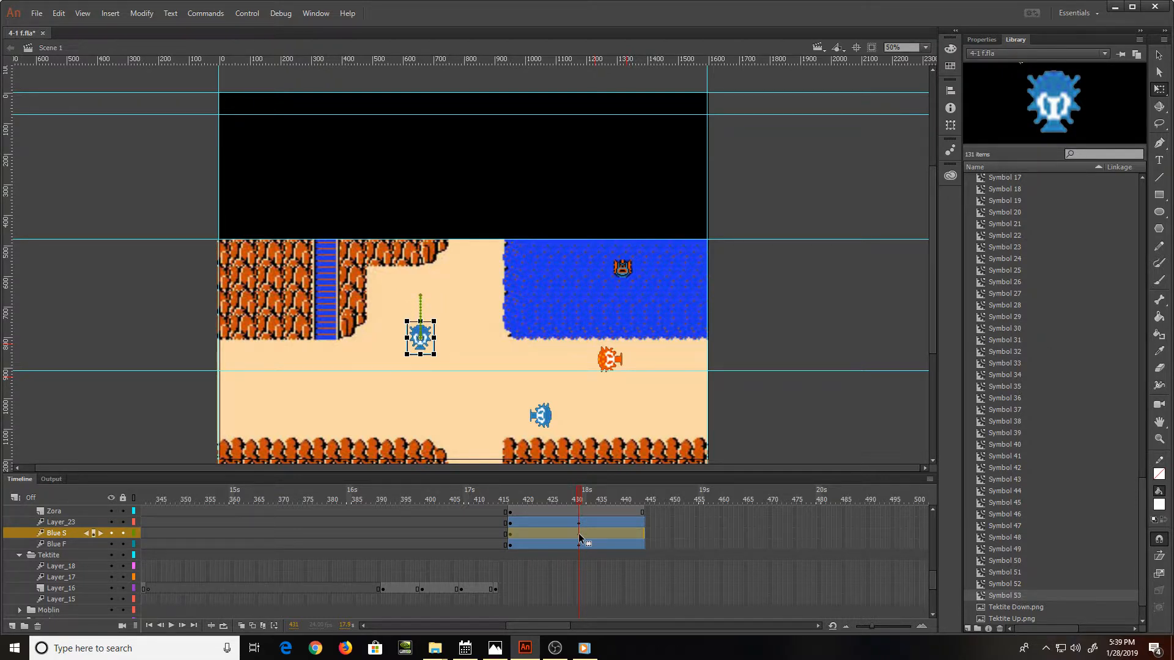
Step: Extend the skateboarder's layers from Head down to Board to frame 425
{"action": "scroll", "coordinate": [578, 537], "scroll_direction": "up", "scroll_amount": 6}
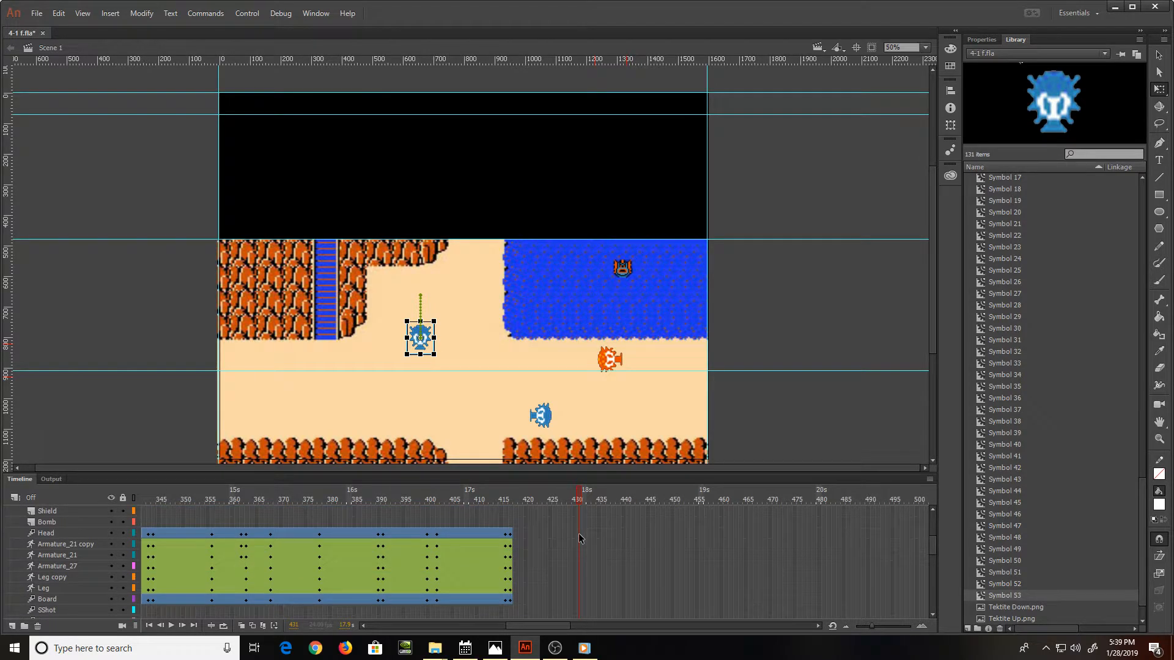
{"action": "left_click_drag", "start_coordinate": [548, 532], "coordinate": [549, 596]}
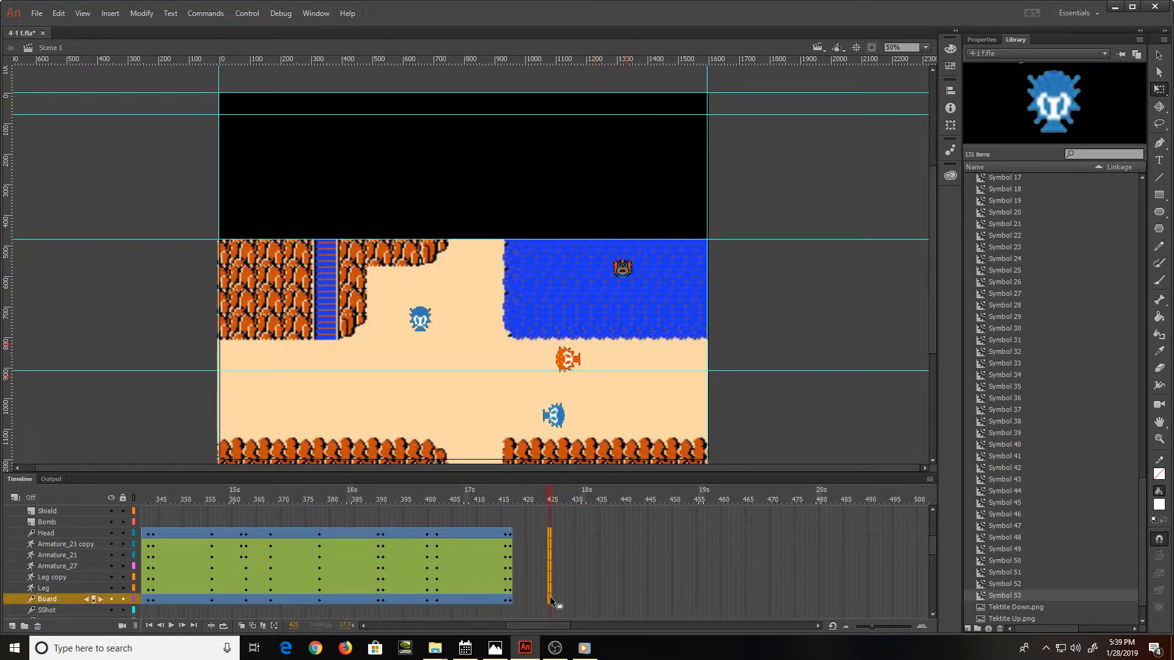
{"action": "key", "text": "F5"}
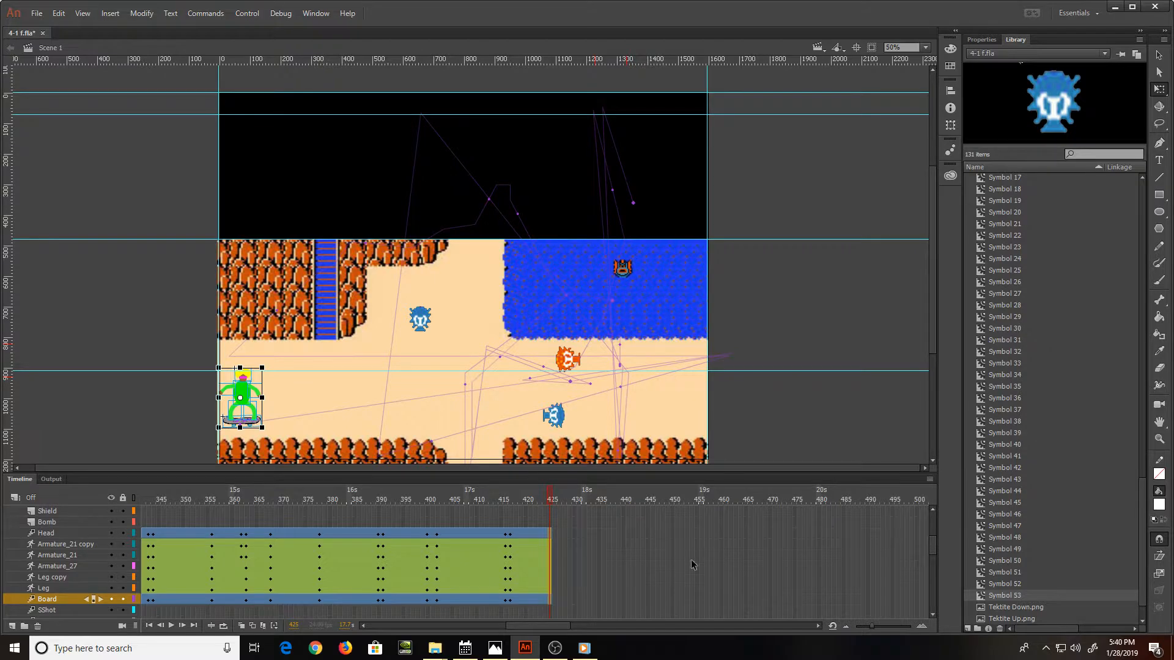
Step: At frame 420, bend both of the skateboarder's legs at the knees by raising the feet above the board
{"action": "left_click_drag", "start_coordinate": [551, 496], "coordinate": [525, 502]}
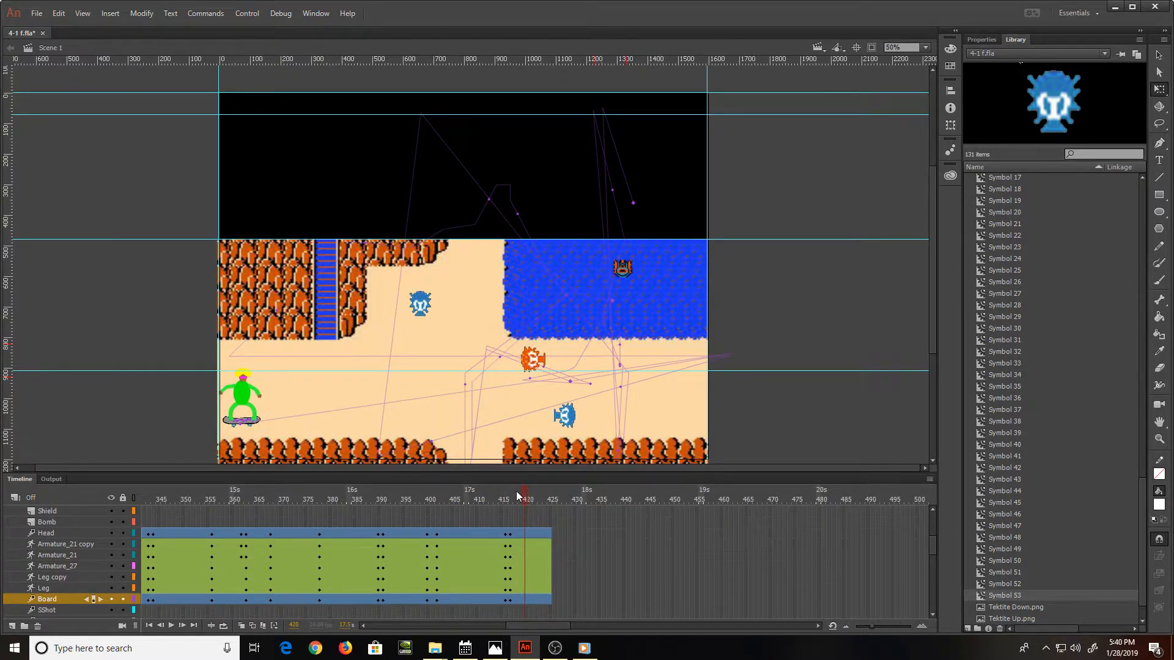
{"action": "key", "text": "ctrl+equal"}
{"action": "key", "text": "ctrl+equal"}
{"action": "scroll", "coordinate": [441, 358], "scroll_direction": "down", "scroll_amount": 6}
{"action": "scroll", "coordinate": [442, 363], "scroll_direction": "down", "scroll_amount": 3}
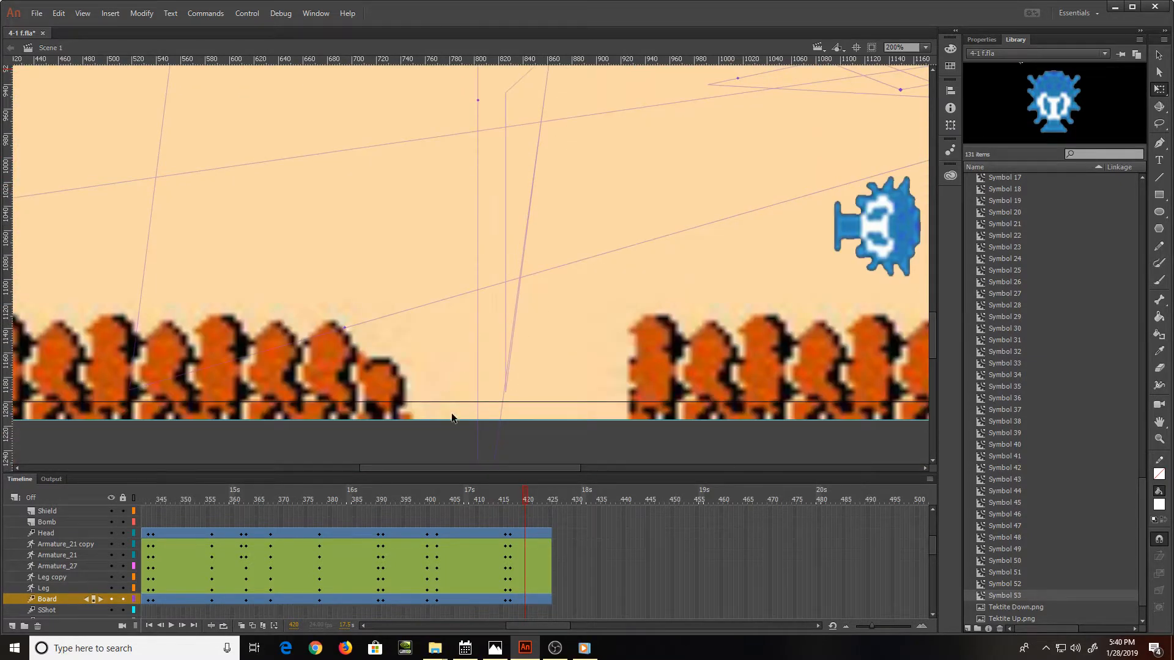
{"action": "left_click_drag", "start_coordinate": [504, 468], "coordinate": [348, 467]}
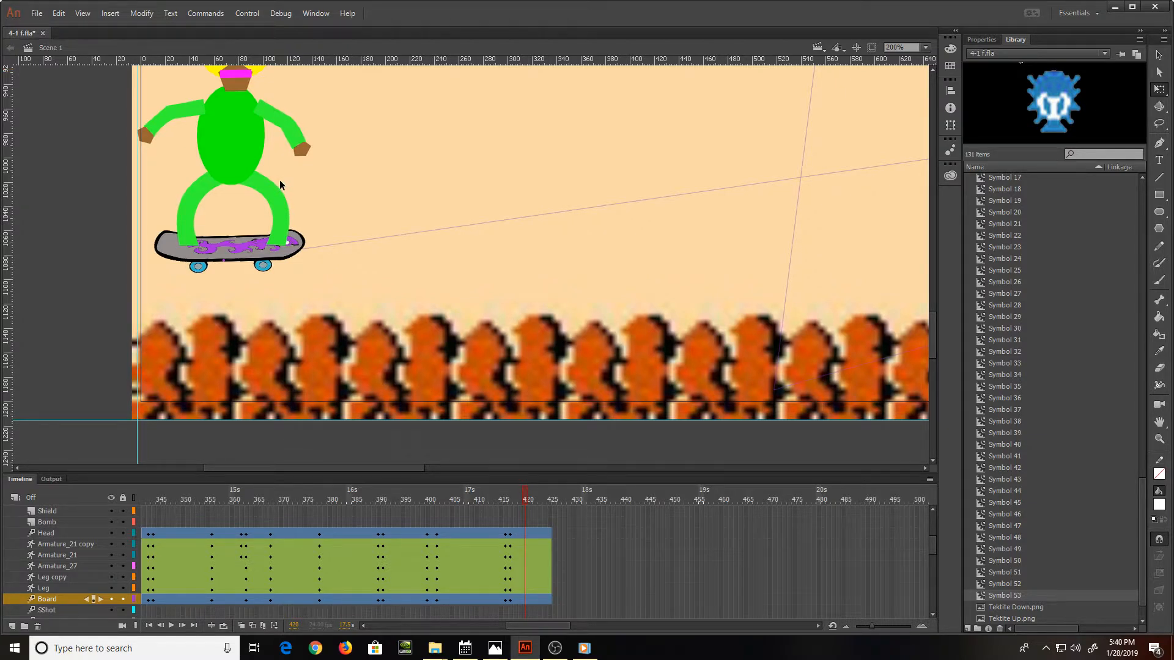
{"action": "left_click", "coordinate": [279, 215]}
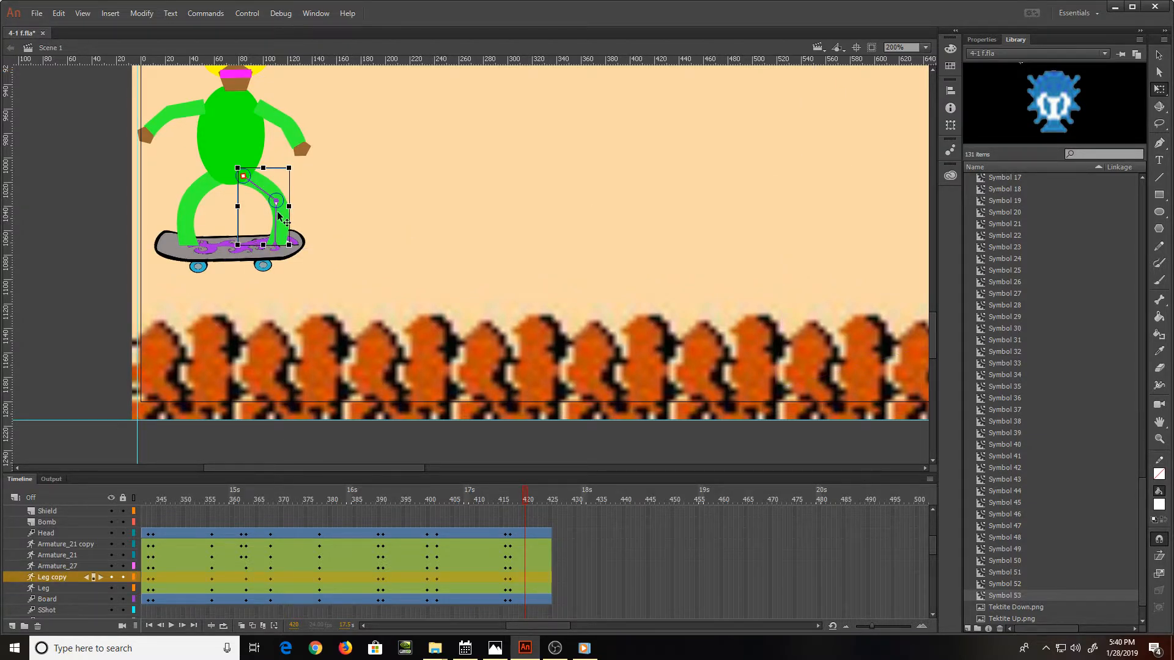
{"action": "key", "text": "v"}
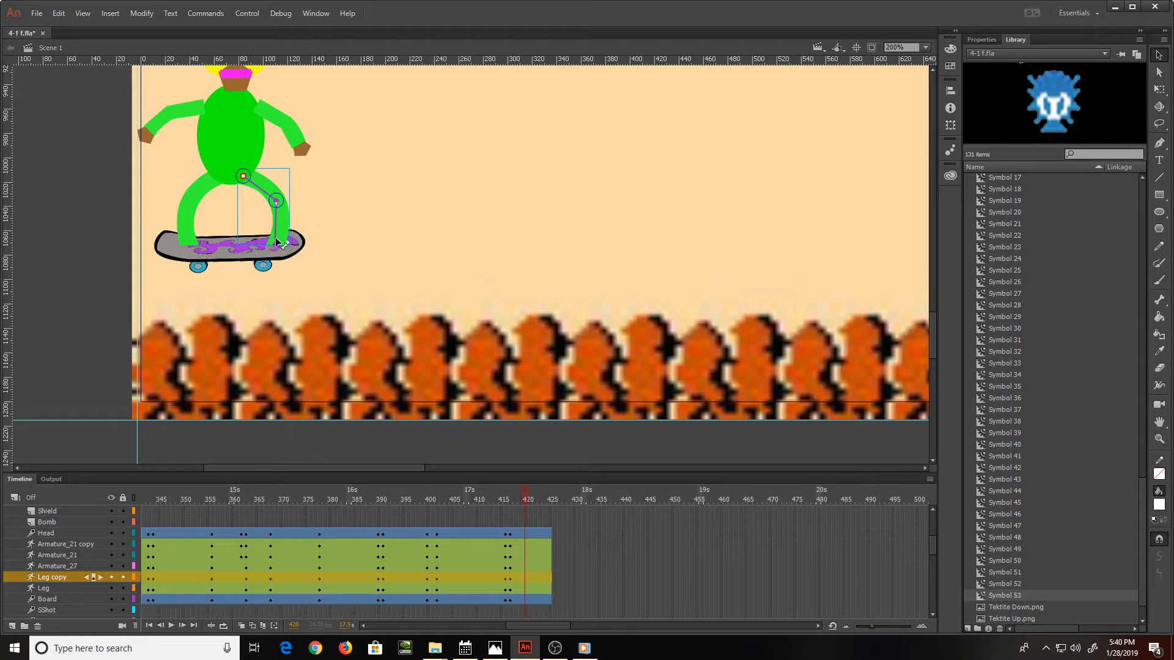
{"action": "left_click_drag", "start_coordinate": [278, 242], "coordinate": [293, 215]}
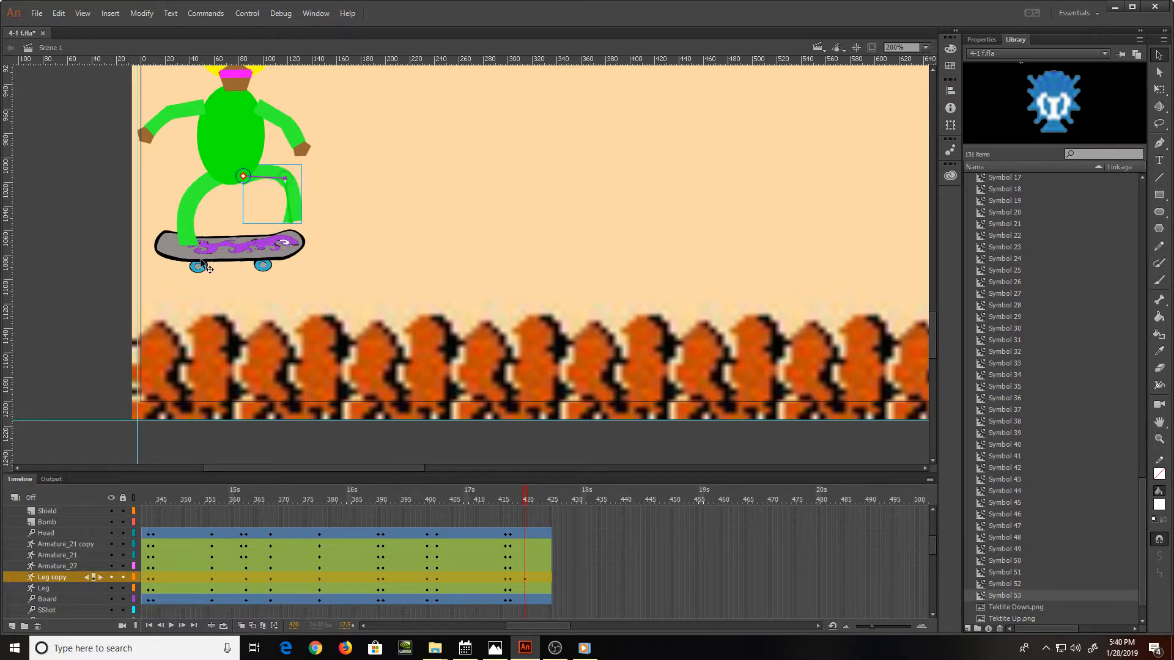
{"action": "left_click", "coordinate": [184, 224]}
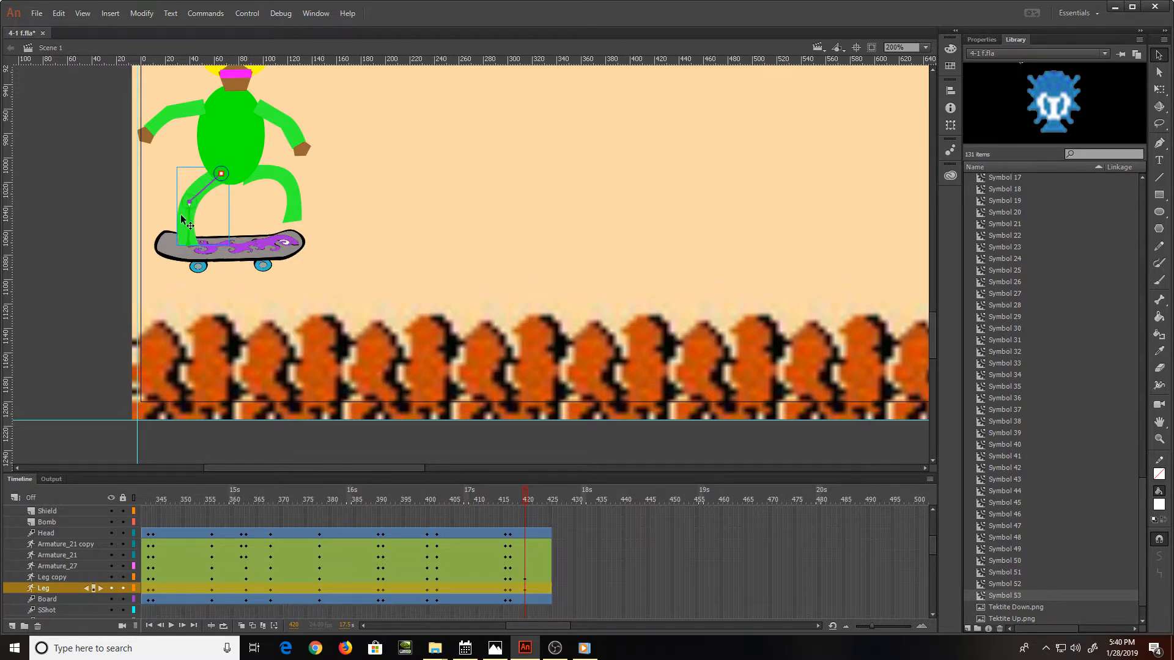
{"action": "left_click_drag", "start_coordinate": [192, 244], "coordinate": [181, 214]}
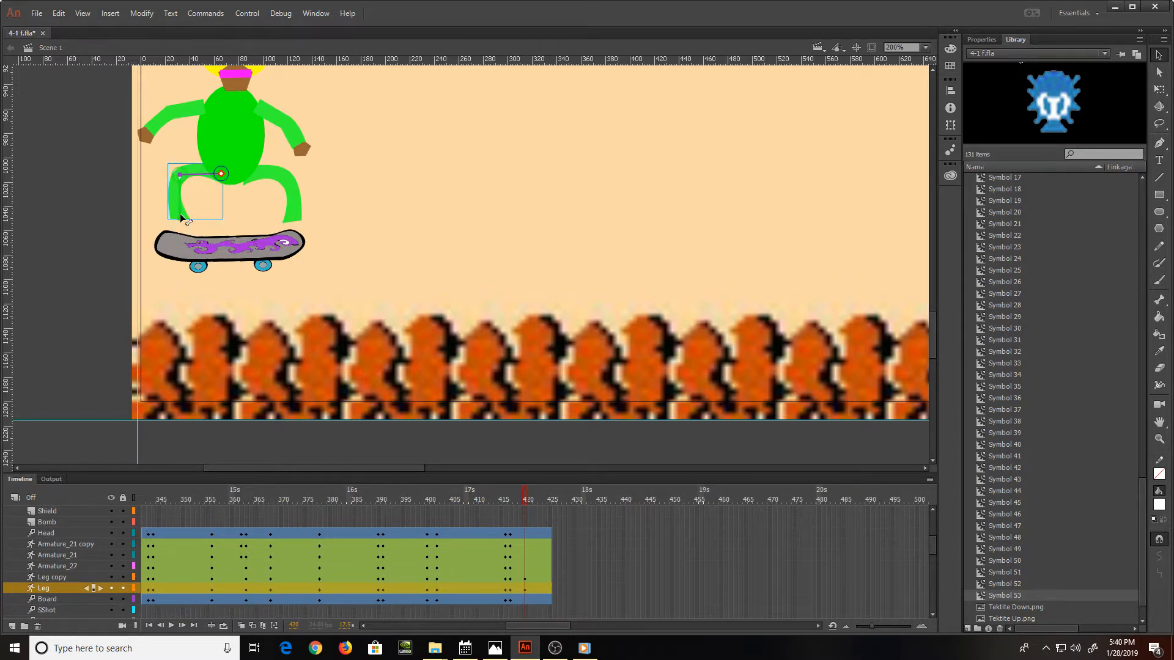
Step: At frame 420, move the skateboard about 75 px right and 20 px down, and reposition both bent legs on top of it
{"action": "key", "text": "q"}
{"action": "left_click_drag", "start_coordinate": [221, 247], "coordinate": [313, 273]}
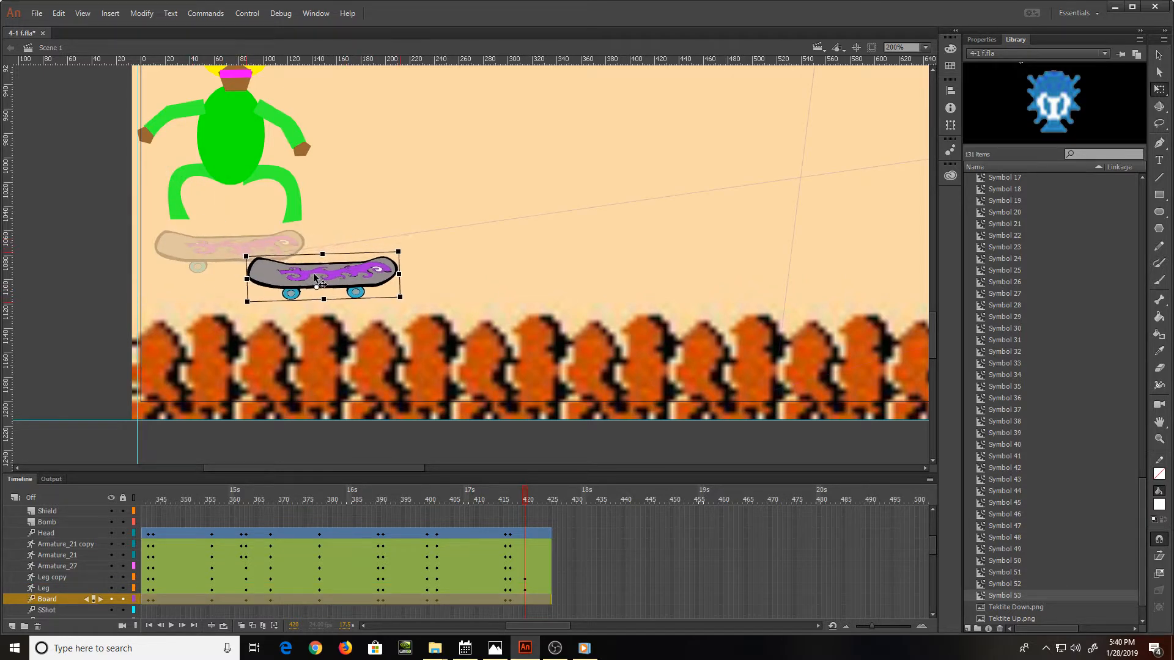
{"action": "left_click_drag", "start_coordinate": [287, 175], "coordinate": [364, 220]}
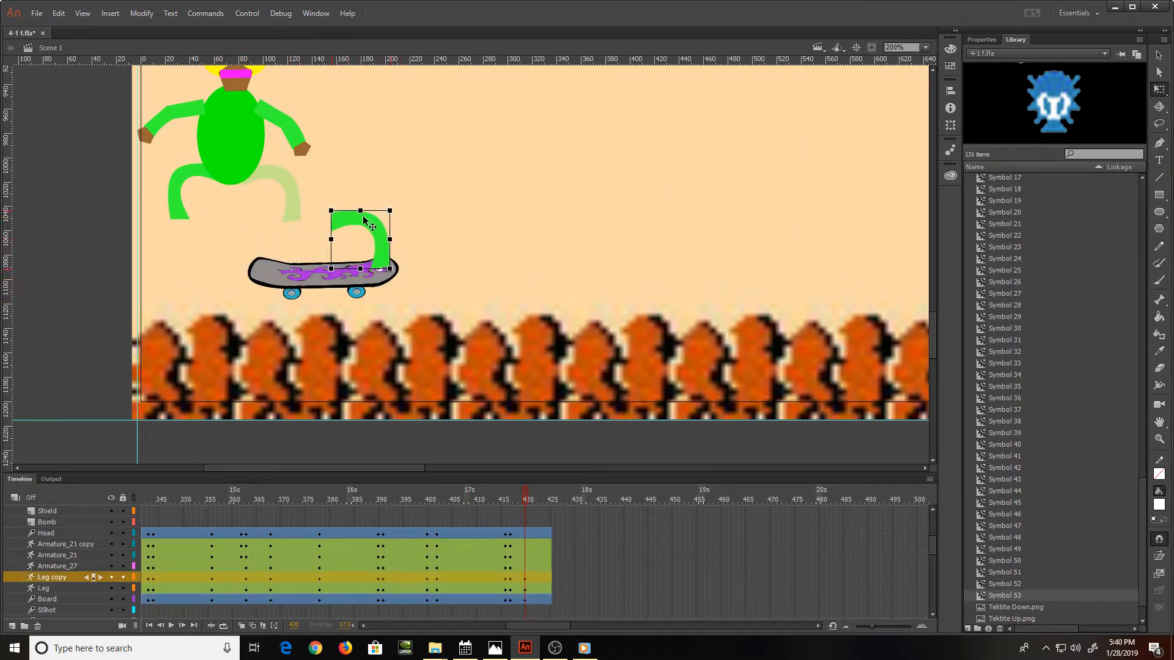
{"action": "left_click_drag", "start_coordinate": [201, 177], "coordinate": [342, 230]}
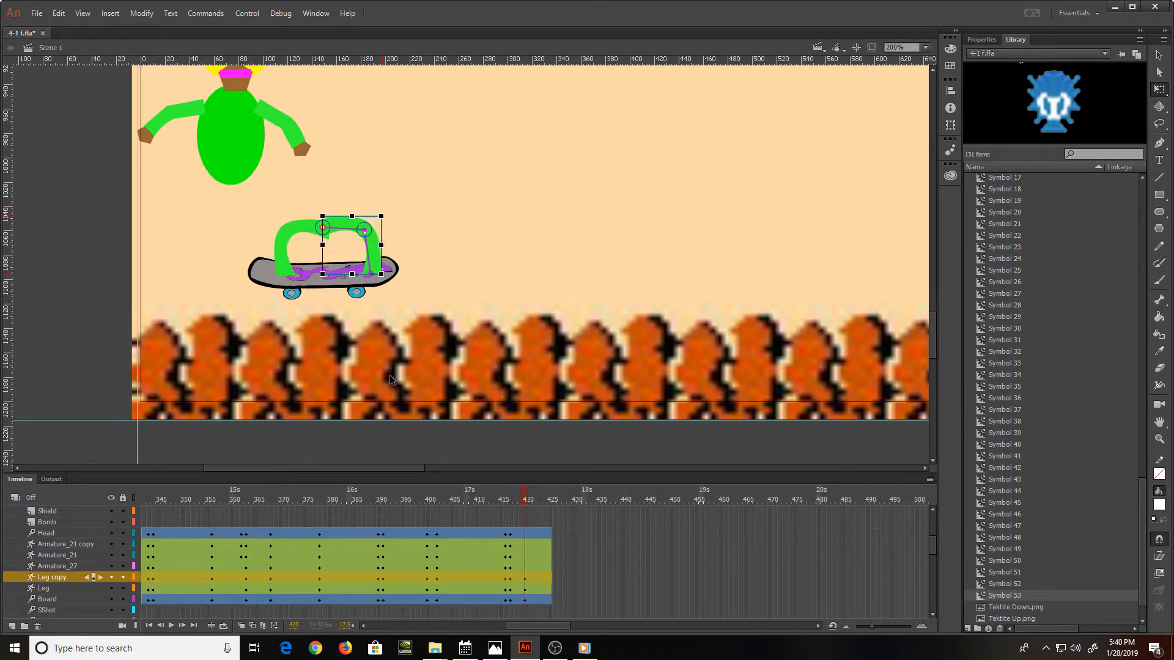
{"action": "left_click", "coordinate": [584, 648]}
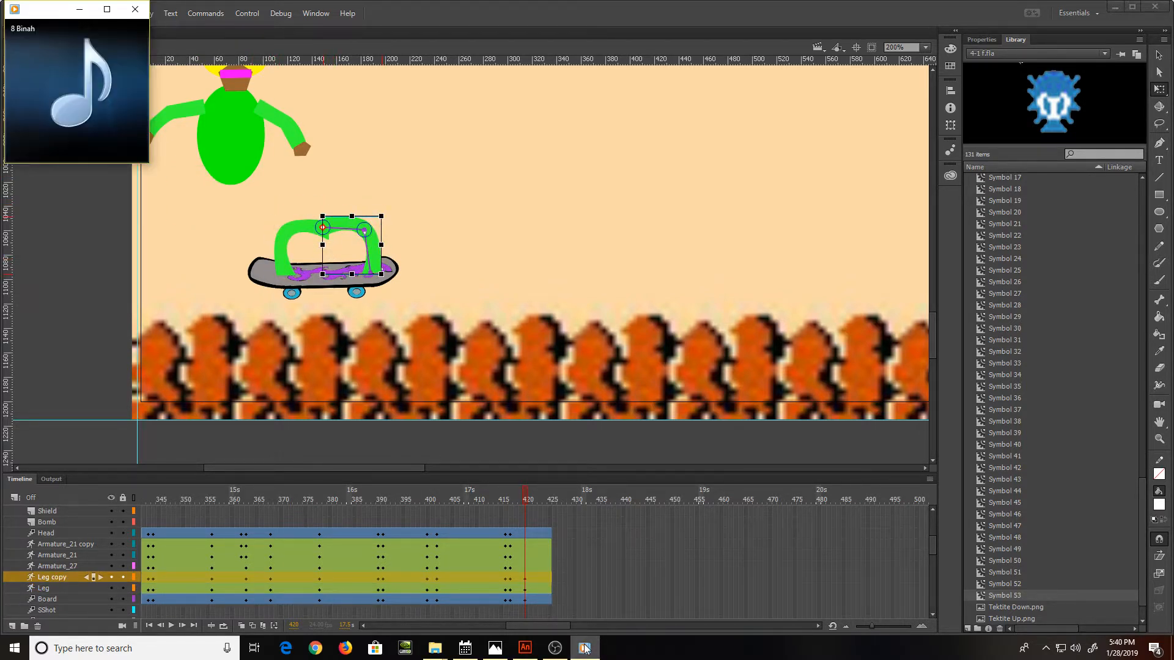
{"action": "left_click", "coordinate": [584, 649]}
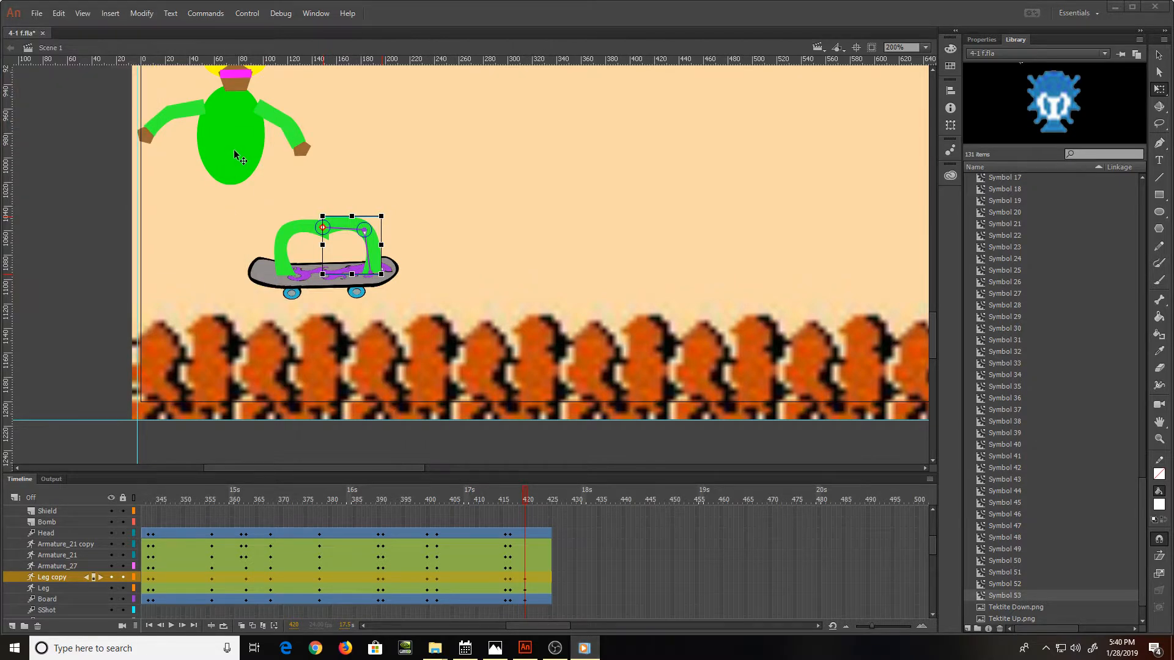
Step: At frame 420, move the green torso down onto the legs and bend it, and attach the front arm stretched straight forward
{"action": "left_click_drag", "start_coordinate": [234, 150], "coordinate": [330, 192]}
{"action": "key", "text": "q"}
{"action": "left_click_drag", "start_coordinate": [277, 124], "coordinate": [397, 175]}
{"action": "key", "text": "q"}
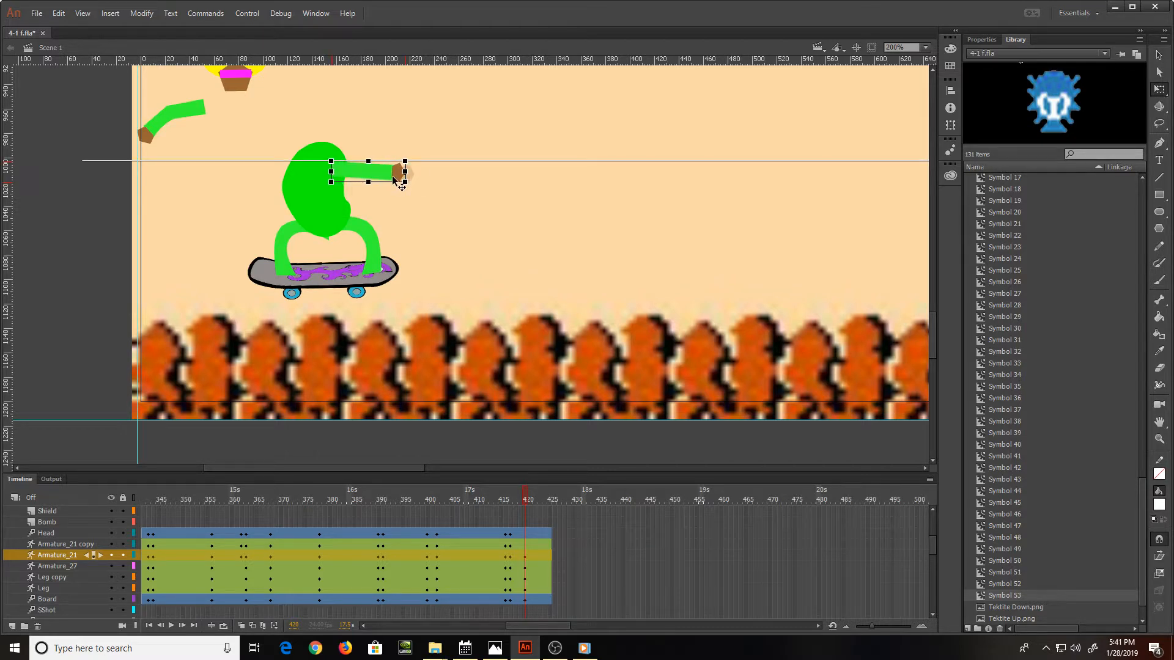
Step: At frame 420, reattach the back arm and head to the moved torso and shift the front arm slightly forward
{"action": "left_click_drag", "start_coordinate": [193, 111], "coordinate": [281, 170]}
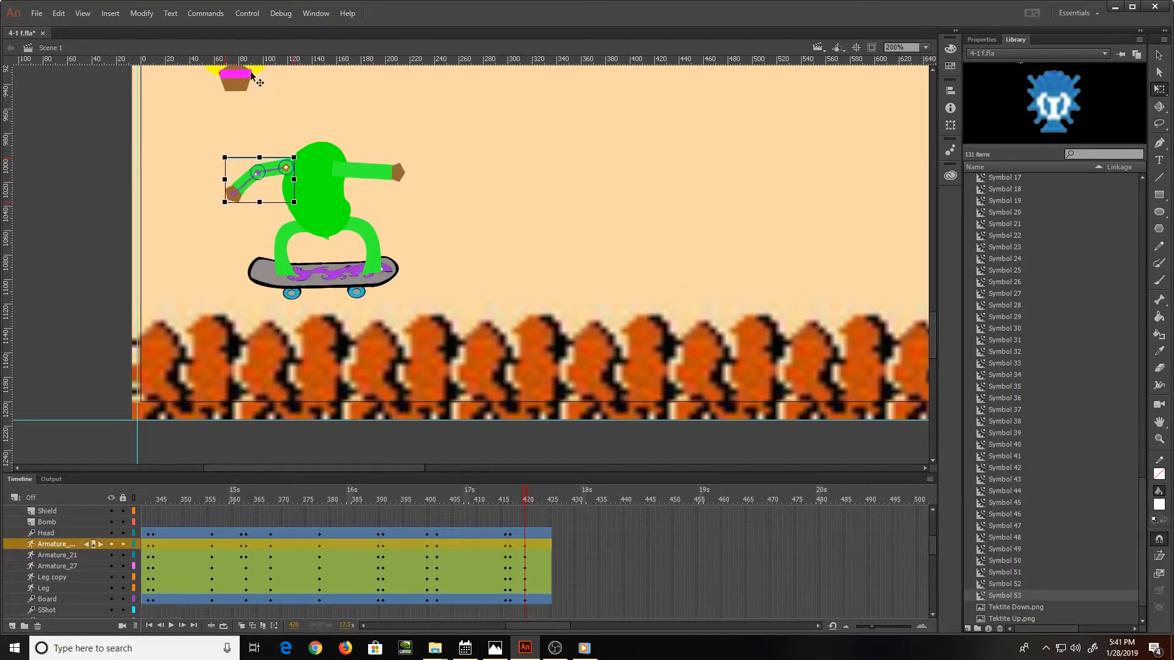
{"action": "left_click_drag", "start_coordinate": [248, 76], "coordinate": [330, 131]}
{"action": "left_click_drag", "start_coordinate": [404, 176], "coordinate": [410, 182]}
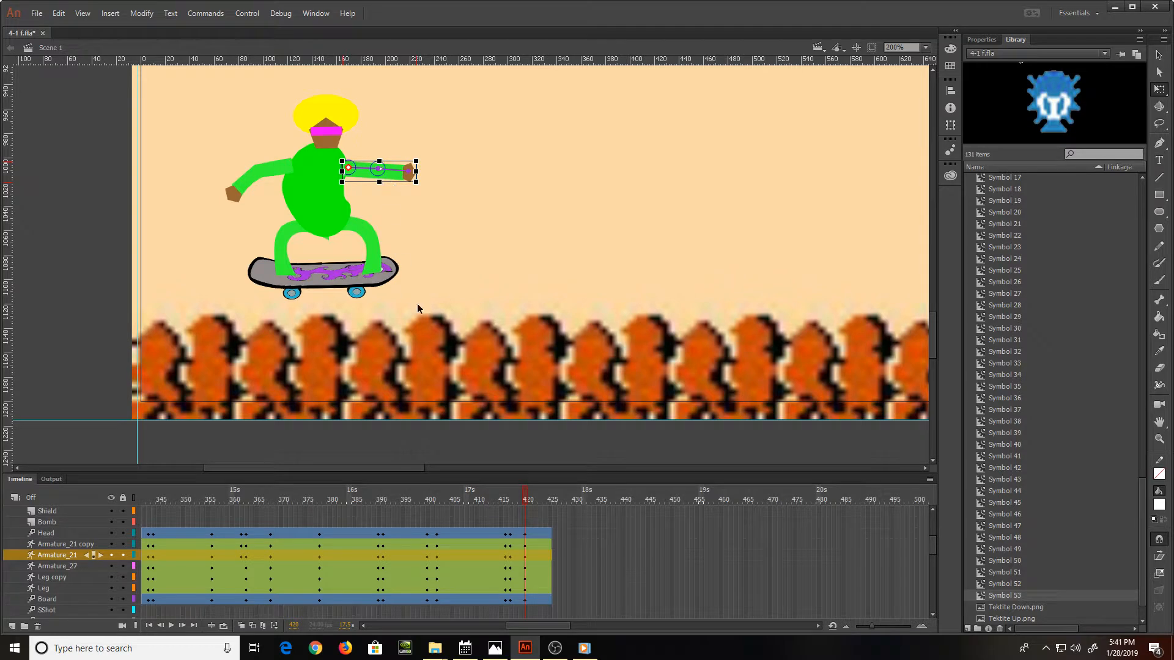
Step: Insert a keyframe at frame 420 on the Sword layer to extend its tween
{"action": "scroll", "coordinate": [498, 550], "scroll_direction": "down", "scroll_amount": 2}
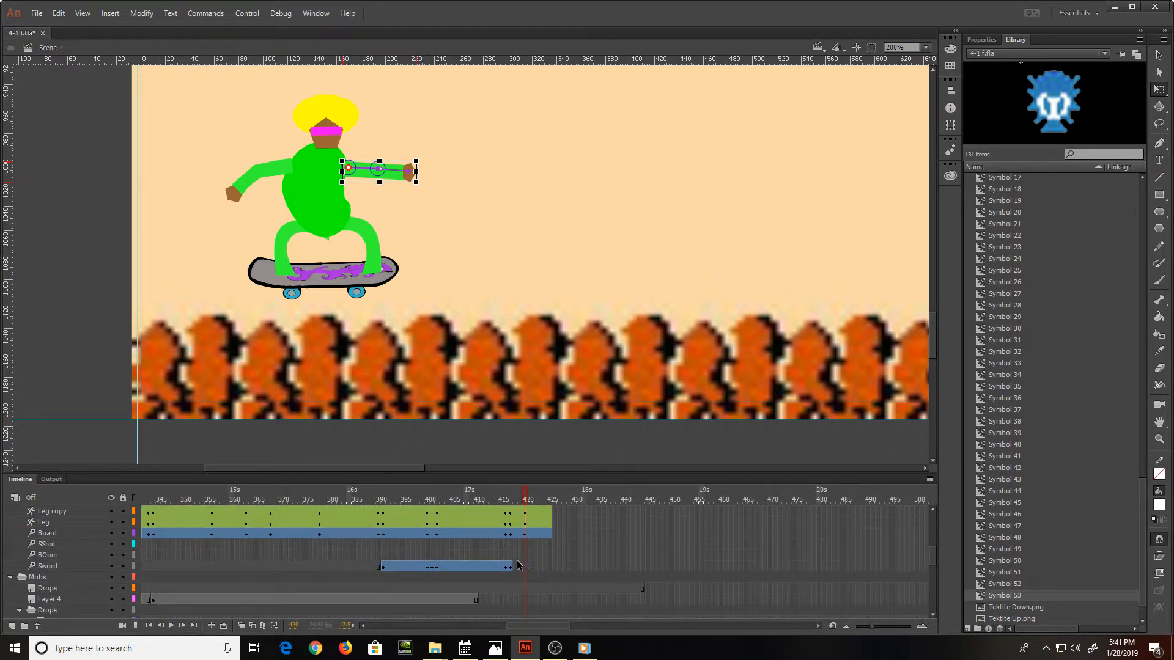
{"action": "left_click", "coordinate": [510, 555]}
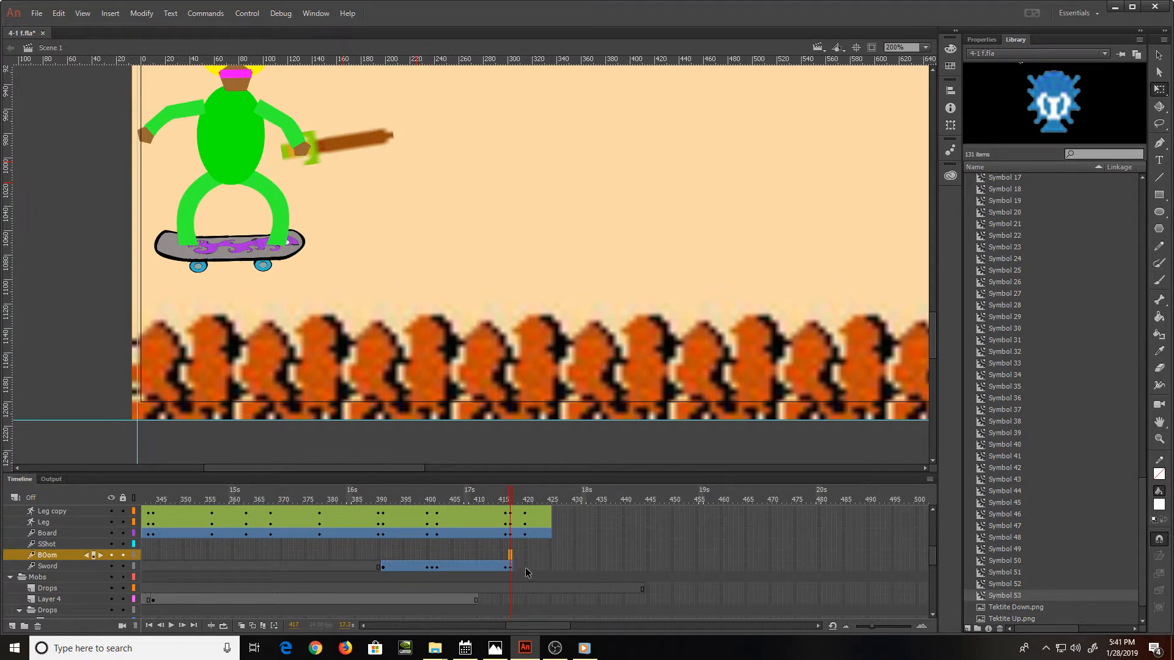
{"action": "left_click", "coordinate": [525, 566]}
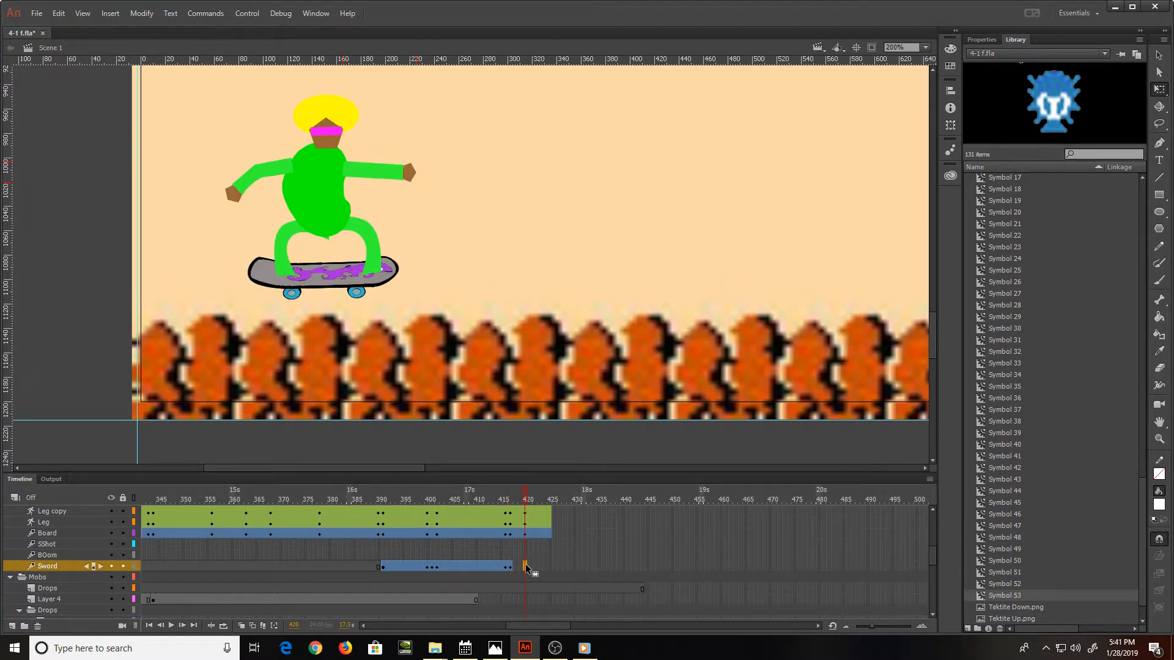
{"action": "key", "text": "F6"}
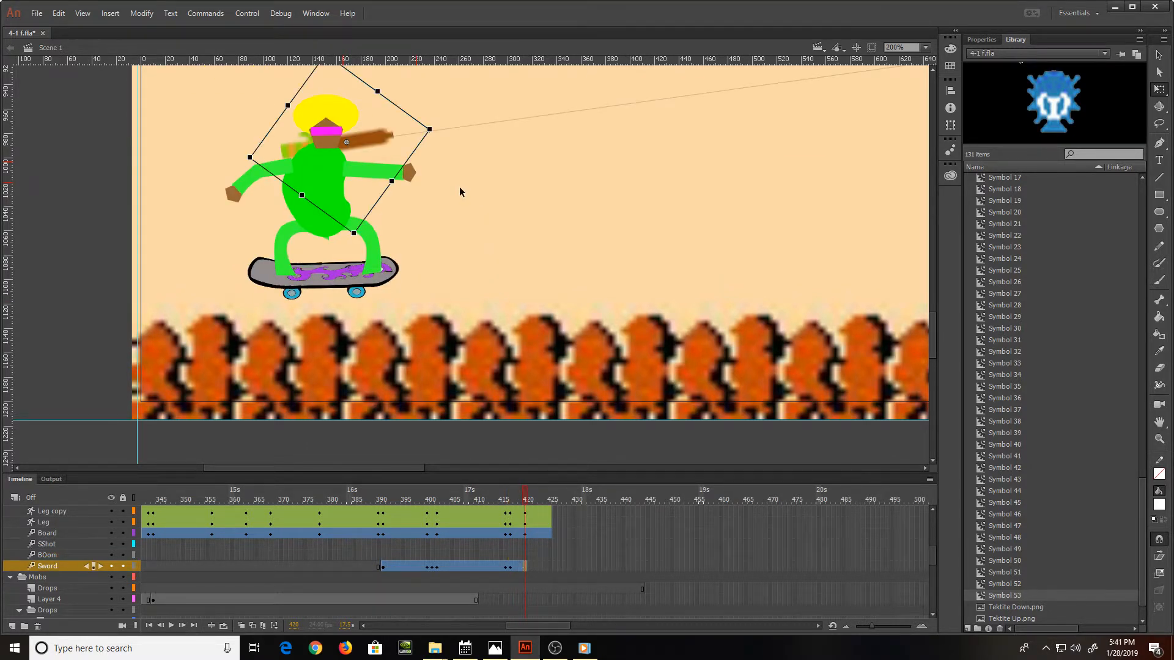
Step: At frame 420, move the sword into the skateboarder's outstretched front hand and nudge it until the grip lines up
{"action": "scroll", "coordinate": [459, 188], "scroll_direction": "up", "scroll_amount": 3}
{"action": "left_click_drag", "start_coordinate": [394, 250], "coordinate": [475, 294]}
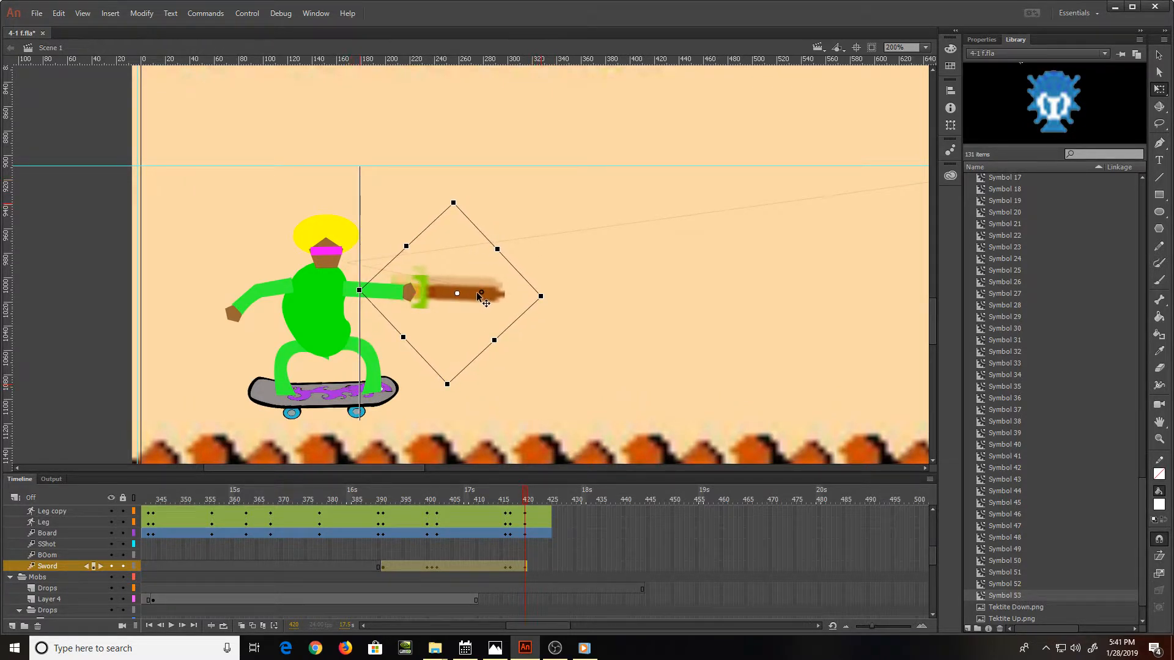
{"action": "key", "text": "Left"}
{"action": "key", "text": "Left"}
{"action": "key", "text": "Left"}
{"action": "key", "text": "Down"}
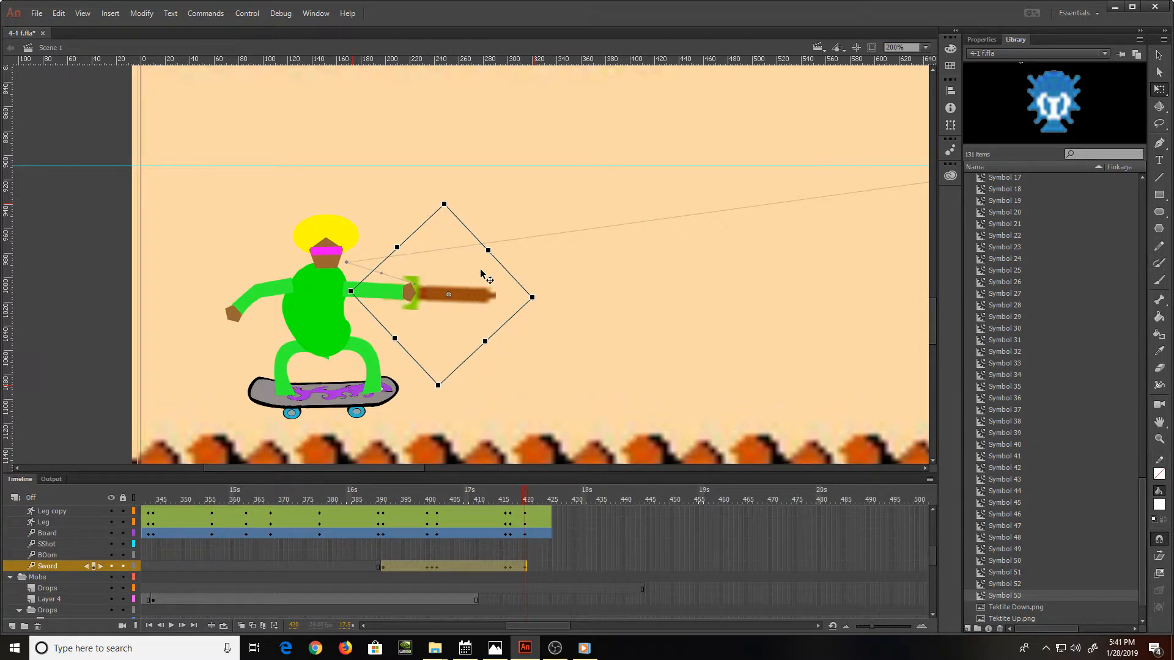
{"action": "key", "text": "Right"}
{"action": "key", "text": "Right"}
{"action": "key", "text": "Right"}
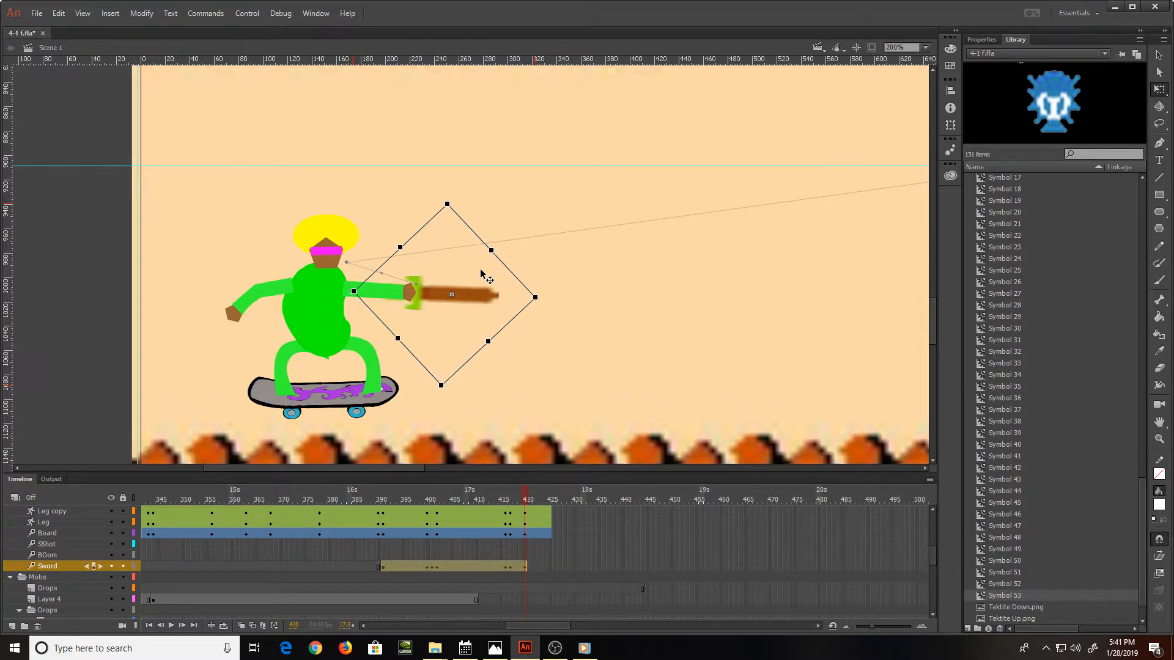
{"action": "key", "text": "Left"}
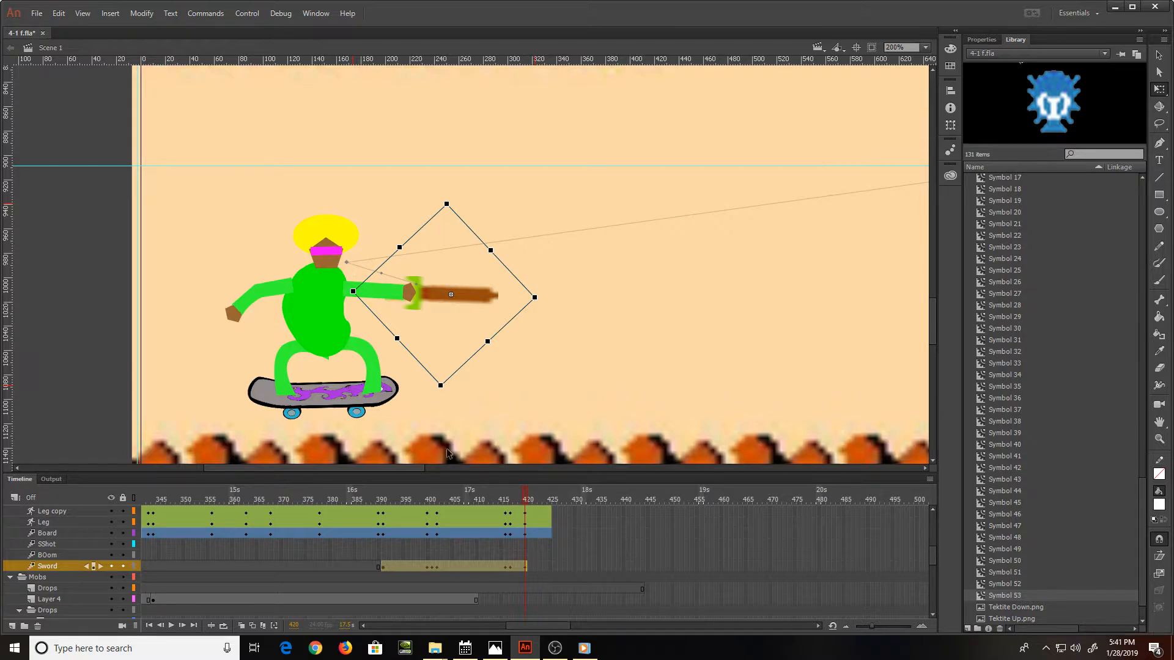
Step: Insert a keyframe at frame 420 on the SShot layer
{"action": "left_click", "coordinate": [523, 543]}
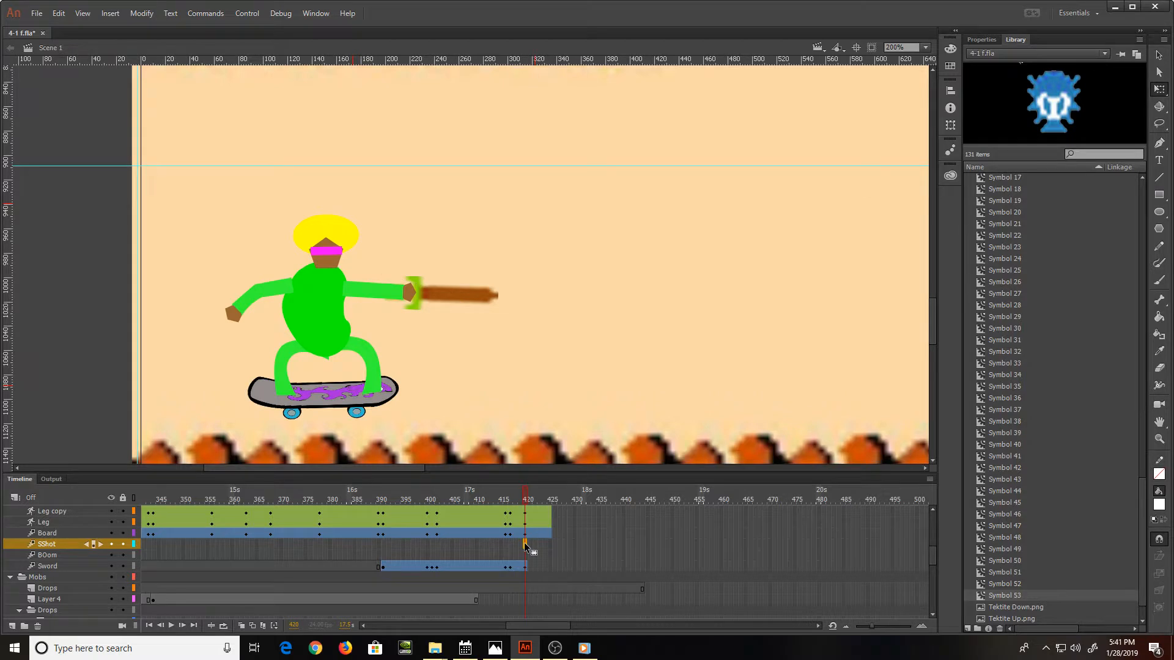
{"action": "key", "text": "F6"}
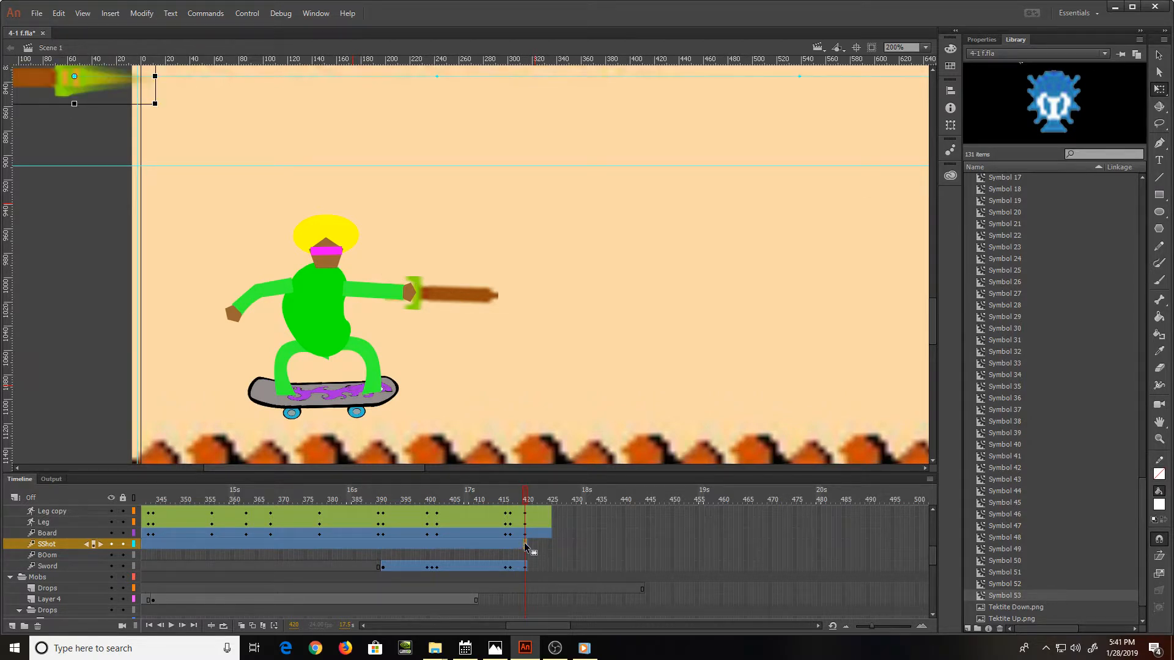
Step: Try clearing the SShot layer's tween frames from frame 331 to just before the keyframe at frame 420
{"action": "left_click_drag", "start_coordinate": [516, 546], "coordinate": [234, 540]}
{"action": "left_click", "coordinate": [518, 553]}
{"action": "left_click", "coordinate": [233, 540]}
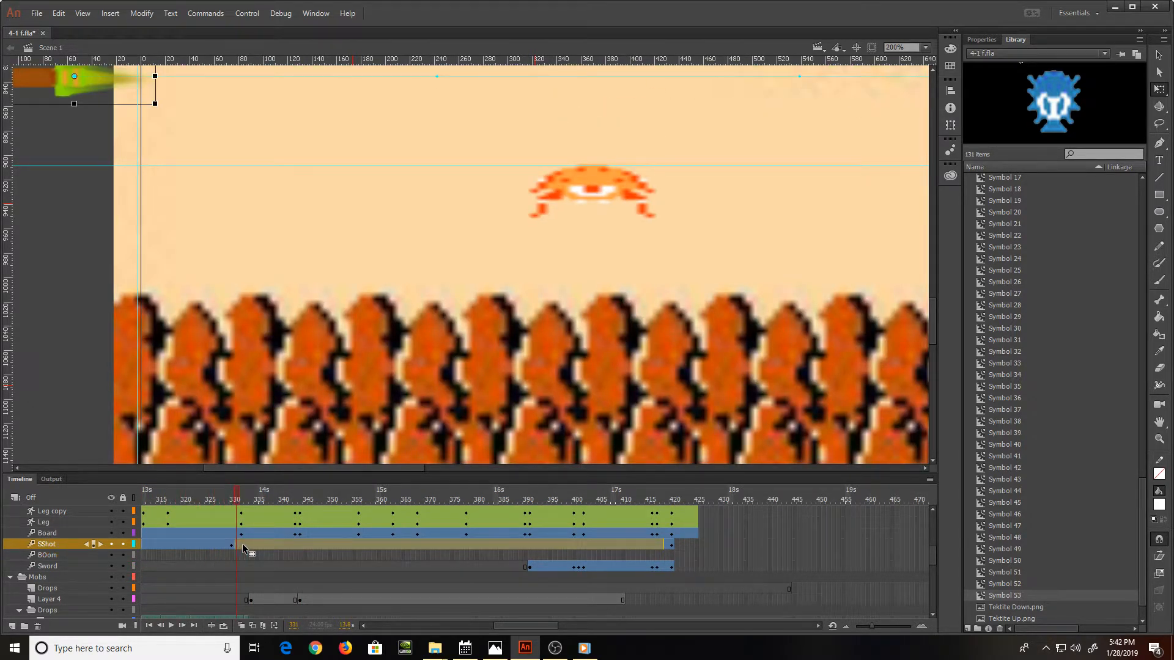
{"action": "right_click", "coordinate": [242, 544]}
{"action": "left_click", "coordinate": [300, 389]}
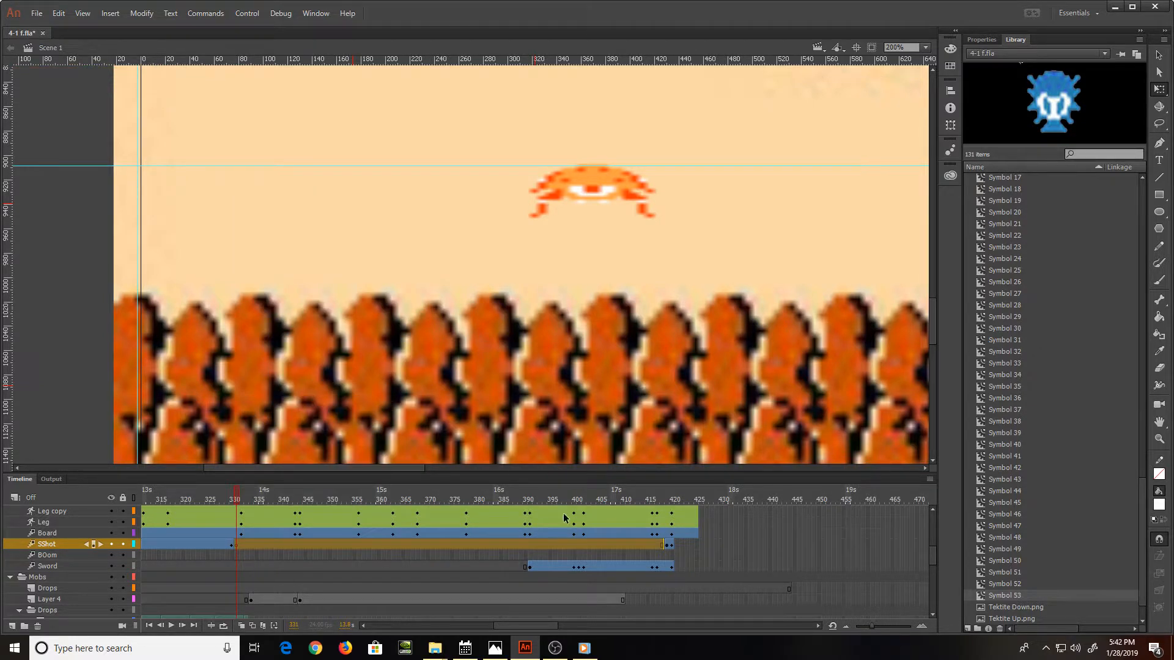
Step: Clear all SShot frames from frame 331 through frame 419, and select the keyframe at frame 420
{"action": "left_click", "coordinate": [664, 554]}
{"action": "left_click_drag", "start_coordinate": [668, 548], "coordinate": [242, 544]}
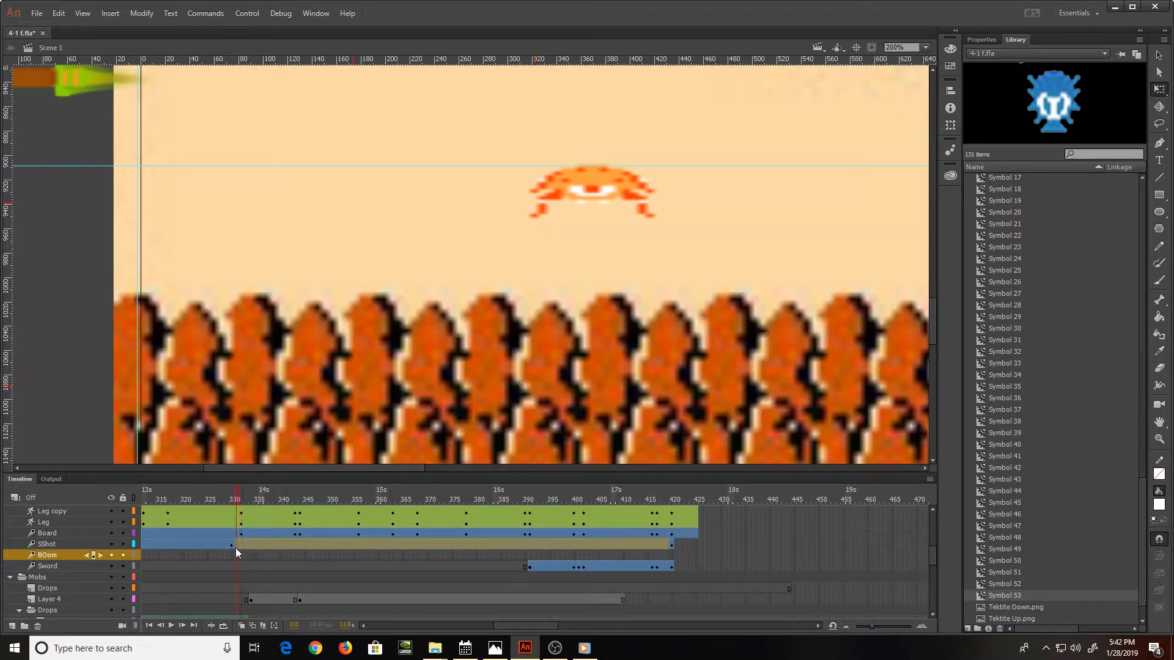
{"action": "left_click", "coordinate": [234, 546]}
{"action": "right_click", "coordinate": [255, 541]}
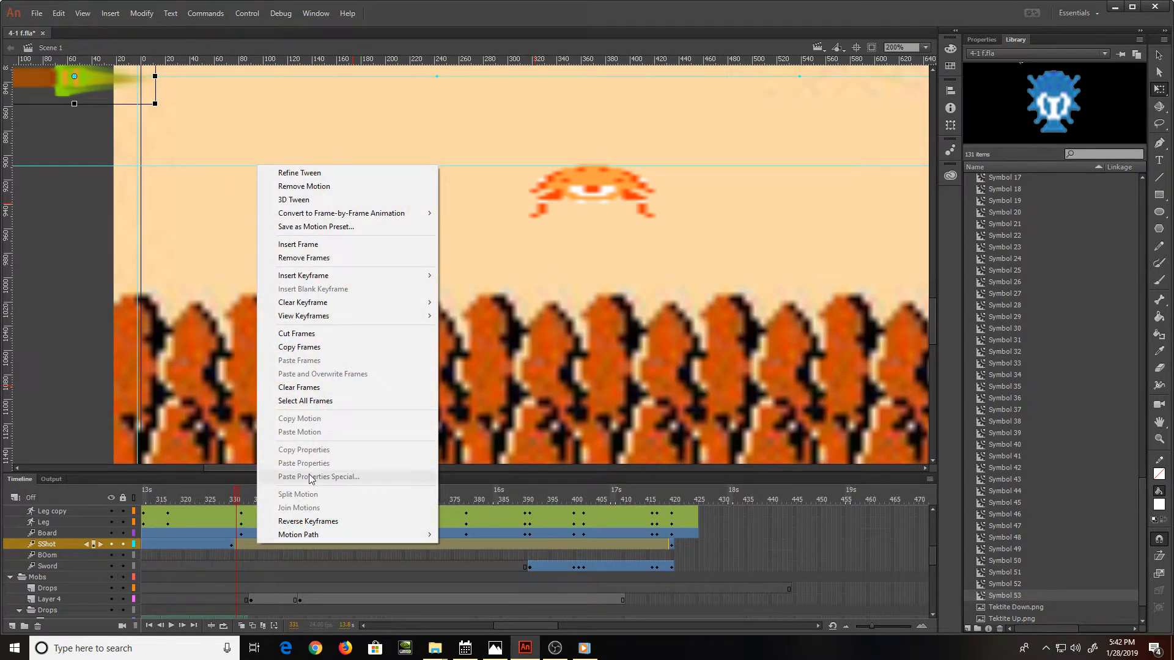
{"action": "left_click", "coordinate": [314, 386]}
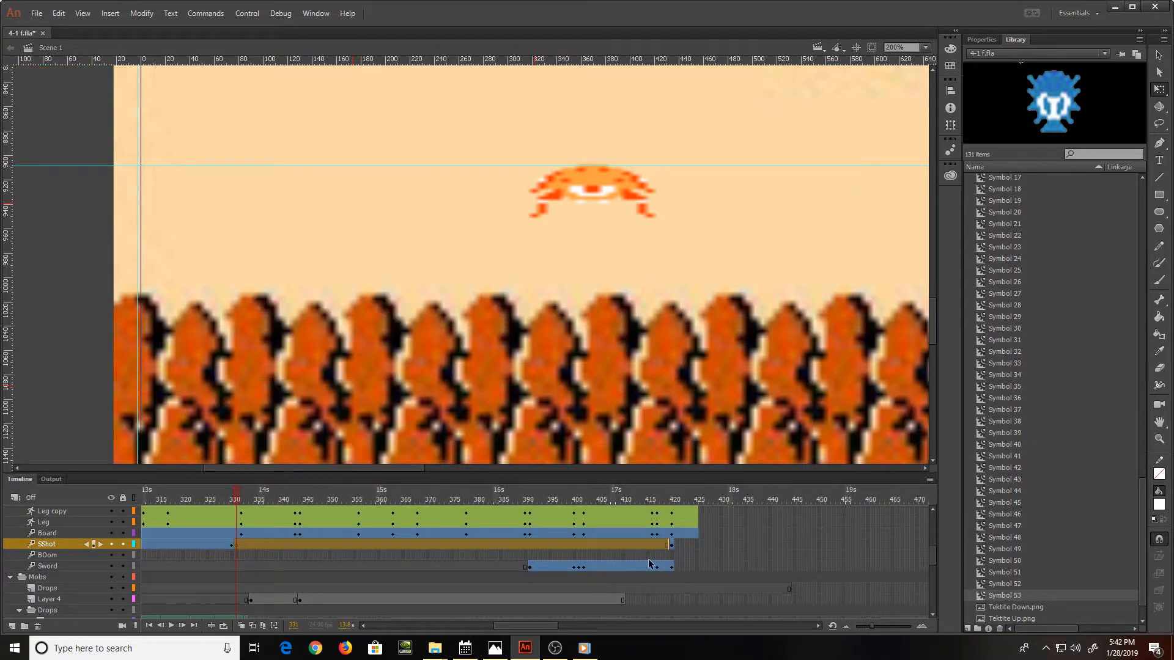
{"action": "left_click", "coordinate": [671, 544]}
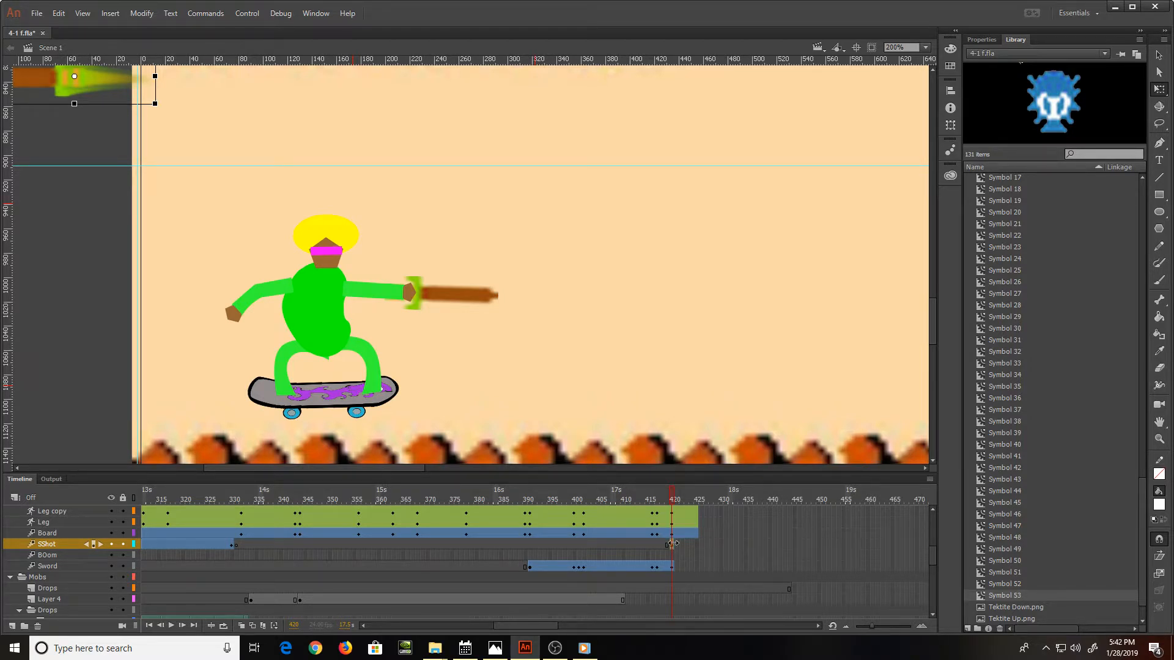
Step: Undo the recent clearing of the SShot layer's frames between frame 331 and the keyframe at frame 420
{"action": "scroll", "coordinate": [671, 542], "scroll_direction": "up", "scroll_amount": 2}
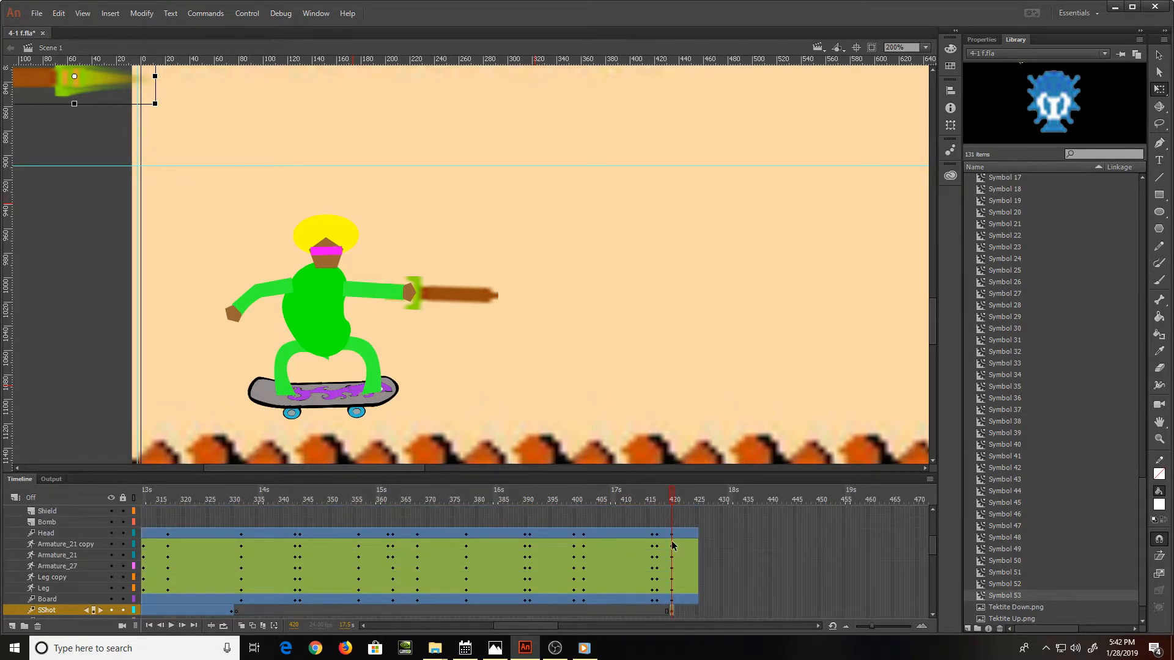
{"action": "scroll", "coordinate": [672, 544], "scroll_direction": "down", "scroll_amount": 1}
{"action": "mouse_move", "coordinate": [668, 497]}
{"action": "left_mouse_down"}
{"action": "mouse_move", "coordinate": [641, 487]}
{"action": "mouse_move", "coordinate": [656, 491]}
{"action": "left_mouse_up"}
{"action": "key", "text": "ctrl+z"}
{"action": "key", "text": "ctrl+z"}
{"action": "key", "text": "ctrl+z"}
{"action": "key", "text": "ctrl+z"}
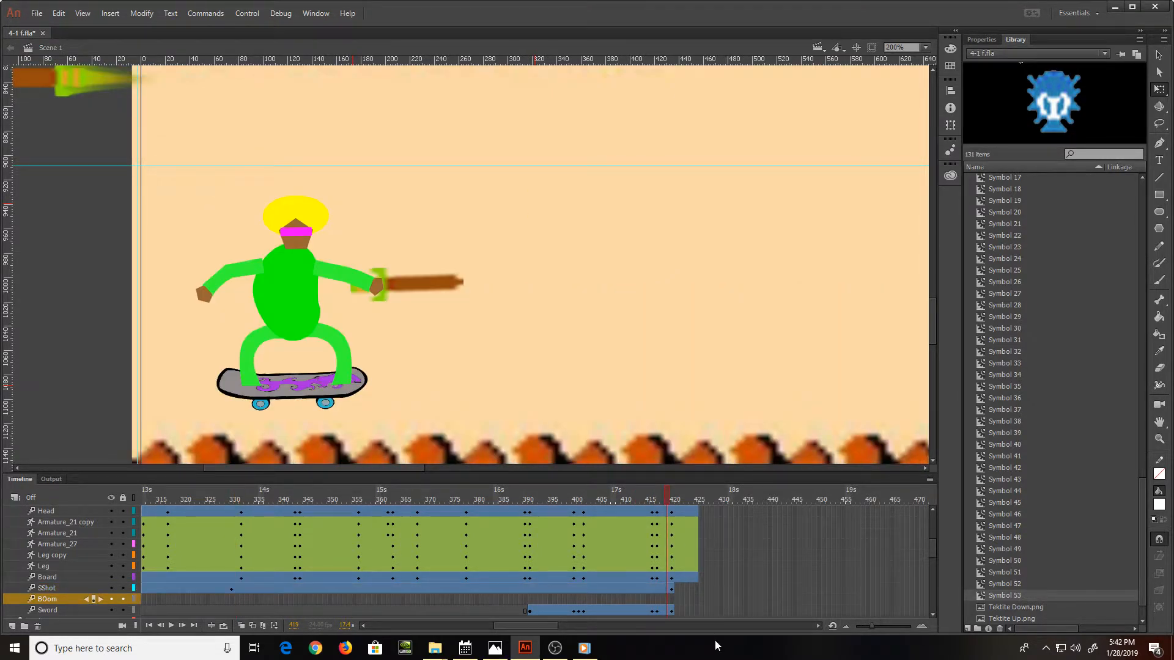
Step: Play back from frame 404 and step through frames 415 to 421 to examine the hero's entrance and sword motion
{"action": "left_click_drag", "start_coordinate": [663, 487], "coordinate": [594, 495]}
{"action": "key", "text": "ctrl+minus"}
{"action": "key", "text": "ctrl+minus"}
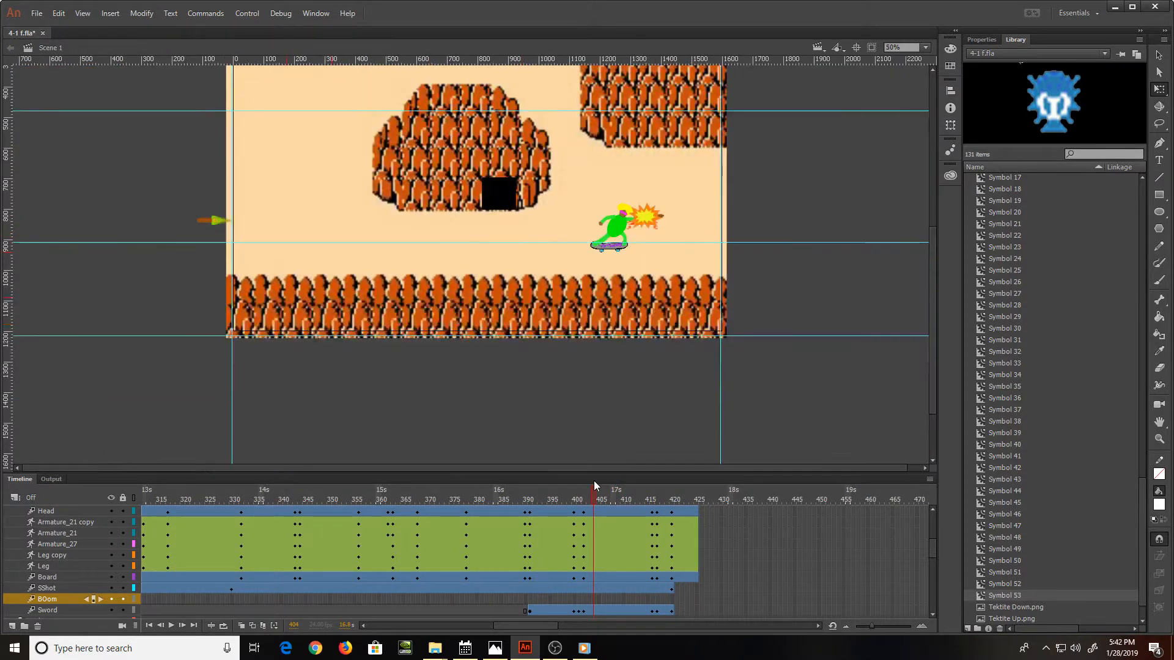
{"action": "key", "text": "Return"}
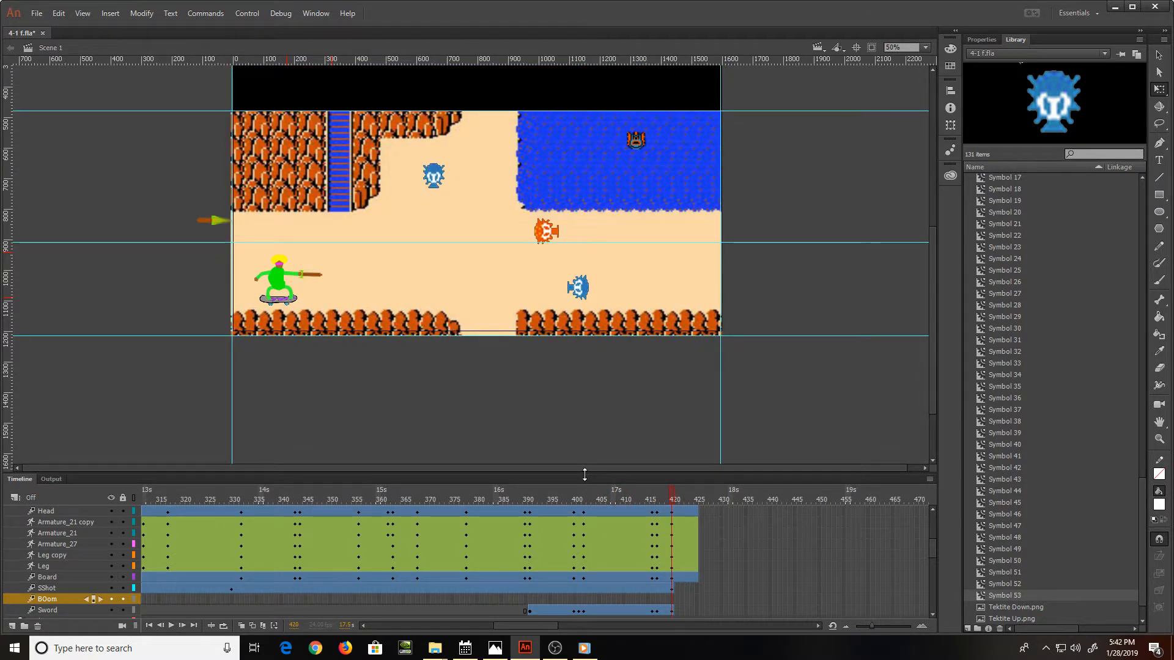
{"action": "key", "text": "comma"}
{"action": "key", "text": "comma"}
{"action": "key", "text": "comma"}
{"action": "key", "text": "comma"}
{"action": "key", "text": "comma"}
{"action": "key", "text": "comma"}
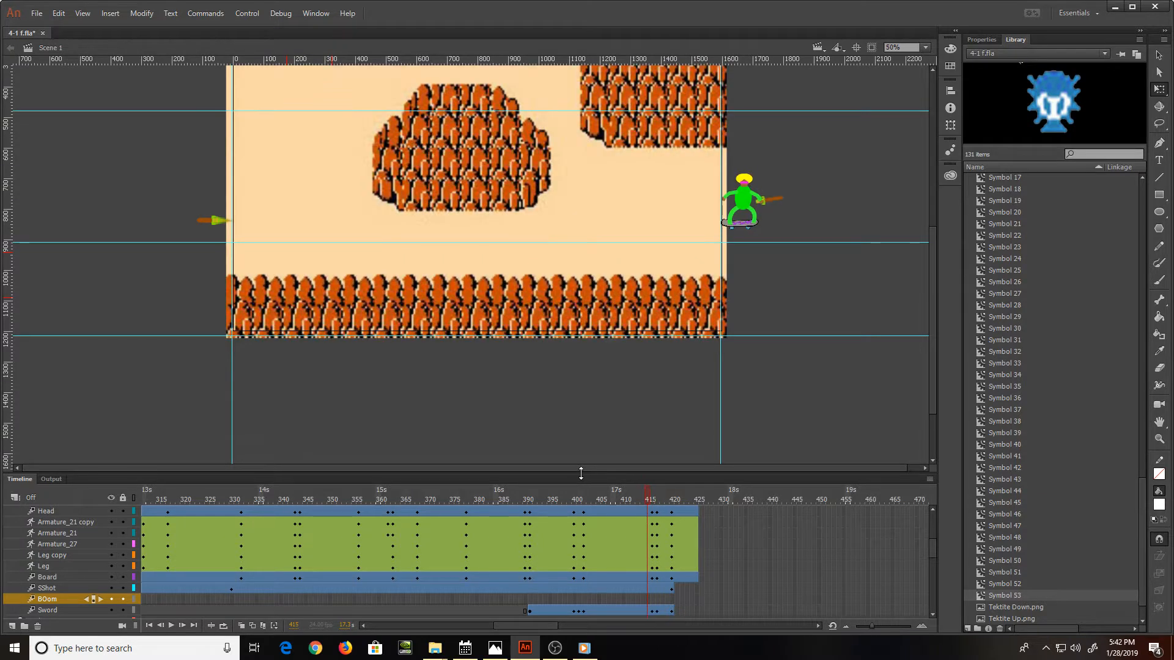
{"action": "key", "text": "period"}
{"action": "key", "text": "period"}
{"action": "key", "text": "period"}
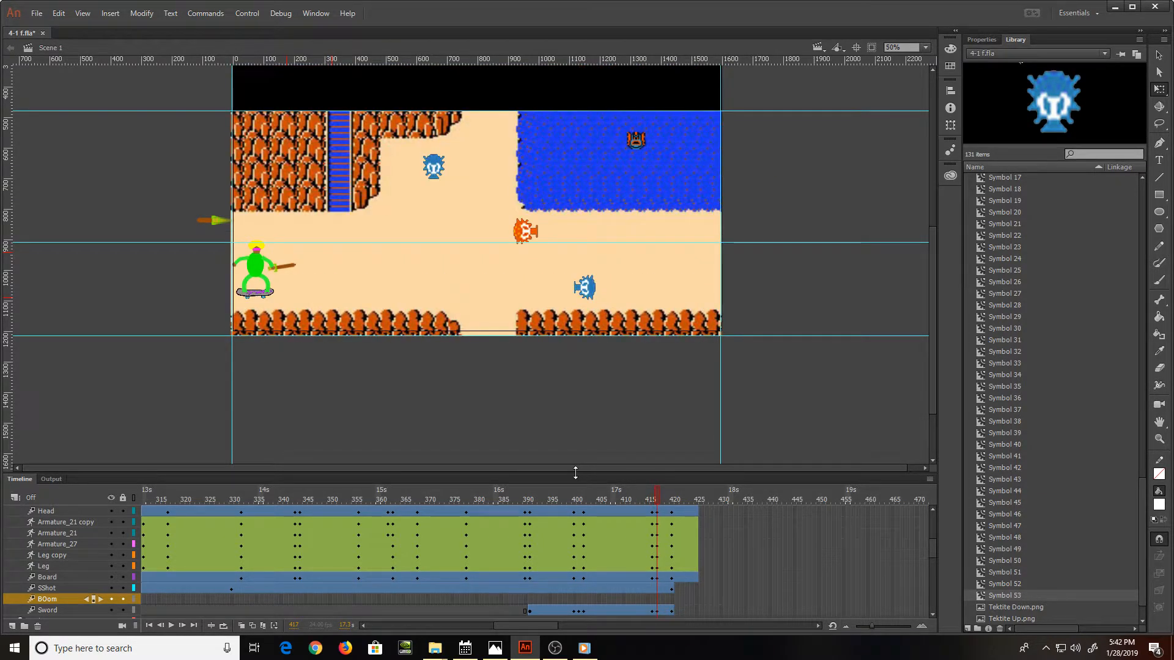
{"action": "key", "text": "period"}
{"action": "key", "text": "period"}
{"action": "key", "text": "period"}
{"action": "key", "text": "period"}
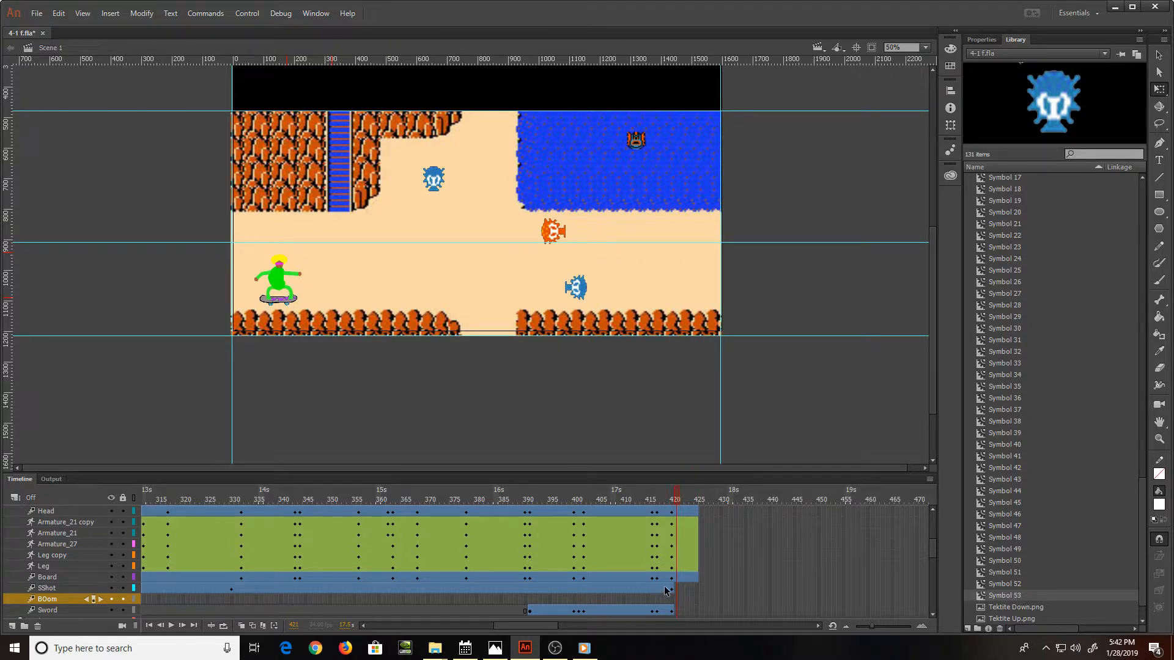
Step: Clear the SShot layer's frames from frame 331 up to the keyframe at frame 420, and select that keyframe
{"action": "left_click_drag", "start_coordinate": [666, 590], "coordinate": [241, 588]}
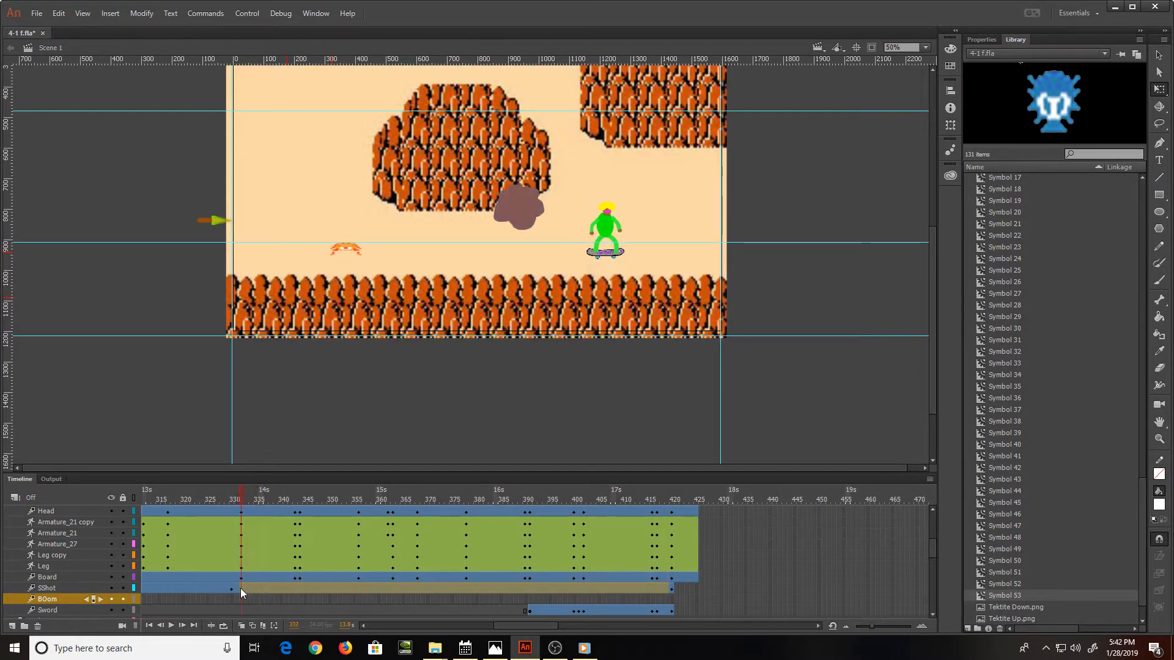
{"action": "left_click", "coordinate": [238, 589]}
{"action": "right_click", "coordinate": [248, 588]}
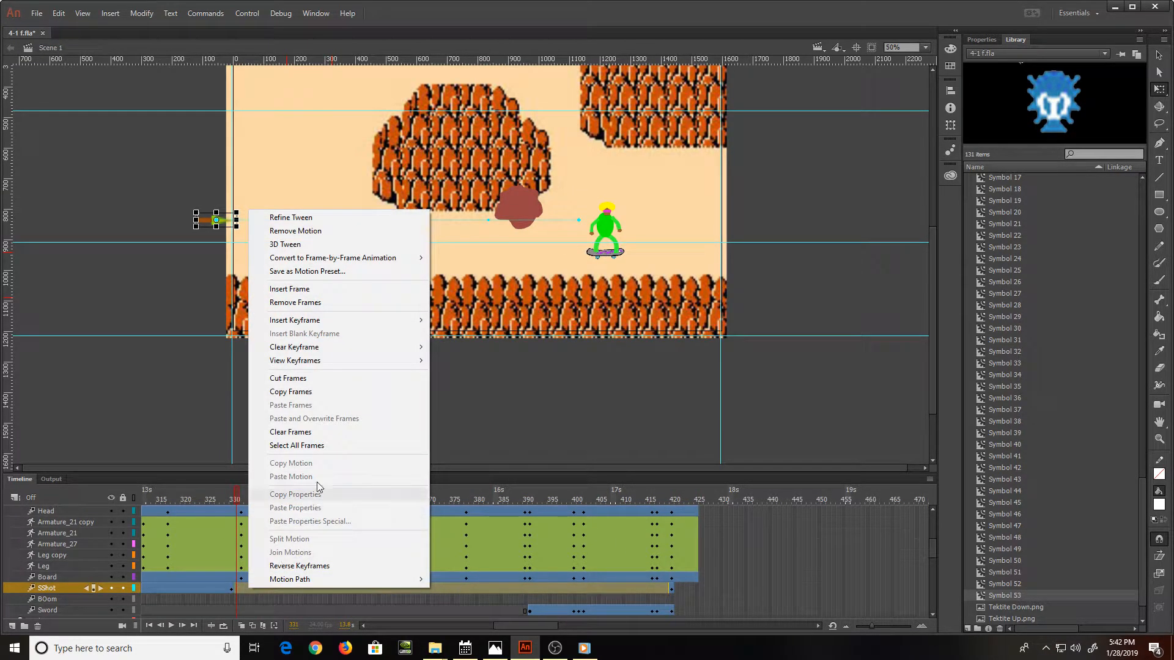
{"action": "left_click", "coordinate": [324, 432]}
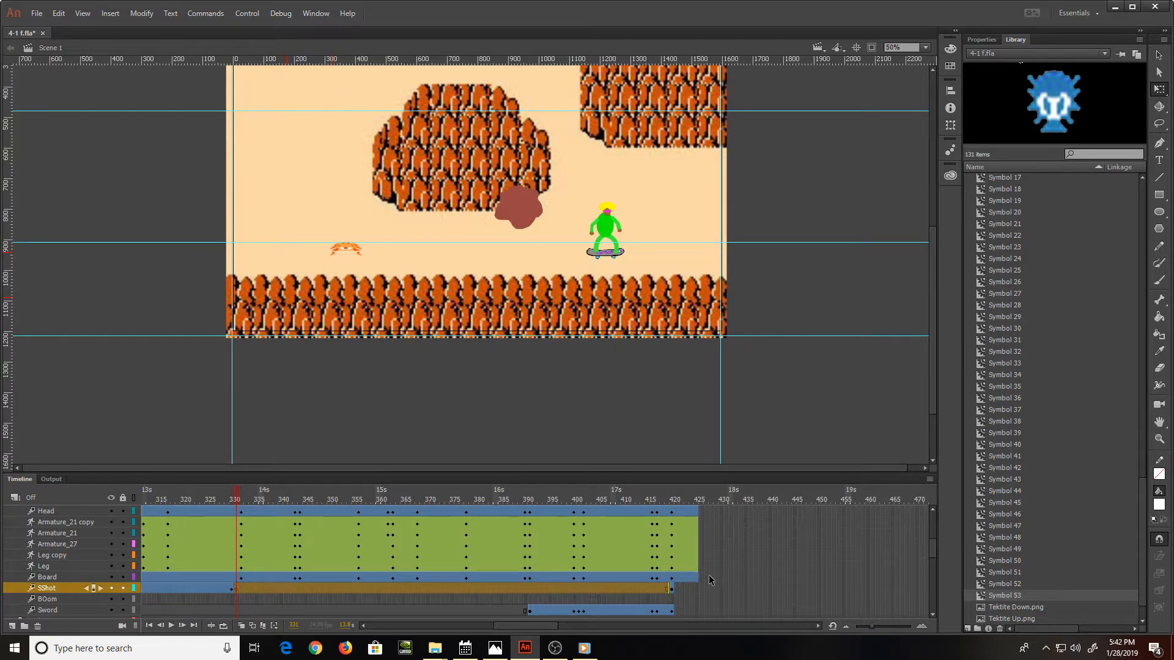
{"action": "left_click", "coordinate": [672, 588]}
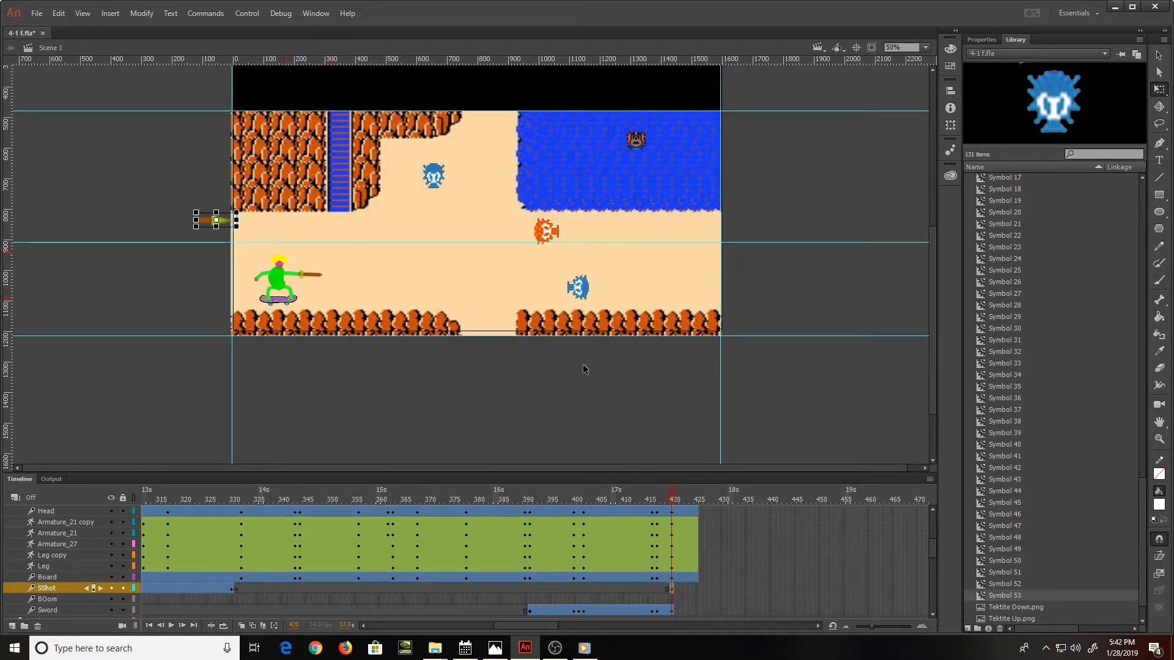
Step: At frame 420, rotate the sword shot half a turn and place it over the sword in the hero's outstretched hand
{"action": "key", "text": "ctrl+="}
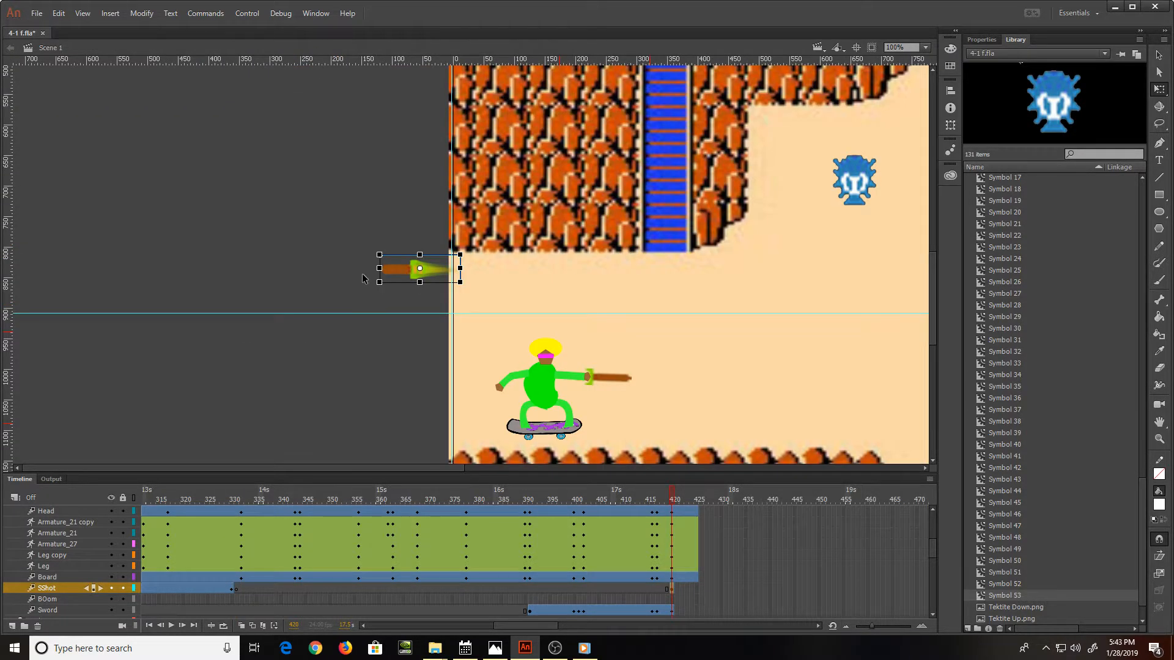
{"action": "left_click_drag", "start_coordinate": [396, 270], "coordinate": [639, 380]}
{"action": "key", "text": "ctrl+="}
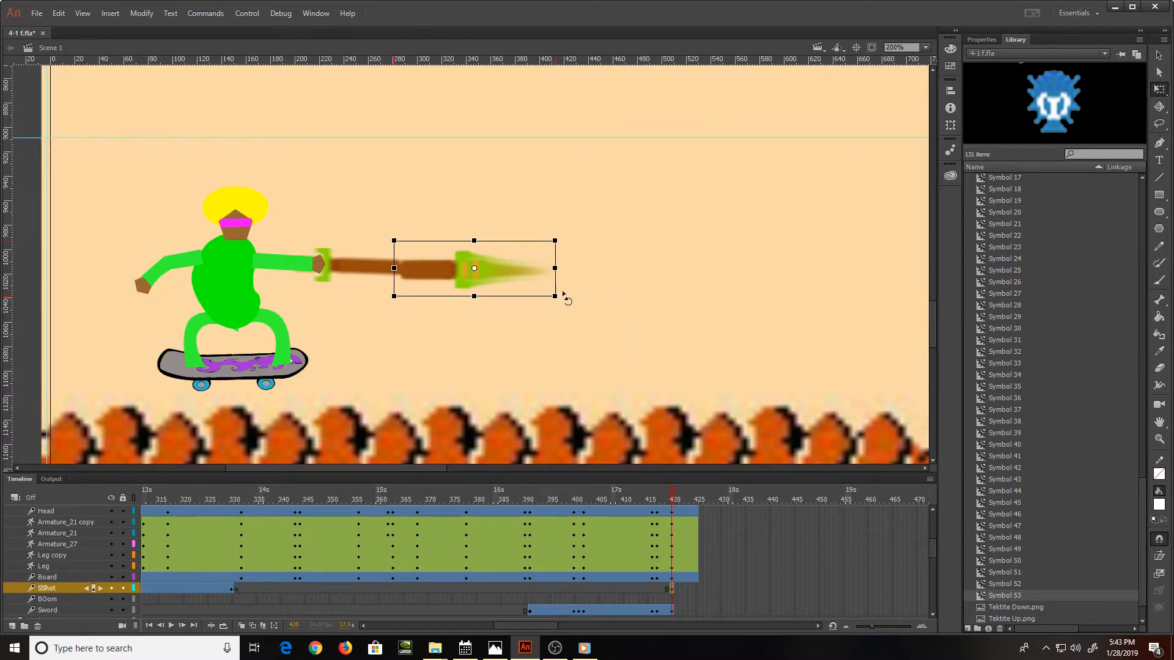
{"action": "left_click_drag", "start_coordinate": [563, 295], "coordinate": [404, 248]}
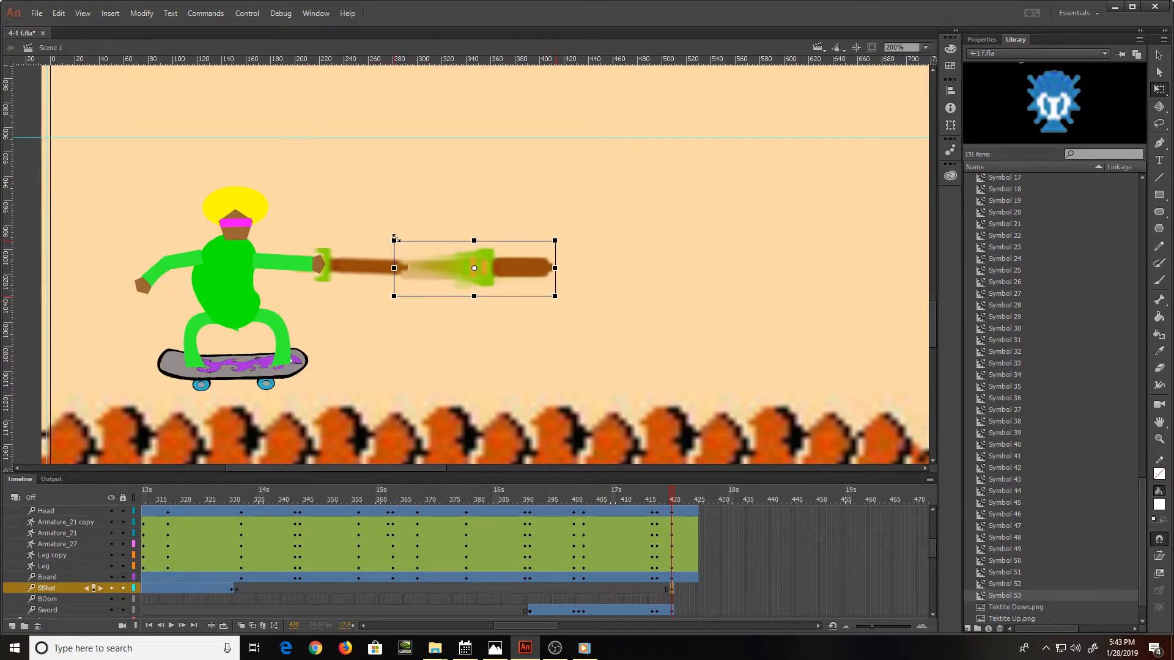
{"action": "left_click_drag", "start_coordinate": [518, 266], "coordinate": [370, 264]}
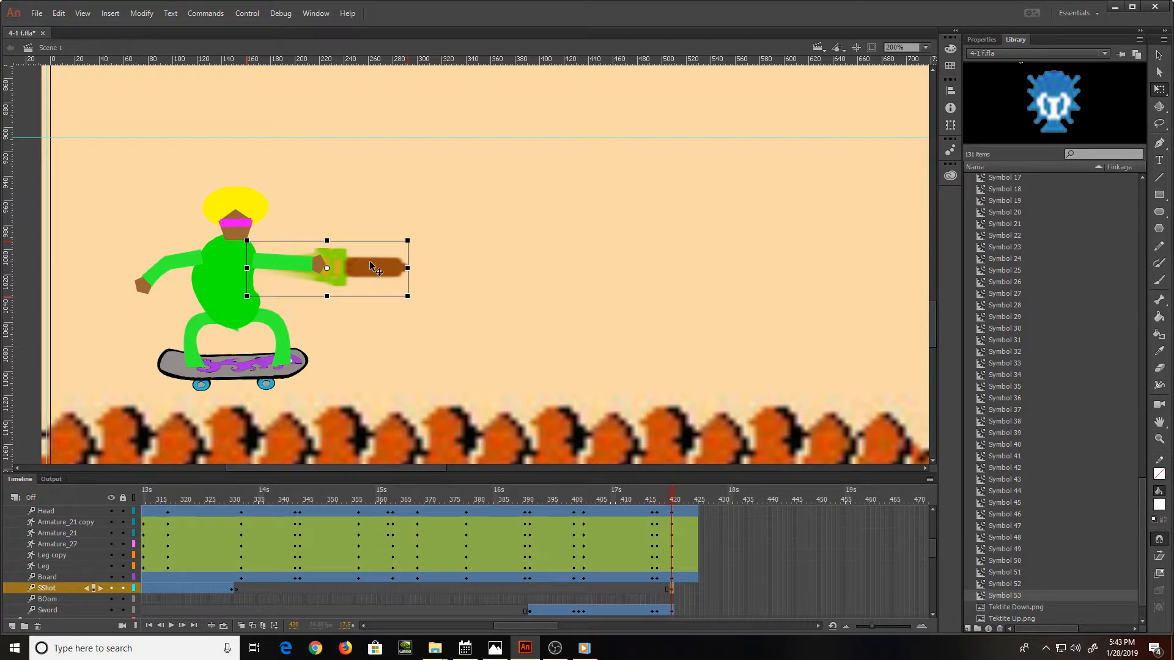
Step: Extend the SShot layer to frame 440 and move the sword shot there across the path, just past the lower blue enemy
{"action": "key", "text": "ctrl+minus"}
{"action": "key", "text": "ctrl+minus"}
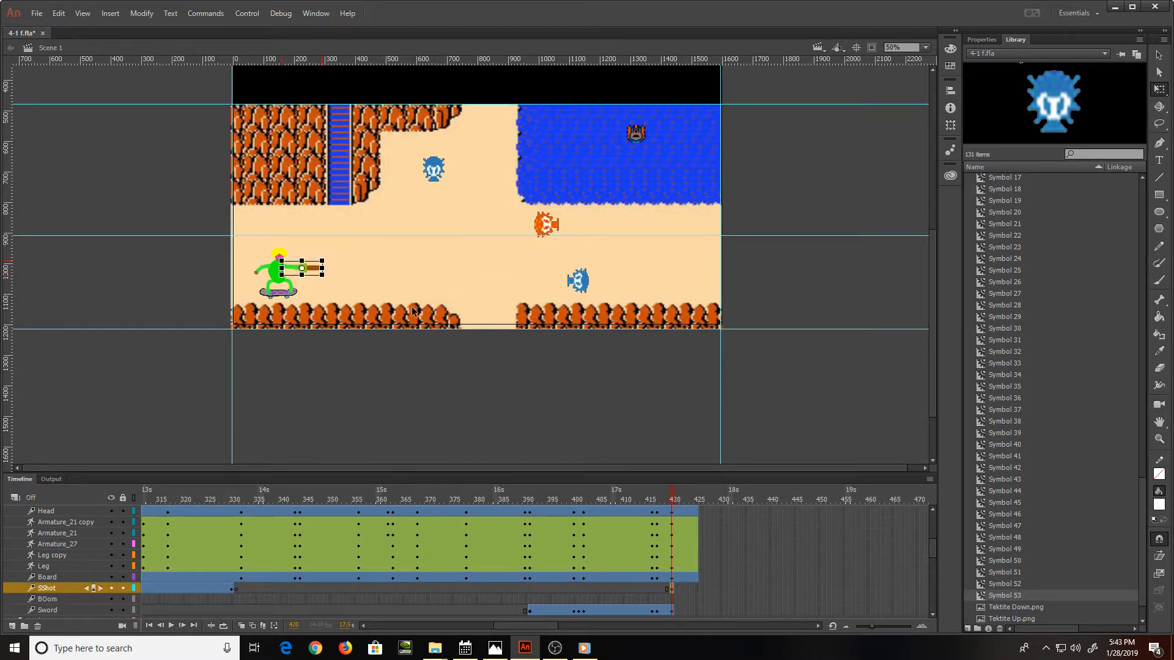
{"action": "left_click", "coordinate": [768, 588]}
{"action": "key", "text": "F5"}
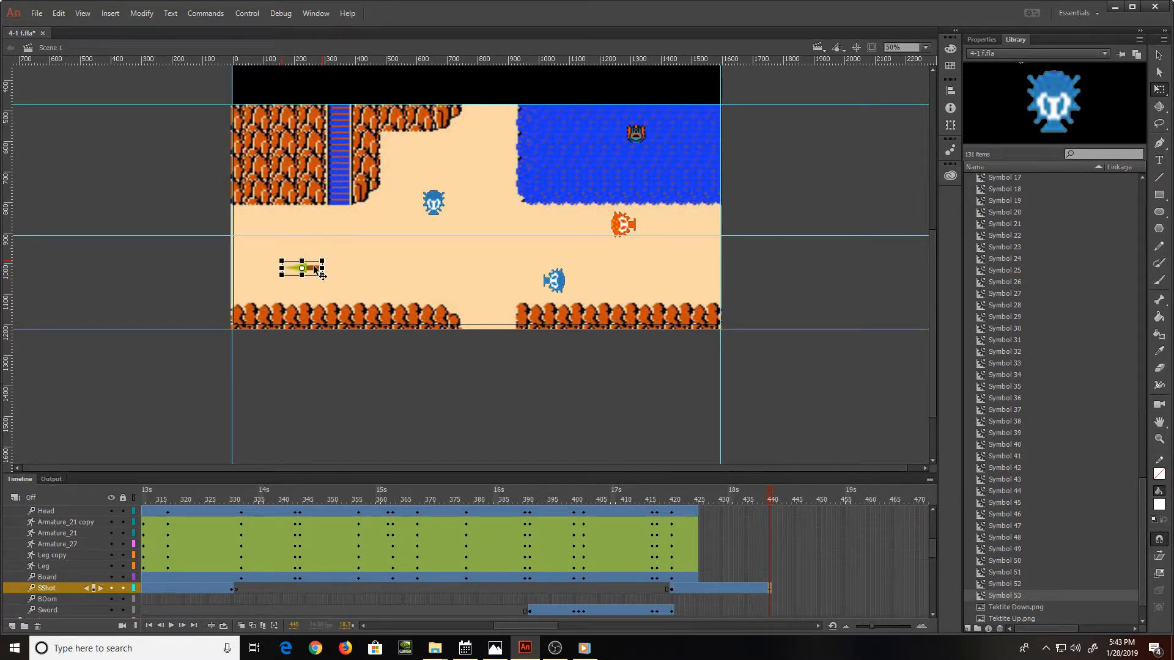
{"action": "left_click_drag", "start_coordinate": [315, 264], "coordinate": [330, 263]}
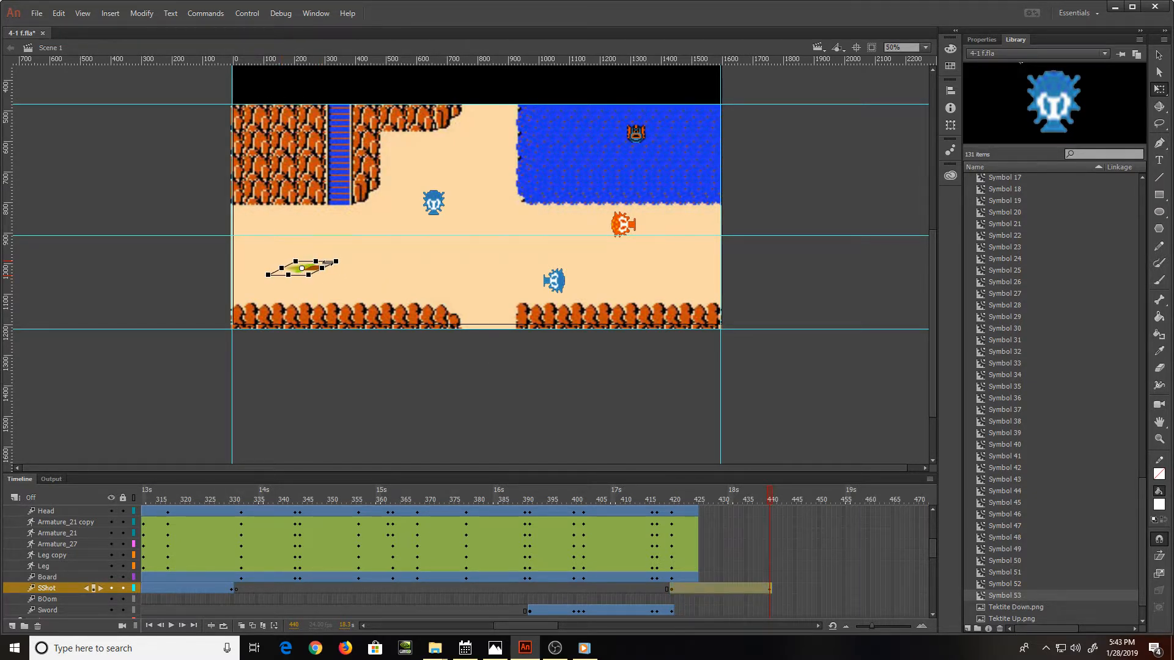
{"action": "key", "text": "ctrl+z"}
{"action": "left_click_drag", "start_coordinate": [324, 270], "coordinate": [605, 283]}
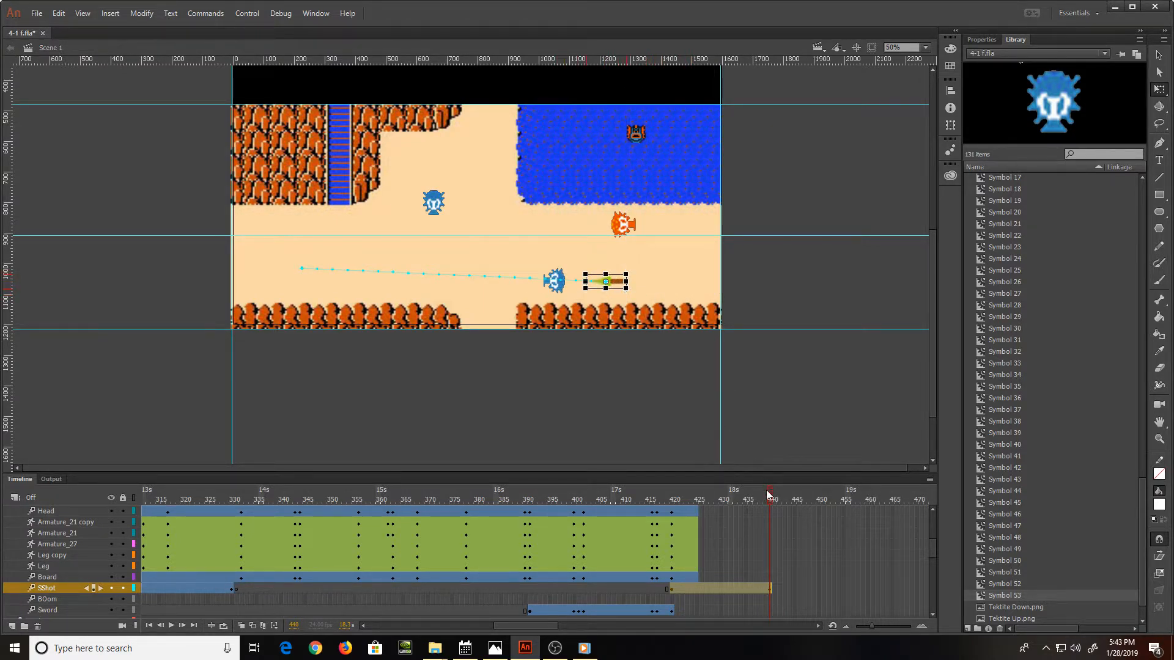
Step: Move the sword shot's end position at frame 440 farther right toward the scene's edge, and save the document
{"action": "left_click_drag", "start_coordinate": [769, 495], "coordinate": [637, 499]}
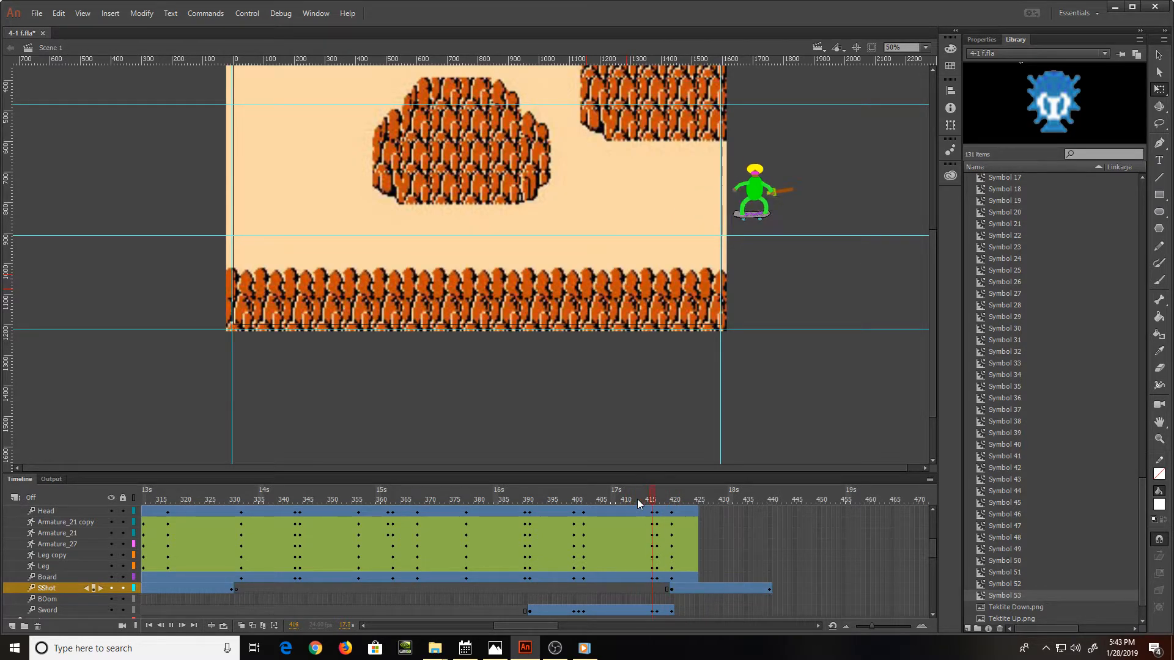
{"action": "key", "text": "Return"}
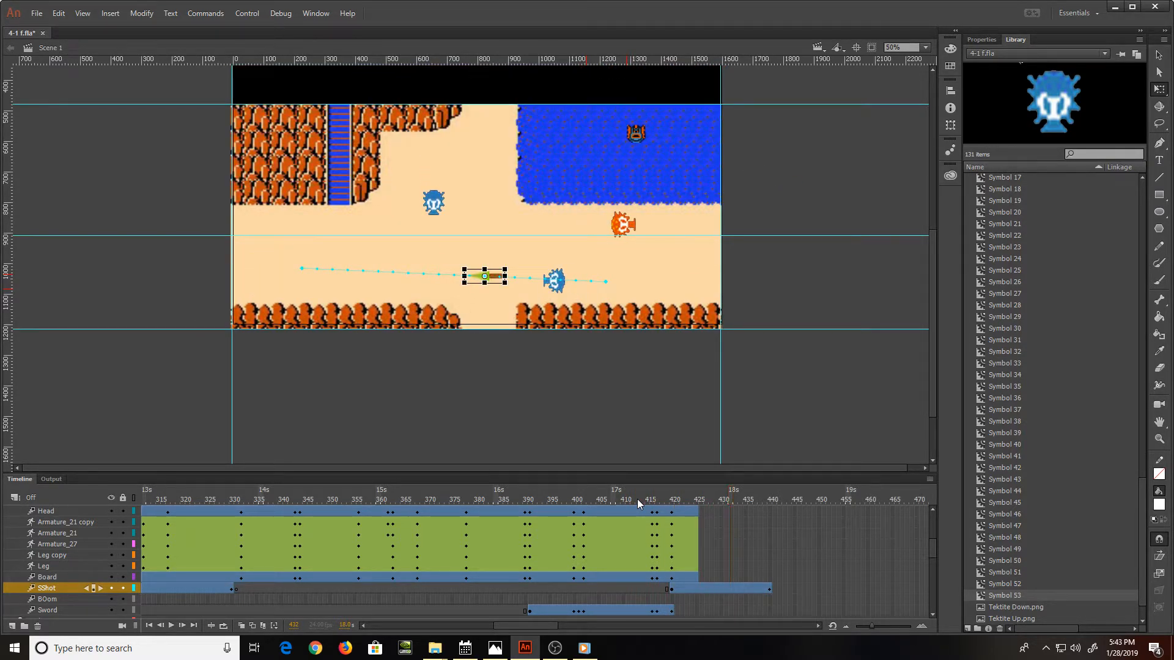
{"action": "key", "text": "period"}
{"action": "key", "text": "period"}
{"action": "key", "text": "period"}
{"action": "key", "text": "period"}
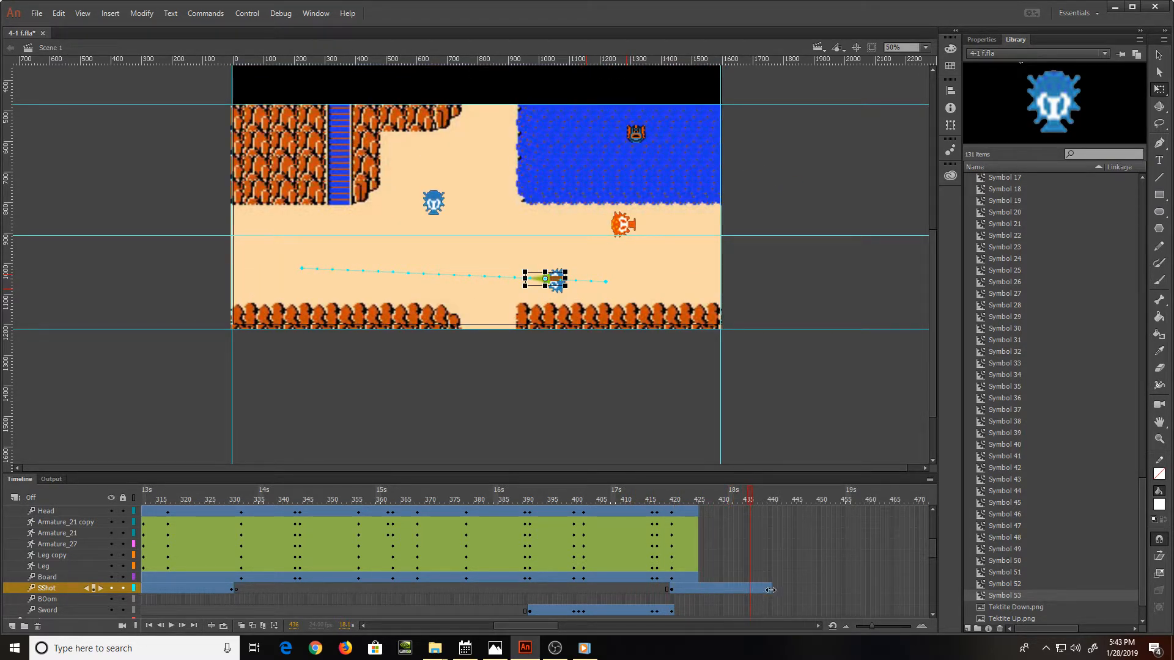
{"action": "left_click", "coordinate": [770, 590]}
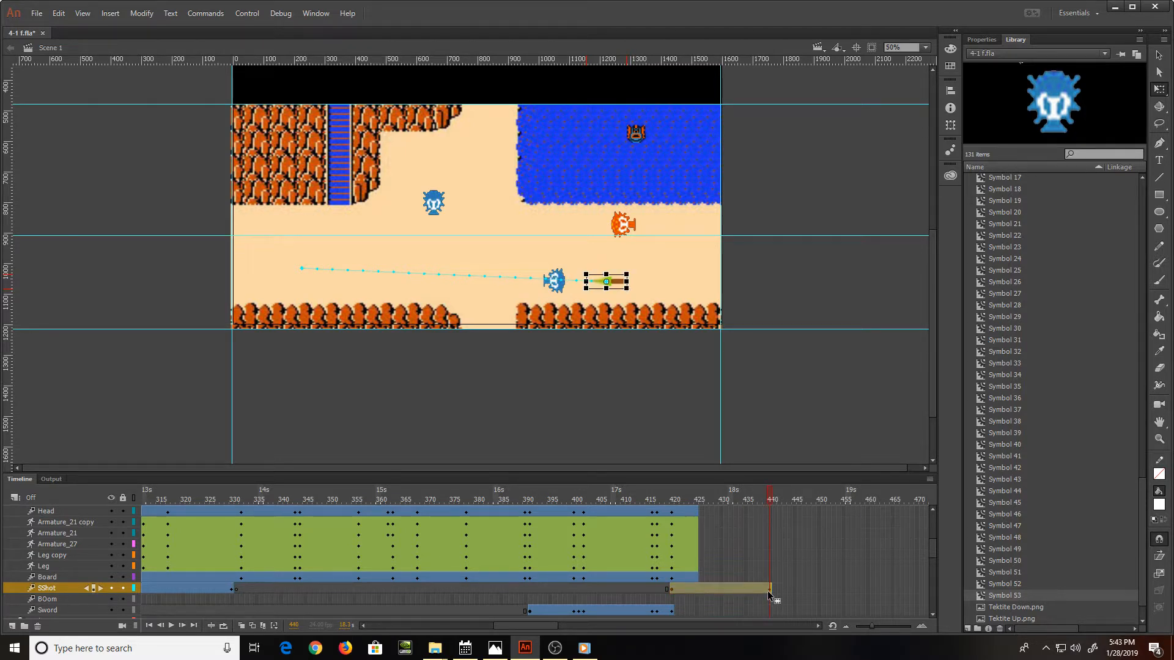
{"action": "key", "text": "Right"}
{"action": "key", "text": "Right"}
{"action": "key", "text": "Right"}
{"action": "key", "text": "Right"}
{"action": "key", "text": "Right"}
{"action": "key", "text": "Right"}
{"action": "key", "text": "Right"}
{"action": "key", "text": "Right"}
{"action": "key", "text": "Right"}
{"action": "key", "text": "Right"}
{"action": "key", "text": "Right"}
{"action": "key", "text": "Right"}
{"action": "key", "text": "Right"}
{"action": "key", "text": "Right"}
{"action": "key", "text": "Right"}
{"action": "key", "text": "Right"}
{"action": "key", "text": "Right"}
{"action": "key", "text": "Right"}
{"action": "key", "text": "Right"}
{"action": "key", "text": "Right"}
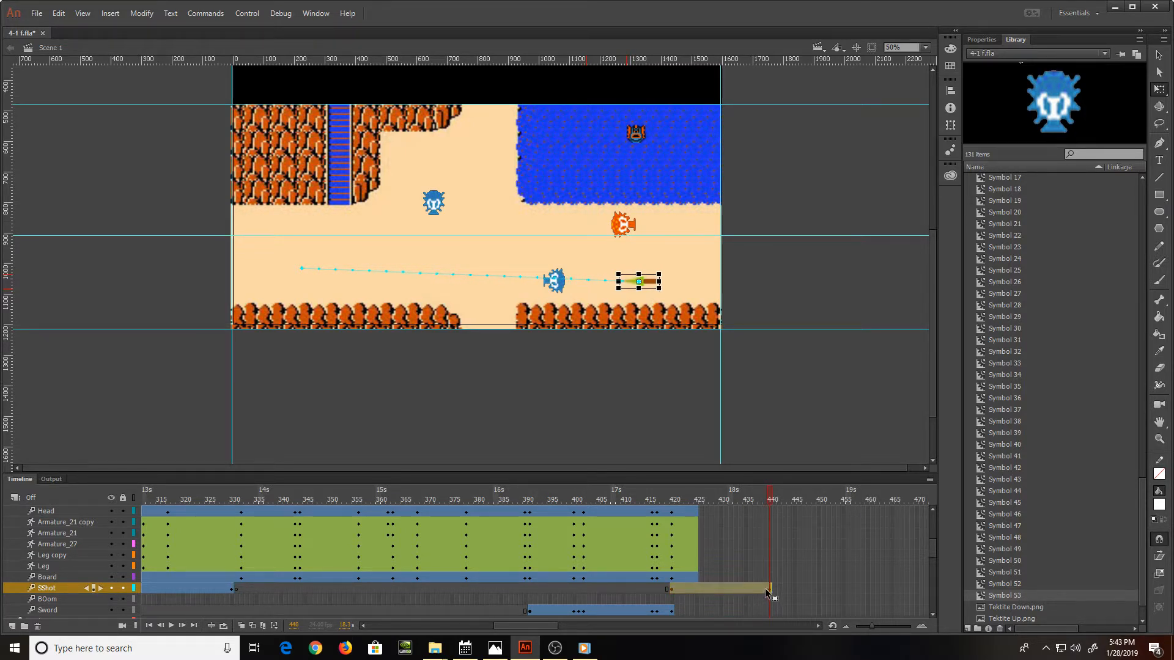
{"action": "key", "text": "Right"}
{"action": "key", "text": "Right"}
{"action": "key", "text": "Right"}
{"action": "key", "text": "Right"}
{"action": "key", "text": "Right"}
{"action": "key", "text": "Right"}
{"action": "key", "text": "Right"}
{"action": "key", "text": "Right"}
{"action": "key", "text": "Right"}
{"action": "key", "text": "Right"}
{"action": "key", "text": "Right"}
{"action": "key", "text": "Right"}
{"action": "key", "text": "Right"}
{"action": "key", "text": "Right"}
{"action": "key", "text": "Right"}
{"action": "key", "text": "Right"}
{"action": "key", "text": "Right"}
{"action": "key", "text": "Right"}
{"action": "key", "text": "Right"}
{"action": "key", "text": "Right"}
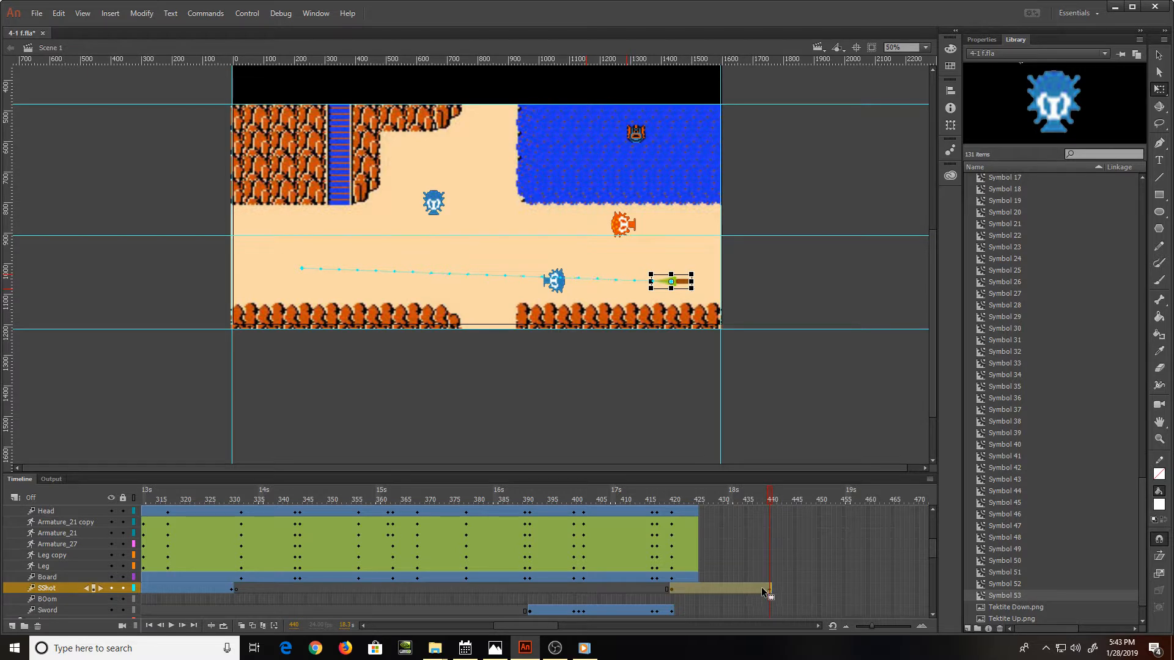
{"action": "key", "text": "Return"}
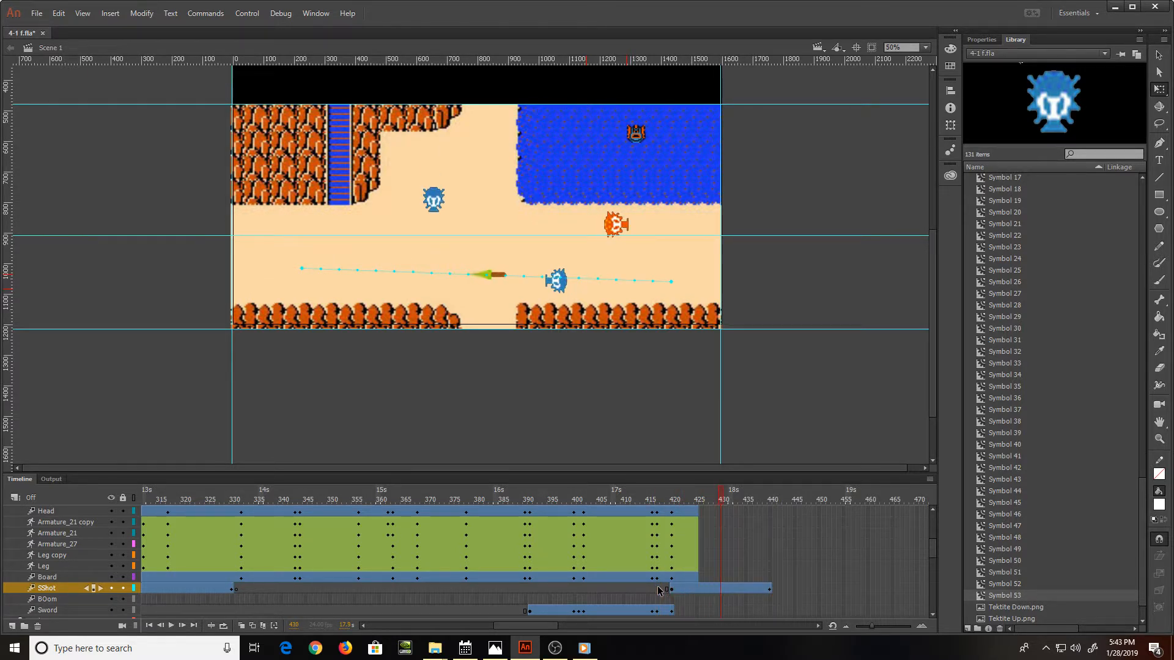
{"action": "key", "text": "ctrl+s"}
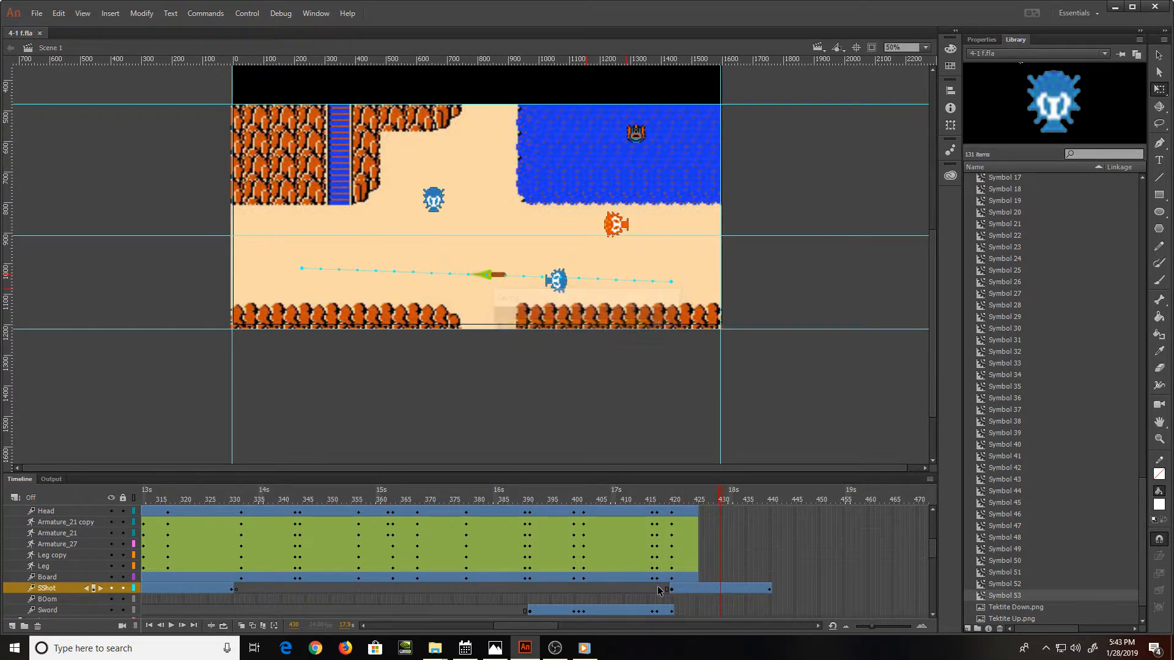
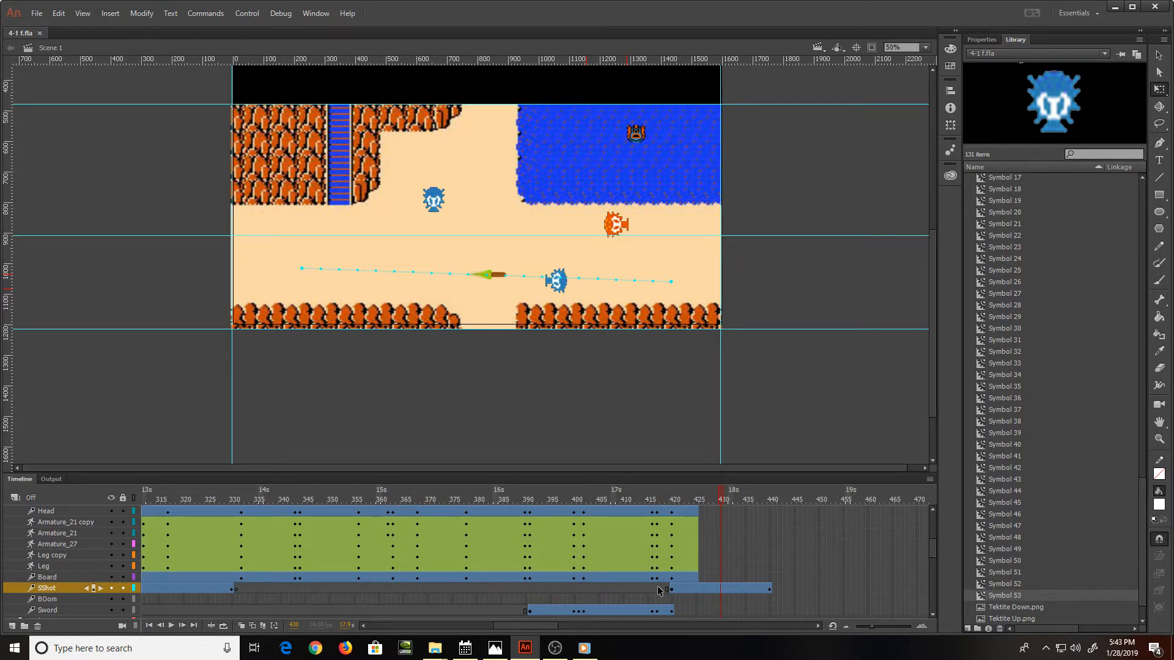
Step: Insert keyframes at frames 422 and 426 on all the hero's layers from Head to Board, extending them to frame 426
{"action": "mouse_move", "coordinate": [720, 494]}
{"action": "left_mouse_down"}
{"action": "mouse_move", "coordinate": [653, 491]}
{"action": "mouse_move", "coordinate": [703, 465]}
{"action": "mouse_move", "coordinate": [671, 464]}
{"action": "mouse_move", "coordinate": [683, 464]}
{"action": "left_mouse_up"}
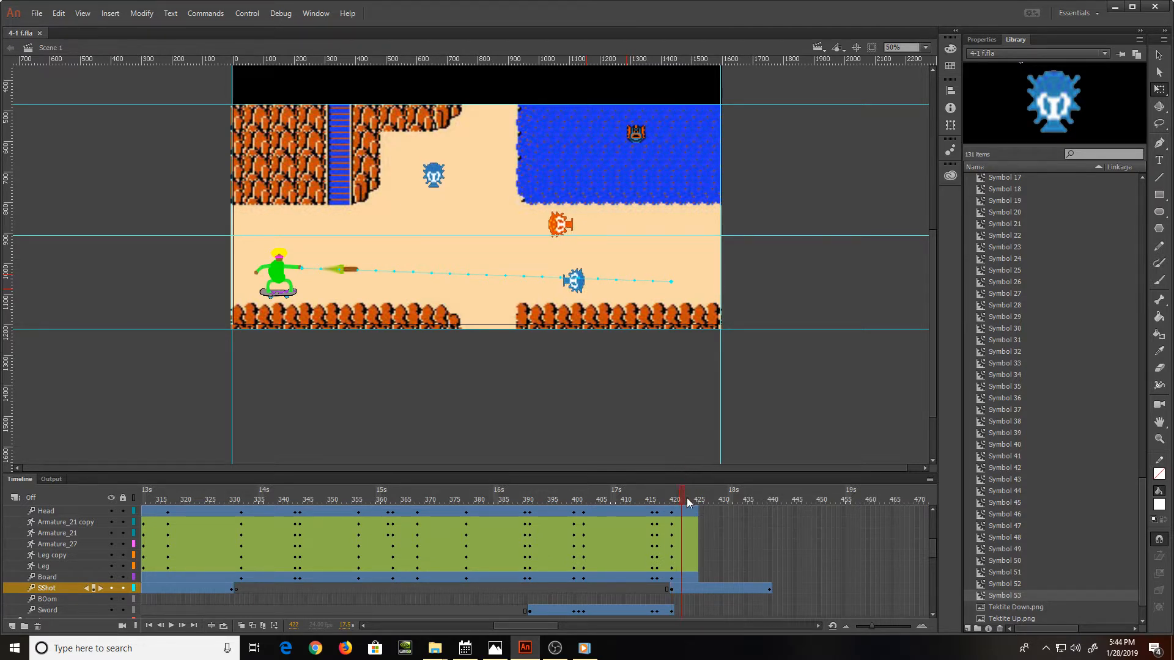
{"action": "left_click", "coordinate": [681, 578]}
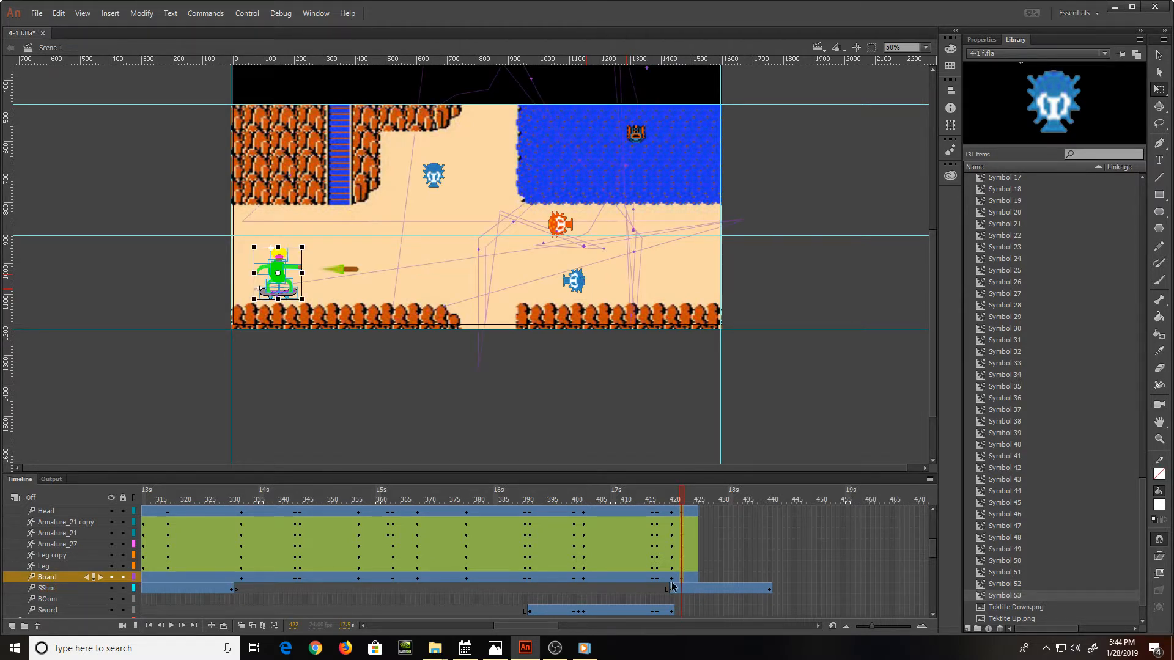
{"action": "left_click", "coordinate": [680, 496]}
{"action": "left_click_drag", "start_coordinate": [680, 495], "coordinate": [701, 496]}
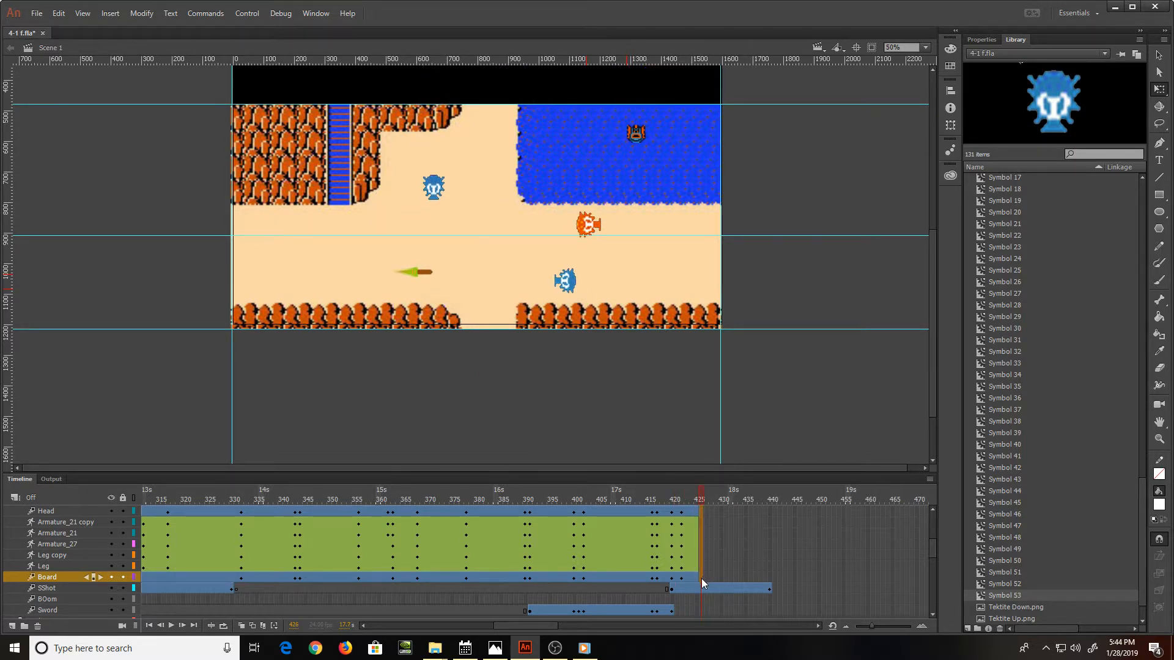
{"action": "key", "text": "F5"}
{"action": "key", "text": "F6"}
Step: At frame 426, raise the hero's head, arms, torso, legs and skateboard off the ground for the jump
{"action": "key", "text": "ctrl+equal"}
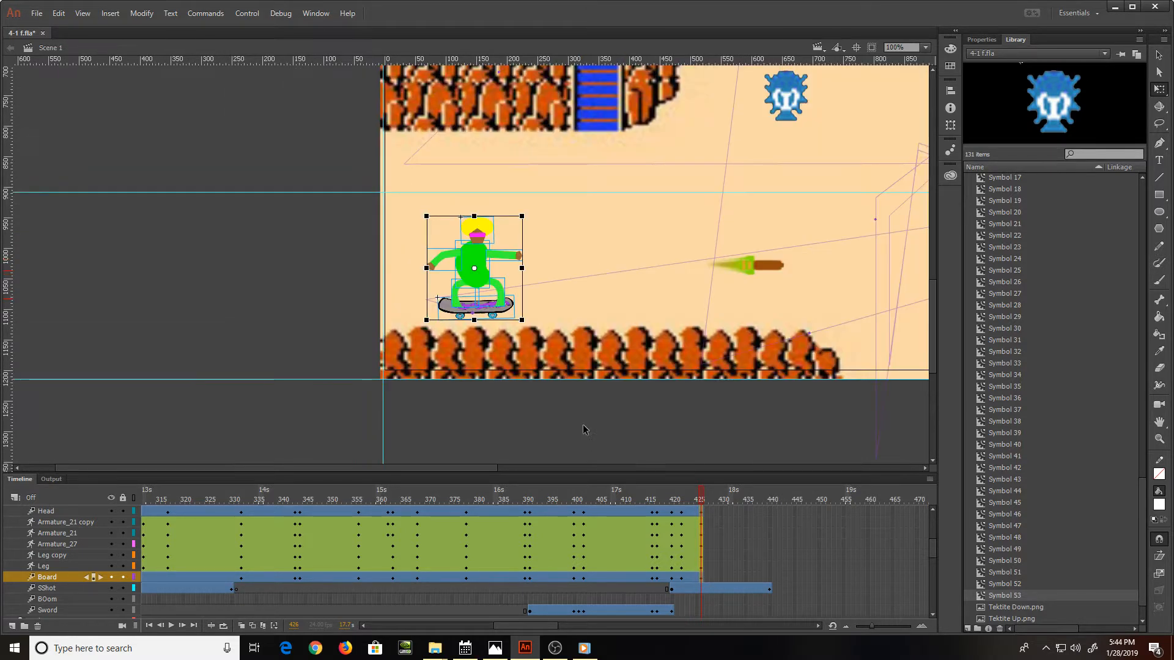
{"action": "left_click_drag", "start_coordinate": [483, 240], "coordinate": [481, 153]}
{"action": "left_click", "coordinate": [344, 258]}
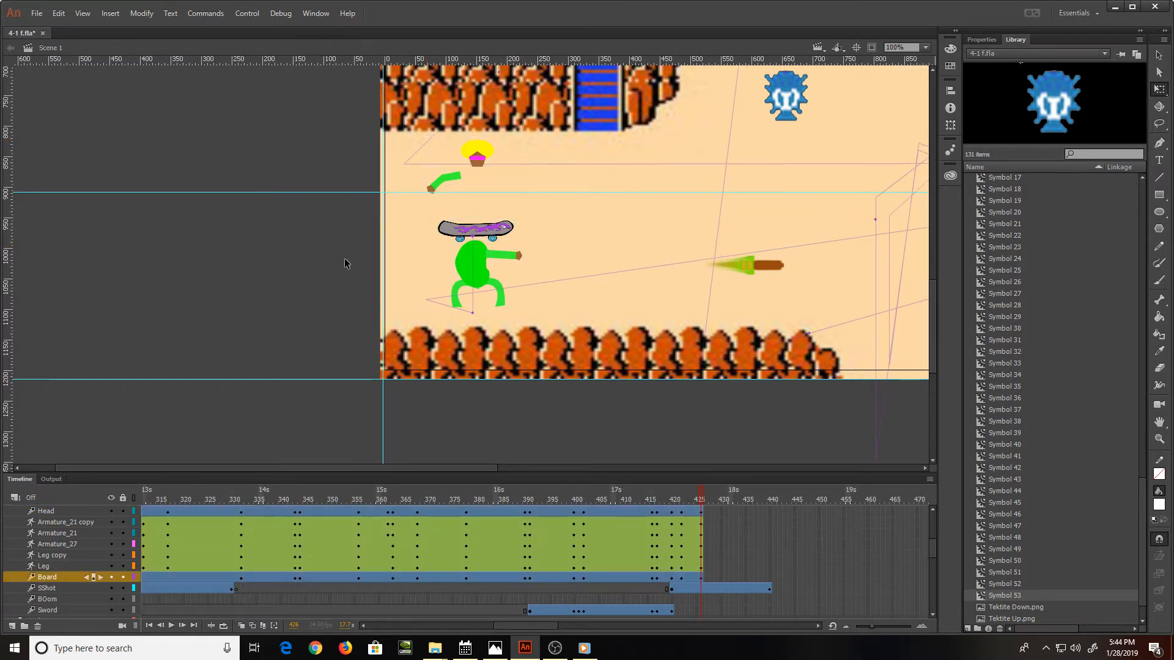
{"action": "left_click_drag", "start_coordinate": [478, 269], "coordinate": [481, 205]}
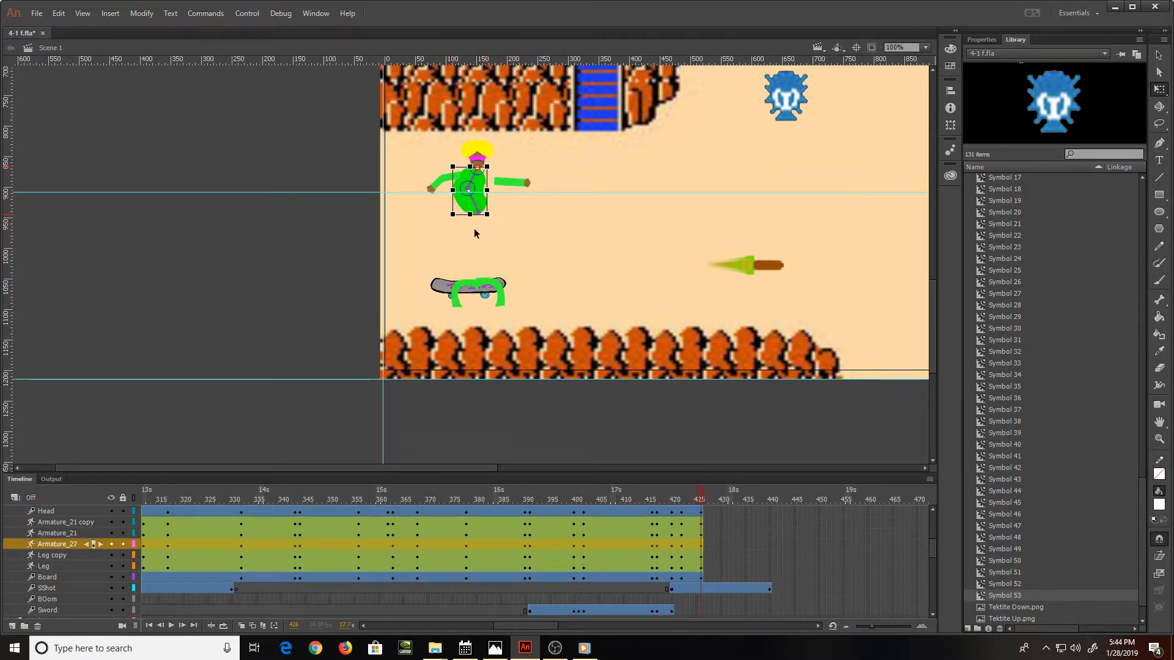
{"action": "left_click_drag", "start_coordinate": [496, 299], "coordinate": [505, 221]}
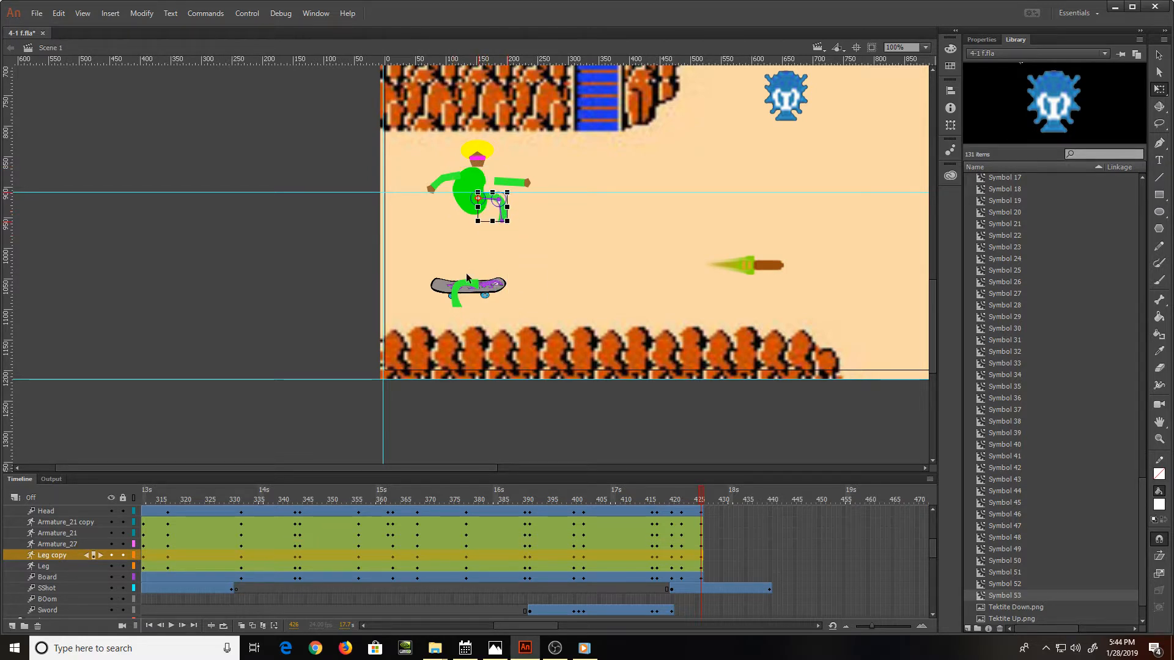
{"action": "left_click_drag", "start_coordinate": [467, 297], "coordinate": [472, 266]}
Step: Straighten the Leg layer's leg to point down and straighten the bent torso into an upright oval at frame 426
{"action": "key", "text": "v"}
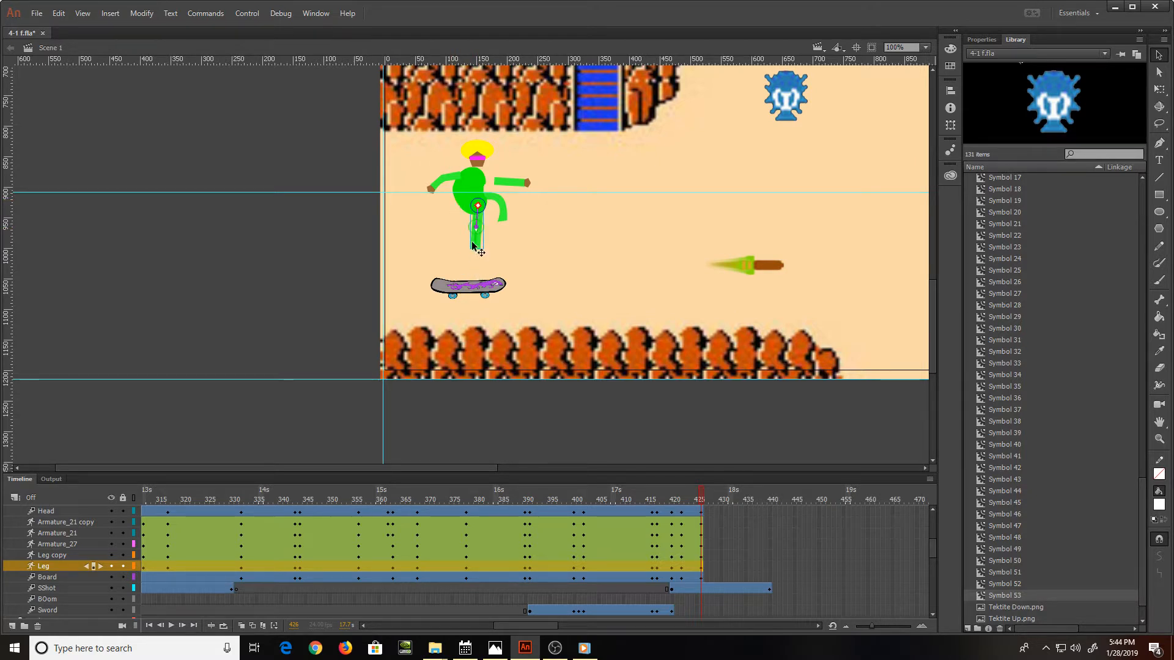
{"action": "key", "text": "q"}
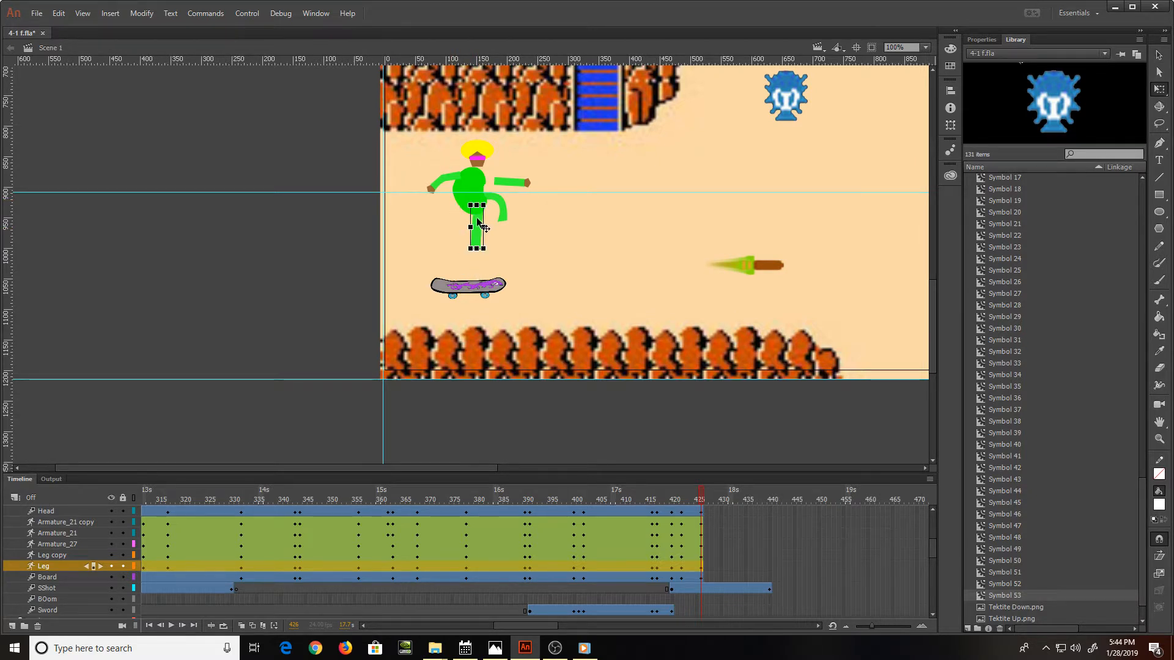
{"action": "scroll", "coordinate": [476, 217], "scroll_direction": "up", "scroll_amount": 1}
{"action": "left_click", "coordinate": [472, 197]}
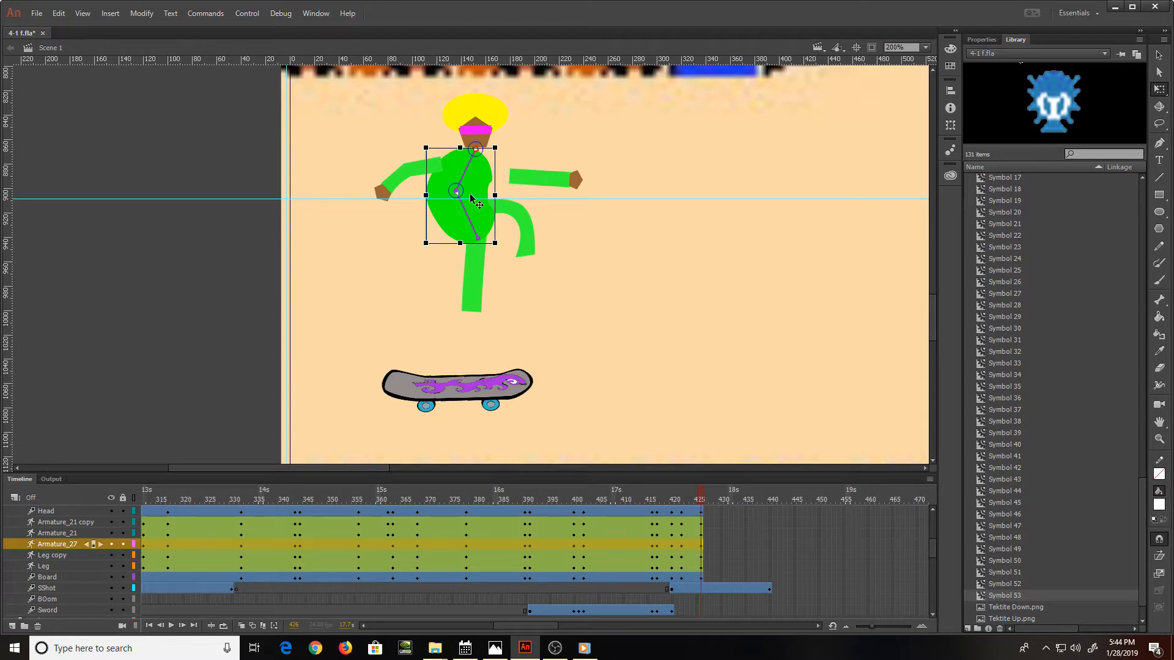
{"action": "key", "text": "v"}
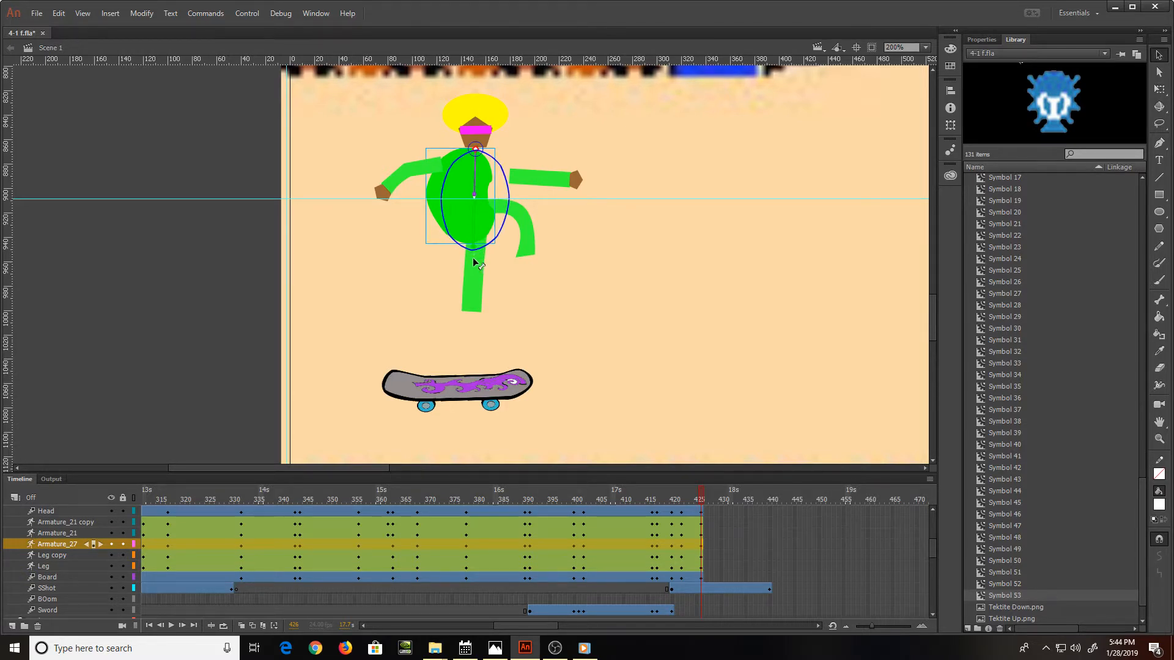
{"action": "key", "text": "q"}
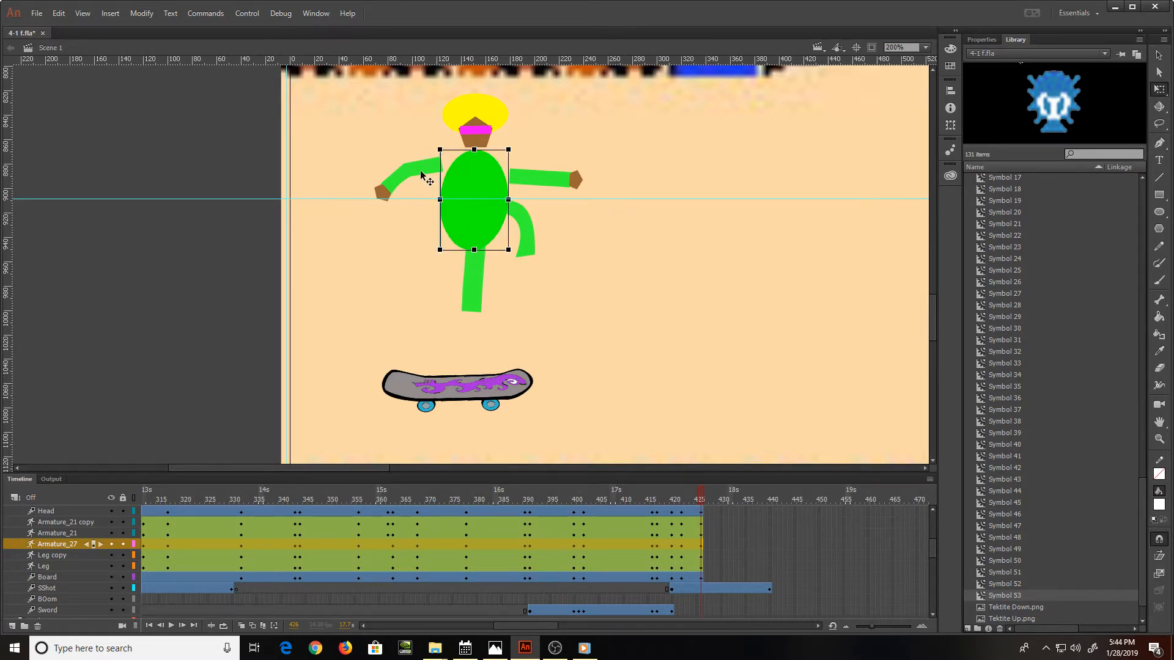
Step: Join the head, torso and both arms slightly higher, and bend the outstretched arm so its hand points down
{"action": "left_click_drag", "start_coordinate": [420, 170], "coordinate": [479, 175]}
{"action": "left_click_drag", "start_coordinate": [478, 118], "coordinate": [477, 100]}
{"action": "left_click_drag", "start_coordinate": [467, 159], "coordinate": [467, 142]}
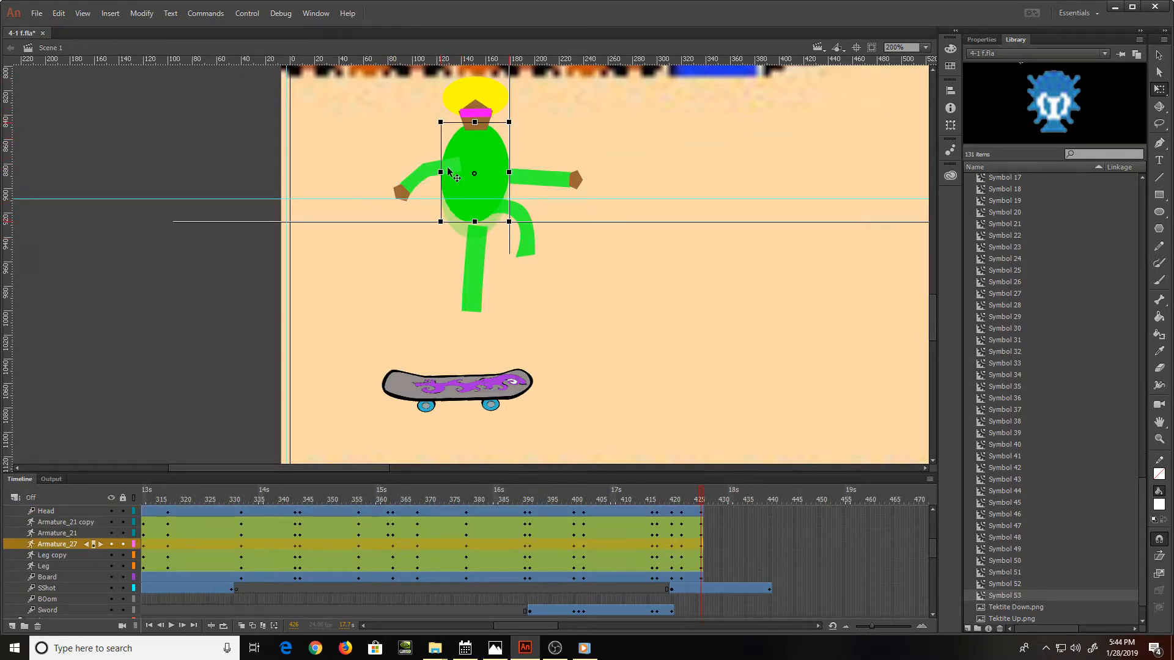
{"action": "left_click_drag", "start_coordinate": [426, 177], "coordinate": [428, 152]}
{"action": "left_click_drag", "start_coordinate": [521, 176], "coordinate": [551, 174]}
{"action": "key", "text": "v"}
{"action": "key", "text": "q"}
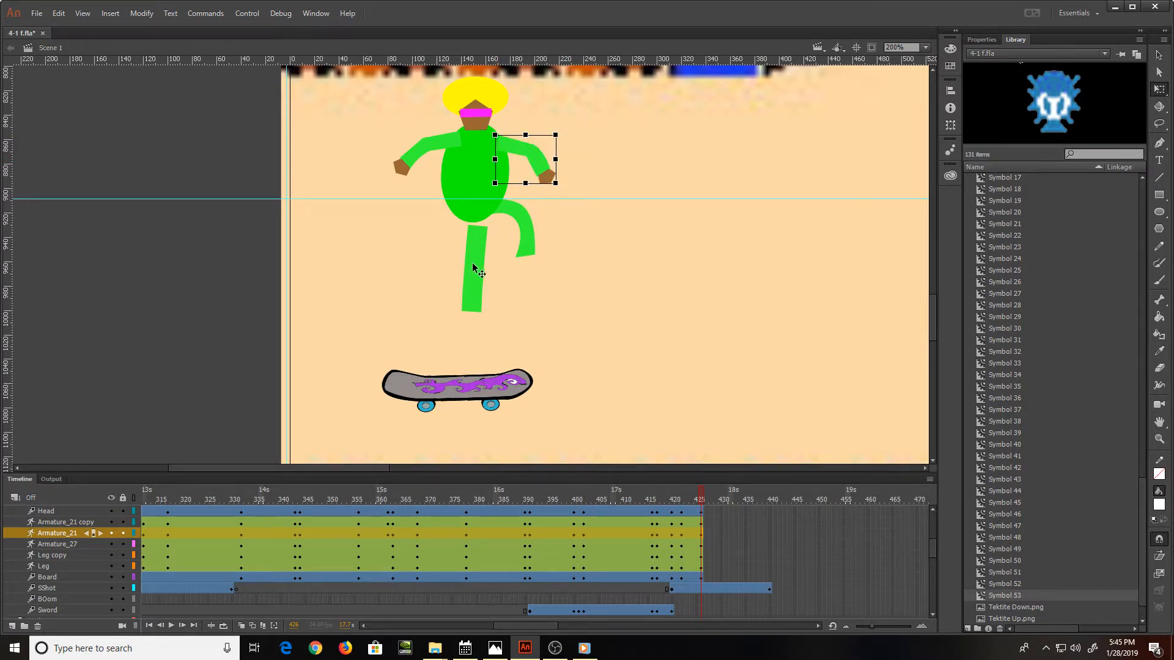
Step: Reattach both legs to the raised torso, the straight one behind and the bent one in front
{"action": "left_click_drag", "start_coordinate": [474, 267], "coordinate": [459, 250]}
{"action": "left_click", "coordinate": [533, 263]}
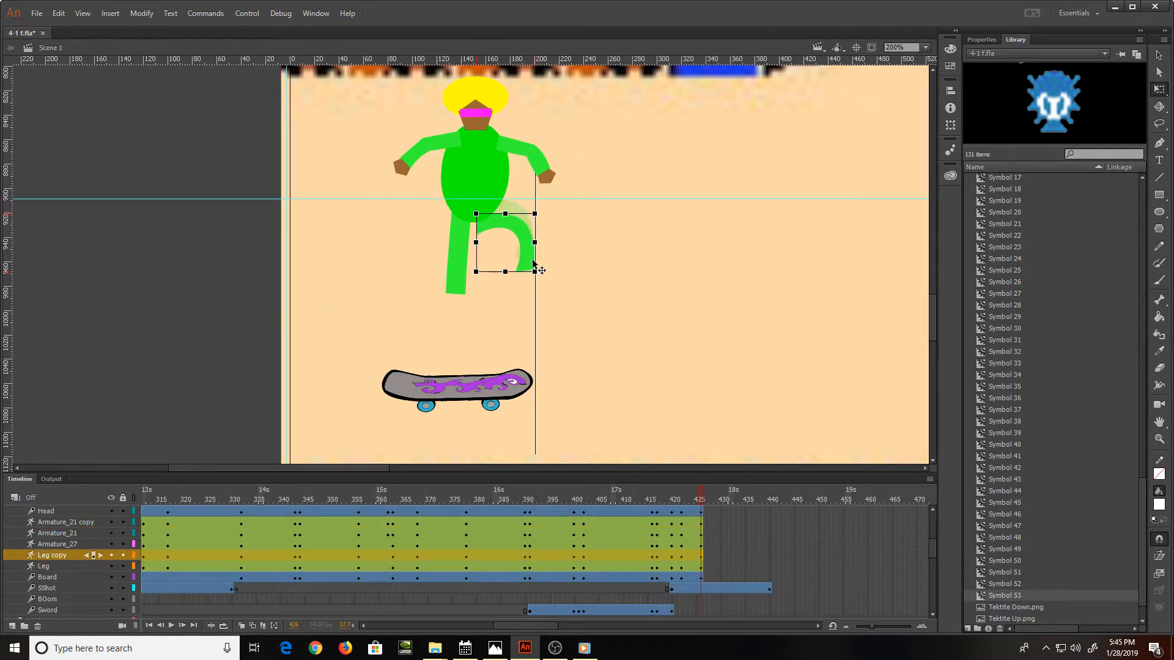
{"action": "left_click_drag", "start_coordinate": [533, 263], "coordinate": [532, 250]}
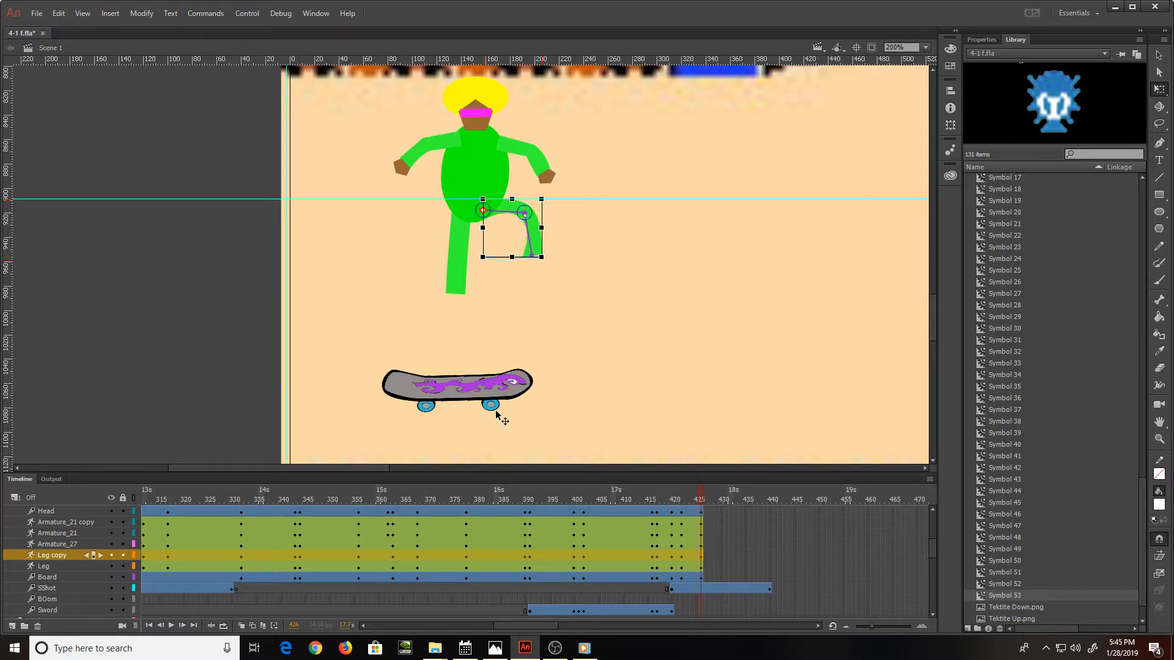
Step: Rotate the skateboard to stand on end beneath the hero at frame 426, and check the surrounding frames
{"action": "left_click_drag", "start_coordinate": [501, 405], "coordinate": [506, 194]}
{"action": "key", "text": "comma"}
{"action": "key", "text": "comma"}
{"action": "key", "text": "comma"}
{"action": "key", "text": "comma"}
{"action": "key", "text": "comma"}
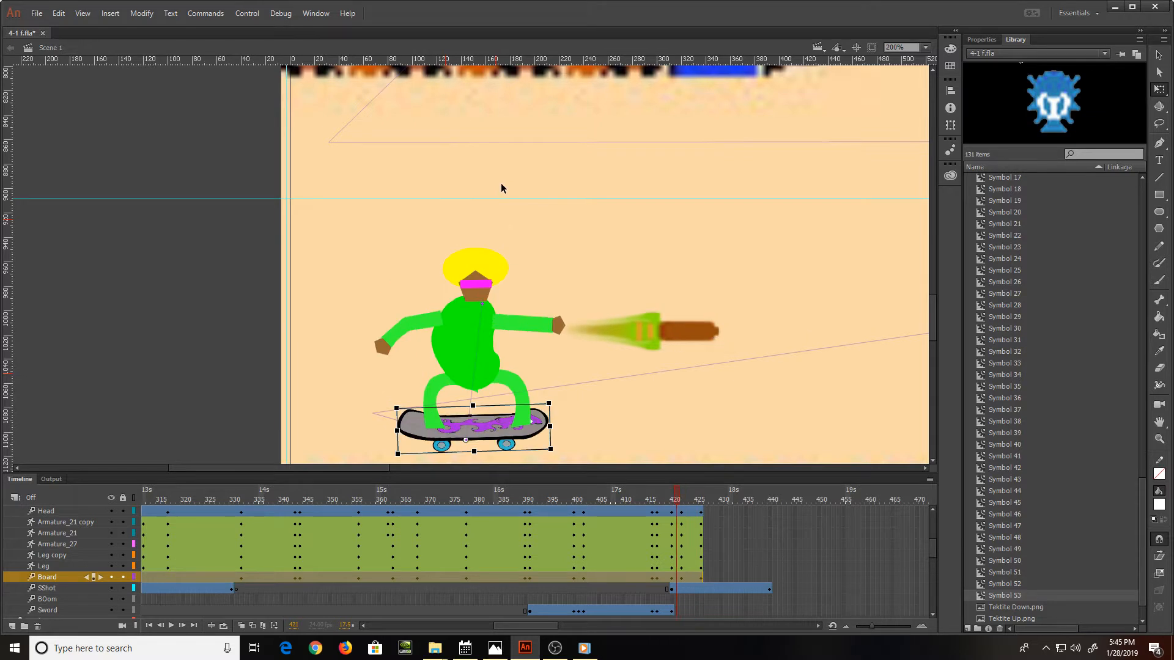
{"action": "key", "text": "period"}
{"action": "key", "text": "period"}
{"action": "key", "text": "period"}
{"action": "key", "text": "period"}
{"action": "key", "text": "period"}
{"action": "key", "text": "period"}
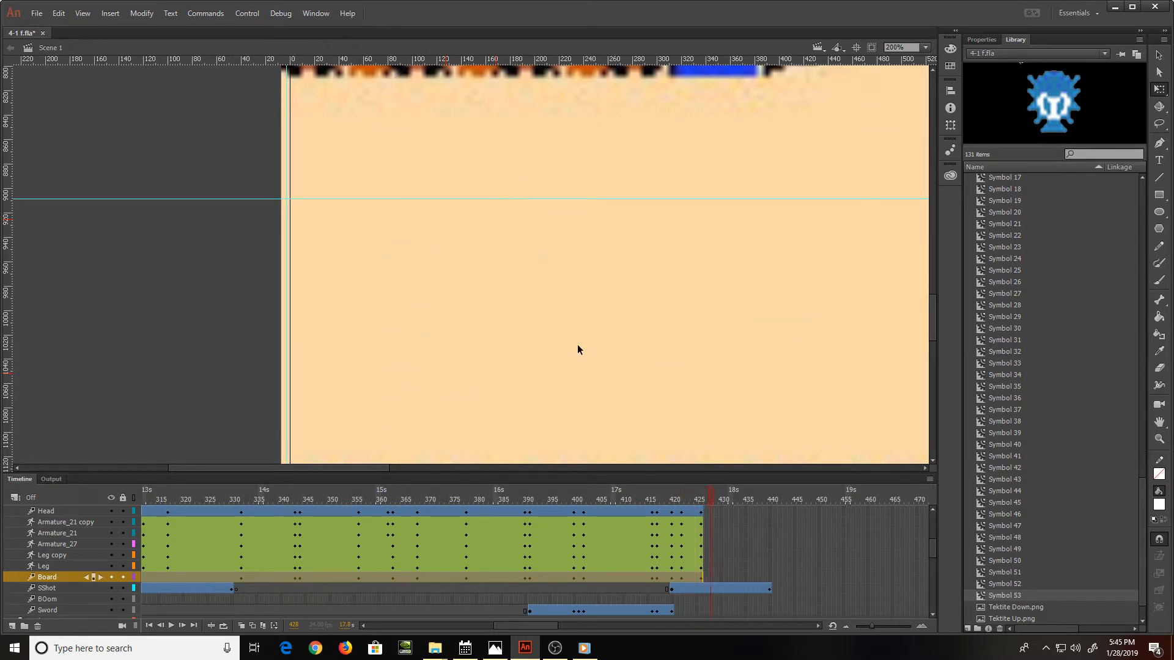
Step: Extend the Board layer to frame 432 and rotate the skateboard a further quarter turn so it is upside down
{"action": "left_click", "coordinate": [728, 576]}
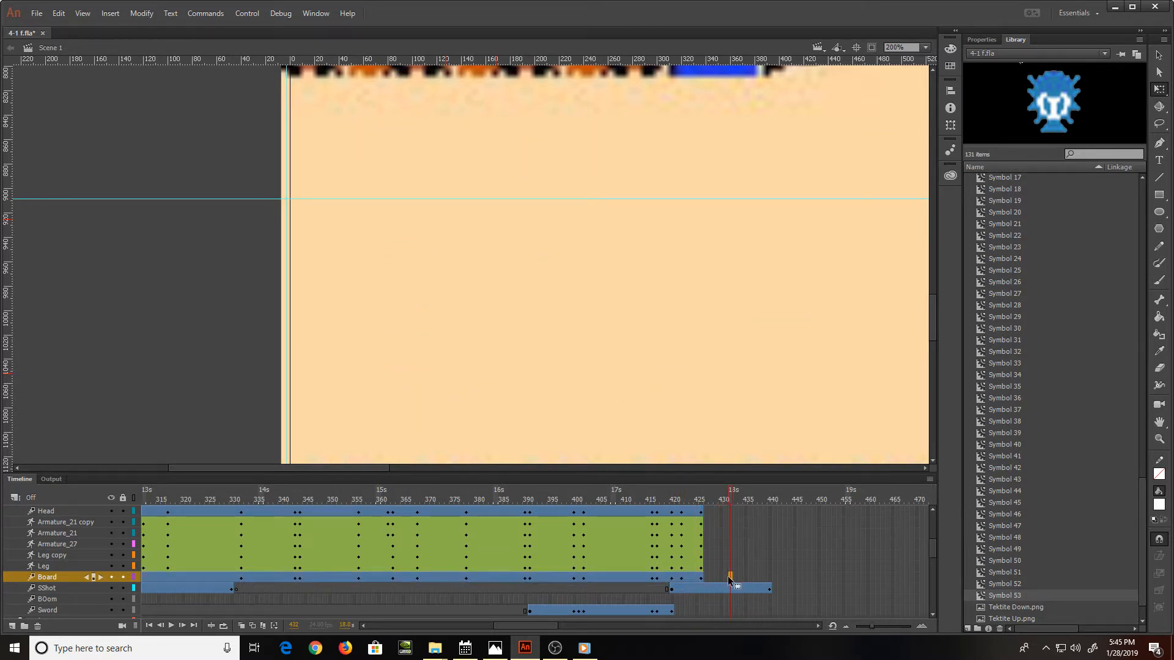
{"action": "key", "text": "F5"}
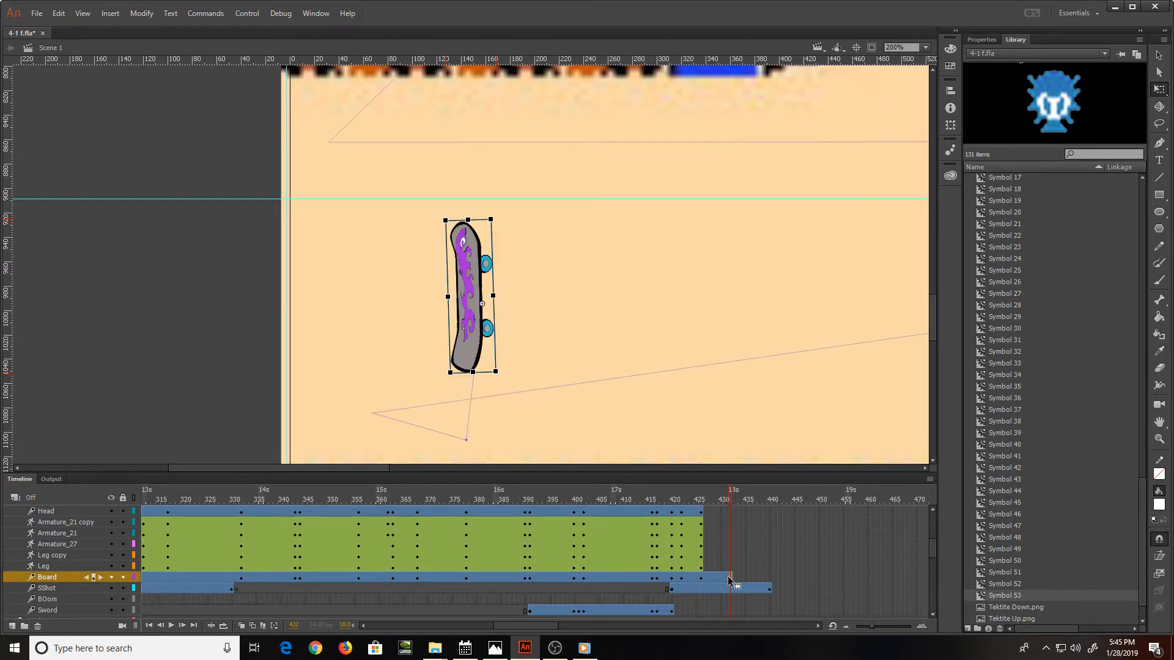
{"action": "left_click_drag", "start_coordinate": [505, 380], "coordinate": [554, 296]}
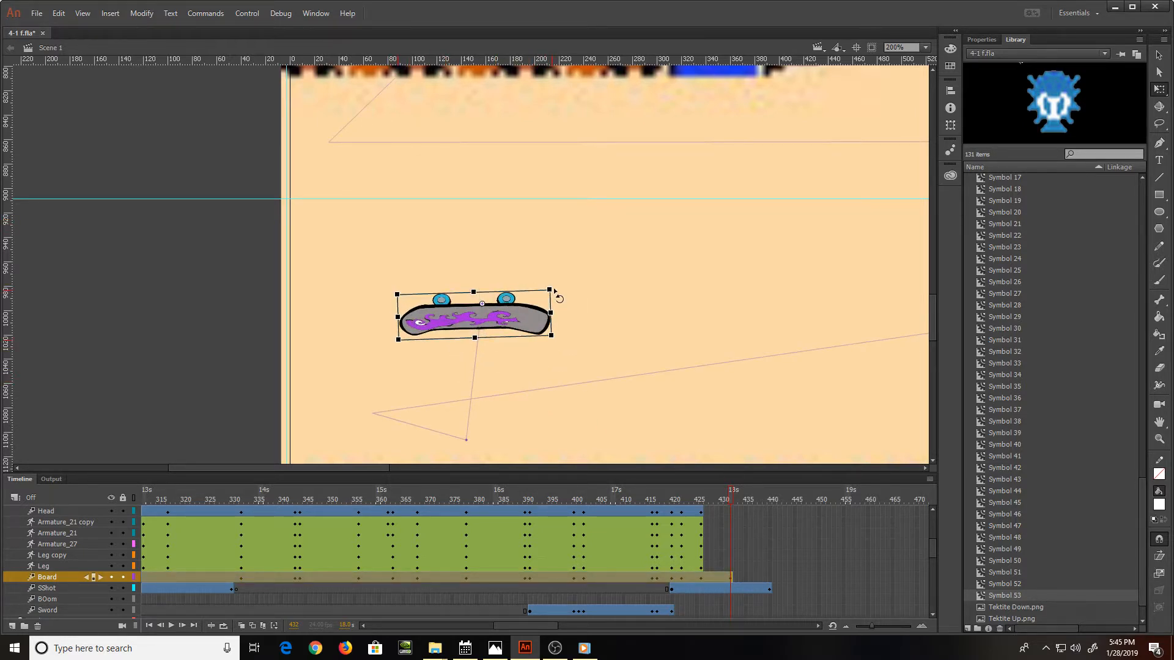
Step: Step back and forth through the frames around 426 to 432 to examine the skateboard's flip
{"action": "key", "text": "comma"}
{"action": "key", "text": "comma"}
{"action": "key", "text": "comma"}
{"action": "key", "text": "comma"}
{"action": "key", "text": "comma"}
{"action": "key", "text": "comma"}
{"action": "key", "text": "period"}
{"action": "key", "text": "period"}
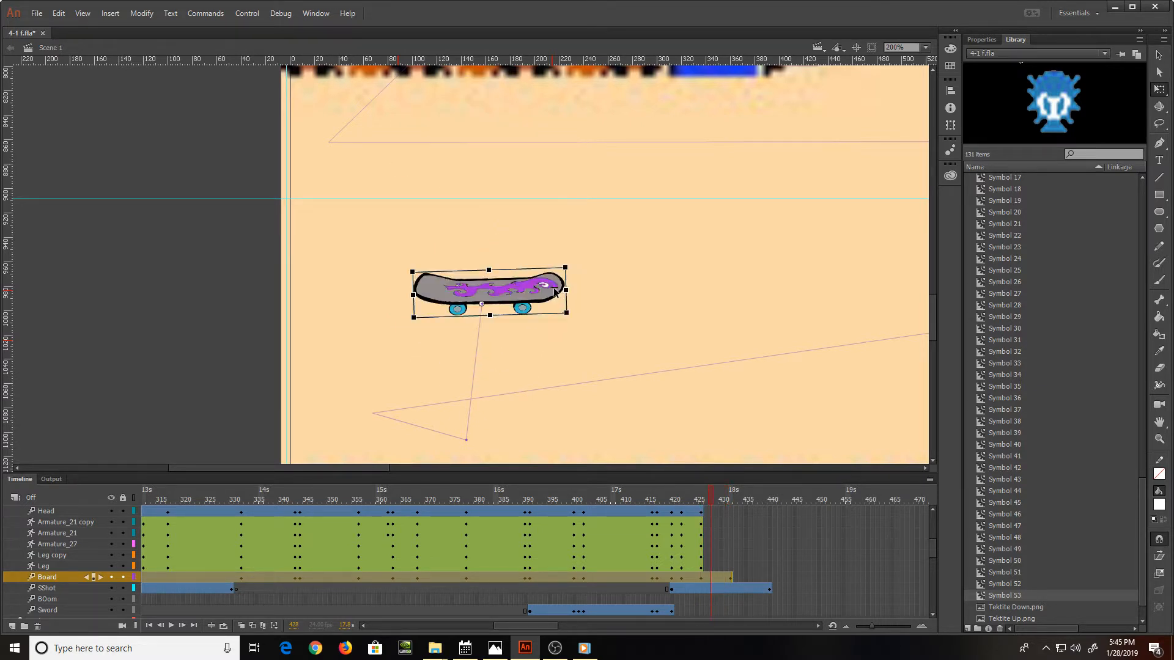
{"action": "key", "text": "period"}
{"action": "key", "text": "period"}
{"action": "key", "text": "period"}
{"action": "key", "text": "period"}
{"action": "key", "text": "period"}
{"action": "key", "text": "period"}
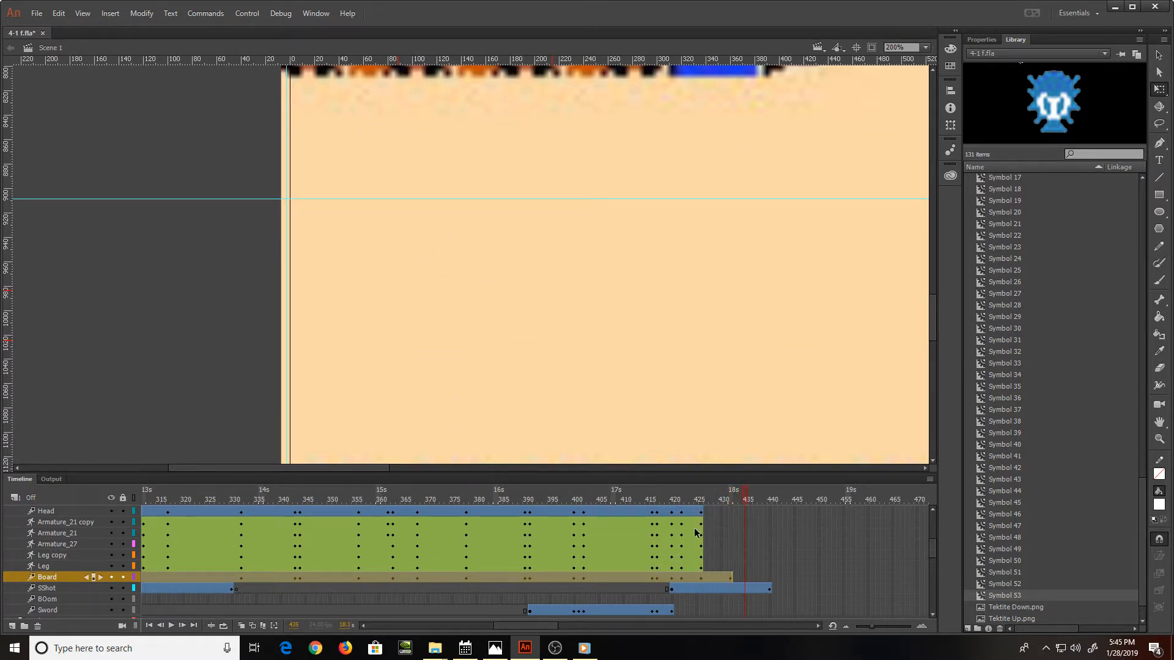
Step: Extend the Board layer to frame 444, turn the skateboard back onto its wheels and move it down and to the right
{"action": "left_click", "coordinate": [787, 578]}
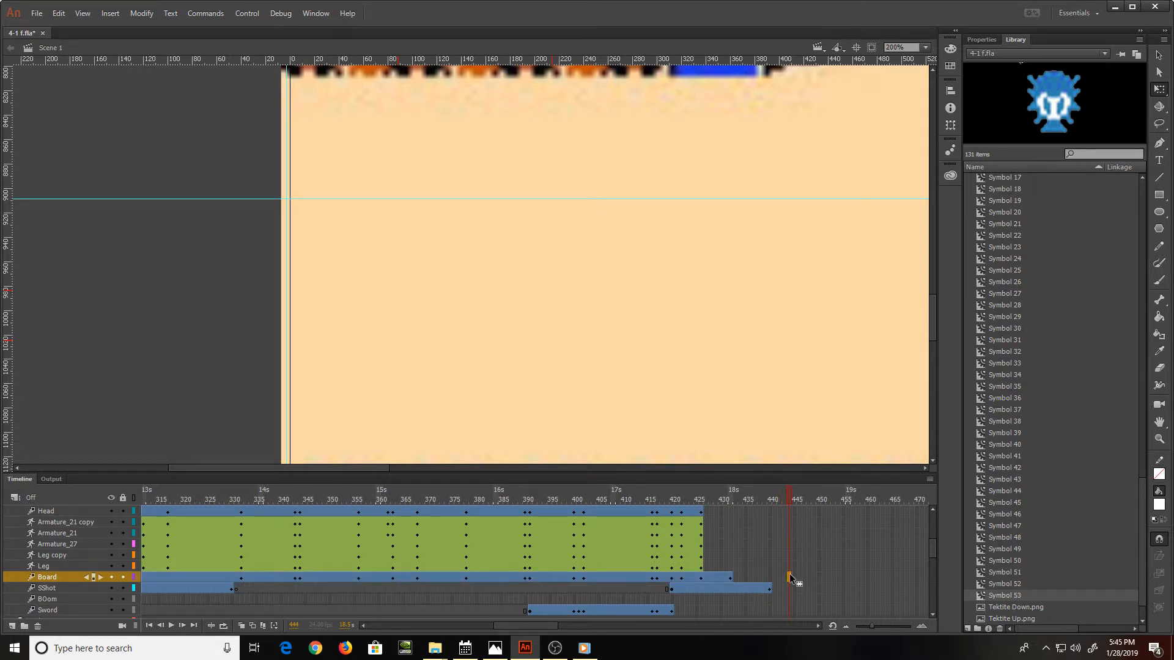
{"action": "key", "text": "F5"}
{"action": "scroll", "coordinate": [790, 555], "scroll_direction": "down", "scroll_amount": 2}
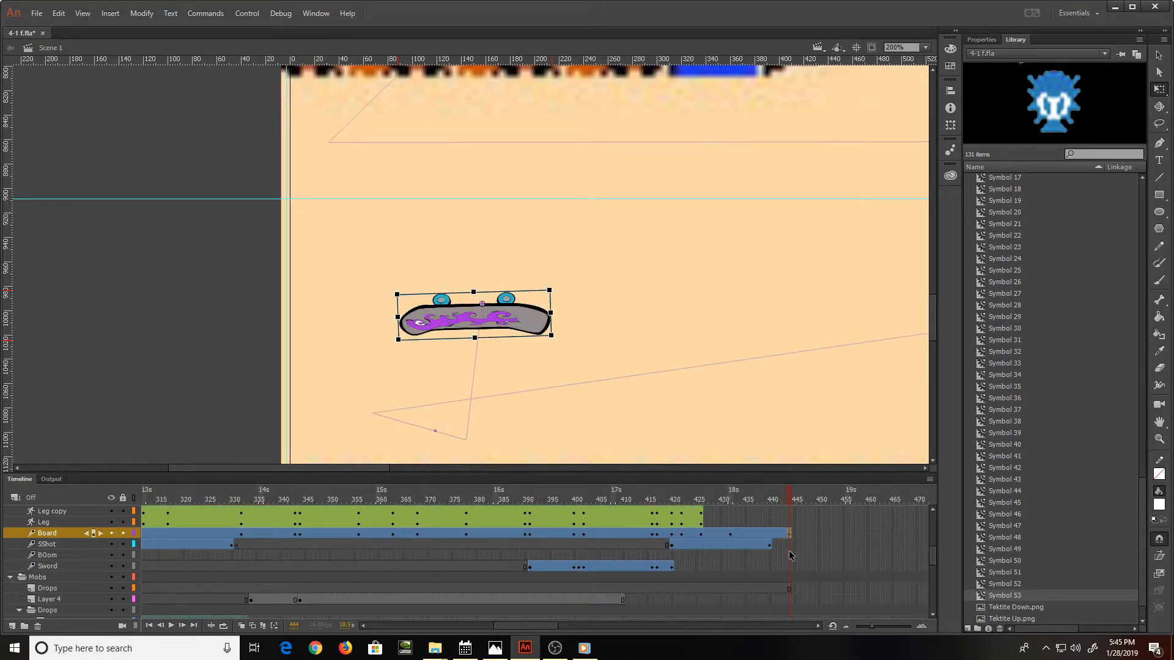
{"action": "left_click_drag", "start_coordinate": [564, 346], "coordinate": [412, 270]}
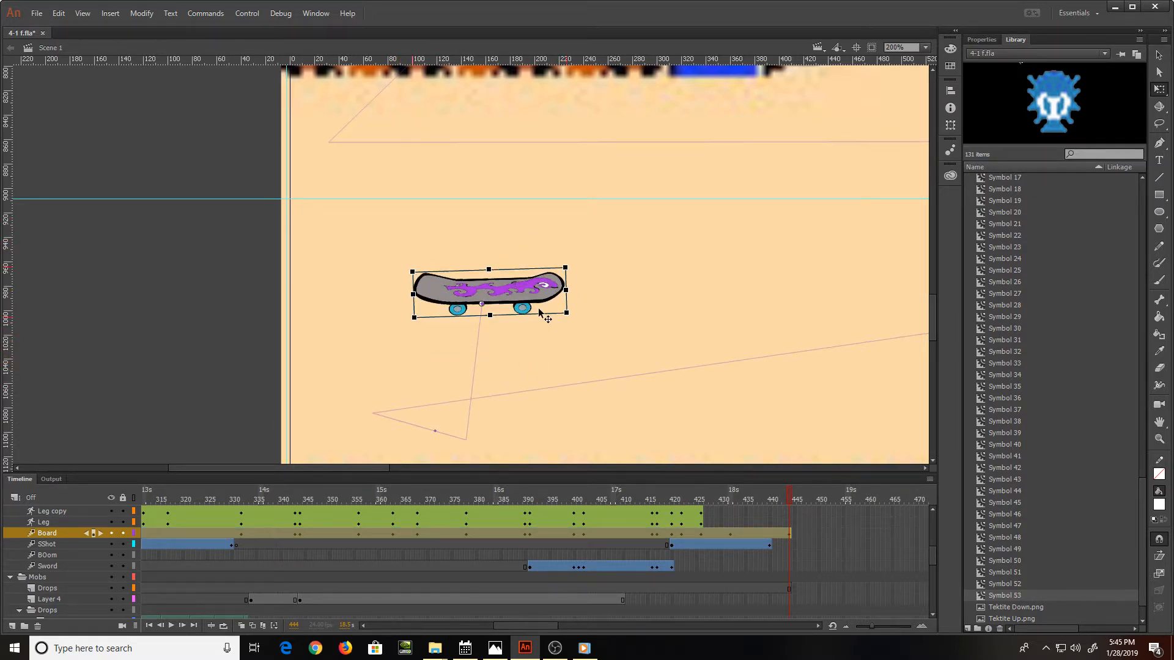
{"action": "left_click_drag", "start_coordinate": [519, 293], "coordinate": [606, 406]}
{"action": "scroll", "coordinate": [585, 391], "scroll_direction": "down", "scroll_amount": 5}
{"action": "scroll", "coordinate": [585, 391], "scroll_direction": "up", "scroll_amount": 5}
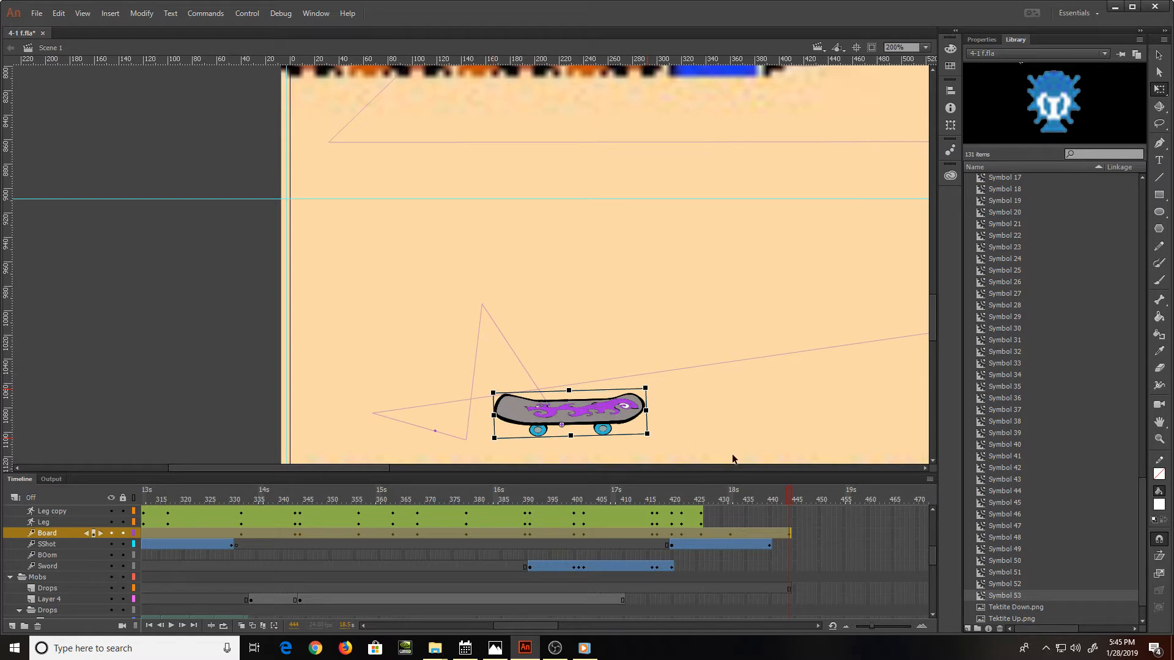
Step: Play the jump from about frame 421 and step back through the frames to examine how the skateboard rotates
{"action": "left_click_drag", "start_coordinate": [783, 496], "coordinate": [679, 506]}
{"action": "key", "text": "Return"}
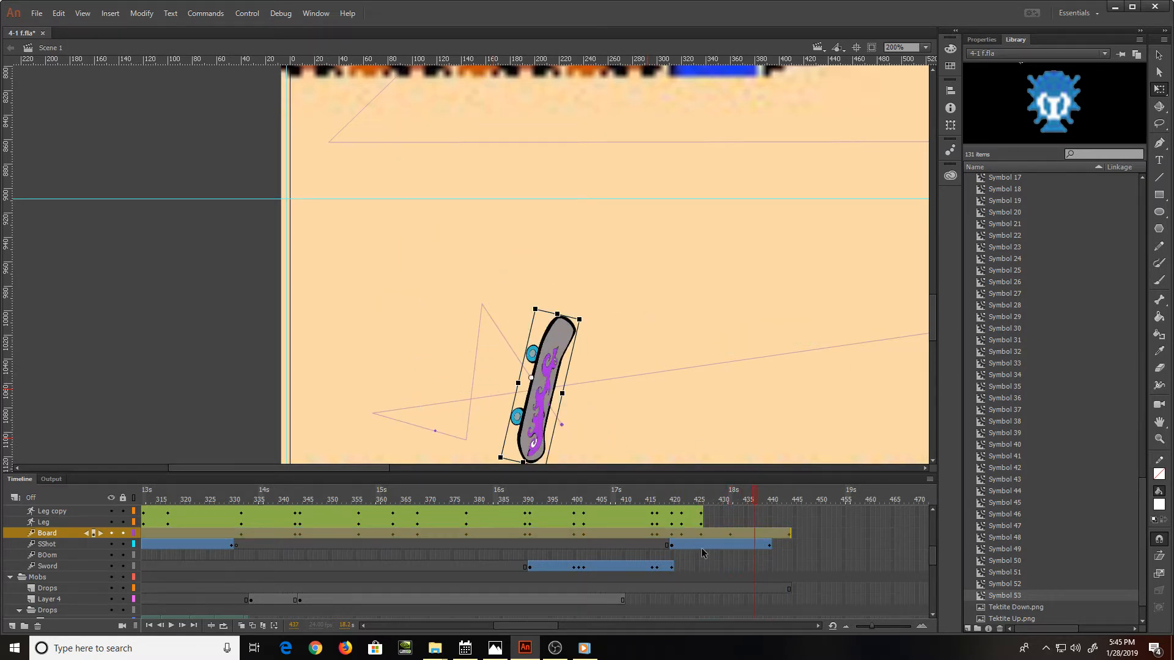
{"action": "key", "text": "comma"}
{"action": "key", "text": "comma"}
{"action": "key", "text": "comma"}
{"action": "key", "text": "comma"}
{"action": "key", "text": "comma"}
{"action": "key", "text": "comma"}
{"action": "key", "text": "comma"}
{"action": "key", "text": "comma"}
{"action": "key", "text": "comma"}
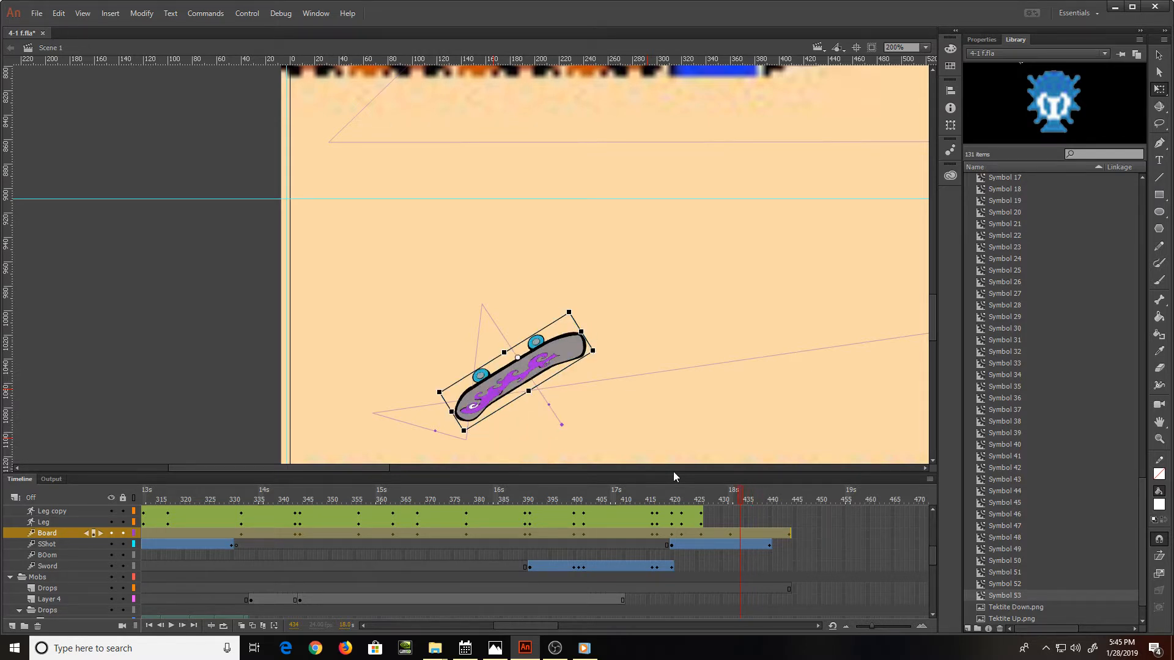
{"action": "key", "text": "comma"}
{"action": "key", "text": "comma"}
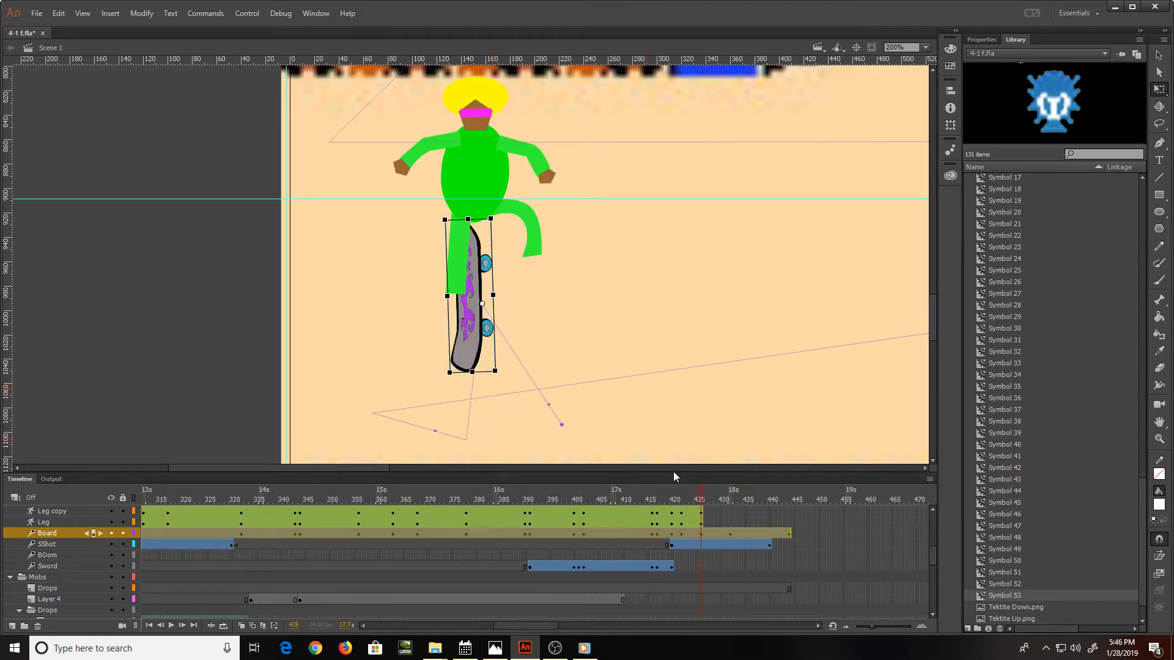
{"action": "key", "text": "period"}
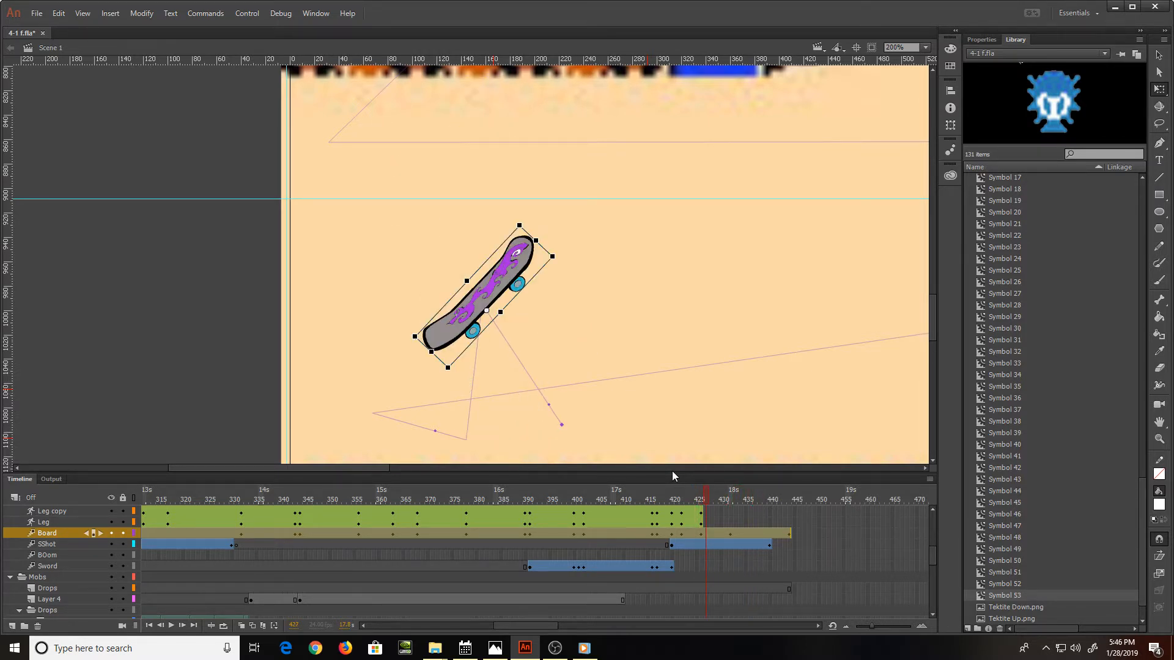
{"action": "key", "text": "period"}
{"action": "key", "text": "comma"}
{"action": "key", "text": "comma"}
{"action": "key", "text": "comma"}
{"action": "key", "text": "comma"}
{"action": "key", "text": "period"}
{"action": "key", "text": "period"}
{"action": "key", "text": "period"}
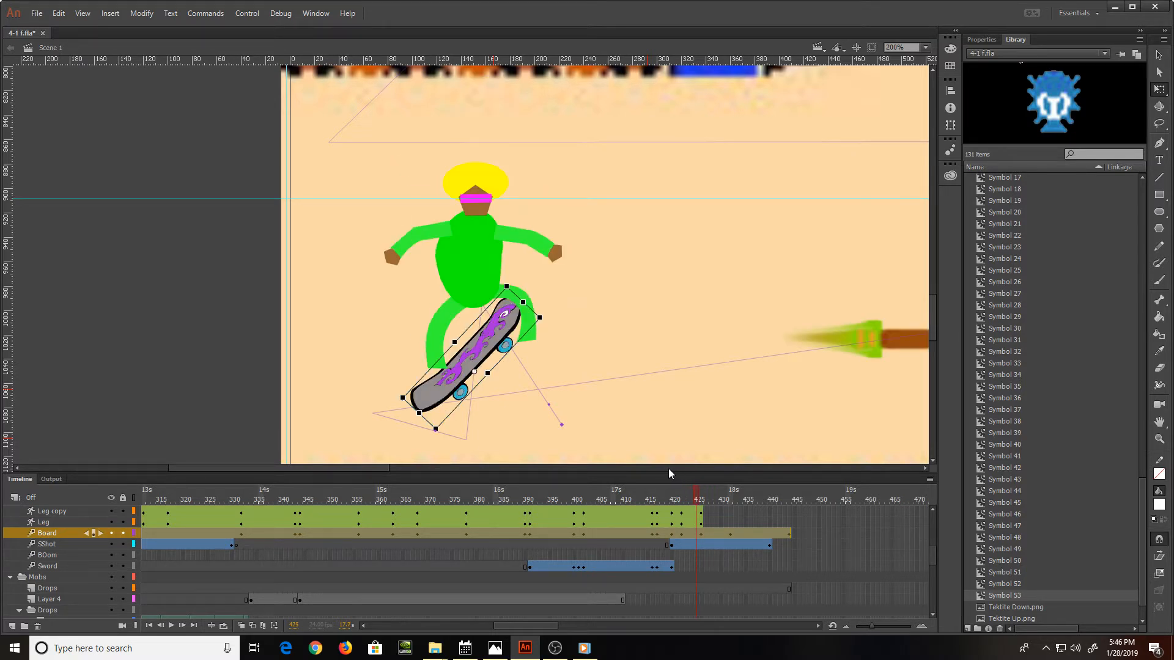
Step: Rotate the skateboard at frames 428 and 430 so it keeps turning counterclockwise toward its upside-down pose at frame 432
{"action": "key", "text": "period"}
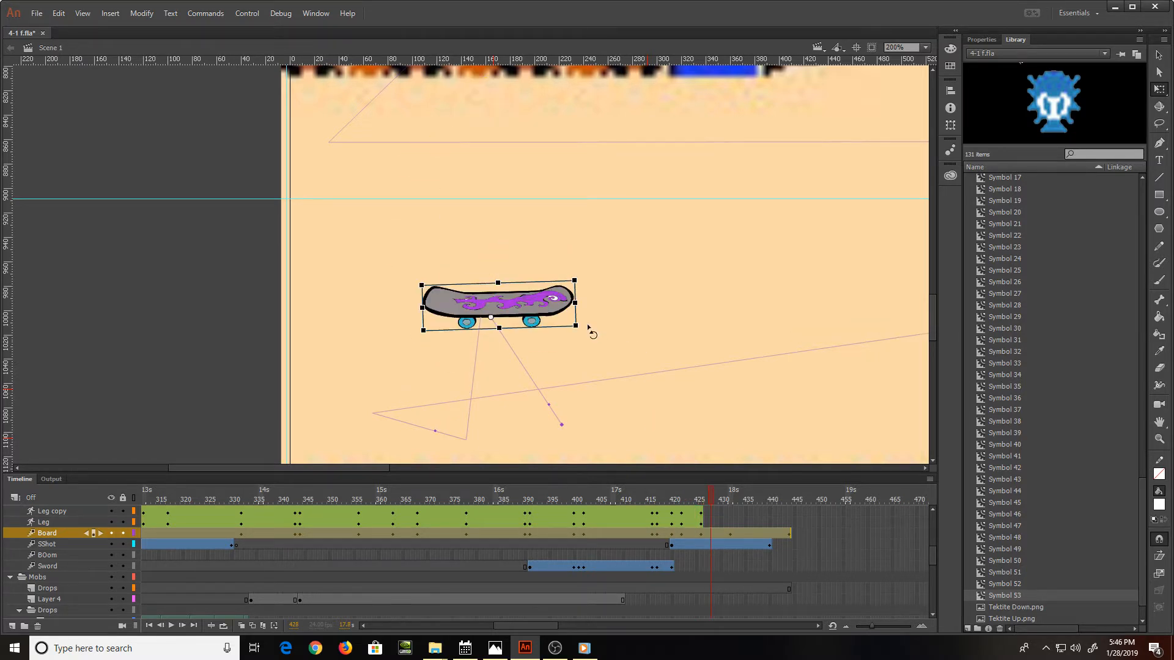
{"action": "key", "text": "comma"}
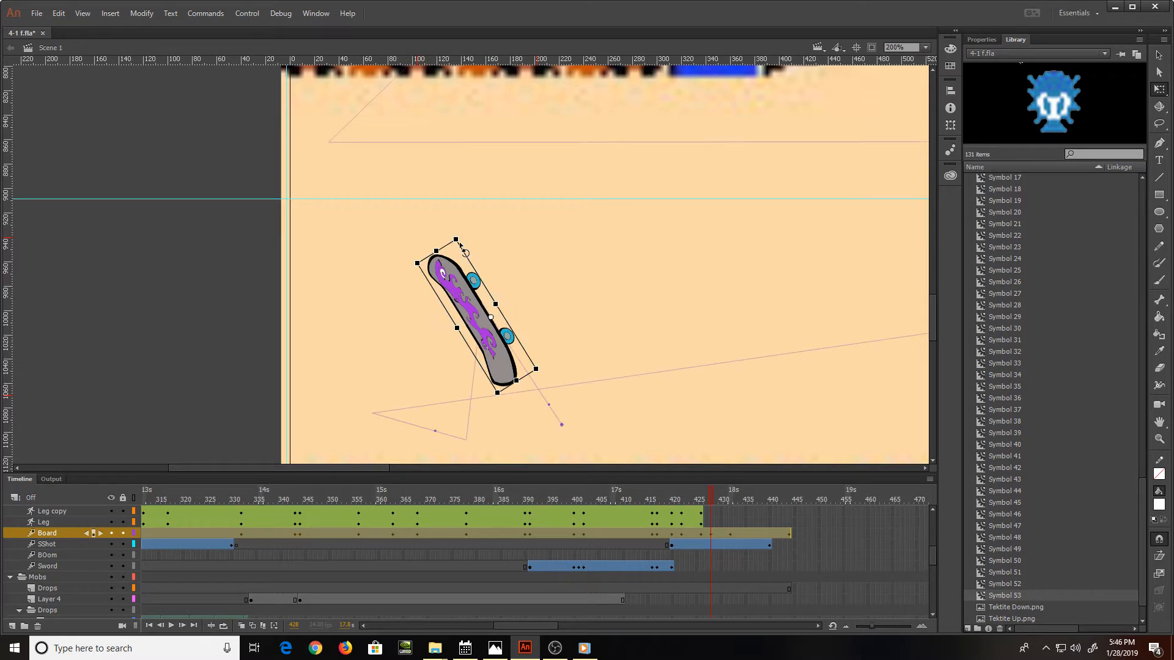
{"action": "key", "text": "comma"}
{"action": "key", "text": "period"}
{"action": "key", "text": "period"}
{"action": "key", "text": "period"}
{"action": "key", "text": "period"}
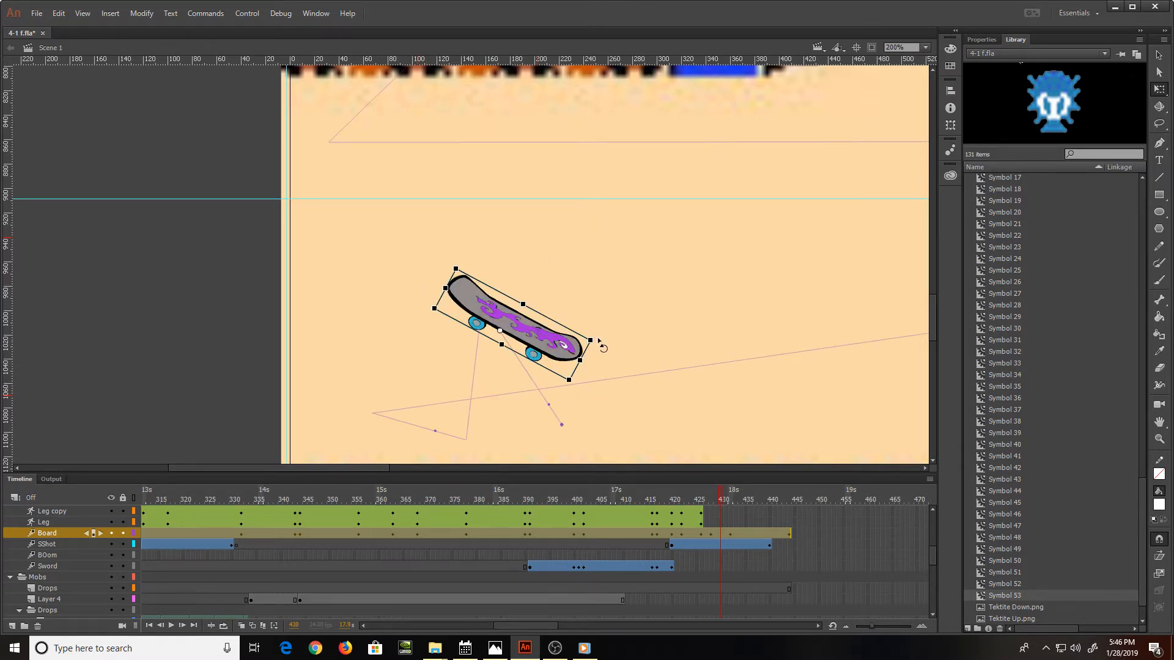
{"action": "left_click_drag", "start_coordinate": [585, 332], "coordinate": [436, 325]}
Step: Step through frames 429 to 440 to examine the skateboard's corrected flip and its descent
{"action": "key", "text": "comma"}
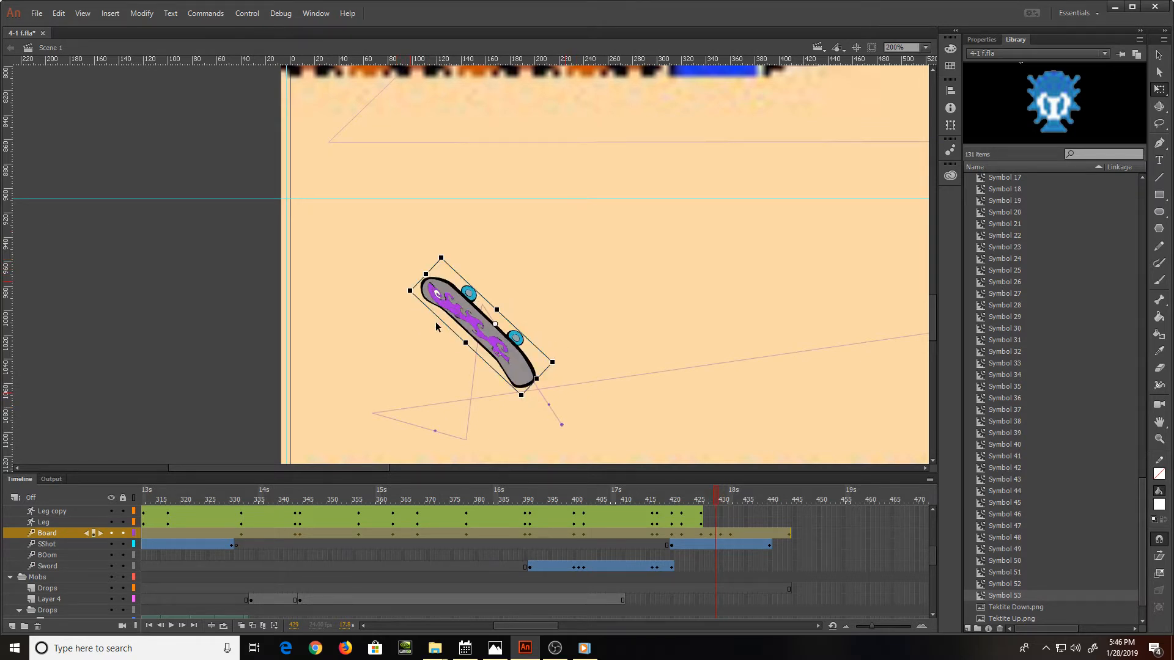
{"action": "key", "text": "period"}
{"action": "key", "text": "period"}
{"action": "key", "text": "period"}
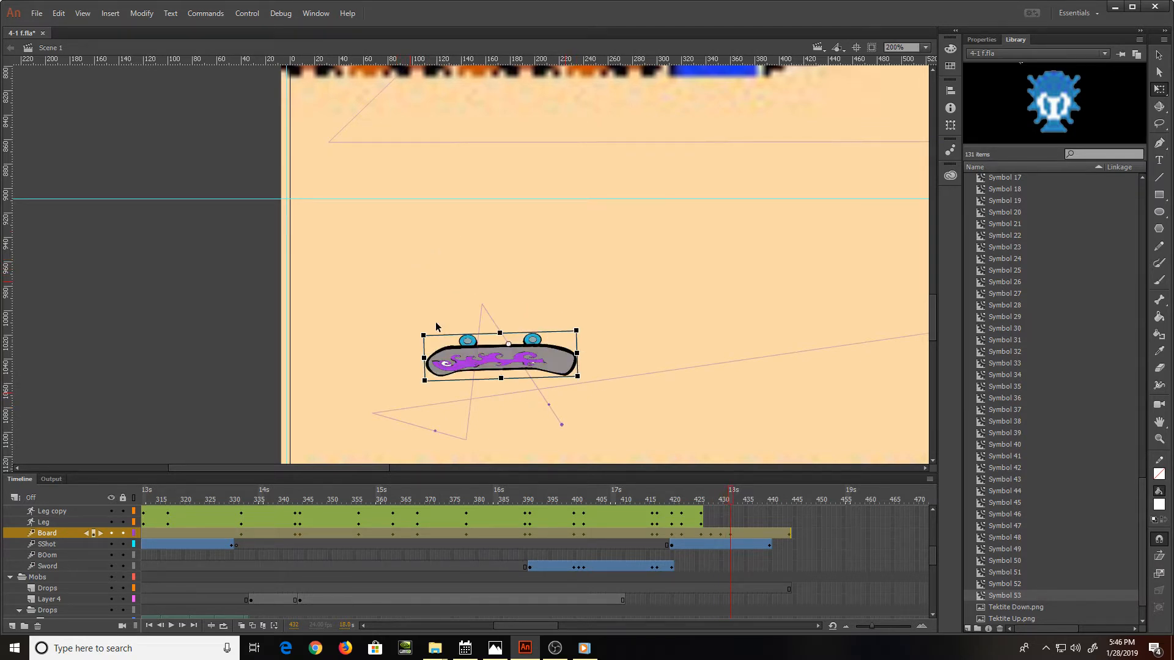
{"action": "key", "text": "period"}
{"action": "key", "text": "period"}
{"action": "key", "text": "period"}
{"action": "key", "text": "period"}
{"action": "key", "text": "period"}
{"action": "key", "text": "period"}
{"action": "key", "text": "period"}
{"action": "key", "text": "period"}
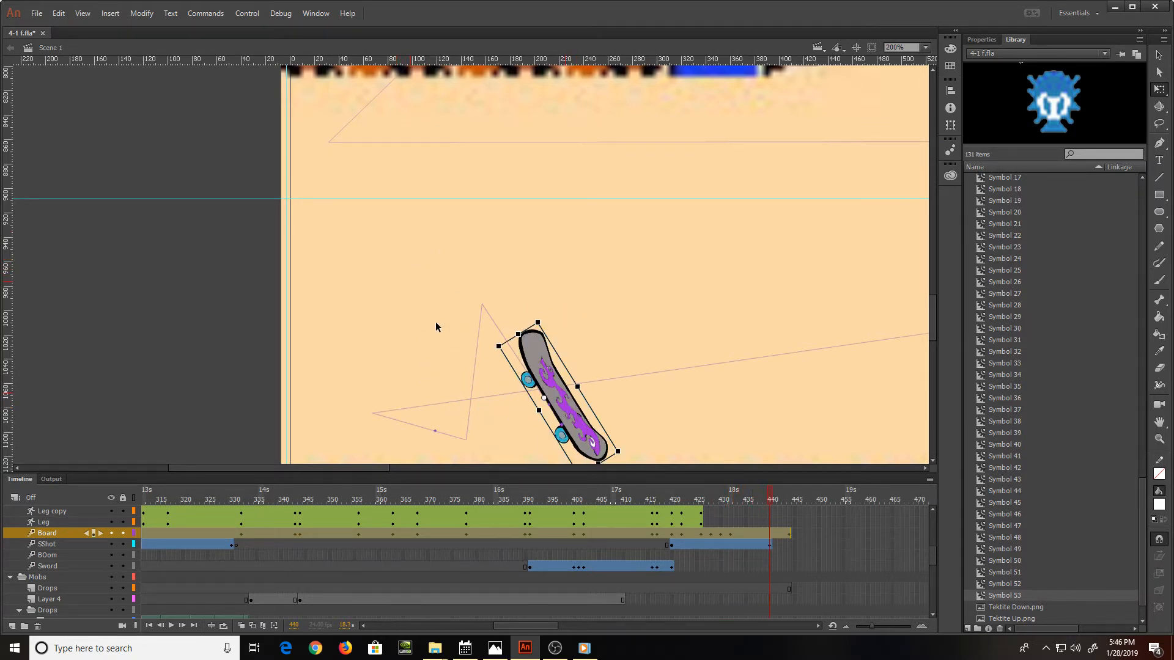
Step: Extend the hero's Head, Armature and Leg layers to frame 444 to match the Board layer
{"action": "key", "text": "period"}
{"action": "key", "text": "period"}
{"action": "key", "text": "period"}
{"action": "key", "text": "period"}
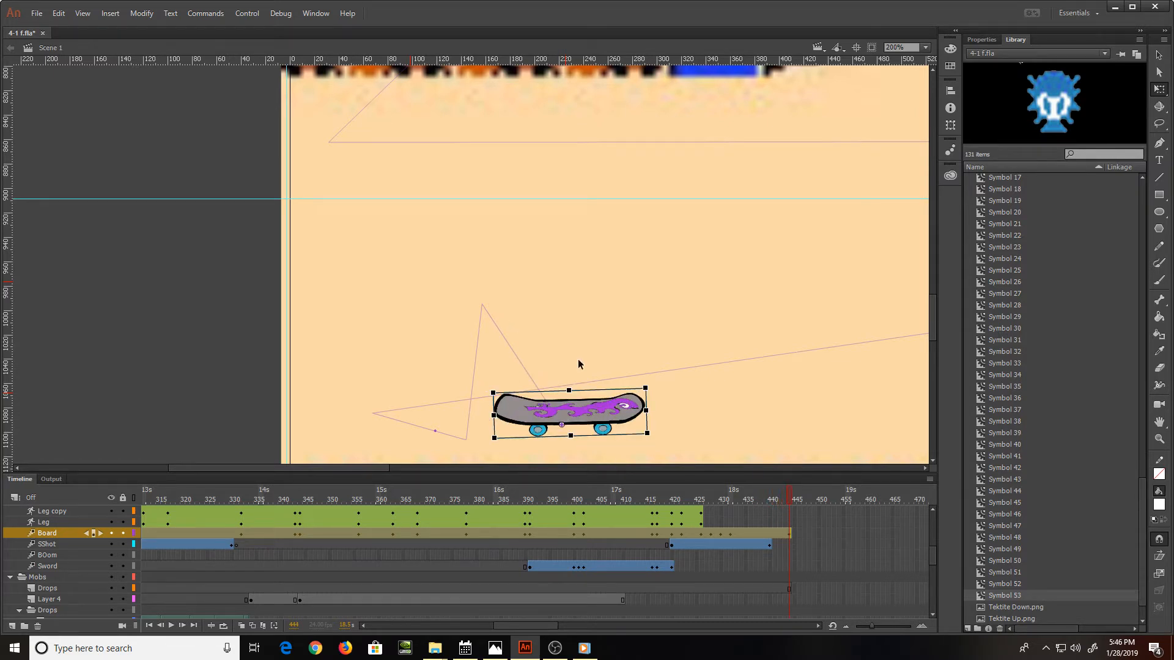
{"action": "scroll", "coordinate": [733, 562], "scroll_direction": "up", "scroll_amount": 2}
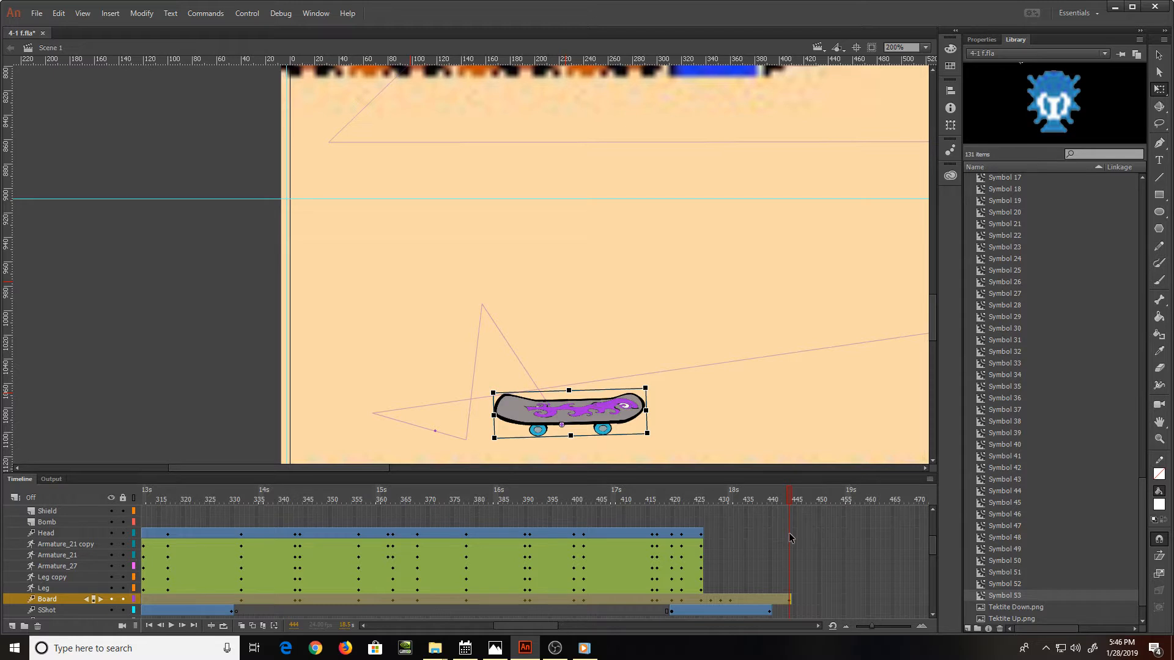
{"action": "left_click_drag", "start_coordinate": [790, 537], "coordinate": [788, 589]}
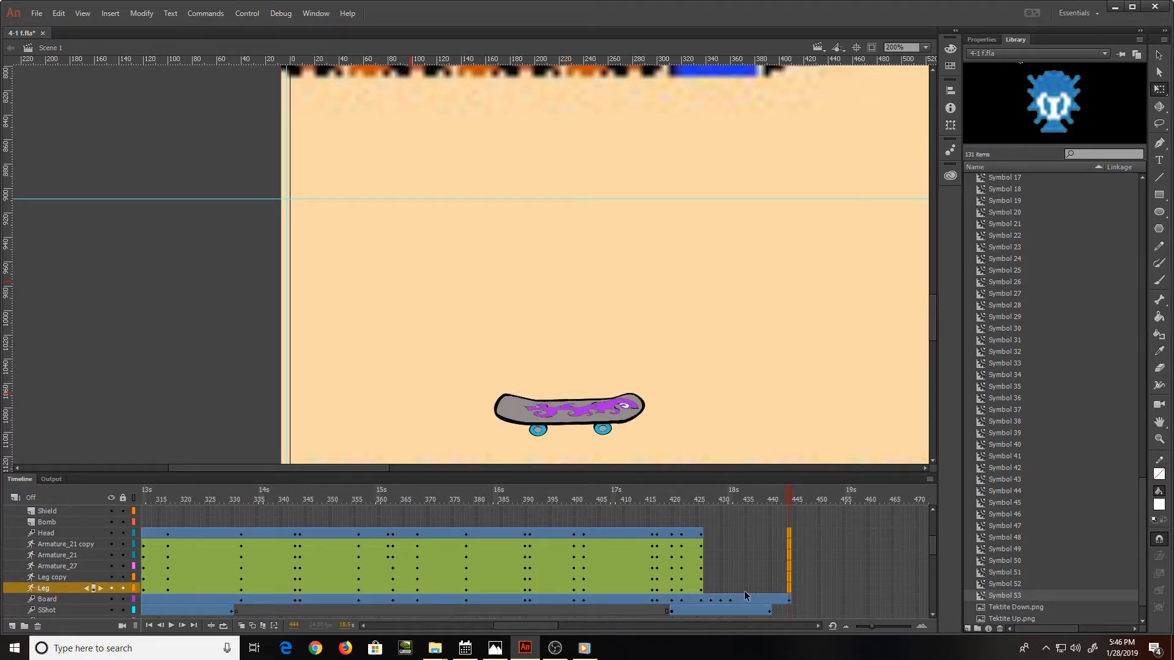
{"action": "key", "text": "F5"}
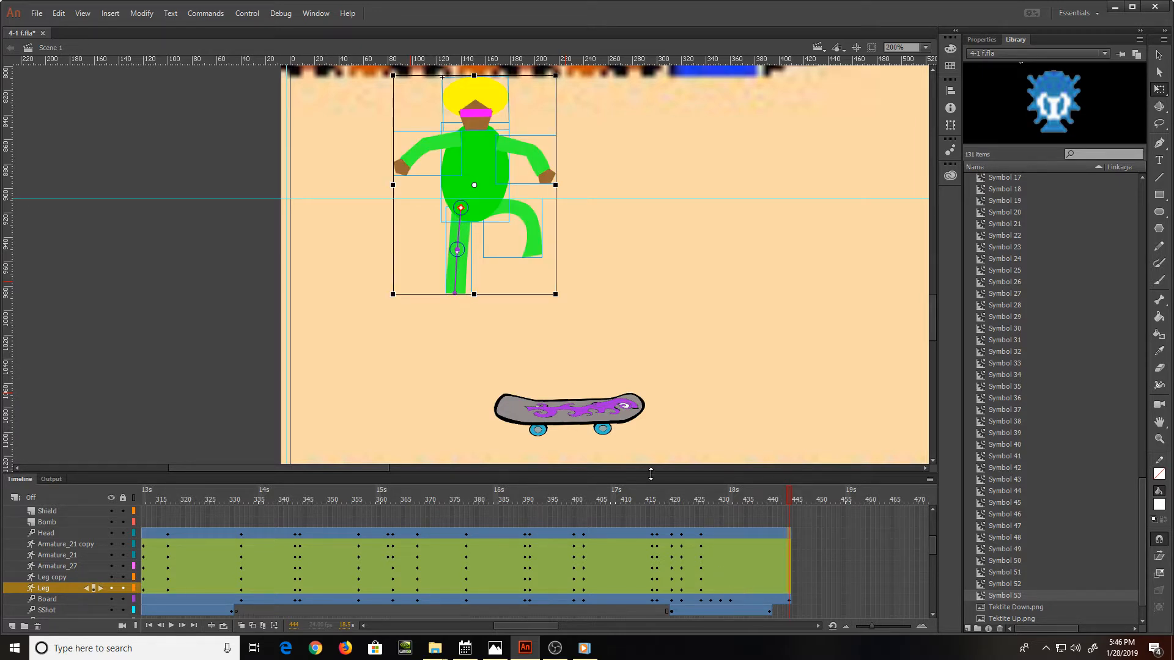
Step: At frame 444, move both of the hero's legs down onto the skateboard and pose them spread apart with slightly bent knees
{"action": "left_click", "coordinate": [538, 252]}
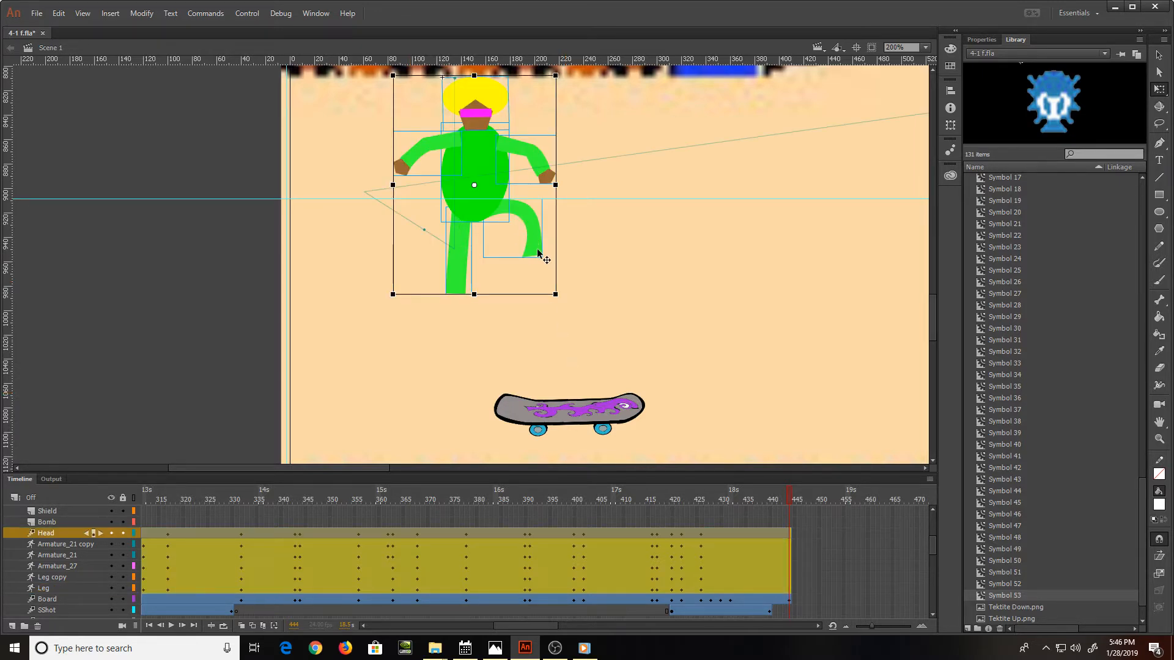
{"action": "left_click", "coordinate": [515, 329]}
{"action": "left_click_drag", "start_coordinate": [531, 244], "coordinate": [597, 377]}
{"action": "key", "text": "v"}
{"action": "key", "text": "q"}
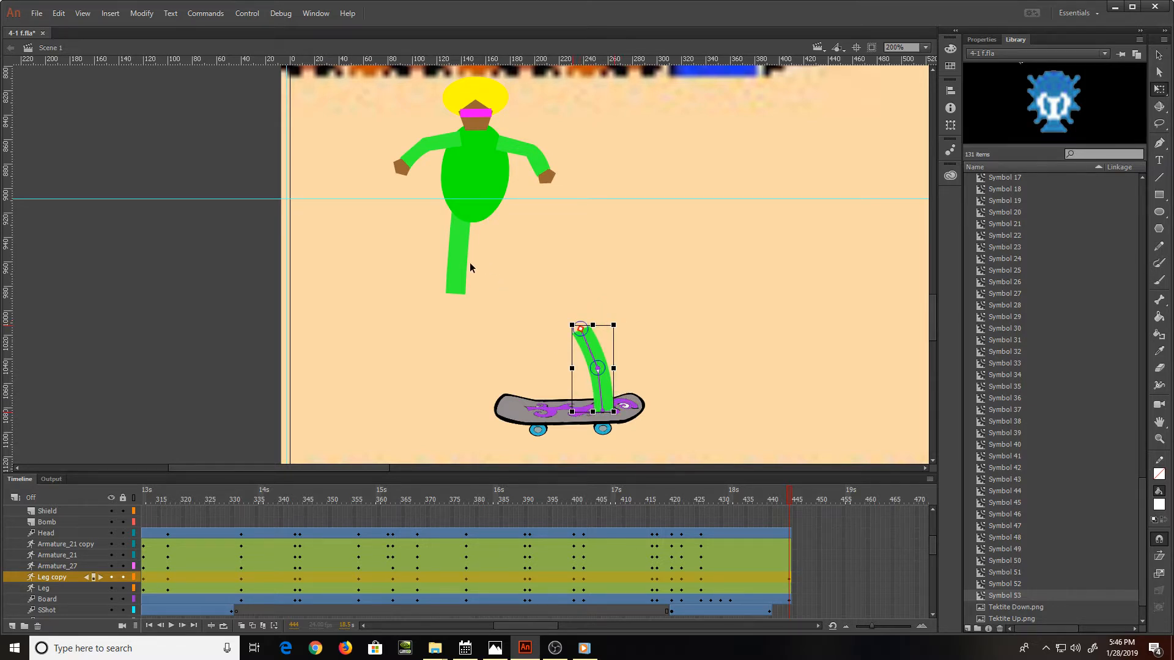
{"action": "left_click_drag", "start_coordinate": [466, 269], "coordinate": [543, 376]}
{"action": "key", "text": "v"}
{"action": "key", "text": "q"}
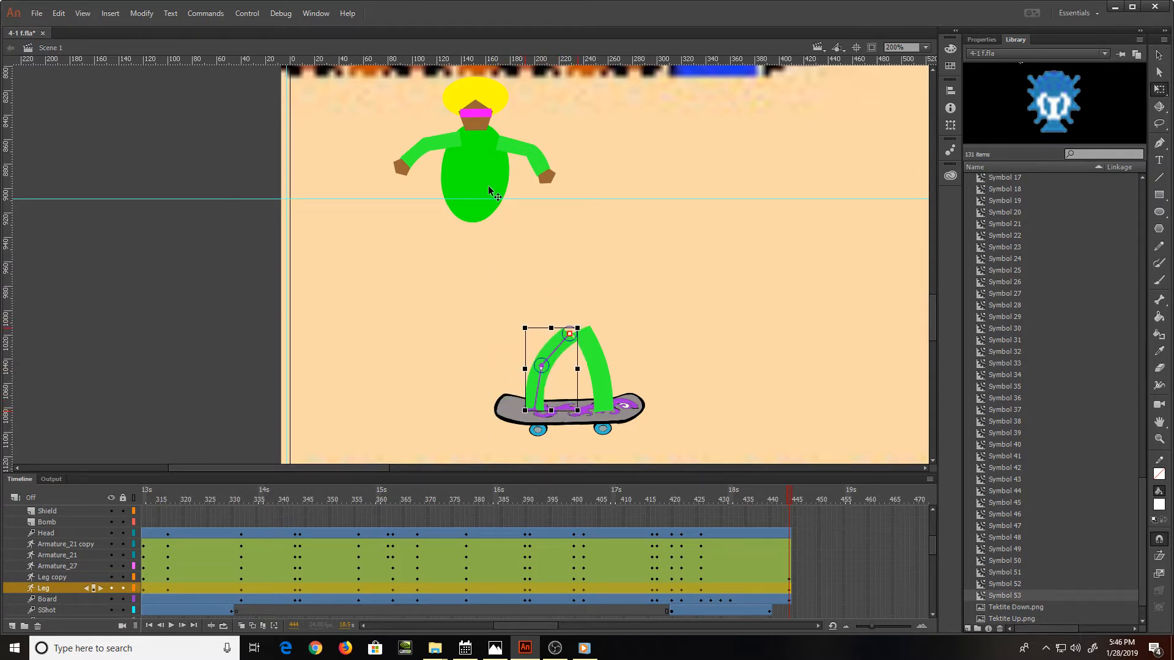
Step: Move the torso, both arms and the head down above the legs to reassemble the hero standing on the skateboard at frame 444
{"action": "left_click_drag", "start_coordinate": [489, 191], "coordinate": [592, 305]}
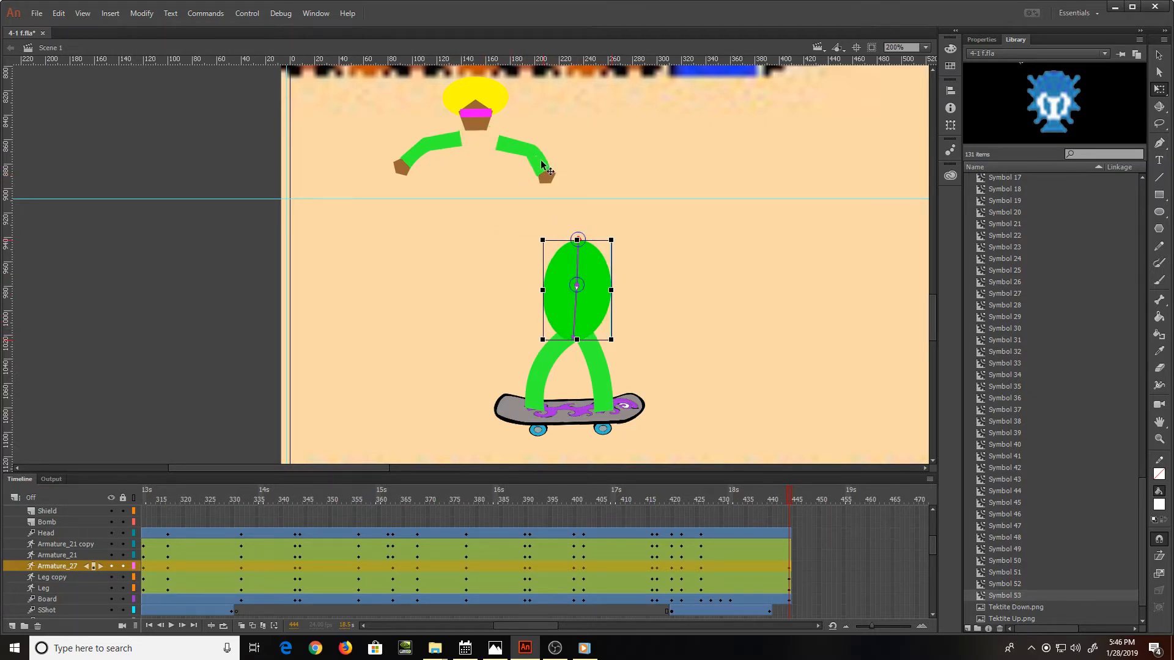
{"action": "left_click_drag", "start_coordinate": [541, 160], "coordinate": [649, 276]}
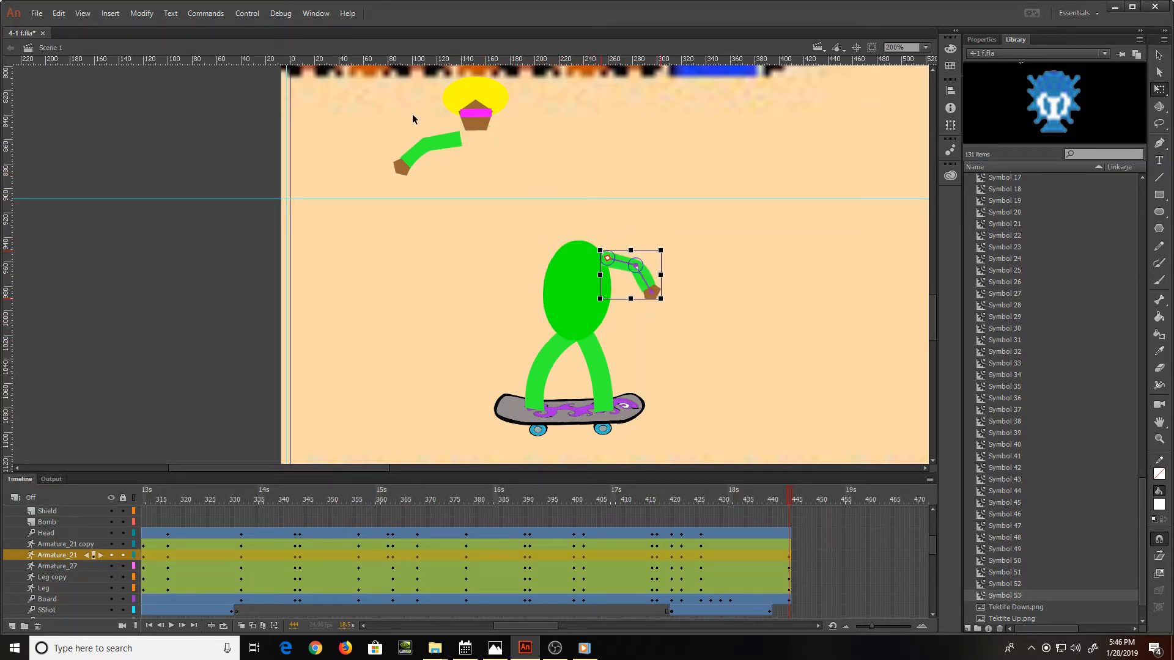
{"action": "left_click_drag", "start_coordinate": [437, 148], "coordinate": [535, 269]}
{"action": "left_click_drag", "start_coordinate": [486, 109], "coordinate": [587, 223]}
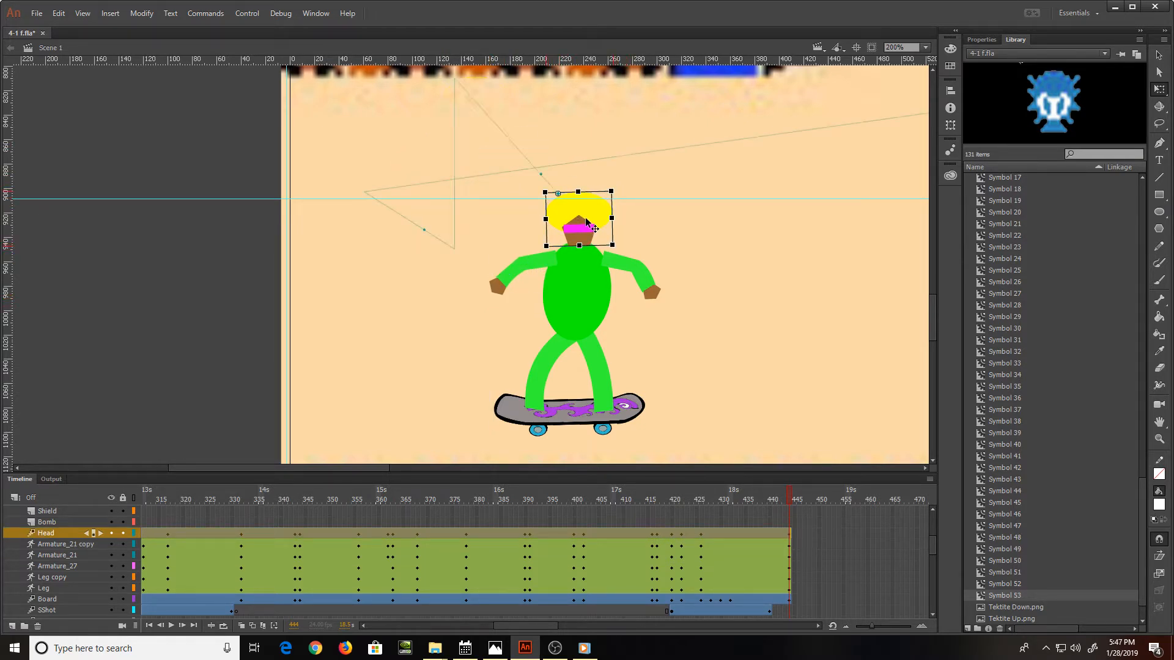
{"action": "left_click", "coordinate": [631, 265]}
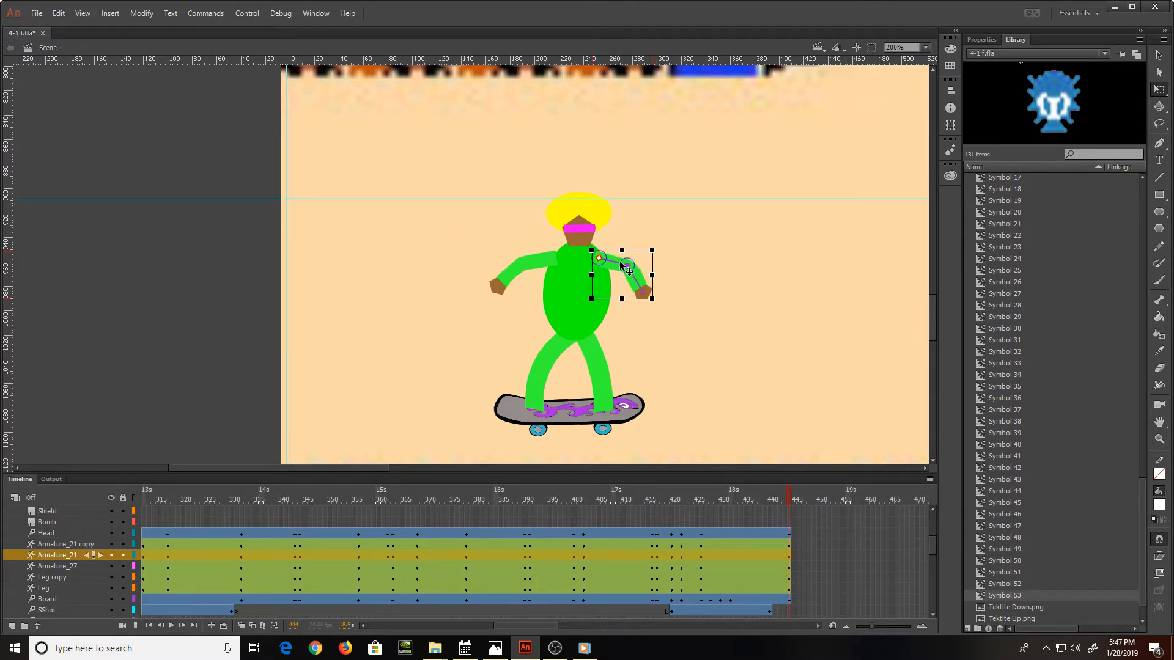
Step: Step back through the frames before 444 and play the jump repeatedly to examine how the hero lands on the flipping skateboard
{"action": "key", "text": "ctrl+minus"}
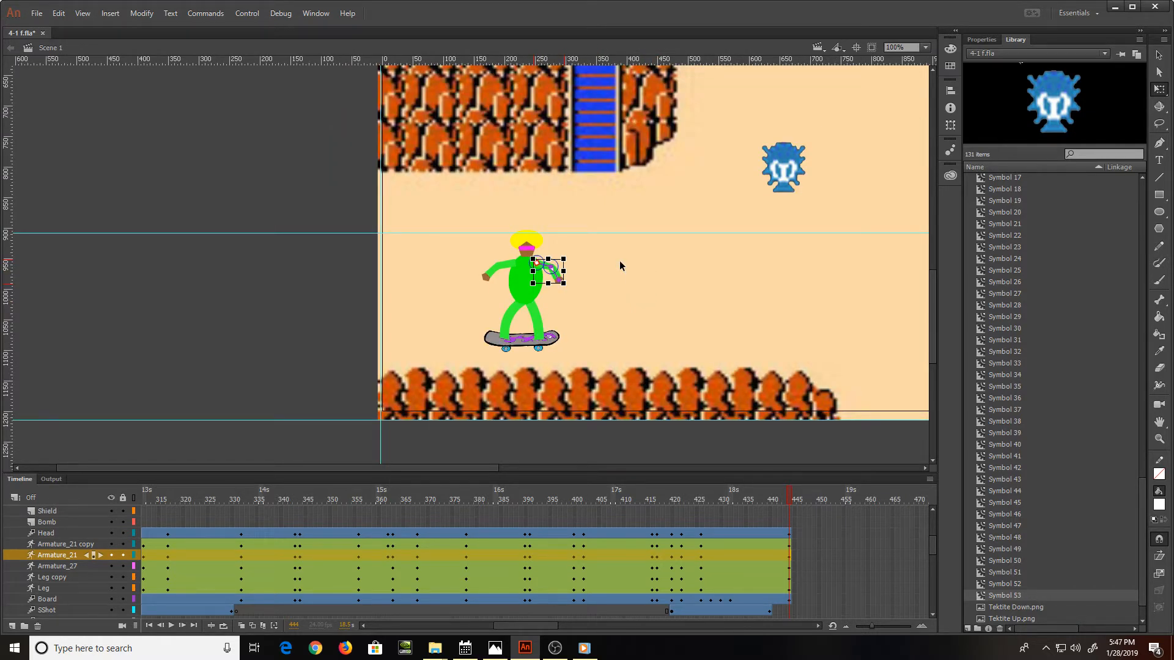
{"action": "key", "text": "comma"}
{"action": "key", "text": "comma"}
{"action": "key", "text": "comma"}
{"action": "key", "text": "comma"}
{"action": "key", "text": "comma"}
{"action": "key", "text": "comma"}
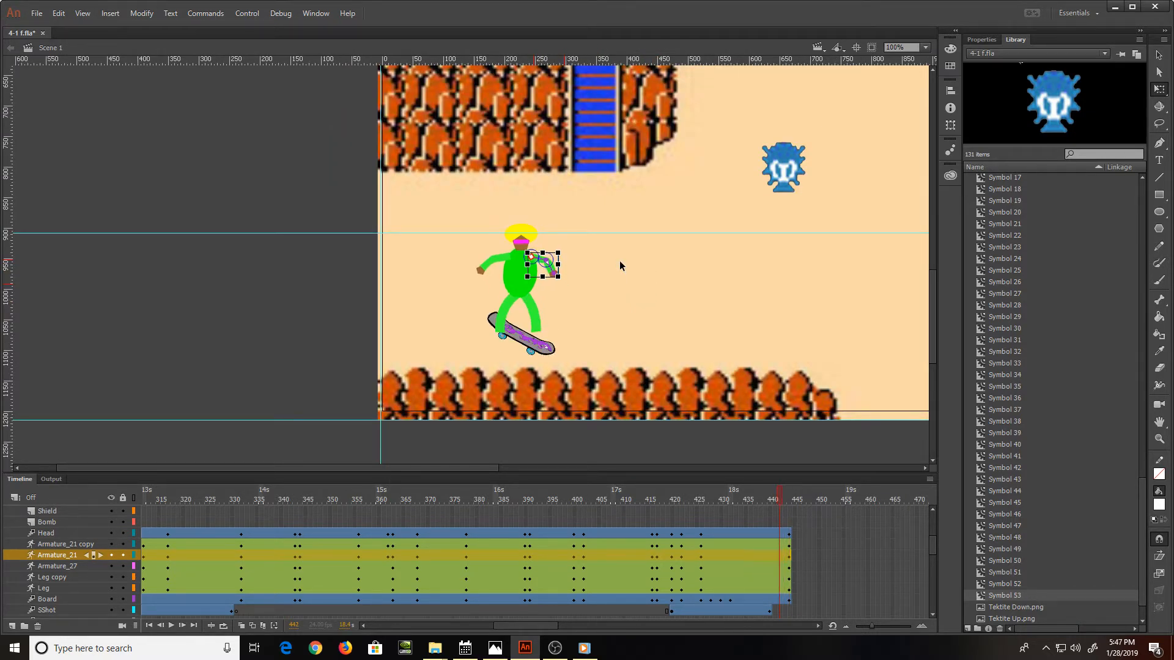
{"action": "key", "text": "comma"}
{"action": "key", "text": "comma"}
{"action": "key", "text": "comma"}
{"action": "key", "text": "comma"}
{"action": "key", "text": "comma"}
{"action": "key", "text": "comma"}
{"action": "key", "text": "comma"}
{"action": "key", "text": "comma"}
{"action": "key", "text": "comma"}
{"action": "key", "text": "comma"}
{"action": "key", "text": "comma"}
{"action": "key", "text": "comma"}
{"action": "key", "text": "comma"}
{"action": "key", "text": "comma"}
{"action": "key", "text": "comma"}
{"action": "key", "text": "comma"}
{"action": "key", "text": "comma"}
{"action": "key", "text": "comma"}
{"action": "key", "text": "comma"}
{"action": "key", "text": "comma"}
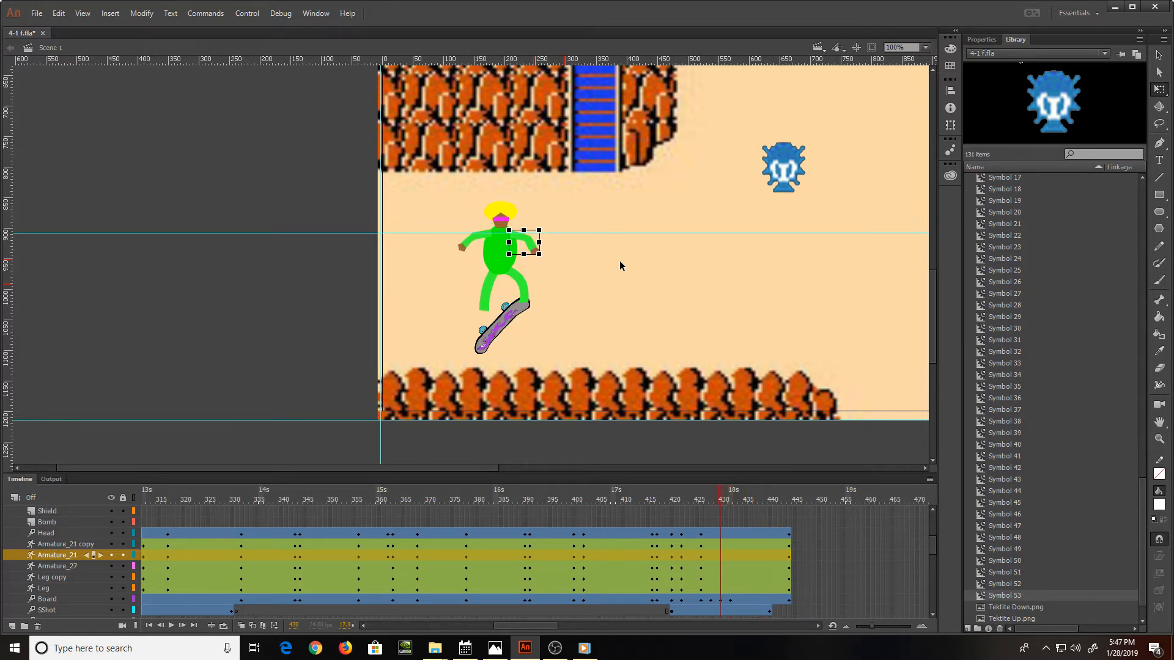
{"action": "key", "text": "Return"}
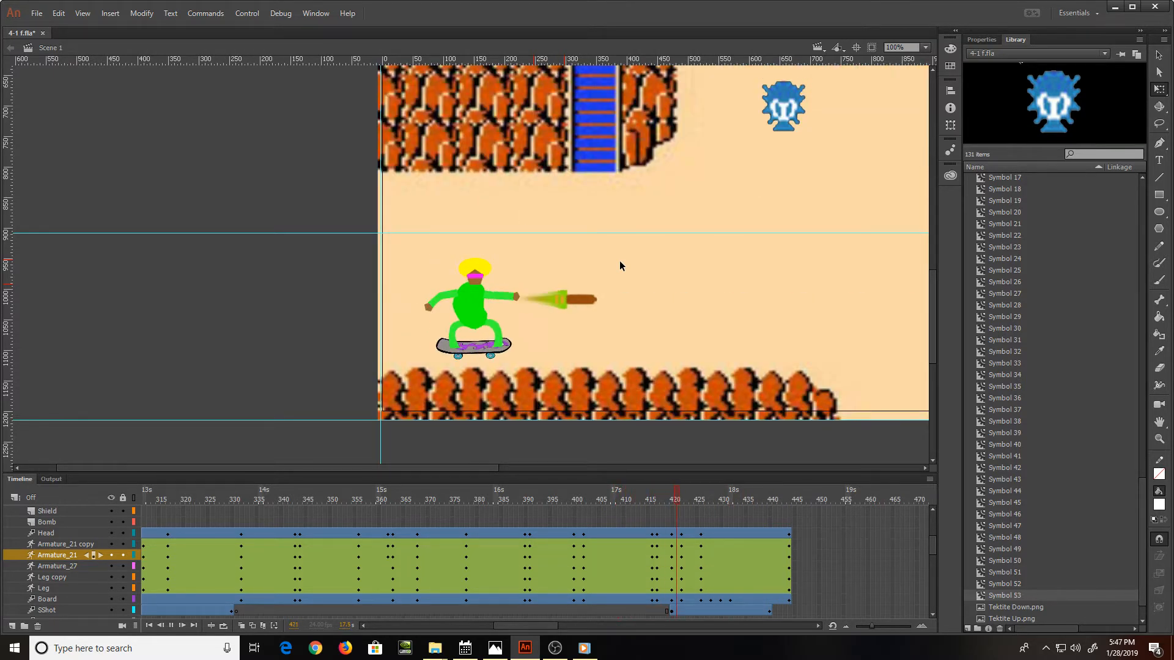
{"action": "key", "text": "comma"}
{"action": "key", "text": "comma"}
{"action": "key", "text": "comma"}
{"action": "key", "text": "comma"}
{"action": "key", "text": "comma"}
{"action": "key", "text": "comma"}
{"action": "key", "text": "comma"}
{"action": "key", "text": "comma"}
{"action": "key", "text": "comma"}
{"action": "key", "text": "comma"}
{"action": "key", "text": "comma"}
{"action": "key", "text": "comma"}
{"action": "key", "text": "comma"}
{"action": "key", "text": "comma"}
{"action": "key", "text": "comma"}
{"action": "key", "text": "comma"}
{"action": "key", "text": "comma"}
{"action": "key", "text": "comma"}
{"action": "key", "text": "comma"}
{"action": "key", "text": "comma"}
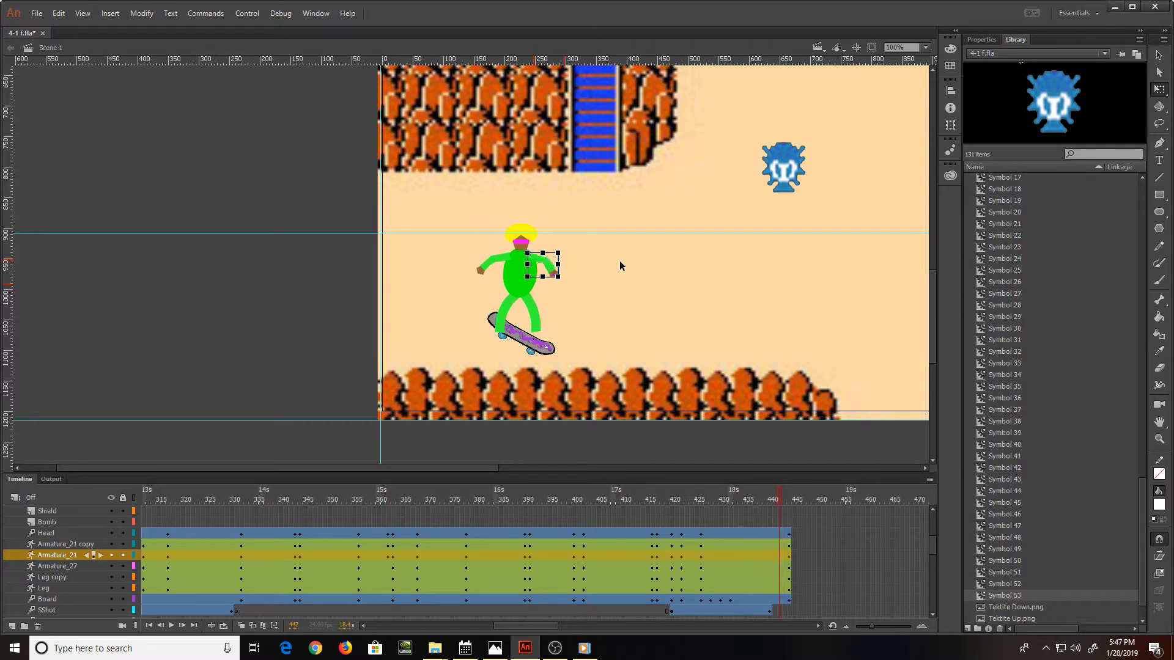
{"action": "key", "text": "comma"}
{"action": "key", "text": "comma"}
{"action": "key", "text": "comma"}
{"action": "key", "text": "comma"}
{"action": "key", "text": "comma"}
{"action": "key", "text": "comma"}
{"action": "key", "text": "comma"}
{"action": "key", "text": "comma"}
{"action": "key", "text": "comma"}
{"action": "key", "text": "comma"}
{"action": "key", "text": "comma"}
{"action": "key", "text": "comma"}
{"action": "key", "text": "comma"}
{"action": "key", "text": "comma"}
{"action": "key", "text": "comma"}
{"action": "key", "text": "comma"}
{"action": "key", "text": "comma"}
{"action": "key", "text": "comma"}
{"action": "key", "text": "comma"}
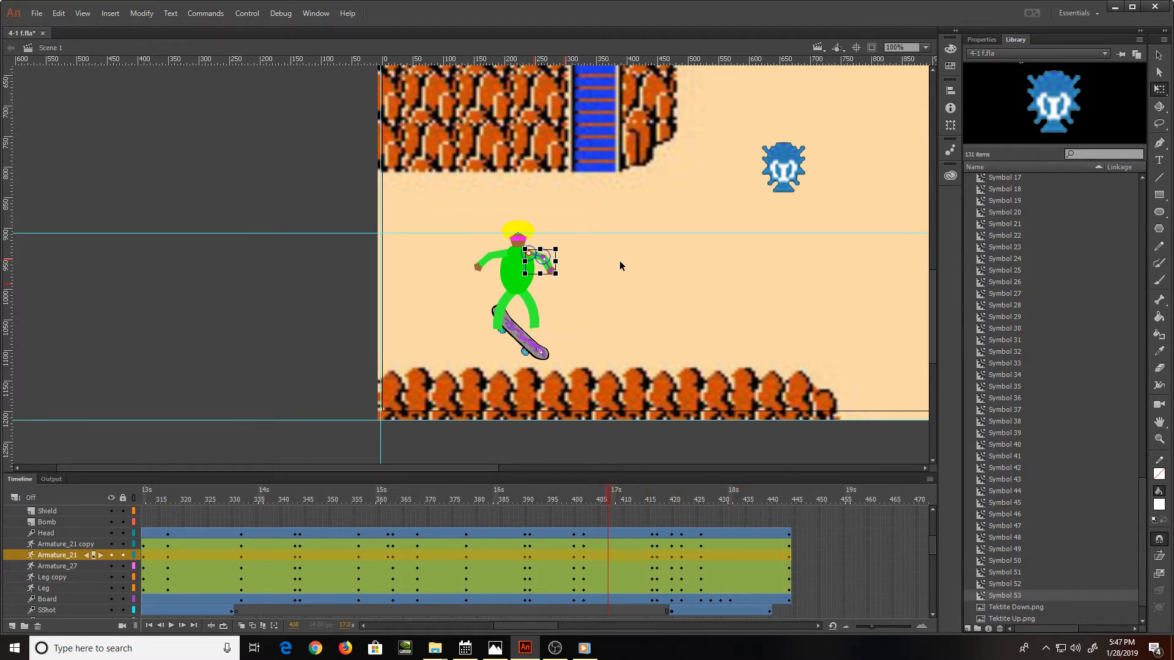
{"action": "key", "text": "Return"}
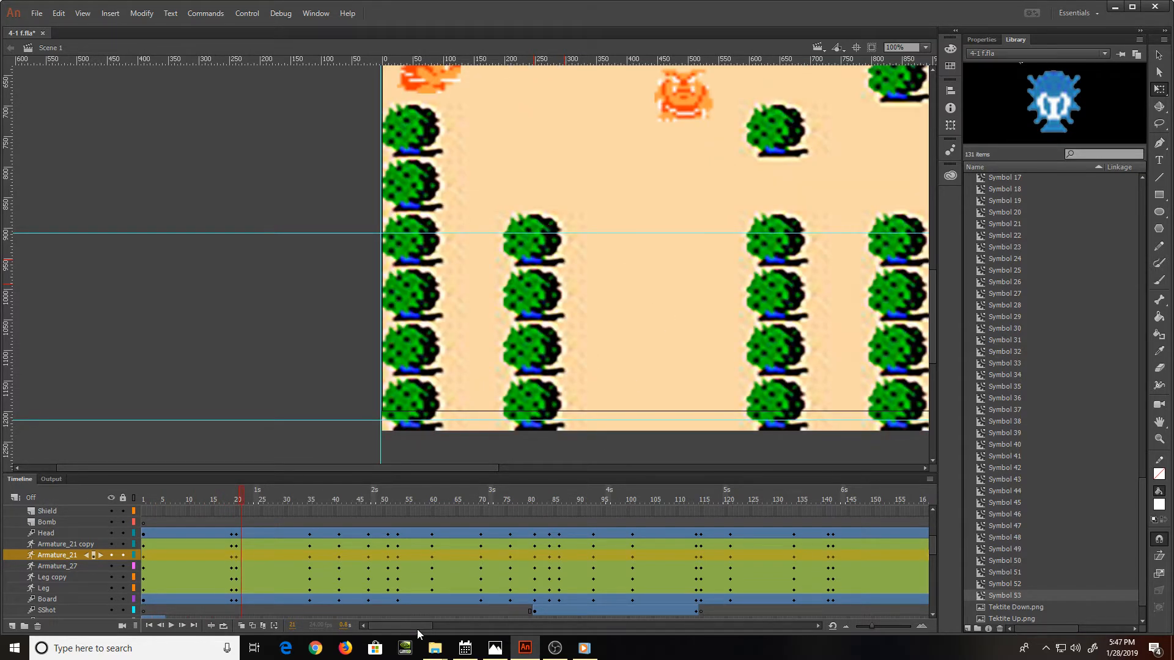
Step: At frame 432, swap the two blue Octoroks' positions, placing Blue S beside the sword shot and Blue F in Blue S's old spot
{"action": "left_click_drag", "start_coordinate": [421, 626], "coordinate": [564, 629]}
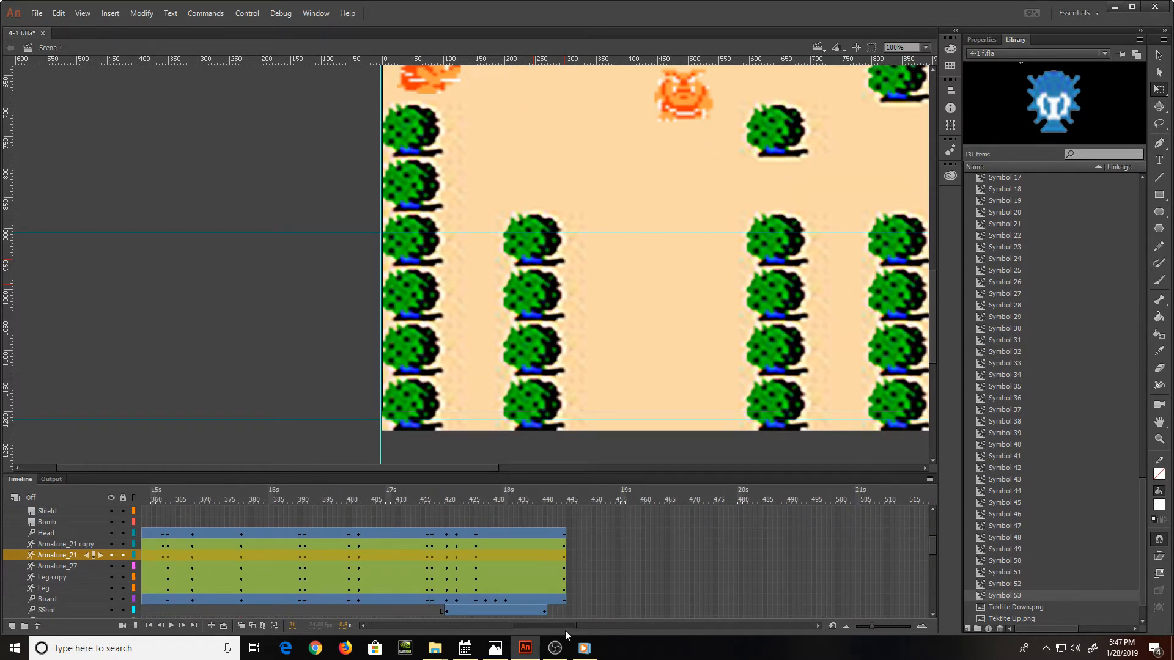
{"action": "left_click", "coordinate": [563, 492]}
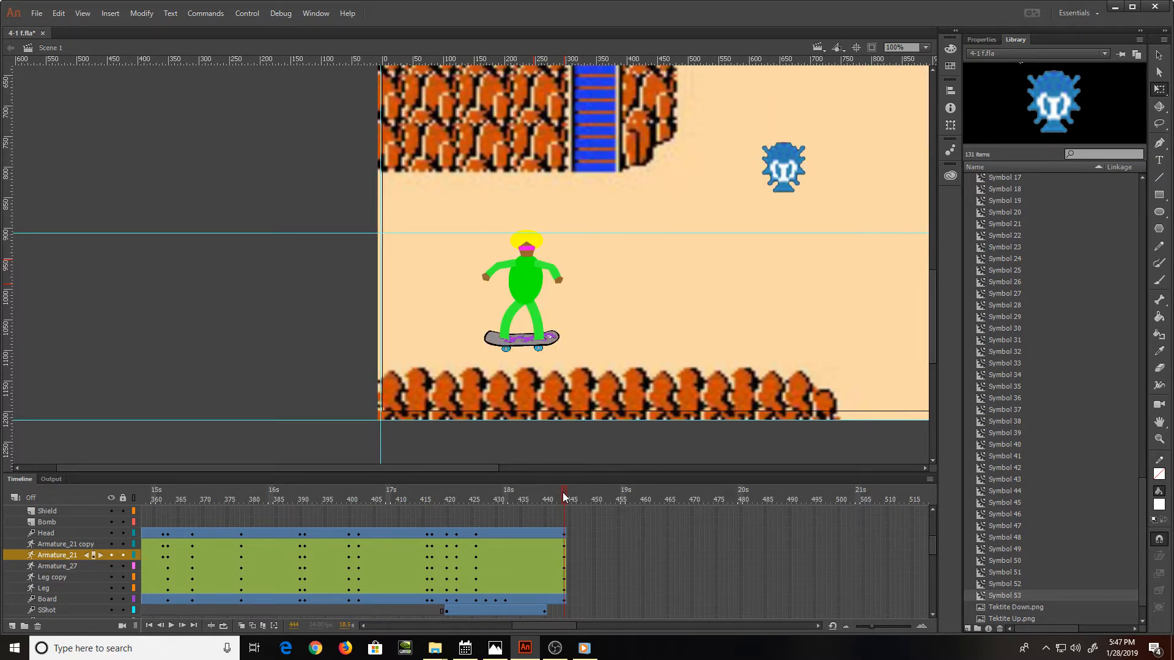
{"action": "key", "text": "ctrl+minus"}
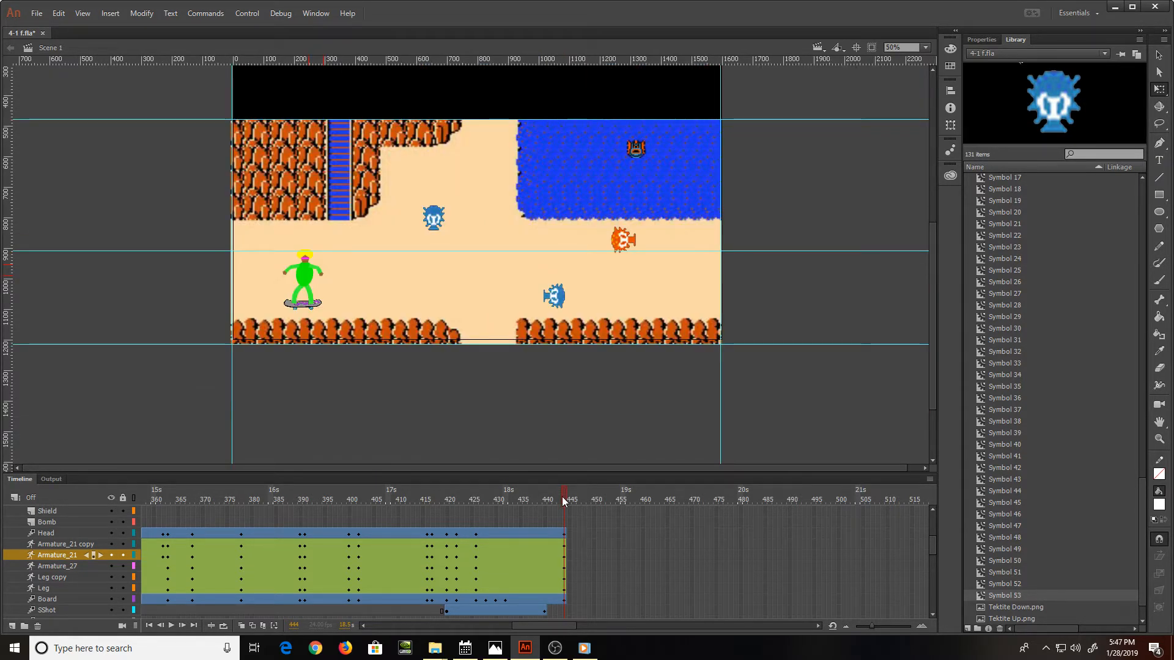
{"action": "left_click_drag", "start_coordinate": [563, 497], "coordinate": [497, 496]}
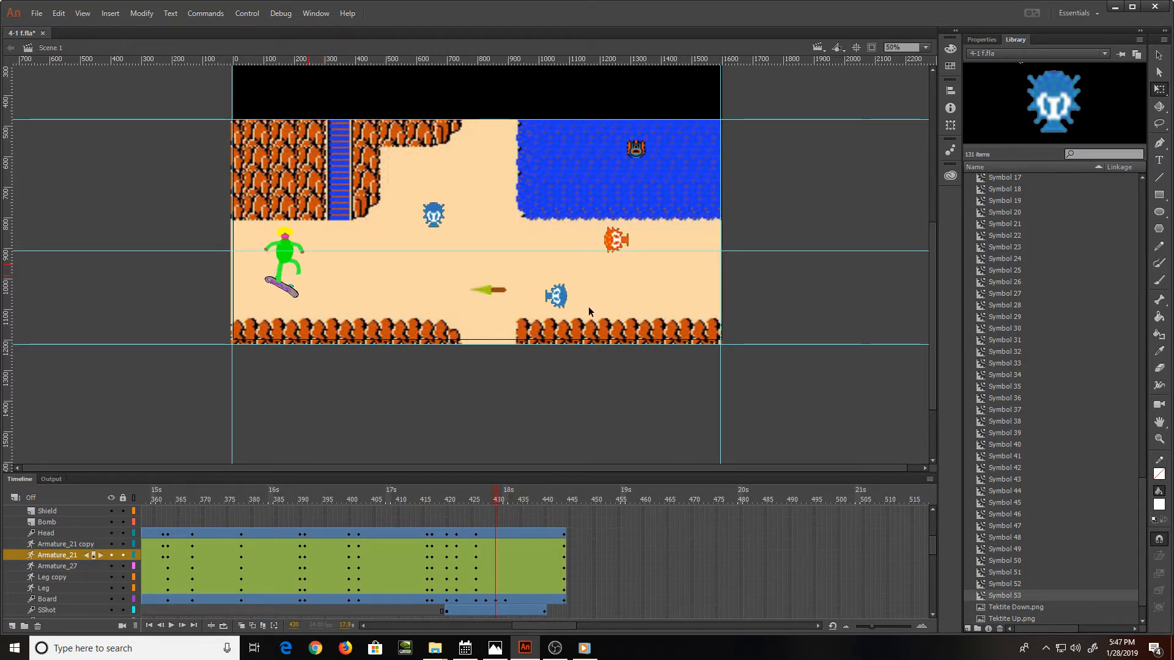
{"action": "left_click", "coordinate": [553, 301]}
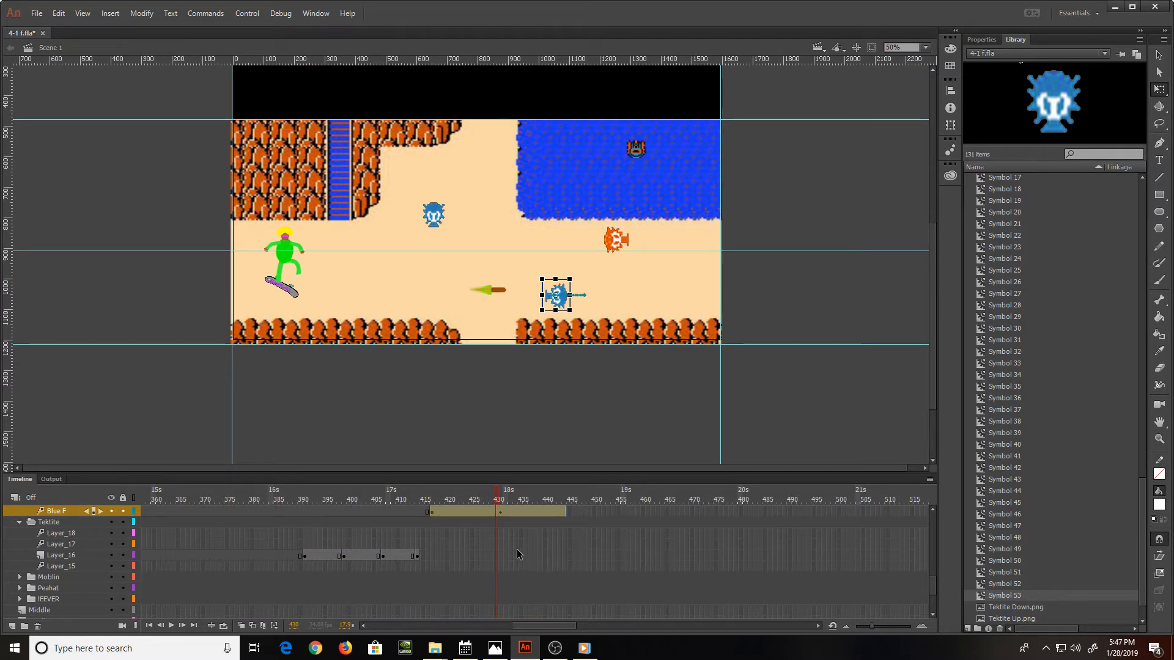
{"action": "key", "text": "."}
{"action": "scroll", "coordinate": [505, 523], "scroll_direction": "up", "scroll_amount": 2}
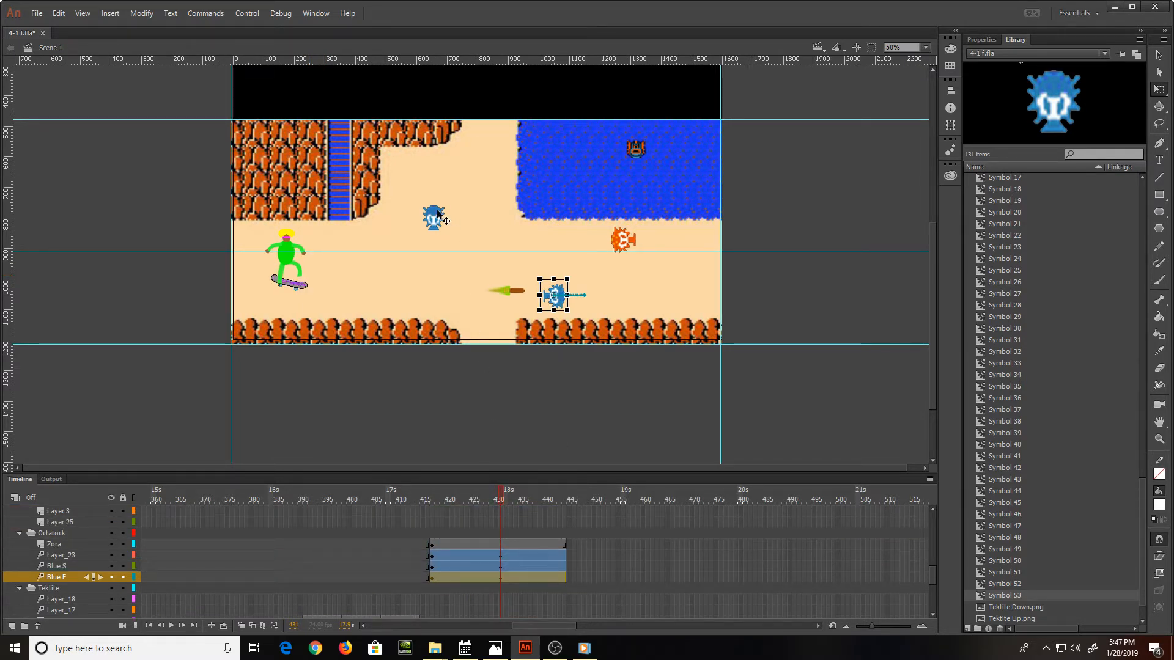
{"action": "left_click", "coordinate": [503, 555]}
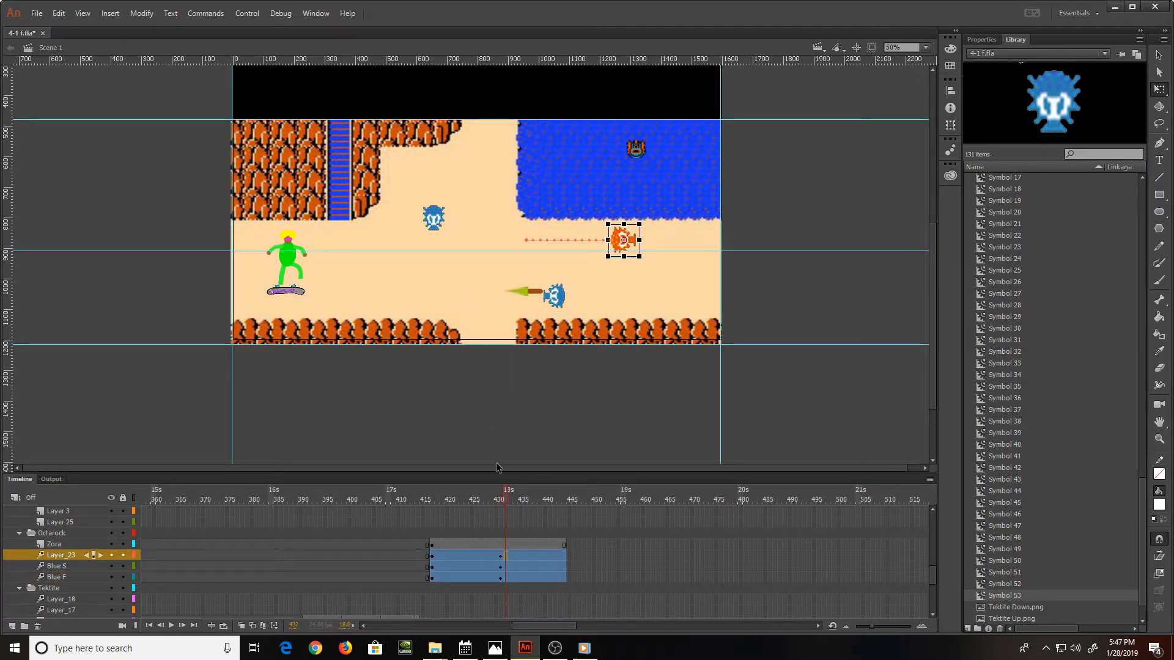
{"action": "left_click_drag", "start_coordinate": [444, 221], "coordinate": [553, 289]}
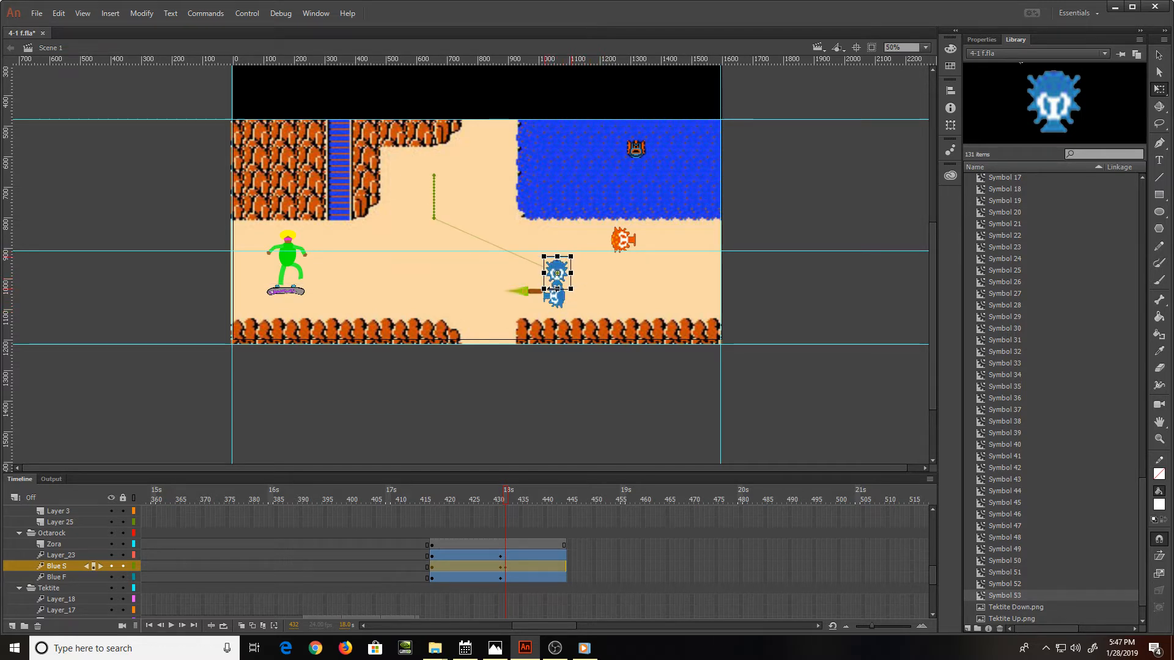
{"action": "left_click", "coordinate": [556, 300]}
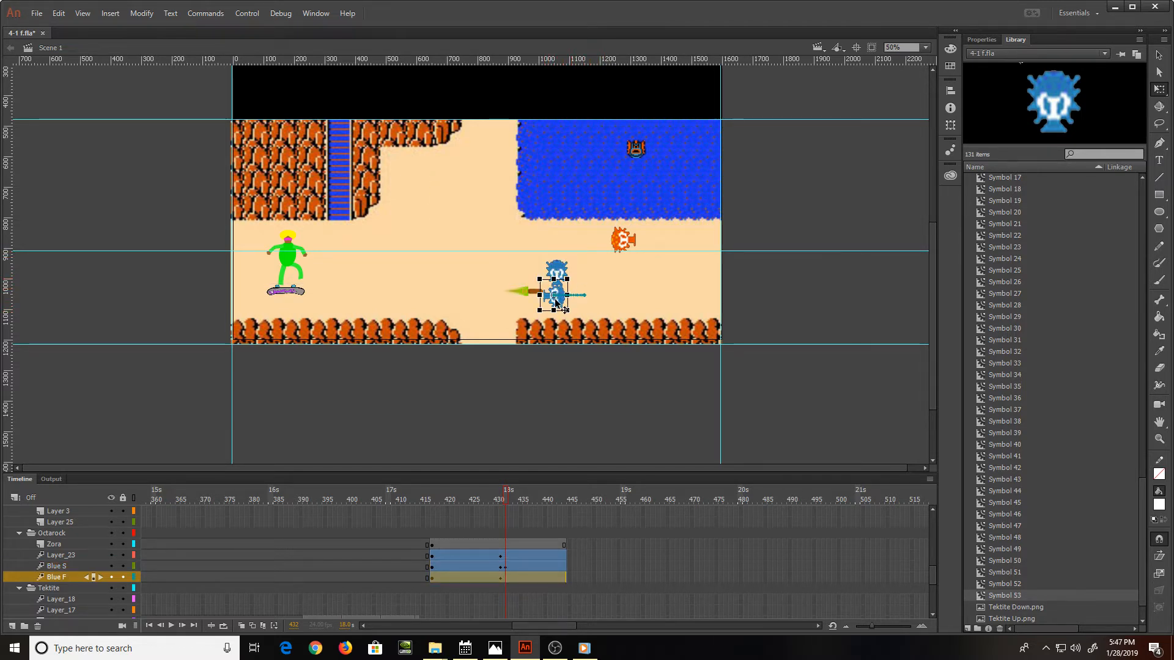
{"action": "left_click_drag", "start_coordinate": [548, 303], "coordinate": [425, 231]}
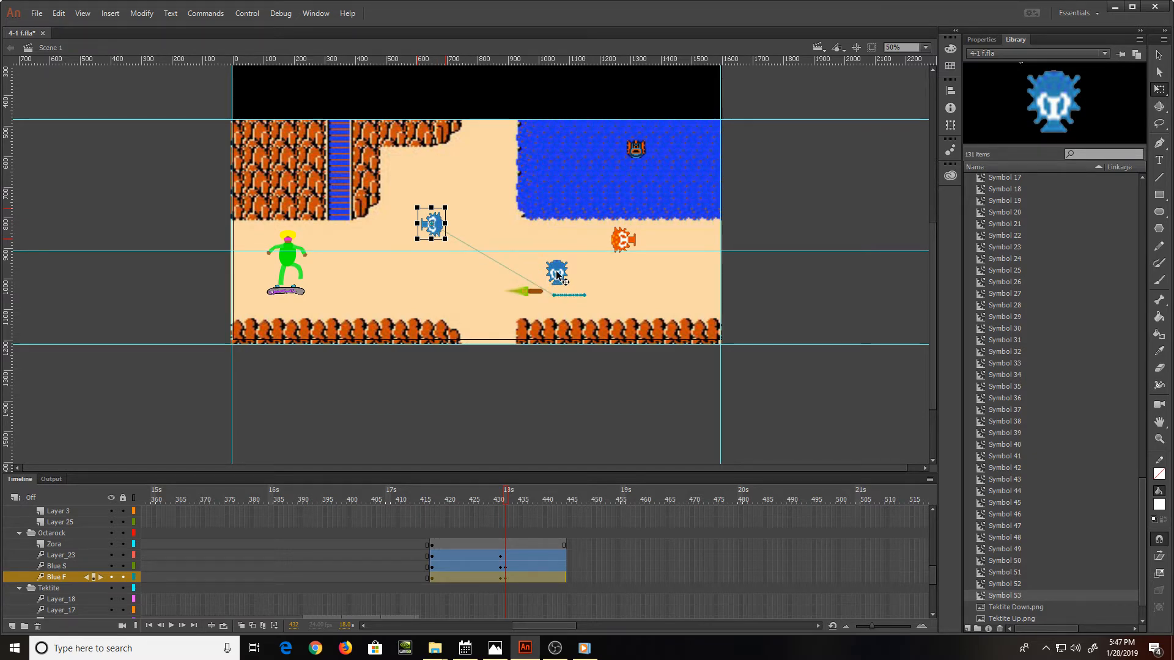
{"action": "left_click_drag", "start_coordinate": [557, 276], "coordinate": [554, 299]}
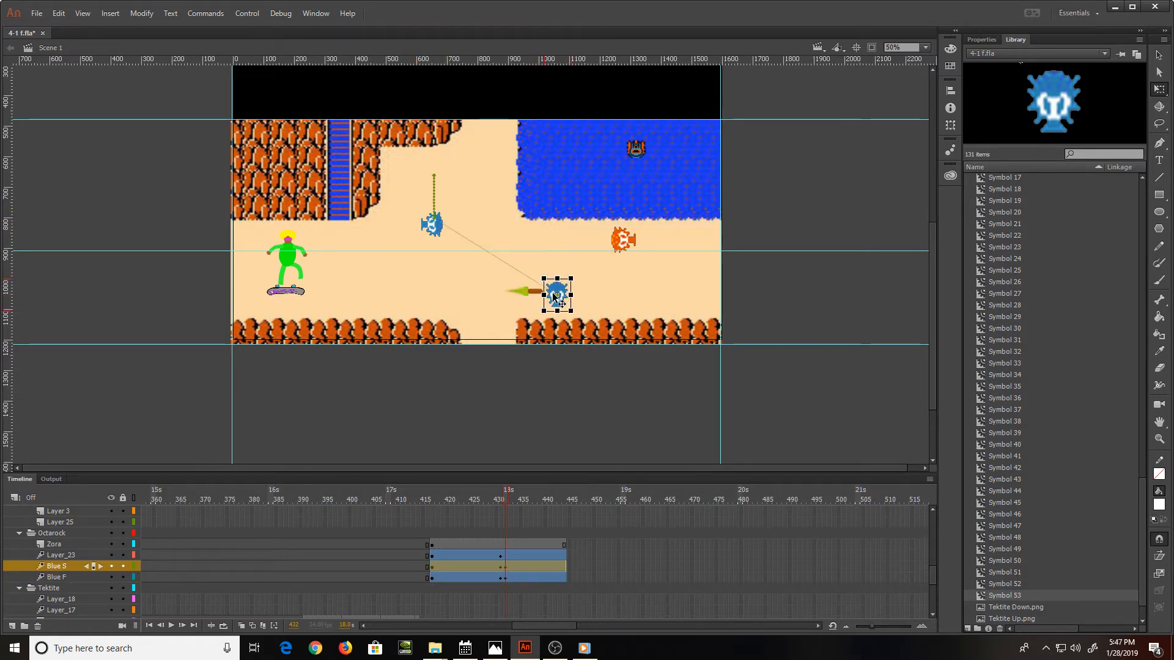
Step: Rotate the Blue S Octorok 90 degrees clockwise at frame 432 so its snout faces the sword shot, and shift it slightly left
{"action": "key", "text": "ctrl+equal"}
{"action": "key", "text": "ctrl+equal"}
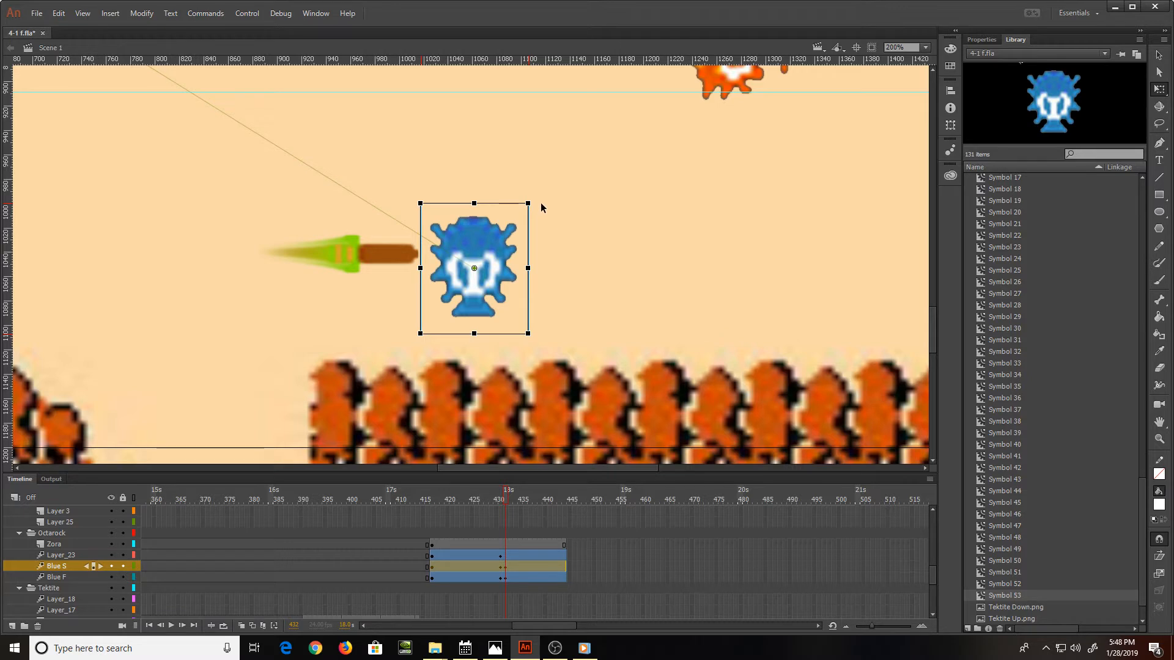
{"action": "left_click_drag", "start_coordinate": [535, 206], "coordinate": [538, 321]}
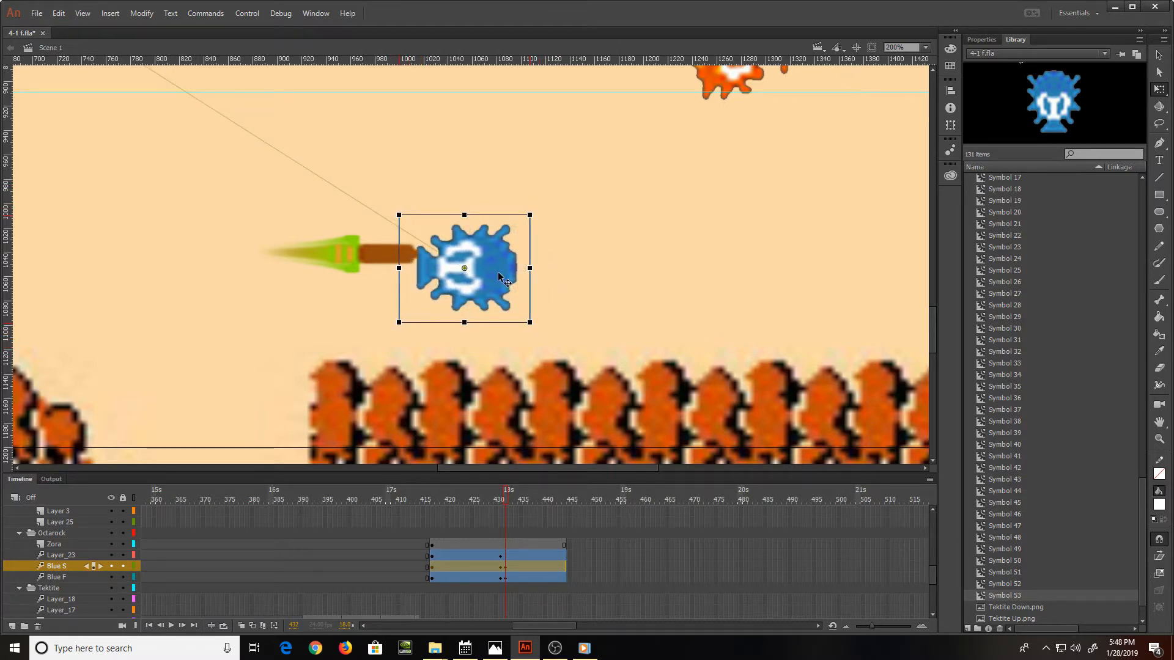
{"action": "key", "text": "comma"}
{"action": "key", "text": "comma"}
{"action": "key", "text": "period"}
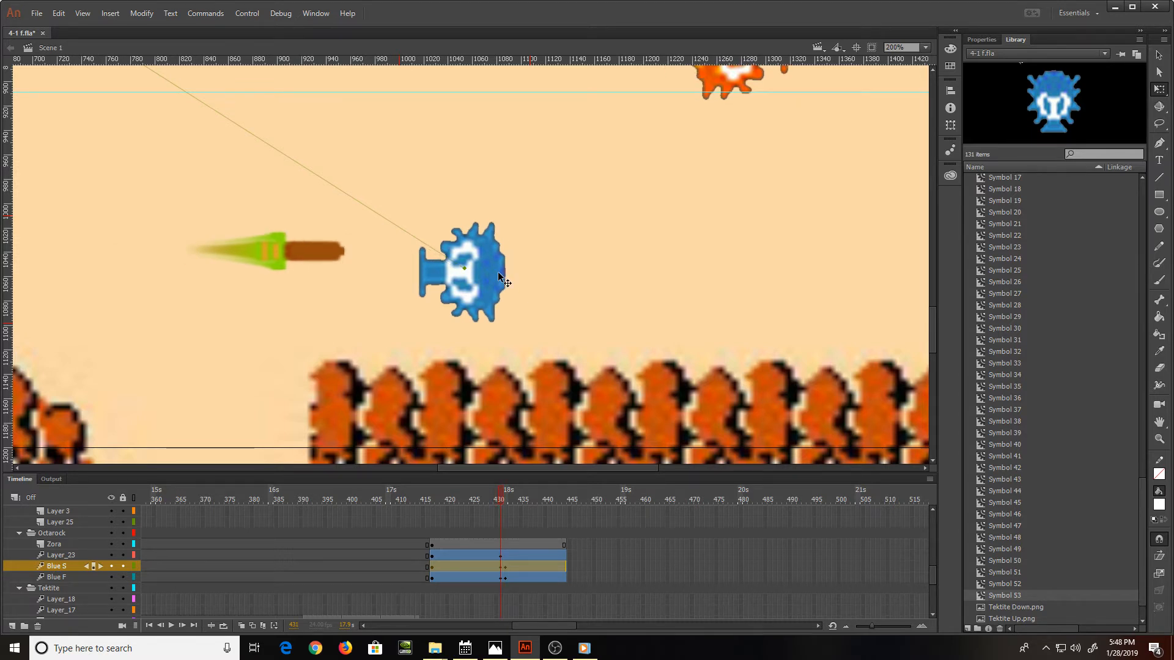
{"action": "key", "text": "period"}
{"action": "left_click_drag", "start_coordinate": [500, 276], "coordinate": [482, 276]}
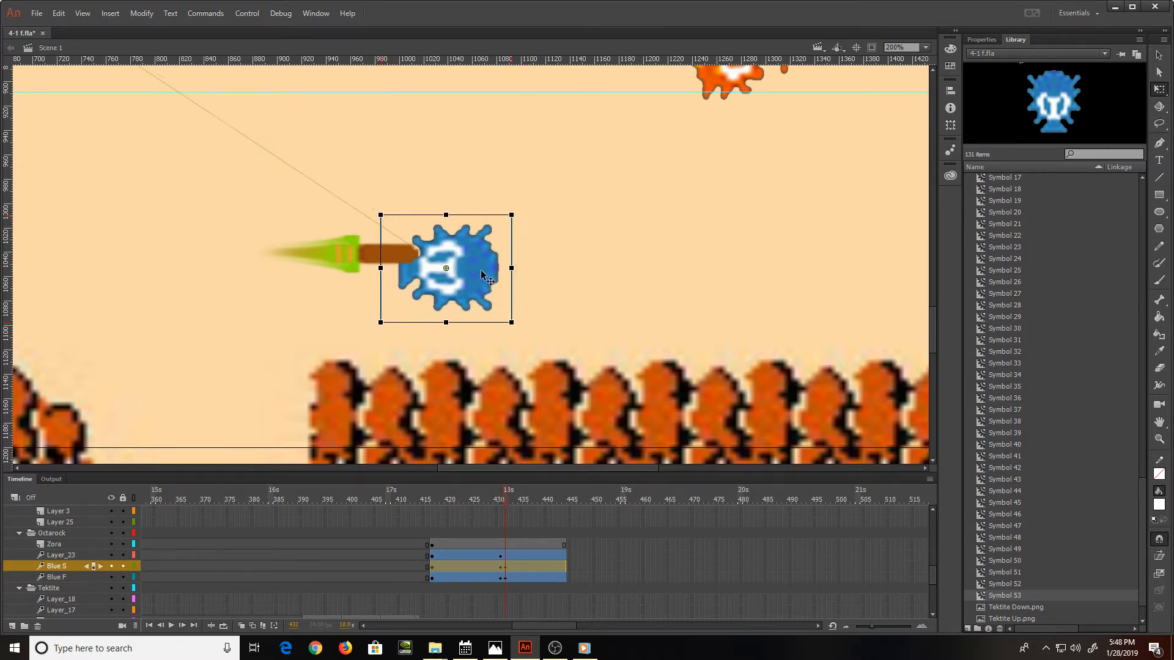
Step: Rotate the Blue F Octorok 90 degrees counterclockwise at frame 432 so its snout faces down
{"action": "scroll", "coordinate": [346, 181], "scroll_direction": "up", "scroll_amount": 5}
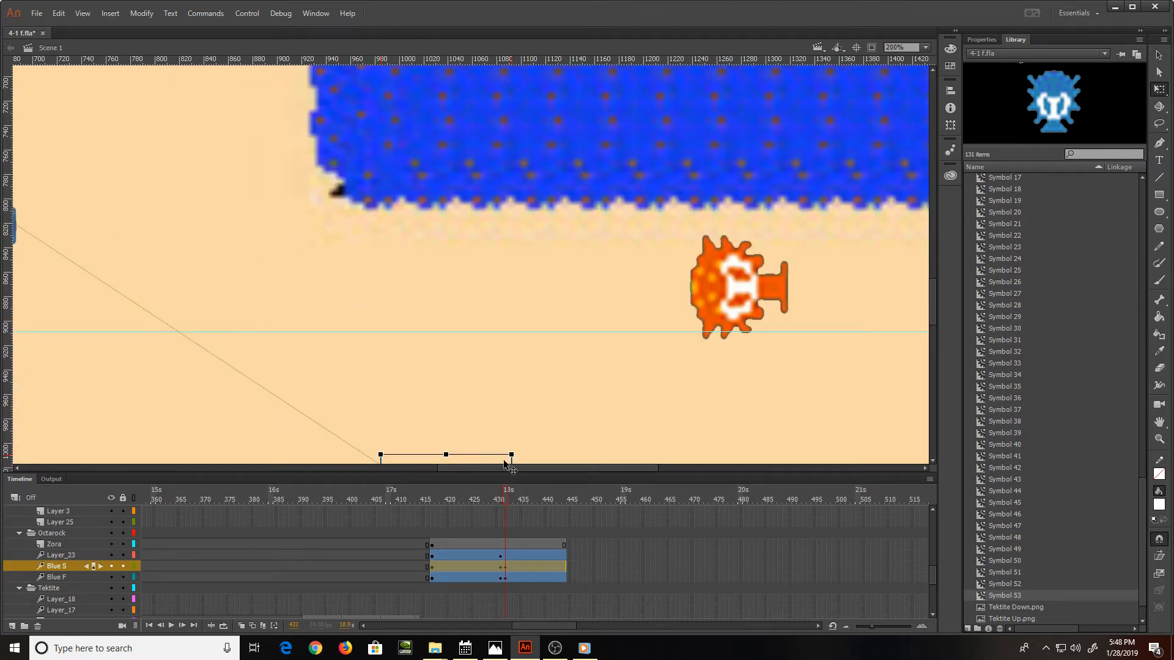
{"action": "left_click_drag", "start_coordinate": [505, 465], "coordinate": [415, 468]}
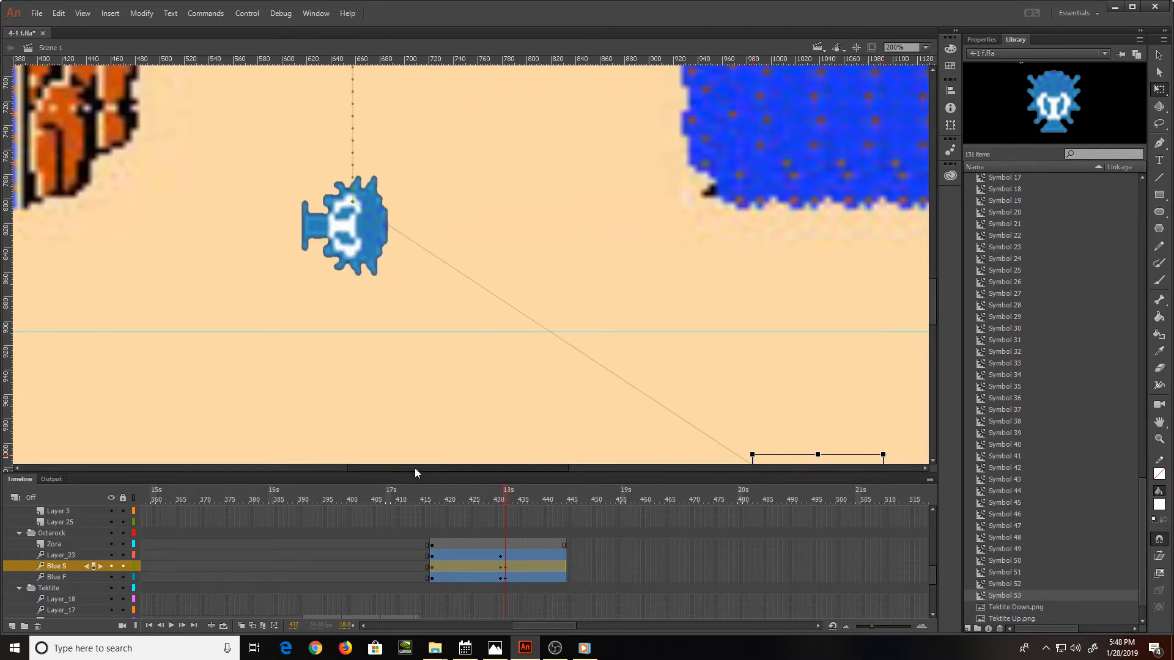
{"action": "left_click", "coordinate": [349, 247]}
{"action": "left_click_drag", "start_coordinate": [384, 288], "coordinate": [393, 170]}
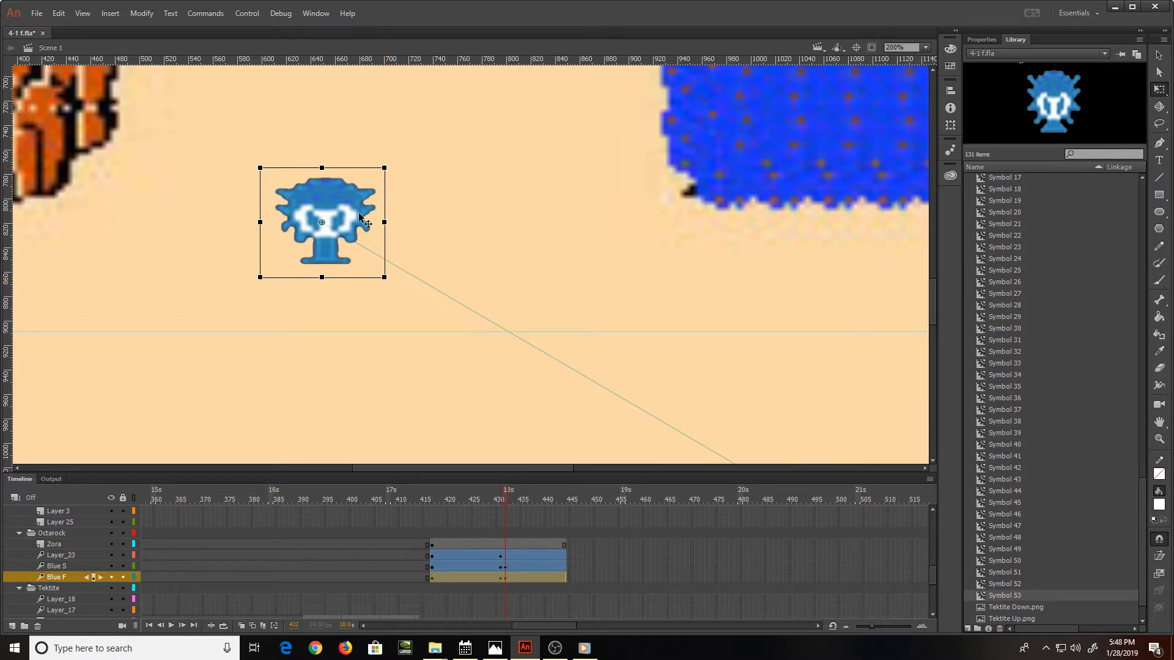
Step: At frame 431, rotate the Blue S Octorok about 90 degrees counterclockwise so its snout points down
{"action": "key", "text": "comma"}
{"action": "key", "text": "comma"}
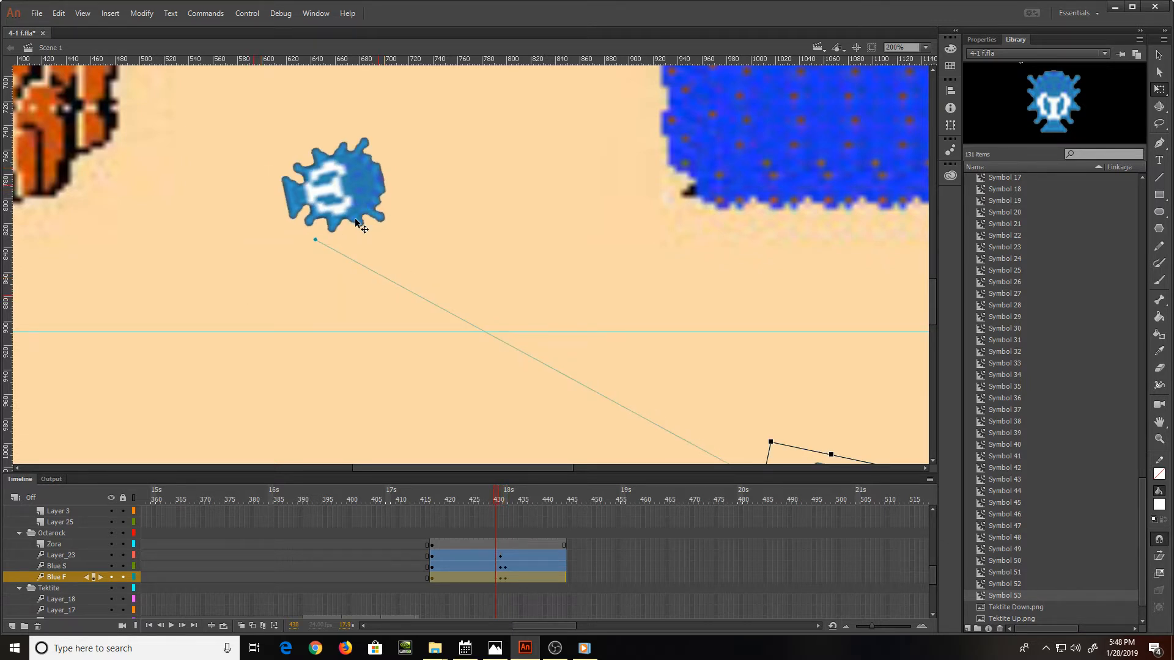
{"action": "key", "text": "comma"}
{"action": "scroll", "coordinate": [364, 210], "scroll_direction": "up", "scroll_amount": 3}
{"action": "key", "text": "period"}
{"action": "key", "text": "period"}
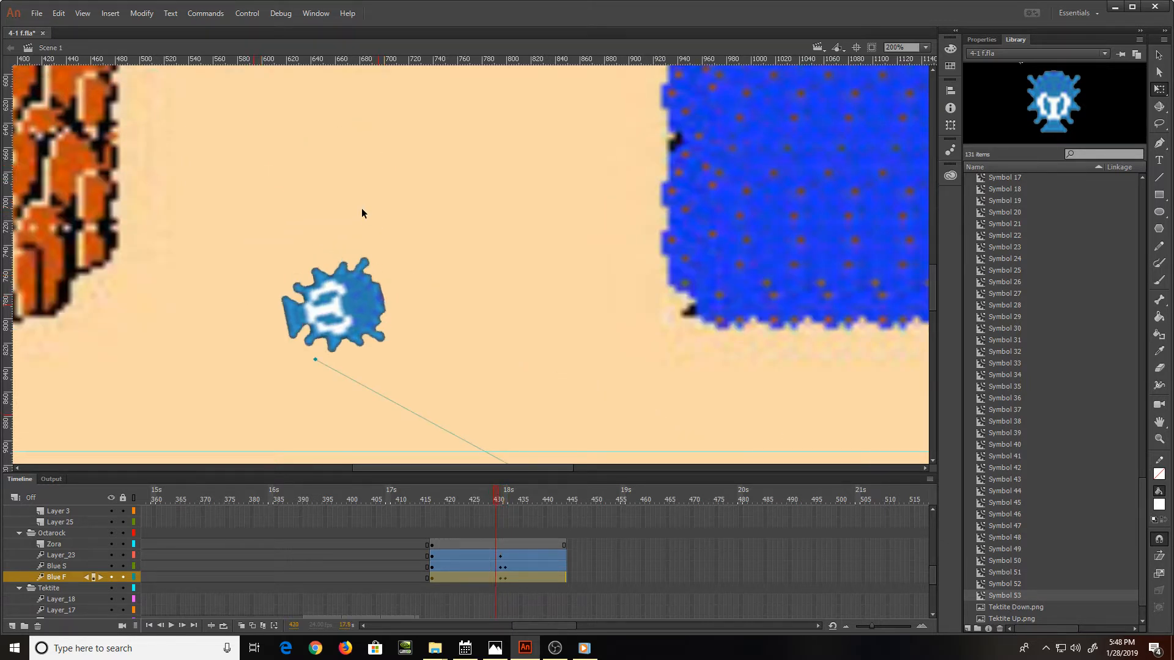
{"action": "left_click", "coordinate": [360, 315]}
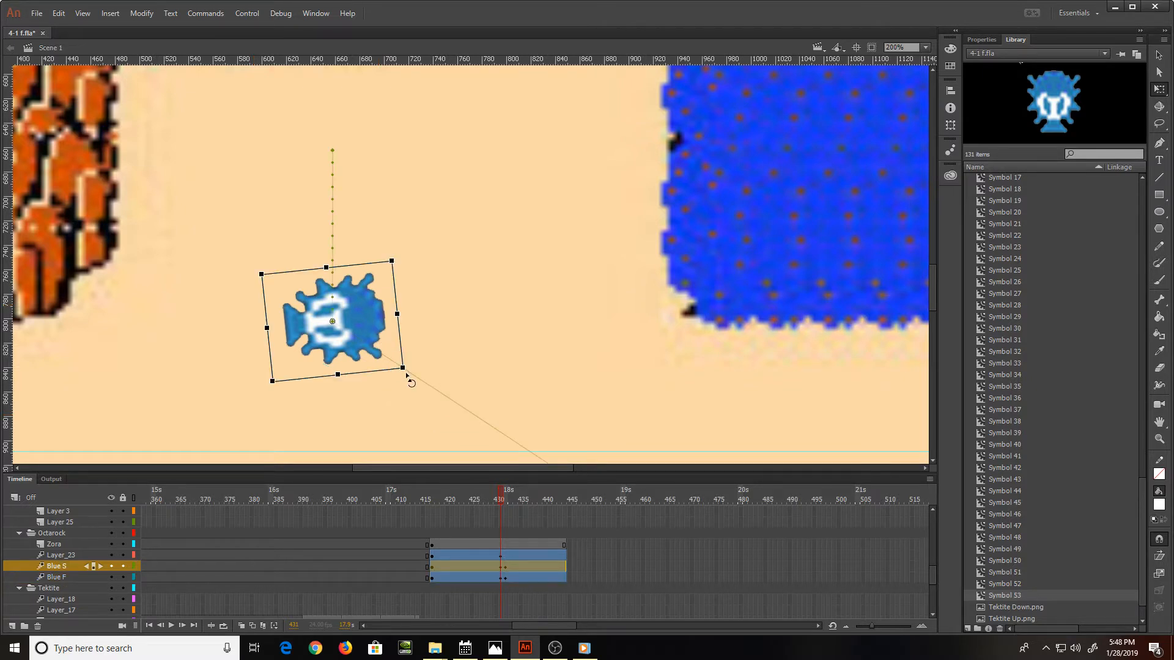
{"action": "left_click_drag", "start_coordinate": [407, 372], "coordinate": [389, 264]}
Step: Step back and forth through frames 416 to 433 to examine how both blue Octoroks turn around the position swap
{"action": "key", "text": "comma"}
{"action": "key", "text": "comma"}
{"action": "key", "text": "comma"}
{"action": "key", "text": "comma"}
{"action": "key", "text": "comma"}
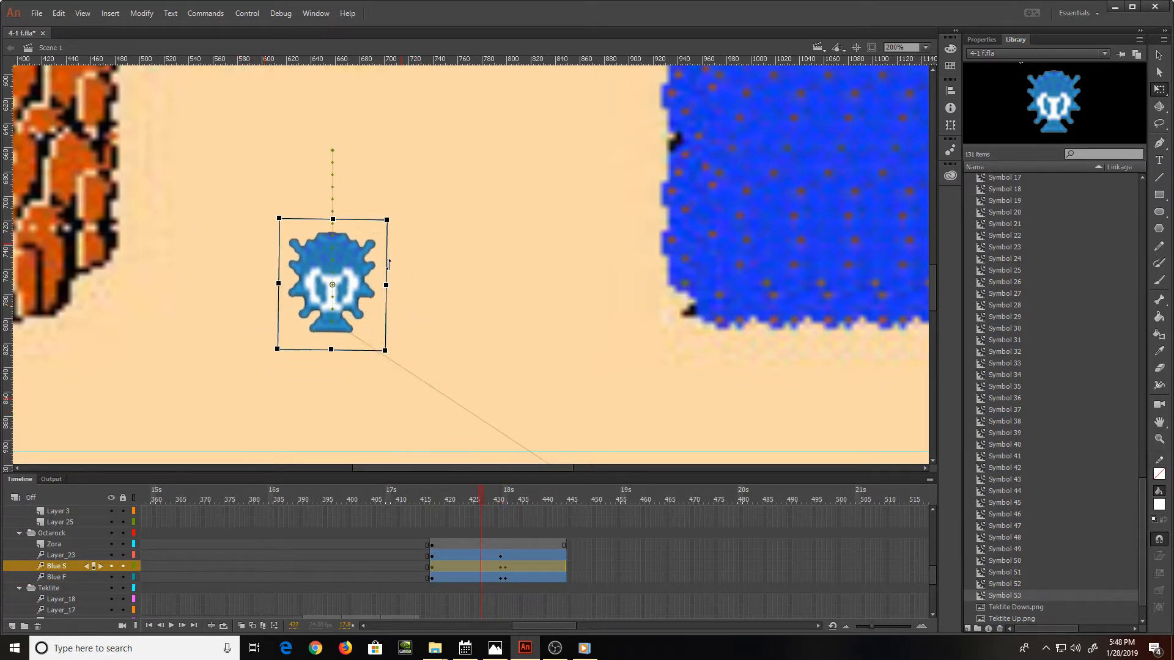
{"action": "key", "text": "ctrl+minus"}
{"action": "key", "text": "ctrl+minus"}
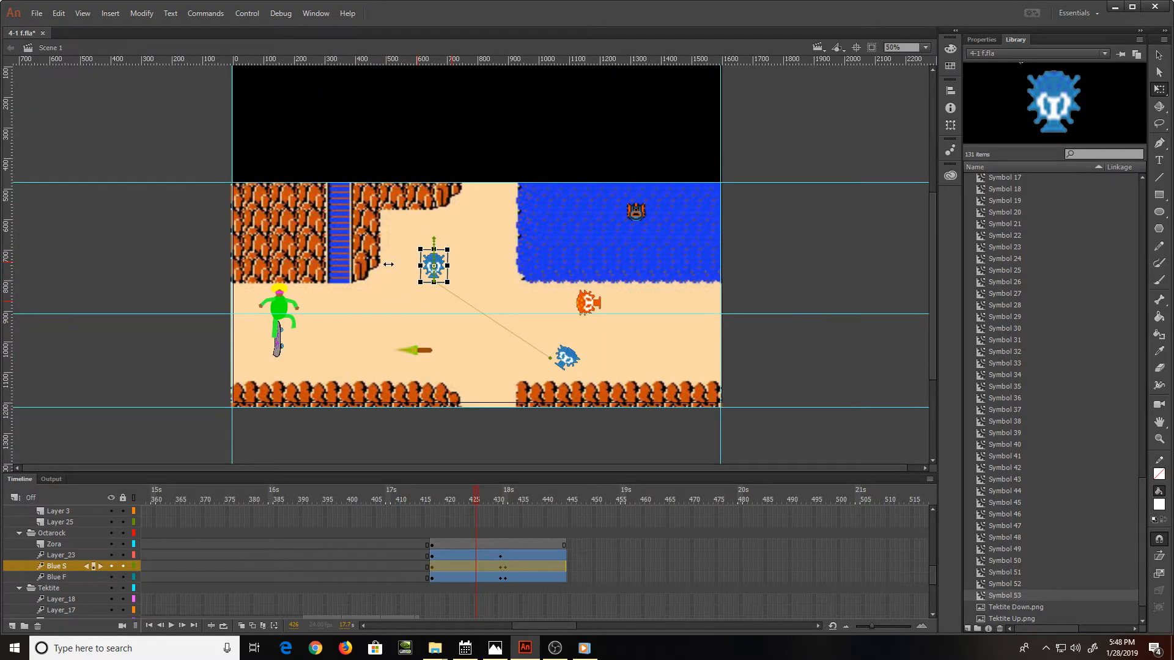
{"action": "key", "text": "period"}
{"action": "key", "text": "period"}
{"action": "key", "text": "period"}
{"action": "key", "text": "period"}
{"action": "key", "text": "period"}
{"action": "key", "text": "period"}
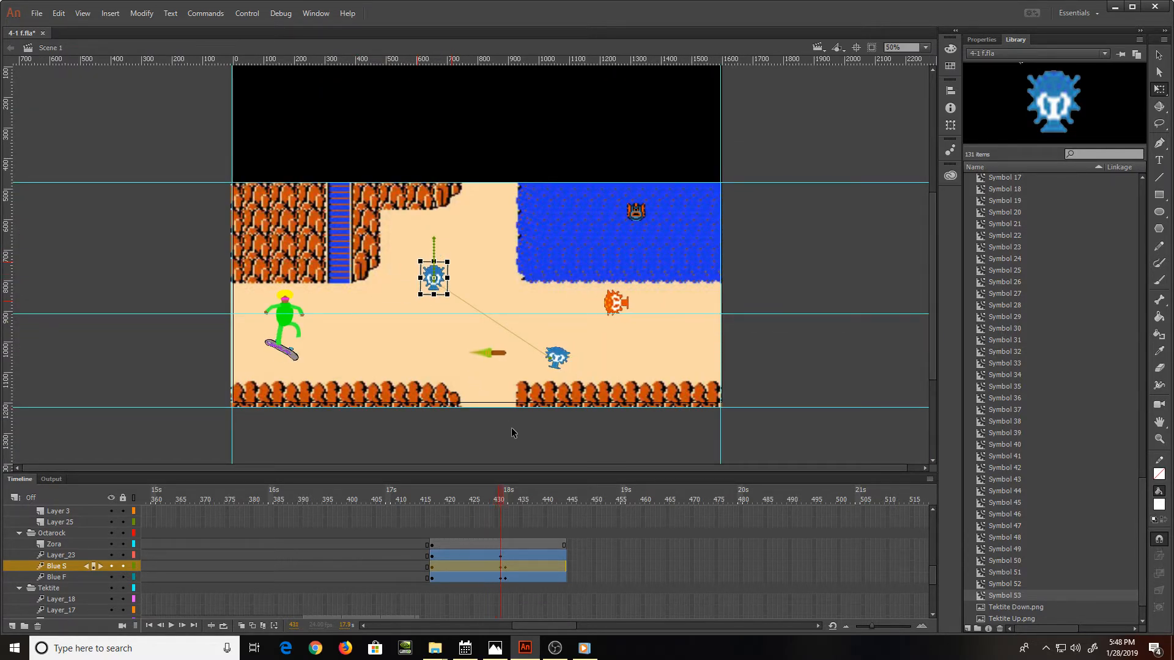
{"action": "key", "text": "comma"}
{"action": "key", "text": "comma"}
{"action": "key", "text": "comma"}
{"action": "key", "text": "comma"}
{"action": "key", "text": "comma"}
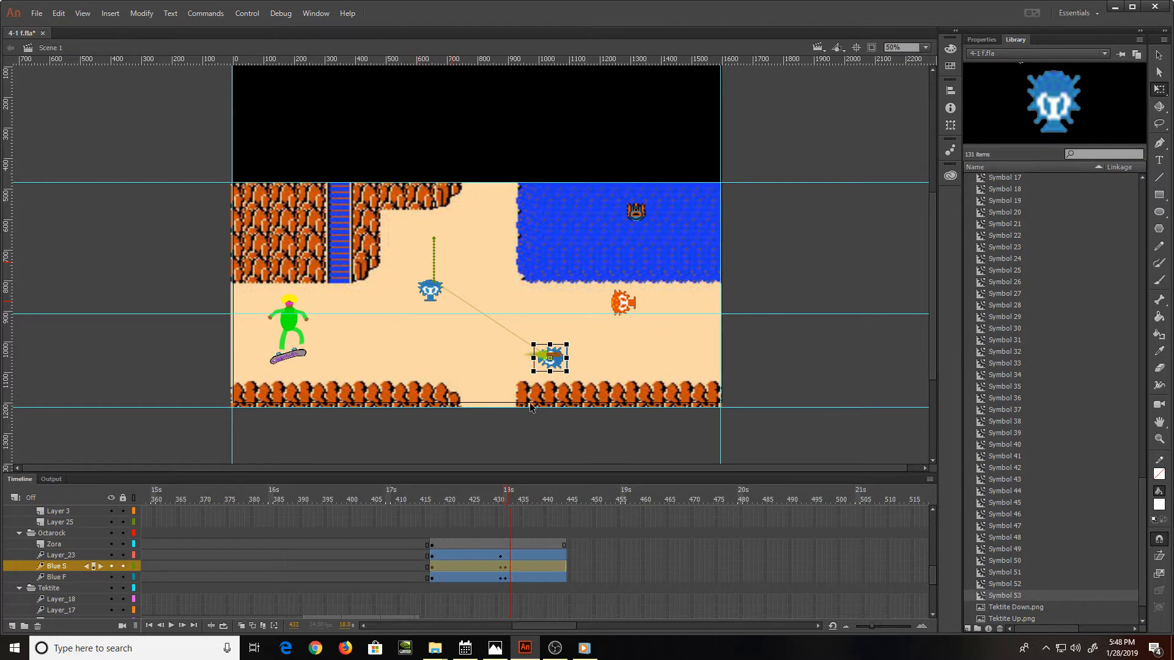
{"action": "key", "text": "comma"}
{"action": "key", "text": "comma"}
{"action": "key", "text": "comma"}
{"action": "key", "text": "comma"}
{"action": "key", "text": "comma"}
{"action": "key", "text": "comma"}
{"action": "key", "text": "comma"}
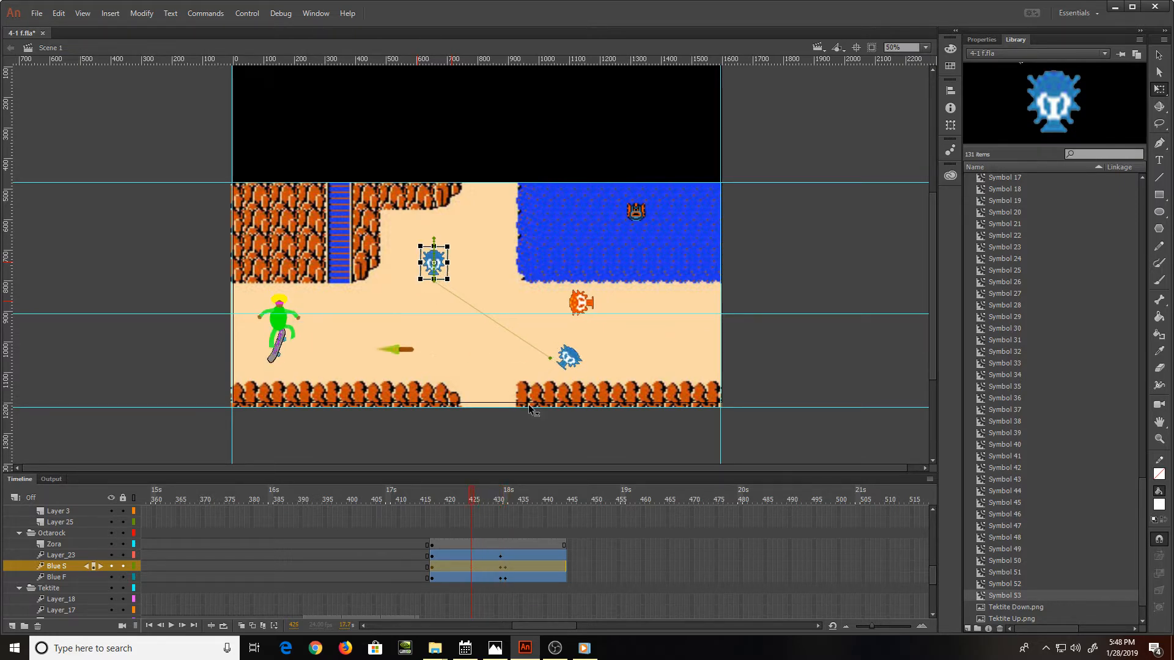
{"action": "key", "text": "comma"}
{"action": "key", "text": "comma"}
{"action": "key", "text": "comma"}
{"action": "key", "text": "comma"}
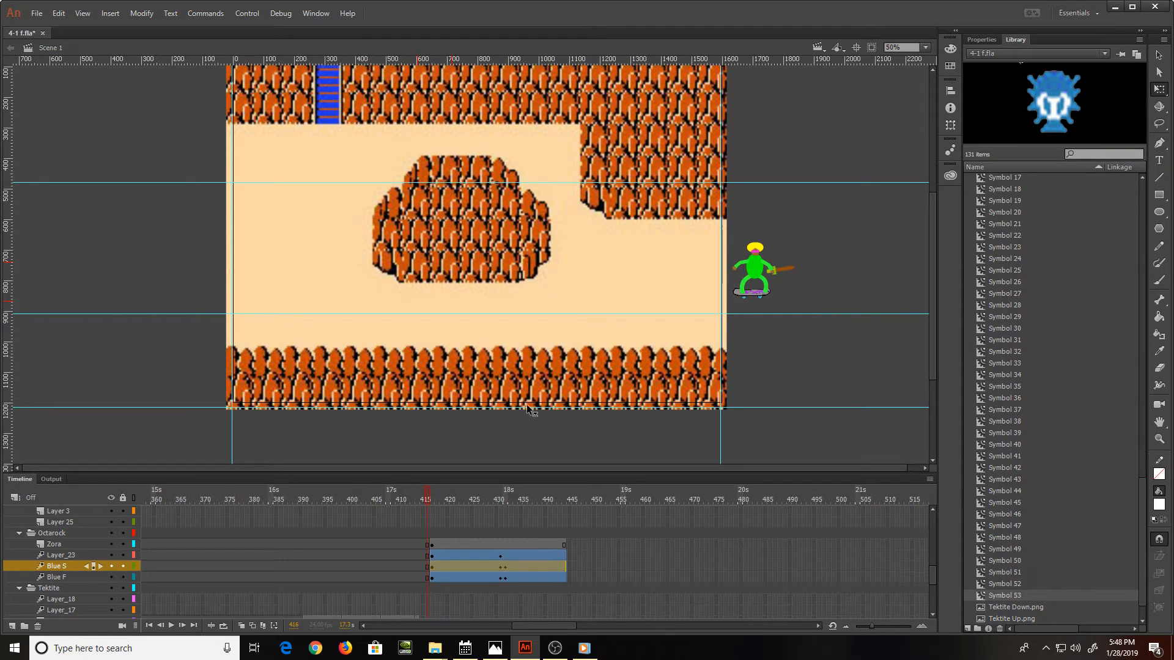
{"action": "key", "text": "period"}
{"action": "key", "text": "period"}
{"action": "key", "text": "period"}
{"action": "key", "text": "period"}
{"action": "key", "text": "period"}
{"action": "key", "text": "period"}
{"action": "key", "text": "period"}
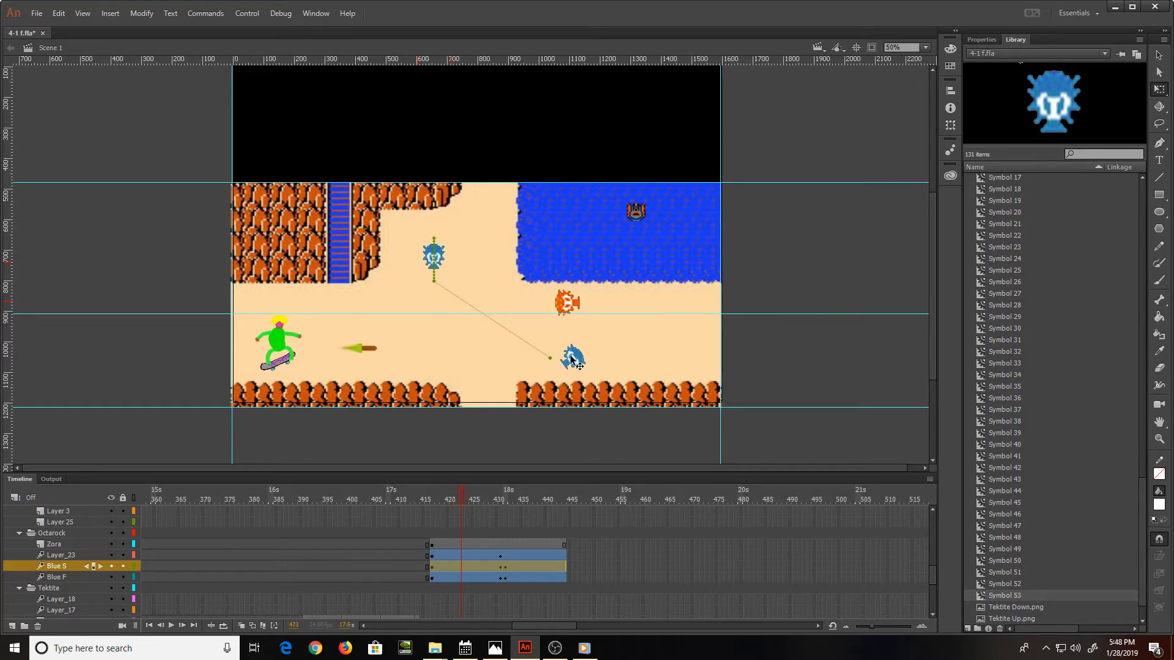
Step: At frame 423, rotate the Blue F Octorok clockwise until its snout faces the hero on the left
{"action": "left_click", "coordinate": [571, 359]}
{"action": "key", "text": "ctrl+equal"}
{"action": "key", "text": "ctrl+equal"}
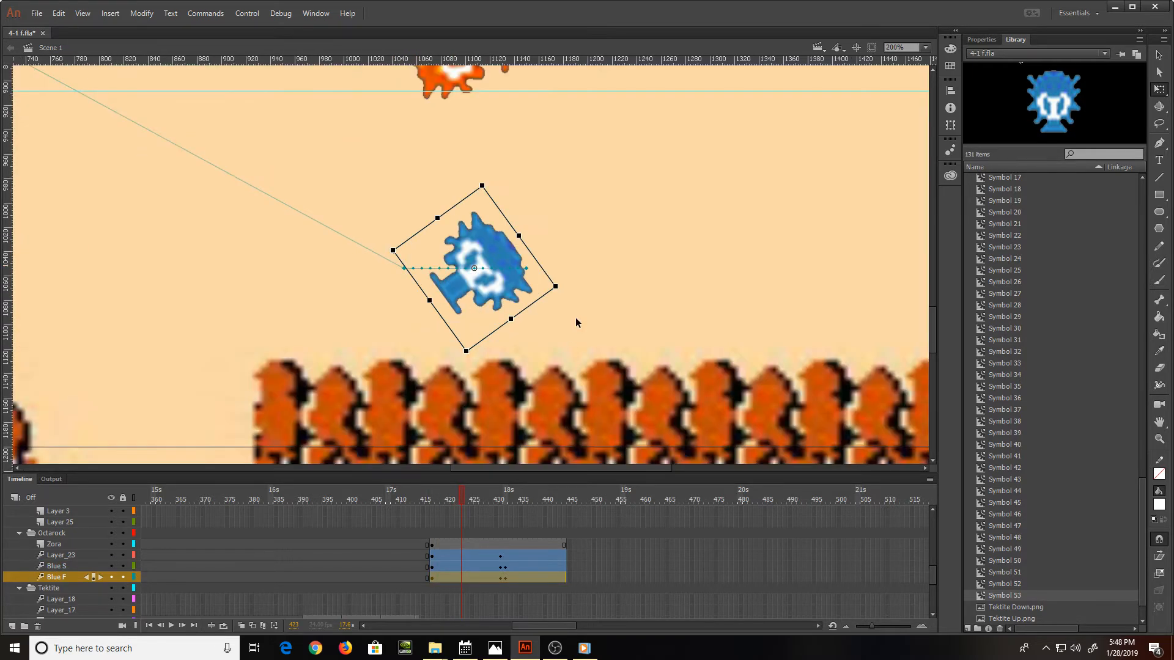
{"action": "left_click_drag", "start_coordinate": [563, 290], "coordinate": [556, 351]}
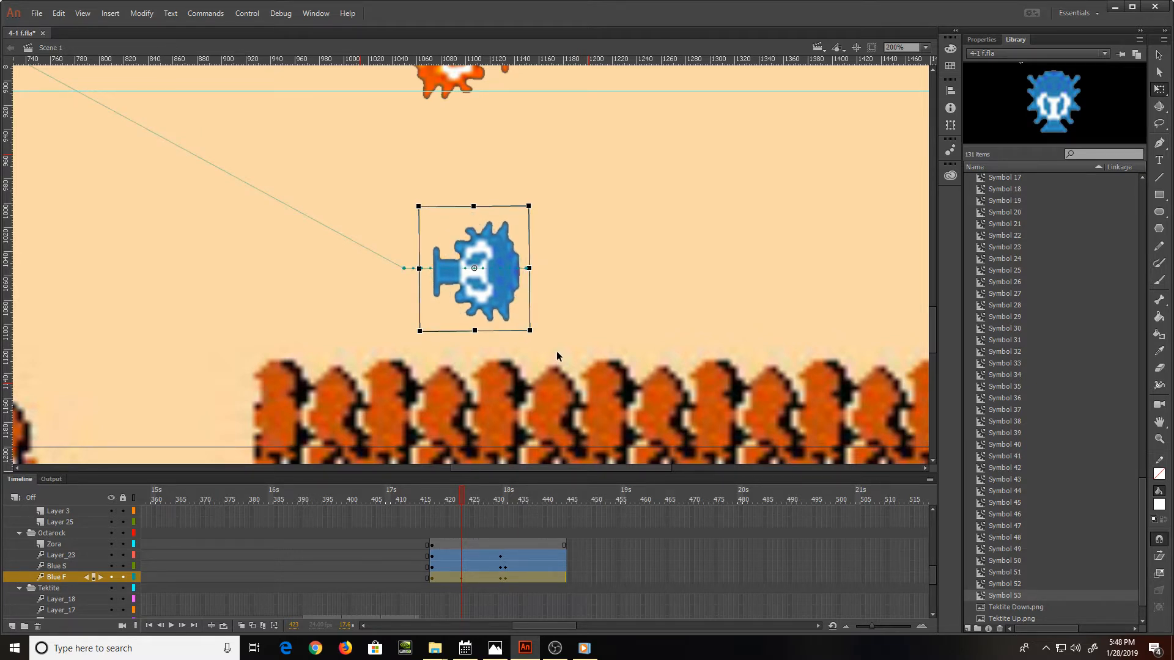
Step: Rotate the Blue F Octorok clockwise at frame 431 so its snout points left toward the sword shot
{"action": "key", "text": "period"}
{"action": "key", "text": "period"}
{"action": "key", "text": "period"}
{"action": "key", "text": "period"}
{"action": "key", "text": "period"}
{"action": "key", "text": "period"}
{"action": "key", "text": "period"}
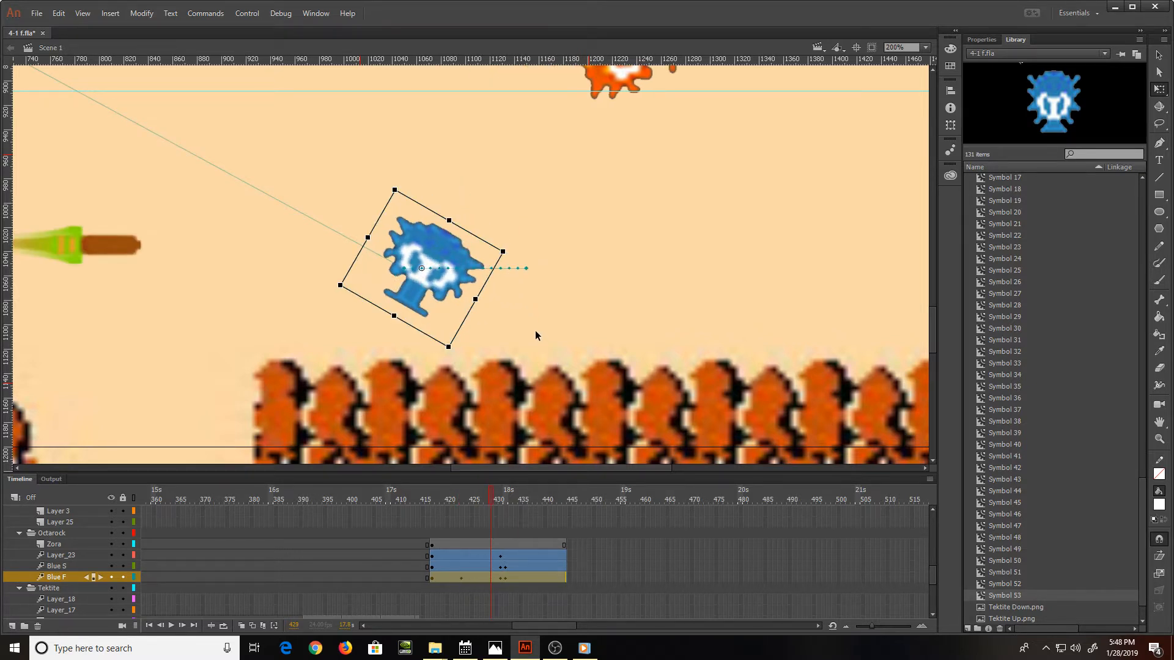
{"action": "key", "text": "period"}
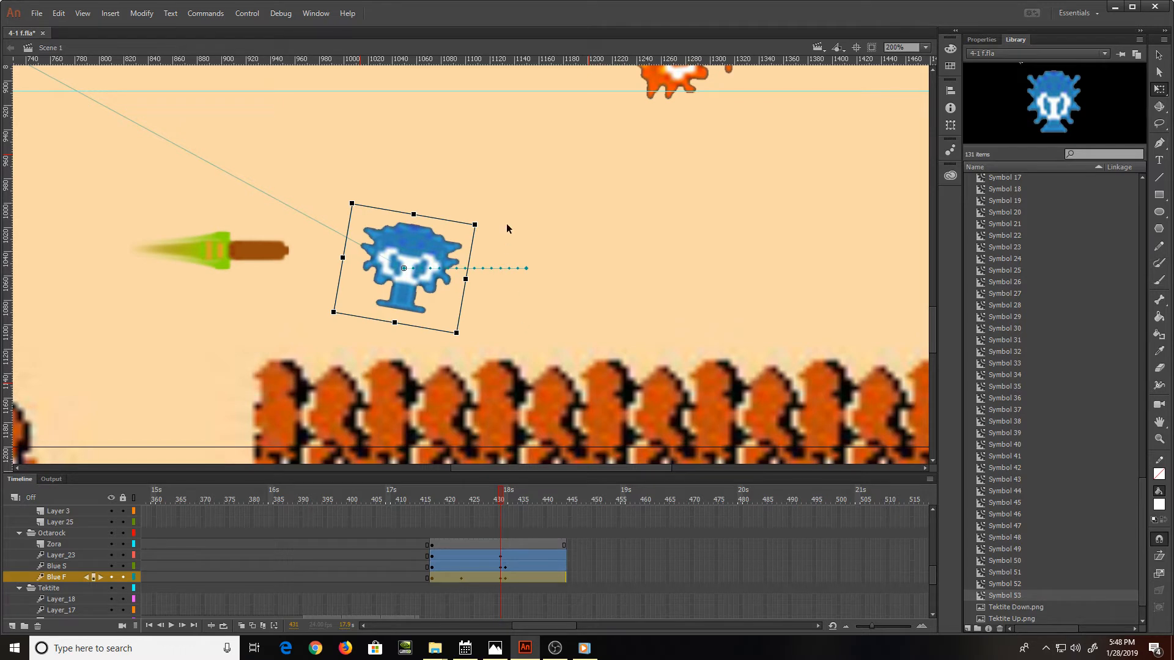
{"action": "left_click_drag", "start_coordinate": [492, 238], "coordinate": [494, 364]}
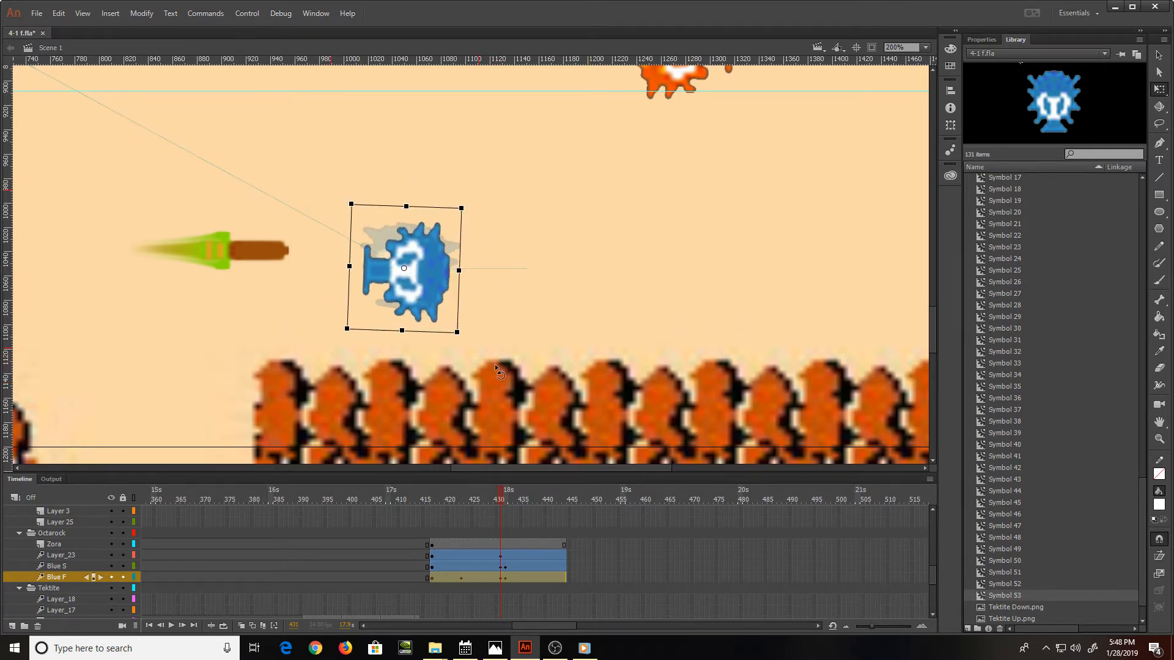
Step: Step through the frames on both sides of the swap to check Blue F's orientation and the sword shot's contact at frame 432
{"action": "key", "text": "comma"}
{"action": "key", "text": "comma"}
{"action": "key", "text": "comma"}
{"action": "key", "text": "comma"}
{"action": "key", "text": "comma"}
{"action": "key", "text": "comma"}
{"action": "key", "text": "comma"}
{"action": "key", "text": "comma"}
{"action": "key", "text": "comma"}
{"action": "key", "text": "comma"}
{"action": "key", "text": "comma"}
{"action": "key", "text": "comma"}
{"action": "key", "text": "comma"}
{"action": "key", "text": "comma"}
{"action": "key", "text": "comma"}
{"action": "key", "text": "comma"}
{"action": "key", "text": "comma"}
{"action": "key", "text": "comma"}
{"action": "key", "text": "comma"}
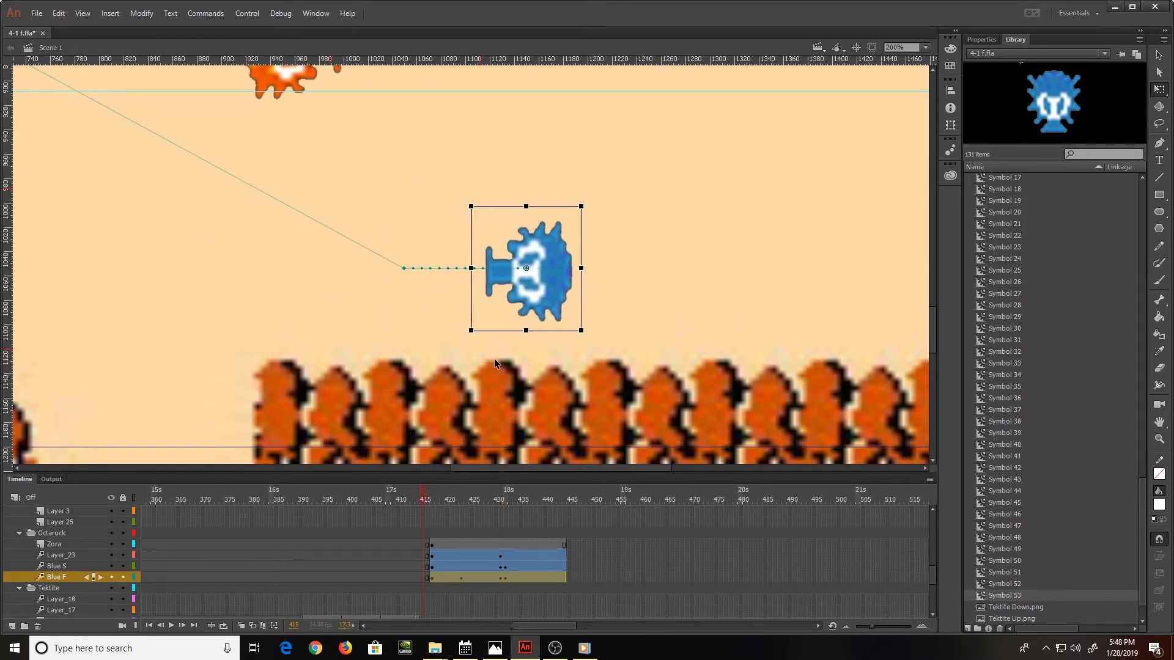
{"action": "key", "text": "period"}
{"action": "key", "text": "period"}
{"action": "key", "text": "period"}
{"action": "key", "text": "period"}
{"action": "key", "text": "period"}
{"action": "key", "text": "period"}
{"action": "key", "text": "period"}
{"action": "key", "text": "period"}
{"action": "key", "text": "period"}
{"action": "key", "text": "period"}
{"action": "key", "text": "period"}
{"action": "key", "text": "period"}
{"action": "key", "text": "period"}
{"action": "key", "text": "period"}
{"action": "key", "text": "period"}
{"action": "key", "text": "period"}
{"action": "key", "text": "period"}
{"action": "key", "text": "period"}
{"action": "key", "text": "period"}
{"action": "key", "text": "period"}
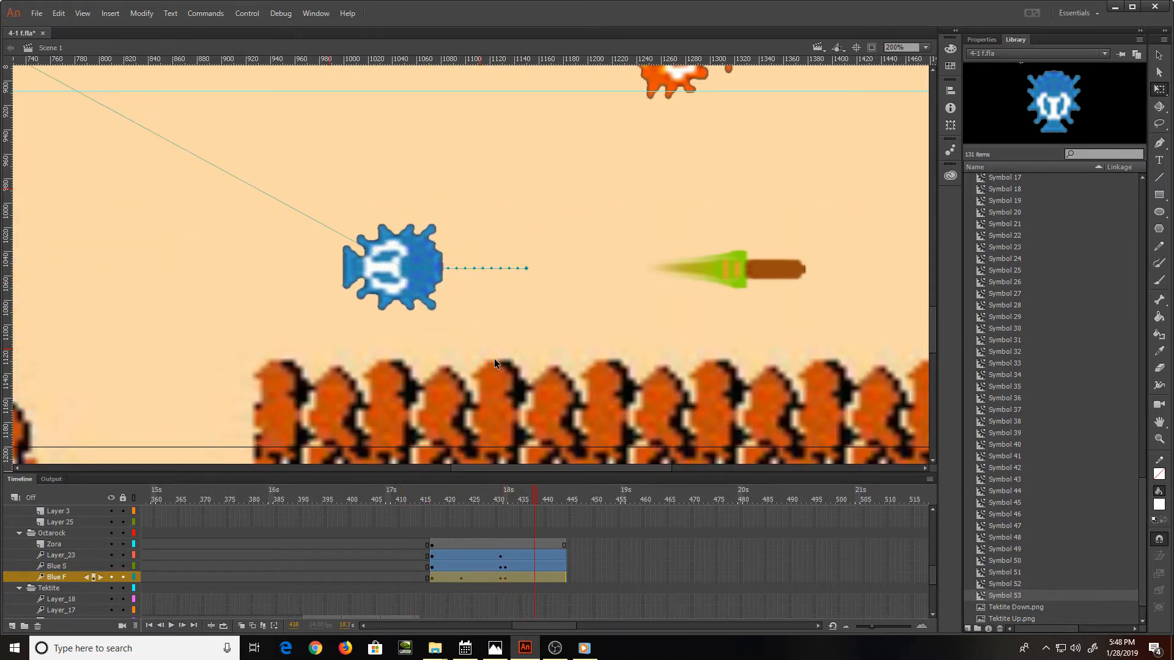
{"action": "key", "text": "comma"}
{"action": "key", "text": "comma"}
{"action": "key", "text": "comma"}
{"action": "key", "text": "comma"}
{"action": "key", "text": "comma"}
{"action": "key", "text": "comma"}
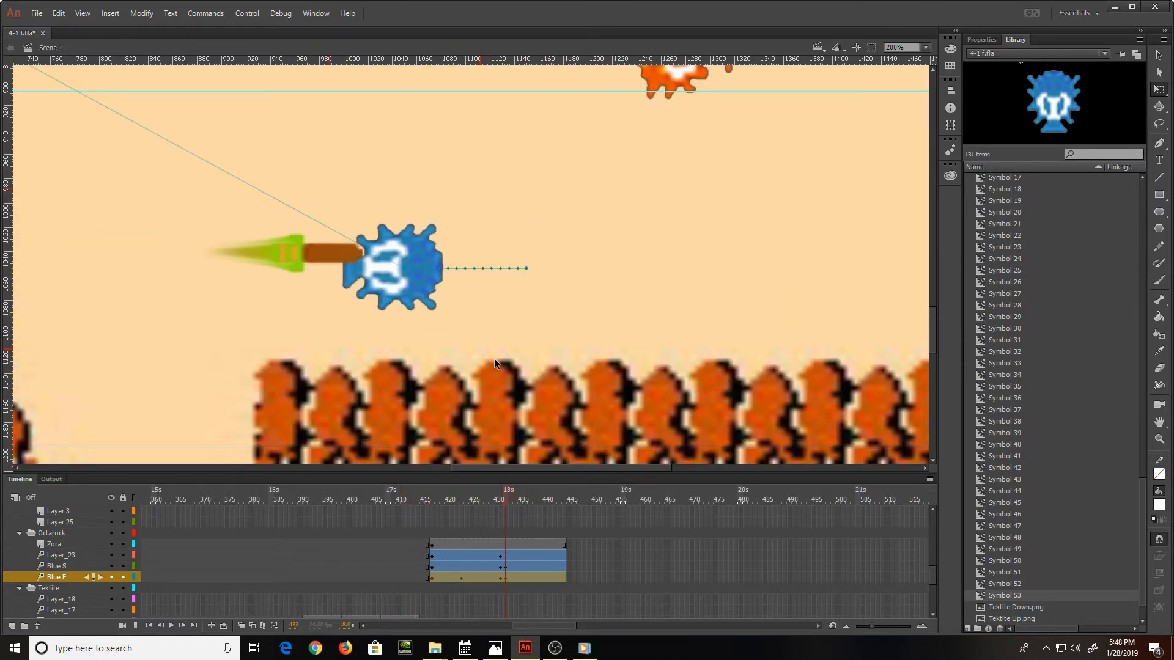
Step: Remove the SShot layer's frames after frame 432 so the sword shot ends at the Octorok, and save the file
{"action": "key", "text": "ctrl+minus"}
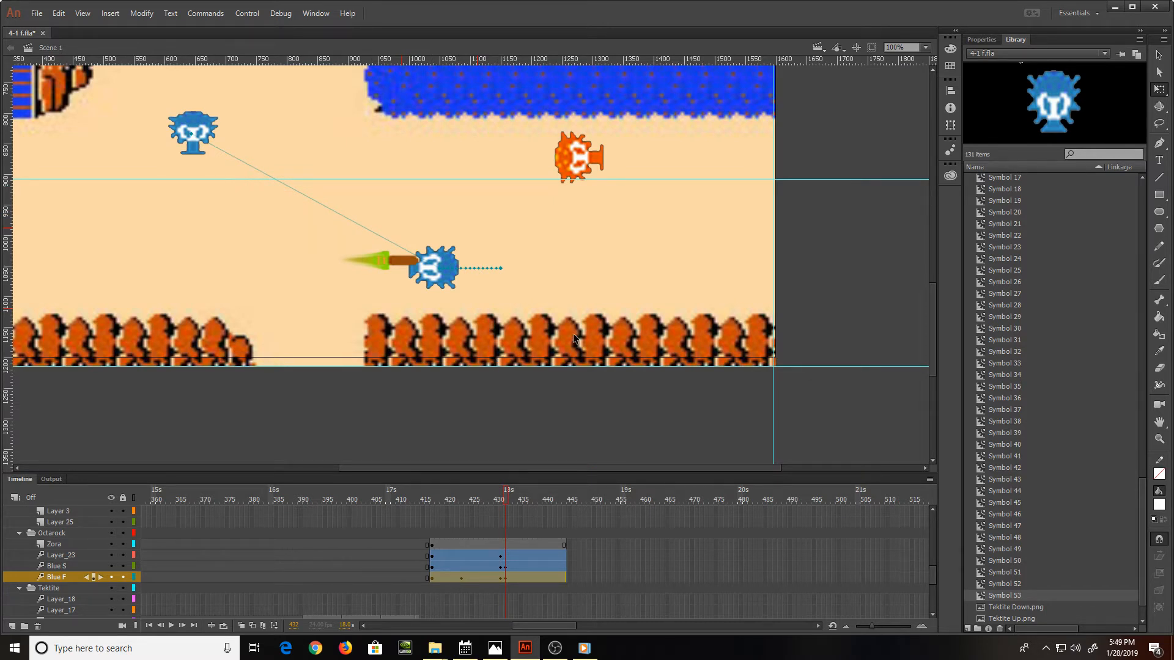
{"action": "left_click", "coordinate": [400, 257]}
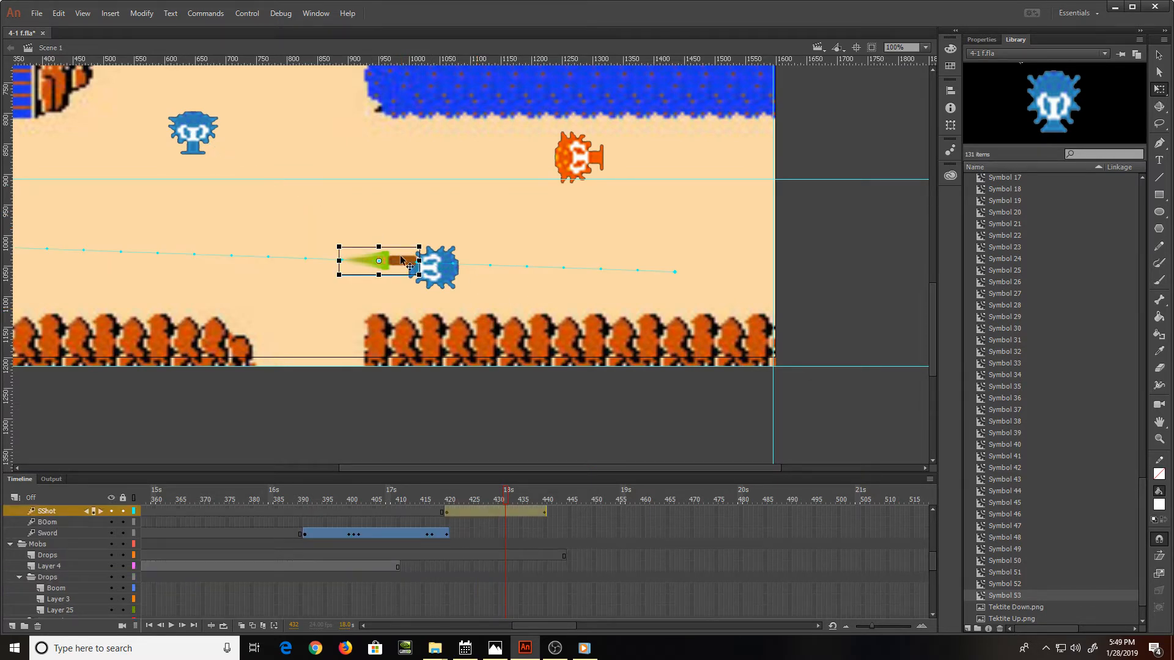
{"action": "left_click", "coordinate": [507, 520]}
{"action": "left_click", "coordinate": [506, 512]}
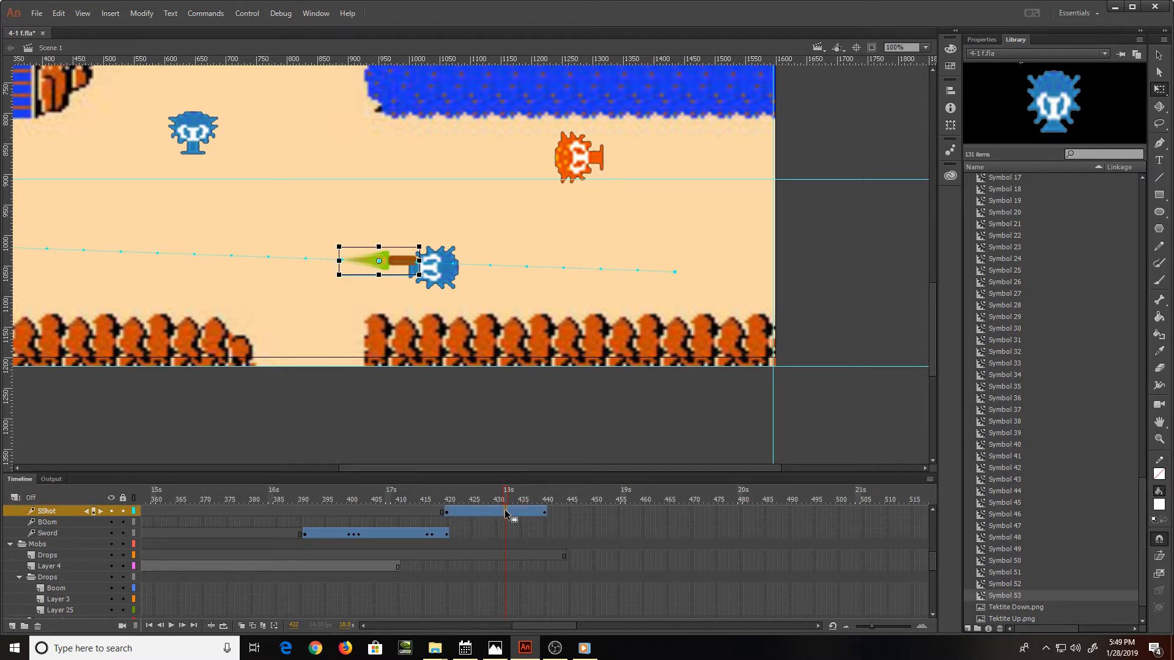
{"action": "left_click_drag", "start_coordinate": [554, 512], "coordinate": [511, 510]}
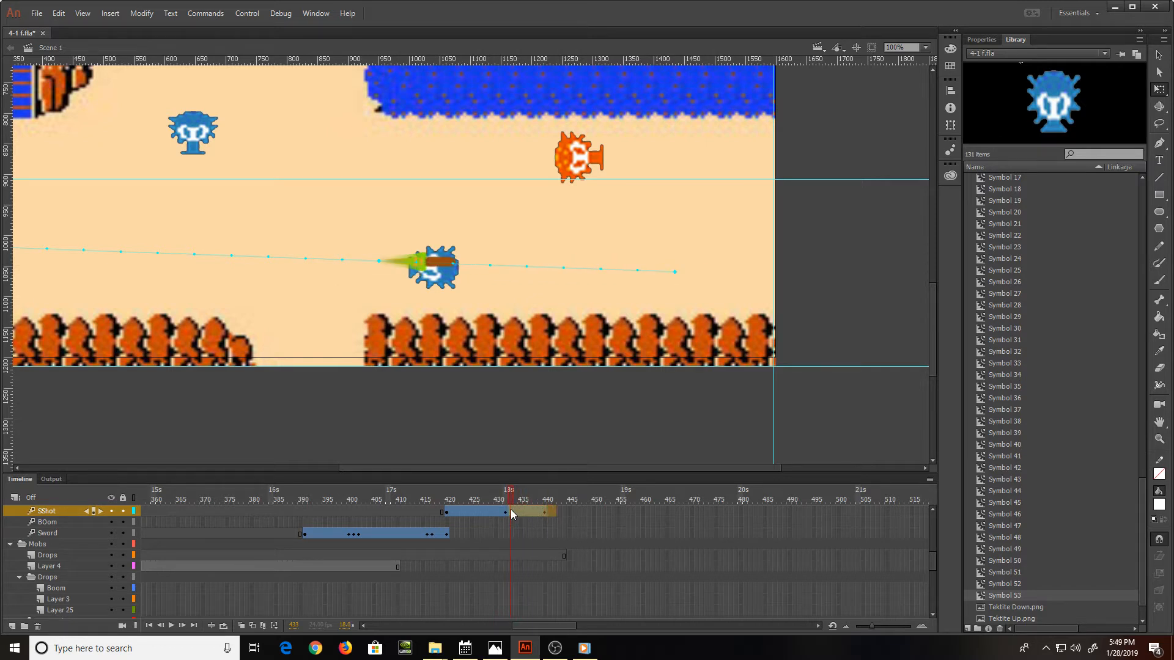
{"action": "right_click", "coordinate": [520, 509]}
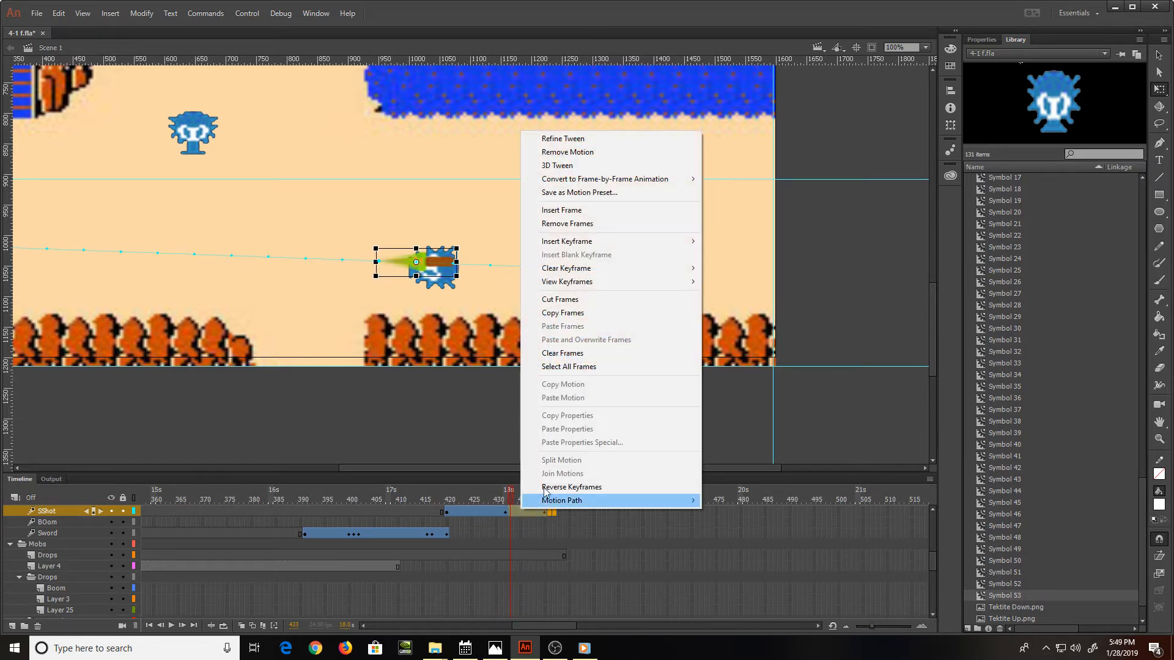
{"action": "left_click", "coordinate": [615, 222]}
{"action": "key", "text": "ctrl+s"}
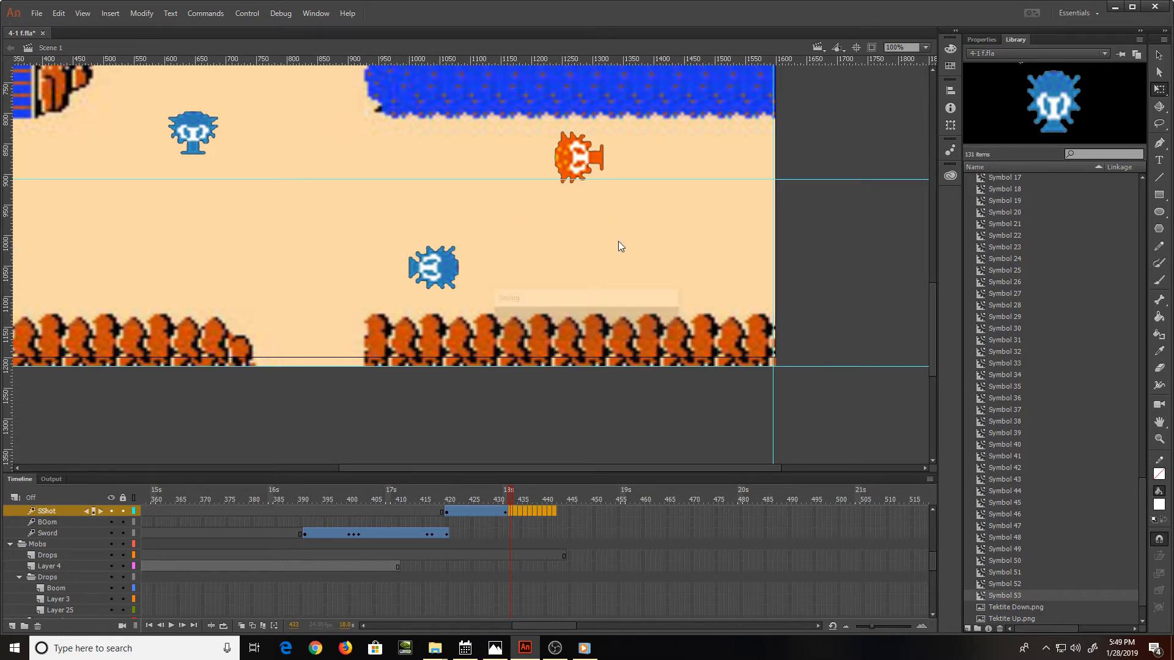
Step: Return to frame 420, test the movie to review the animation, and close the preview
{"action": "key", "text": "ctrl+minus"}
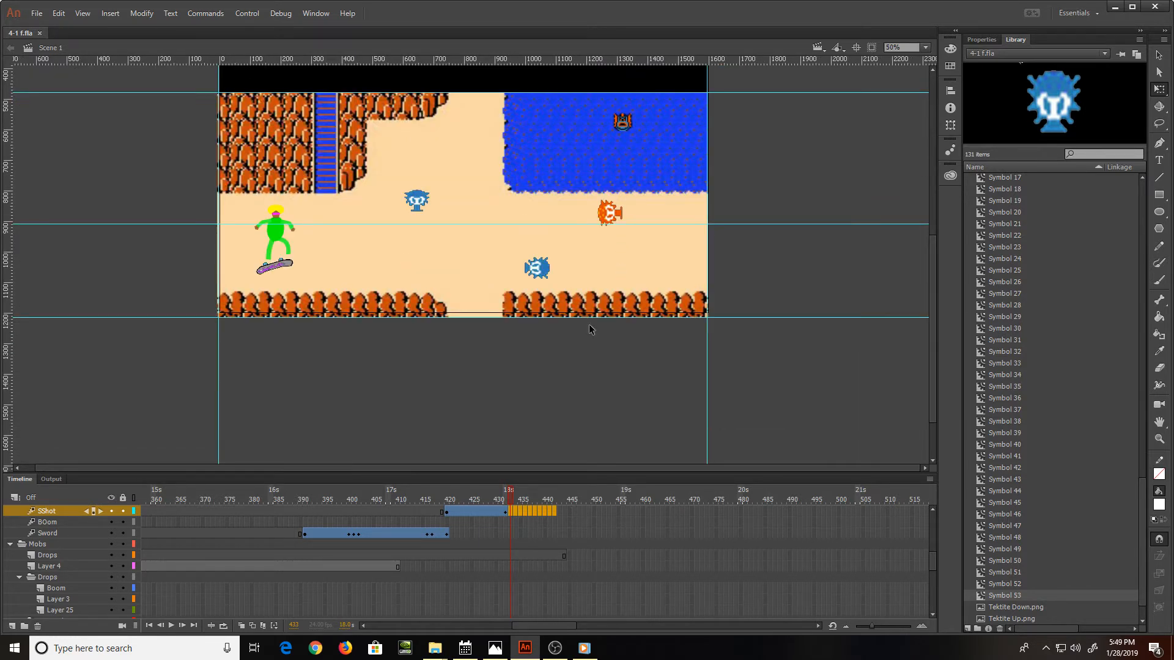
{"action": "left_click_drag", "start_coordinate": [509, 489], "coordinate": [448, 485]}
{"action": "key", "text": "ctrl+Return"}
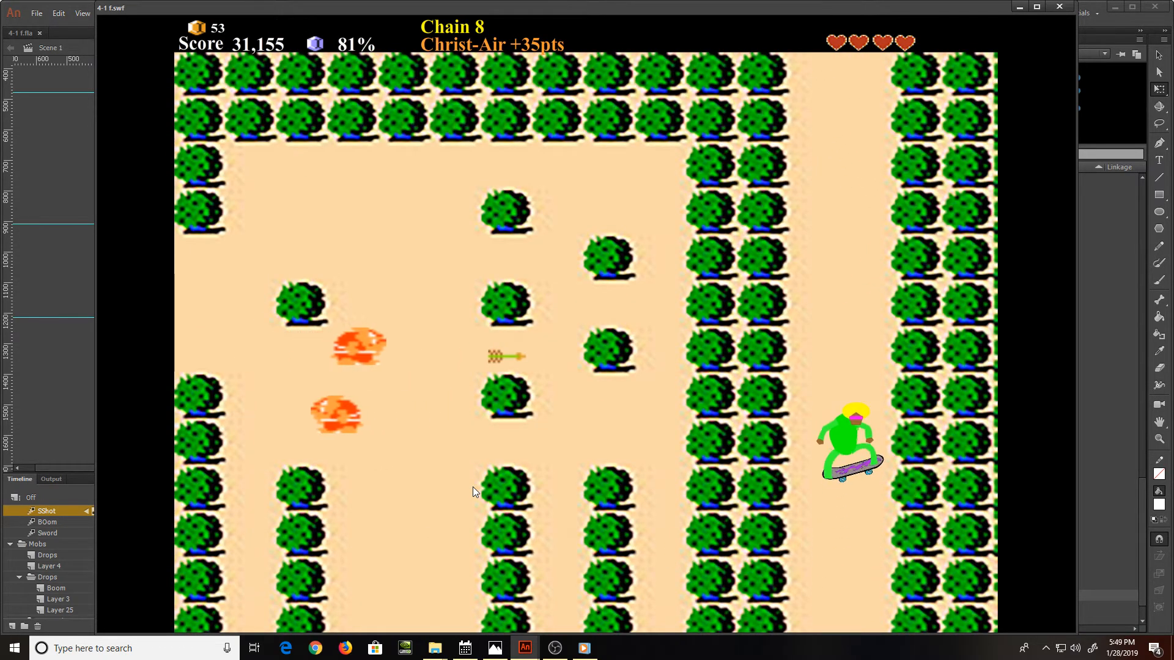
{"action": "left_click", "coordinate": [791, 400]}
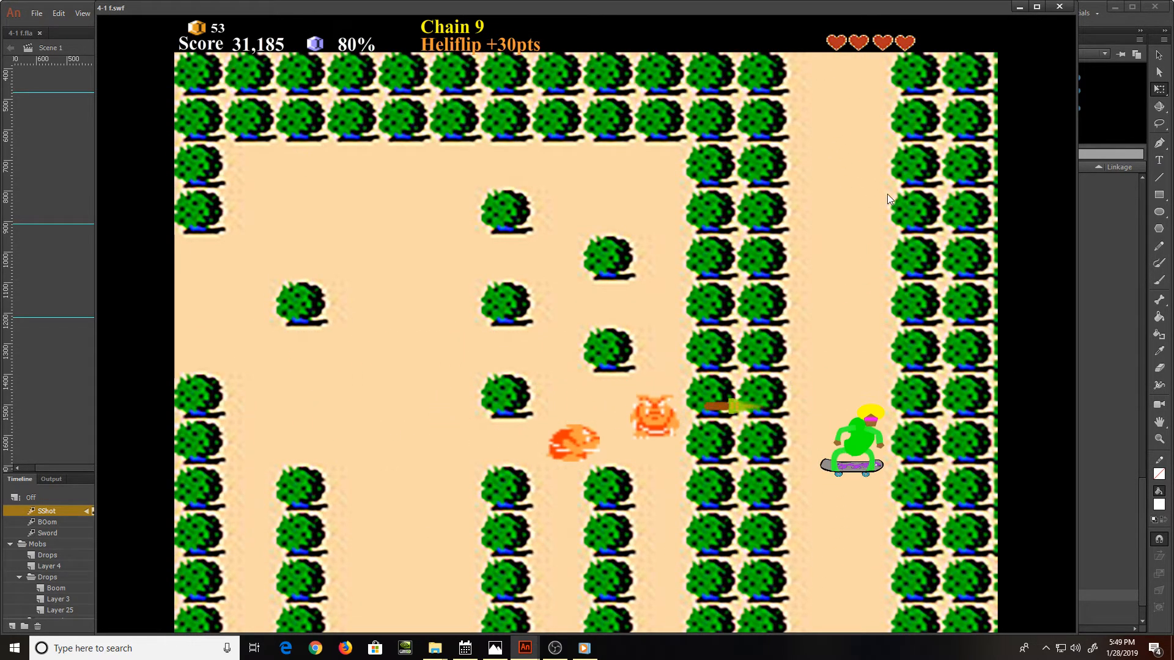
{"action": "left_click", "coordinate": [1059, 6]}
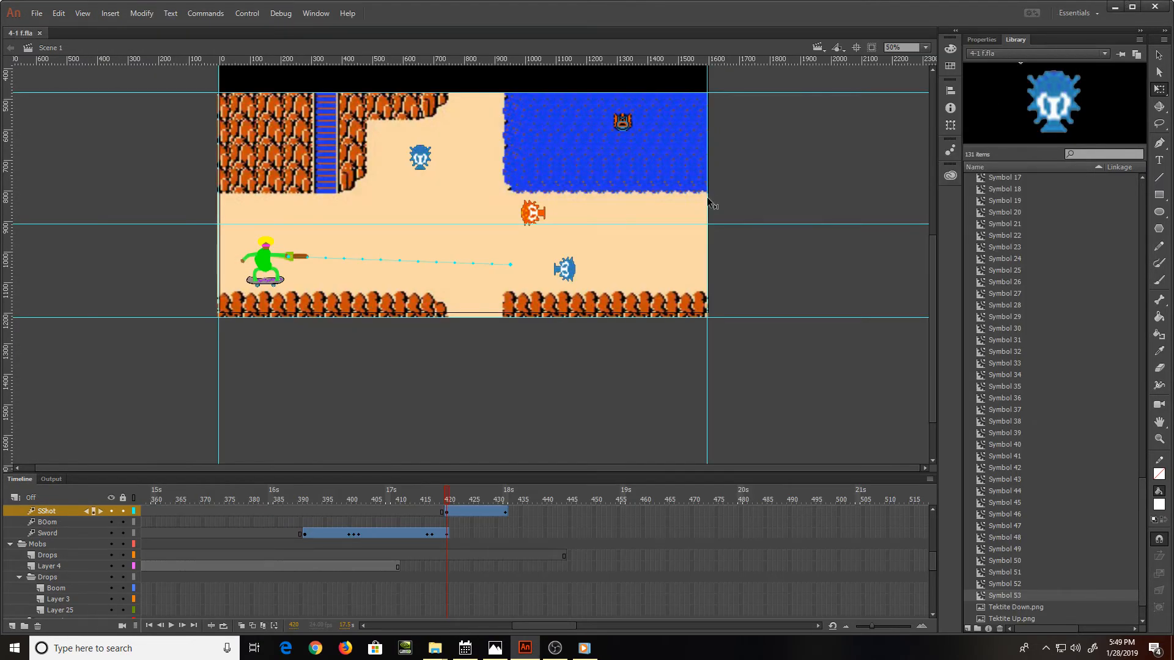
Step: Make the BG layer editable and move its background image up on the stage at frame 420
{"action": "scroll", "coordinate": [703, 180], "scroll_direction": "up", "scroll_amount": 2}
{"action": "scroll", "coordinate": [703, 175], "scroll_direction": "down", "scroll_amount": 2}
{"action": "scroll", "coordinate": [661, 280], "scroll_direction": "up", "scroll_amount": 4}
{"action": "scroll", "coordinate": [588, 350], "scroll_direction": "down", "scroll_amount": 2}
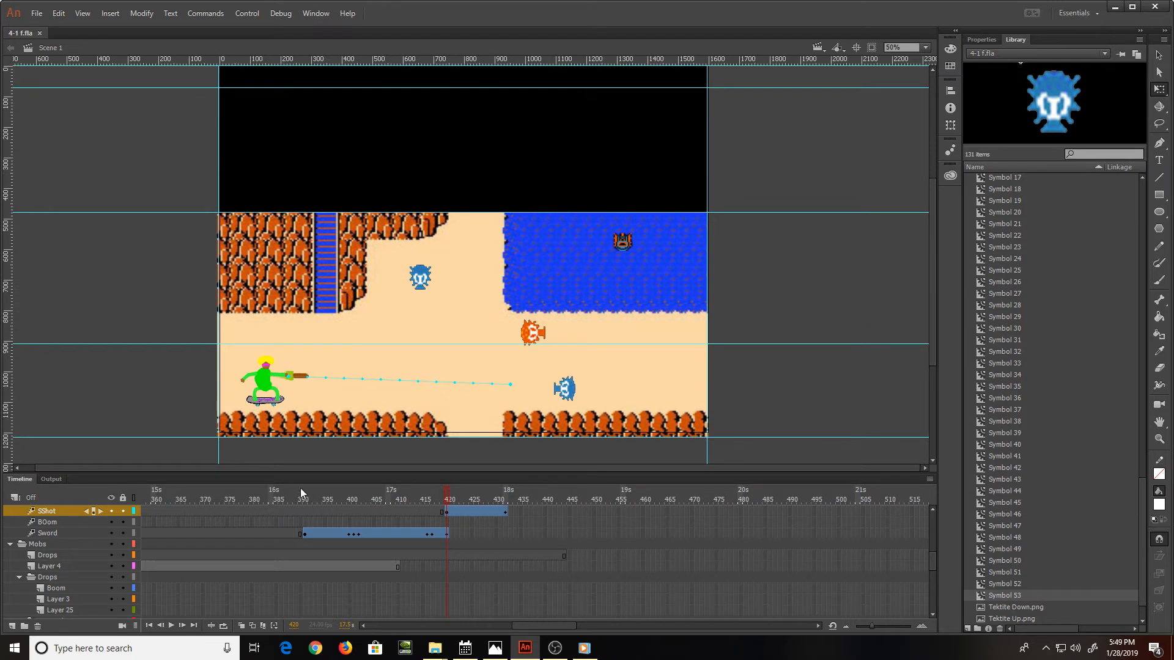
{"action": "left_click_drag", "start_coordinate": [463, 233], "coordinate": [463, 239]}
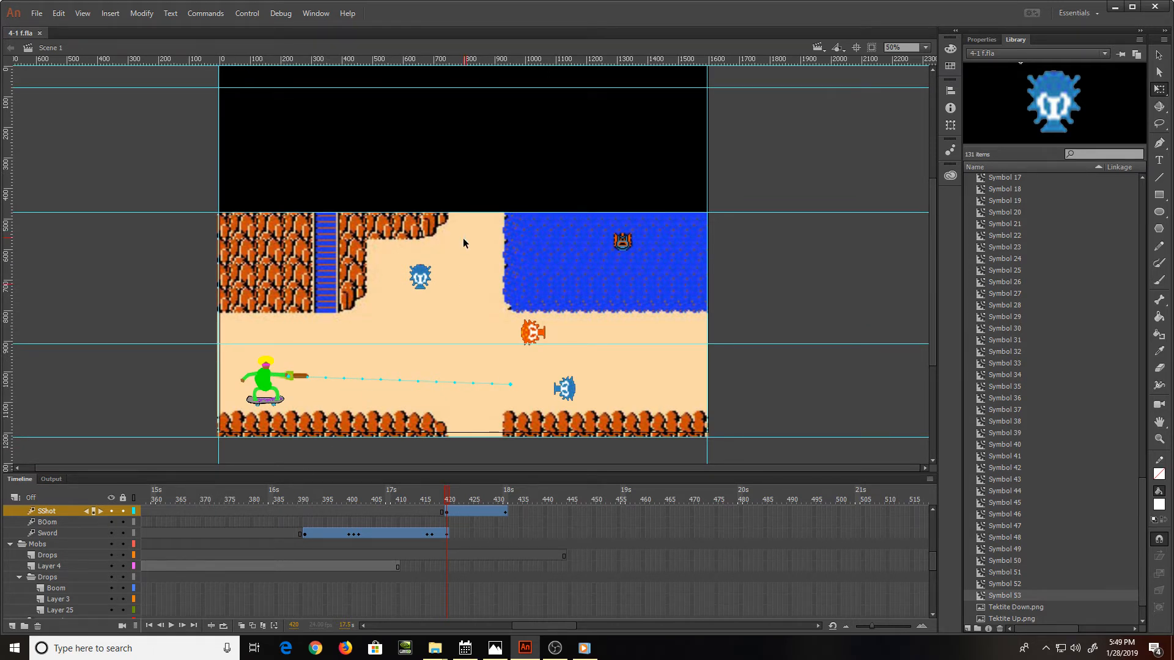
{"action": "left_click_drag", "start_coordinate": [472, 333], "coordinate": [474, 304]}
{"action": "scroll", "coordinate": [388, 569], "scroll_direction": "down", "scroll_amount": 5}
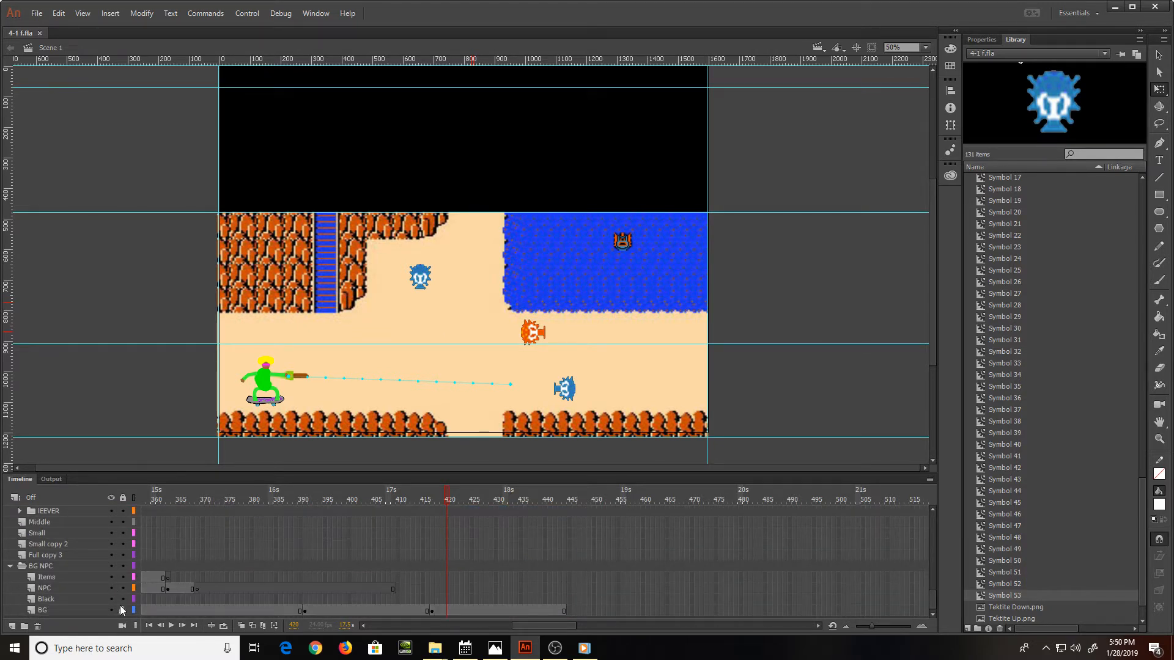
{"action": "left_click_drag", "start_coordinate": [352, 282], "coordinate": [350, 219]}
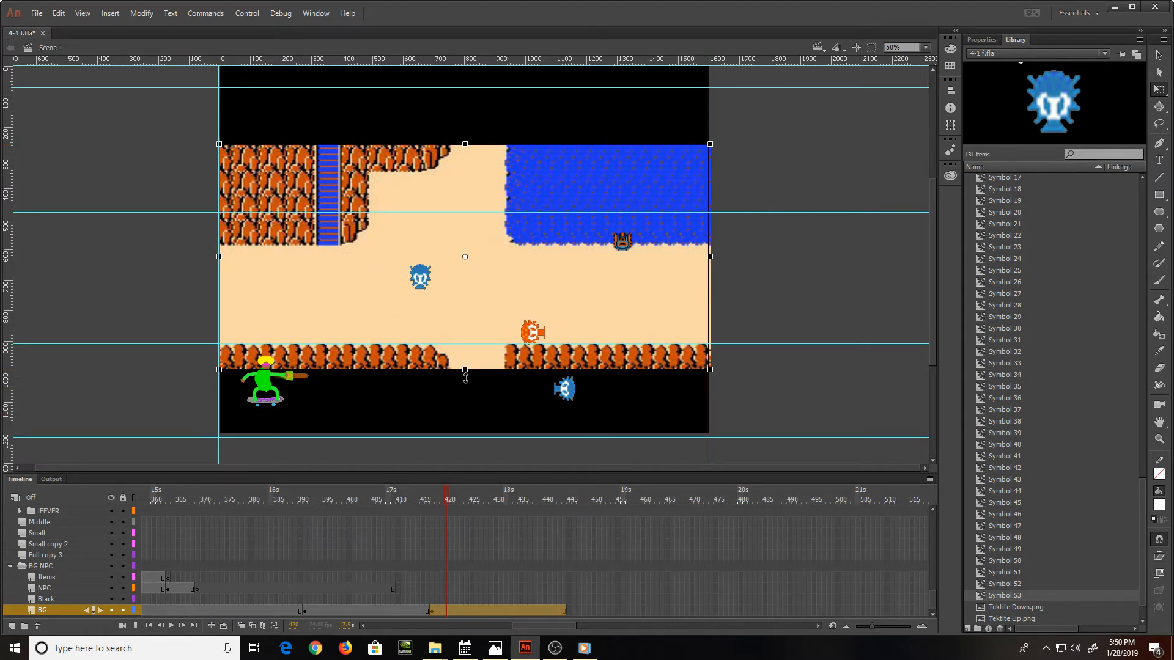
Step: Stretch the background image vertically until its lower edge reaches the stage's bottom guide
{"action": "left_click_drag", "start_coordinate": [465, 378], "coordinate": [464, 404]}
{"action": "scroll", "coordinate": [463, 380], "scroll_direction": "down", "scroll_amount": 3}
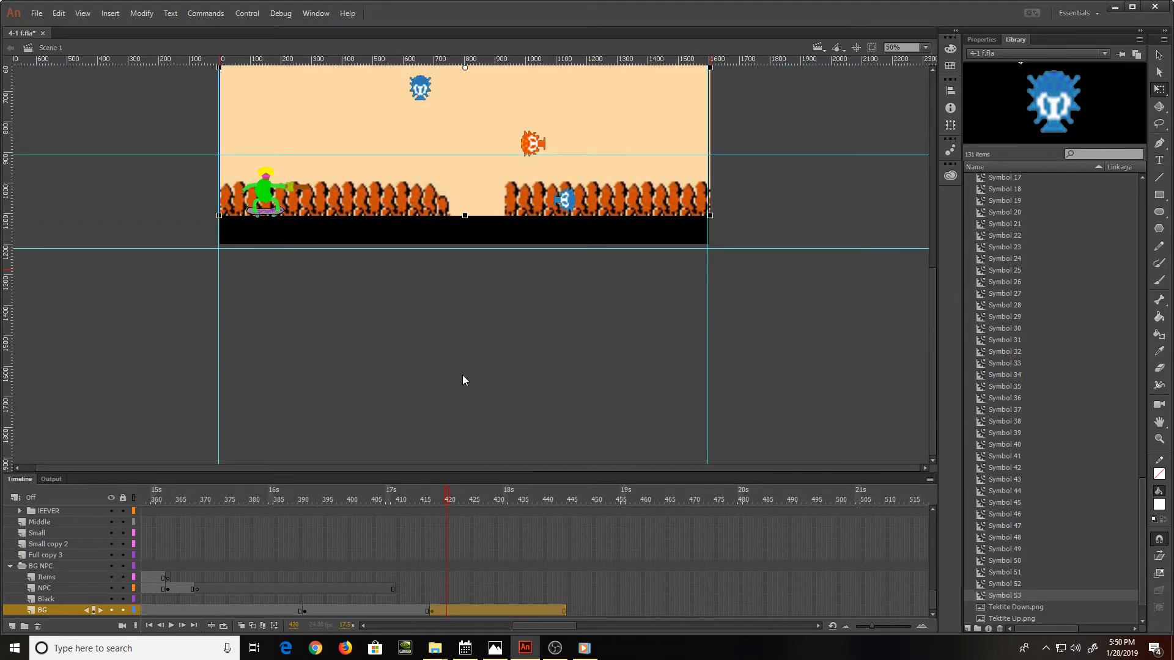
{"action": "scroll", "coordinate": [462, 380], "scroll_direction": "up", "scroll_amount": 4}
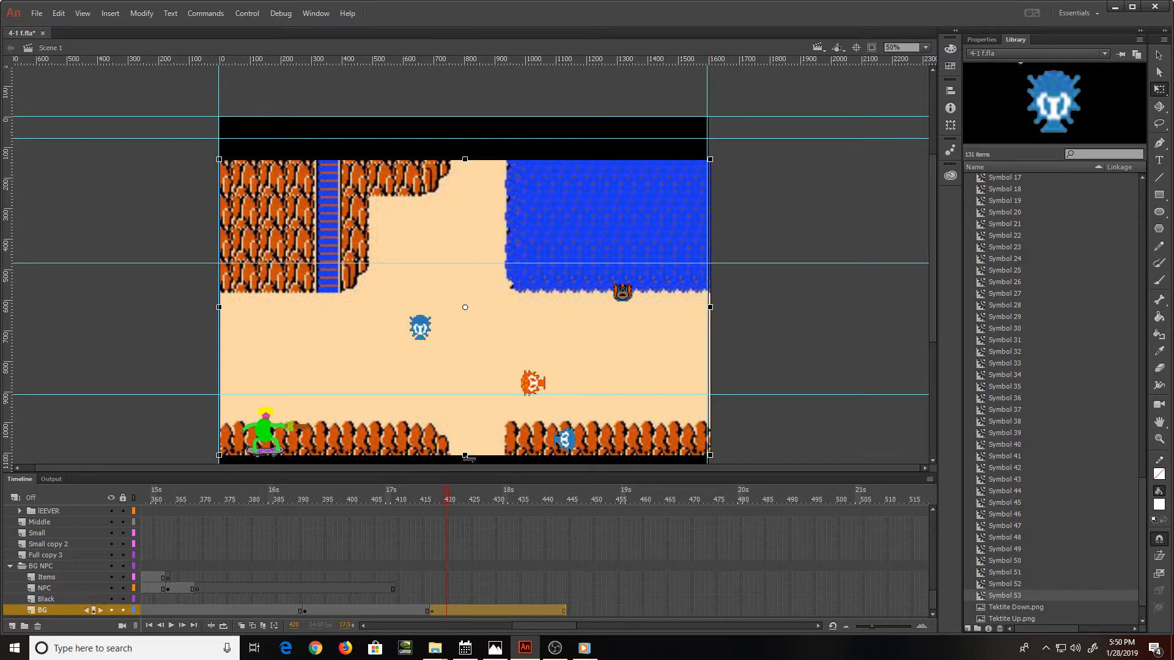
{"action": "left_click_drag", "start_coordinate": [468, 458], "coordinate": [473, 478]}
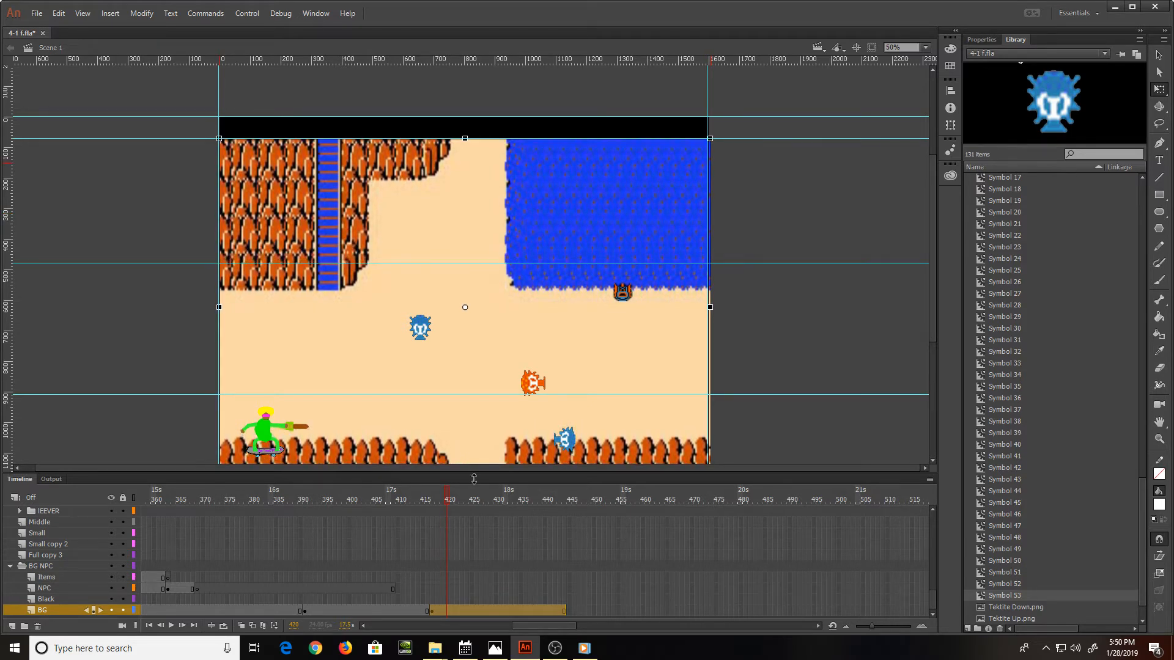
{"action": "scroll", "coordinate": [471, 451], "scroll_direction": "down", "scroll_amount": 2}
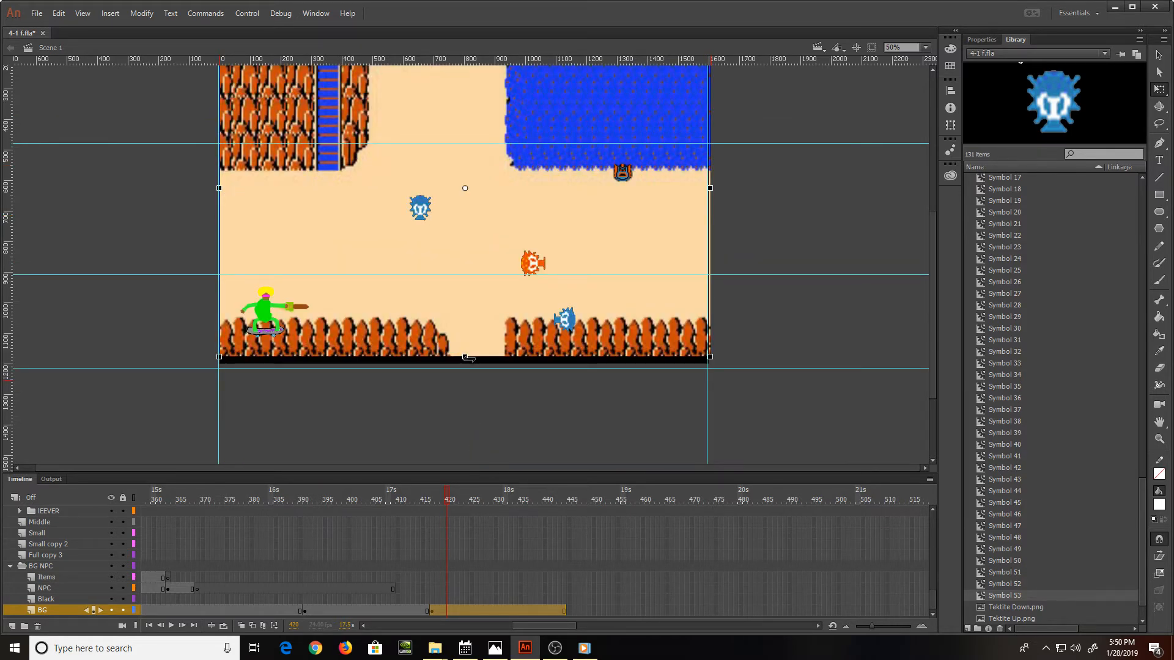
{"action": "left_click_drag", "start_coordinate": [466, 357], "coordinate": [466, 366]}
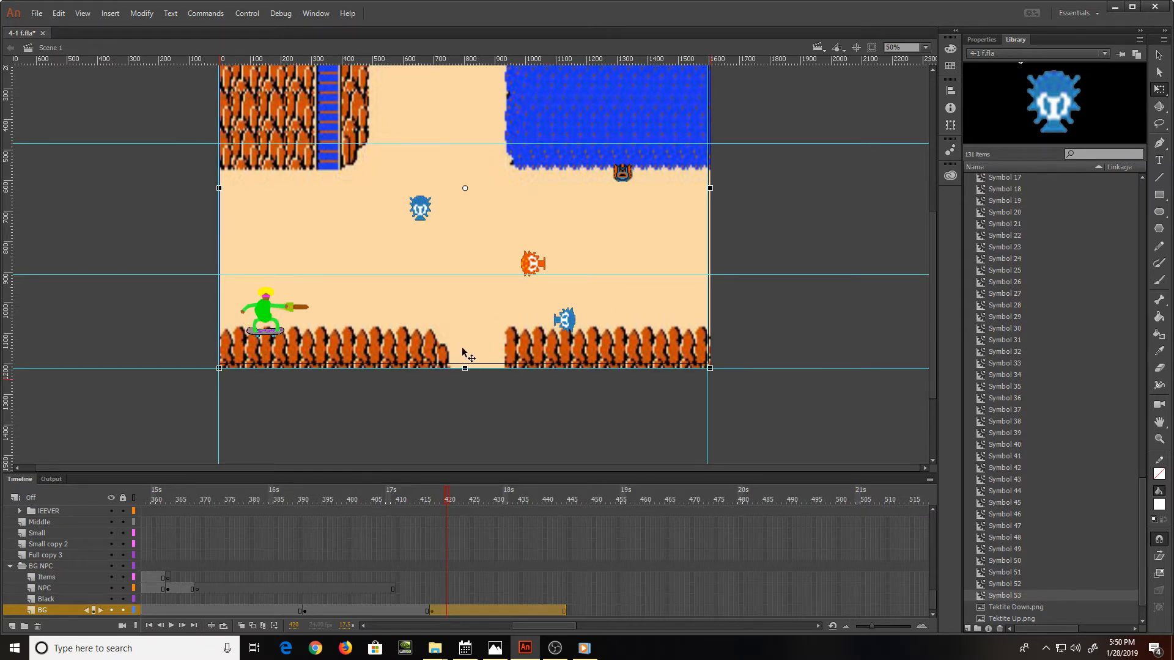
Step: Fine-tune the background's height so its top edge meets the upper guide and its lower edge sits near the stage bottom
{"action": "scroll", "coordinate": [463, 352], "scroll_direction": "up", "scroll_amount": 4}
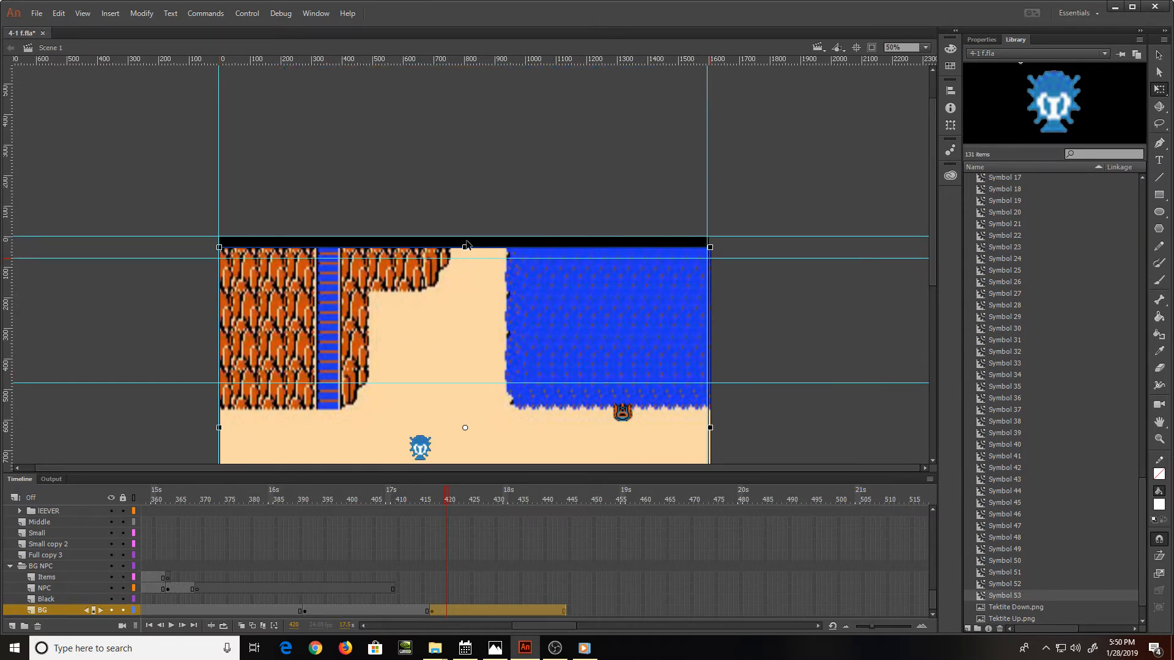
{"action": "left_click_drag", "start_coordinate": [465, 246], "coordinate": [465, 251]}
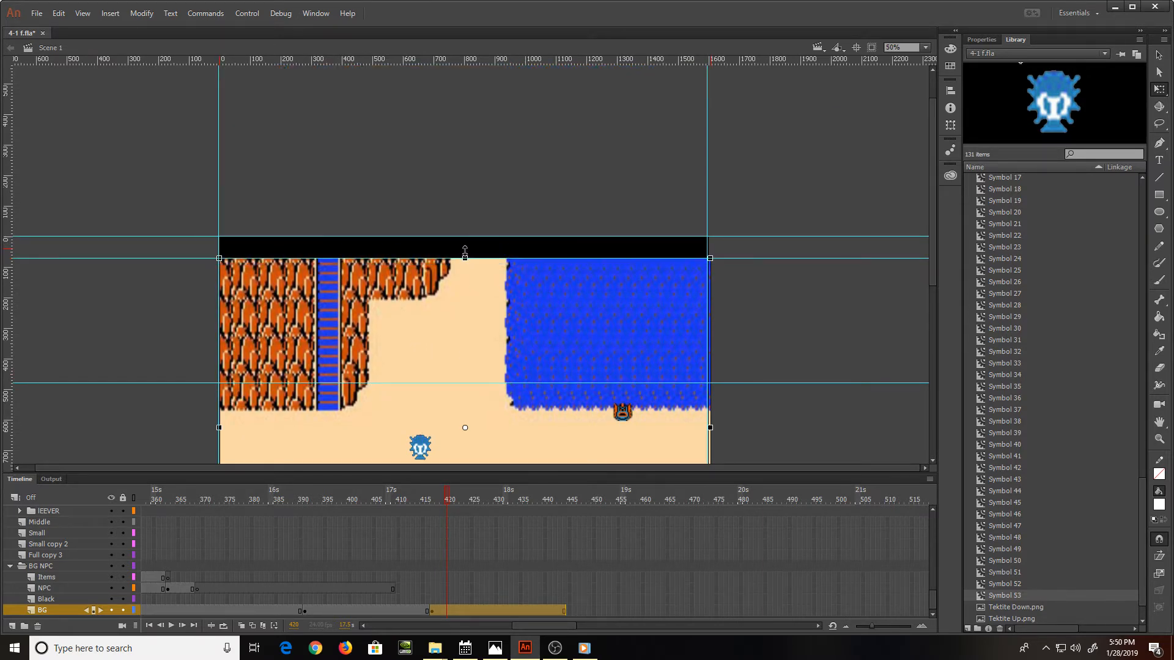
{"action": "scroll", "coordinate": [472, 295], "scroll_direction": "down", "scroll_amount": 4}
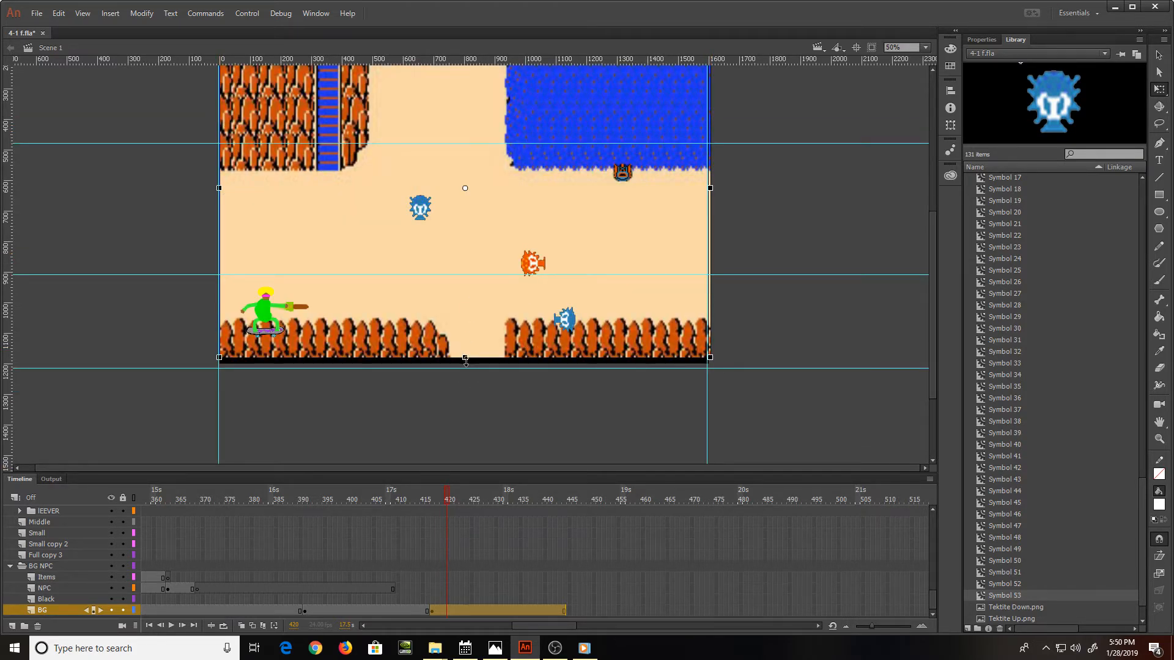
{"action": "left_click_drag", "start_coordinate": [465, 360], "coordinate": [465, 362]}
{"action": "scroll", "coordinate": [464, 315], "scroll_direction": "up", "scroll_amount": 5}
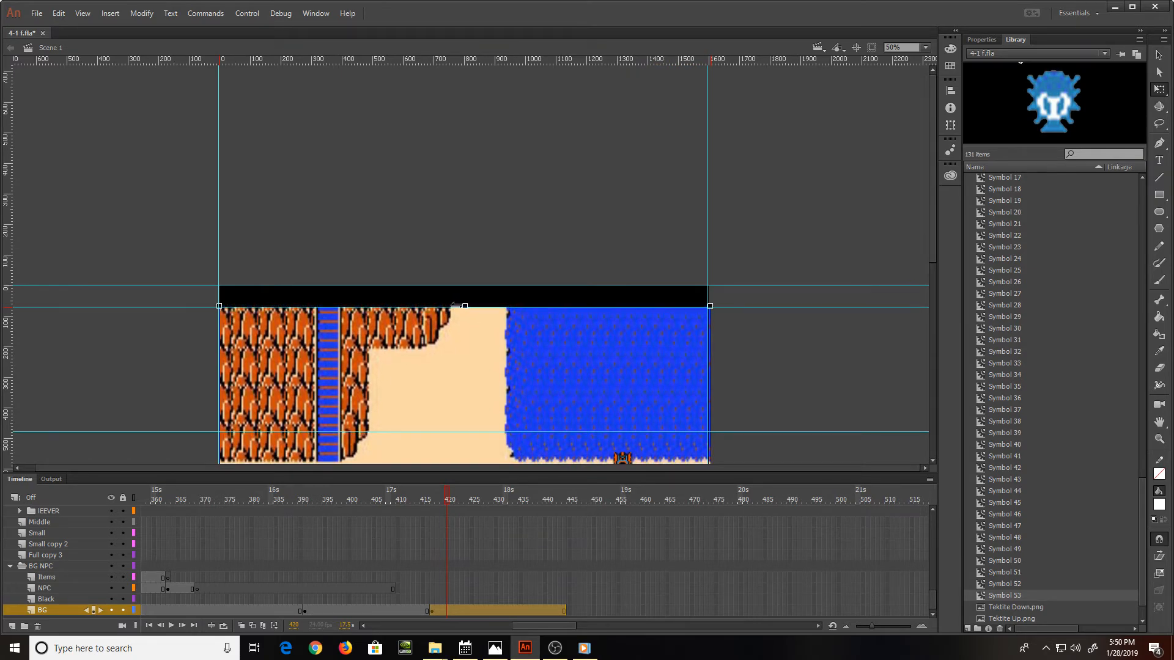
{"action": "scroll", "coordinate": [455, 307], "scroll_direction": "down", "scroll_amount": 7}
{"action": "scroll", "coordinate": [453, 306], "scroll_direction": "up", "scroll_amount": 4}
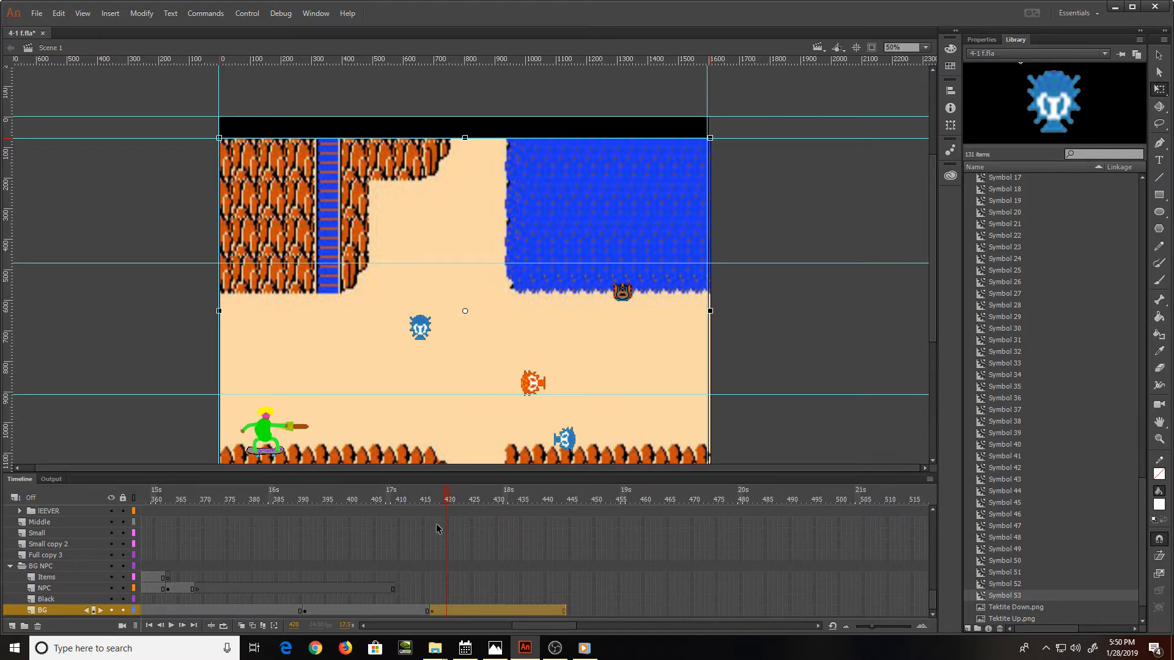
{"action": "scroll", "coordinate": [442, 367], "scroll_direction": "down", "scroll_amount": 2}
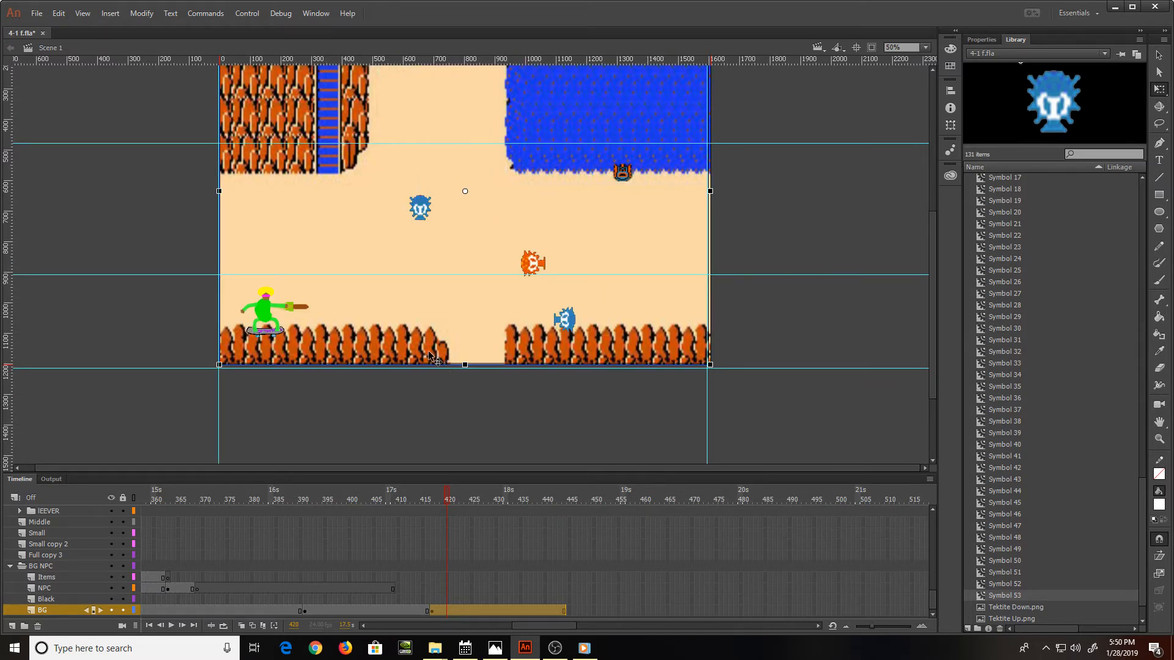
Step: Step back past the scene change and forward to frame 422 to compare the resized background with the previous scene
{"action": "key", "text": "comma"}
{"action": "key", "text": "comma"}
{"action": "key", "text": "comma"}
{"action": "key", "text": "comma"}
{"action": "key", "text": "comma"}
{"action": "key", "text": "comma"}
{"action": "key", "text": "comma"}
{"action": "key", "text": "comma"}
{"action": "key", "text": "comma"}
{"action": "key", "text": "comma"}
{"action": "key", "text": "comma"}
{"action": "key", "text": "period"}
{"action": "key", "text": "period"}
{"action": "key", "text": "period"}
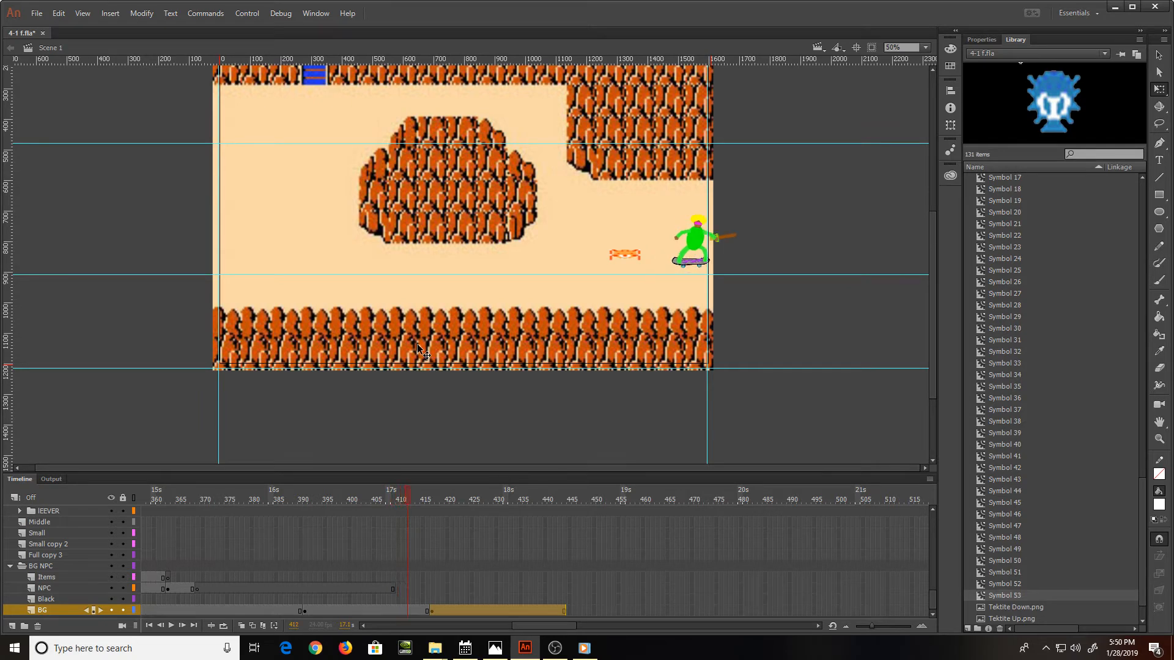
{"action": "key", "text": "period"}
{"action": "key", "text": "period"}
{"action": "key", "text": "period"}
{"action": "key", "text": "period"}
{"action": "key", "text": "period"}
{"action": "key", "text": "period"}
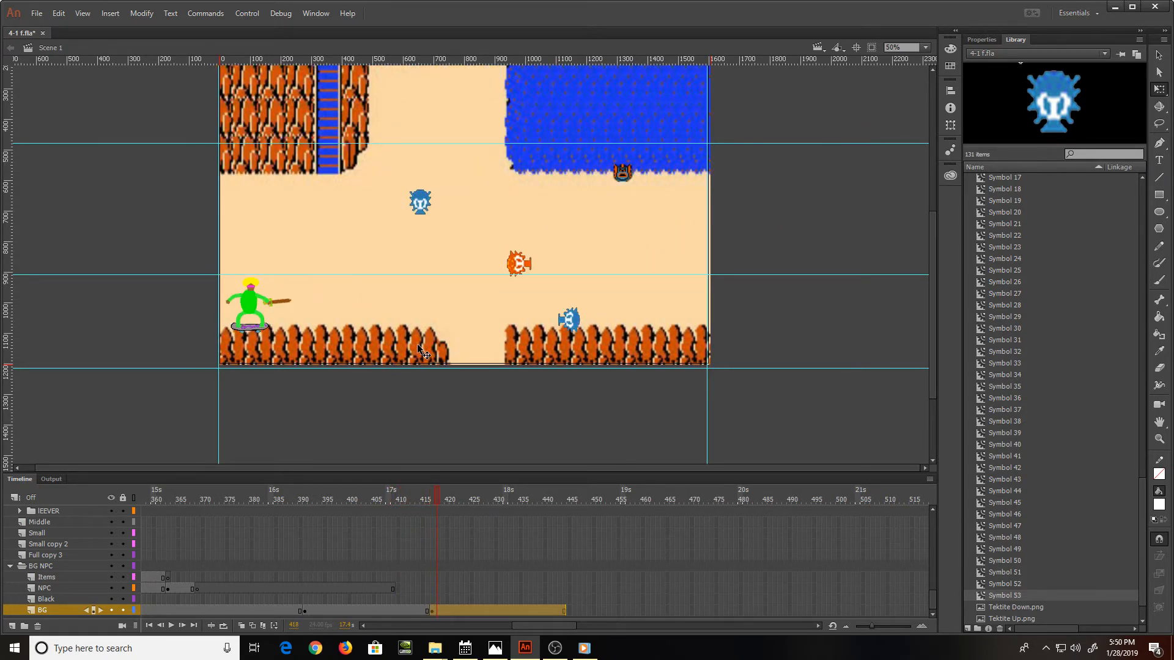
{"action": "key", "text": "period"}
{"action": "key", "text": "period"}
{"action": "key", "text": "period"}
{"action": "key", "text": "period"}
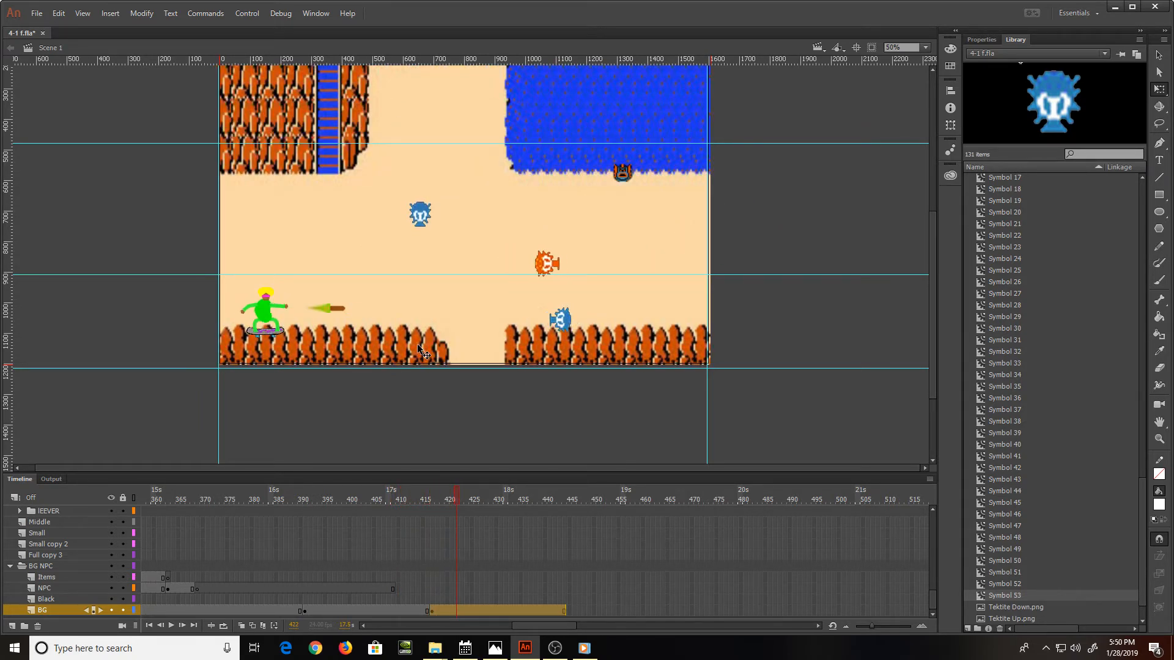
Step: Raise the skateboarder's head, torso, arms and legs slightly at frame 422
{"action": "scroll", "coordinate": [441, 538], "scroll_direction": "down", "scroll_amount": 5}
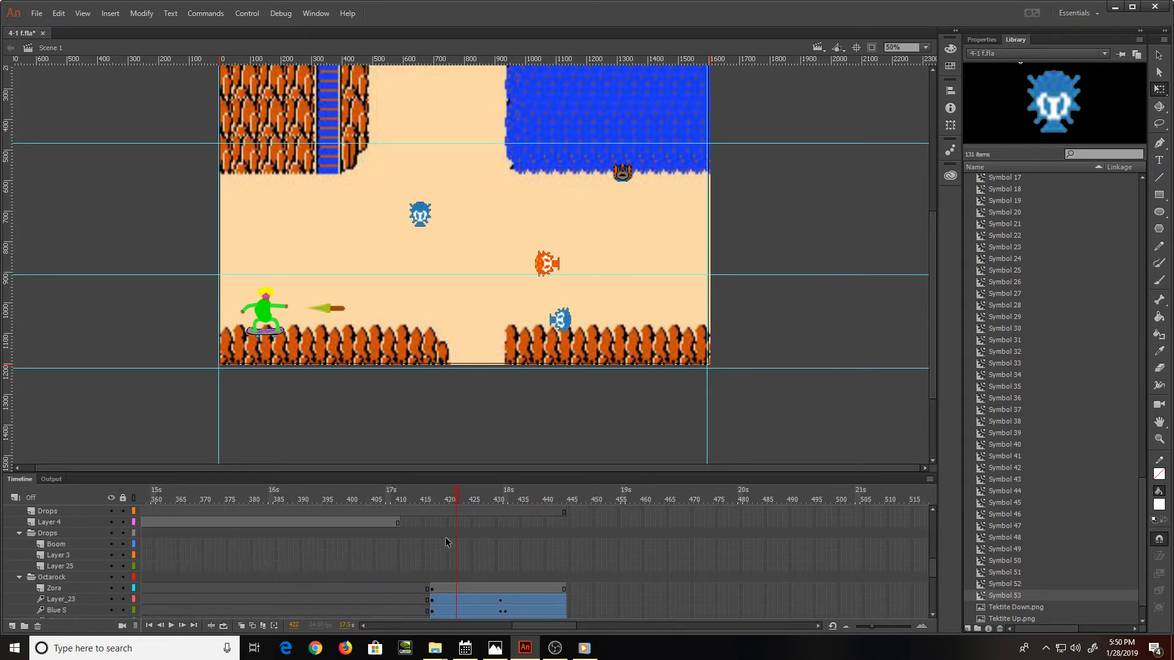
{"action": "scroll", "coordinate": [446, 544], "scroll_direction": "up", "scroll_amount": 5}
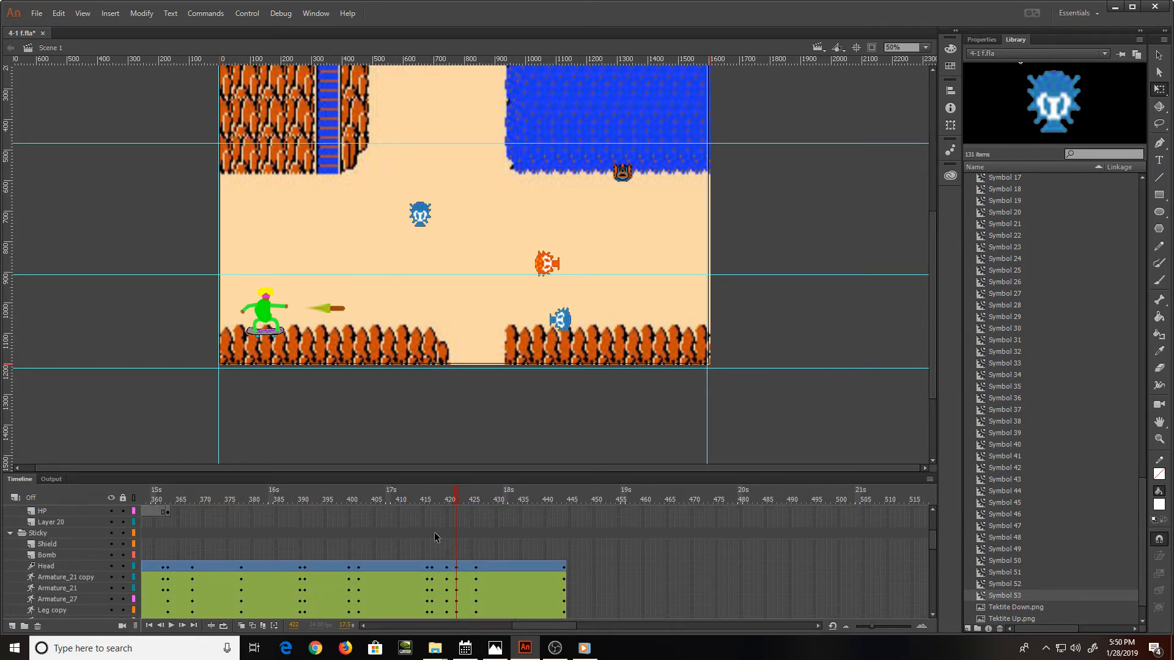
{"action": "key", "text": "ctrl+equal"}
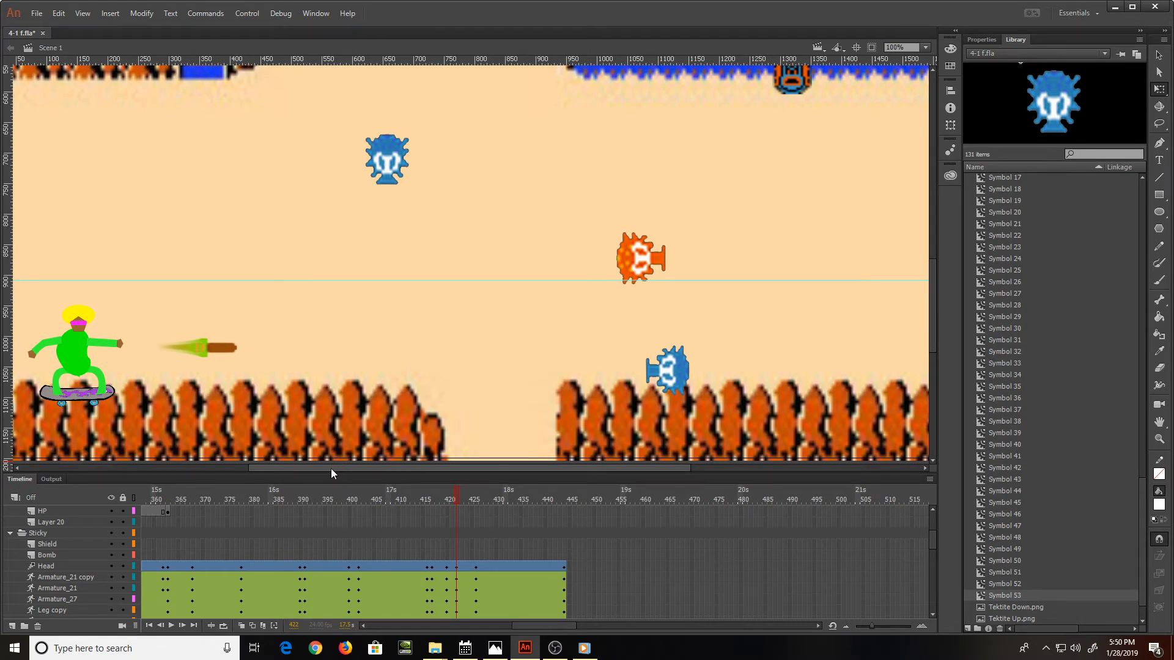
{"action": "left_click_drag", "start_coordinate": [331, 468], "coordinate": [244, 477]}
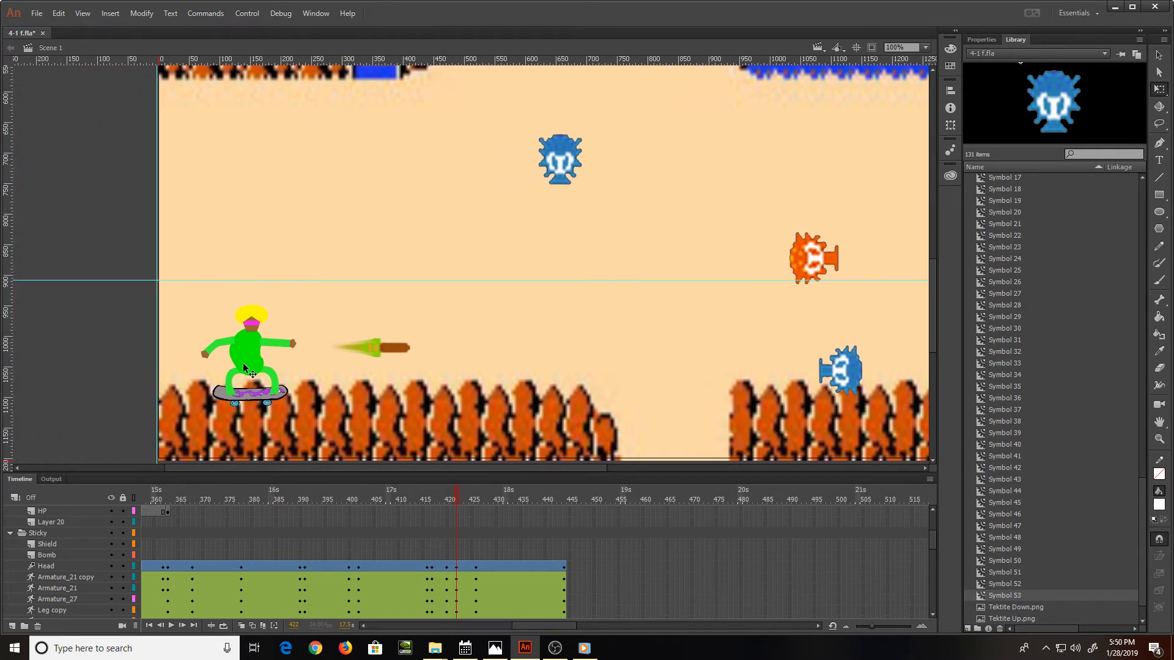
{"action": "left_click", "coordinate": [251, 317]}
{"action": "left_click_drag", "start_coordinate": [243, 362], "coordinate": [230, 328]}
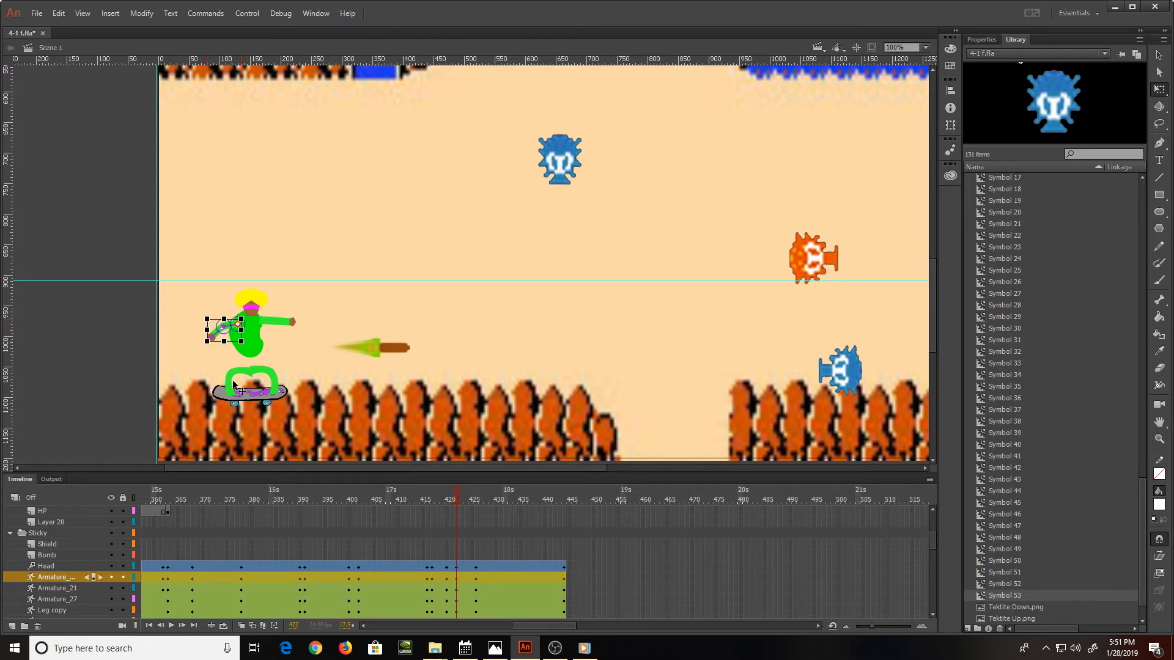
{"action": "left_click_drag", "start_coordinate": [233, 381], "coordinate": [234, 365]}
{"action": "left_click_drag", "start_coordinate": [266, 370], "coordinate": [266, 354]}
Step: Move the skateboard up under the skateboarder's feet at frame 422
{"action": "left_click", "coordinate": [255, 397]}
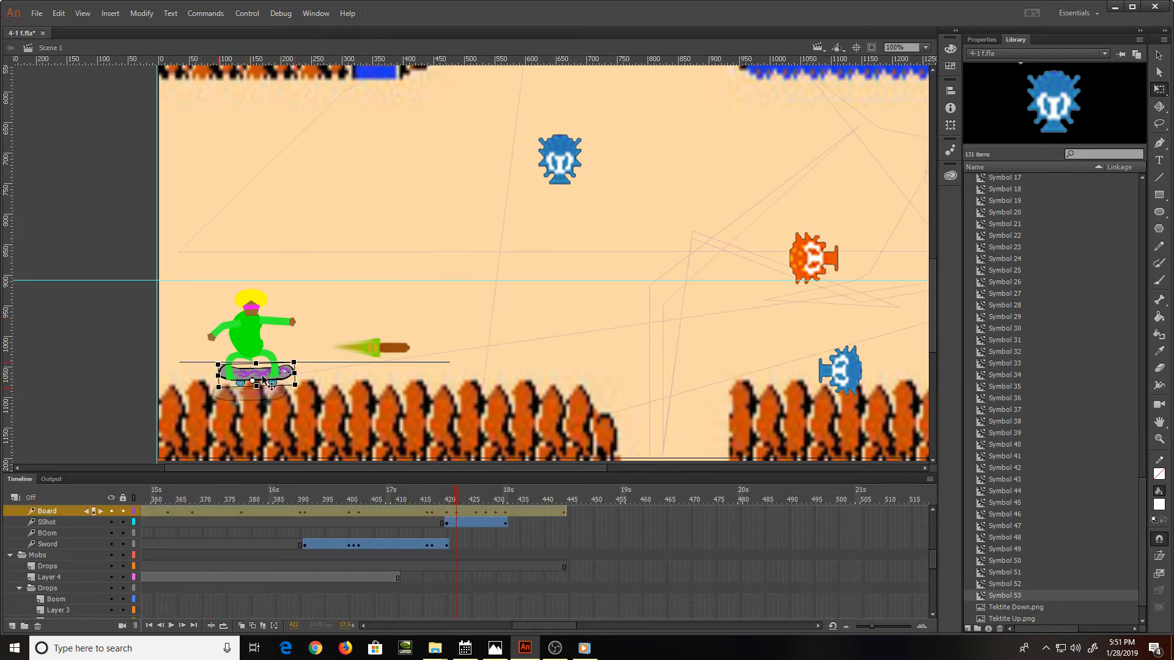
{"action": "left_click_drag", "start_coordinate": [257, 398], "coordinate": [258, 386]}
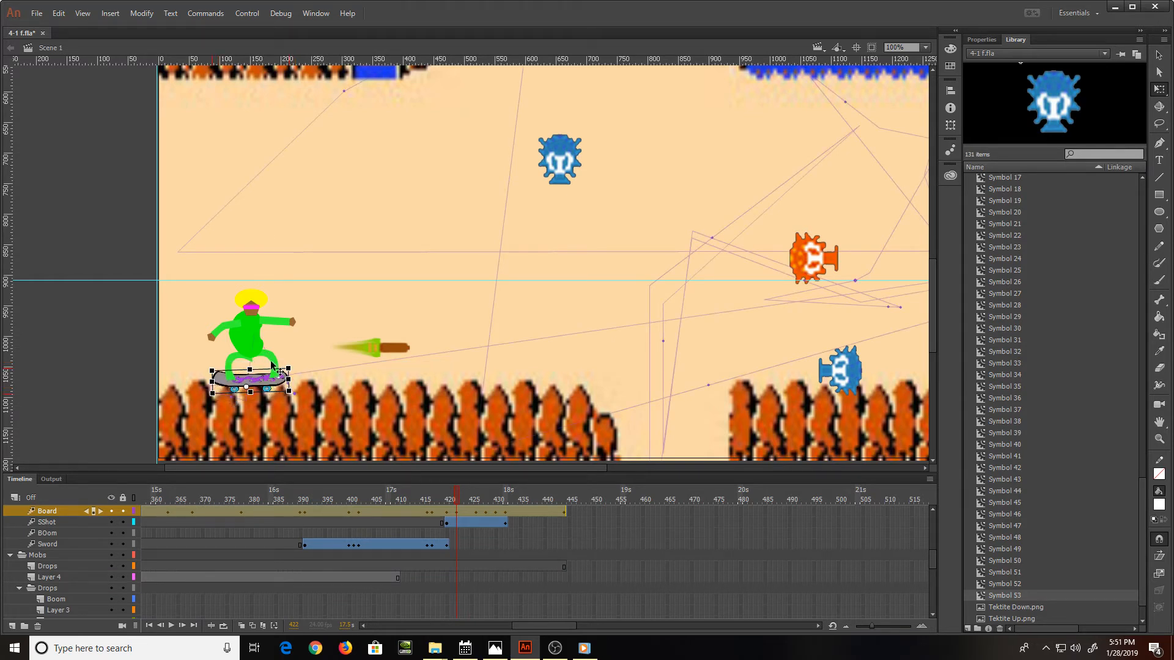
{"action": "left_click", "coordinate": [233, 358]}
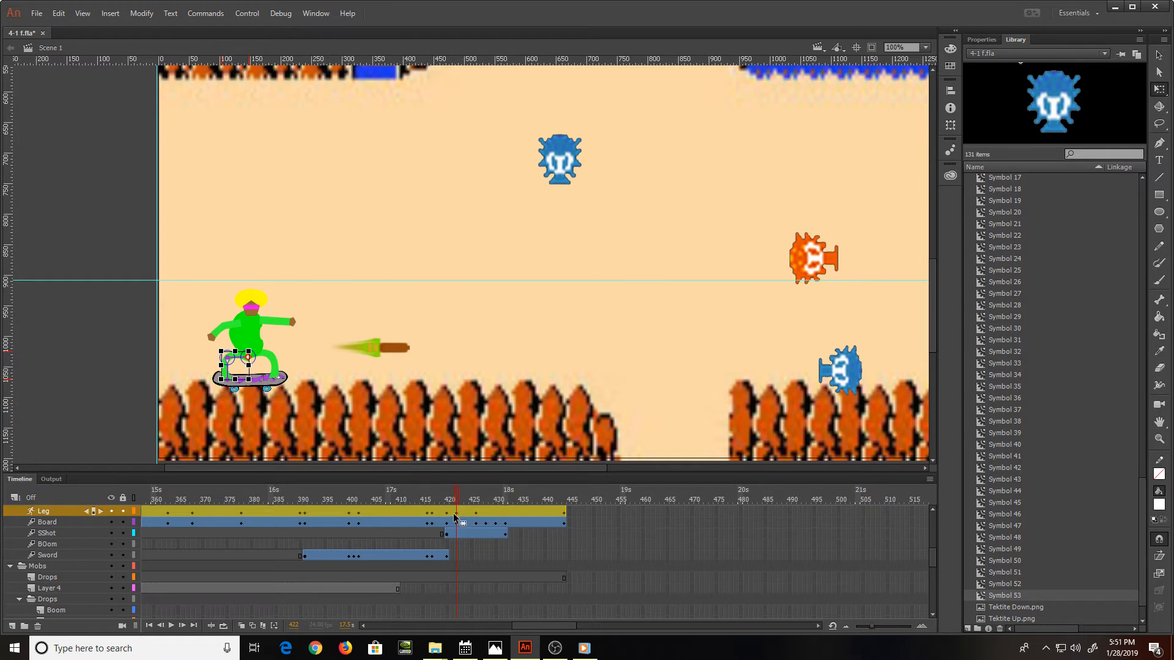
Step: Step through frames 420 to 444 to check the skateboarder's jump against the fence and the sword shot
{"action": "key", "text": "comma"}
{"action": "key", "text": "comma"}
{"action": "key", "text": "comma"}
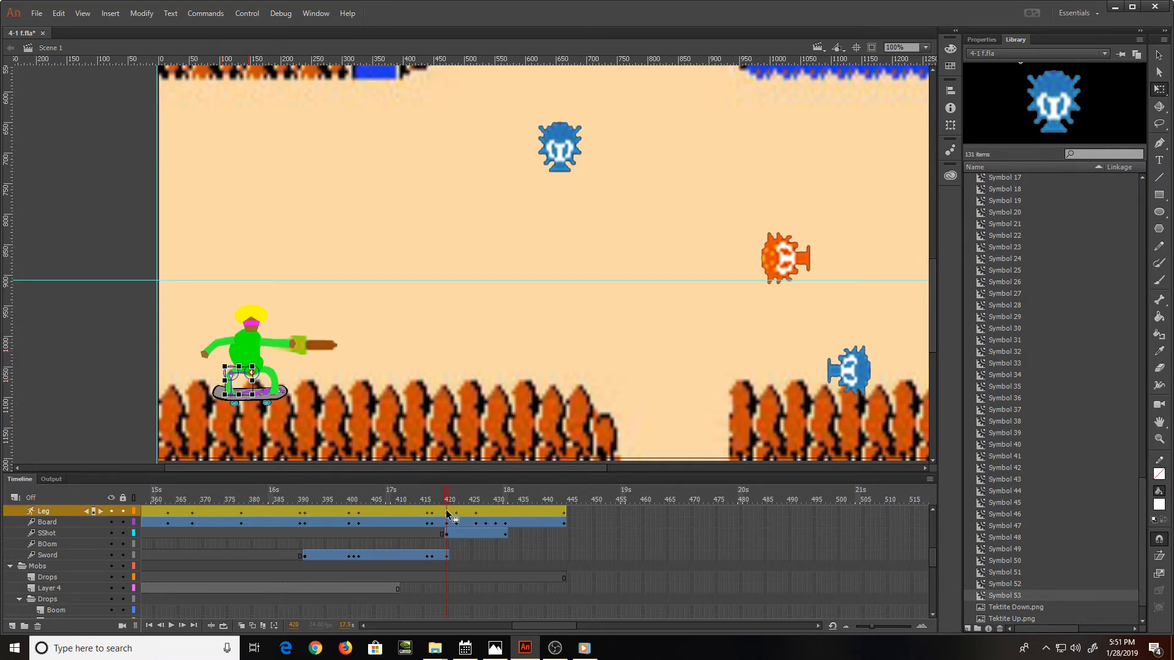
{"action": "key", "text": "period"}
{"action": "key", "text": "period"}
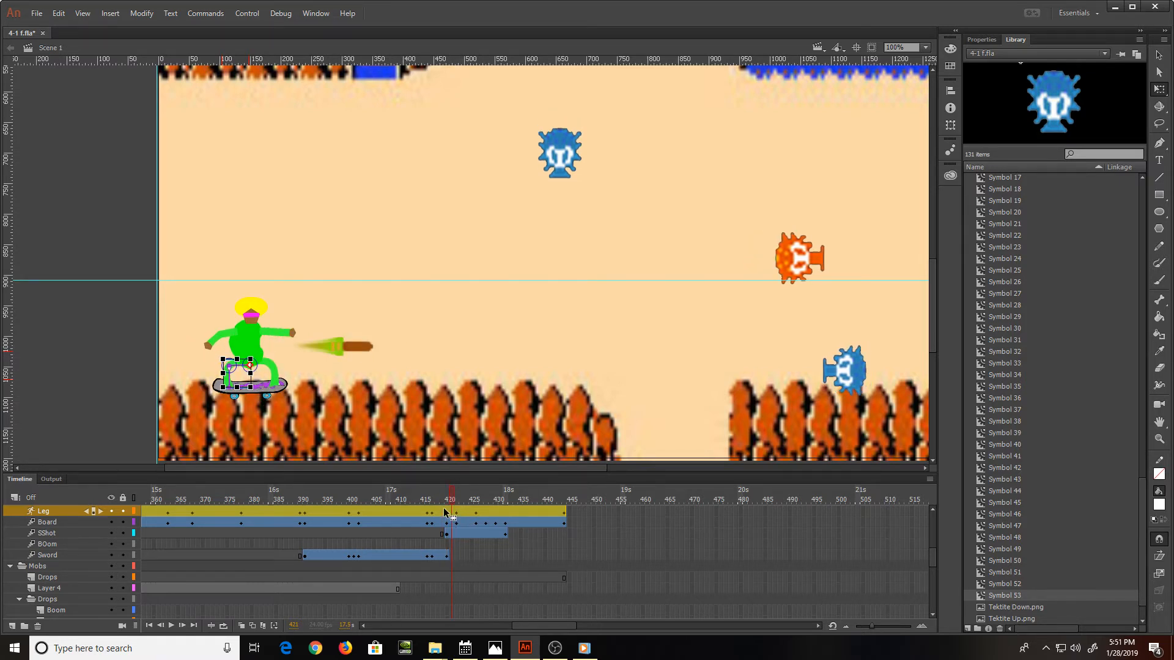
{"action": "key", "text": "period"}
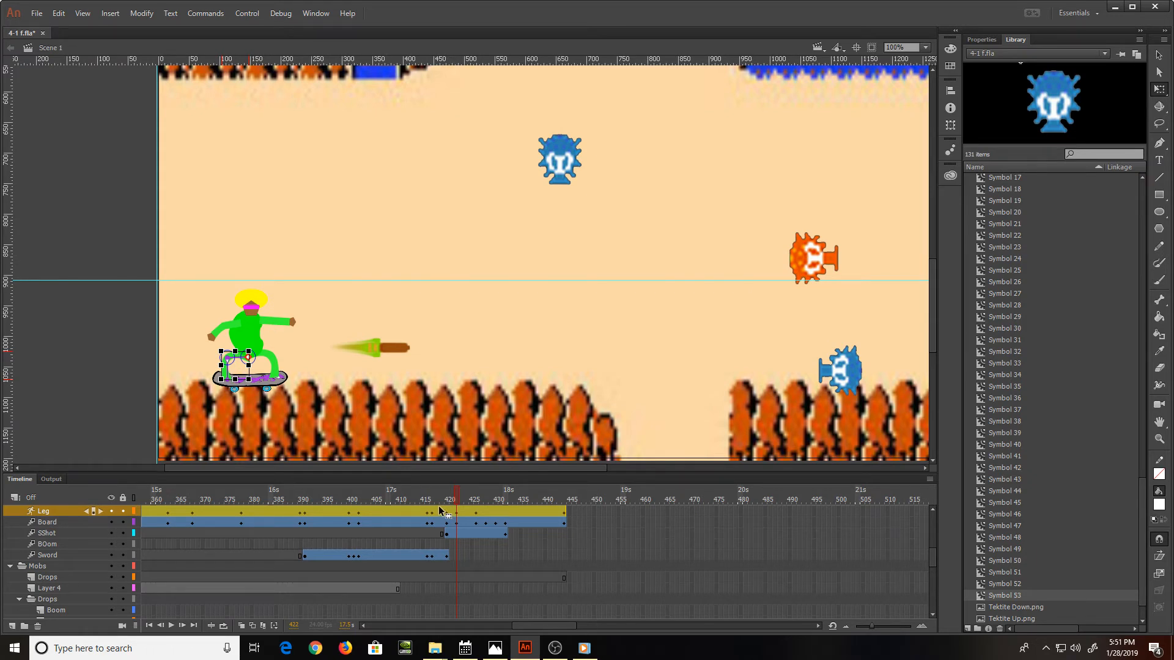
{"action": "key", "text": "comma"}
{"action": "key", "text": "period"}
{"action": "key", "text": "period"}
{"action": "key", "text": "period"}
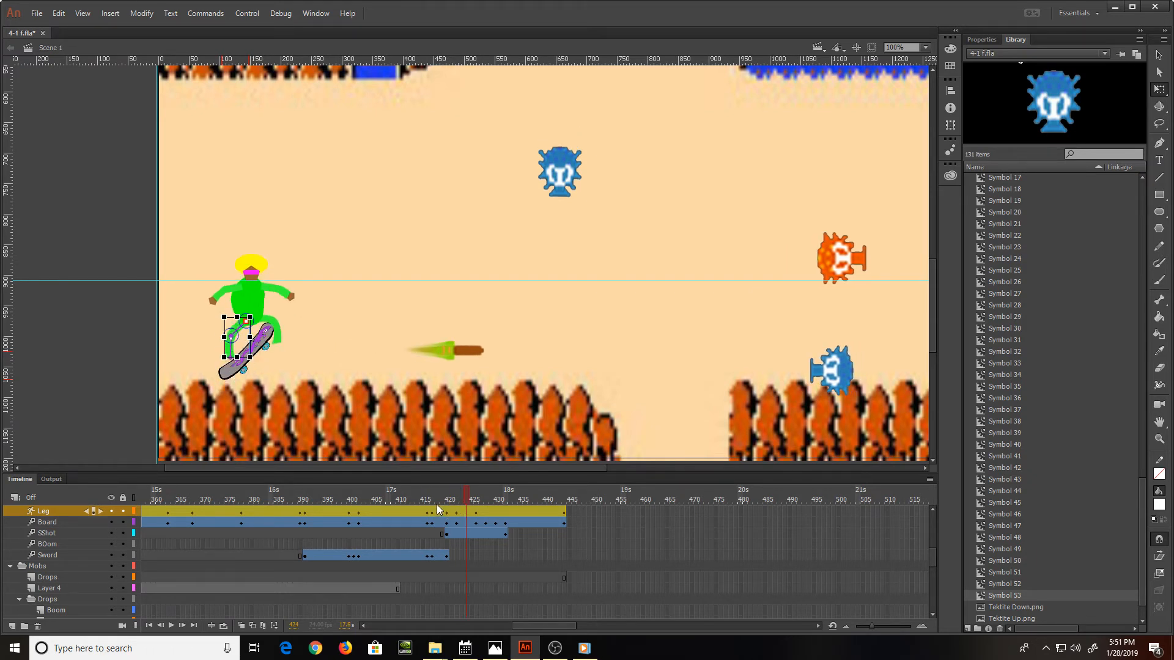
{"action": "key", "text": "period"}
{"action": "key", "text": "period"}
{"action": "key", "text": "period"}
{"action": "key", "text": "period"}
{"action": "key", "text": "period"}
{"action": "key", "text": "period"}
{"action": "key", "text": "period"}
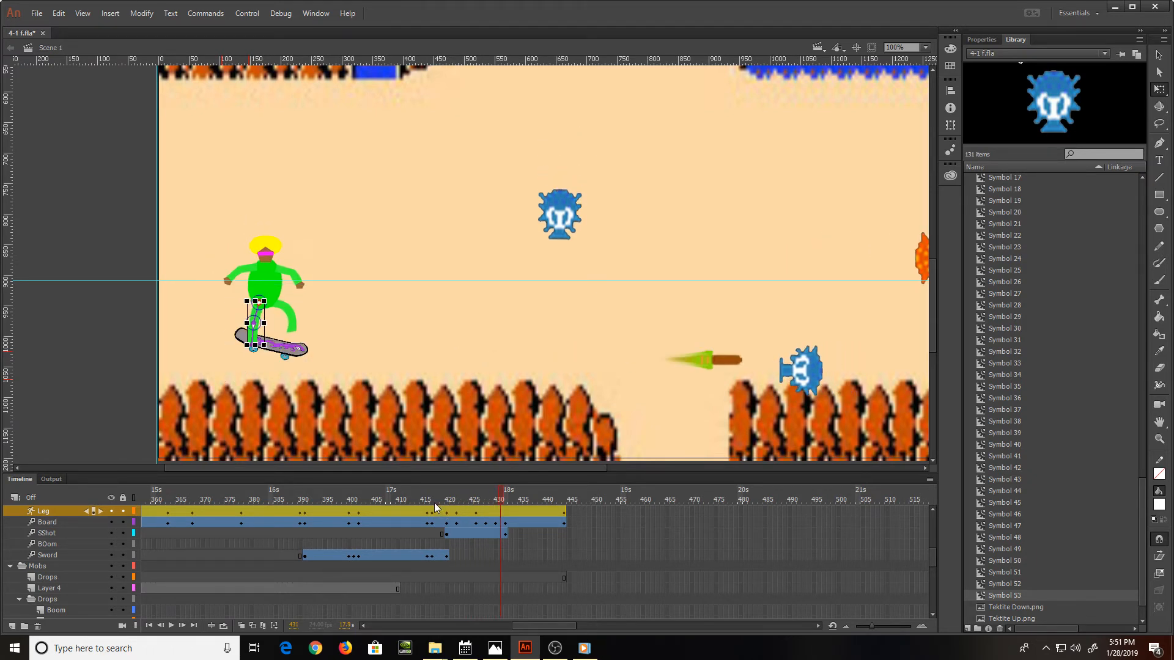
{"action": "key", "text": "period"}
{"action": "key", "text": "period"}
{"action": "key", "text": "period"}
{"action": "key", "text": "period"}
{"action": "key", "text": "period"}
{"action": "key", "text": "period"}
{"action": "key", "text": "period"}
{"action": "key", "text": "period"}
{"action": "key", "text": "period"}
{"action": "key", "text": "period"}
{"action": "key", "text": "period"}
{"action": "key", "text": "period"}
{"action": "key", "text": "period"}
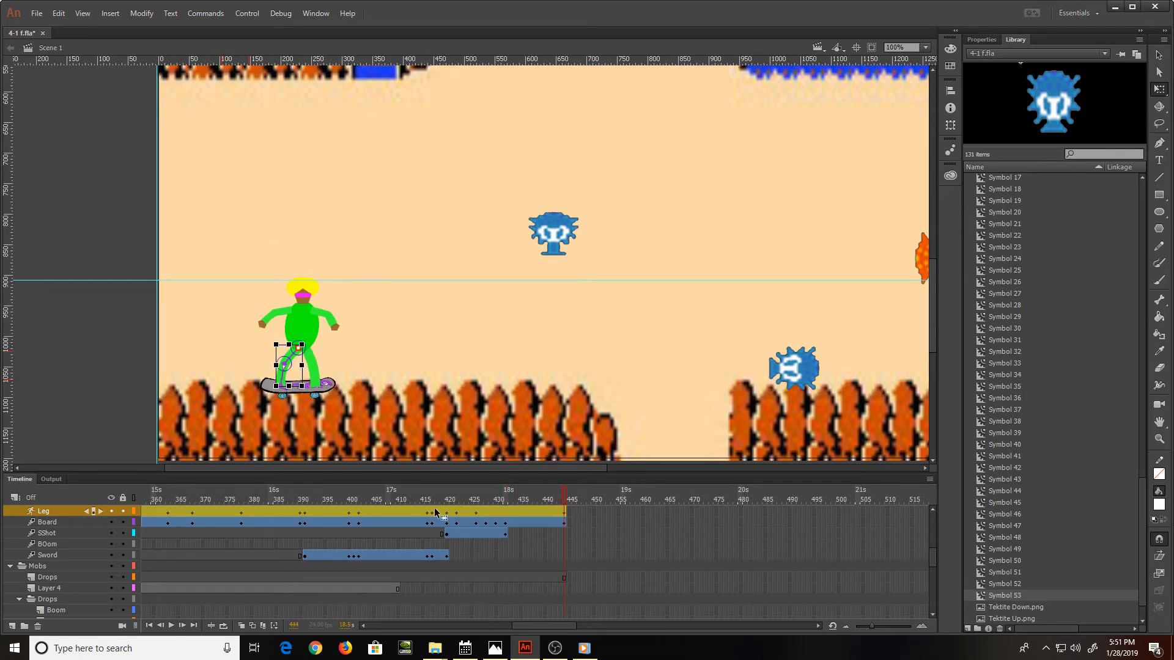
Step: Raise the skateboarder's head, body, arms, legs and skateboard at frame 444 to lift the landing pose above the fence
{"action": "left_click", "coordinate": [310, 303]}
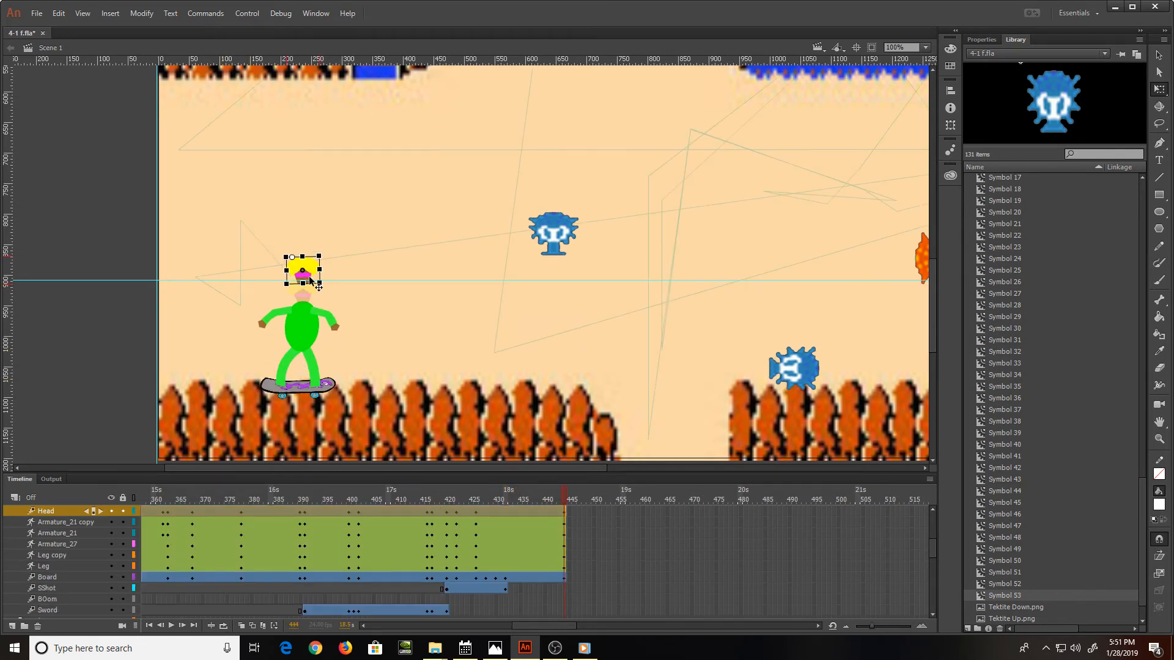
{"action": "left_click", "coordinate": [307, 309]}
{"action": "left_click_drag", "start_coordinate": [305, 305], "coordinate": [335, 300]}
{"action": "left_click_drag", "start_coordinate": [264, 321], "coordinate": [265, 296]}
{"action": "left_click_drag", "start_coordinate": [283, 362], "coordinate": [284, 330]}
{"action": "mouse_move", "coordinate": [316, 375]}
{"action": "left_mouse_down"}
{"action": "mouse_move", "coordinate": [316, 351]}
{"action": "mouse_move", "coordinate": [304, 373]}
{"action": "mouse_move", "coordinate": [302, 363]}
{"action": "left_mouse_up"}
Step: Step back through the frames from 444 to 438 to check the skateboard's position relative to the skateboarder's feet
{"action": "key", "text": "comma"}
{"action": "key", "text": "comma"}
{"action": "key", "text": "comma"}
{"action": "key", "text": "comma"}
{"action": "key", "text": "comma"}
{"action": "key", "text": "comma"}
{"action": "key", "text": "comma"}
{"action": "key", "text": "comma"}
{"action": "key", "text": "comma"}
{"action": "key", "text": "comma"}
{"action": "key", "text": "comma"}
{"action": "key", "text": "comma"}
{"action": "key", "text": "comma"}
{"action": "key", "text": "comma"}
{"action": "key", "text": "comma"}
{"action": "key", "text": "comma"}
{"action": "key", "text": "comma"}
{"action": "key", "text": "comma"}
{"action": "key", "text": "comma"}
{"action": "key", "text": "comma"}
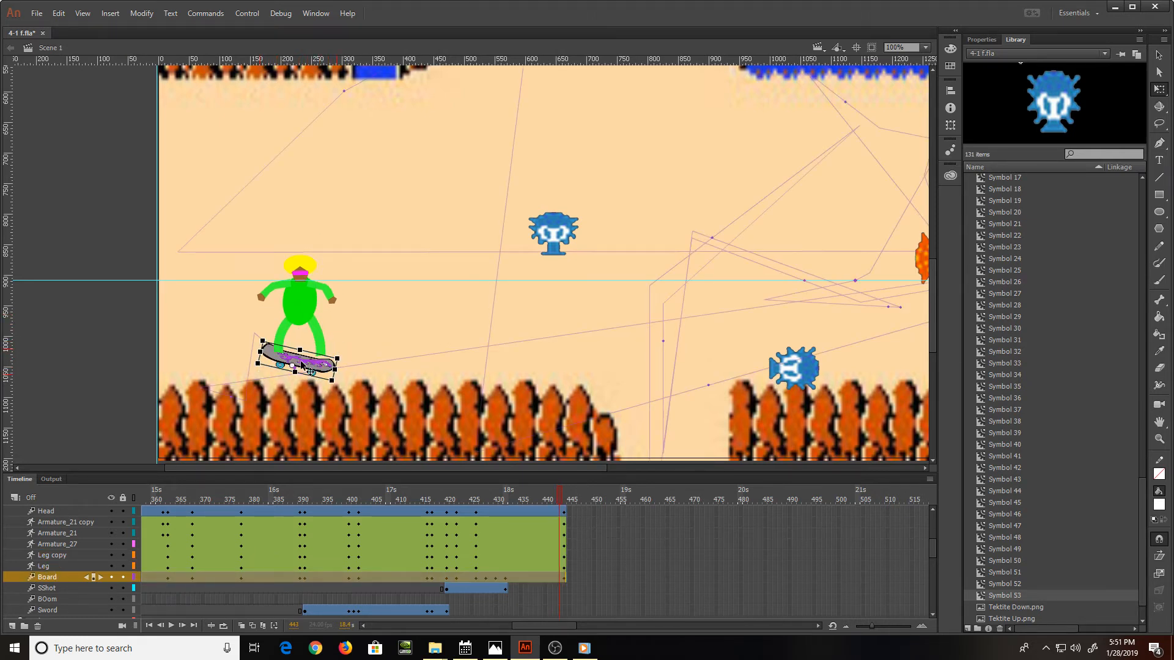
{"action": "key", "text": "comma"}
{"action": "key", "text": "comma"}
{"action": "key", "text": "comma"}
{"action": "key", "text": "comma"}
{"action": "key", "text": "comma"}
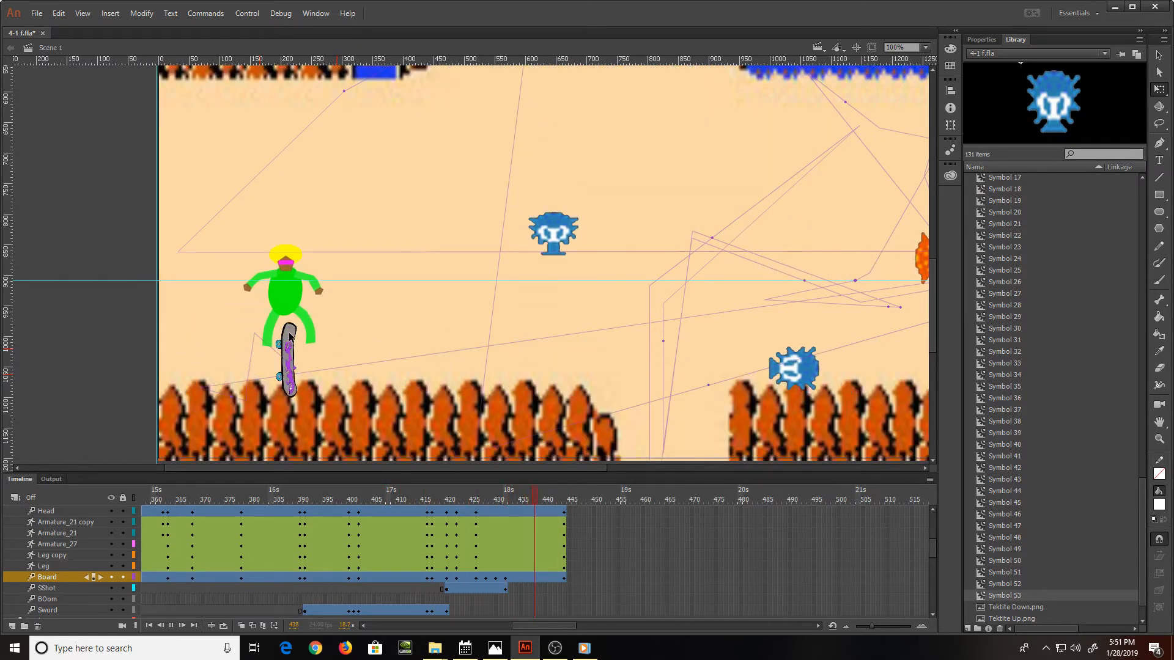
Step: Play the timeline from frame 438 and return to frame 1 with the lower part of the stage in view
{"action": "key", "text": "Return"}
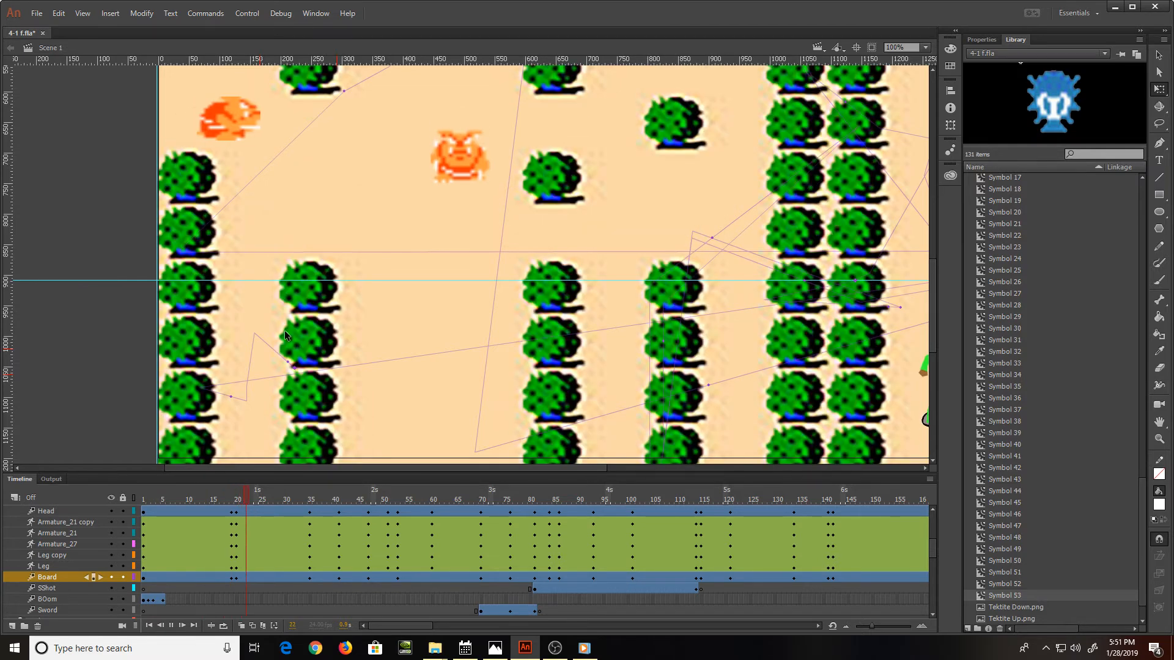
{"action": "key", "text": "comma"}
{"action": "key", "text": "comma"}
{"action": "key", "text": "comma"}
{"action": "key", "text": "comma"}
{"action": "key", "text": "comma"}
{"action": "key", "text": "comma"}
{"action": "key", "text": "comma"}
{"action": "key", "text": "comma"}
{"action": "key", "text": "comma"}
{"action": "key", "text": "comma"}
{"action": "key", "text": "comma"}
{"action": "key", "text": "comma"}
{"action": "key", "text": "comma"}
{"action": "key", "text": "comma"}
{"action": "key", "text": "comma"}
{"action": "key", "text": "comma"}
{"action": "key", "text": "comma"}
{"action": "key", "text": "comma"}
{"action": "key", "text": "comma"}
{"action": "key", "text": "comma"}
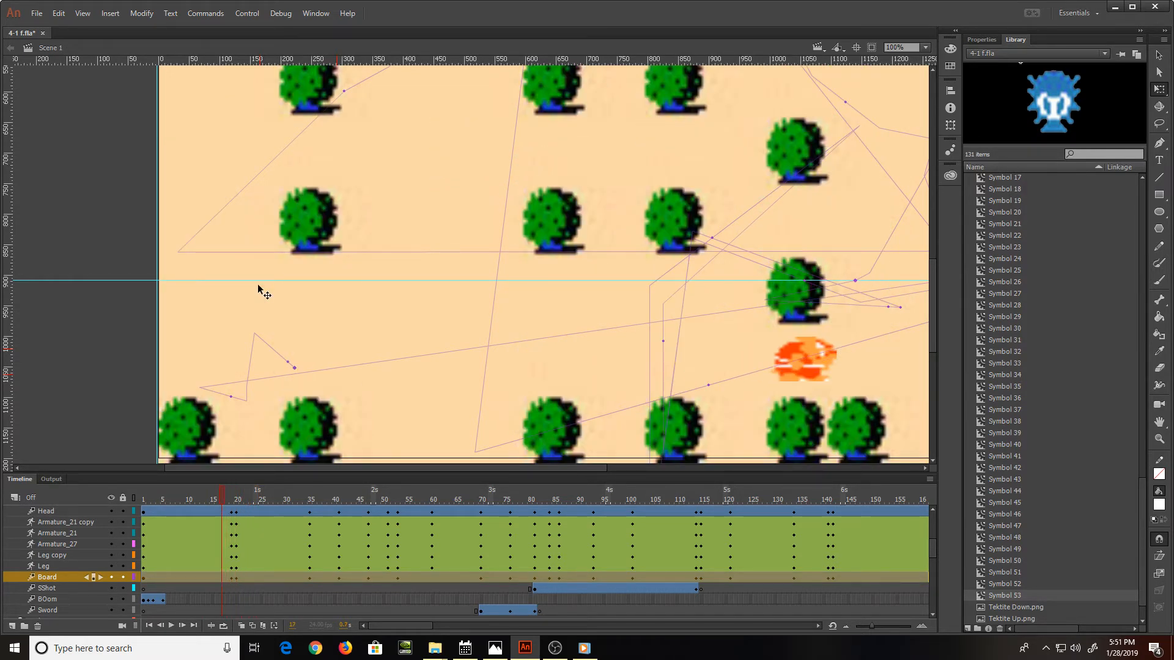
{"action": "key", "text": "ctrl+minus"}
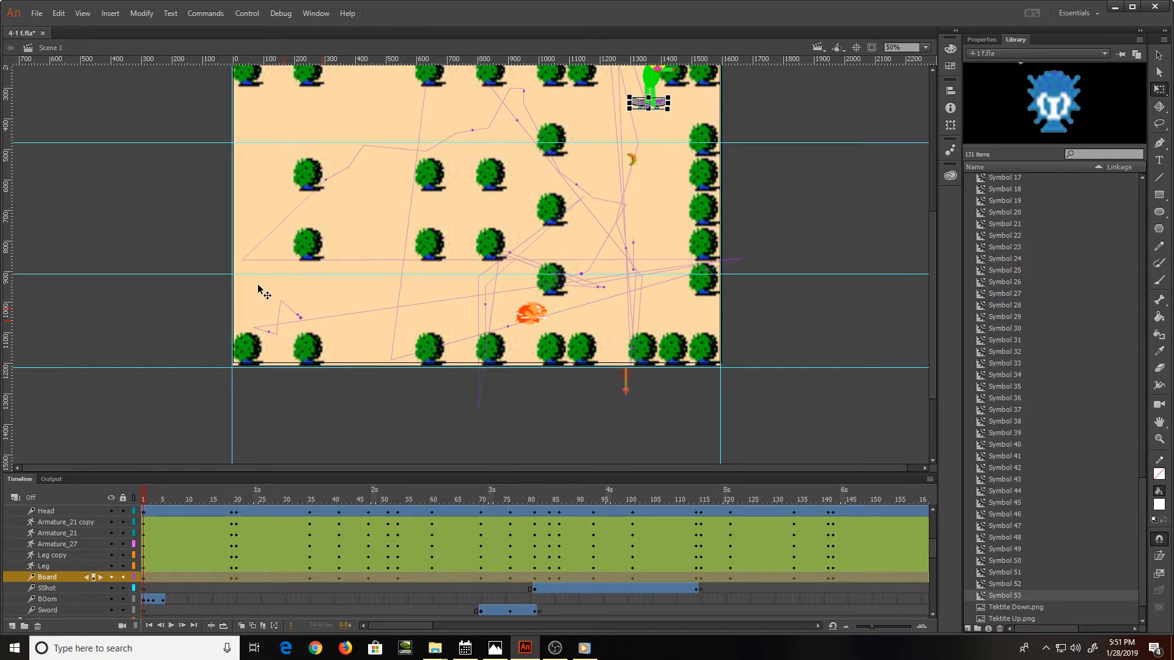
Step: Save the document, test the movie to watch the skateboarder's run through the scenes, and close the preview
{"action": "key", "text": "ctrl+s"}
{"action": "key", "text": "ctrl+Return"}
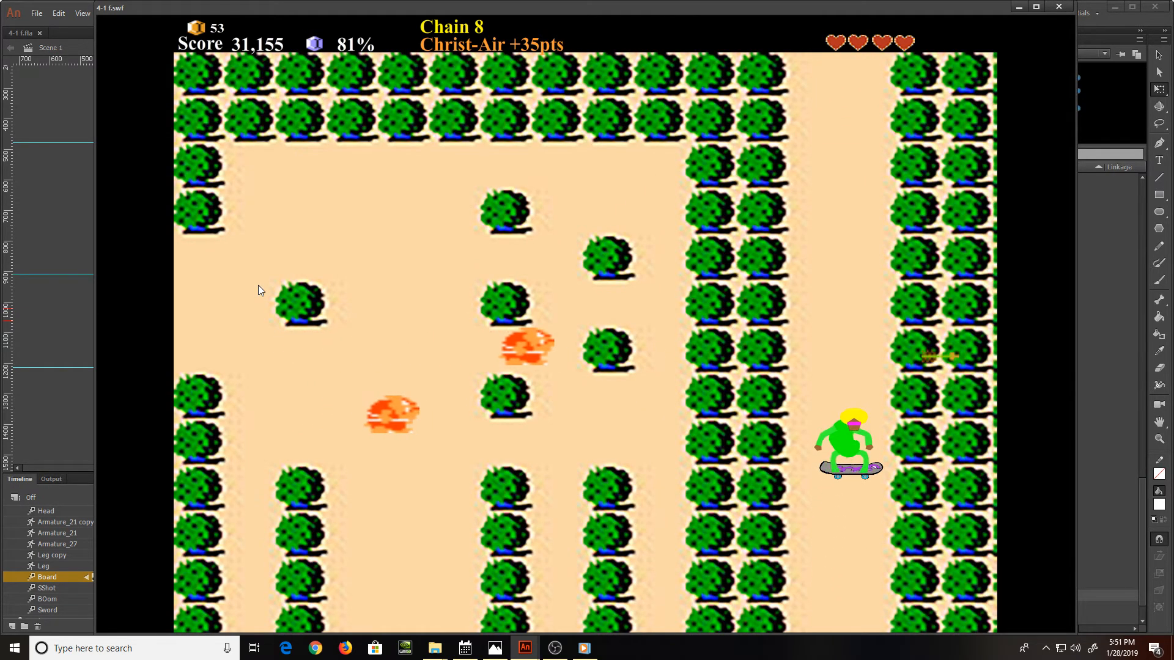
{"action": "key", "text": "space"}
{"action": "key", "text": "space"}
{"action": "key", "text": "Up"}
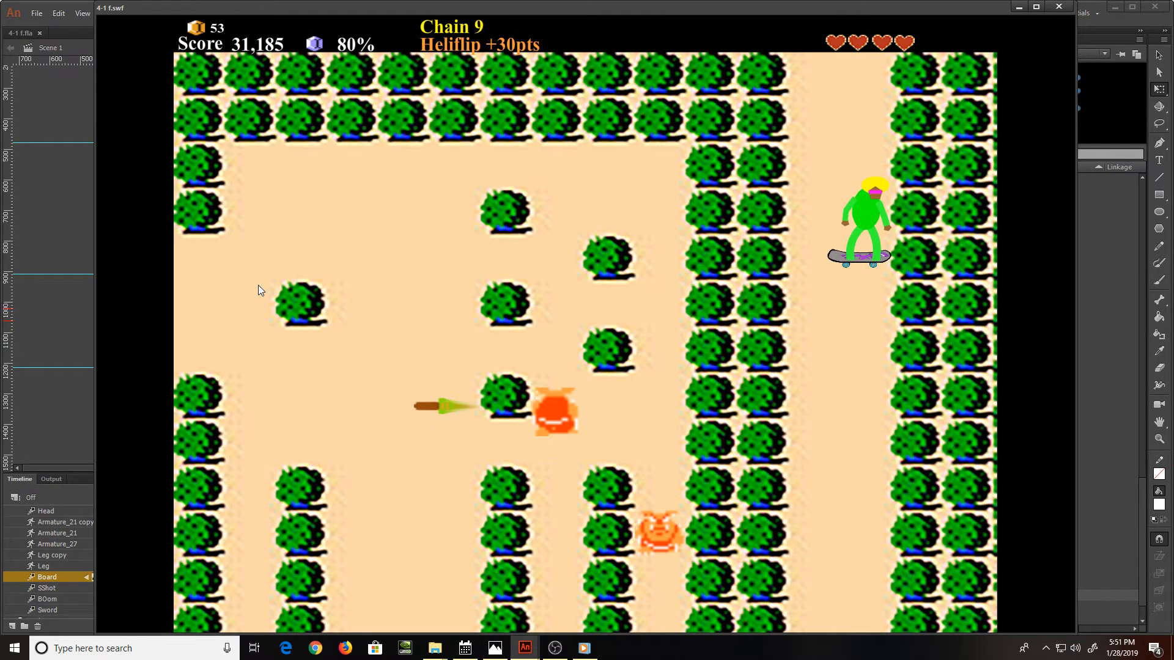
{"action": "key", "text": "Left"}
{"action": "key", "text": "Right"}
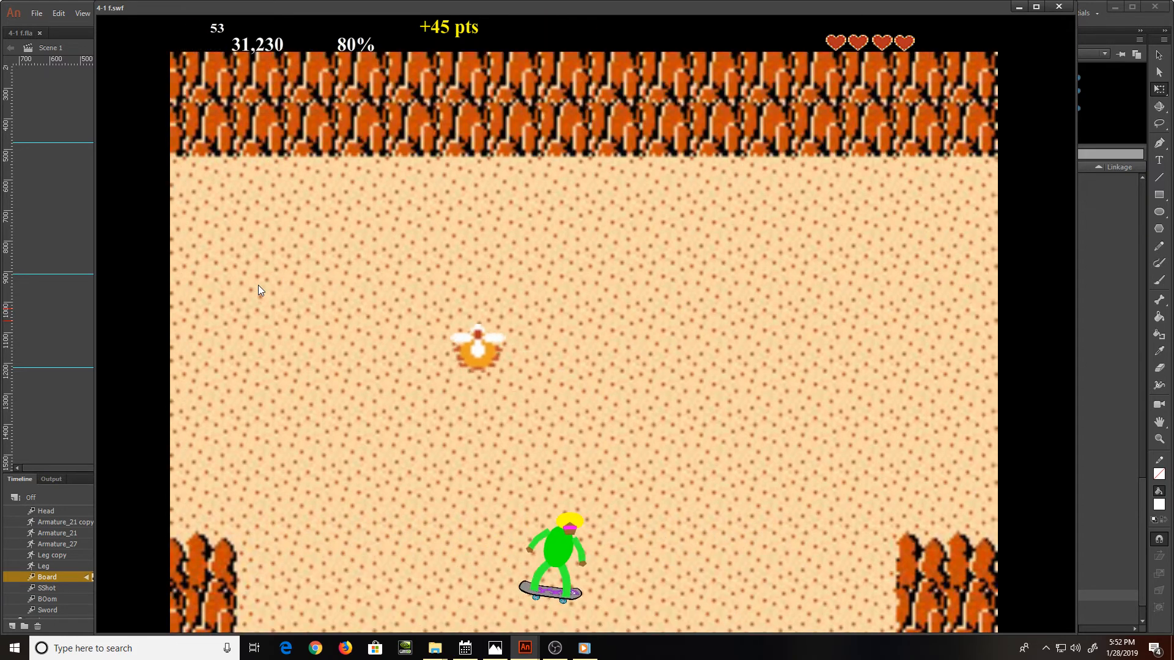
{"action": "key", "text": "Up"}
{"action": "key", "text": "Right"}
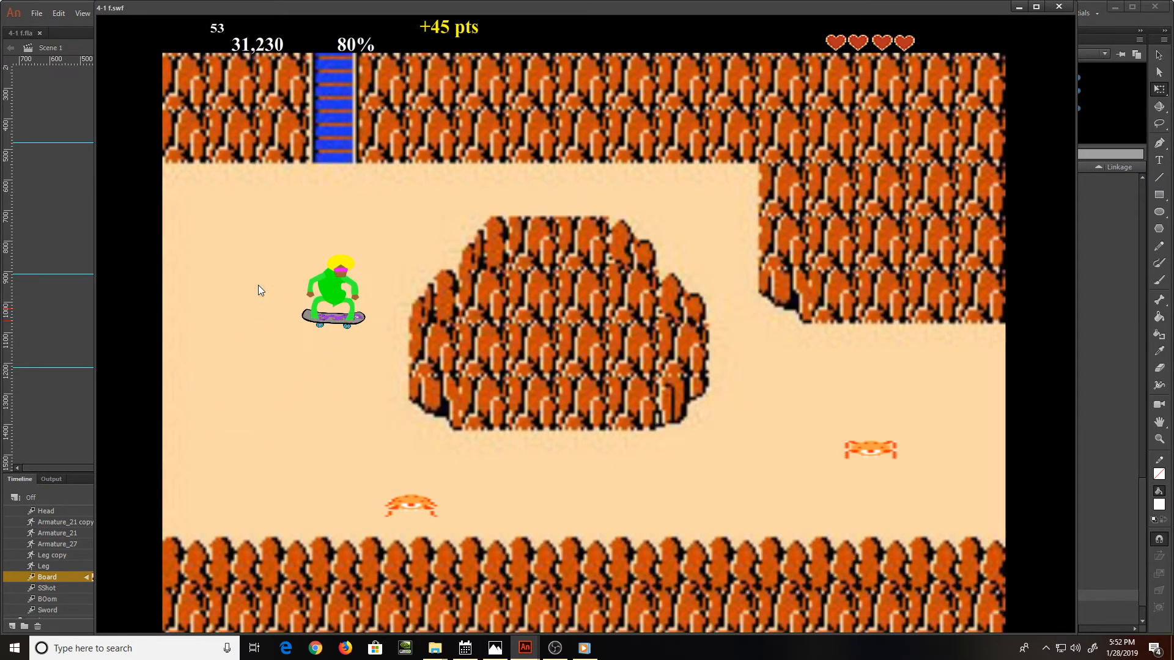
{"action": "key", "text": "space"}
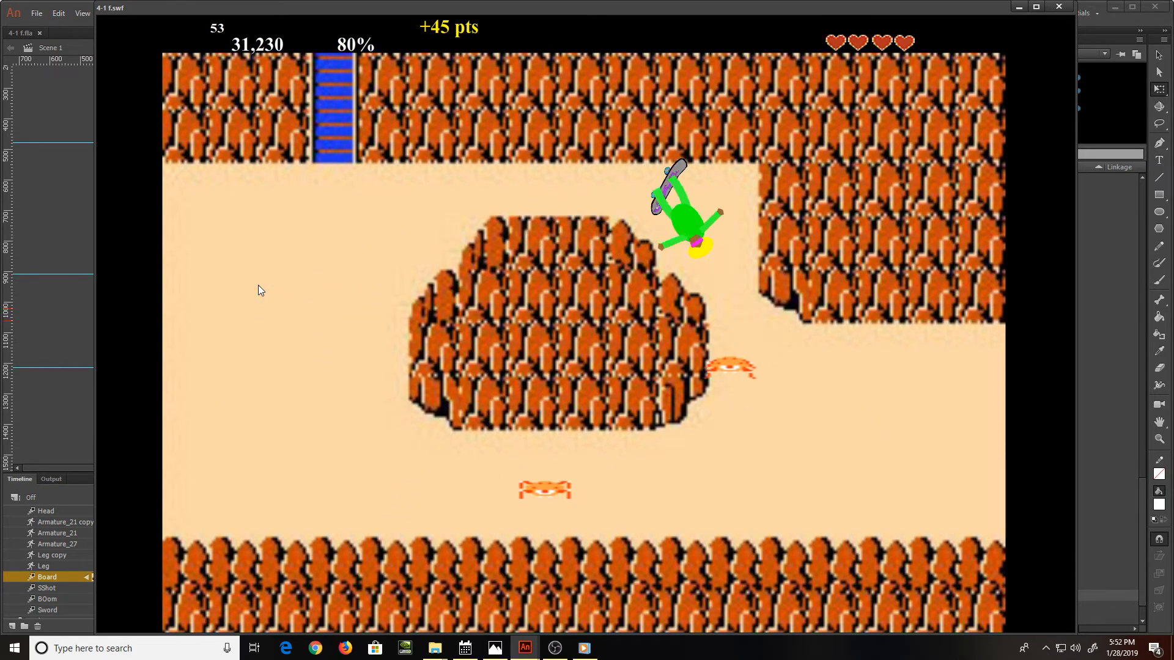
{"action": "key", "text": "Down"}
{"action": "key", "text": "Left"}
{"action": "key", "text": "space"}
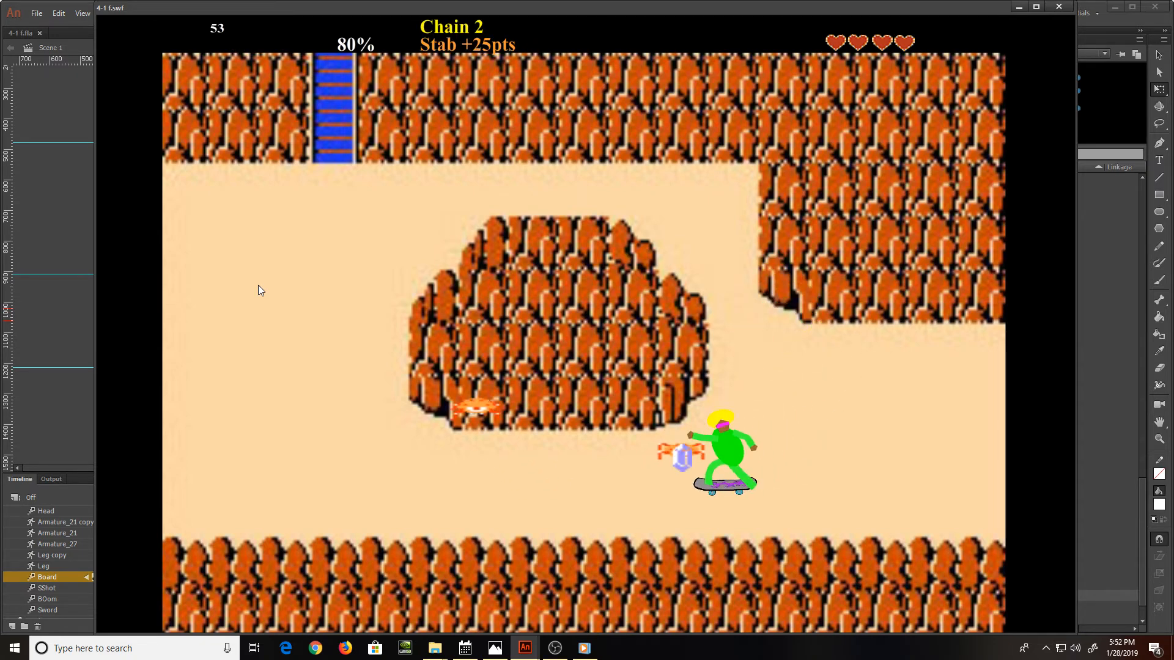
{"action": "key", "text": "Right"}
{"action": "key", "text": "space"}
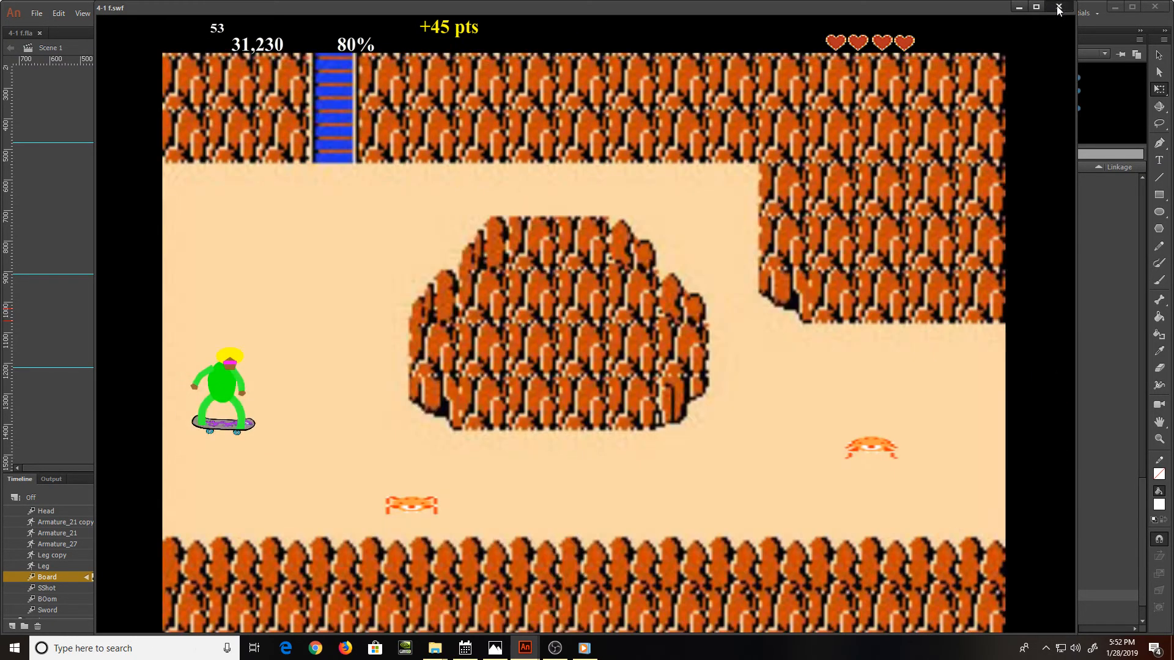
{"action": "left_click", "coordinate": [1058, 6]}
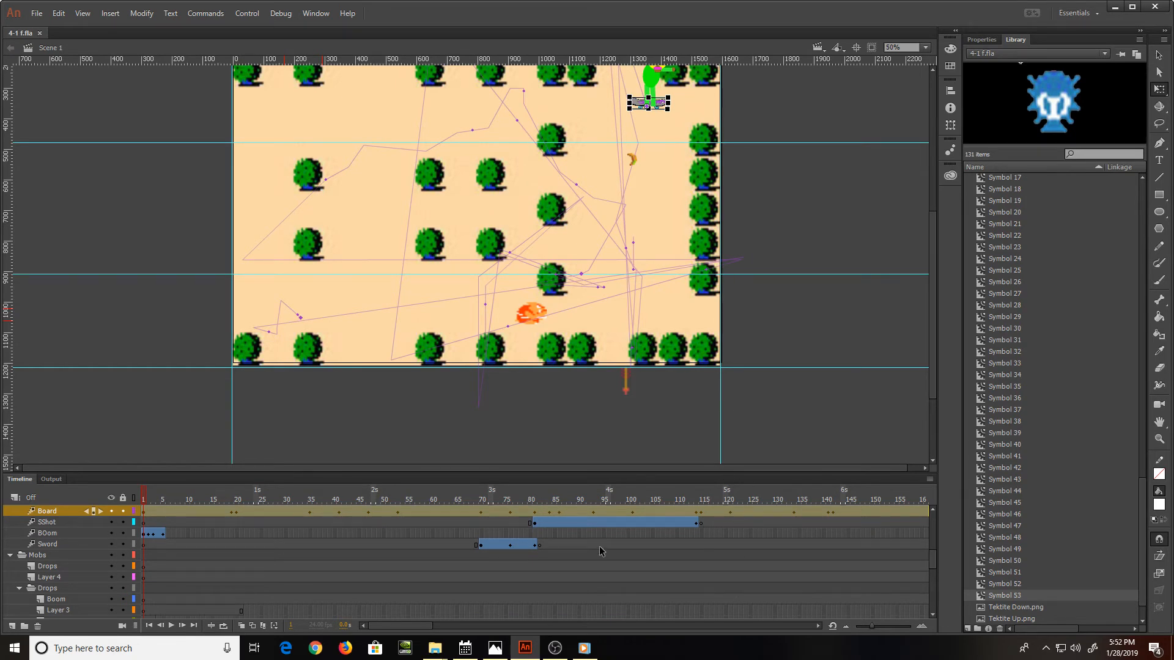
Step: Insert a keyframe on Layer 5 at frame 432, where the sword shot reaches the blue Octorok
{"action": "left_click_drag", "start_coordinate": [384, 624], "coordinate": [546, 643]}
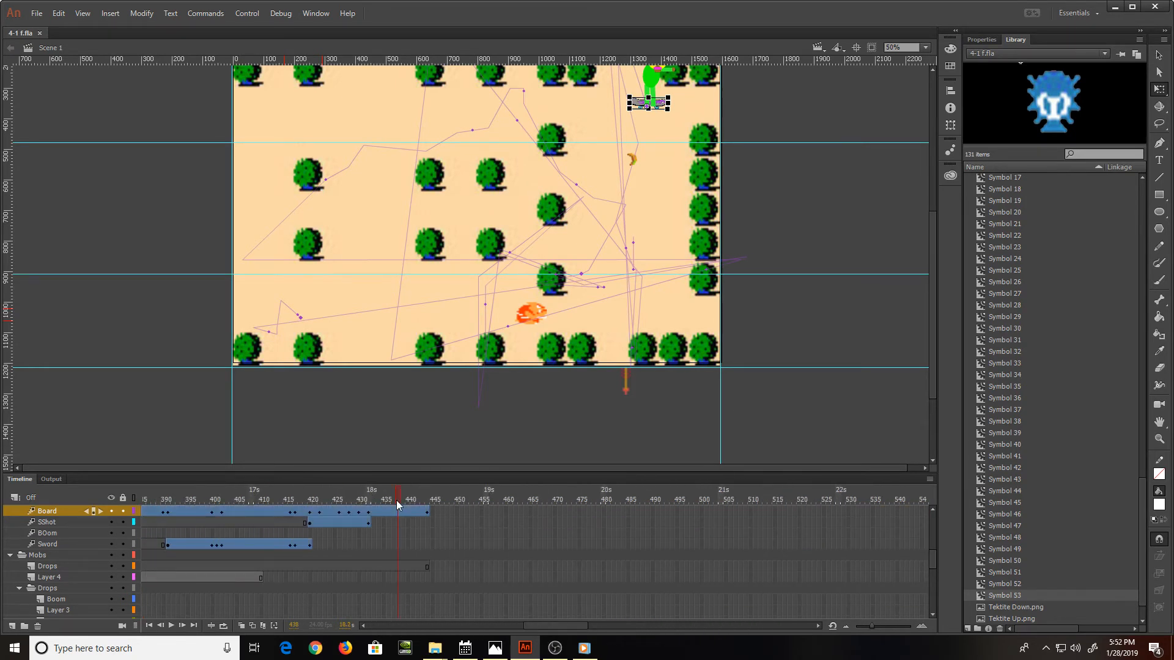
{"action": "left_click_drag", "start_coordinate": [396, 500], "coordinate": [367, 485]}
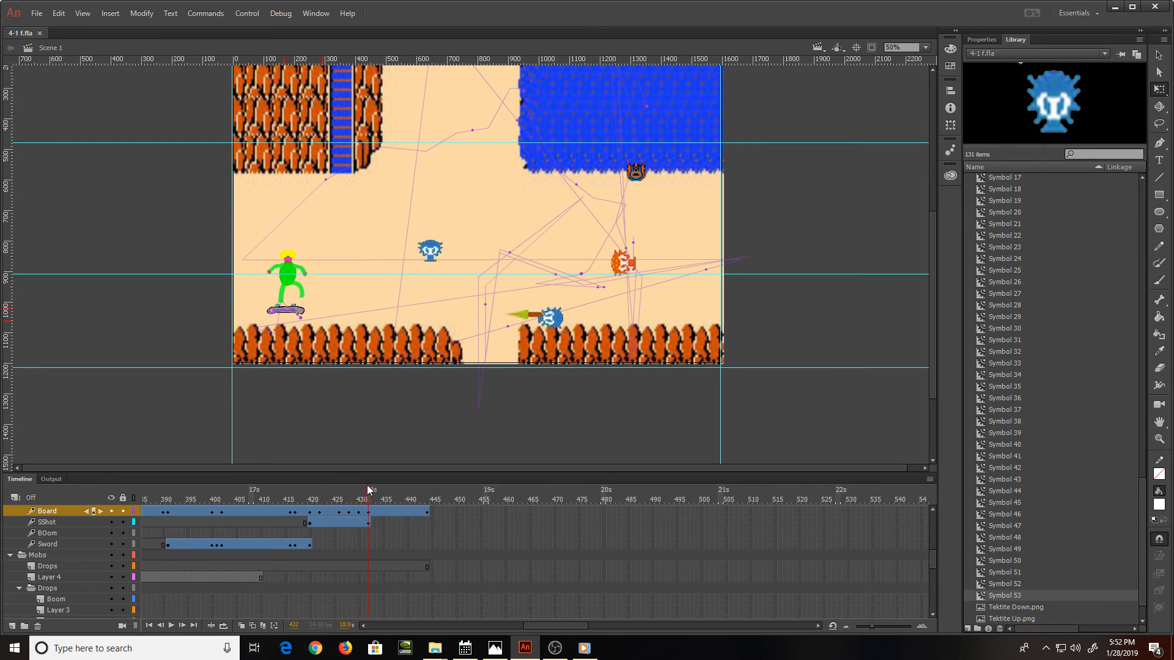
{"action": "left_click", "coordinate": [367, 511]}
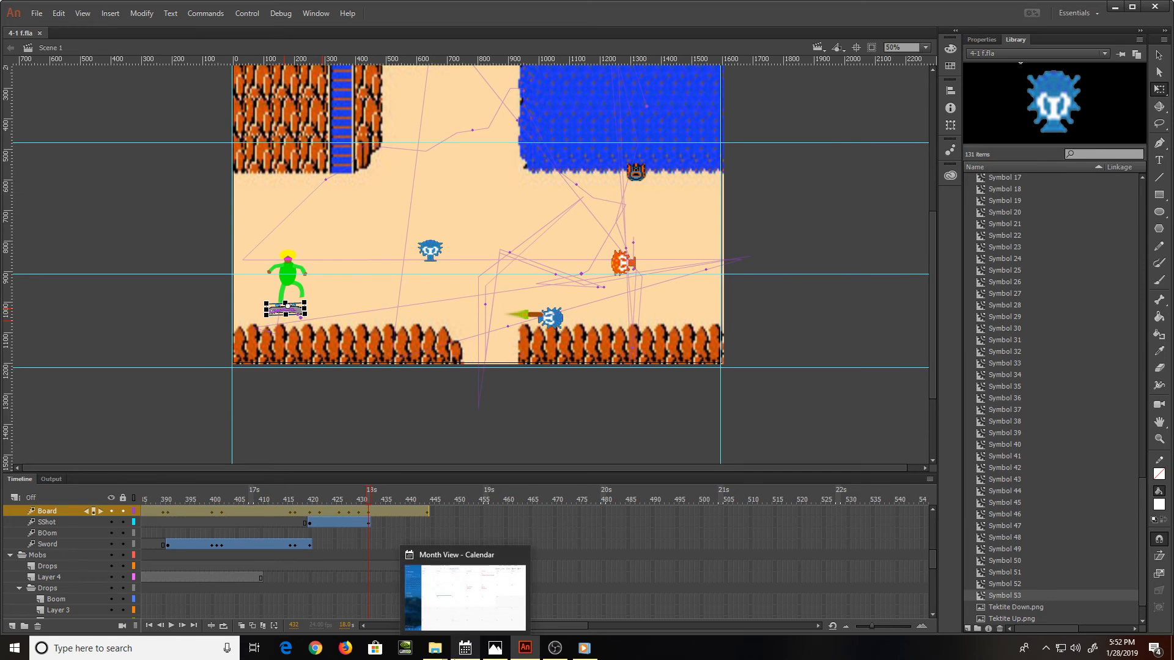
{"action": "scroll", "coordinate": [385, 533], "scroll_direction": "down", "scroll_amount": 5}
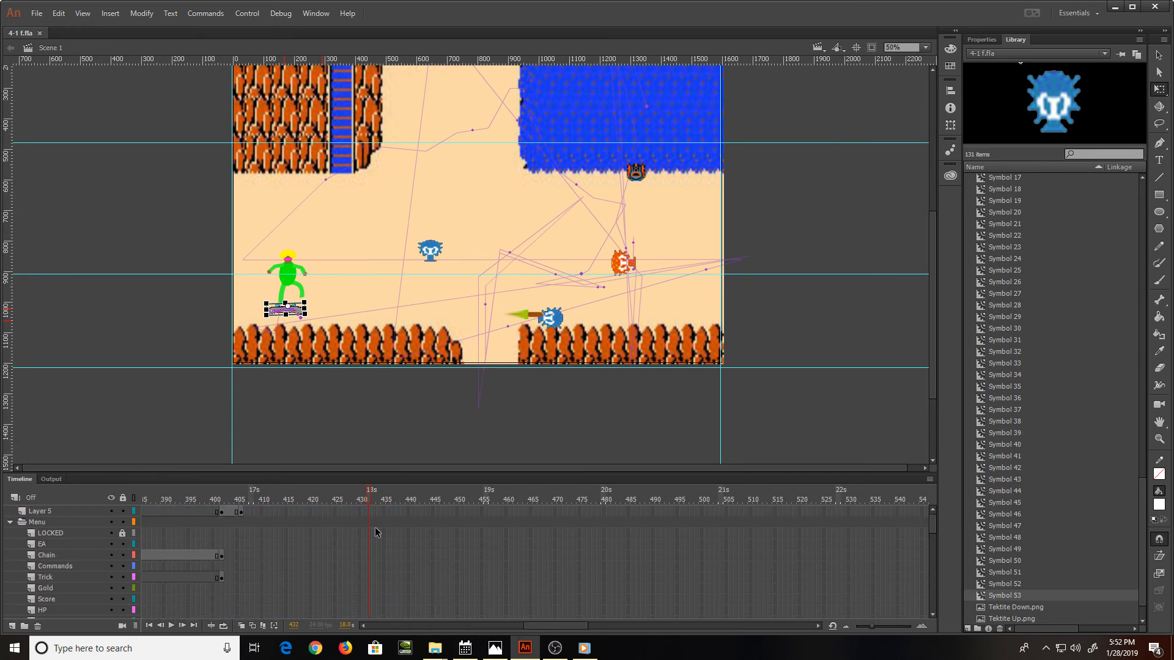
{"action": "left_click", "coordinate": [369, 512]}
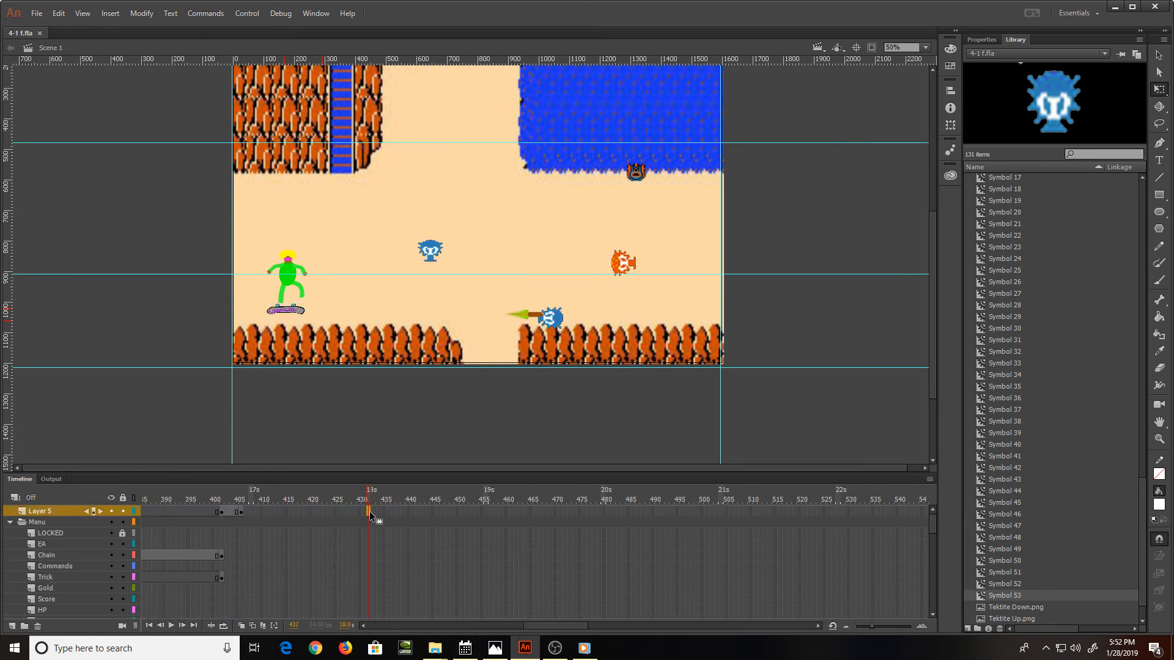
{"action": "key", "text": "F6"}
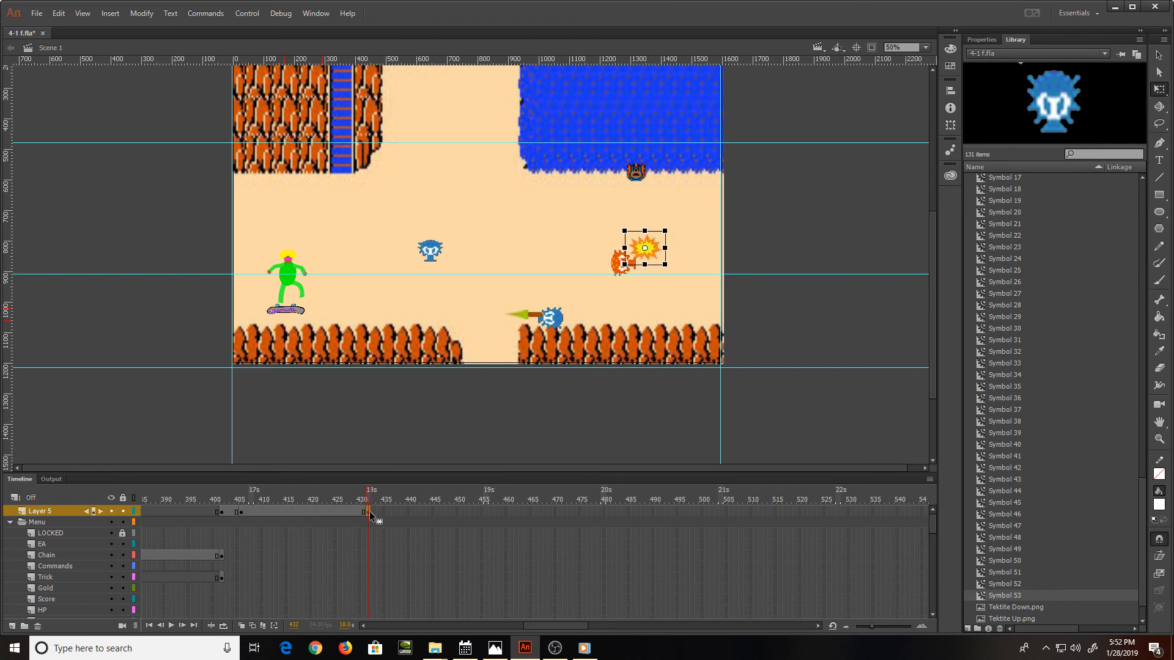
Step: Remove the leftover orange and yellow burst from Layer 5 in the frames before 432 and at frame 432
{"action": "left_click", "coordinate": [326, 504]}
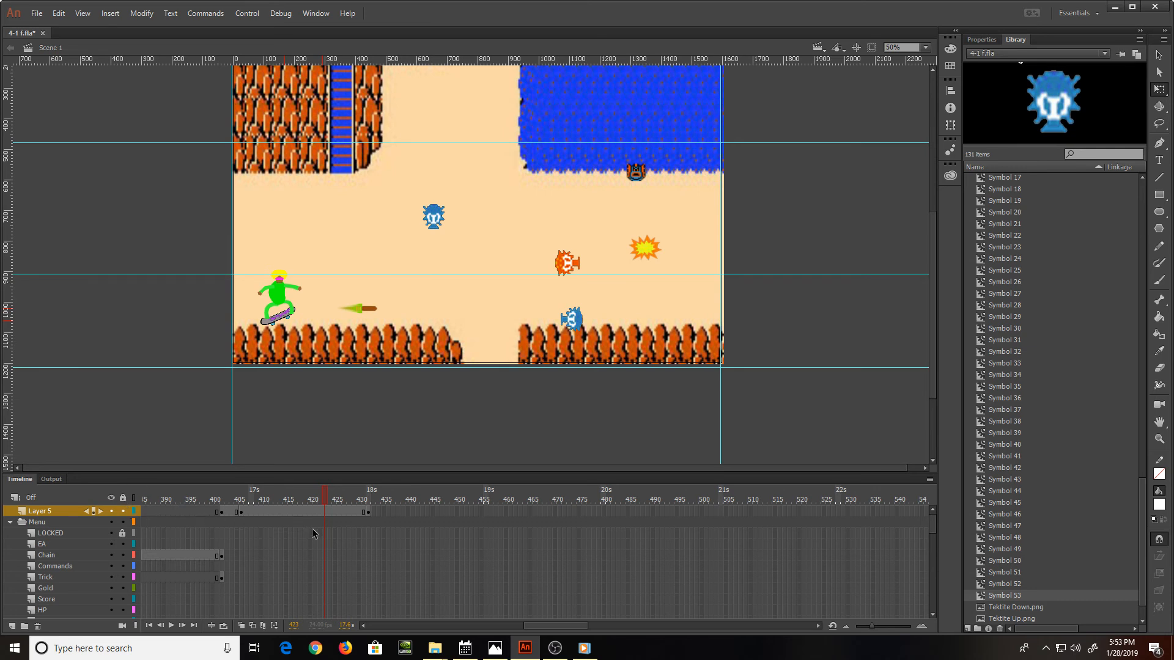
{"action": "left_click", "coordinate": [343, 512]}
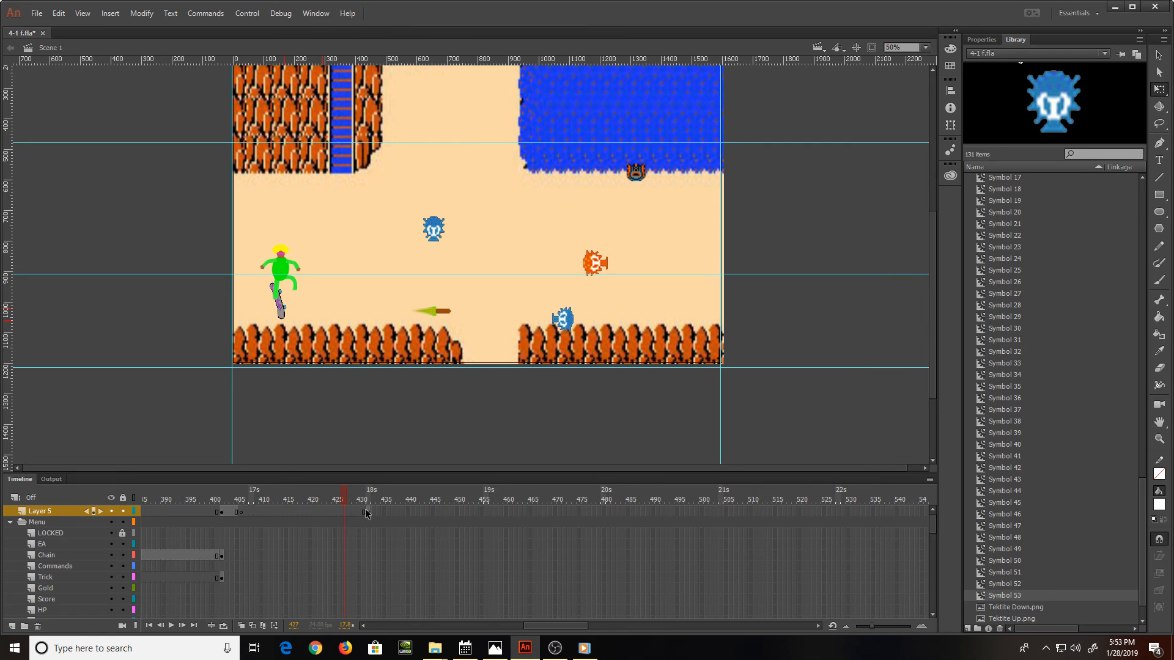
{"action": "left_click", "coordinate": [365, 514]}
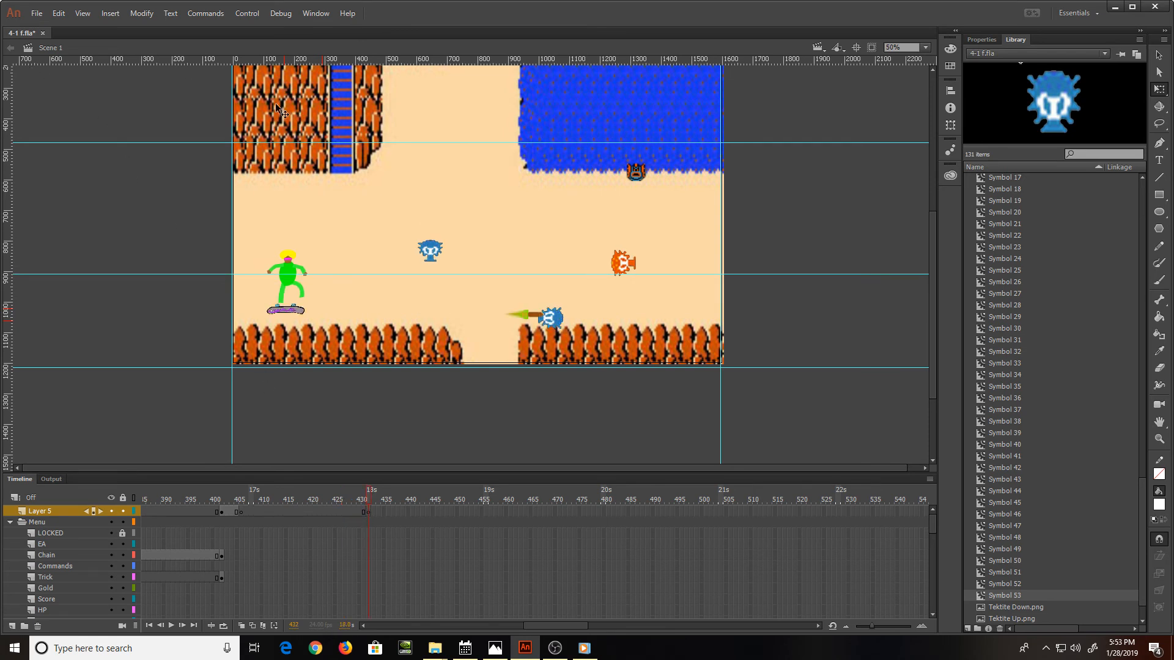
Step: Place Pow Bubble Green Red.png on Layer 5 at frame 432, enlarge it, and move it over the blue Octorok by the fence
{"action": "scroll", "coordinate": [1031, 539], "scroll_direction": "up", "scroll_amount": 13}
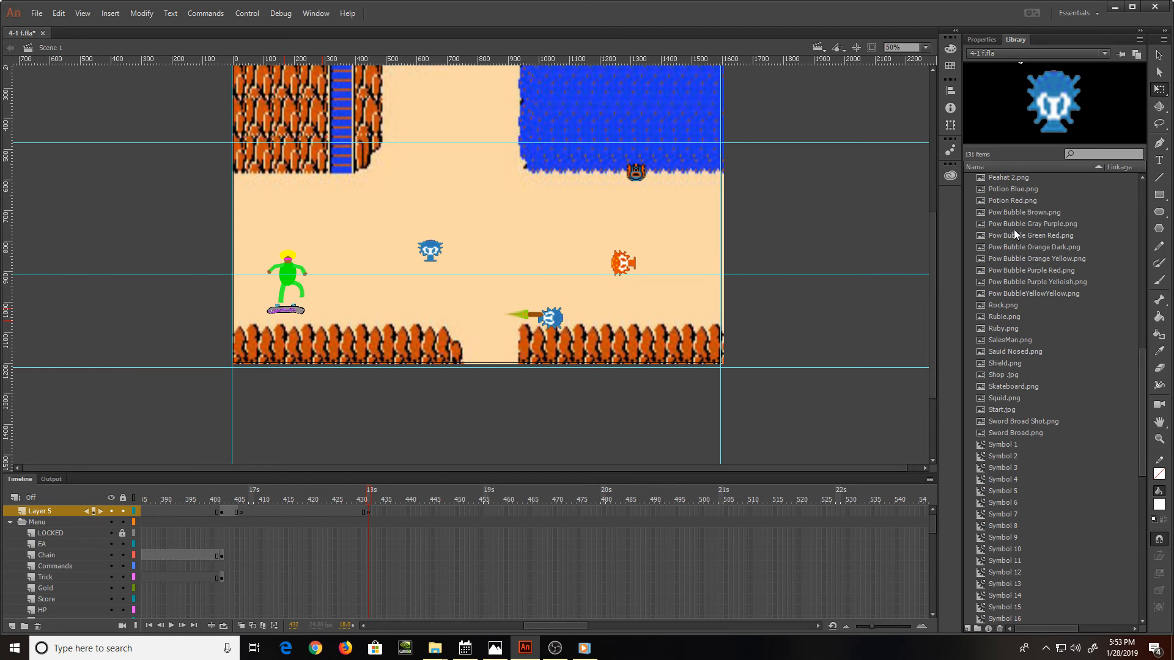
{"action": "left_click", "coordinate": [1013, 227]}
{"action": "left_click_drag", "start_coordinate": [1032, 238], "coordinate": [533, 292]}
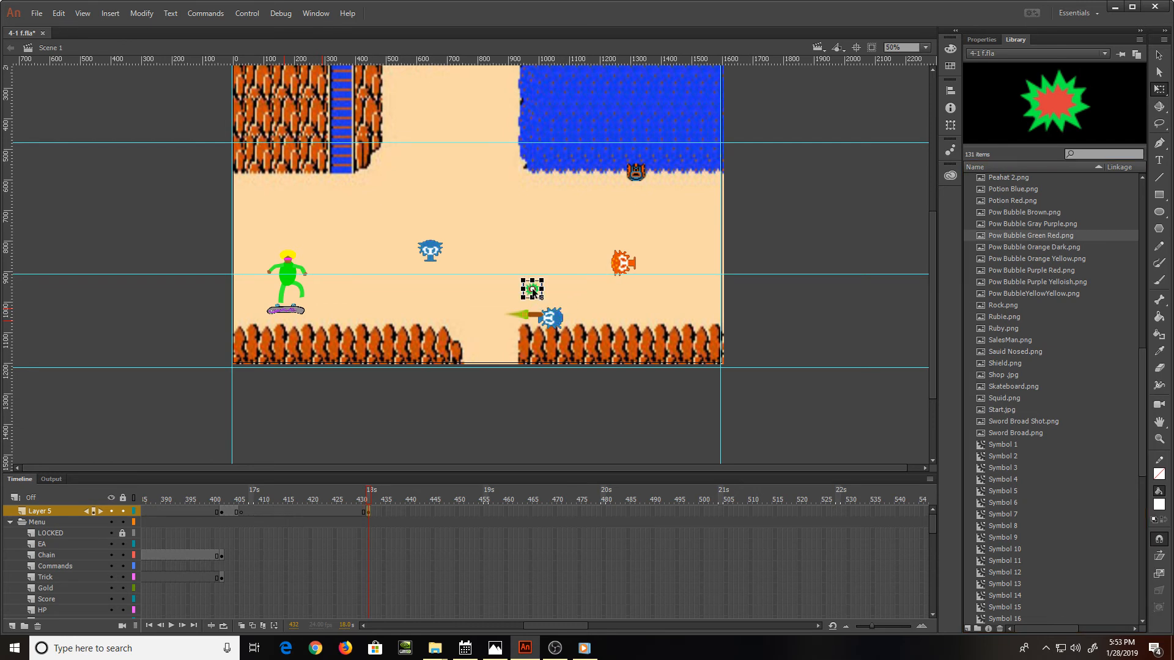
{"action": "key", "text": "ctrl+equal"}
{"action": "key", "text": "ctrl+equal"}
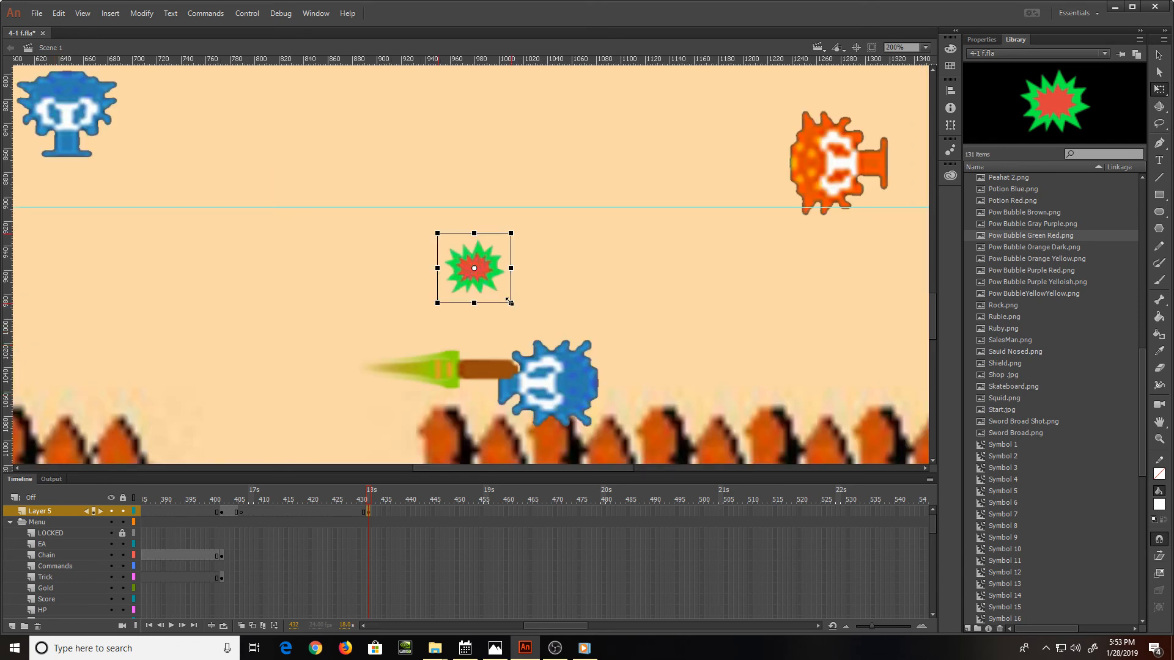
{"action": "left_click_drag", "start_coordinate": [509, 302], "coordinate": [534, 327]}
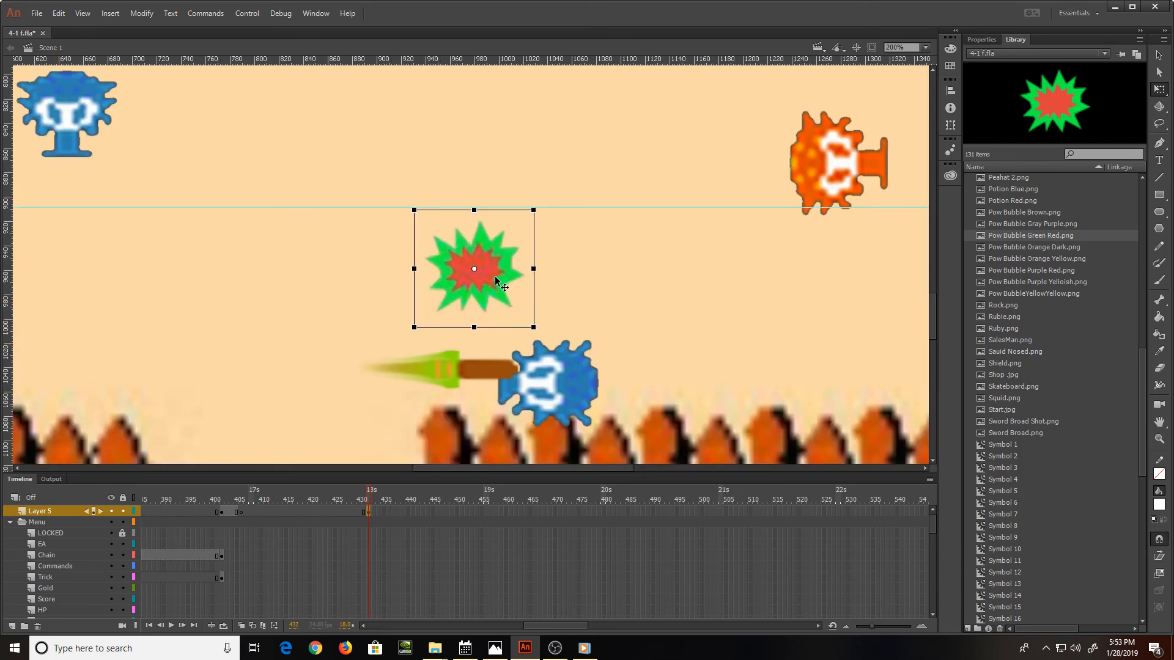
{"action": "left_click_drag", "start_coordinate": [495, 277], "coordinate": [545, 361]}
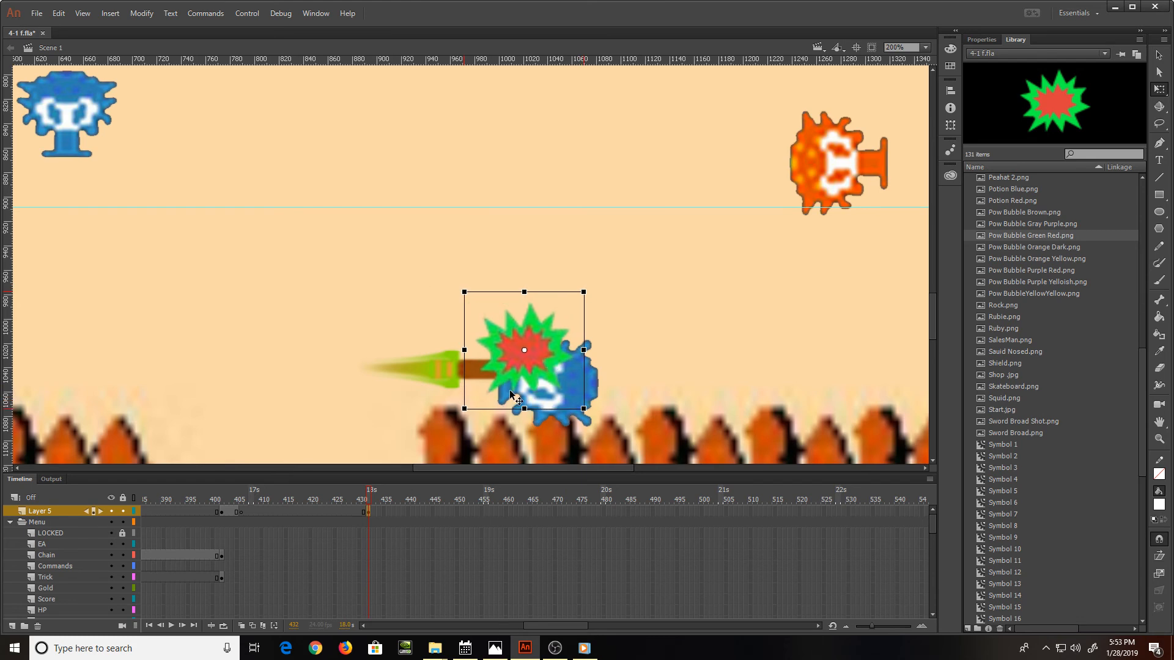
Step: Hold the green and red burst on Layer 5 with a keyframe at frame 437 and save the document
{"action": "key", "text": "period"}
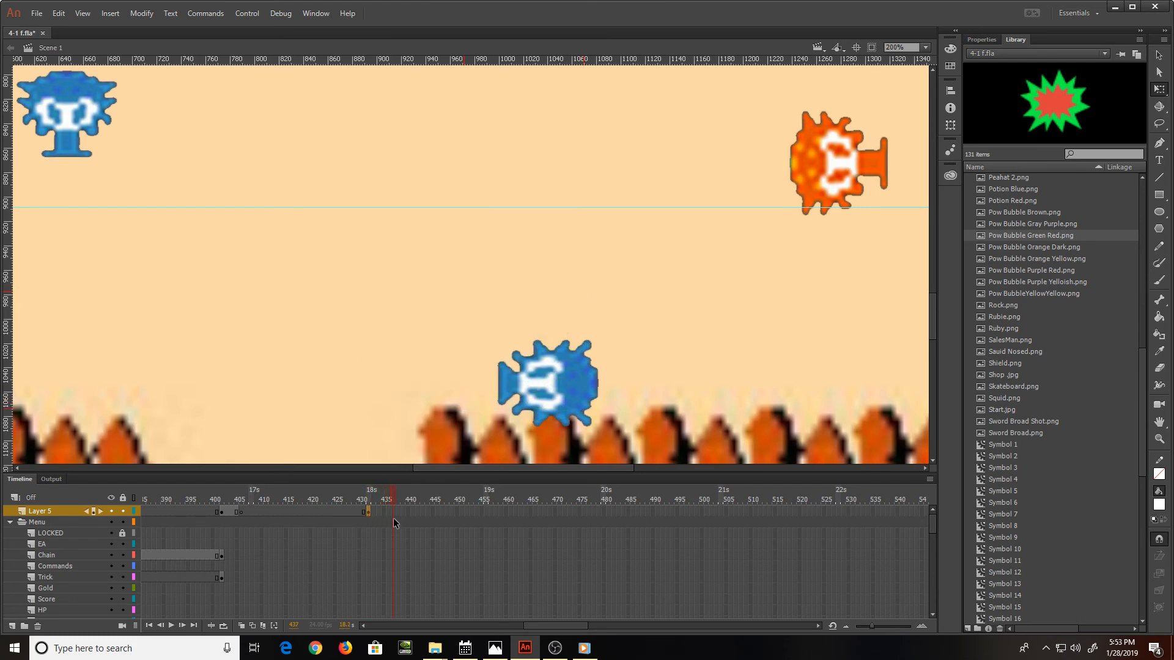
{"action": "left_click", "coordinate": [393, 512]}
{"action": "key", "text": "F6"}
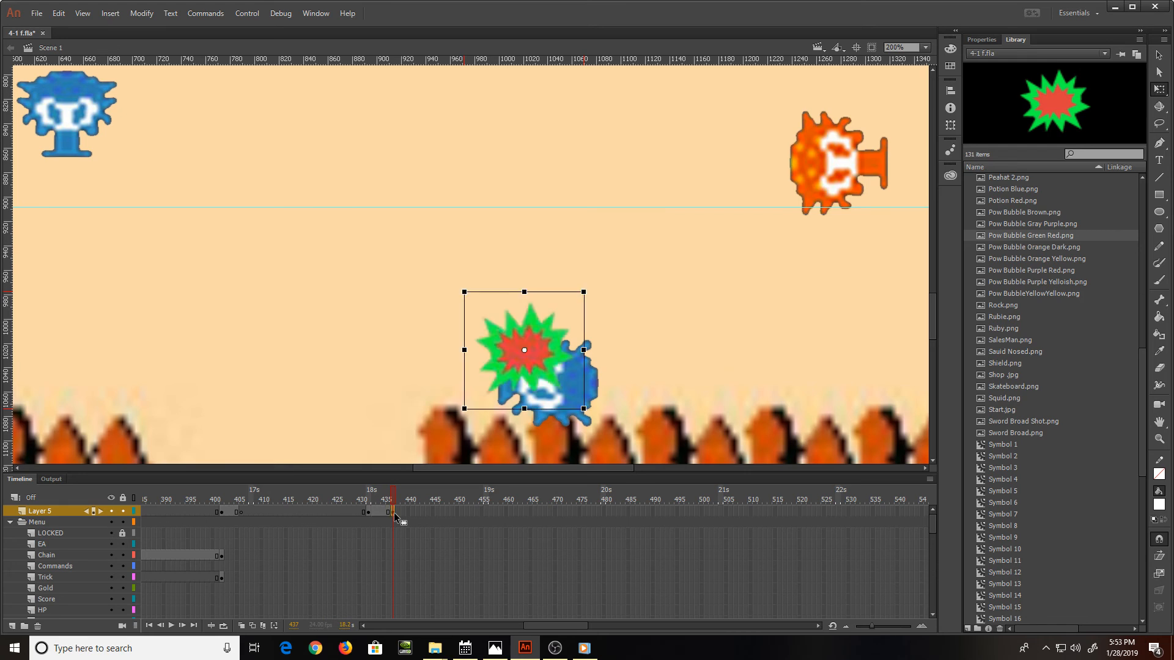
{"action": "key", "text": "ctrl+s"}
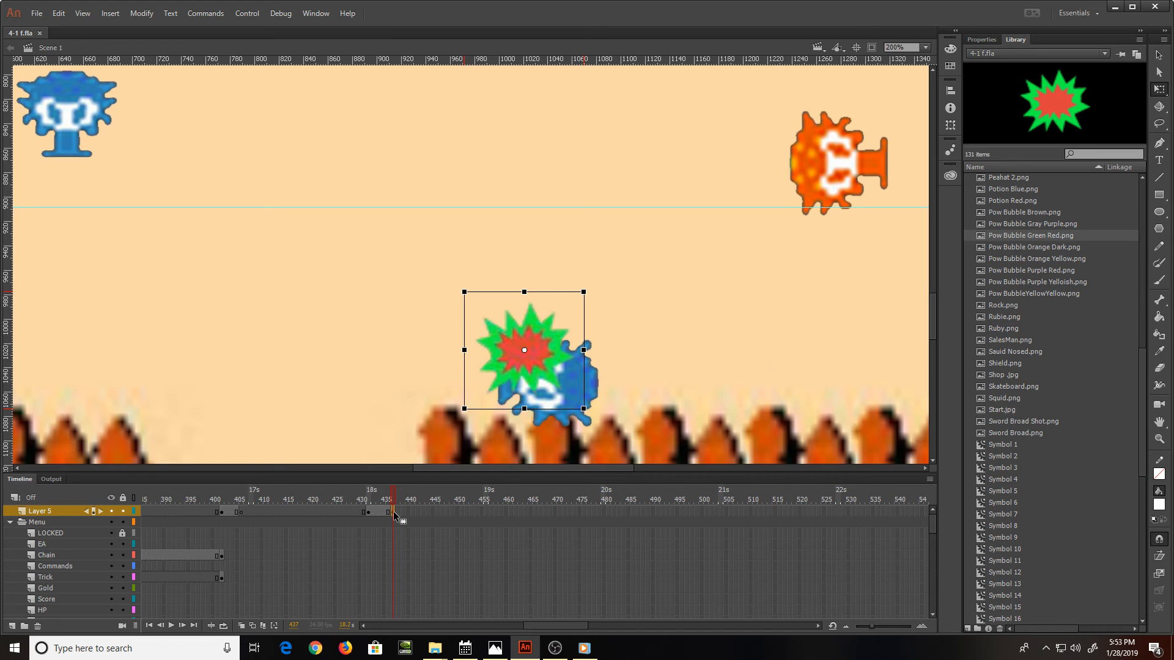
Step: Scrub back and forth through the frames up to 438 to check the burst's timing against the sword shot
{"action": "key", "text": "ctrl+minus"}
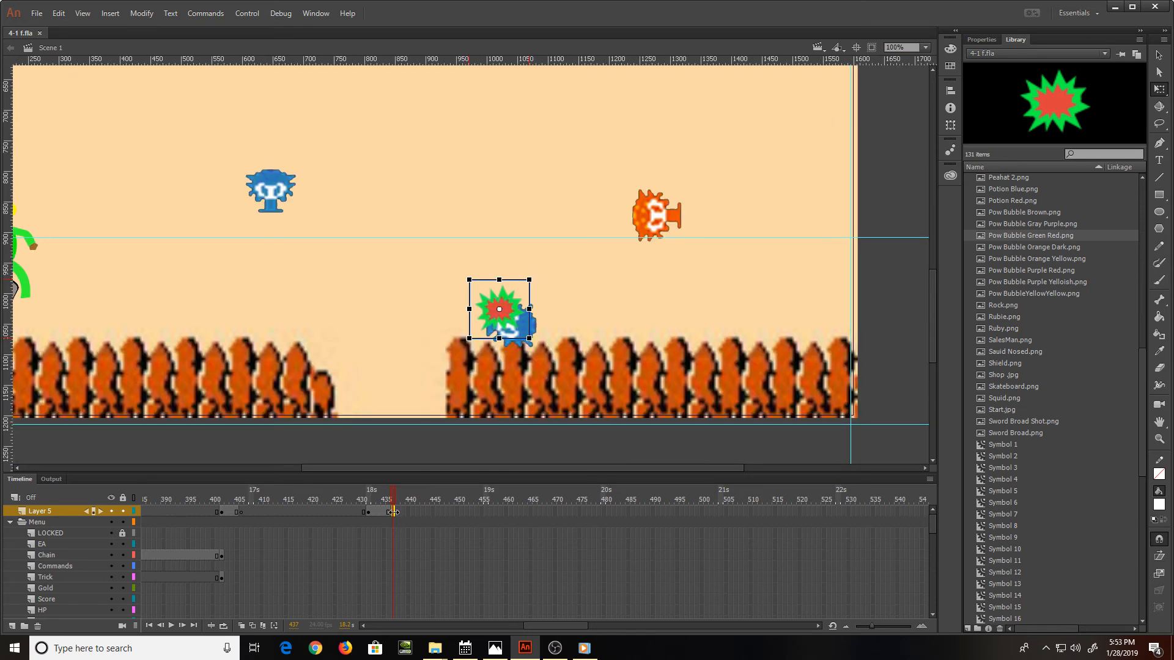
{"action": "key", "text": "ctrl+minus"}
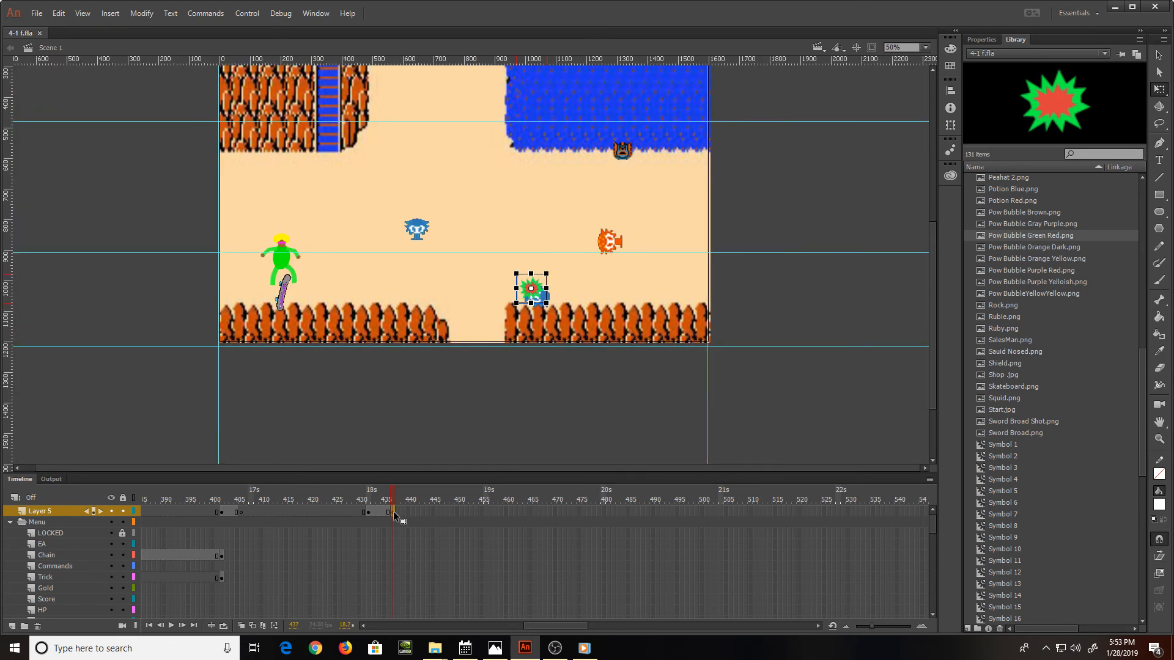
{"action": "left_click_drag", "start_coordinate": [393, 494], "coordinate": [305, 500]}
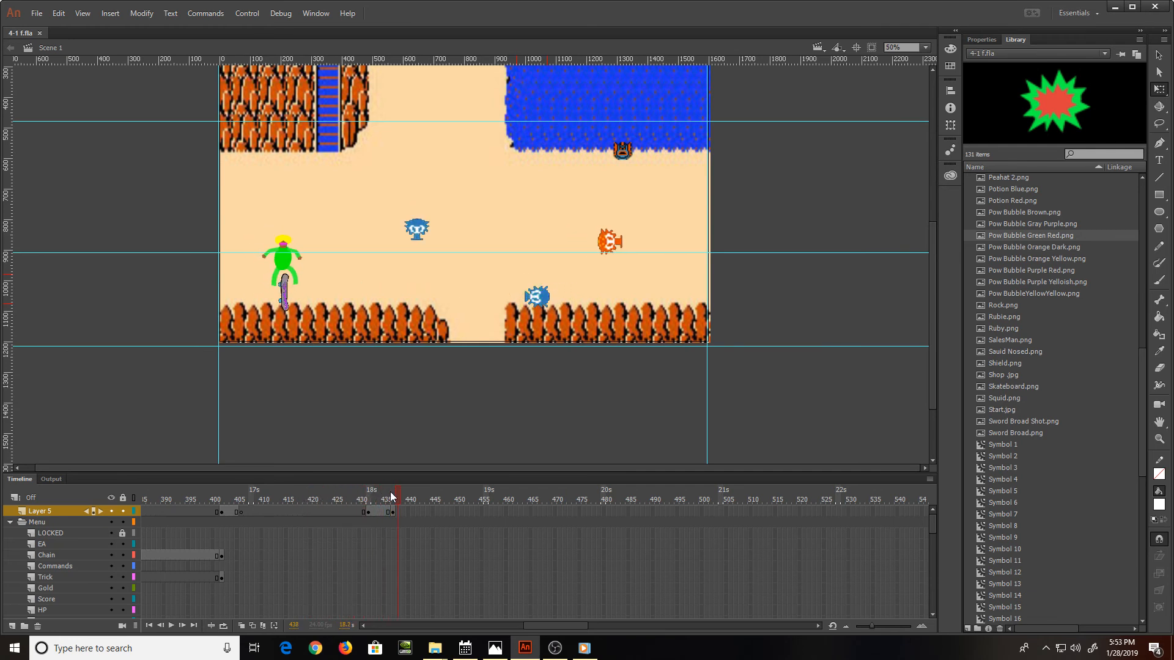
{"action": "left_click_drag", "start_coordinate": [394, 496], "coordinate": [371, 498]}
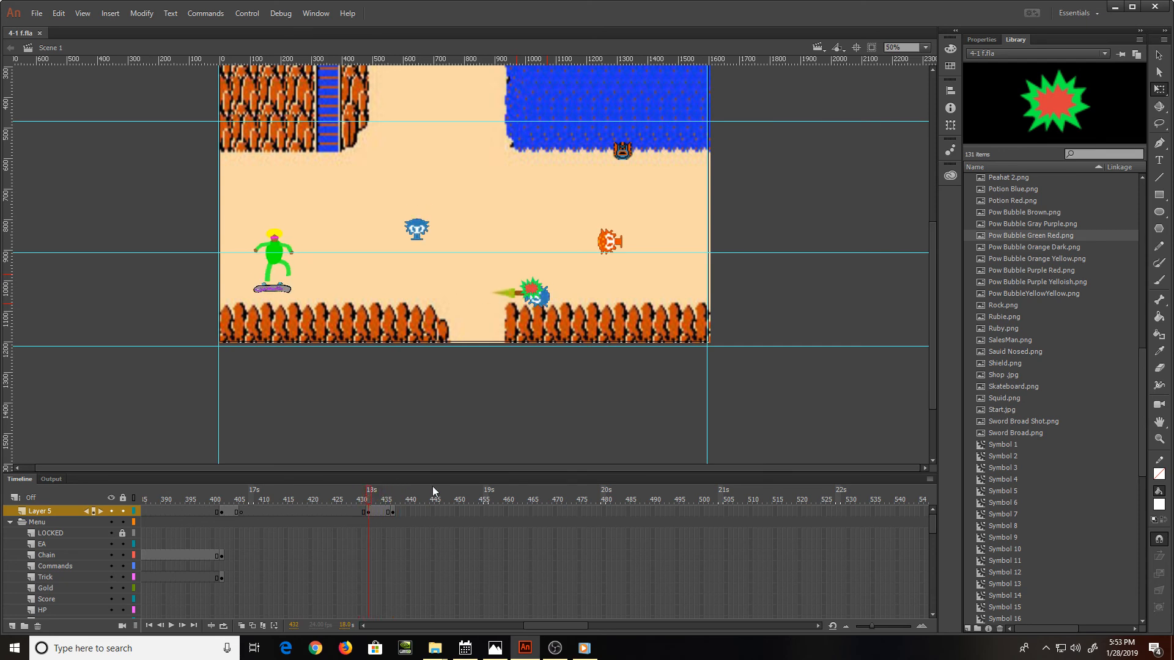
Step: Lock Layer 5 and shrink the blue Octorok by the fence on the Blue S layer to about half size at frame 438
{"action": "left_click", "coordinate": [542, 302]}
{"action": "left_click", "coordinate": [122, 512]}
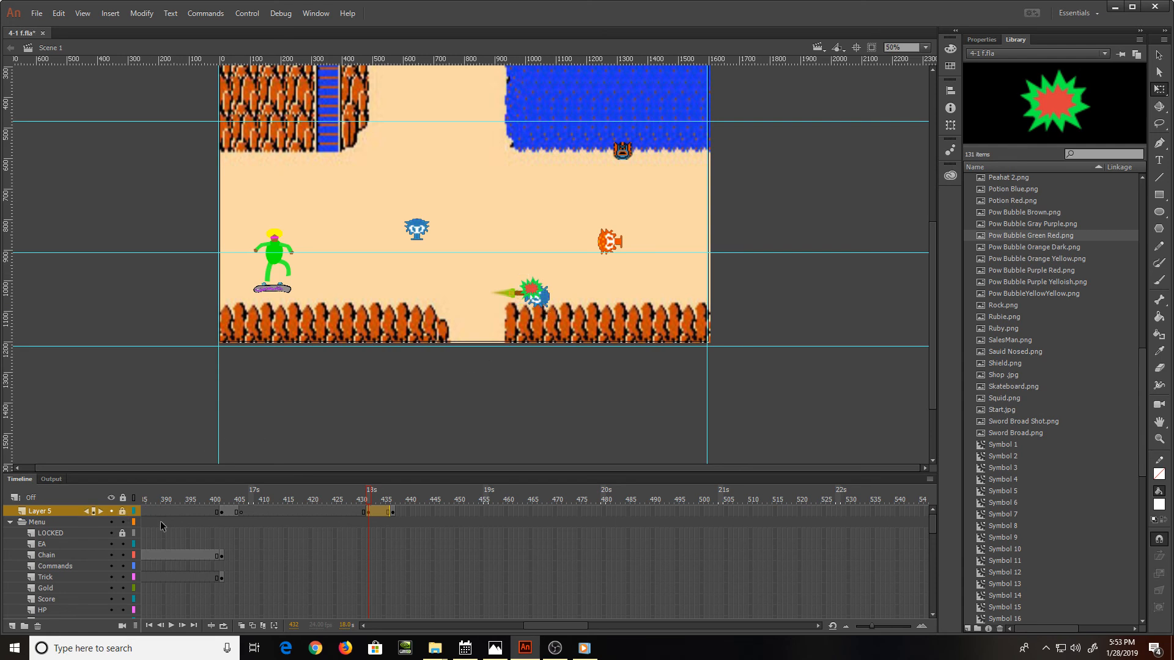
{"action": "left_click", "coordinate": [540, 303]}
{"action": "scroll", "coordinate": [382, 527], "scroll_direction": "up", "scroll_amount": 2}
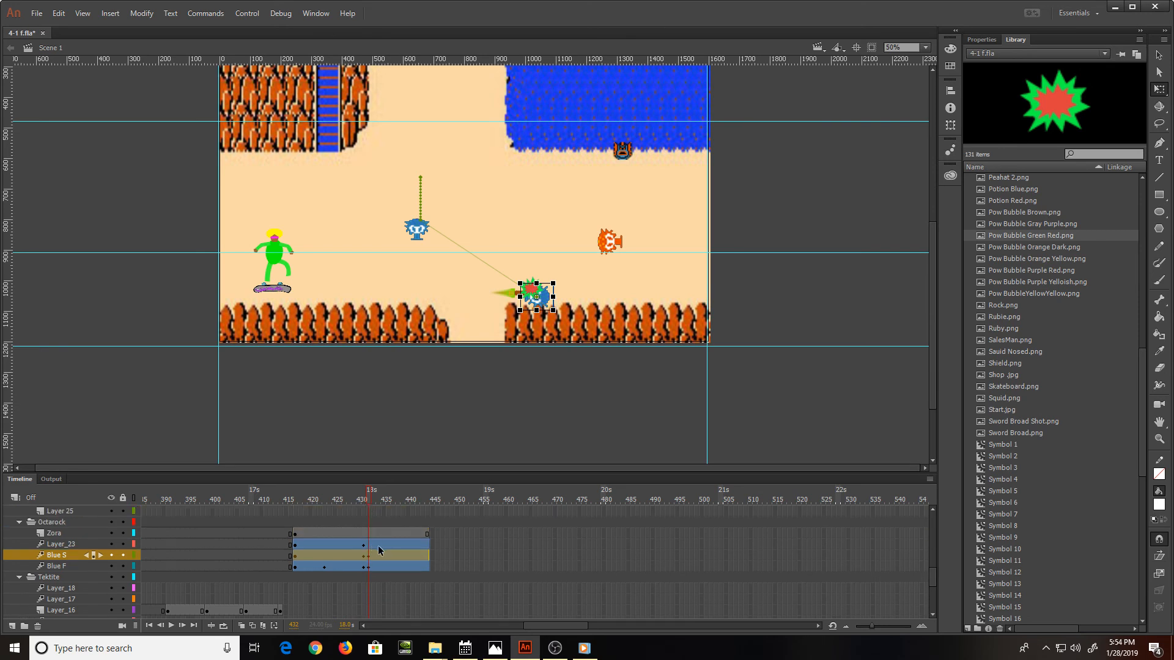
{"action": "left_click", "coordinate": [395, 555]}
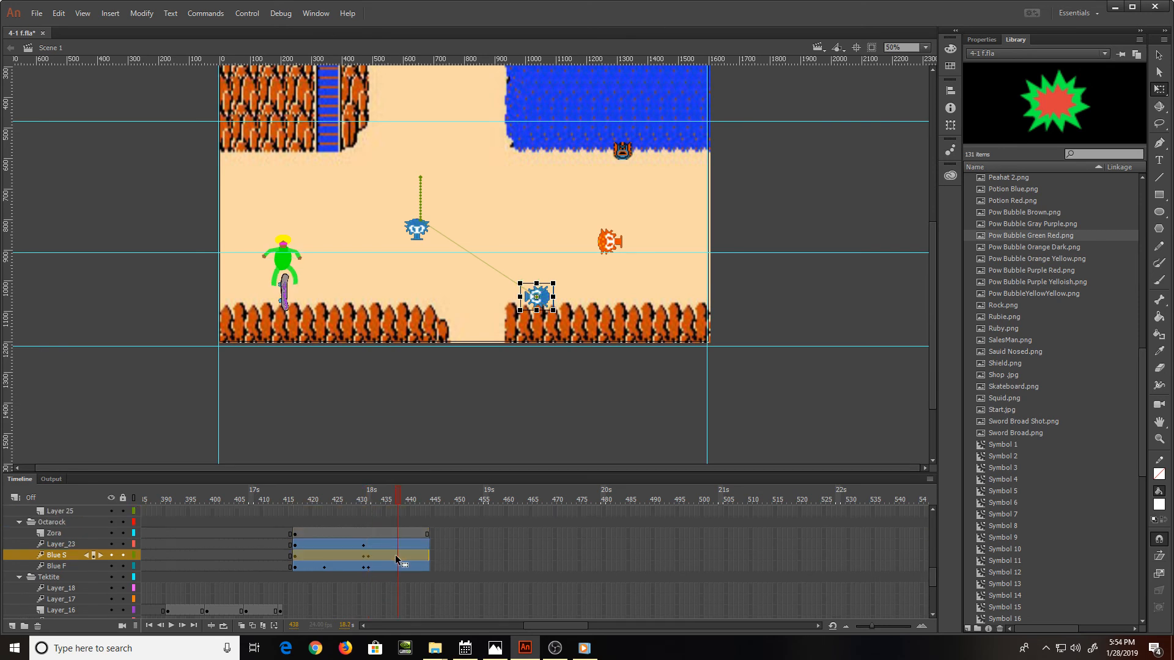
{"action": "key", "text": "ctrl+equal"}
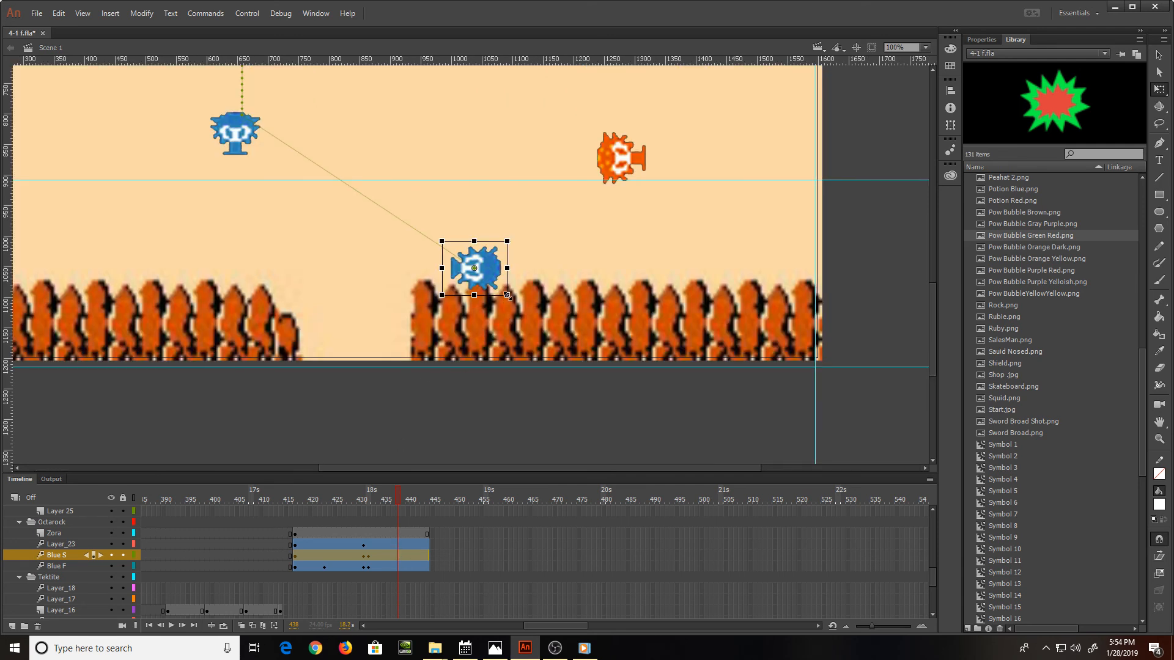
{"action": "left_click_drag", "start_coordinate": [508, 296], "coordinate": [491, 283]}
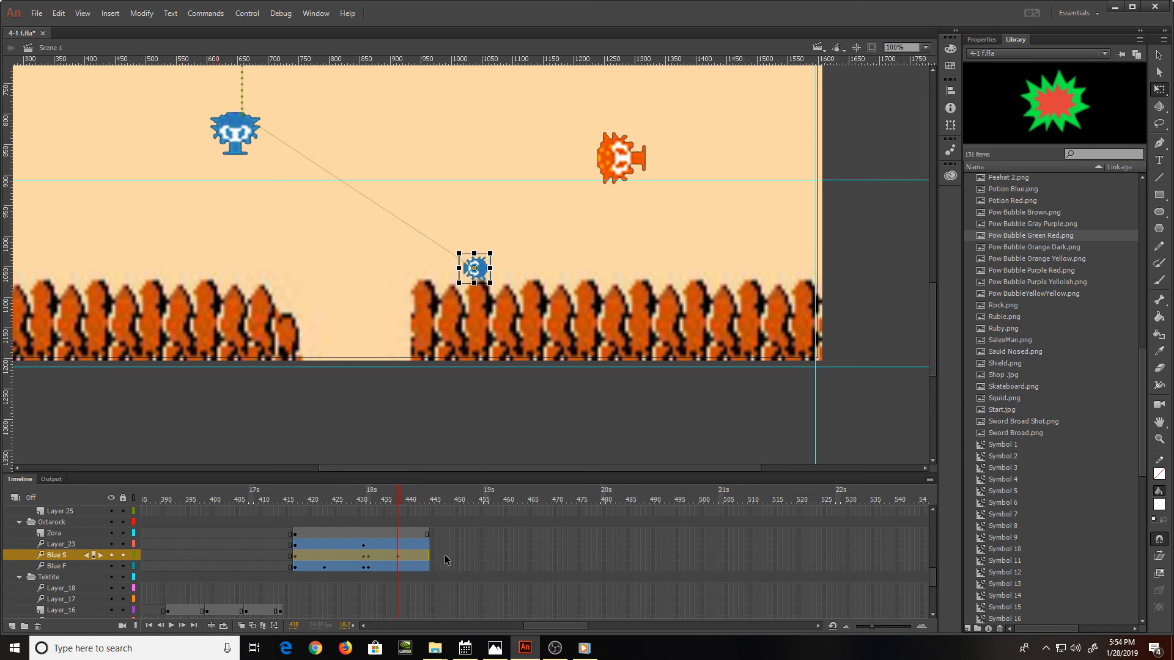
Step: Remove the blue Octorok by the fence from frame 439 onward on the Blue S layer
{"action": "left_click_drag", "start_coordinate": [404, 558], "coordinate": [422, 561]}
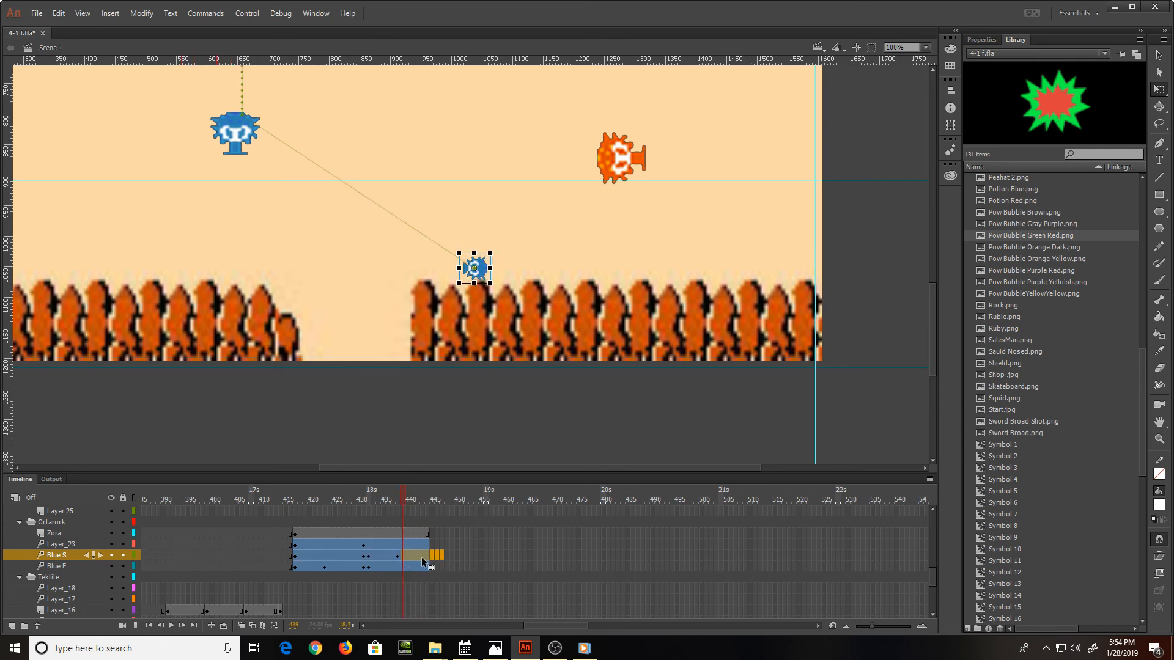
{"action": "right_click", "coordinate": [422, 562]}
{"action": "left_click", "coordinate": [508, 269]}
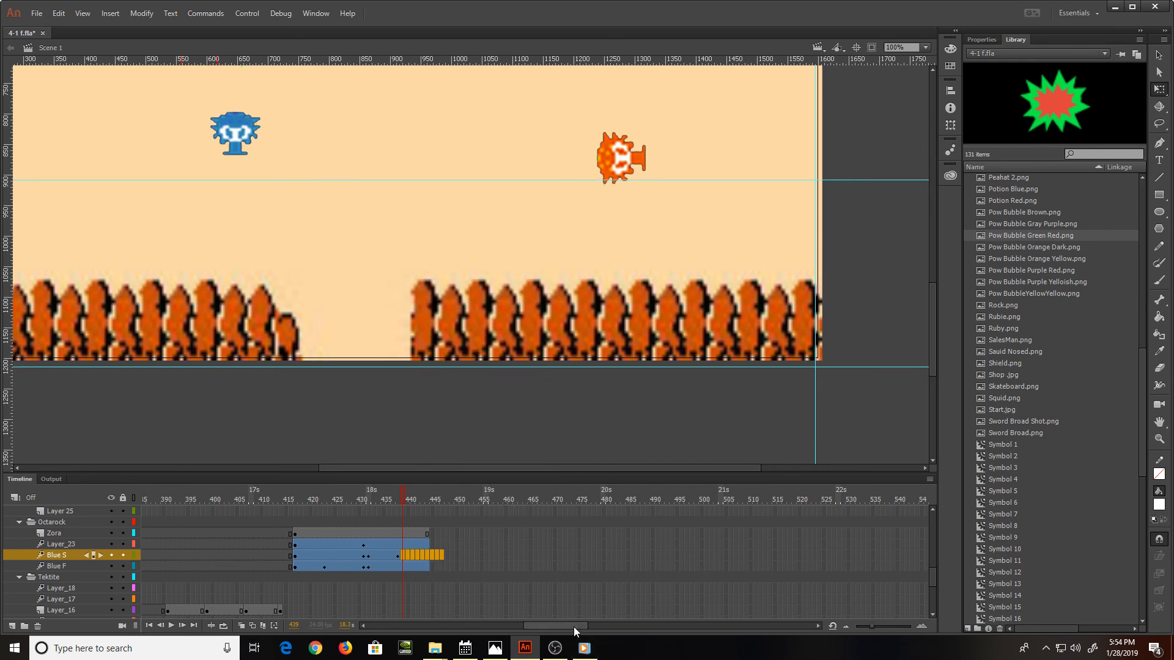
{"action": "left_click_drag", "start_coordinate": [573, 626], "coordinate": [550, 626]}
{"action": "key", "text": "ctrl+minus"}
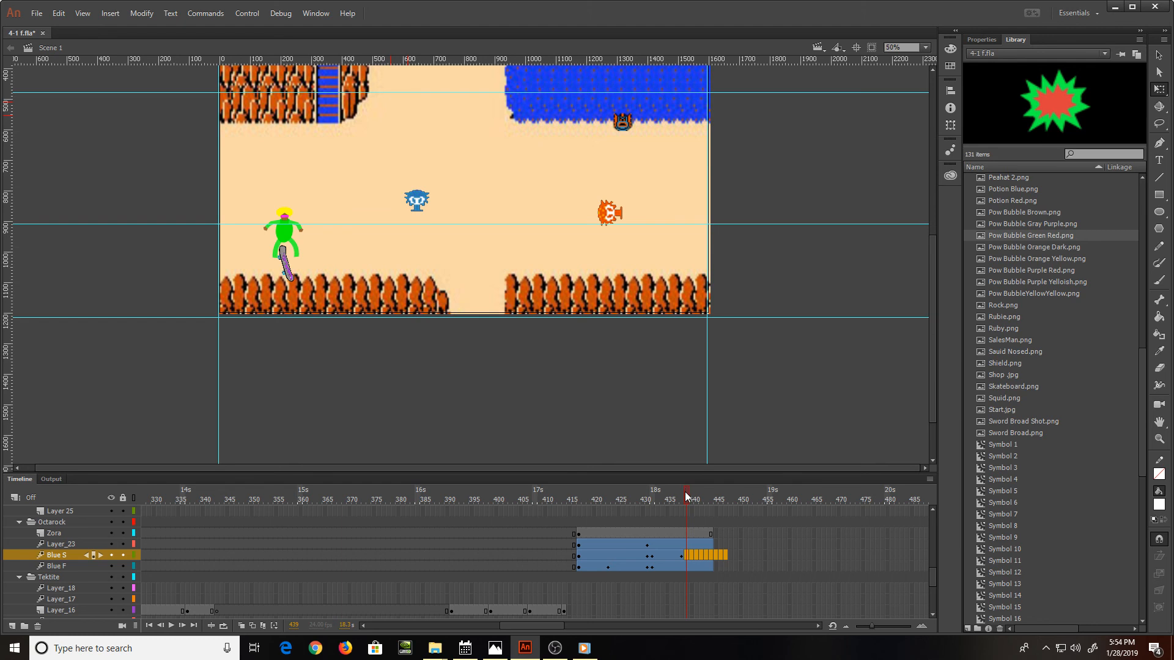
Step: Scrub through the frames up to 444 to check the Octorok's shrinking and disappearance, and save the document
{"action": "left_click_drag", "start_coordinate": [687, 496], "coordinate": [621, 474]}
{"action": "key", "text": "ctrl+s"}
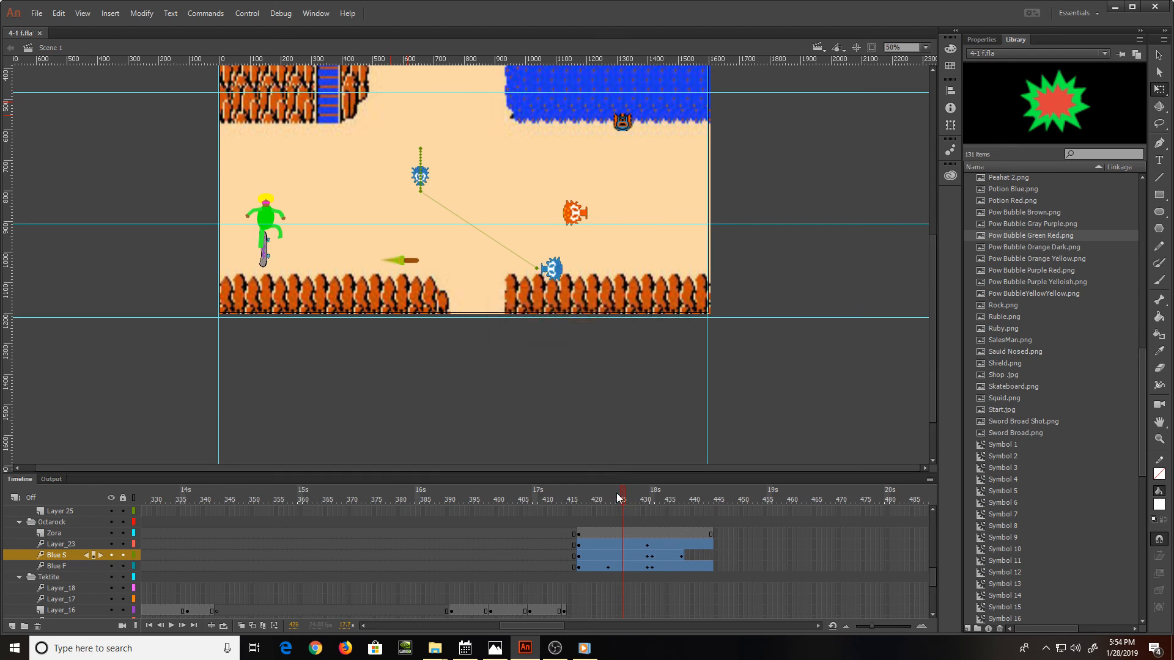
{"action": "left_click_drag", "start_coordinate": [619, 492], "coordinate": [710, 479]}
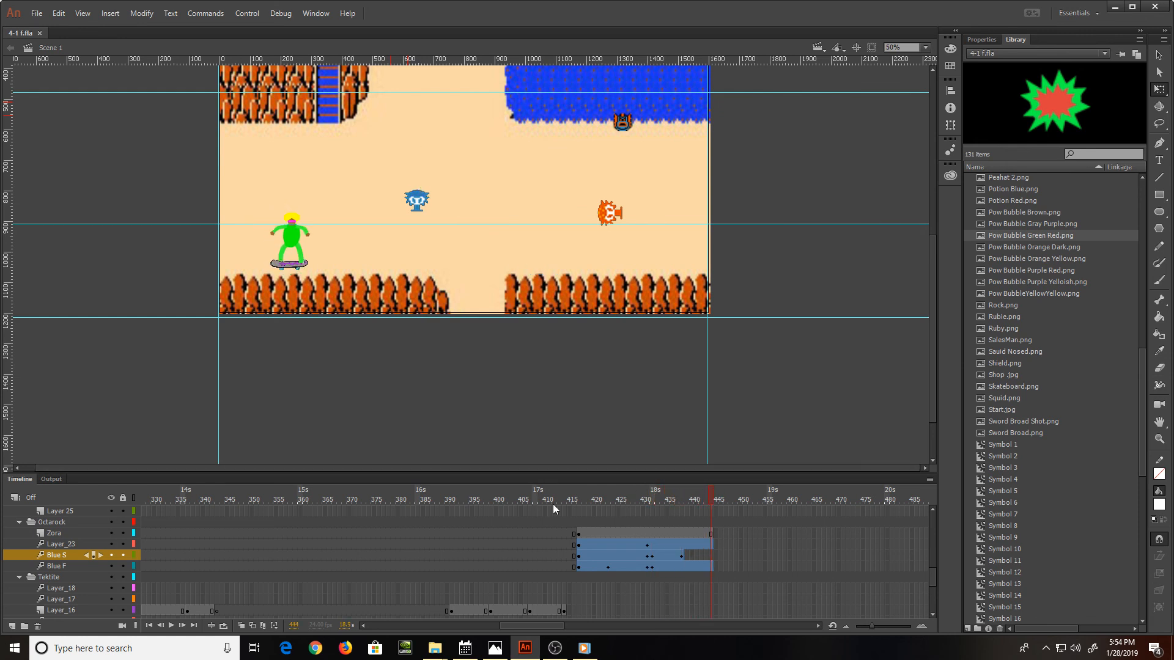
Step: Insert keyframes at frame 448 on all skateboarder layers from Head down to Board
{"action": "scroll", "coordinate": [582, 581], "scroll_direction": "up", "scroll_amount": 10}
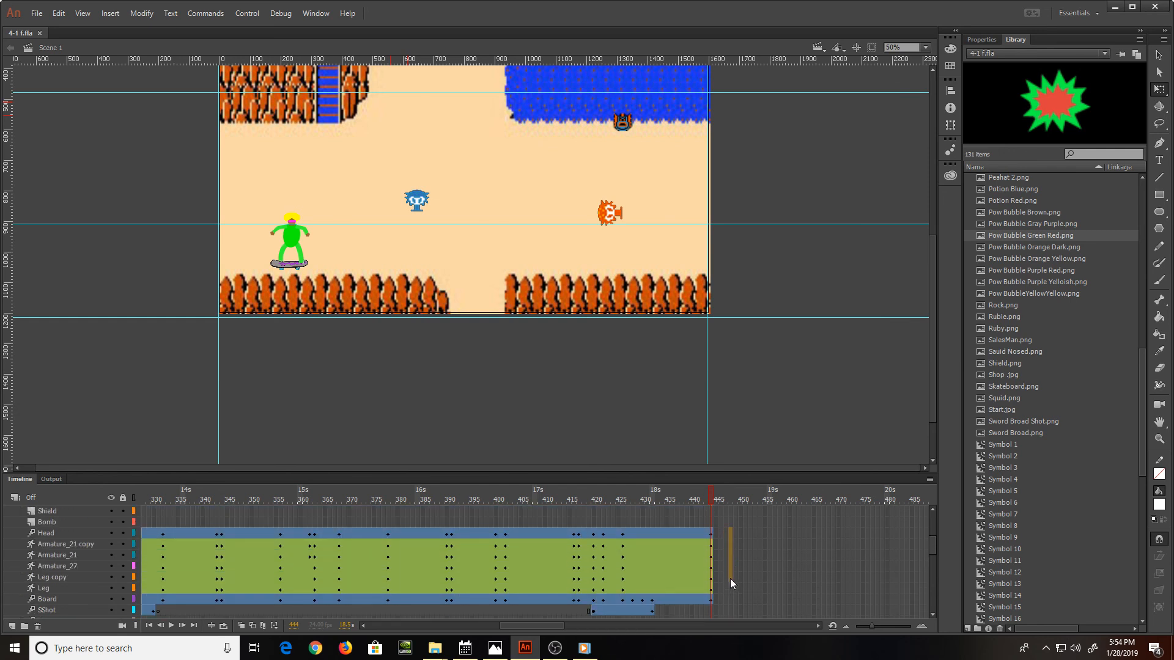
{"action": "left_click", "coordinate": [732, 599]}
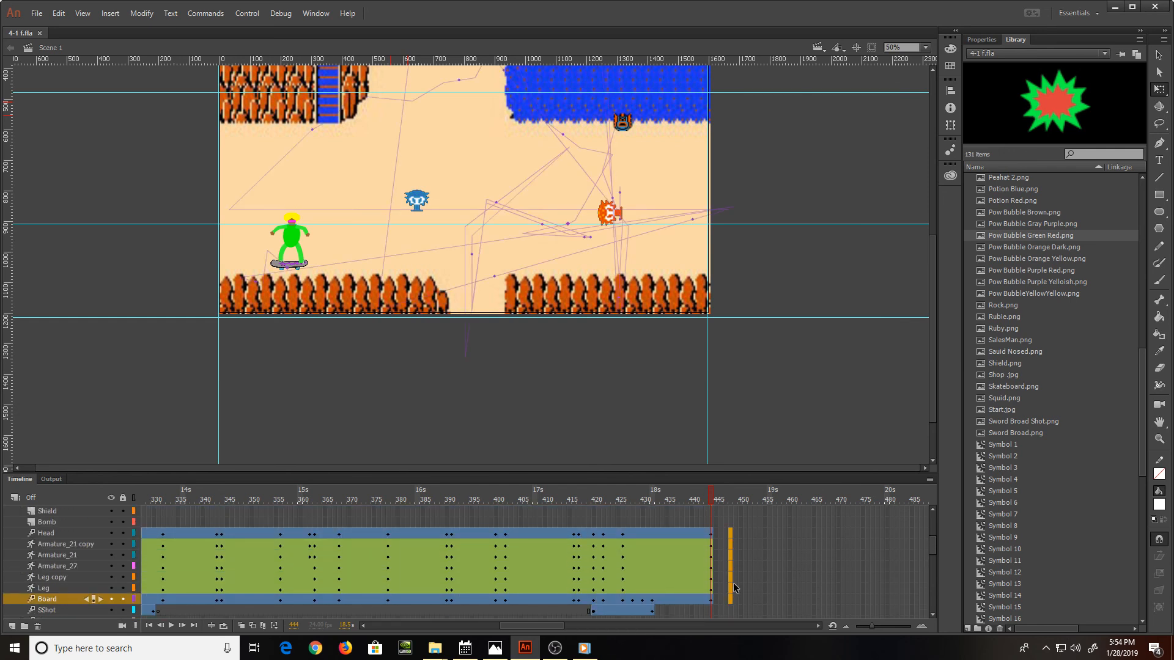
{"action": "key", "text": "F6"}
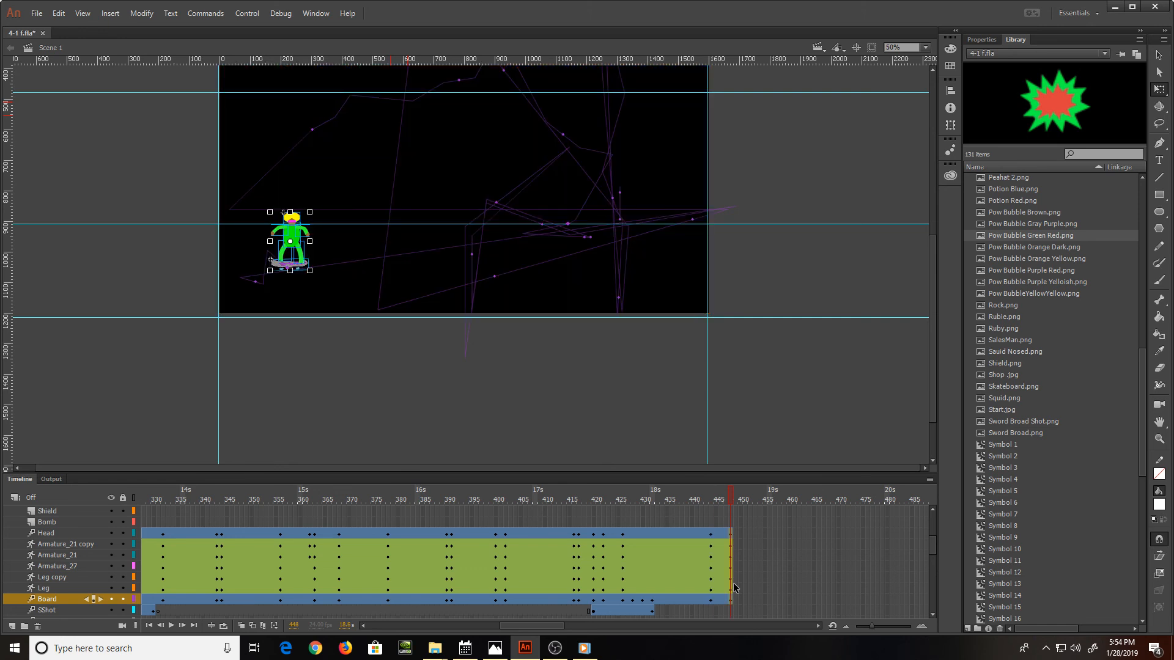
Step: Bend both of the skateboarder's legs sharply at the knees at frame 448
{"action": "key", "text": "ctrl+="}
{"action": "key", "text": "ctrl+="}
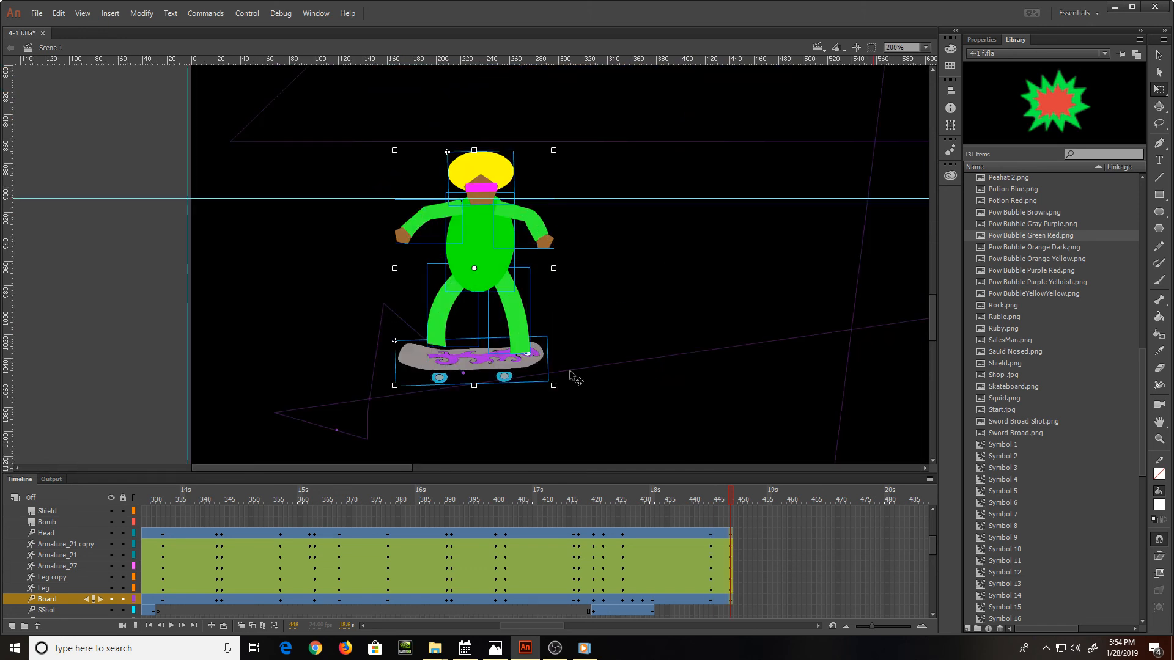
{"action": "left_click", "coordinate": [494, 359]}
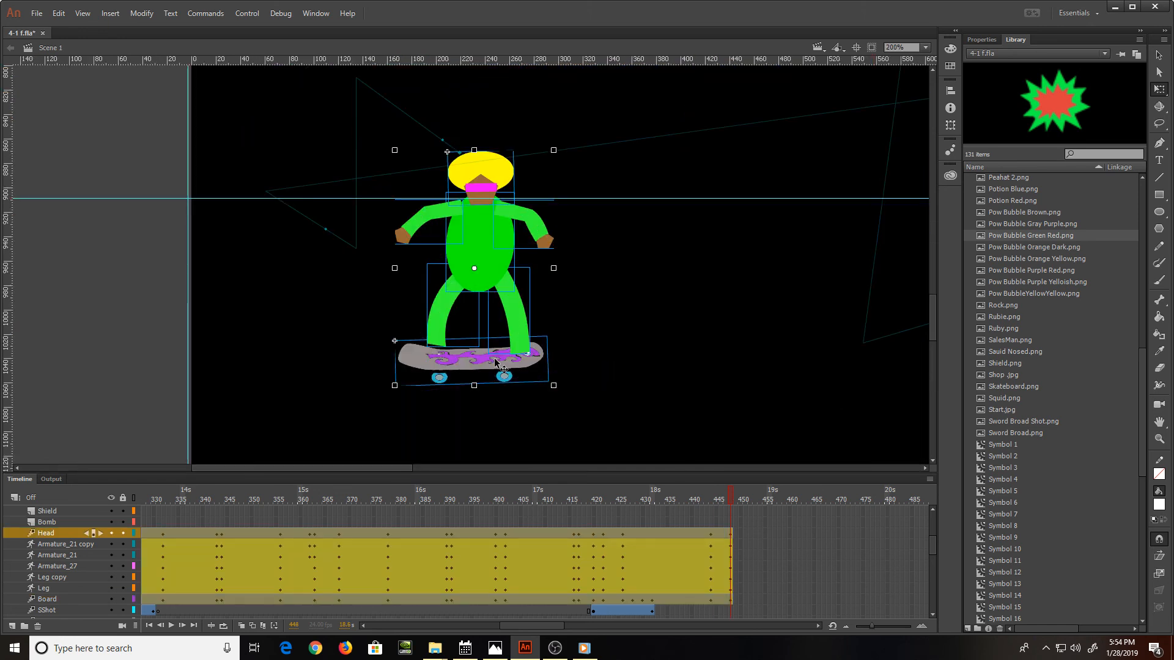
{"action": "left_click", "coordinate": [354, 288]}
{"action": "left_click", "coordinate": [448, 315]}
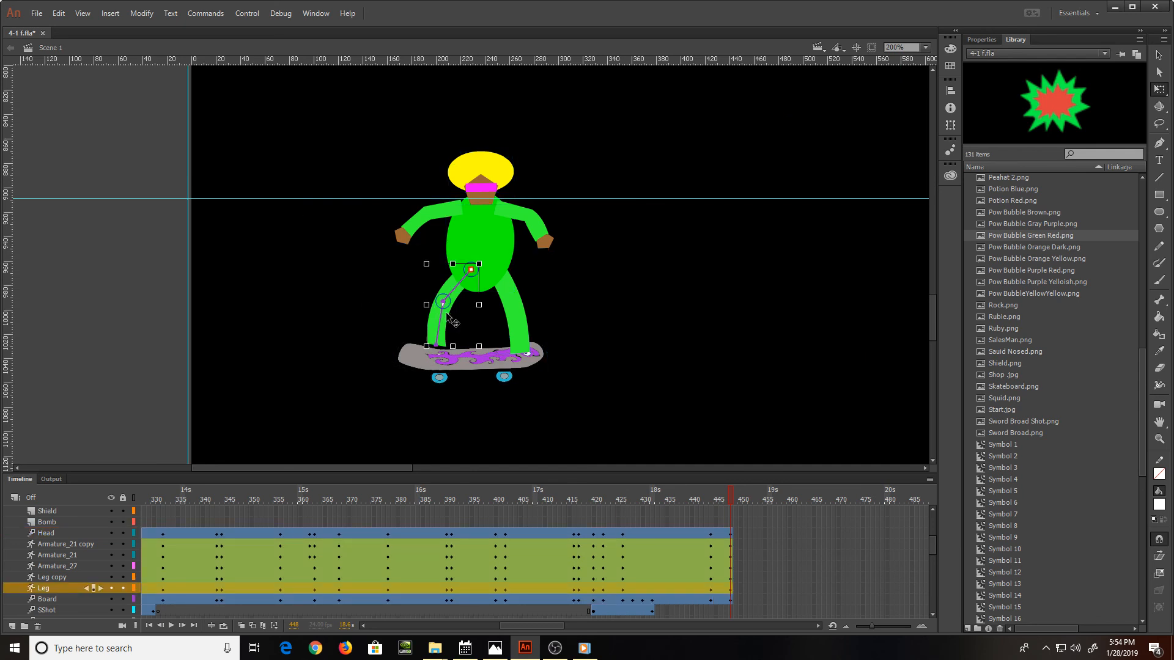
{"action": "key", "text": "v"}
{"action": "left_click_drag", "start_coordinate": [438, 333], "coordinate": [426, 308]}
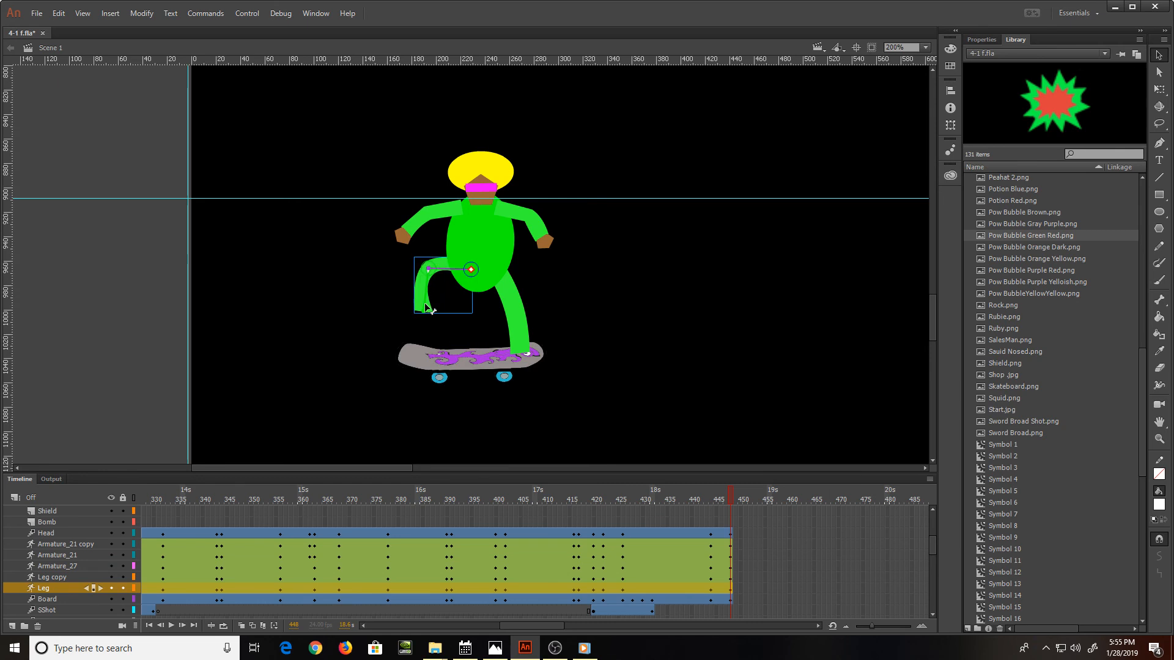
{"action": "left_click", "coordinate": [516, 335]}
{"action": "mouse_move", "coordinate": [516, 332]}
{"action": "left_mouse_down"}
{"action": "mouse_move", "coordinate": [540, 316]}
{"action": "mouse_move", "coordinate": [516, 320]}
{"action": "left_mouse_up"}
Step: Lower both bent legs so that the feet stand on the skateboard
{"action": "key", "text": "q"}
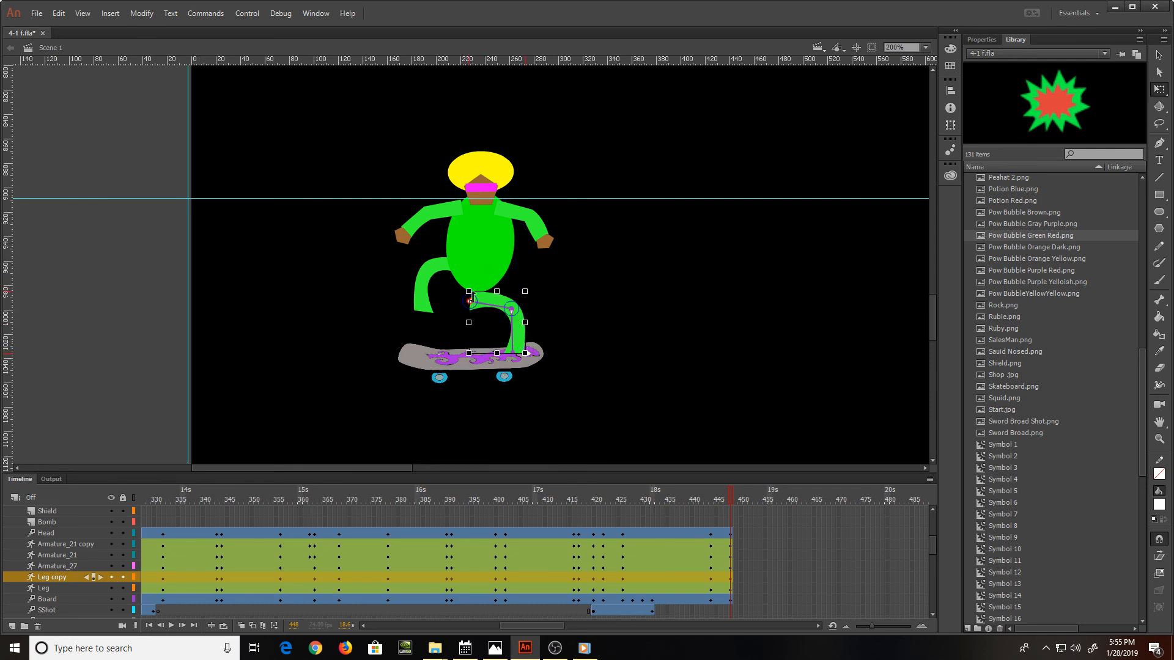
{"action": "left_click_drag", "start_coordinate": [441, 281], "coordinate": [447, 315]}
{"action": "left_click", "coordinate": [497, 313]}
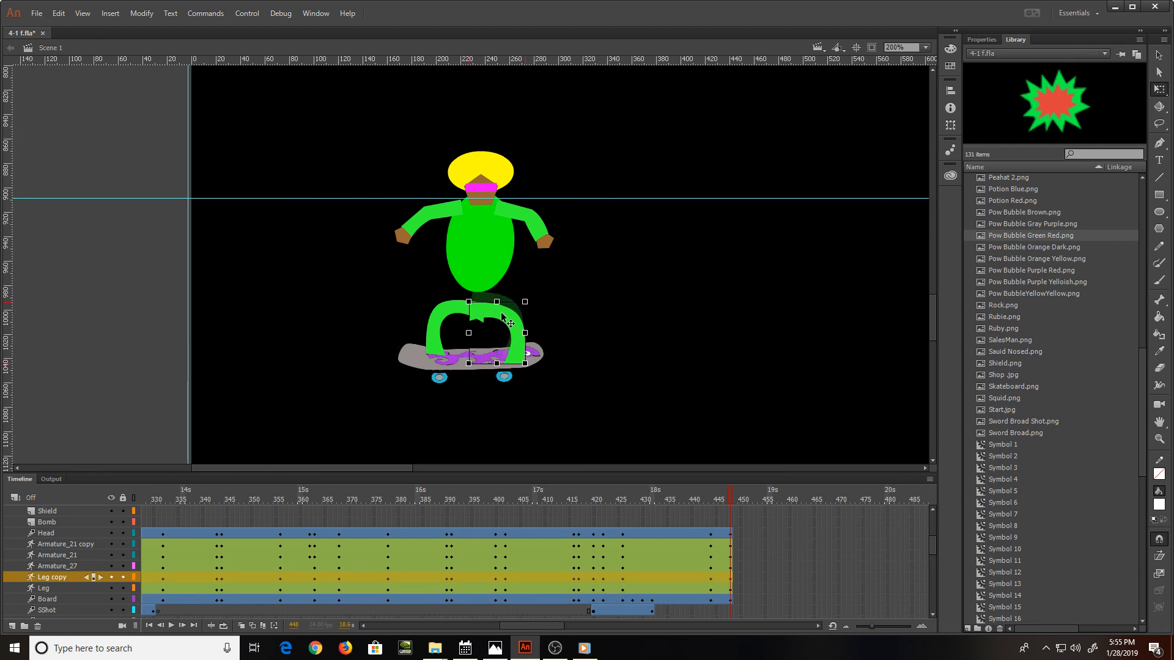
Step: Curve the skateboarder's torso into a crouch and lower it onto the bent legs
{"action": "key", "text": "v"}
{"action": "left_click", "coordinate": [479, 273]}
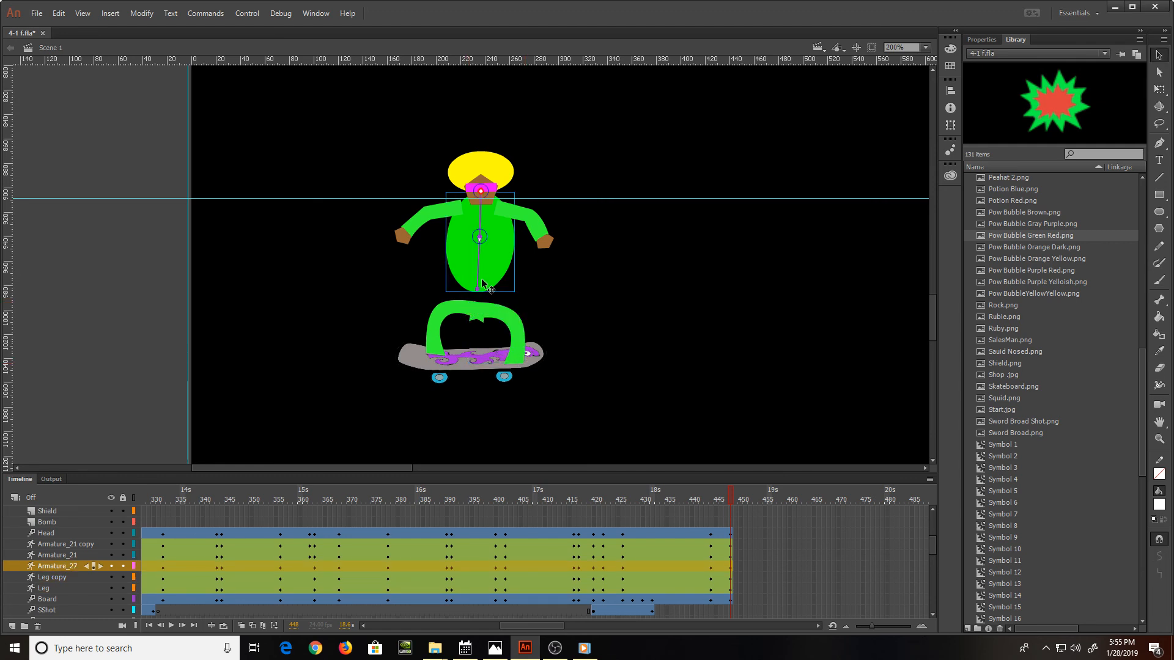
{"action": "left_click_drag", "start_coordinate": [477, 283], "coordinate": [480, 307]}
{"action": "key", "text": "q"}
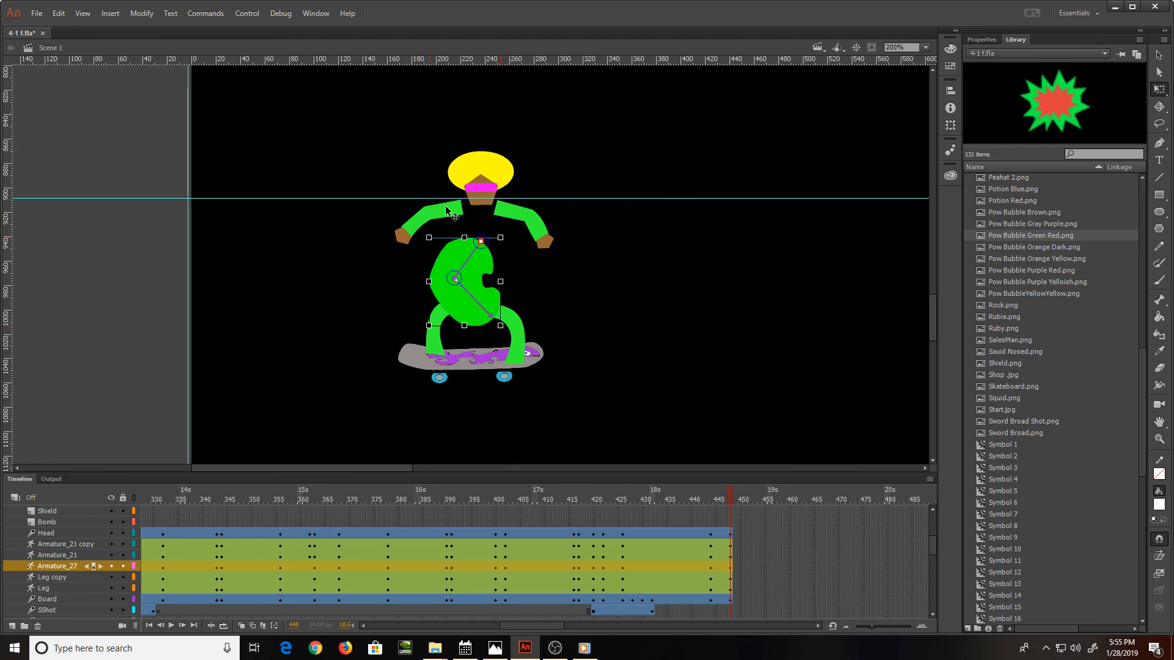
Step: Move both arms down to the shoulders of the crouched torso, bending the Armature_21 arm downward
{"action": "left_click_drag", "start_coordinate": [447, 211], "coordinate": [401, 296]}
{"action": "key", "text": "v"}
{"action": "key", "text": "q"}
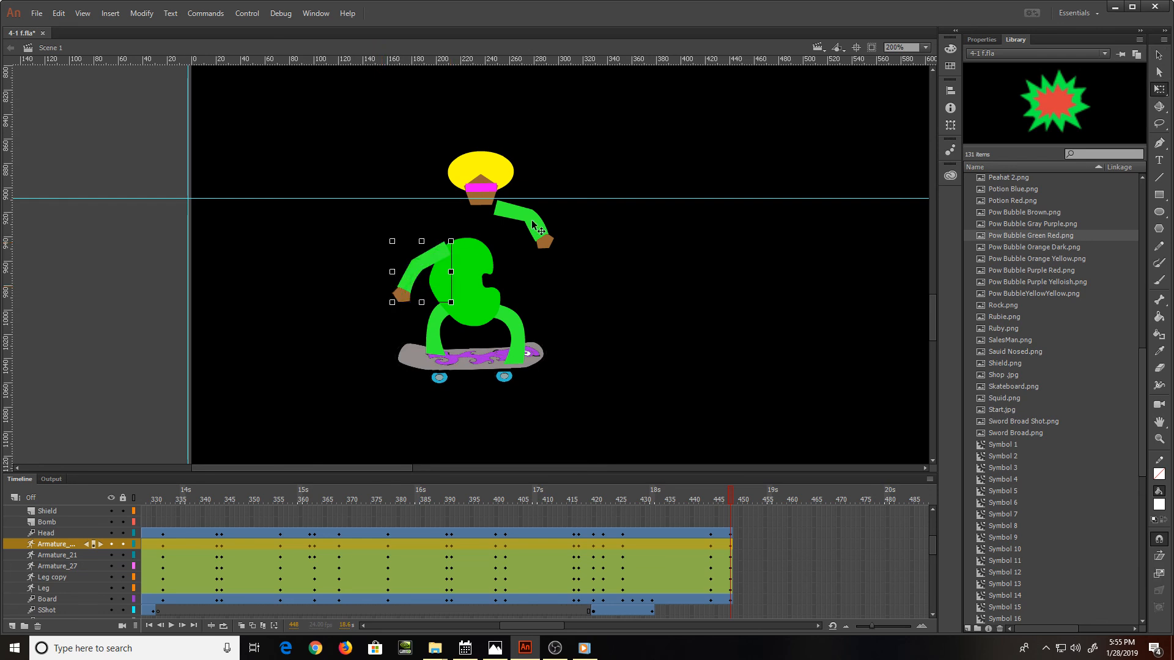
{"action": "left_click_drag", "start_coordinate": [532, 224], "coordinate": [522, 301]}
{"action": "key", "text": "v"}
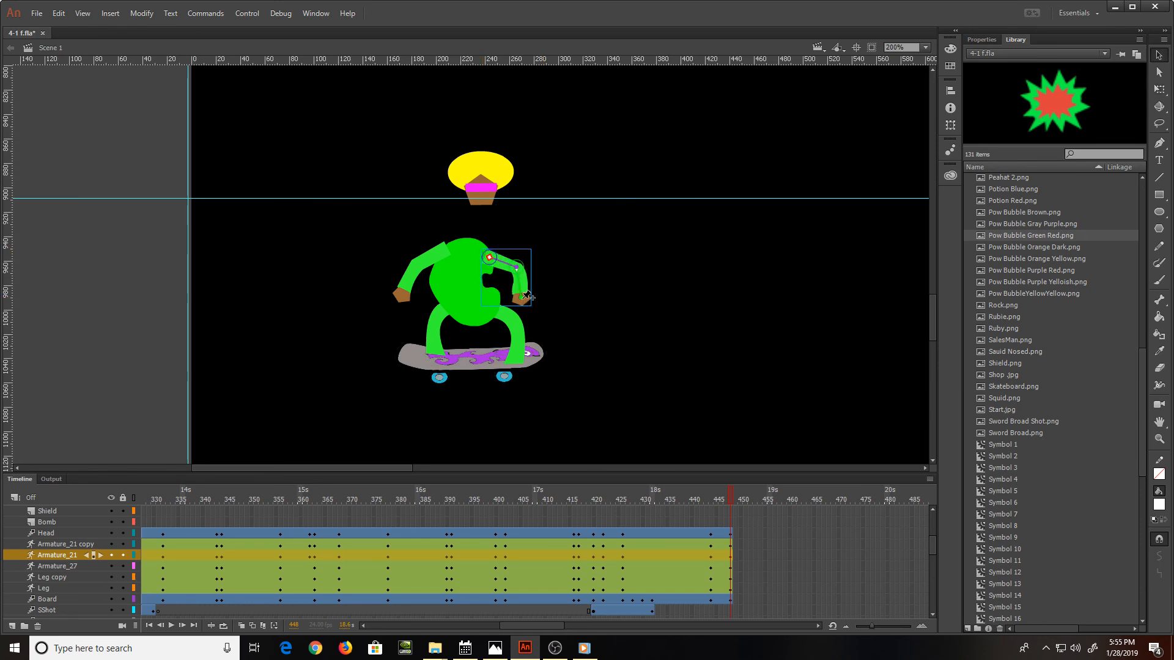
Step: Lower the skateboarder's head onto the top of the crouched torso at frame 448
{"action": "key", "text": "q"}
{"action": "left_click_drag", "start_coordinate": [469, 161], "coordinate": [479, 208]}
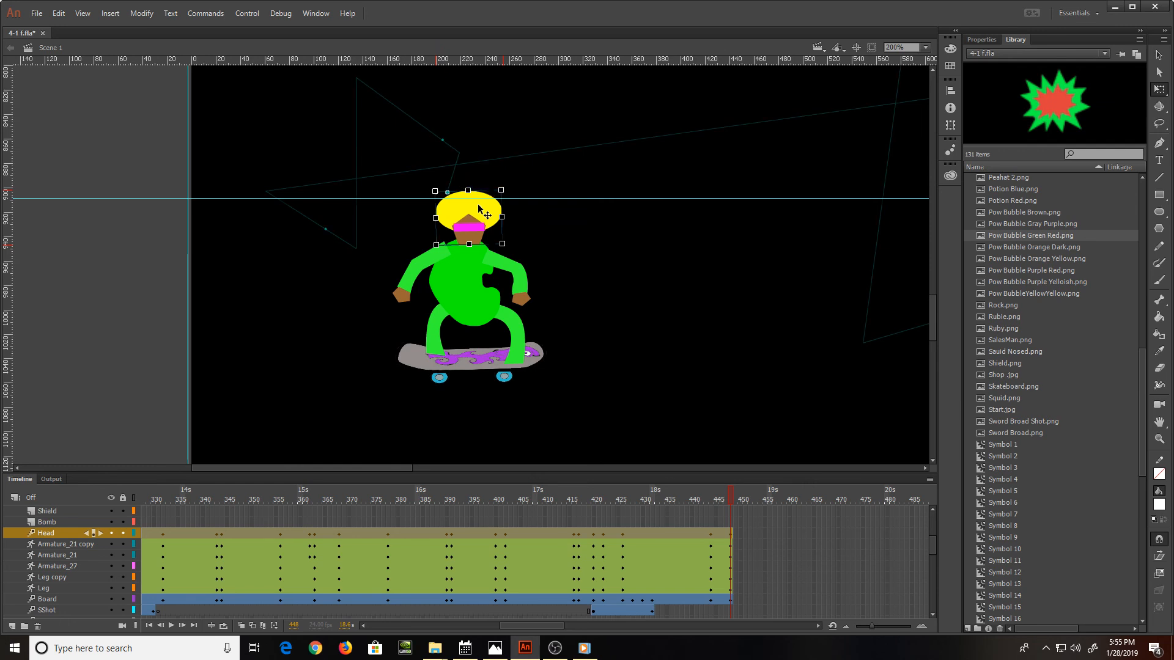
{"action": "key", "text": "ctrl+minus"}
{"action": "key", "text": "ctrl+minus"}
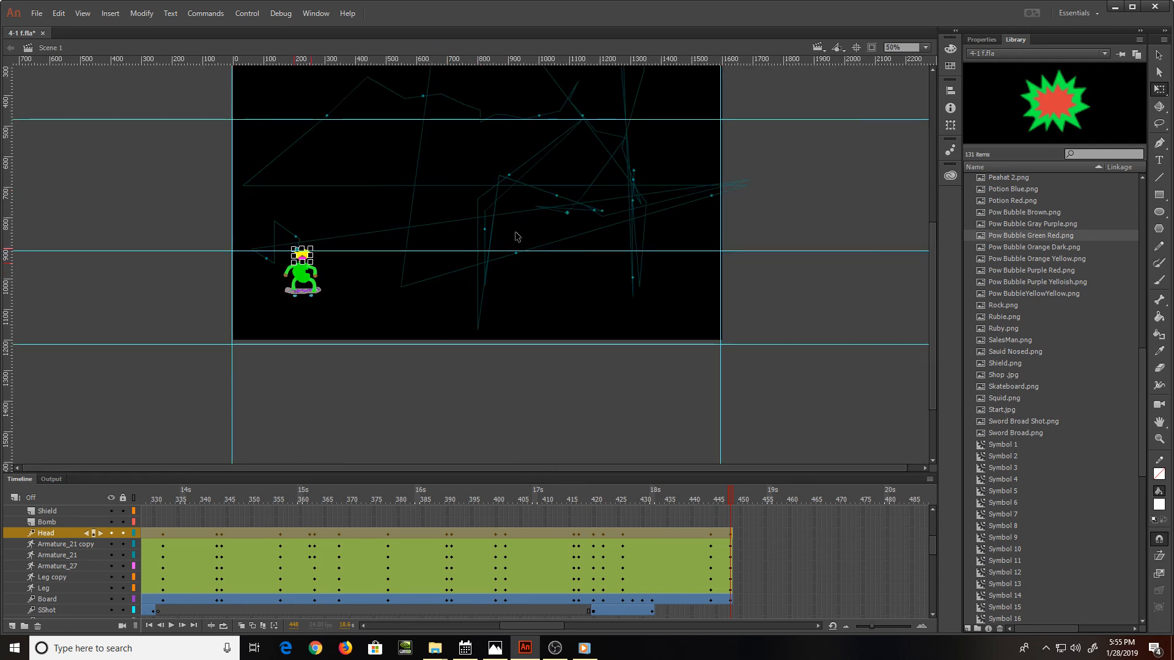
Step: Switch to the OBS window
{"action": "mouse_move", "coordinate": [732, 497]}
{"action": "left_mouse_down"}
{"action": "mouse_move", "coordinate": [696, 495]}
{"action": "mouse_move", "coordinate": [731, 501]}
{"action": "left_mouse_up"}
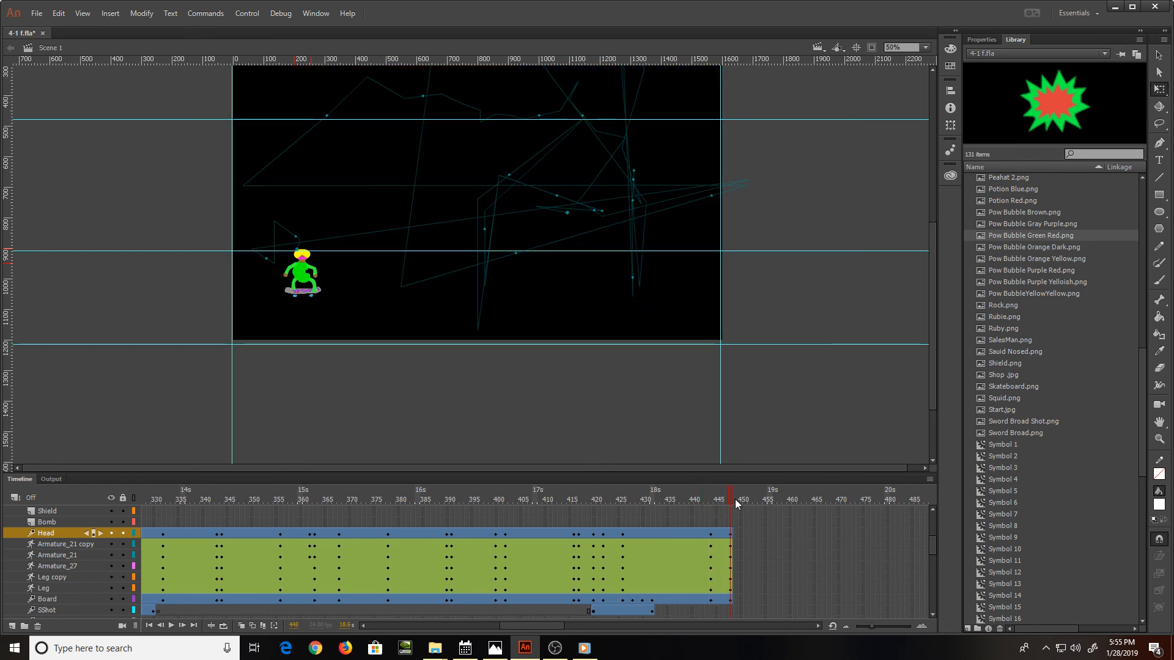
{"action": "left_click", "coordinate": [731, 534]}
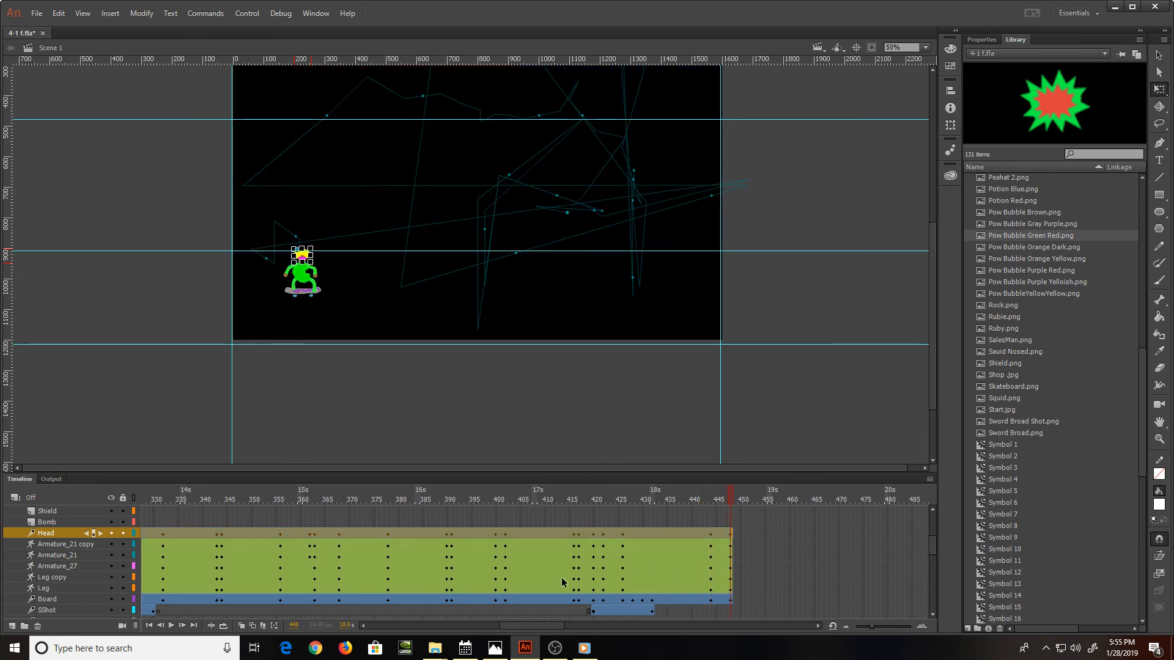
{"action": "left_click", "coordinate": [555, 647]}
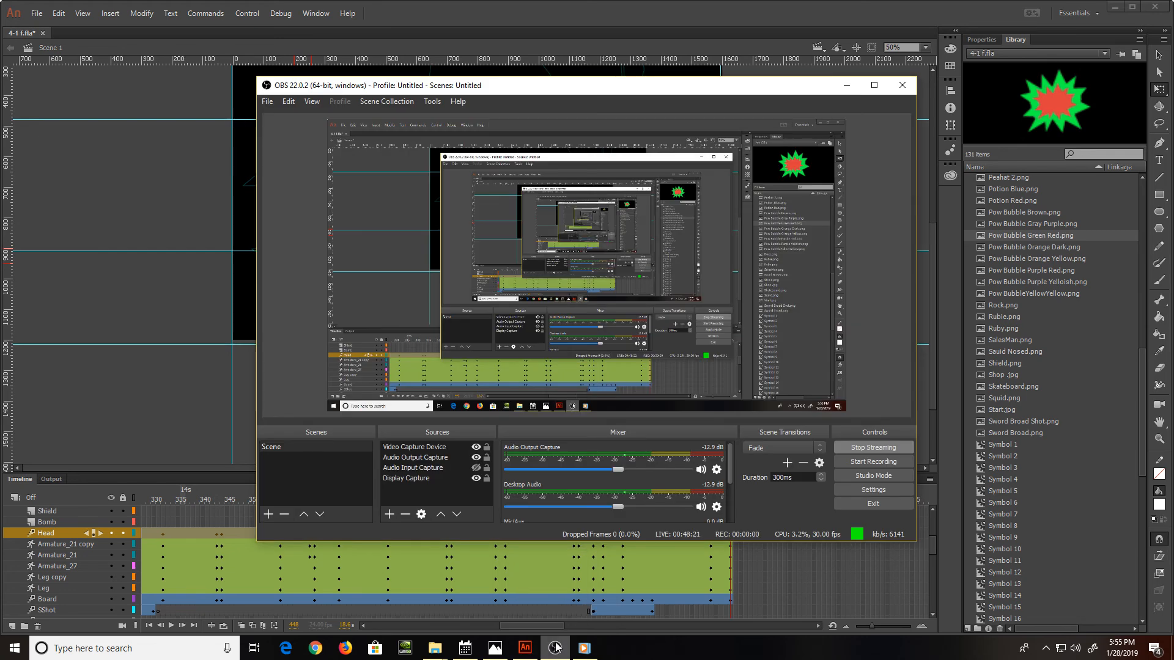